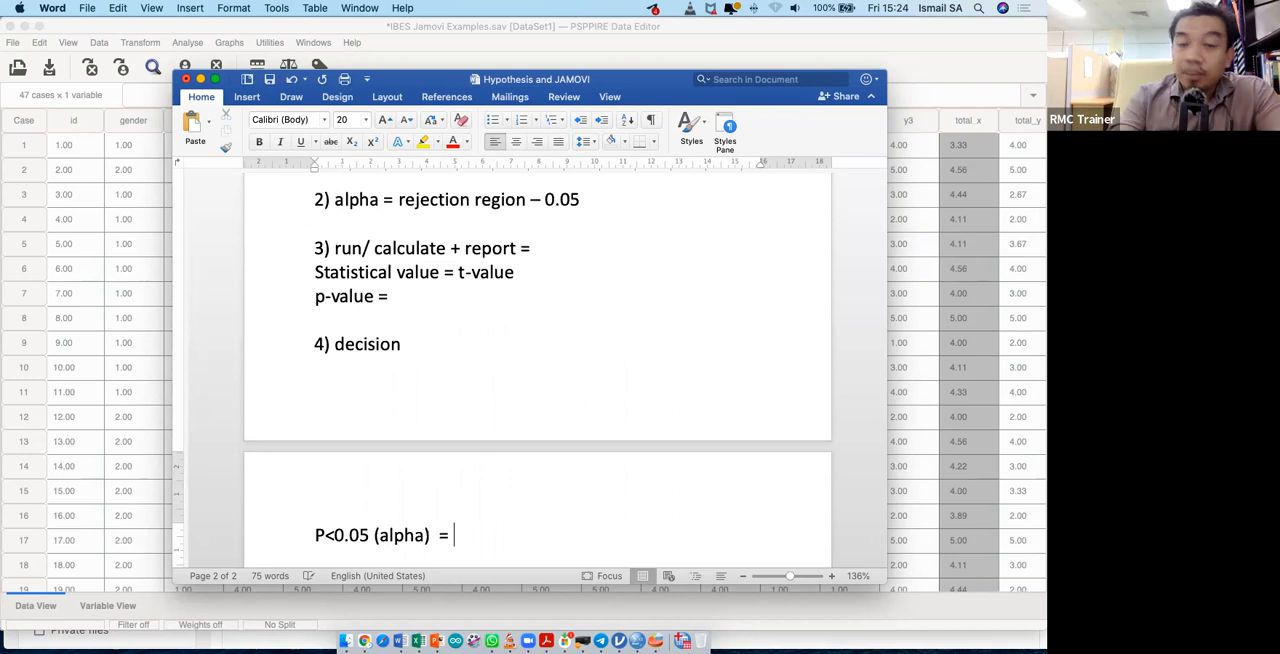
- Complete the decision rules: end the P<0.05 line with "REJECT NULL" and add "p>0.05 (alpha) = FAIL TO REJECT" below it
type("RE")
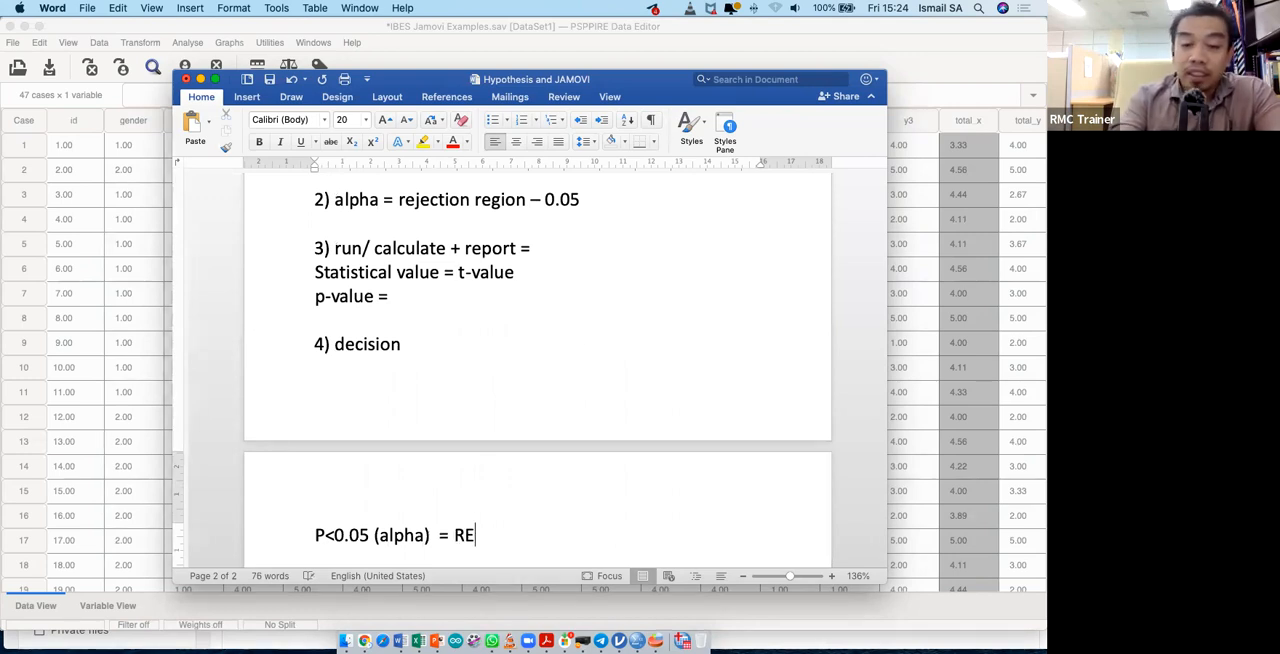
type("JECT NULL")
key("Return")
type("p")
scroll(537, 370, "down", 2)
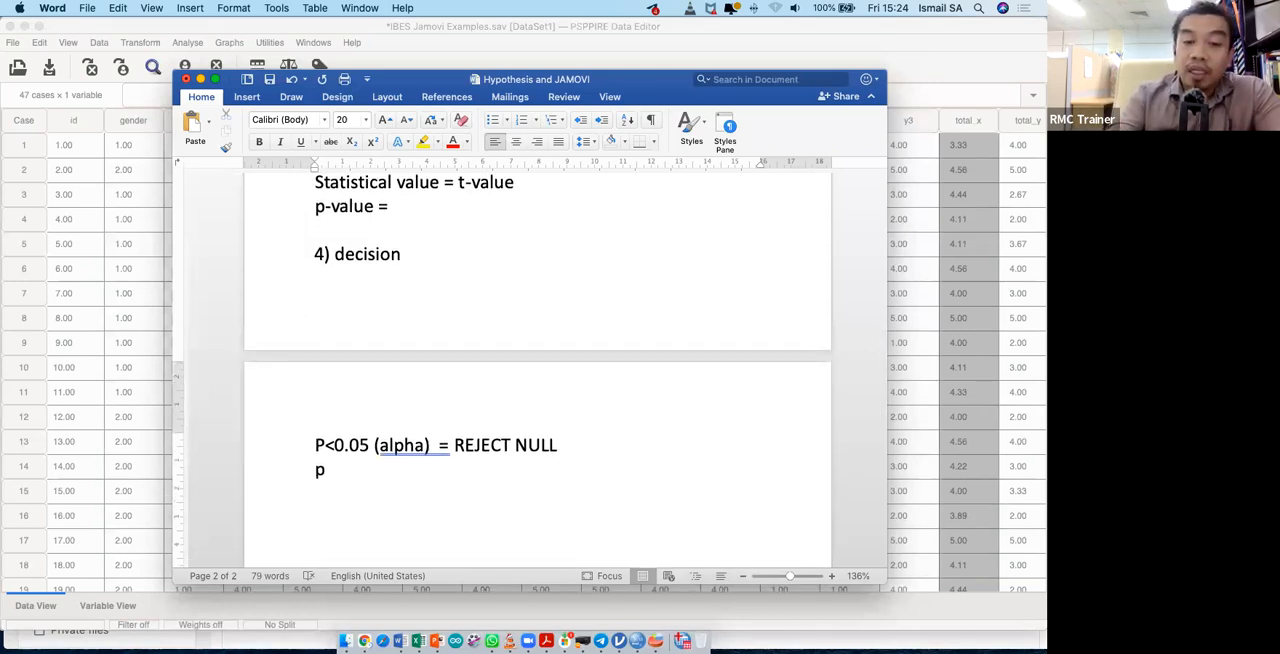
type(">0.05 (alpha")
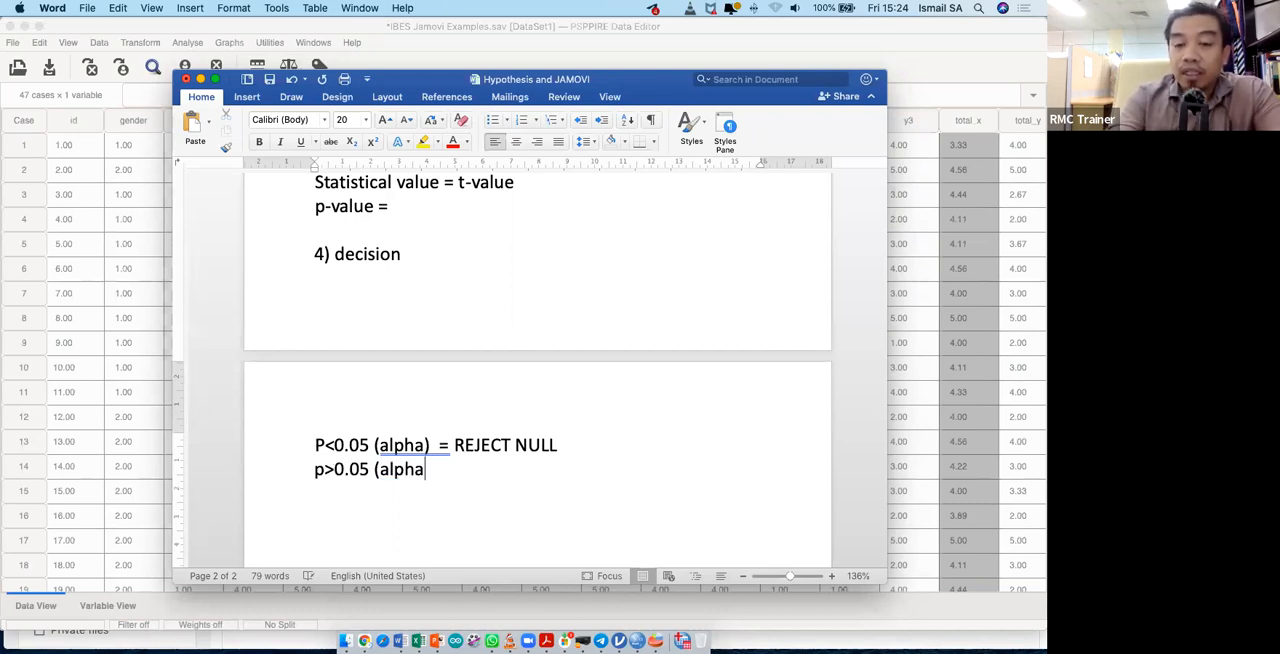
type(") = FAI")
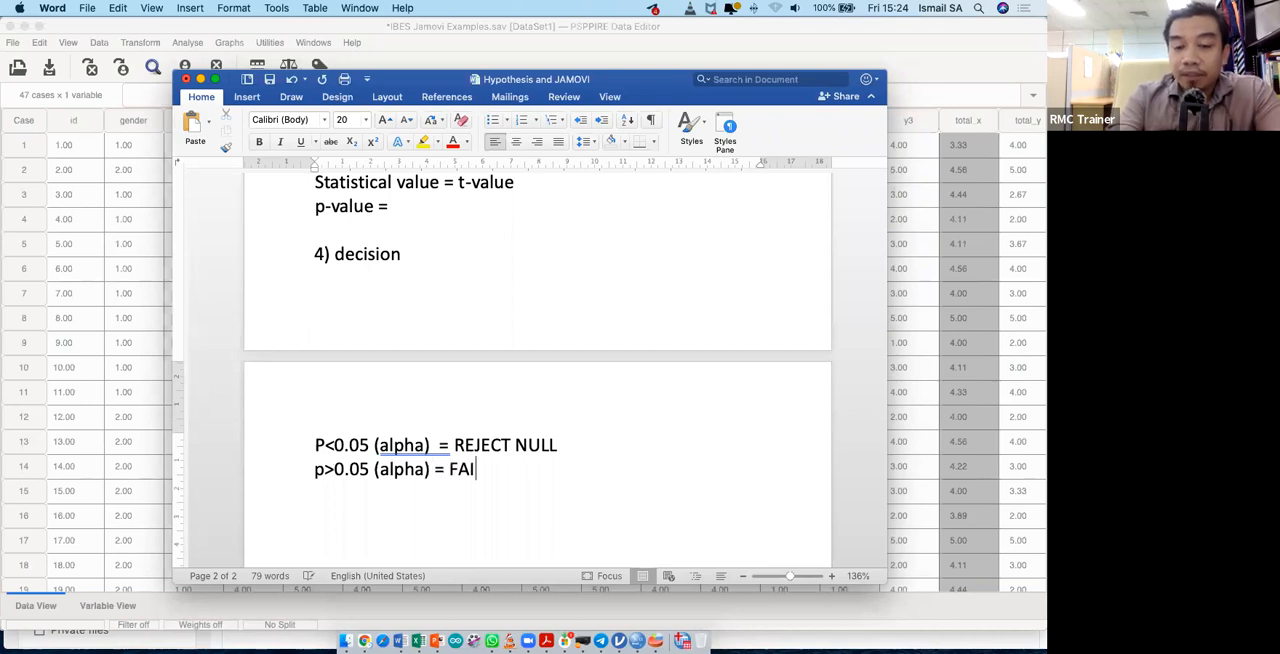
type("L TO REJECT")
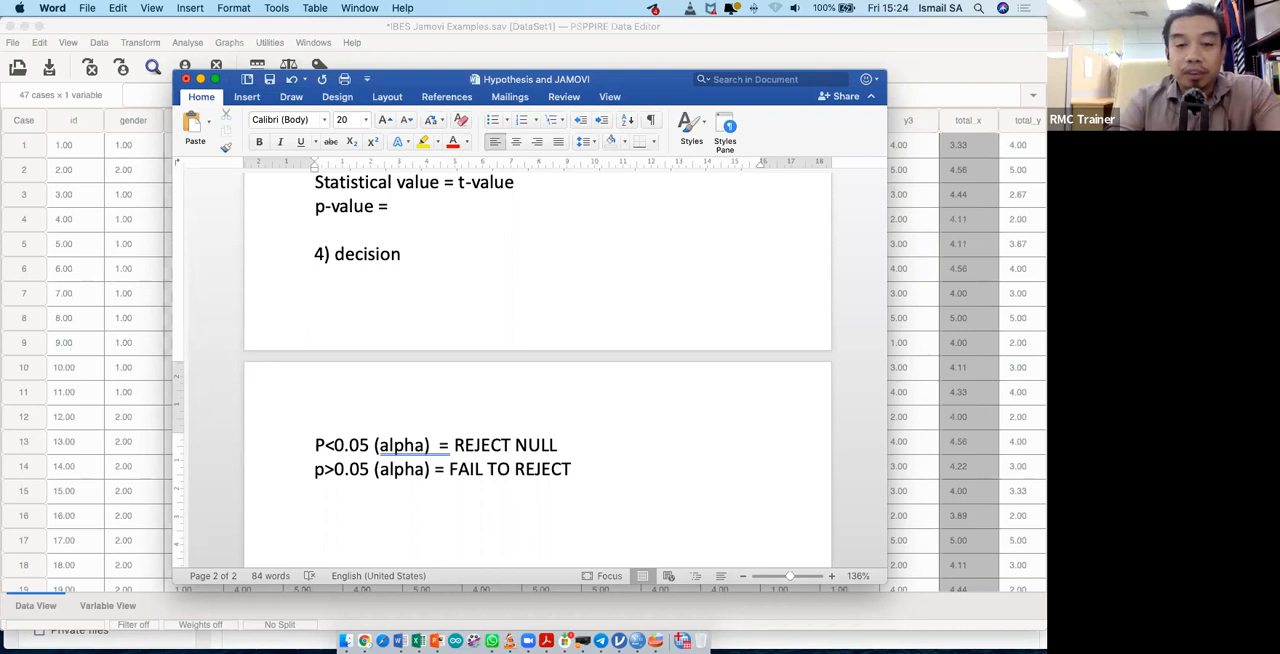
- Add the heading "5) CONCLUSION" below the decision rules, separated by a blank line
key("Return")
key("Return")
type("5)")
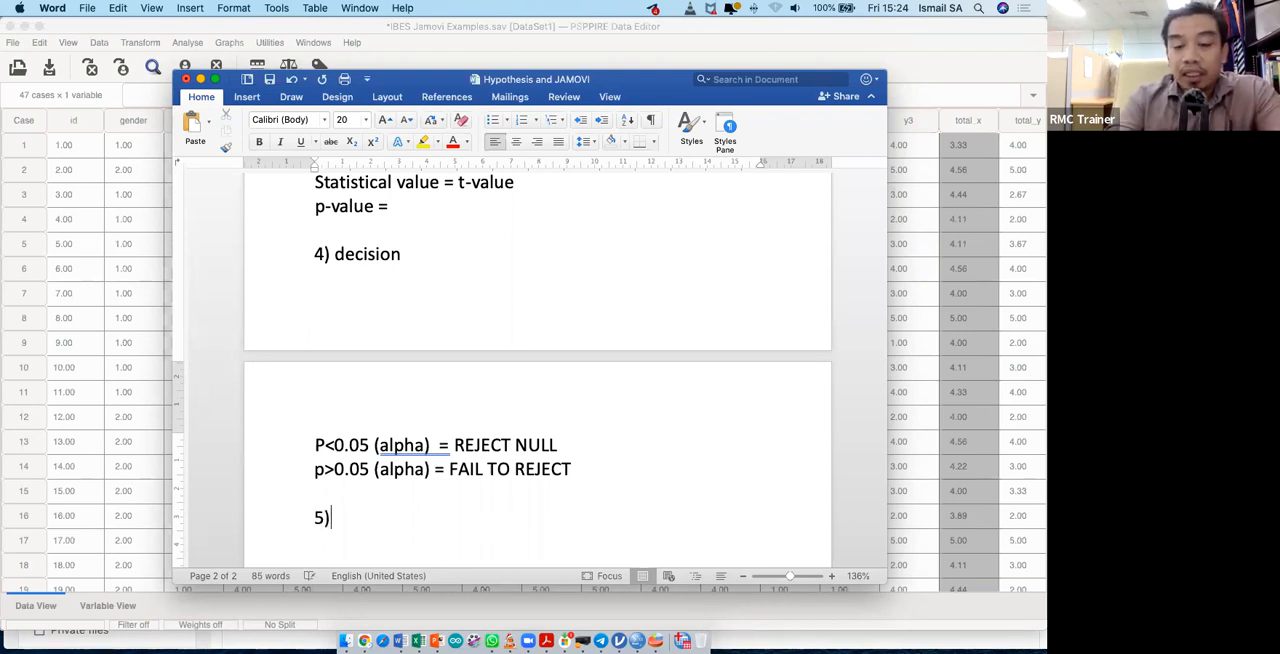
type(" CONLC")
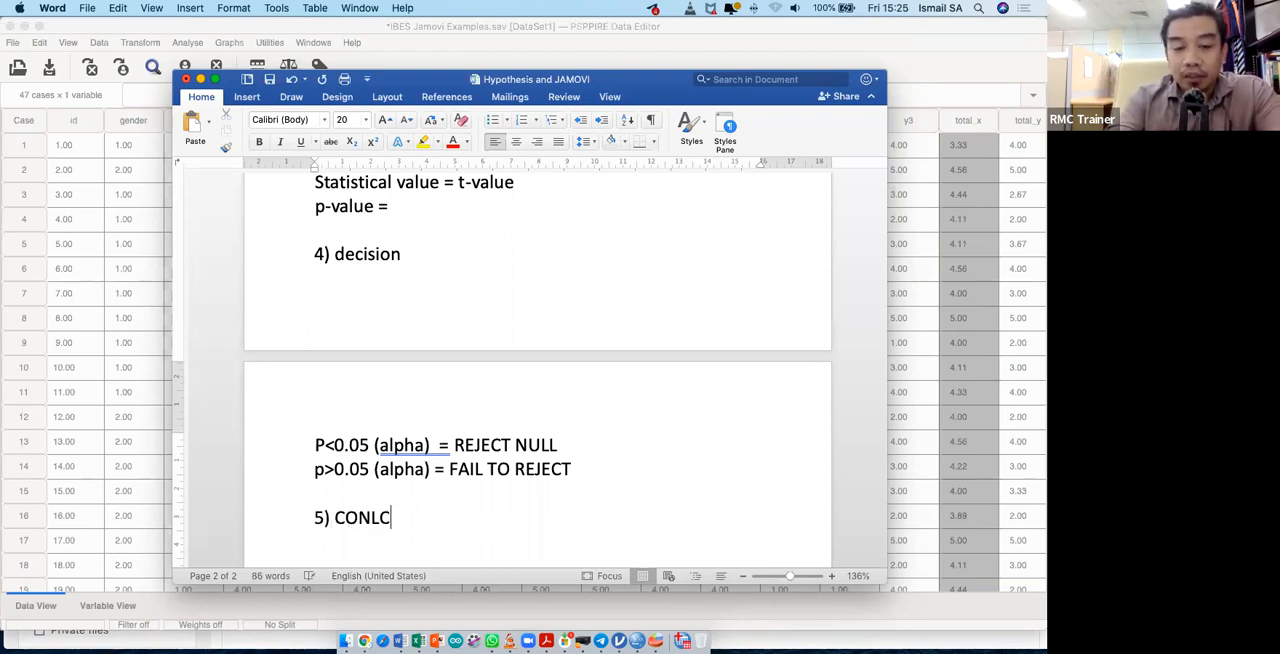
key("BackSpace")
key("BackSpace")
type("CL")
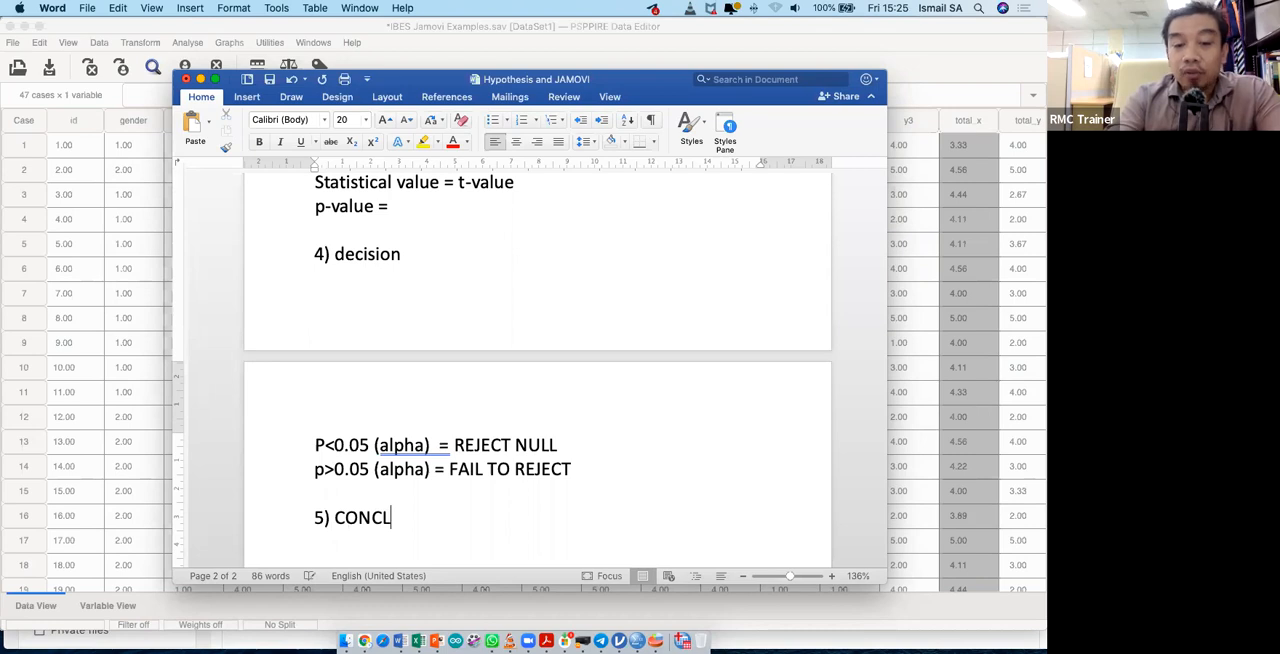
type("USION")
- Write two lines under the conclusion heading: "REJECT NULL" and "FAIL TO REJECT NULL"
key("Return")
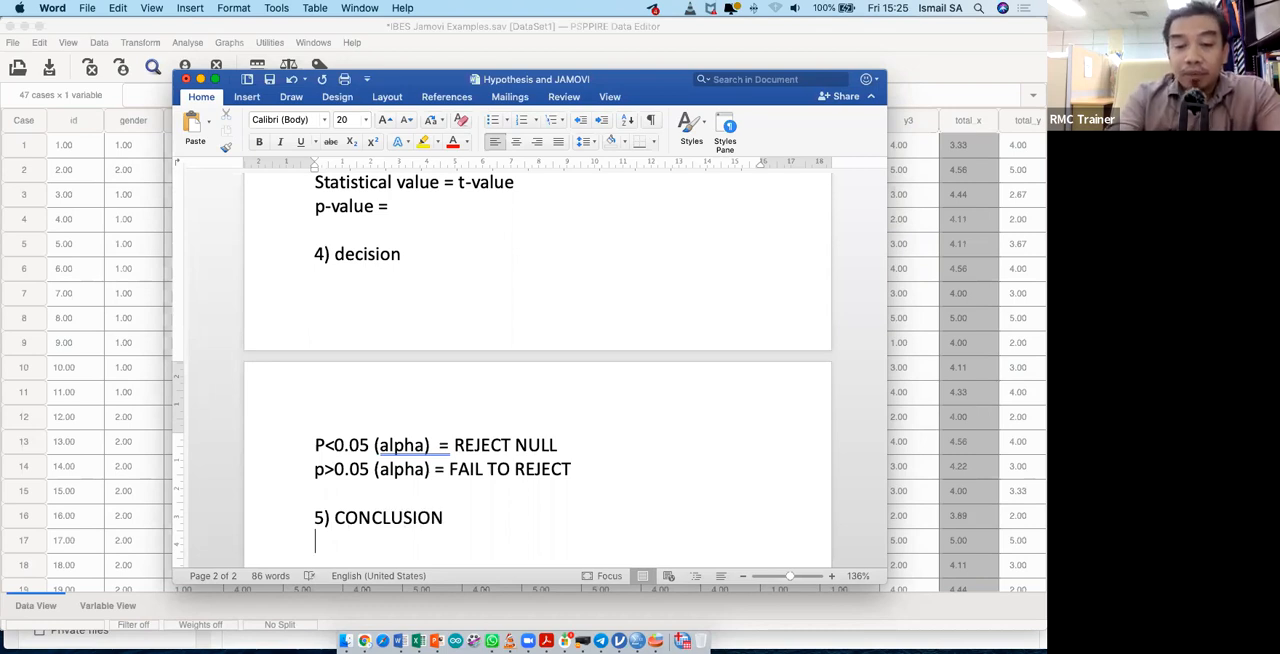
type("REJECT NUL")
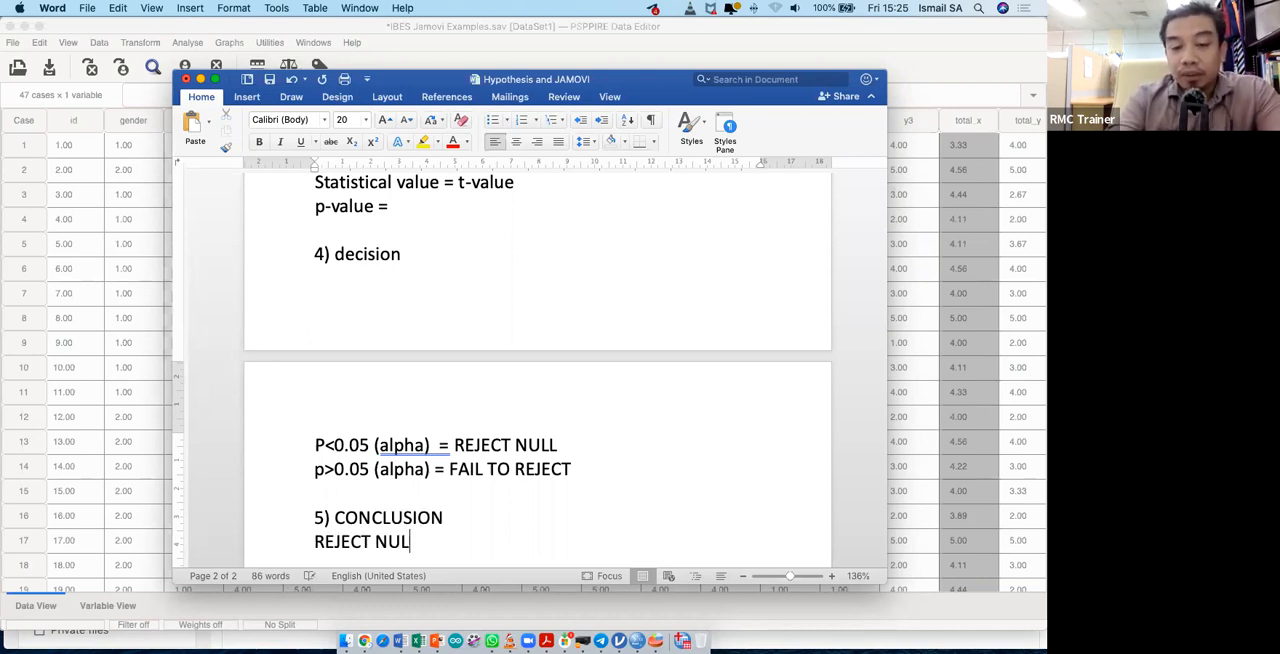
type("L")
key("Return")
type("FAIL ")
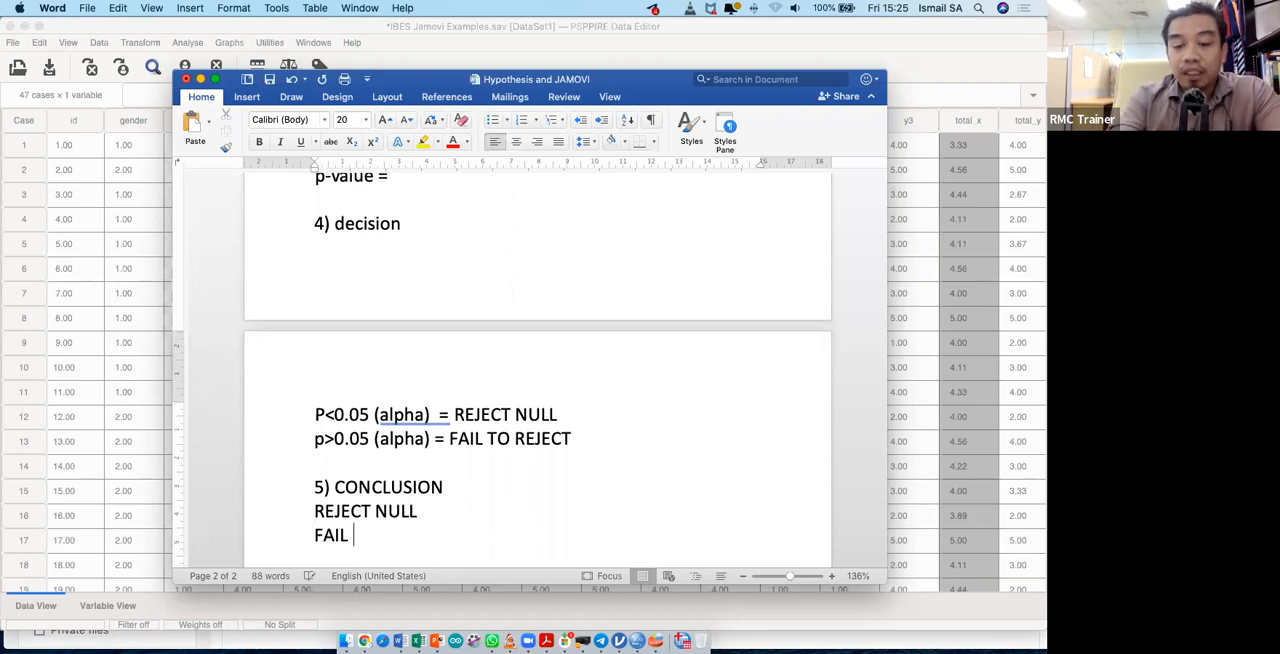
type("TO REJECT NUL")
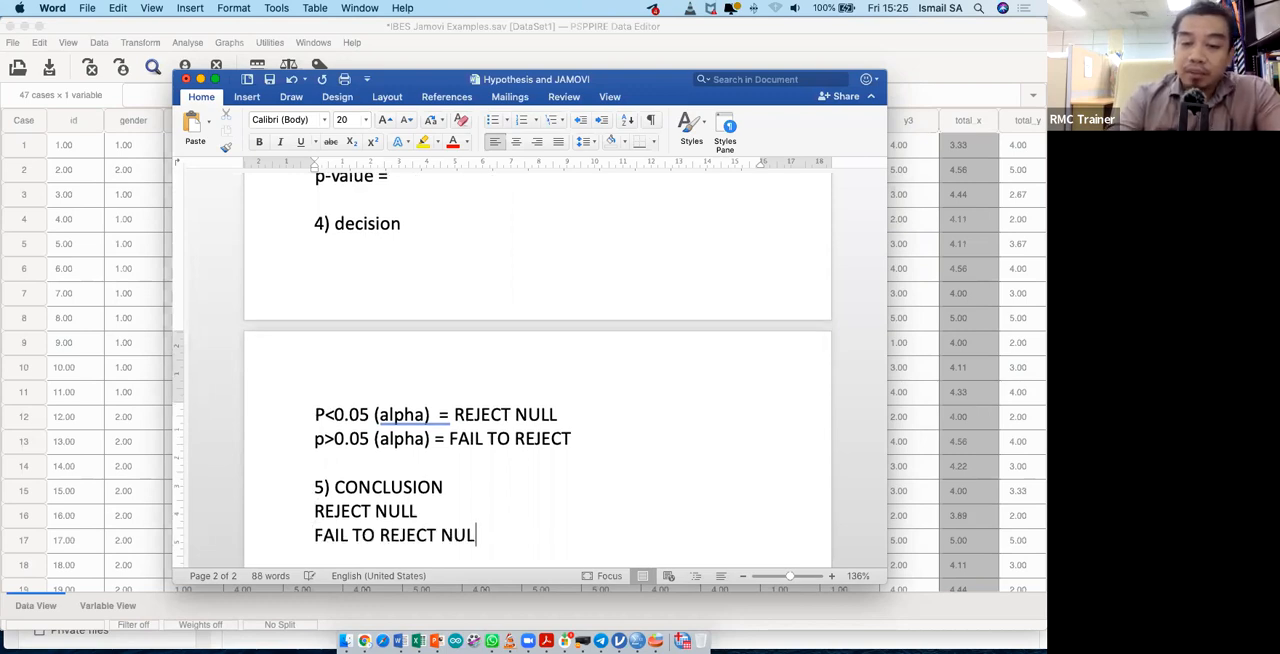
type("L")
- Append an equals sign to both the "REJECT NULL" and "FAIL TO REJECT NULL" lines
key("Up")
type("=")
key("Down")
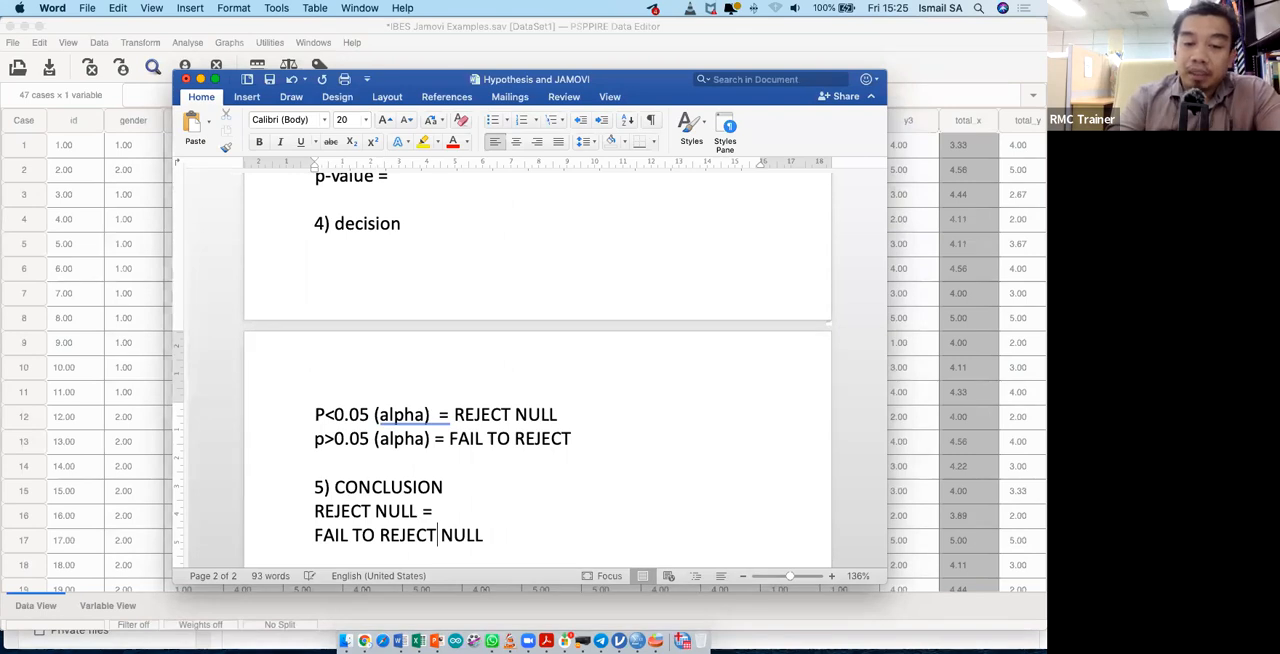
key("Right")
key("Right")
key("Right")
key("Right")
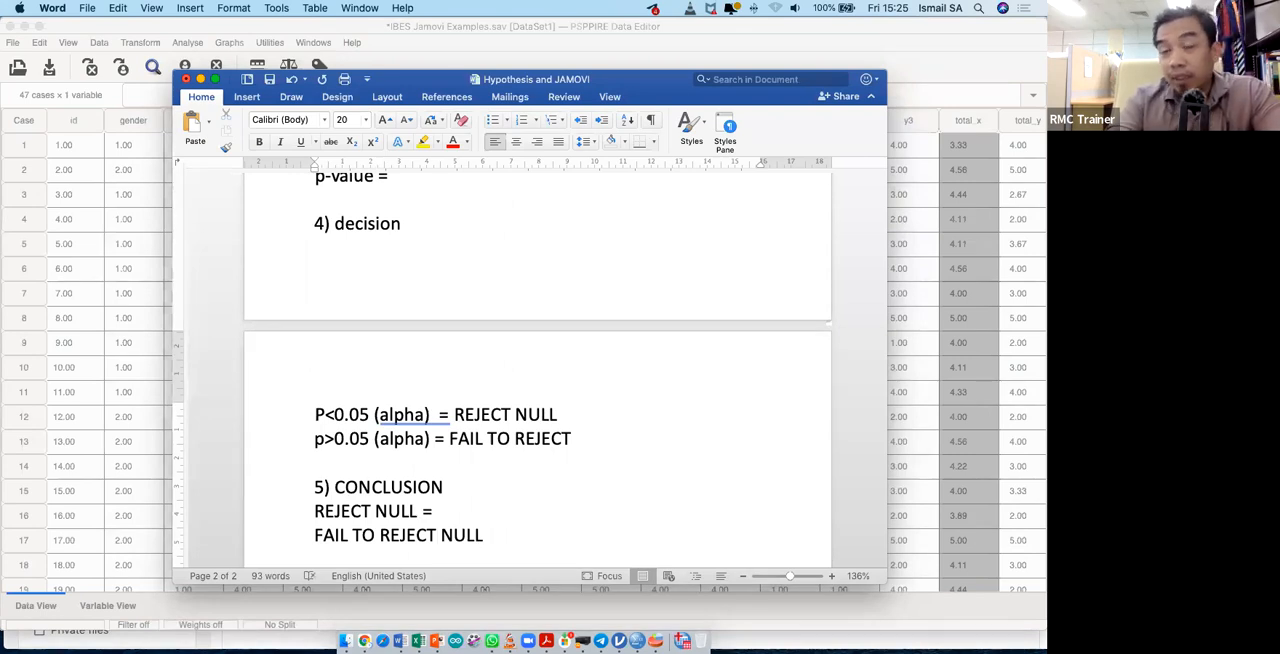
key("Right")
type("=")
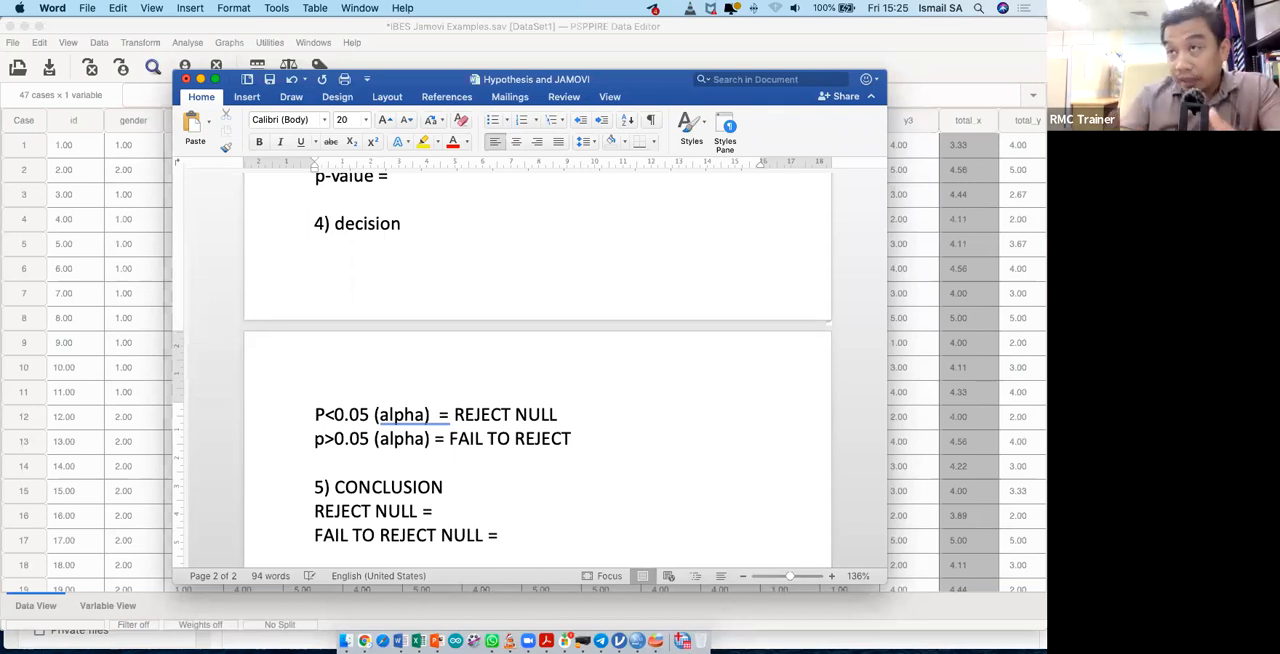
- Complete the REJECT NULL line with "there is different" and the FAIL TO REJECT NULL line with "there is NO different"
left_click(437, 511)
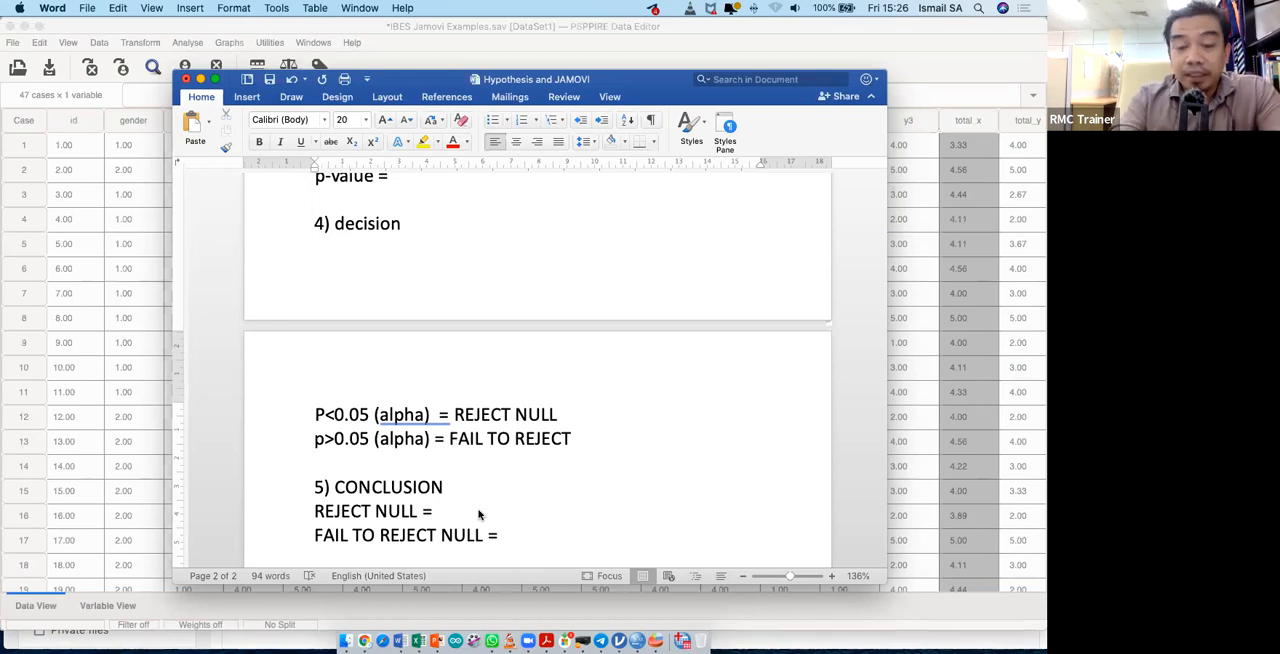
type("there")
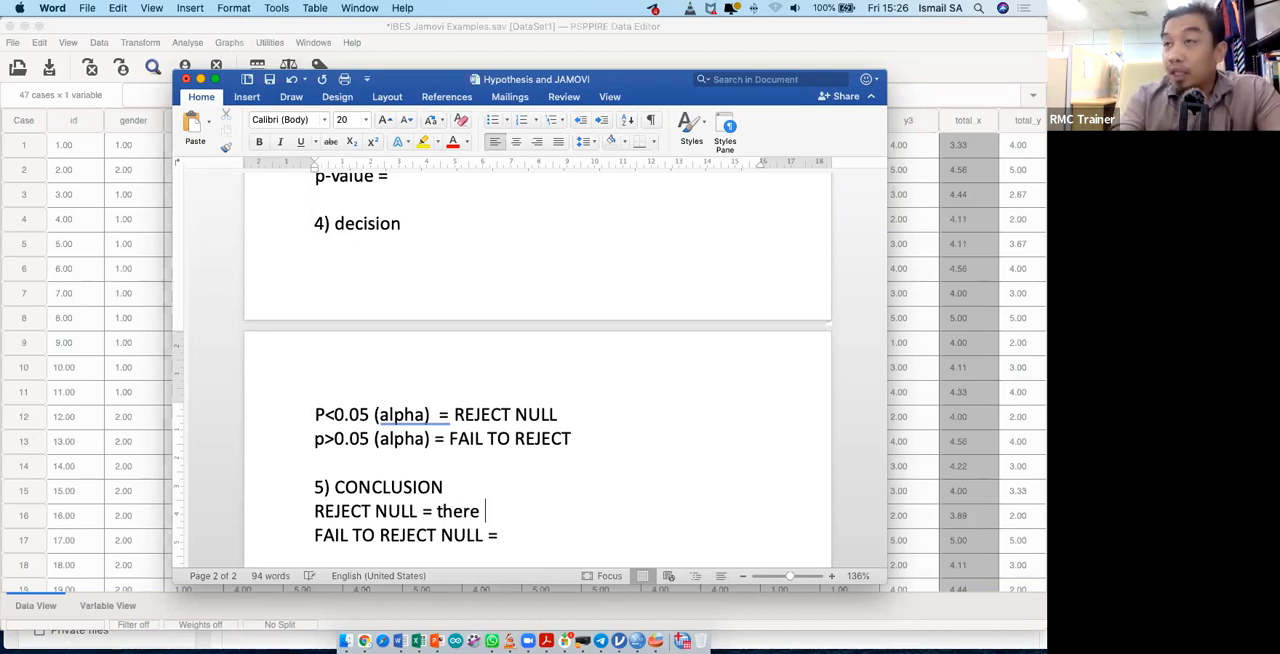
type(" is different")
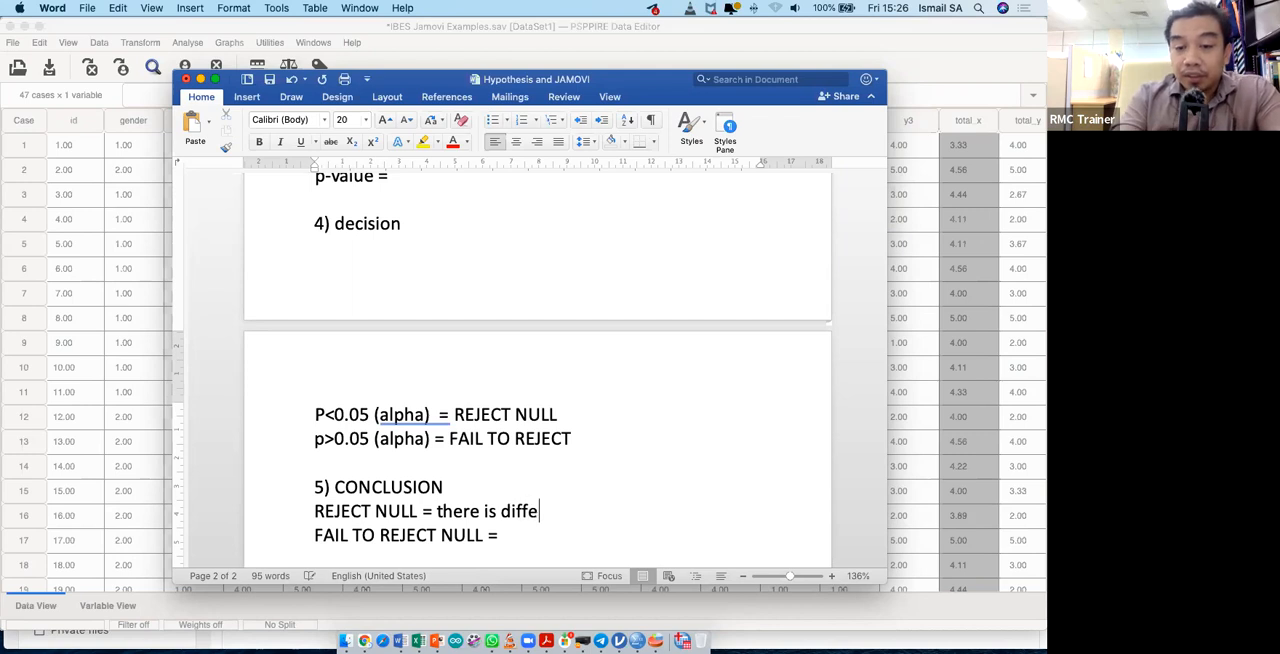
key("Down")
type("there")
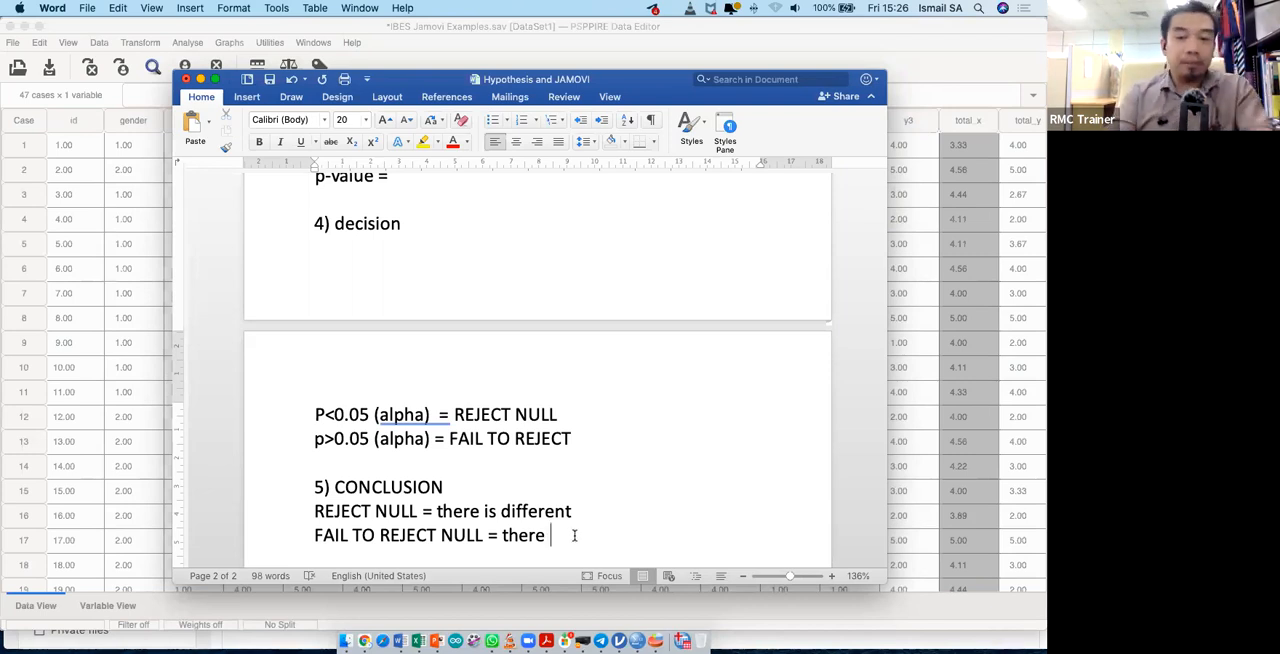
type("is NO d")
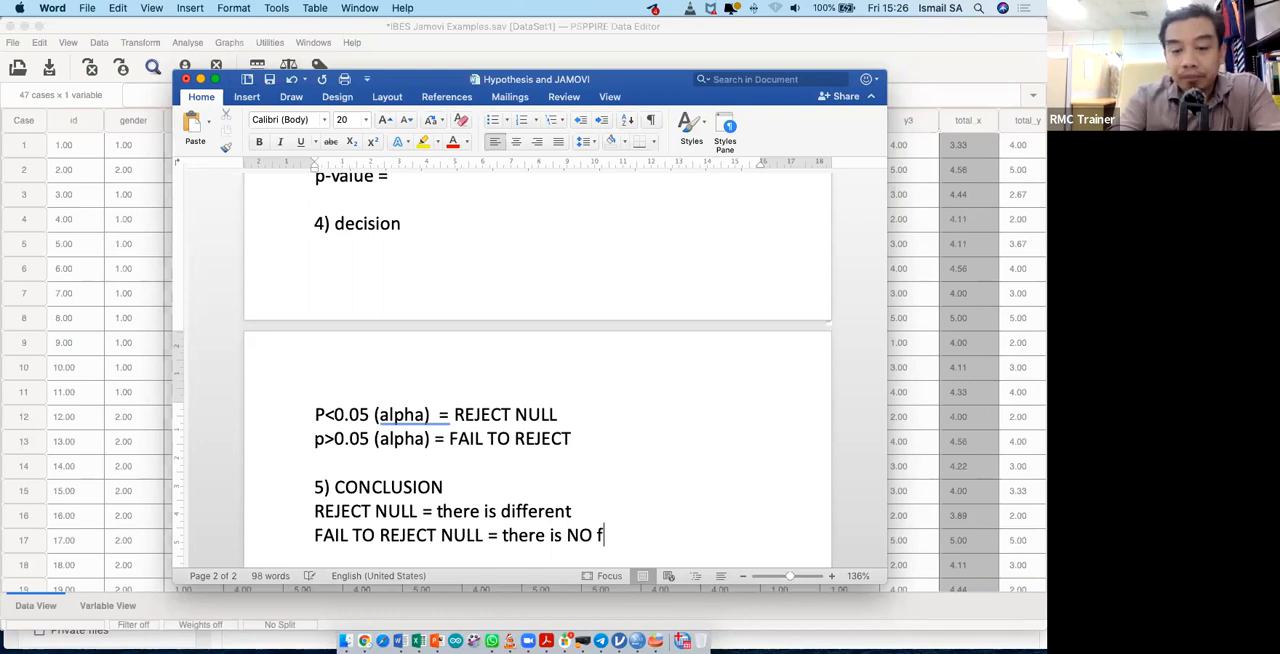
type("ifferent")
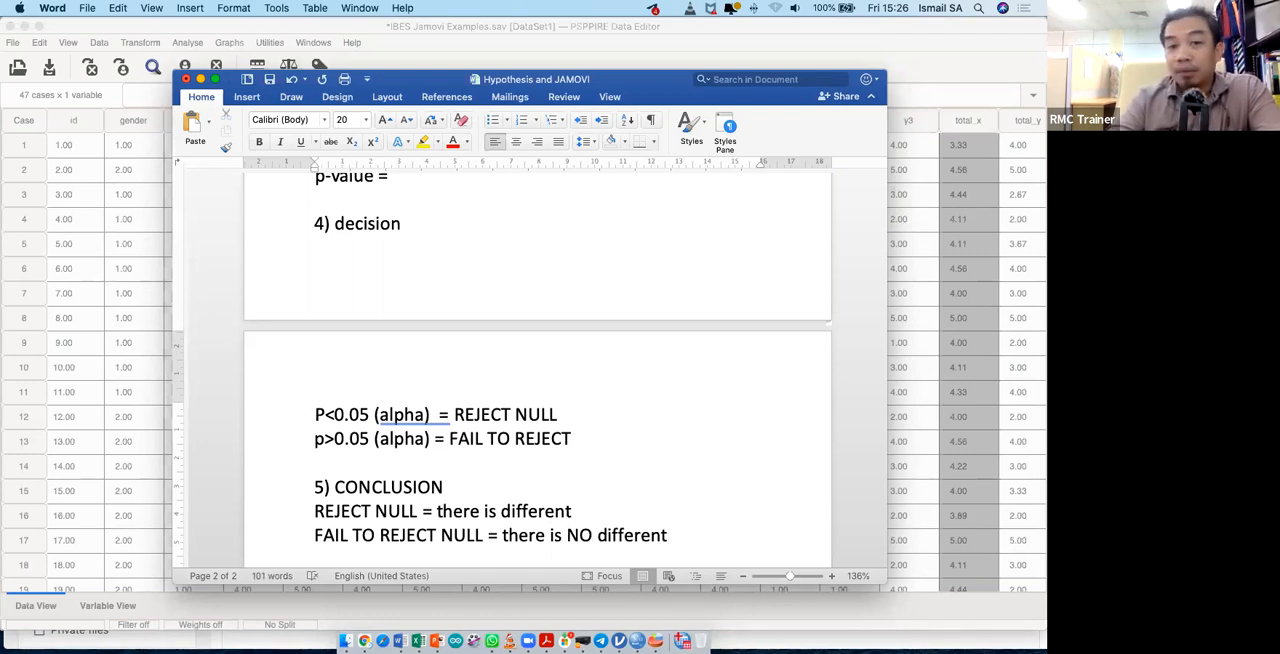
- Switch to the PSPPIRE Data Editor and select the y_cat column in the data view
scroll(576, 459, "down", 1)
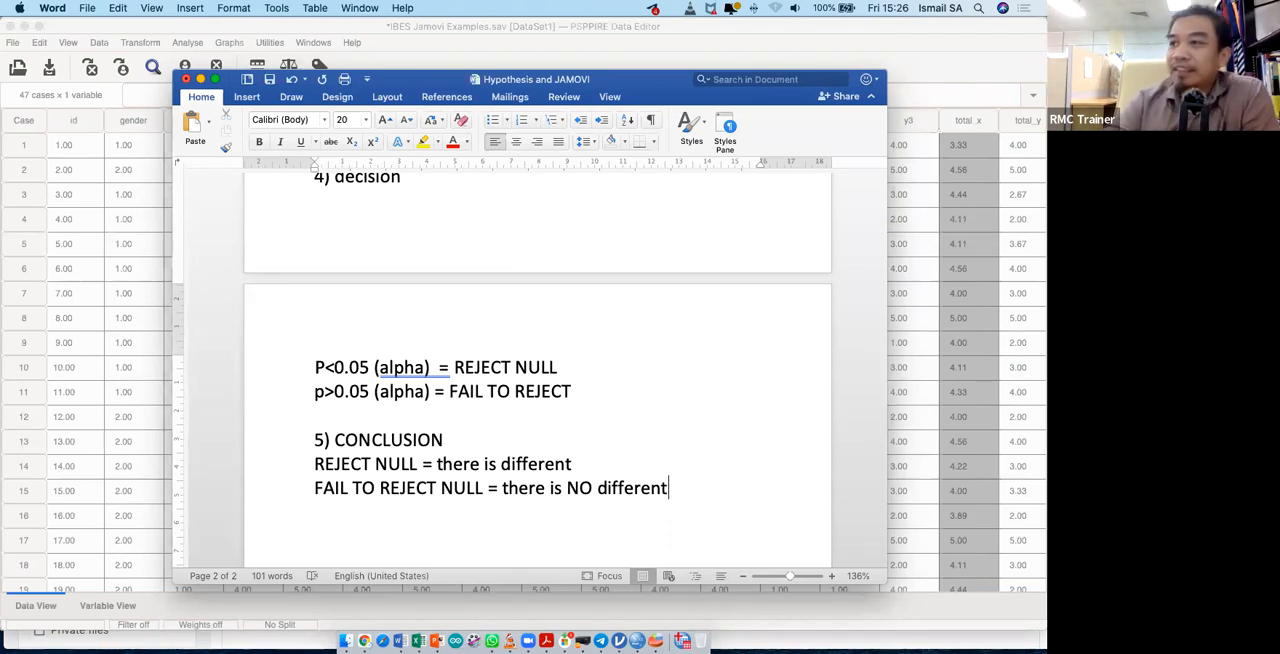
scroll(596, 355, "up", 10)
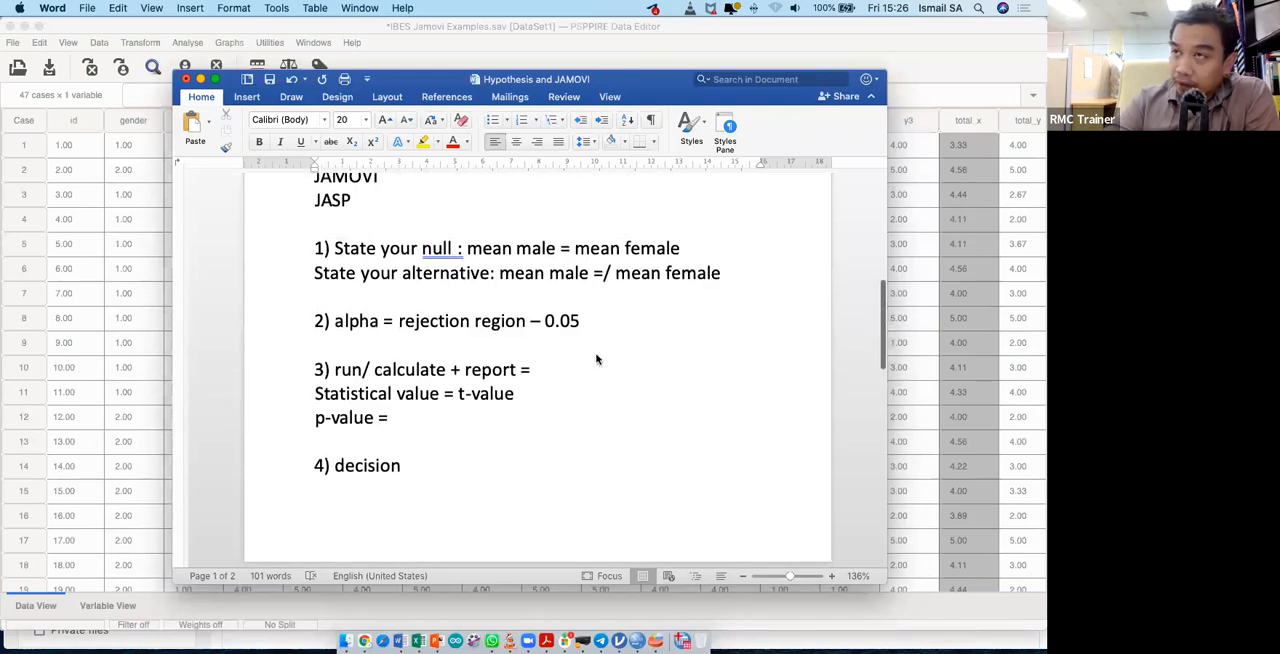
left_click(767, 49)
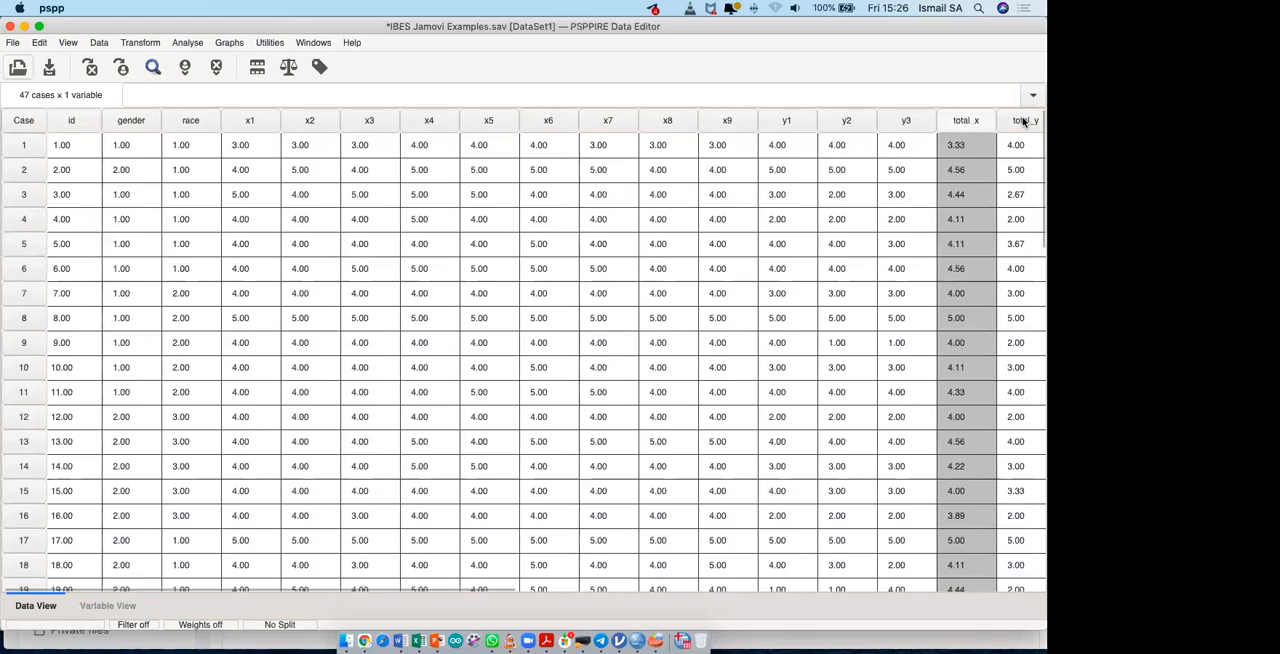
scroll(1024, 121, "right", 2)
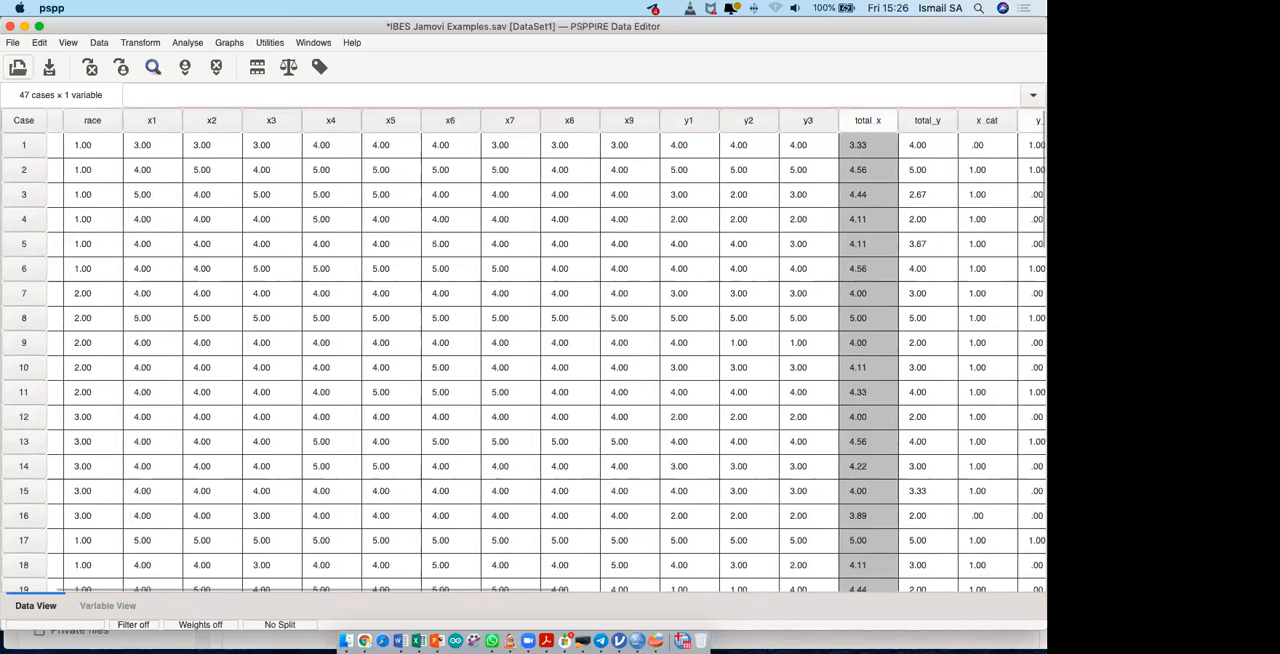
left_click(1036, 121)
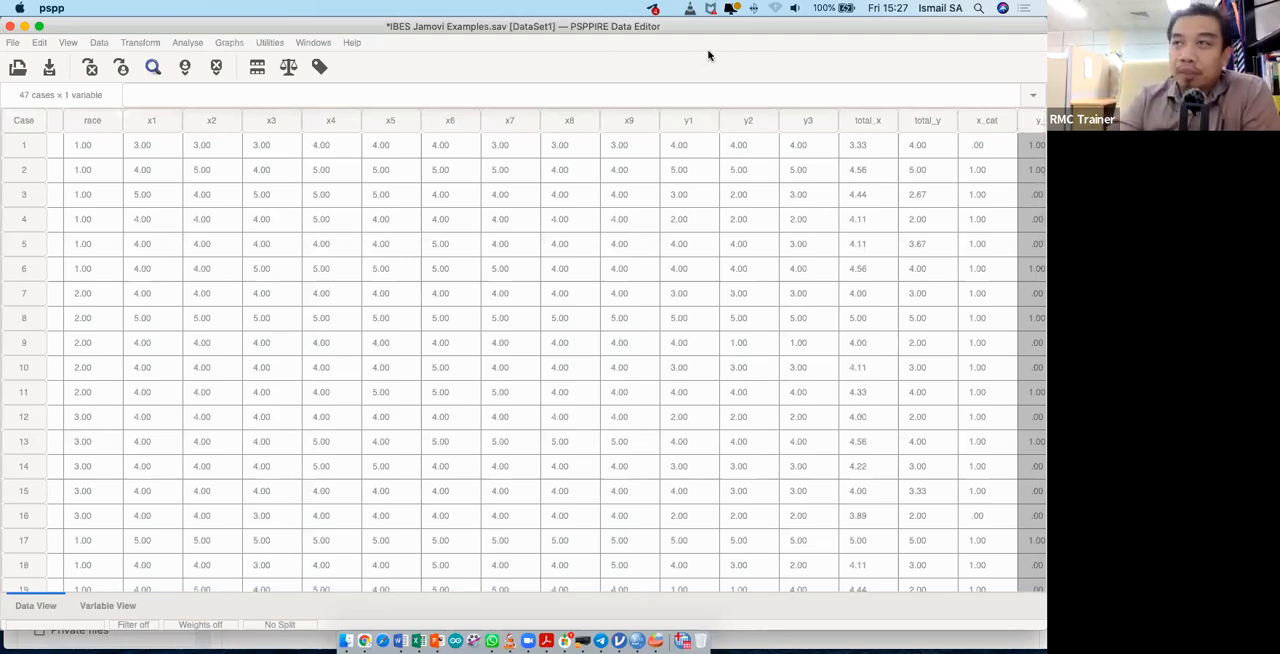
- Open the Independent Samples T Test dialog and enlarge it to show the whole variable list
left_click(190, 44)
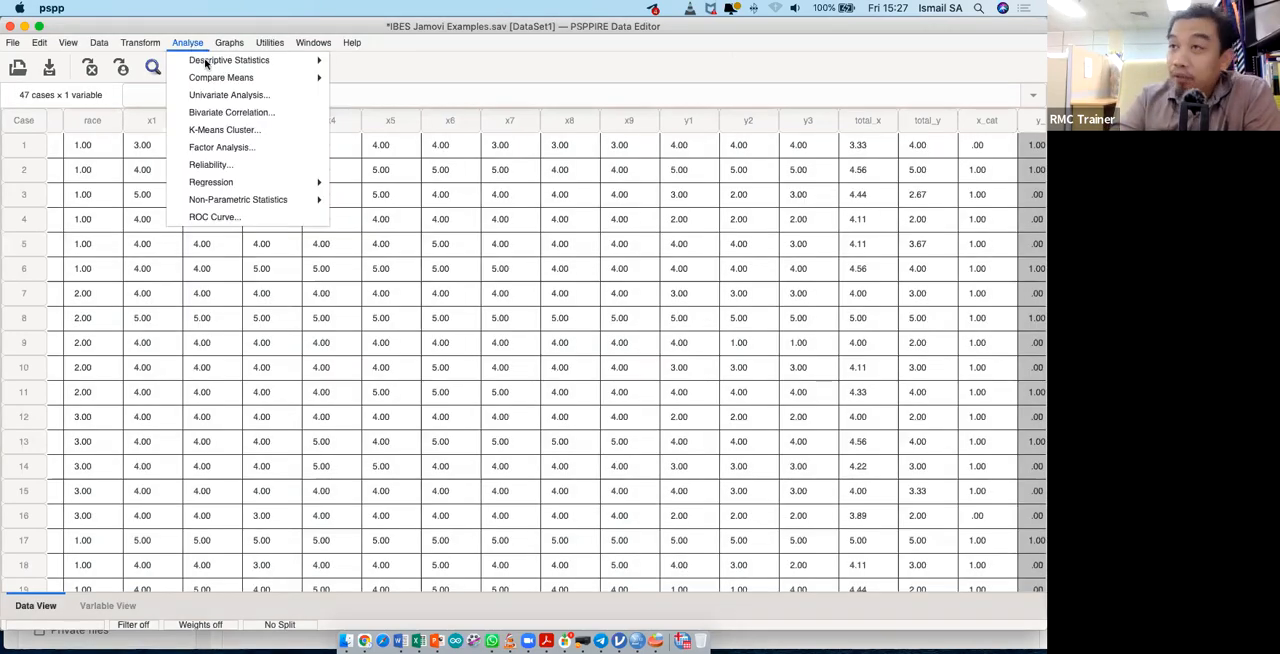
mouse_move(212, 67)
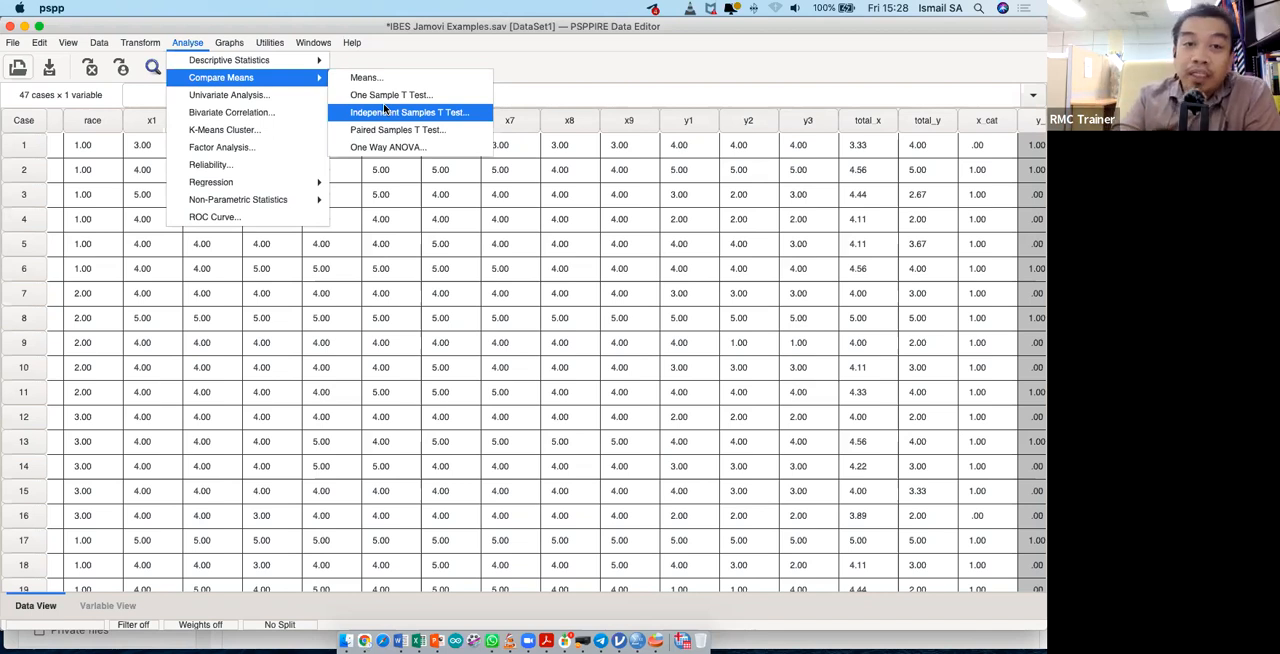
mouse_move(232, 64)
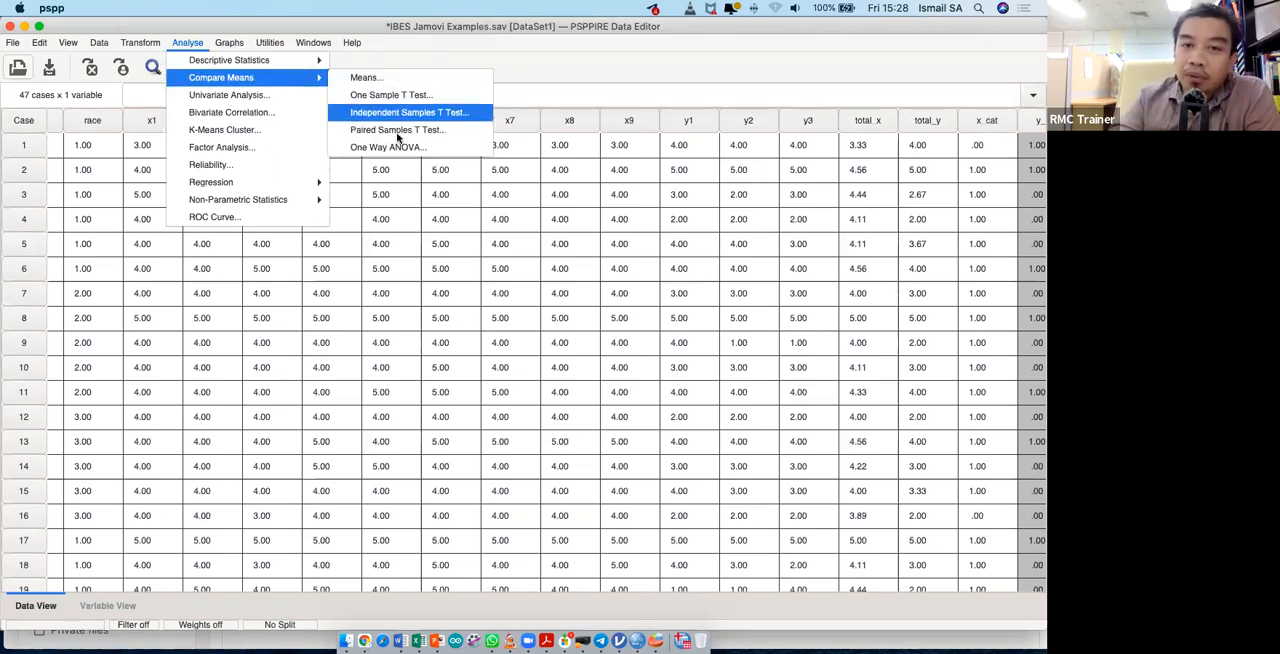
left_click(376, 113)
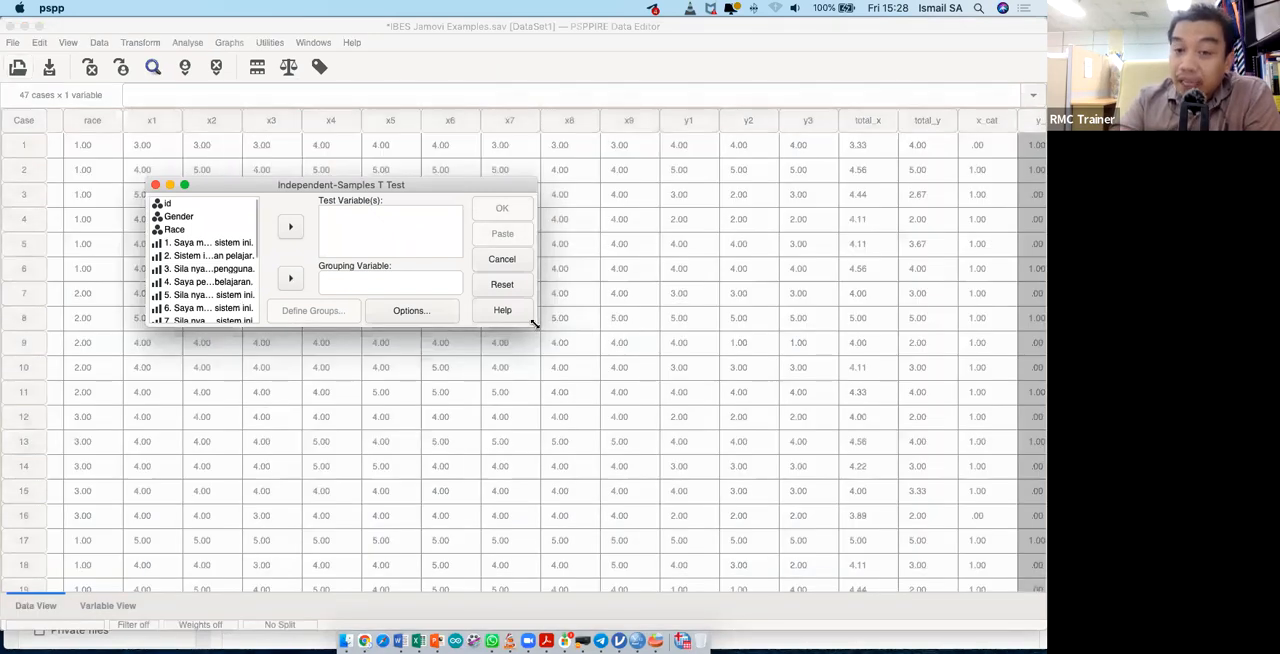
left_click_drag(686, 421, 789, 474)
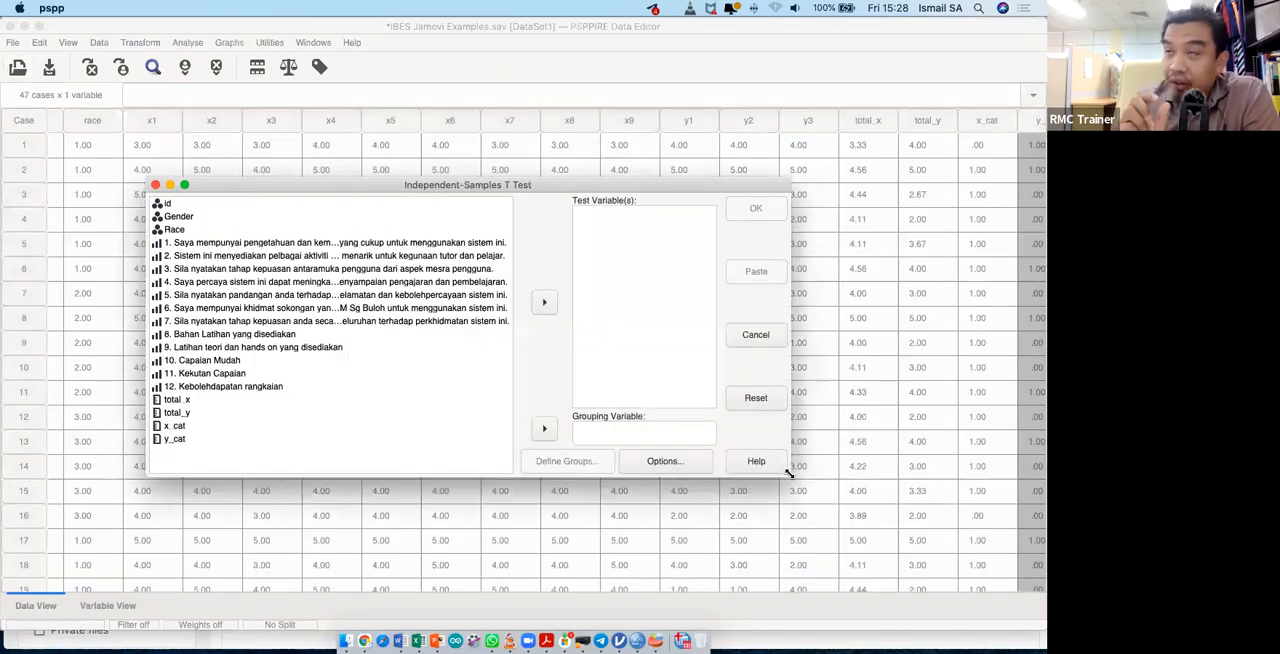
- Set total_y as the test variable and gender as the grouping variable of the independent samples t-test
left_click(224, 418)
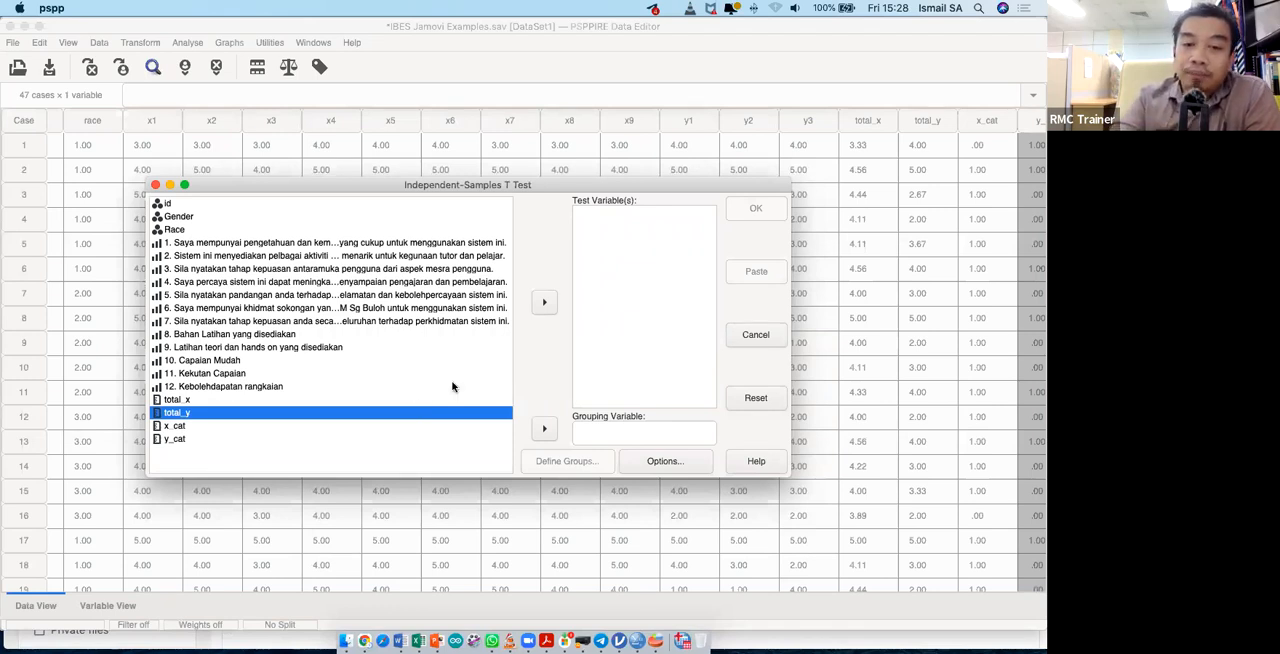
left_click(545, 302)
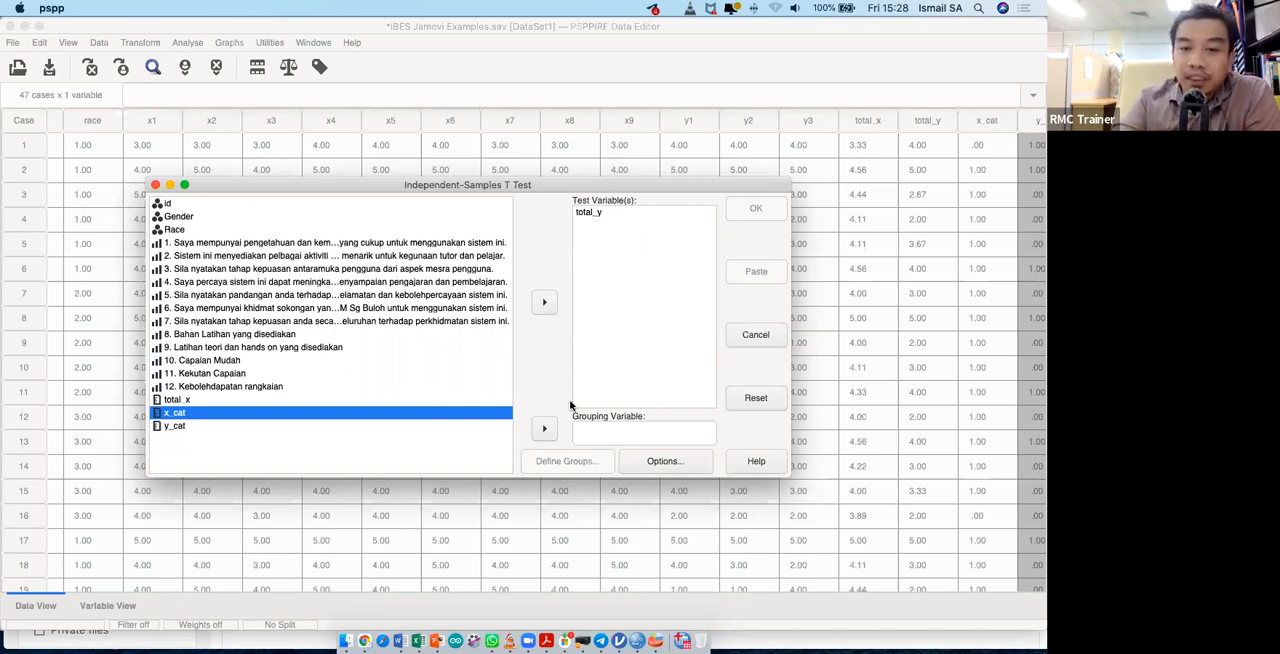
left_click(545, 428)
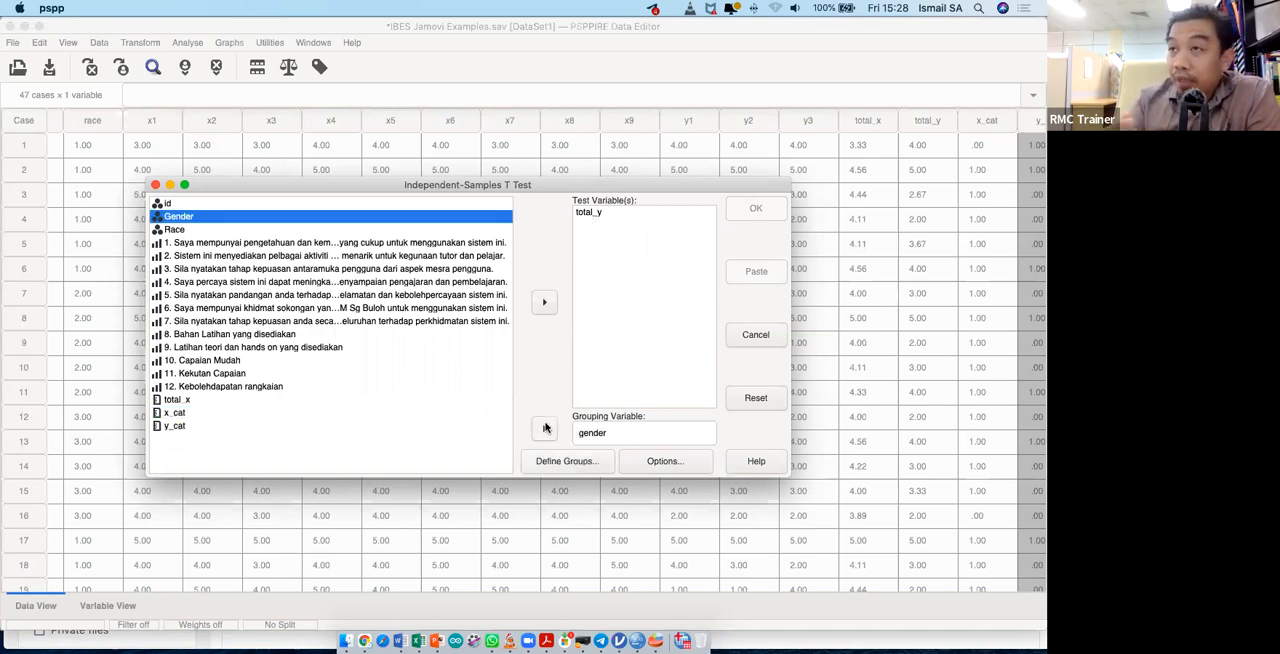
- Define the two gender groups to compare, with male as group 1 and female as group 2
left_click(575, 463)
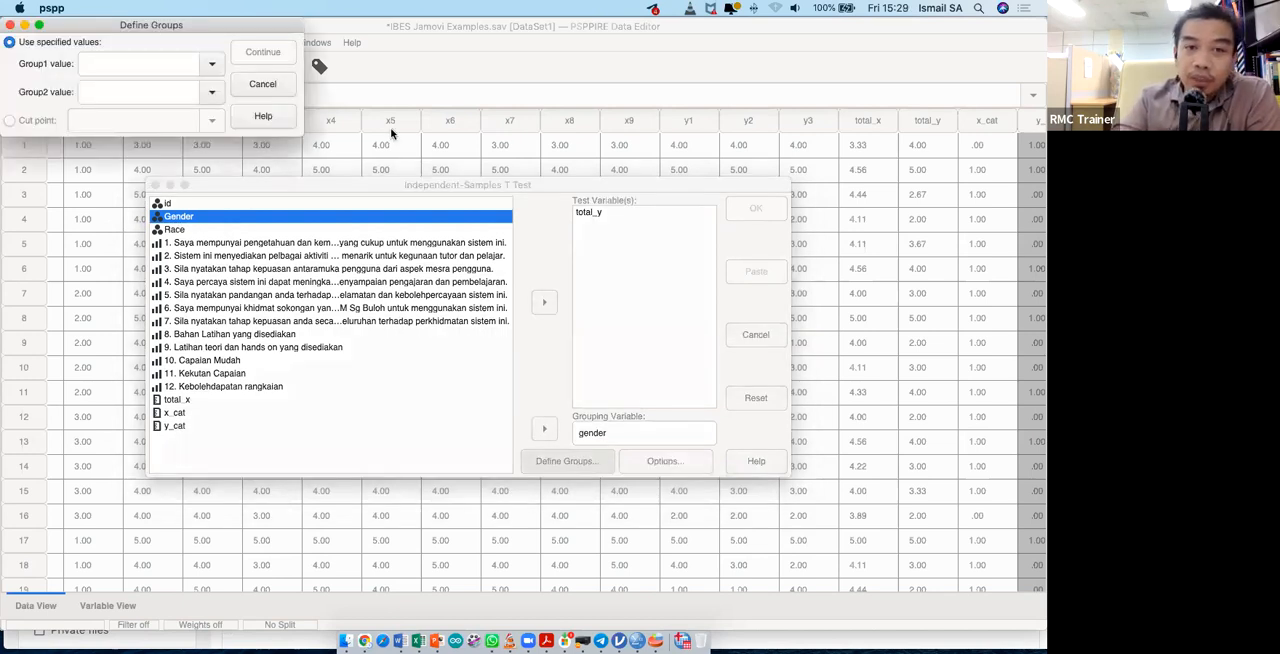
left_click(392, 173)
type("1")
key("Tab")
type("2")
left_click(452, 172)
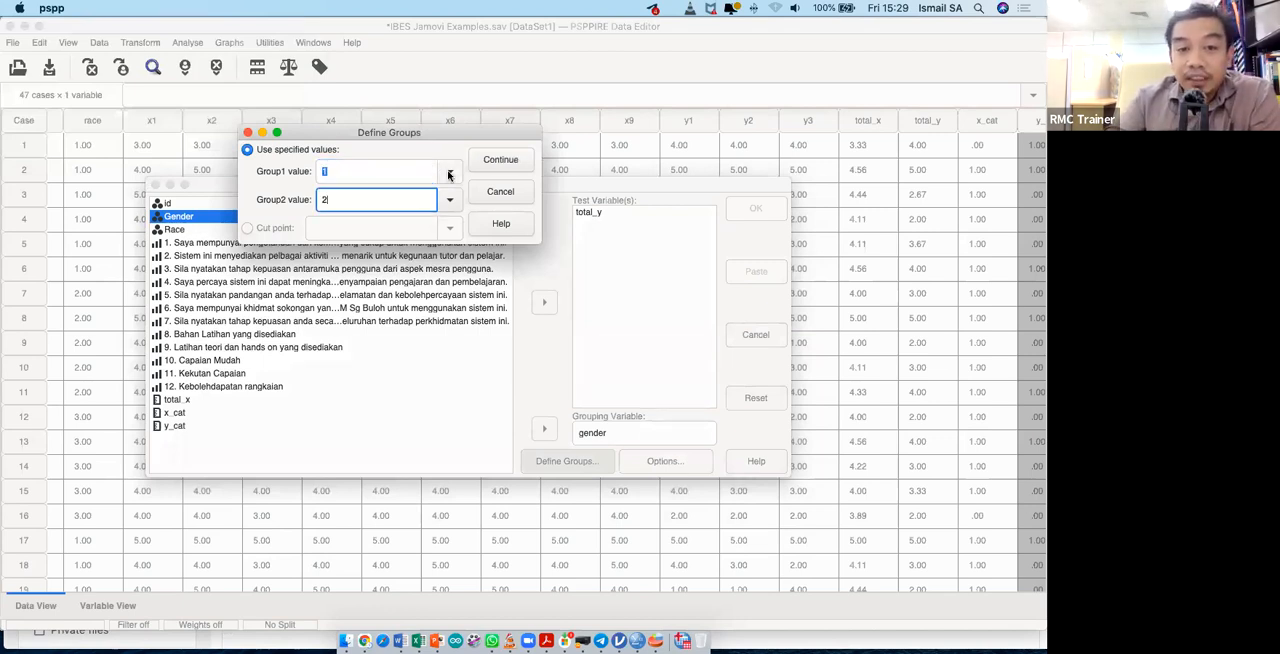
left_click(415, 195)
left_click(449, 199)
left_click(421, 241)
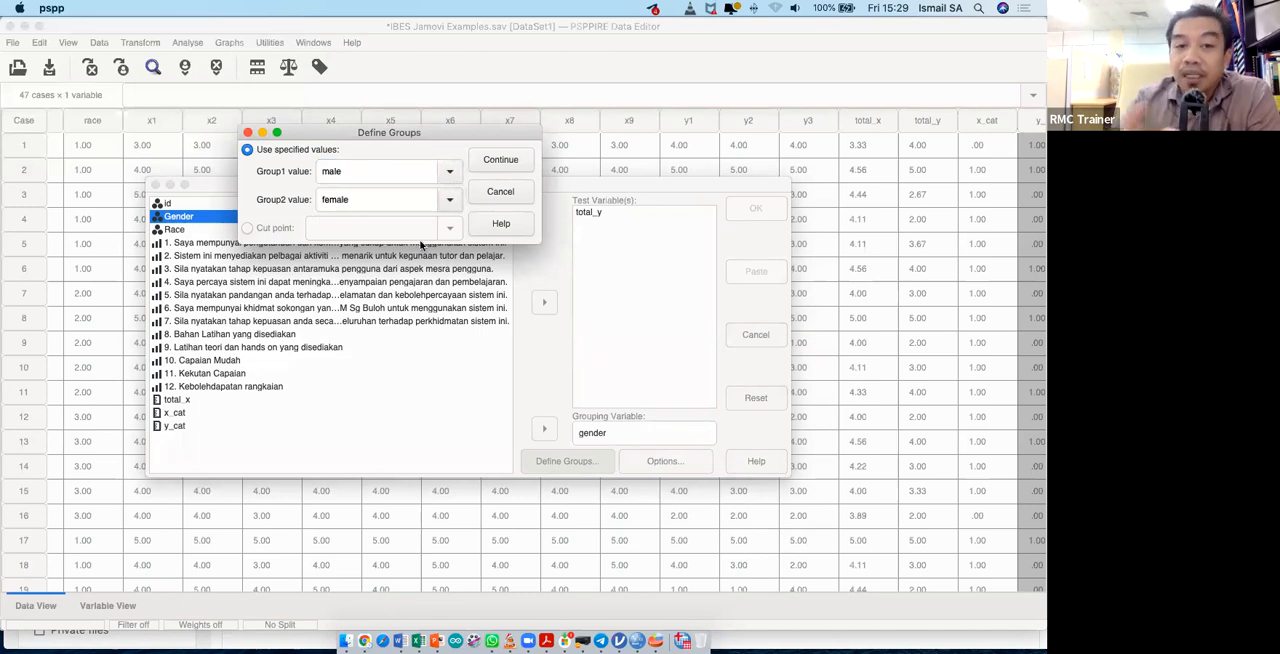
left_click(501, 160)
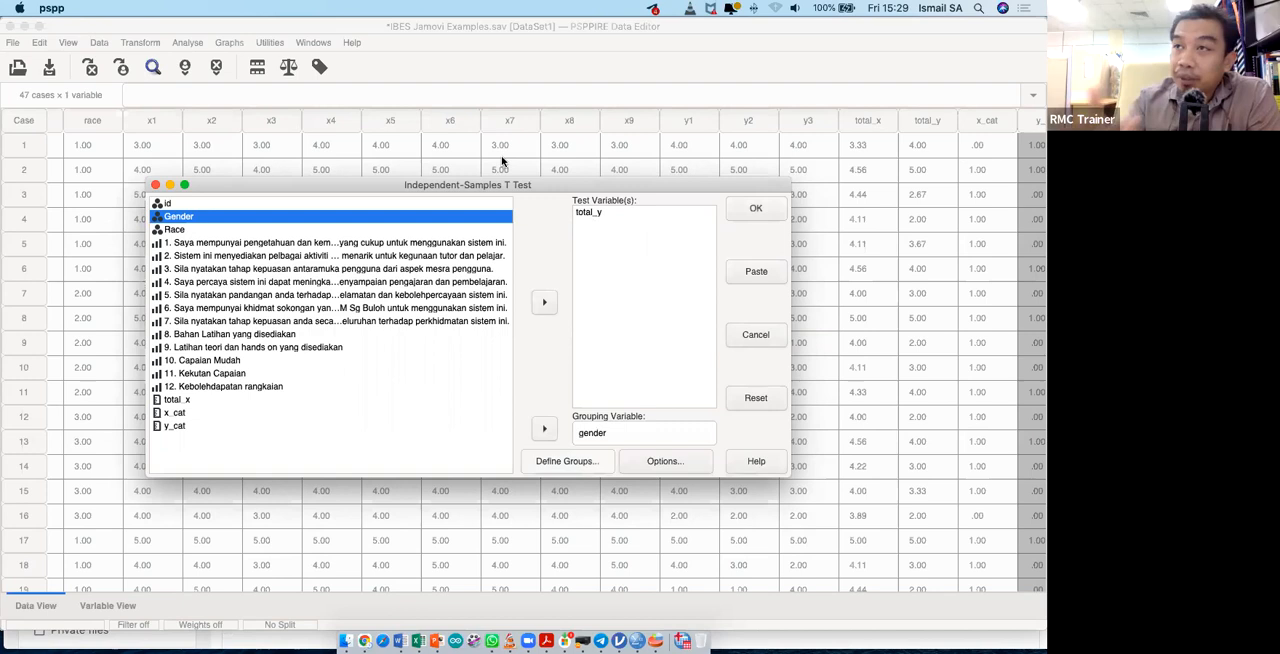
- Generate the t-test's command syntax in the Syntax Editor, then reposition and enlarge its window
left_click(743, 280)
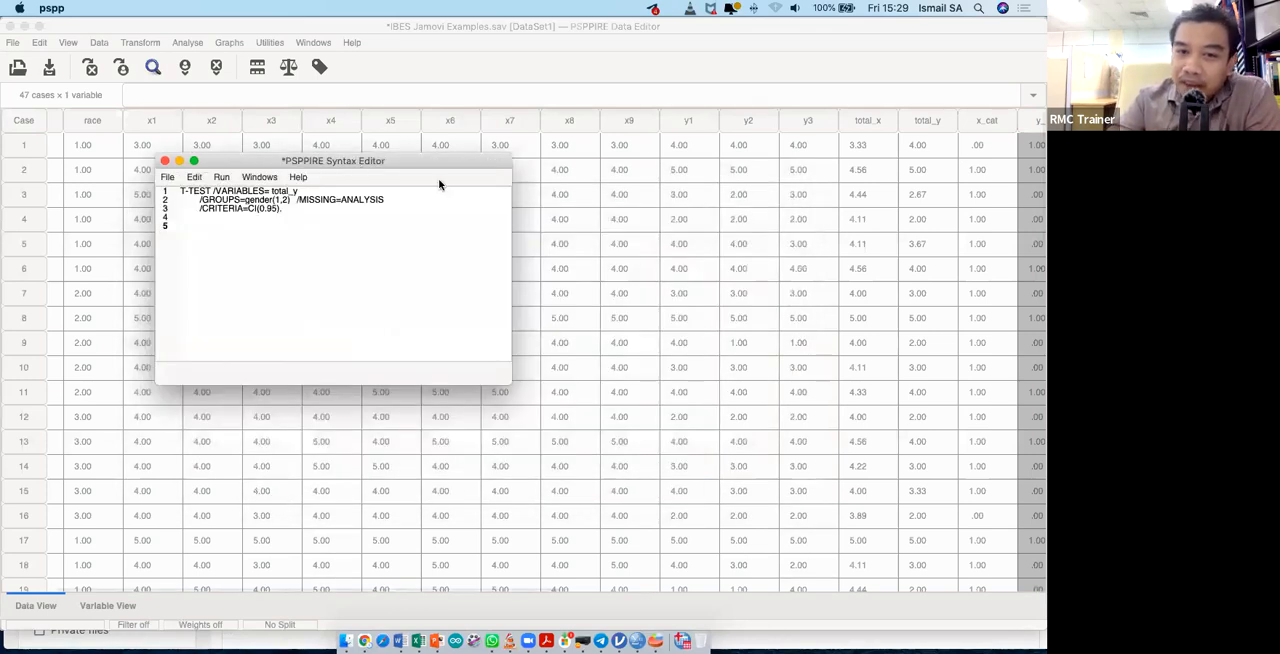
left_click_drag(359, 164, 462, 190)
left_click(615, 408)
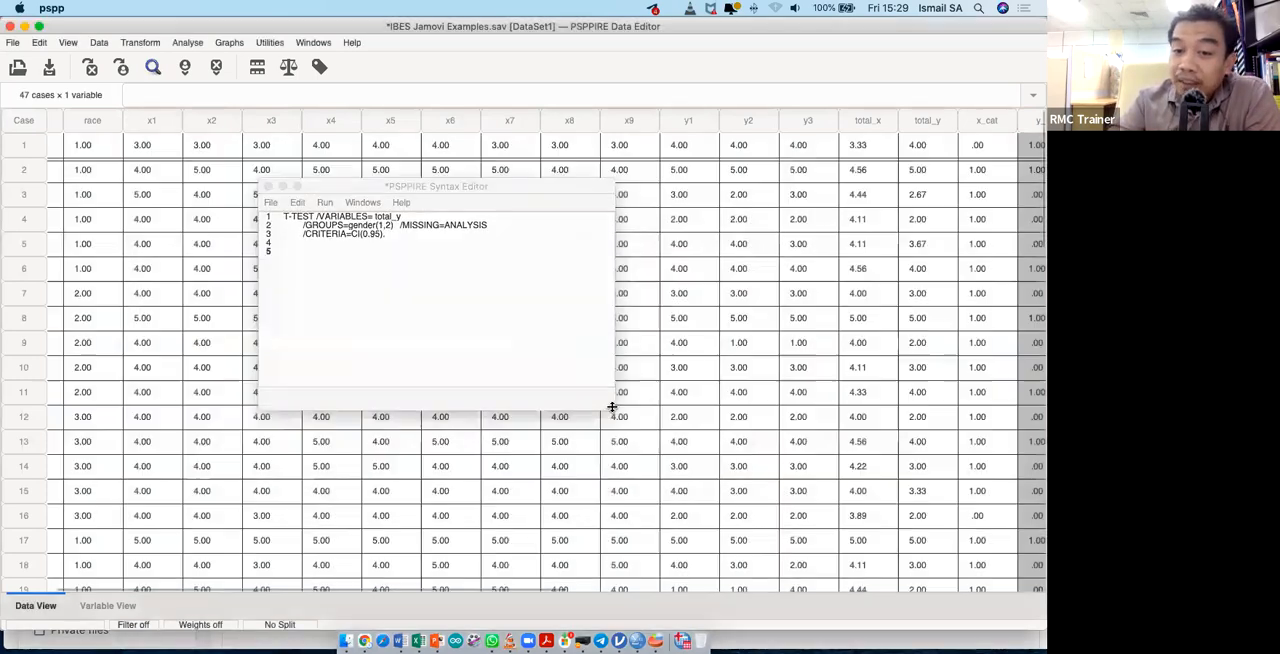
left_click_drag(608, 410, 650, 436)
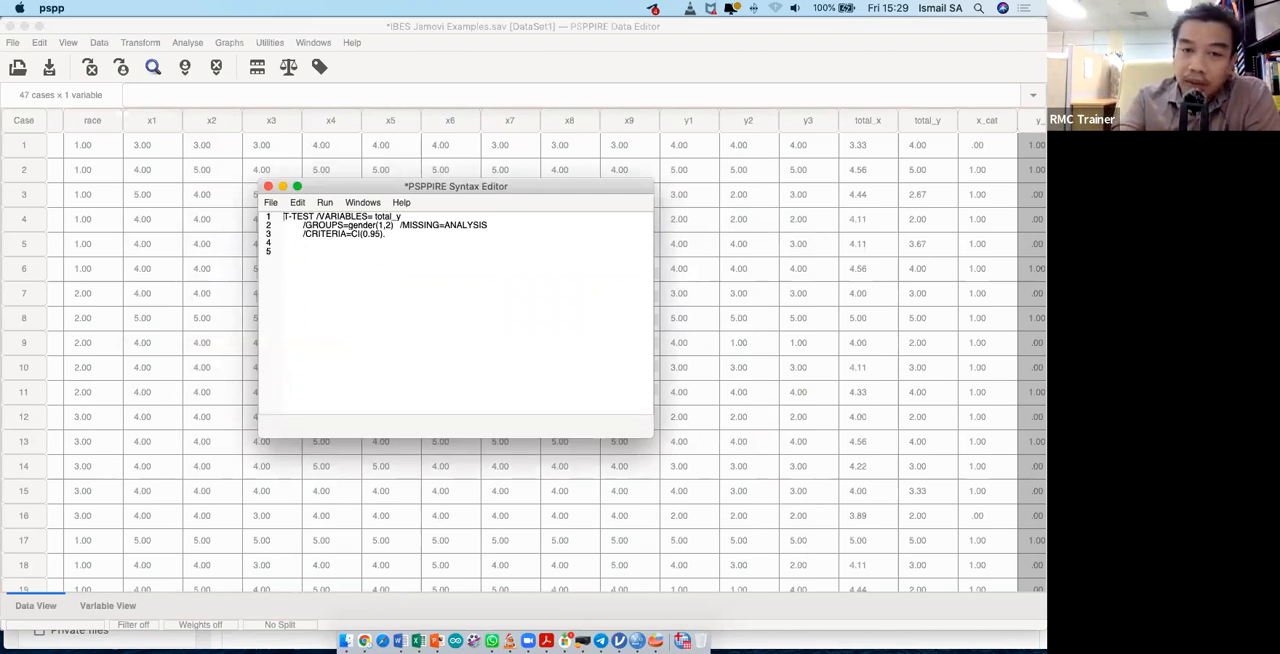
- Add the line "// ujian t-test" above the T-TEST command, separated from it by a blank line
key("Return")
key("Return")
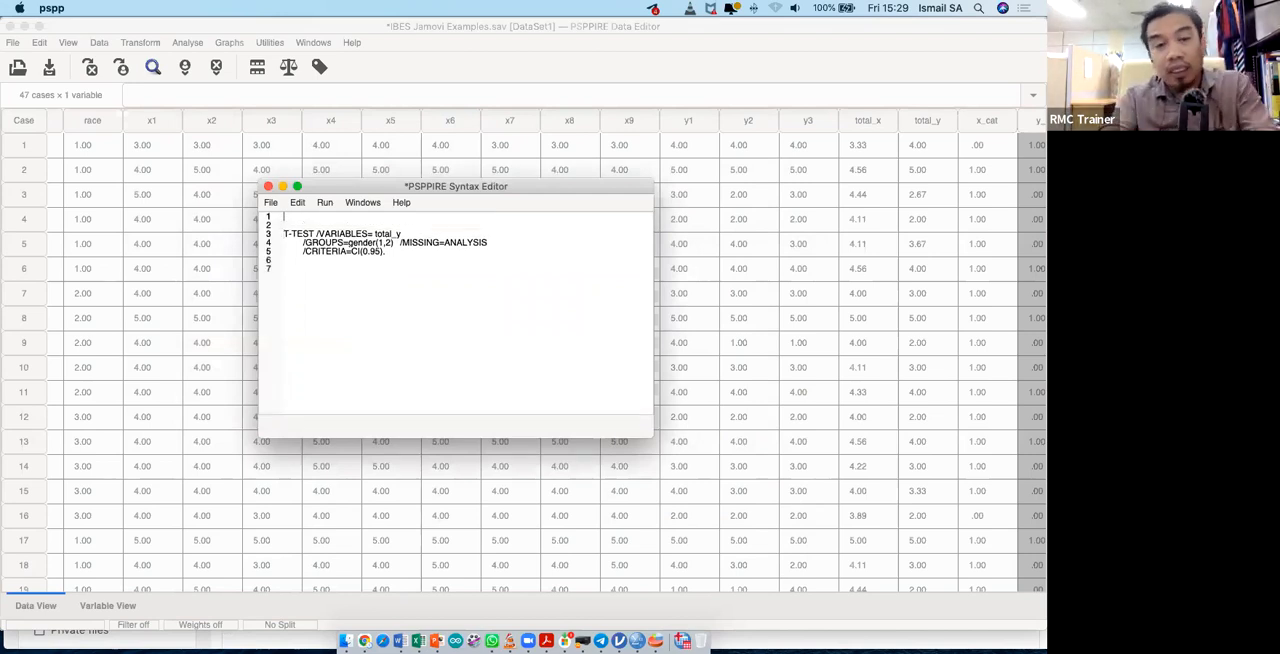
type("//")
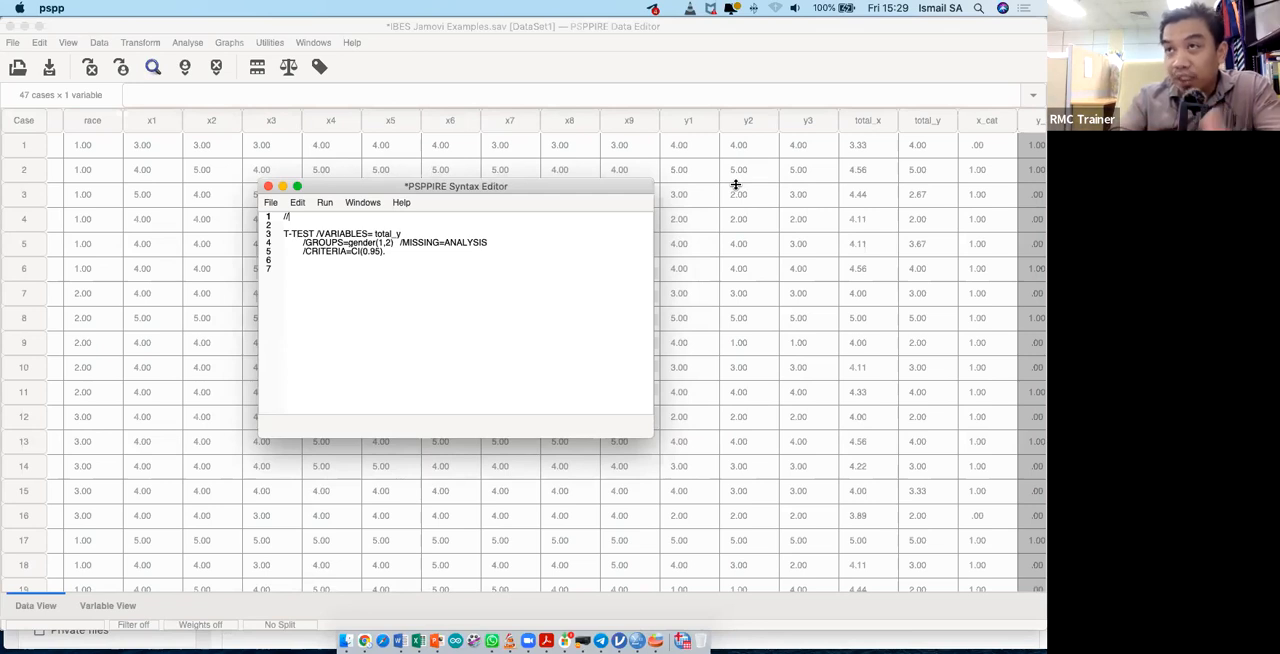
type("ujian t-test")
- Run only the T-TEST command block from the syntax and bring its output window into view
left_click_drag(290, 259, 281, 233)
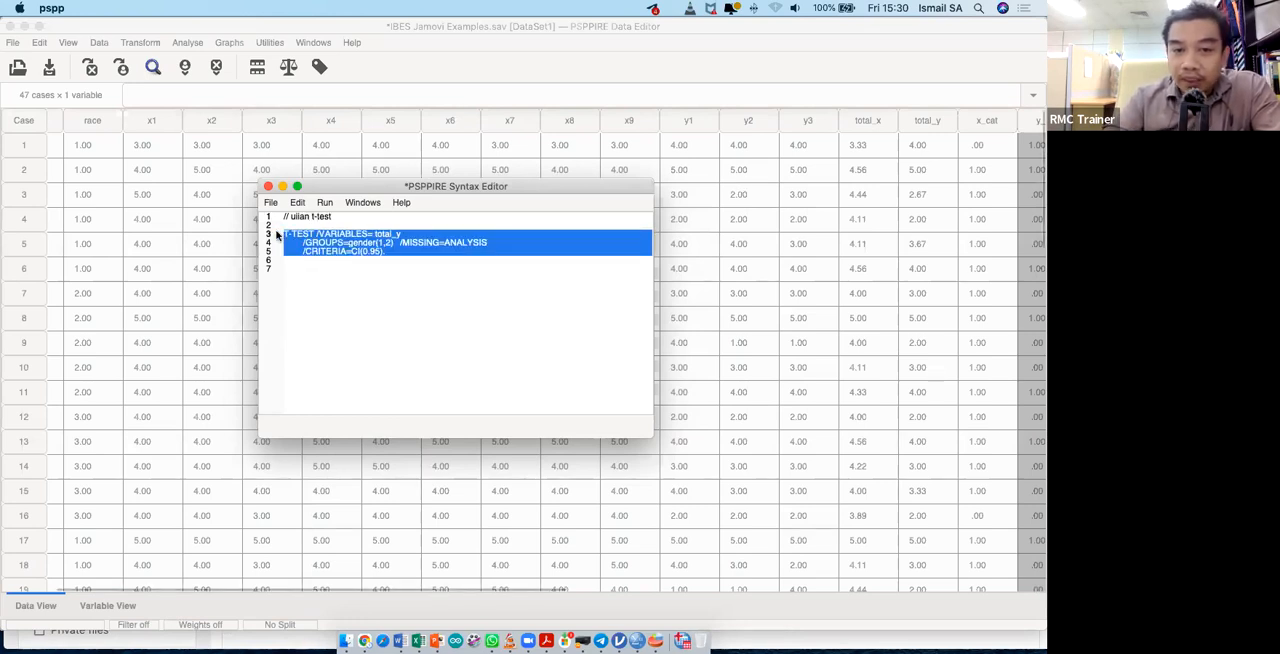
left_click(324, 203)
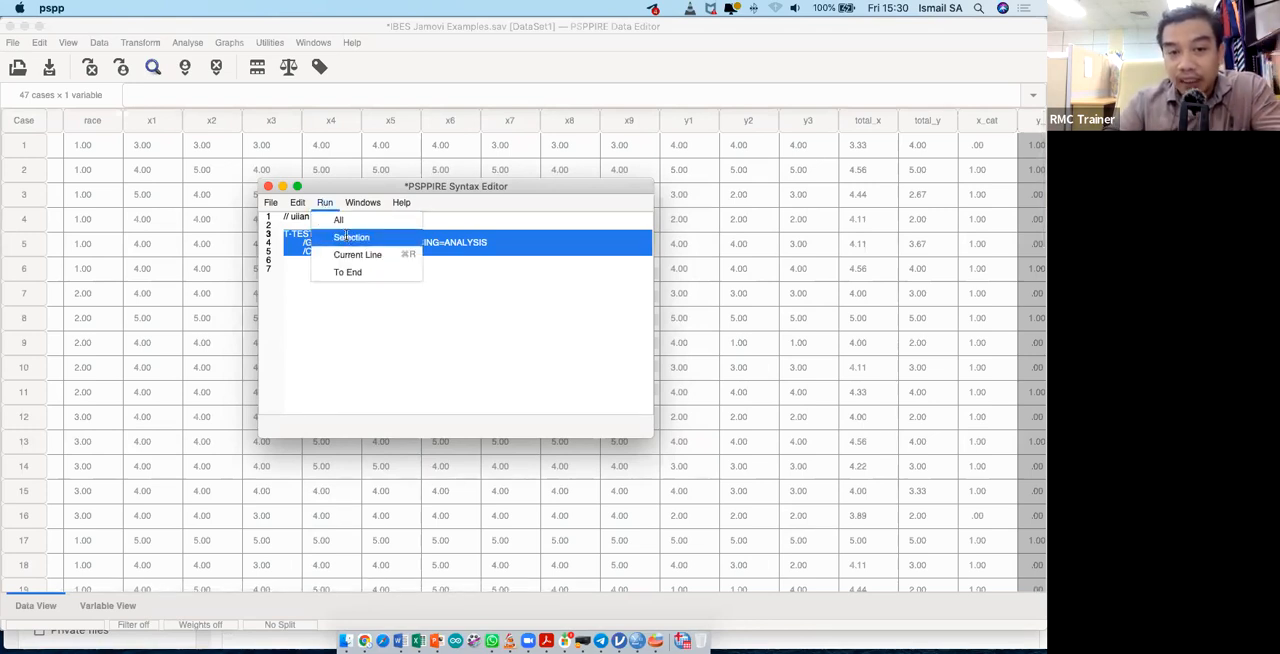
left_click(347, 236)
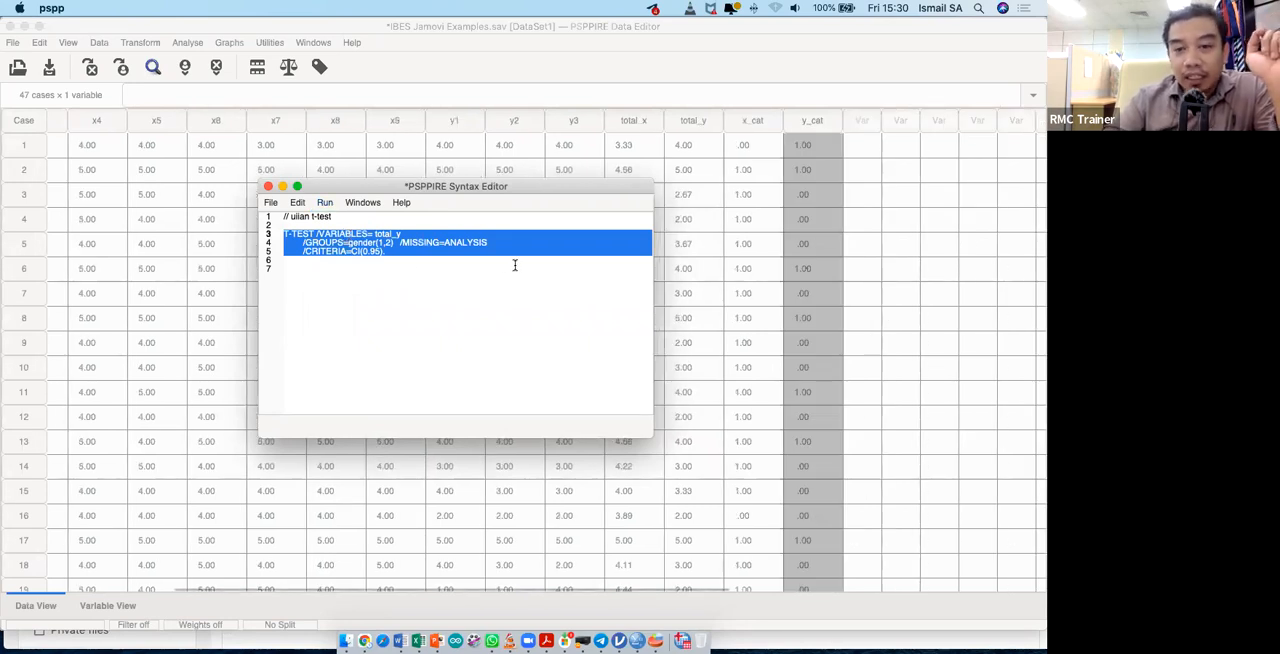
key("ctrl+Up")
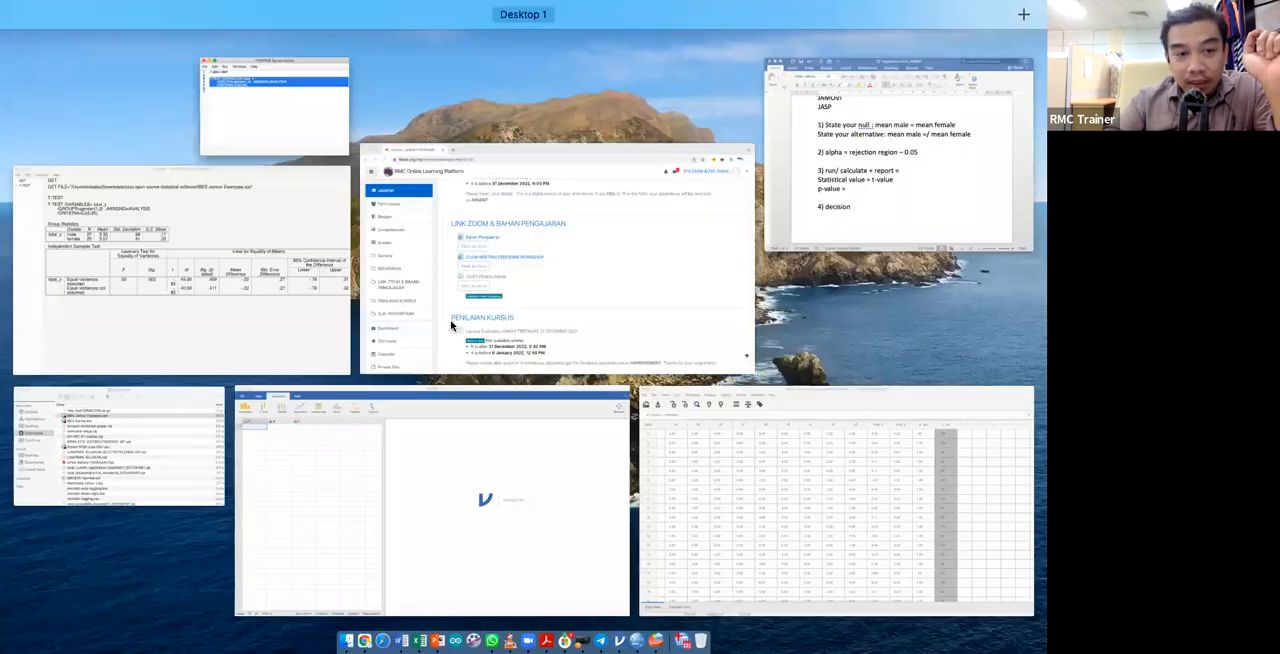
left_click(290, 332)
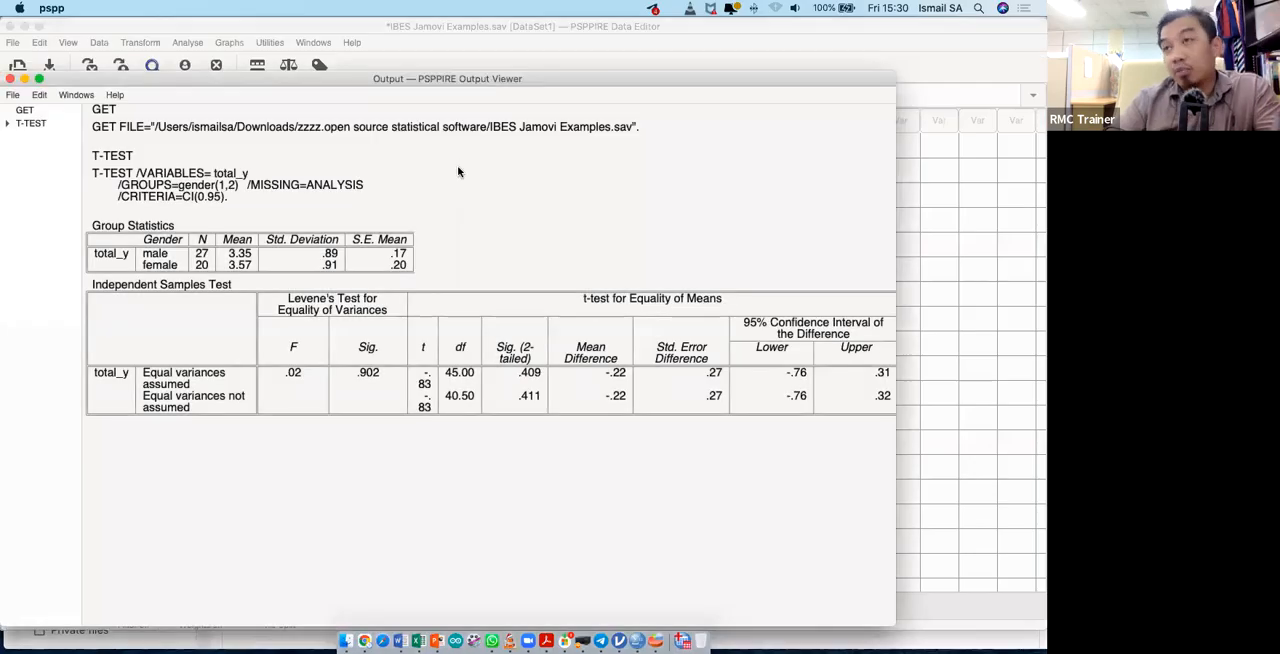
- Close the output and rerun the independent samples t-test of total_y by gender from its dialog, keeping the defined groups
left_click(10, 79)
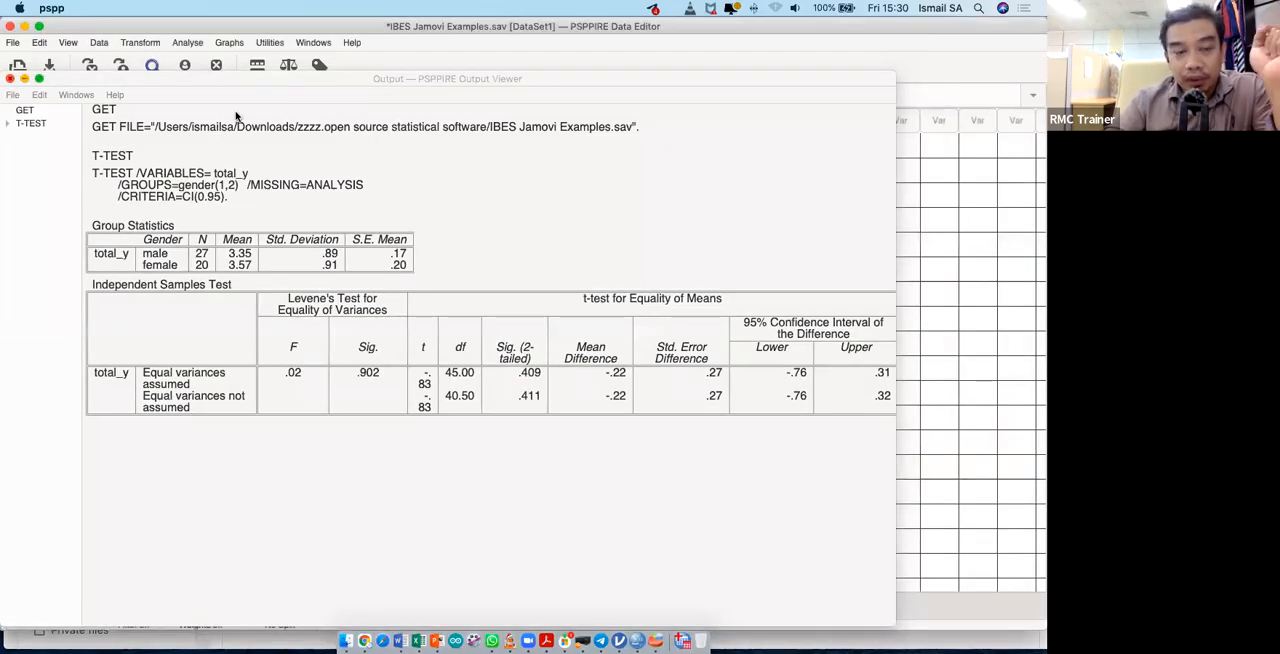
left_click(10, 79)
left_click(187, 42)
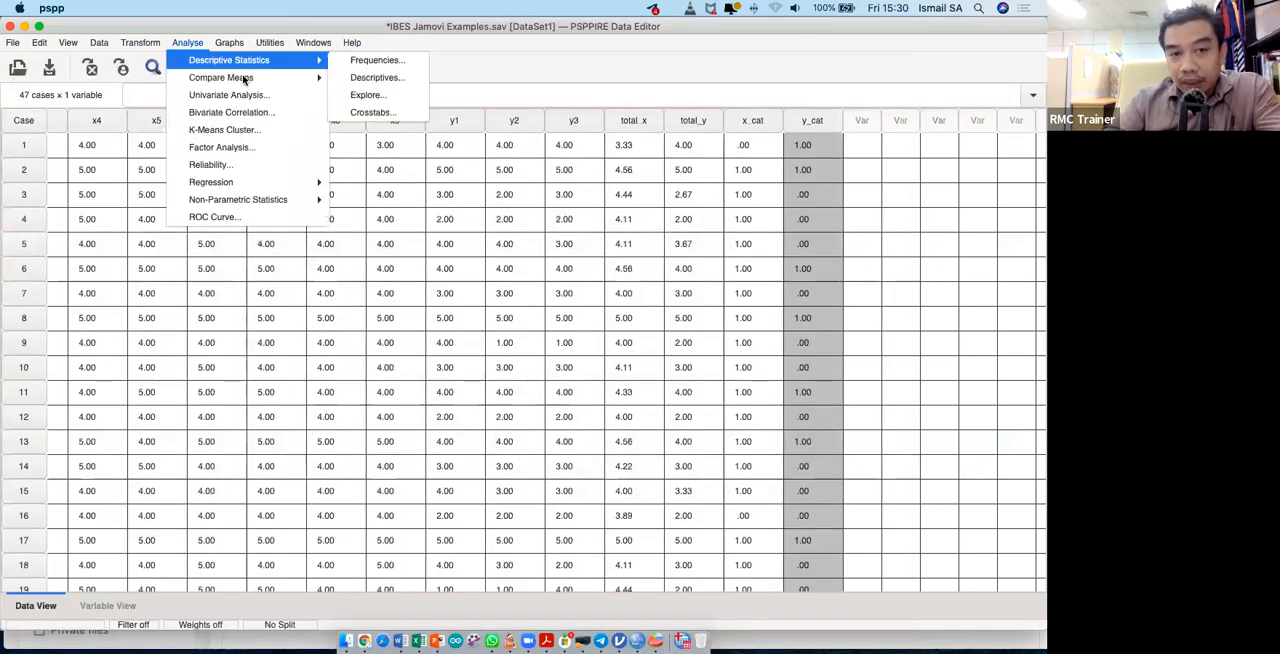
mouse_move(290, 78)
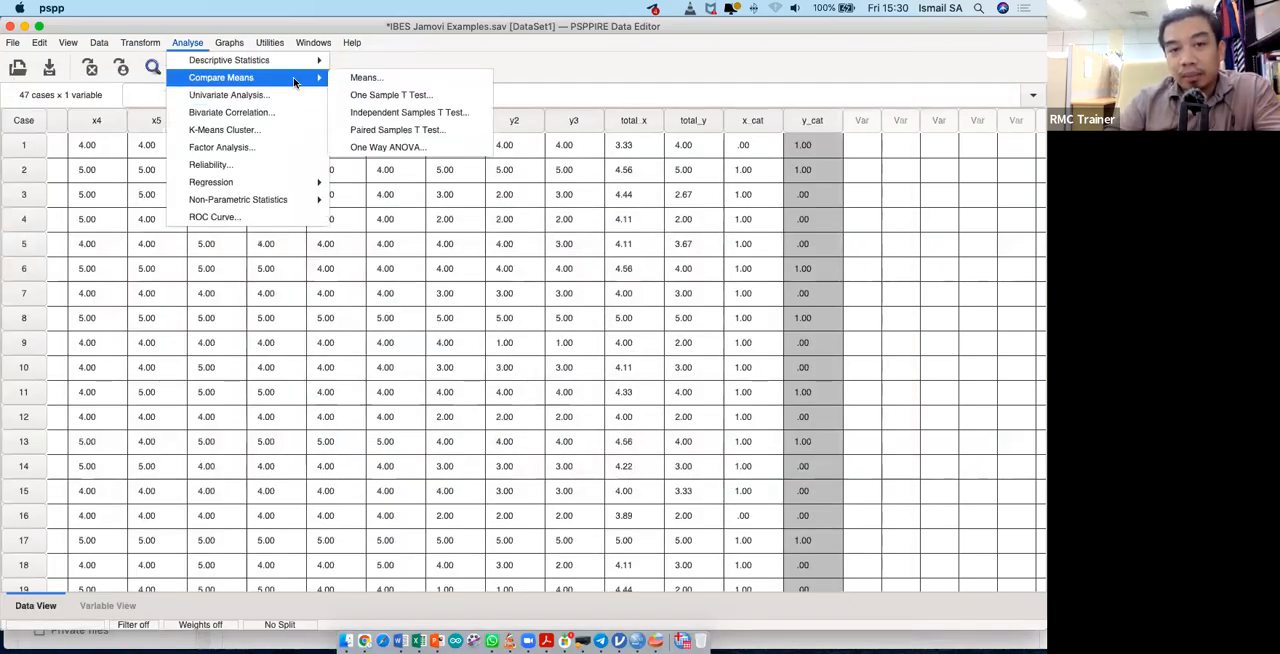
left_click(398, 114)
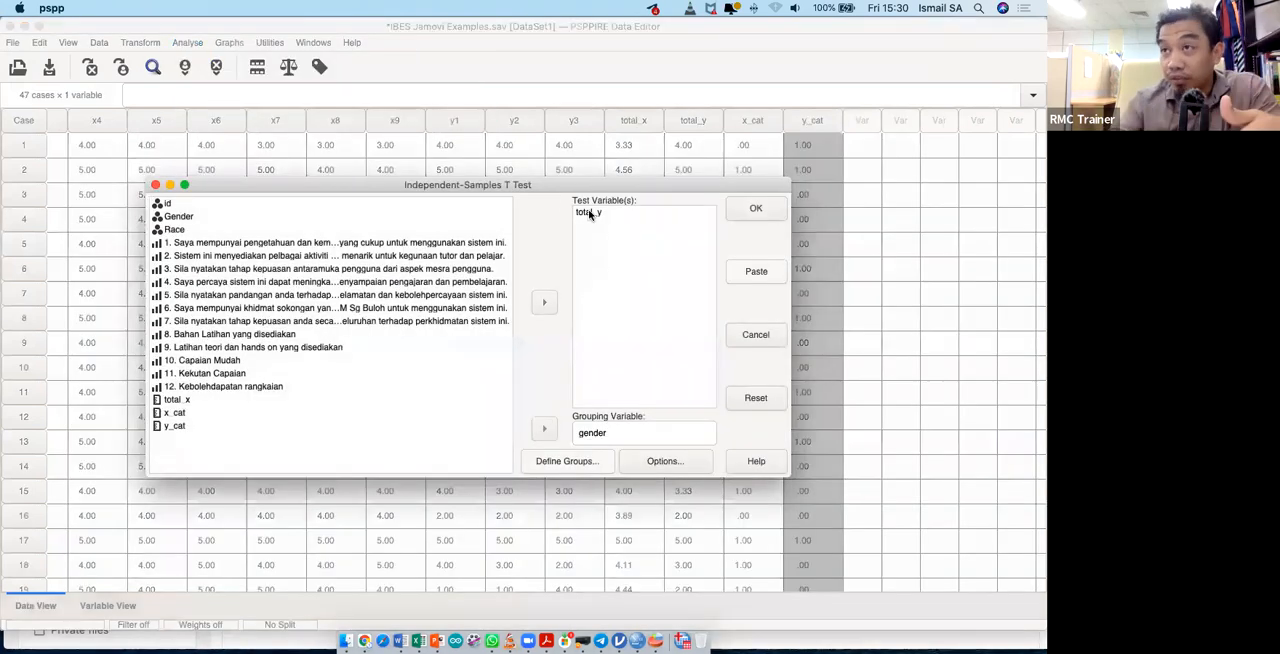
left_click(563, 461)
left_click(500, 158)
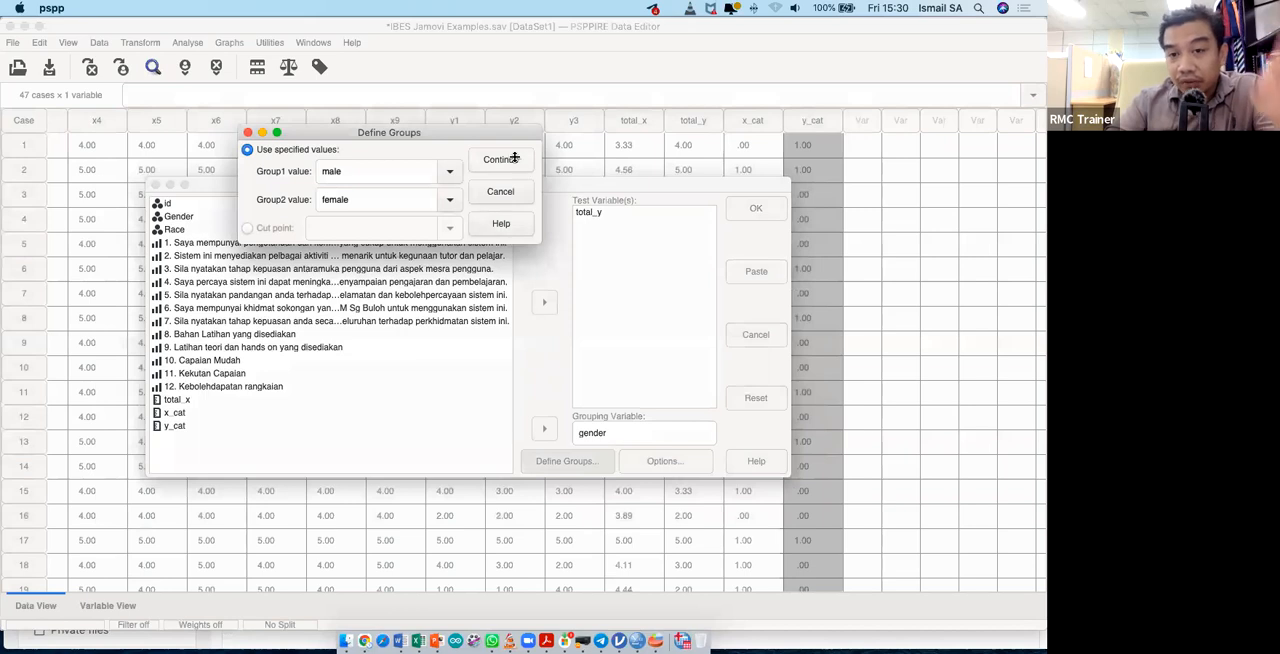
left_click(756, 209)
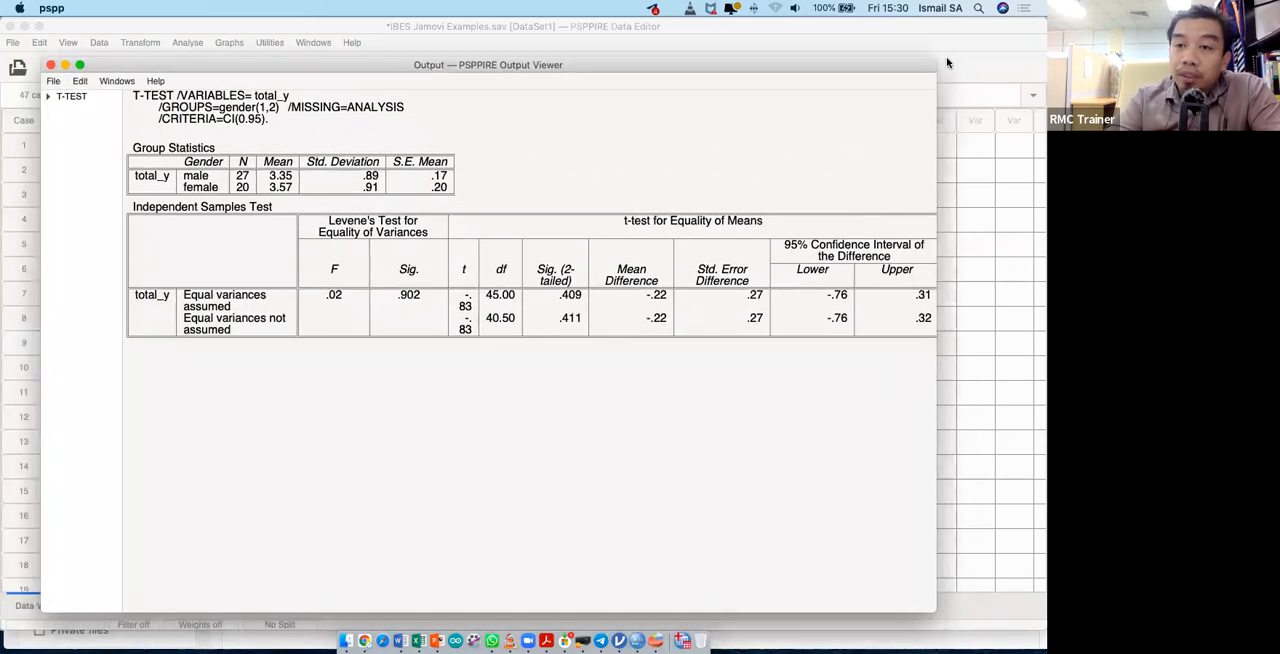
- Try to export the t-test output to the Documents folder as "output data", with the file type inferred from the extension
left_click(1003, 53)
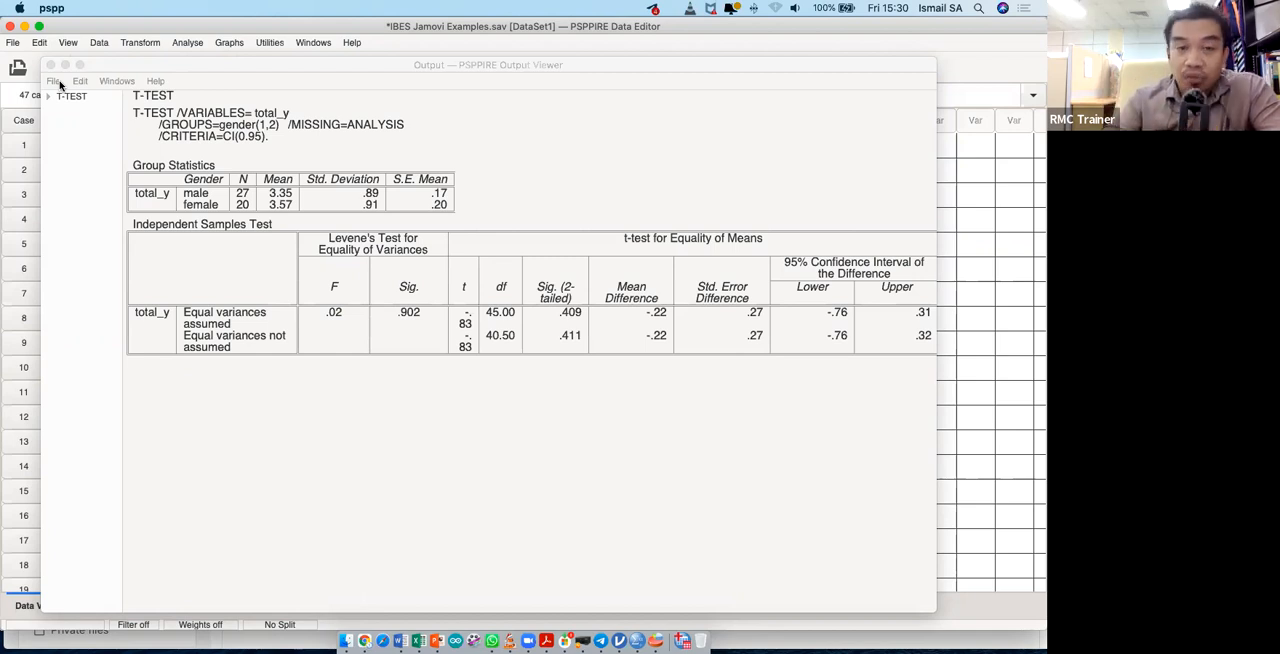
left_click(316, 322)
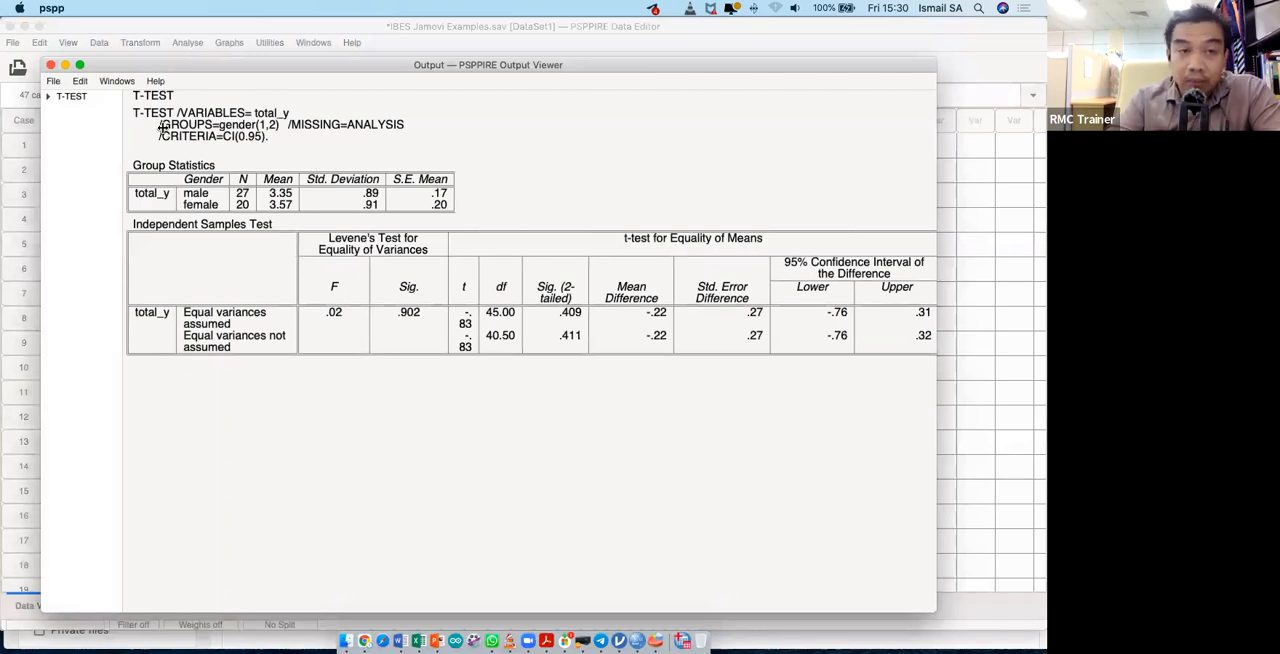
left_click(54, 81)
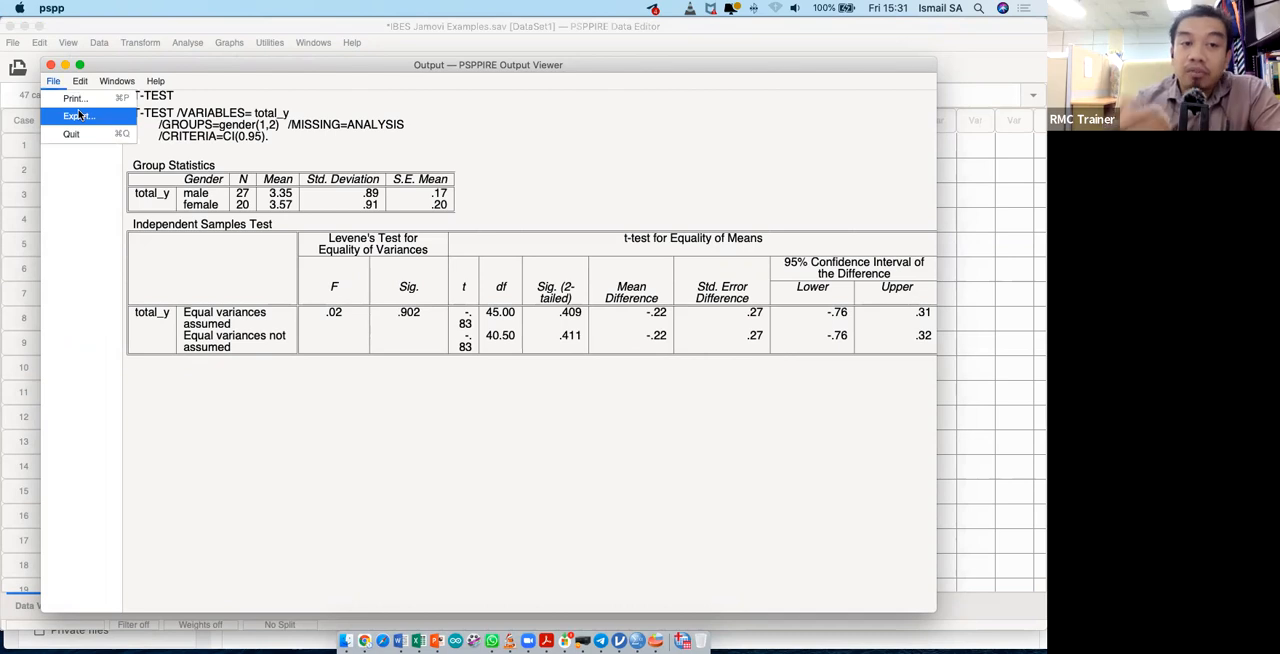
left_click(79, 116)
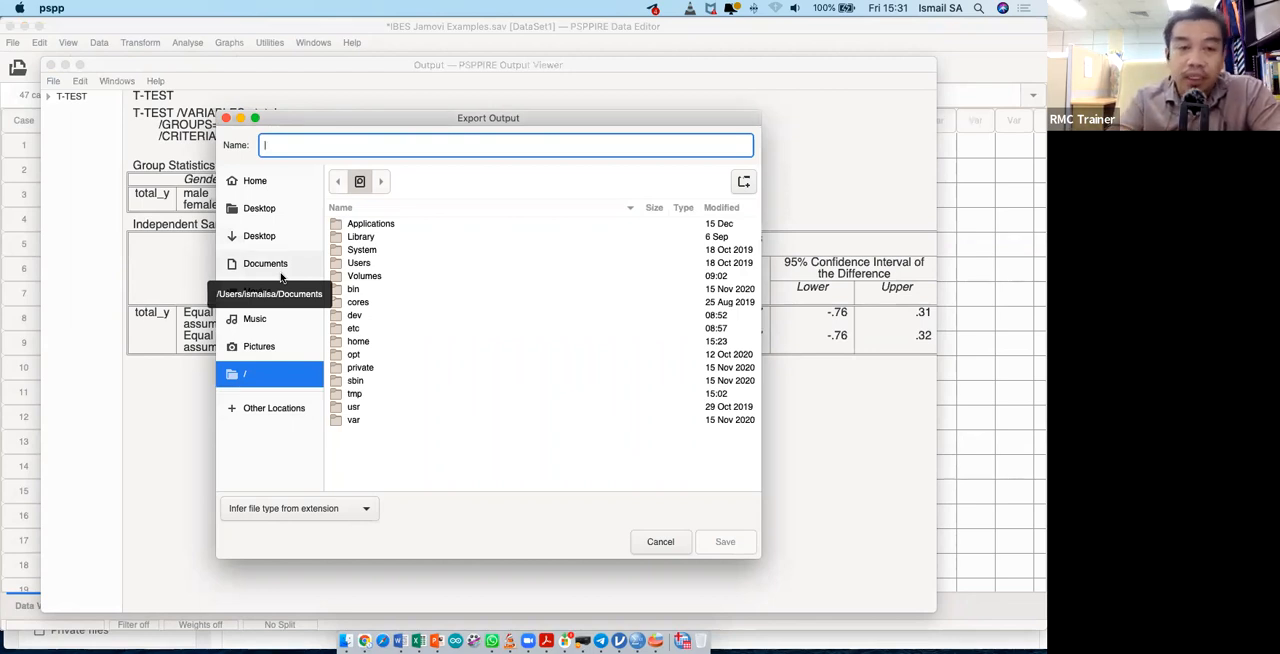
left_click(265, 237)
left_click(270, 266)
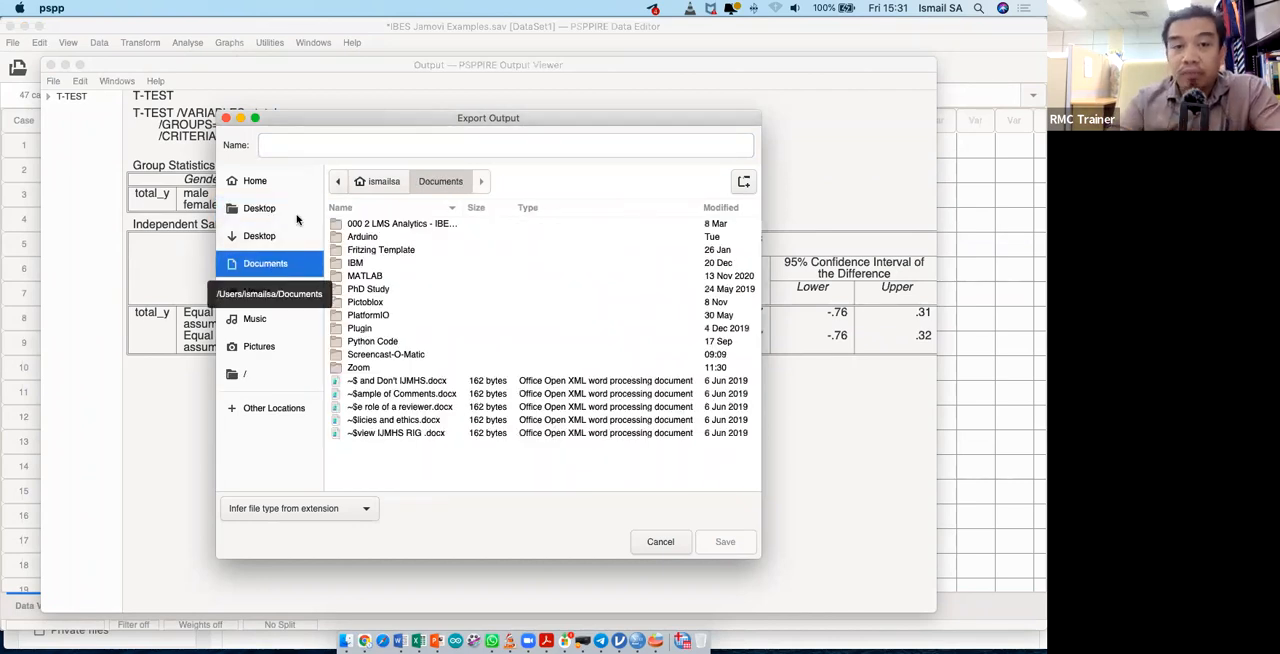
left_click(300, 147)
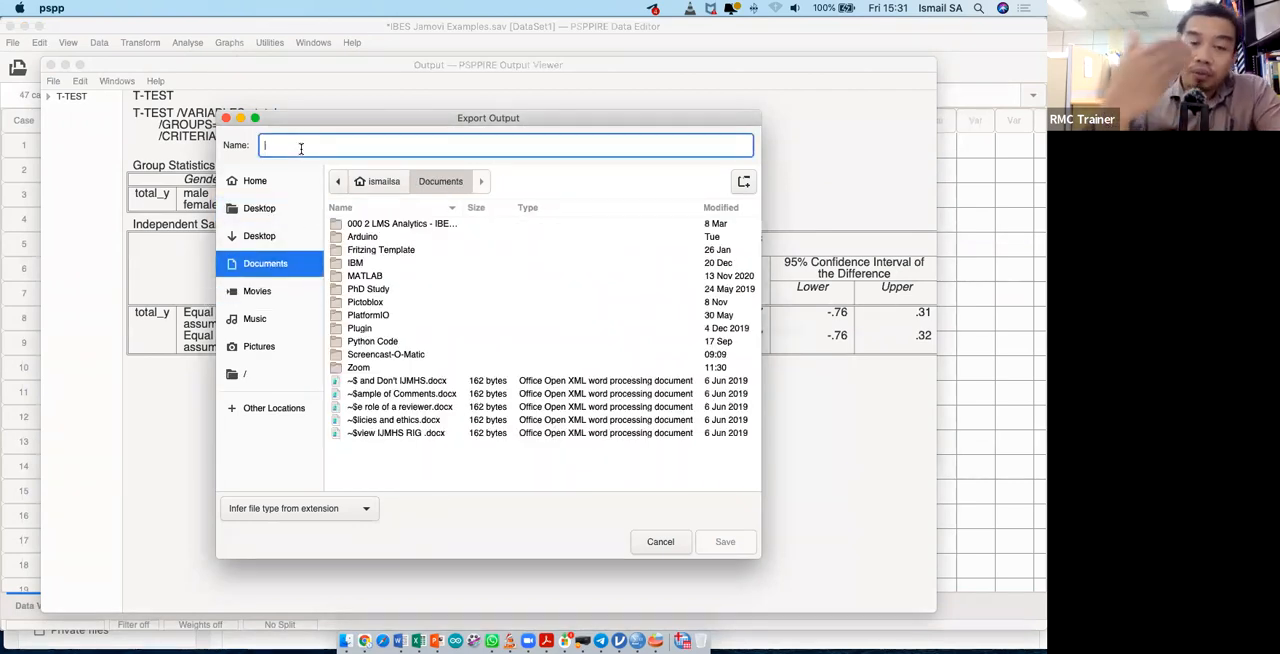
type("out")
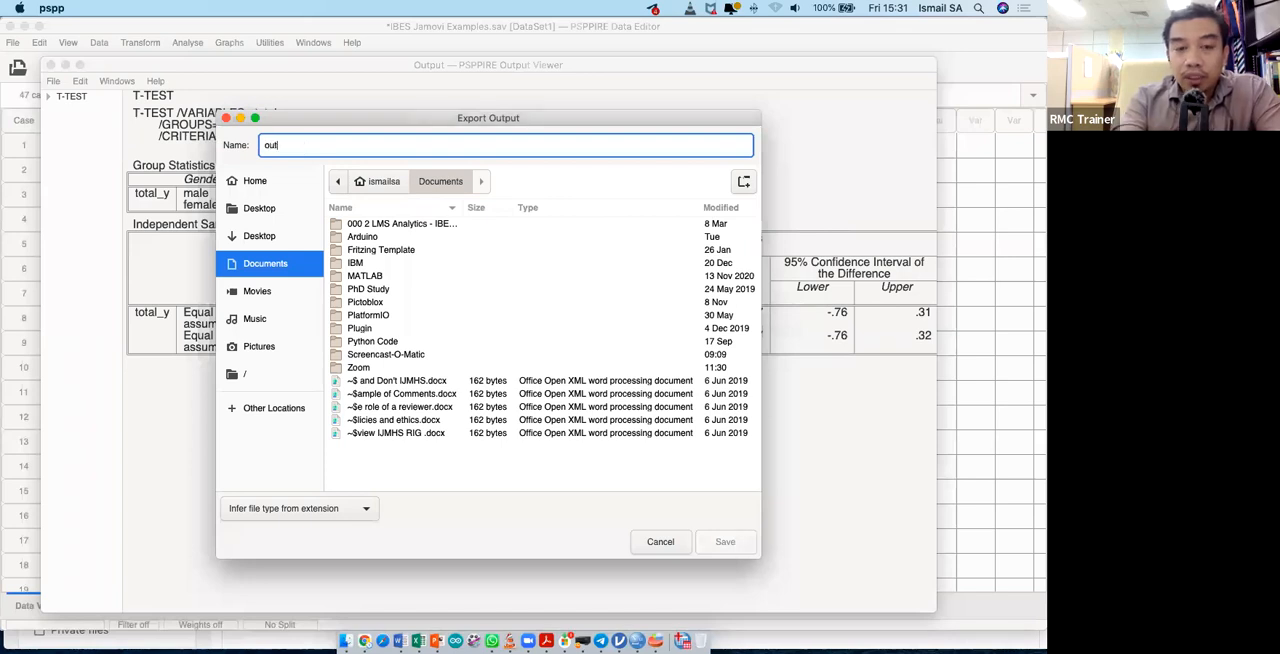
type("put data")
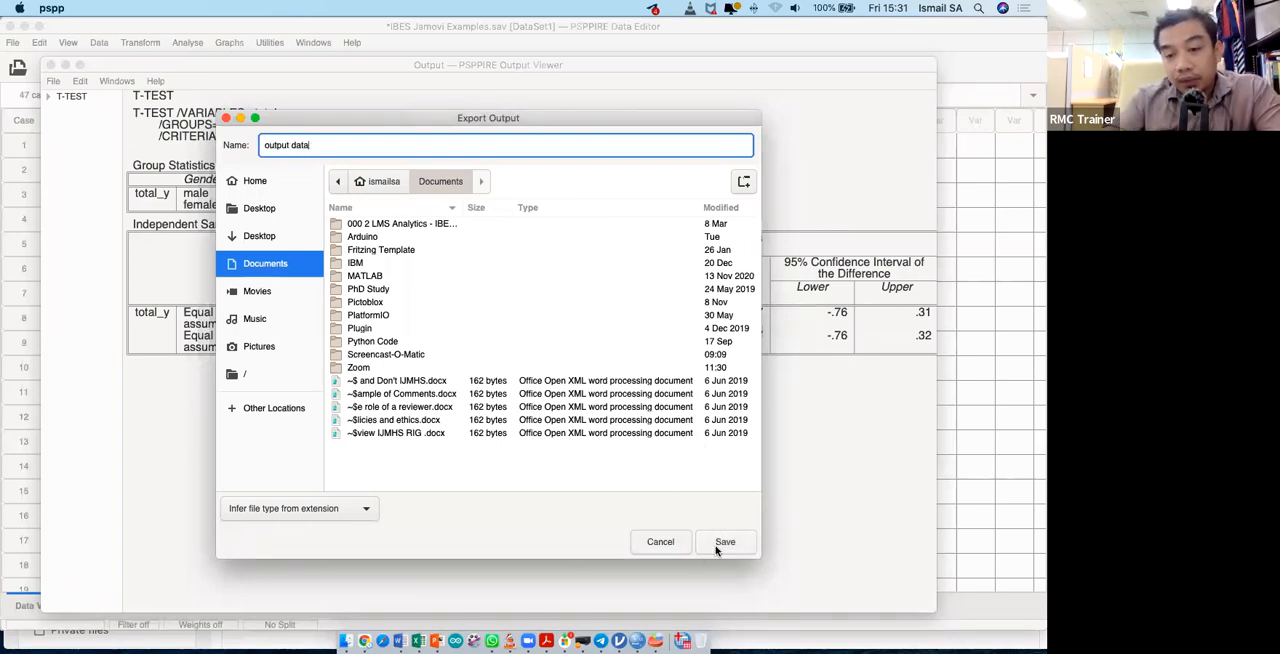
left_click(720, 545)
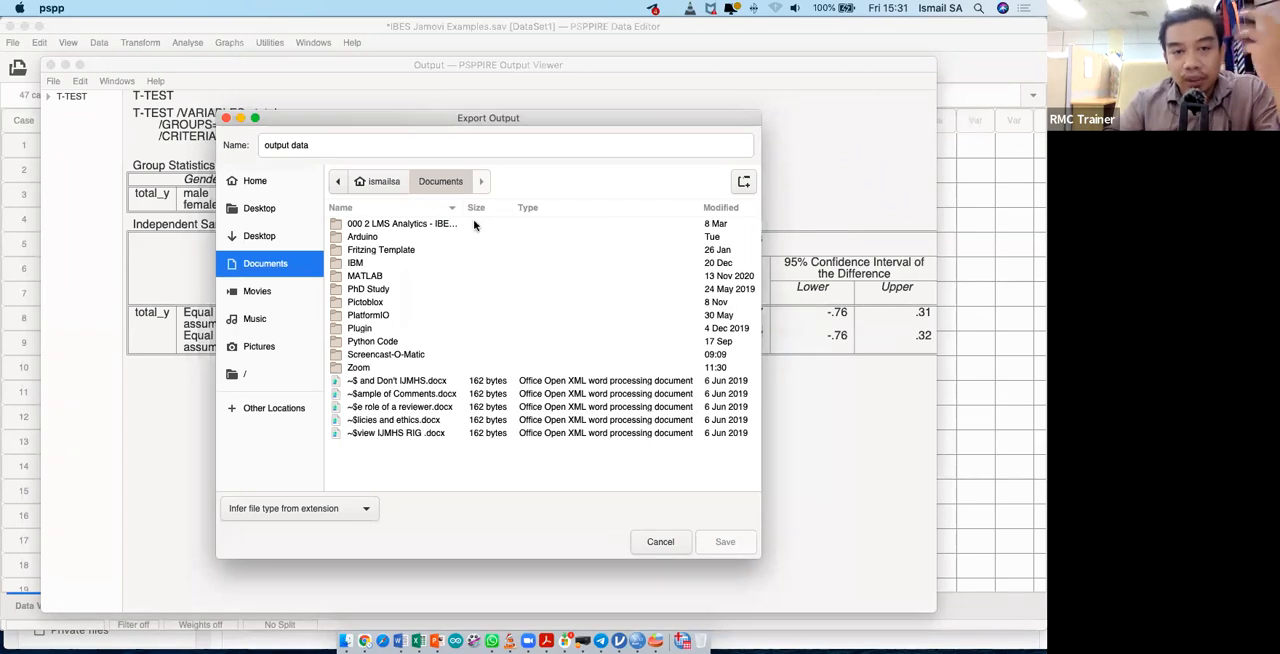
left_click(651, 545)
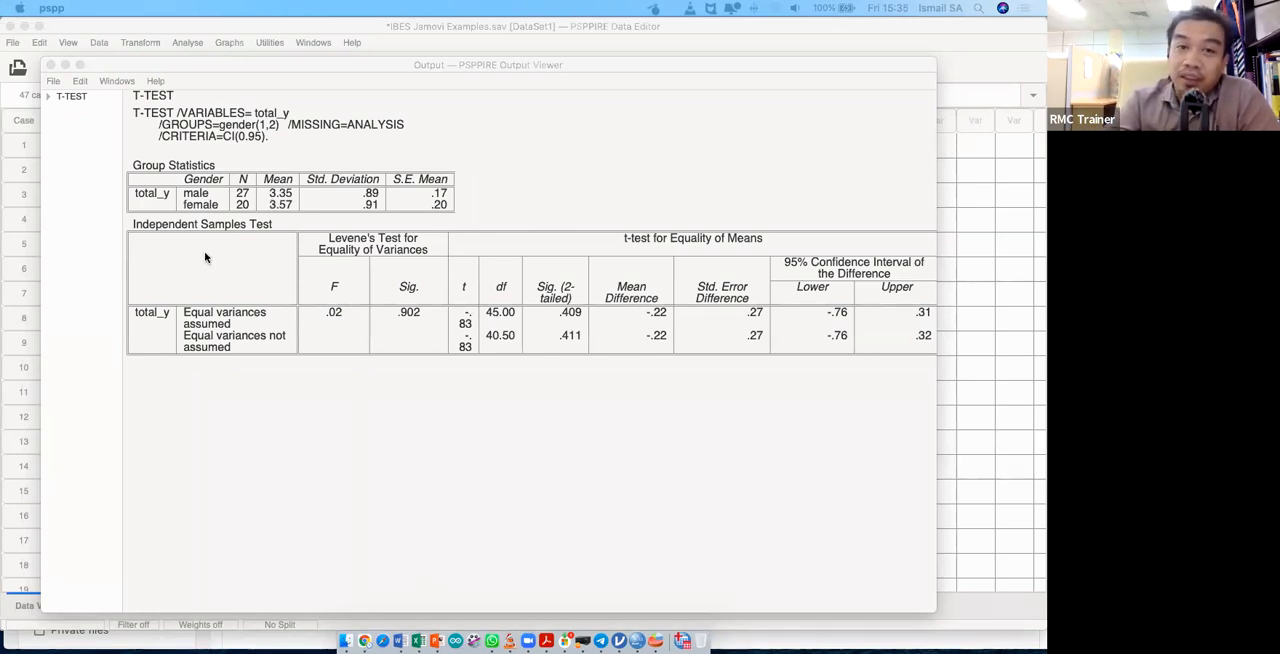
- Close the t-test output and look at the Paired Samples T Test dialog without running it
left_click(50, 65)
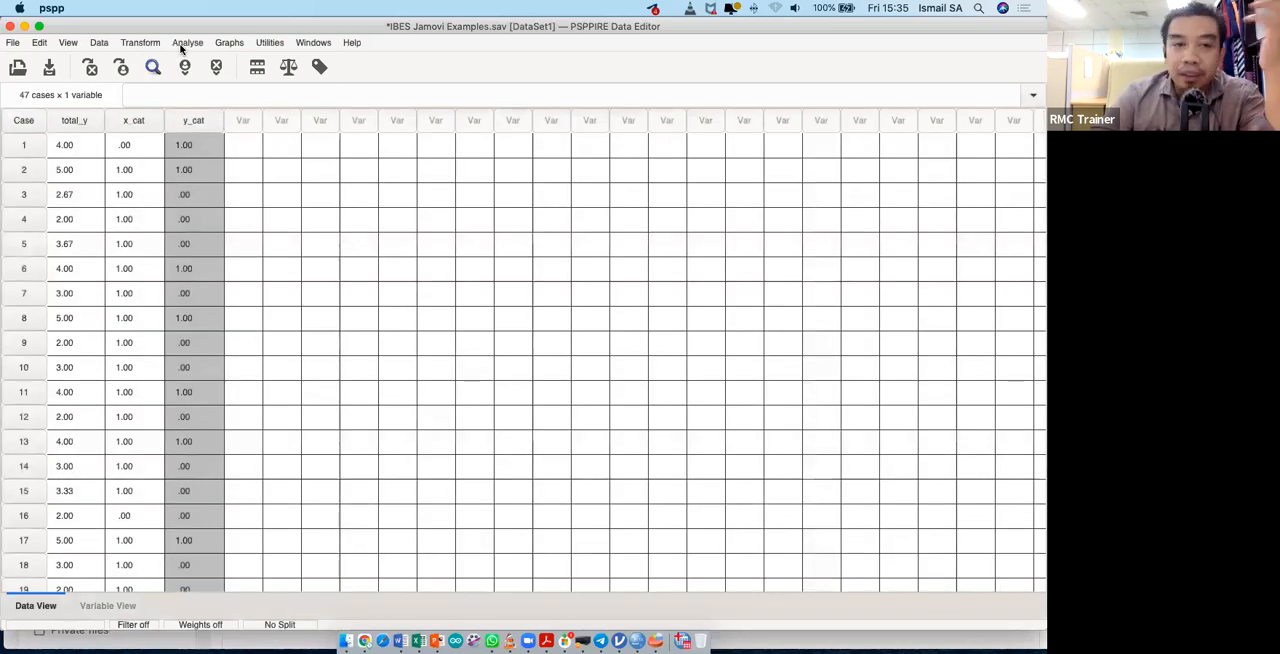
left_click(187, 43)
mouse_move(251, 78)
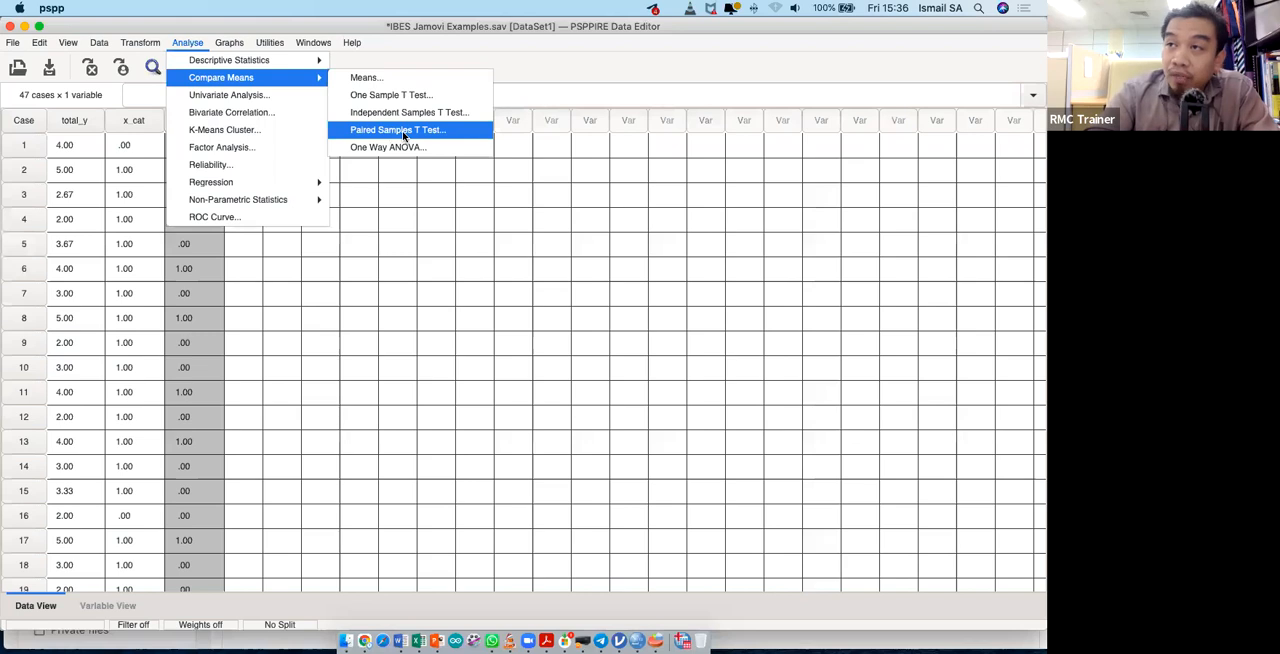
left_click(400, 130)
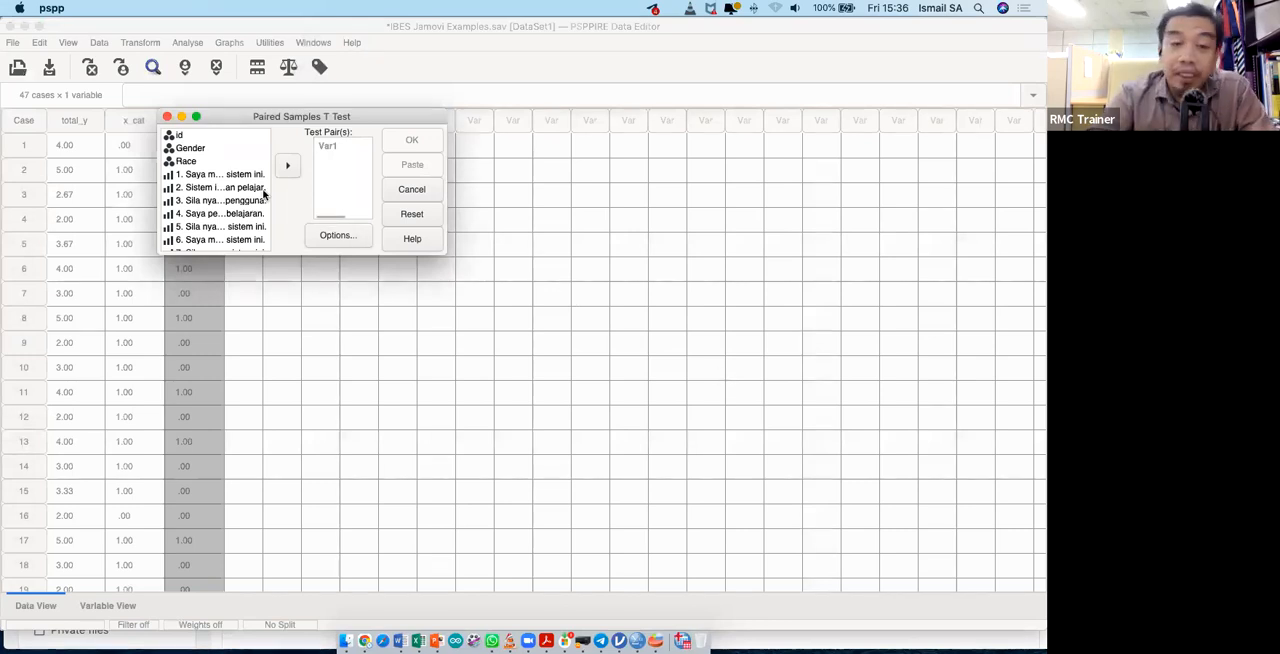
left_click(168, 117)
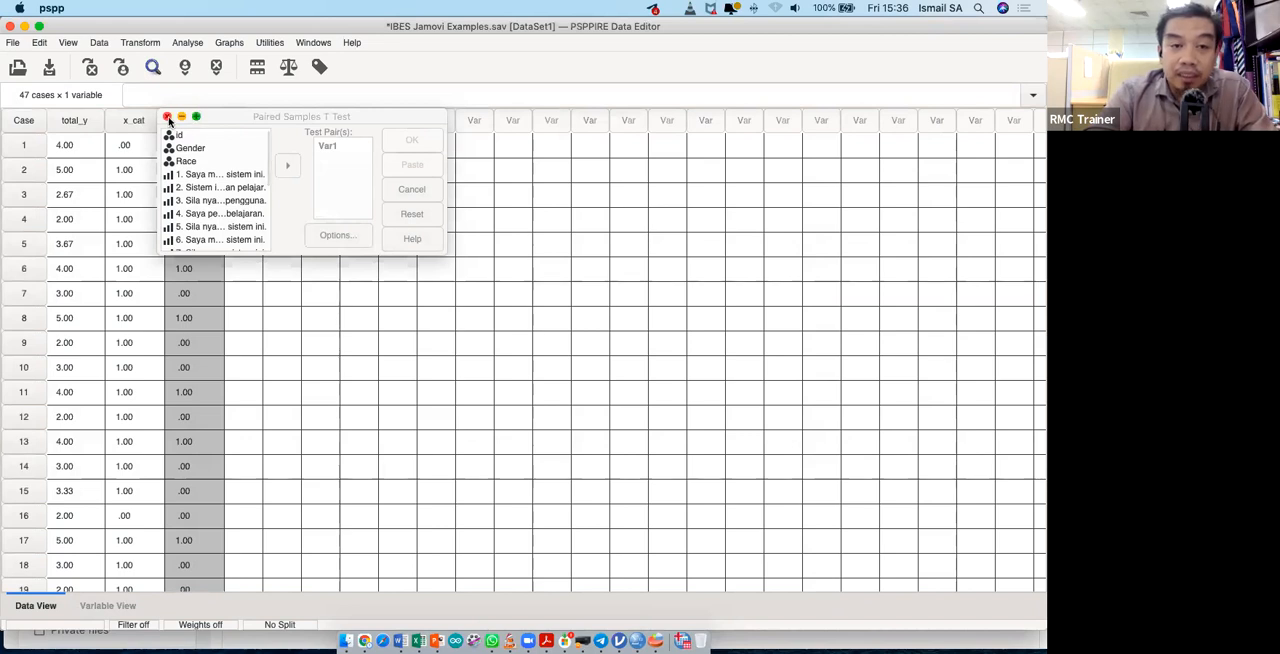
left_click_drag(168, 121, 152, 121)
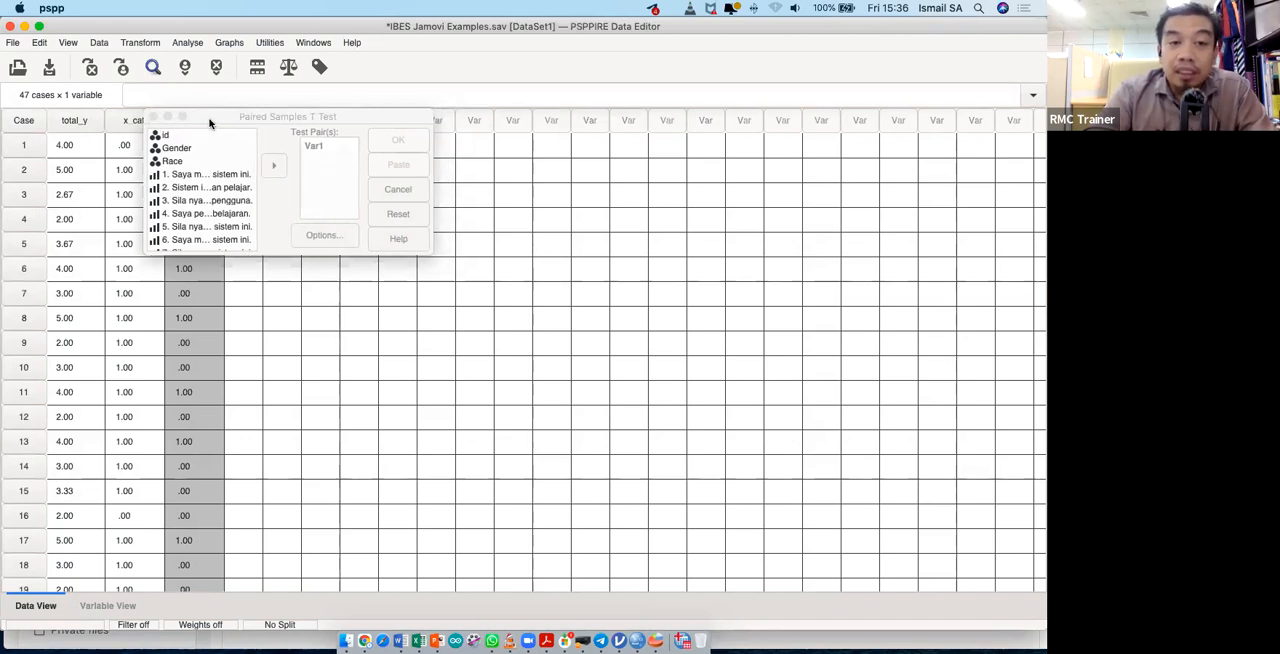
left_click(397, 193)
- Set up a One-Way ANOVA with total_y as dependent variable and race as factor, including descriptives and homogeneity statistics
left_click(196, 46)
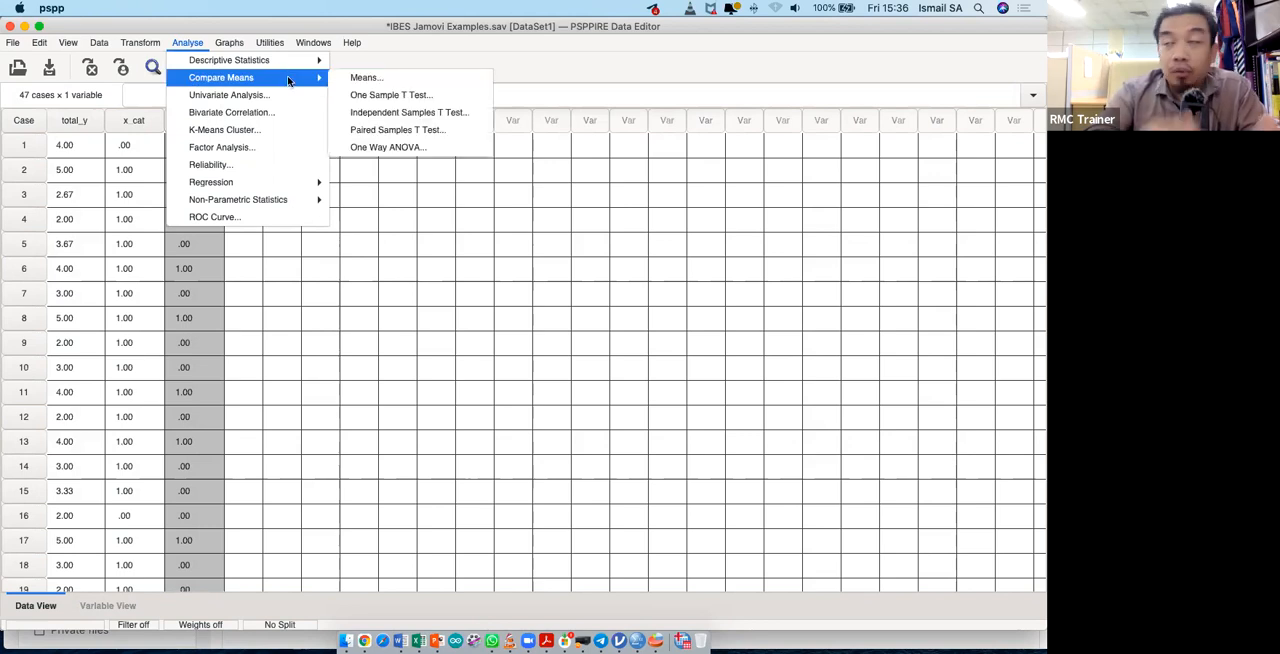
left_click(400, 152)
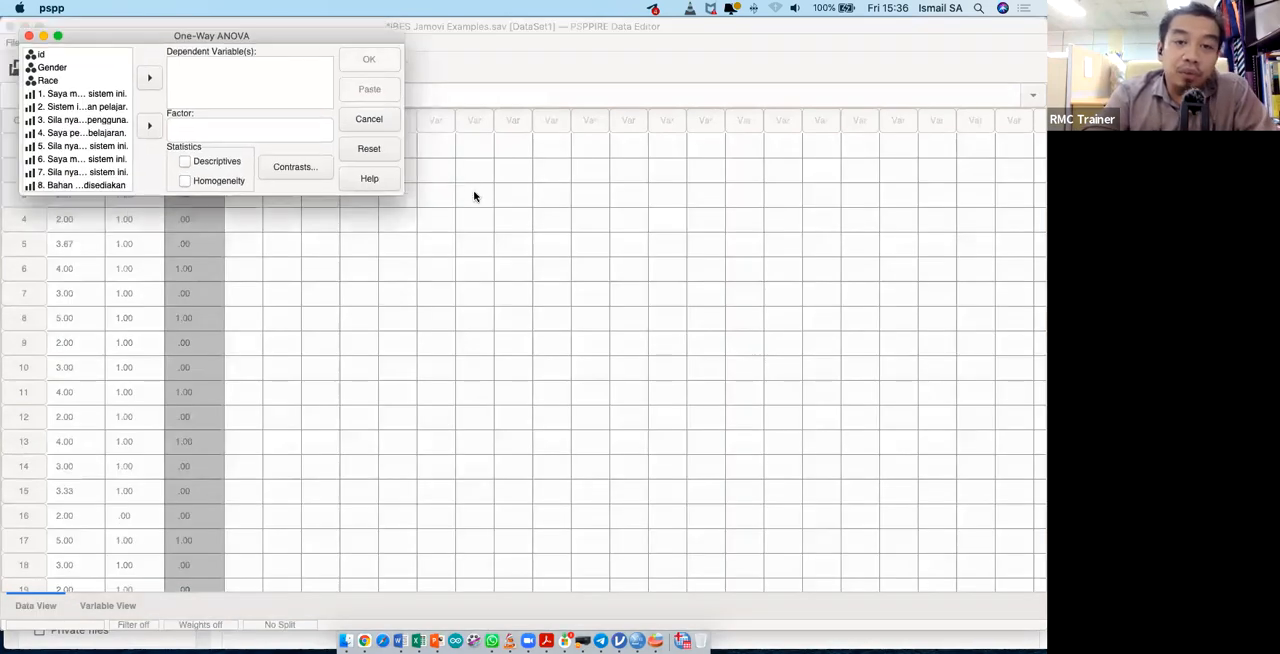
left_click_drag(560, 352, 770, 487)
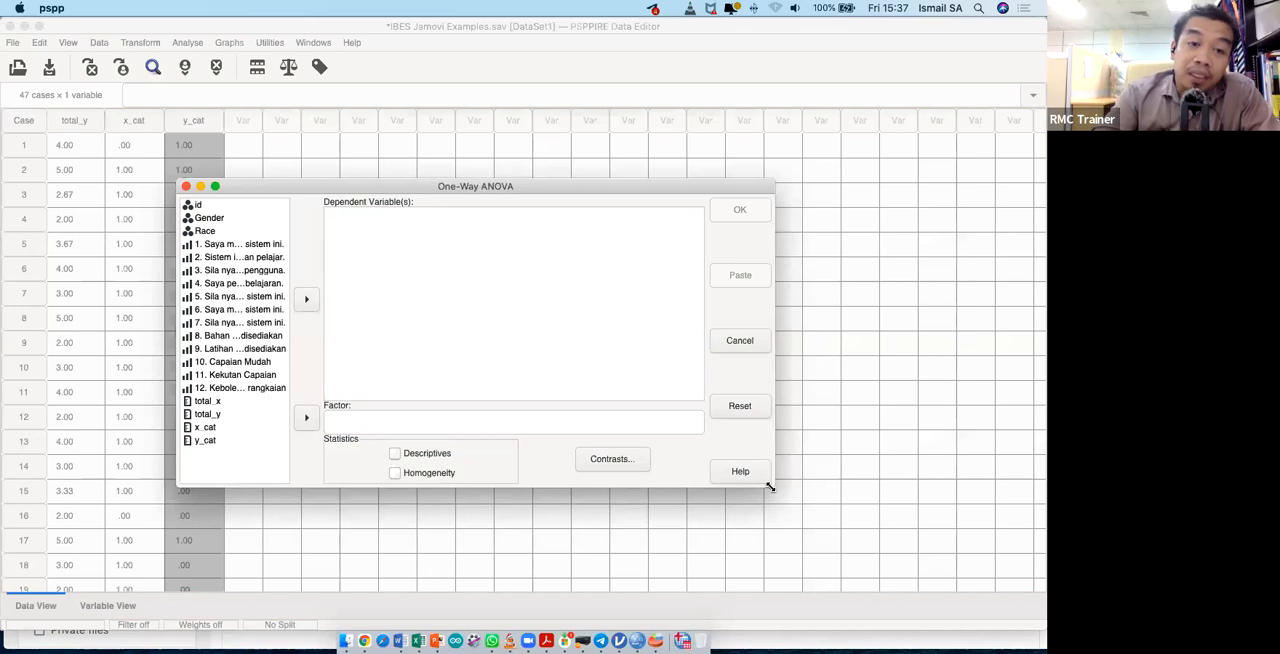
left_click(227, 235)
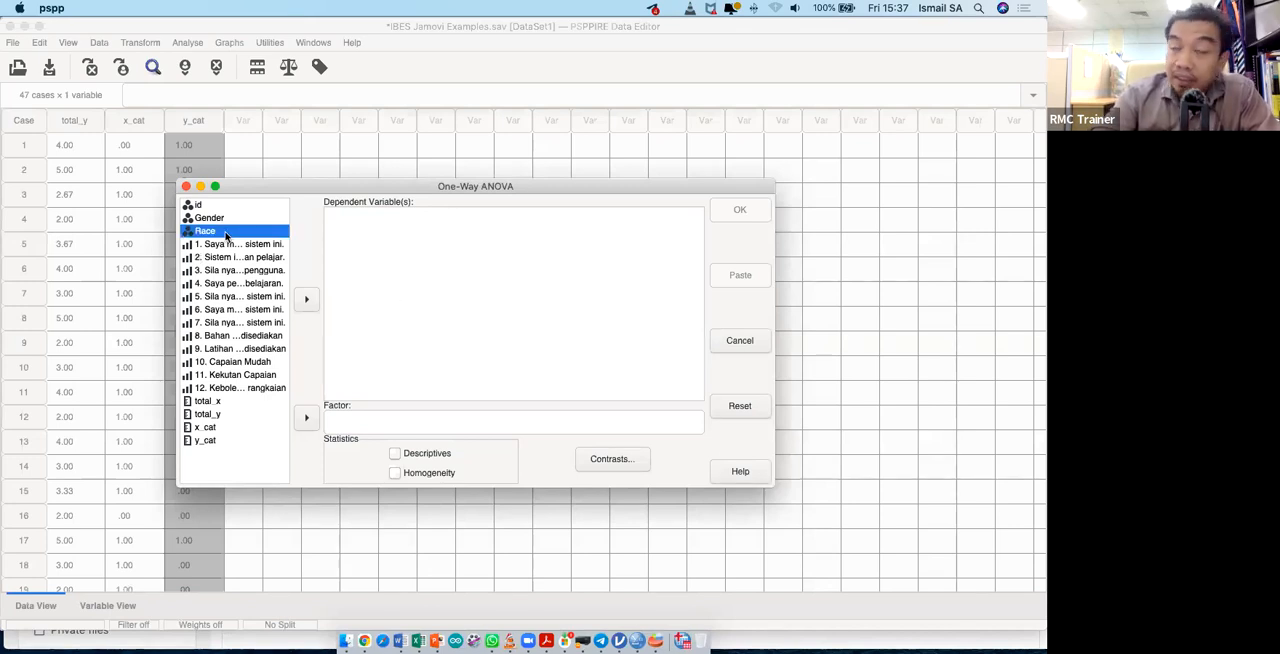
left_click(308, 426)
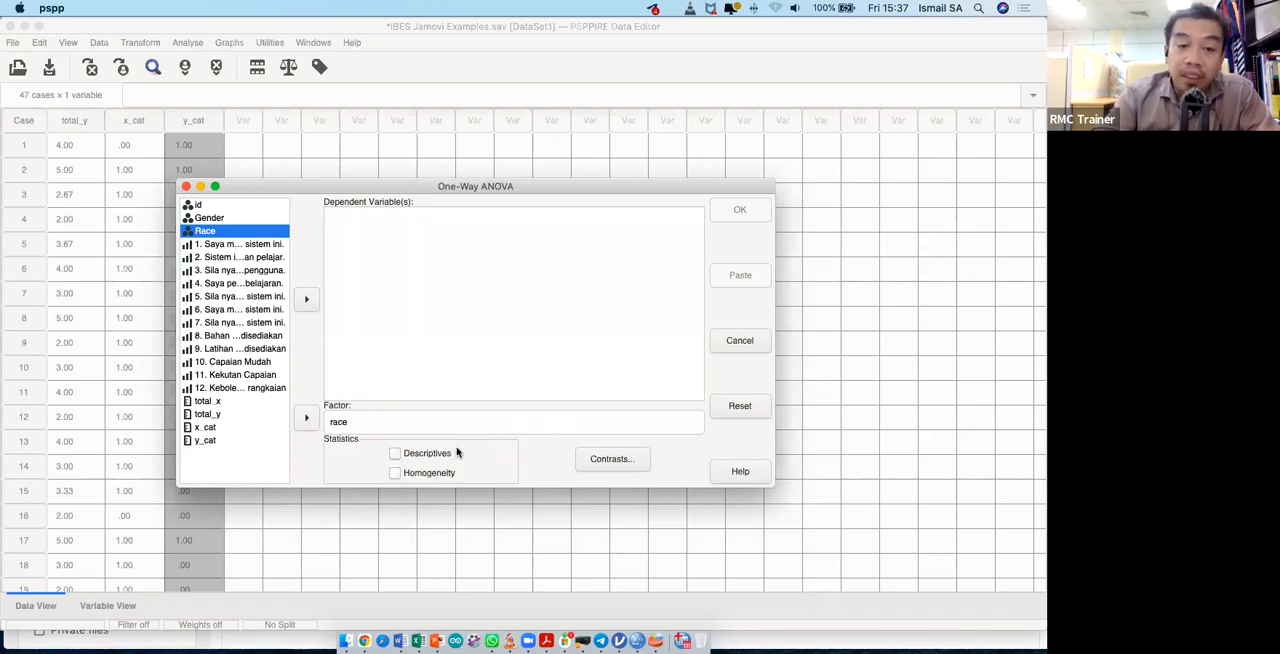
left_click(351, 422)
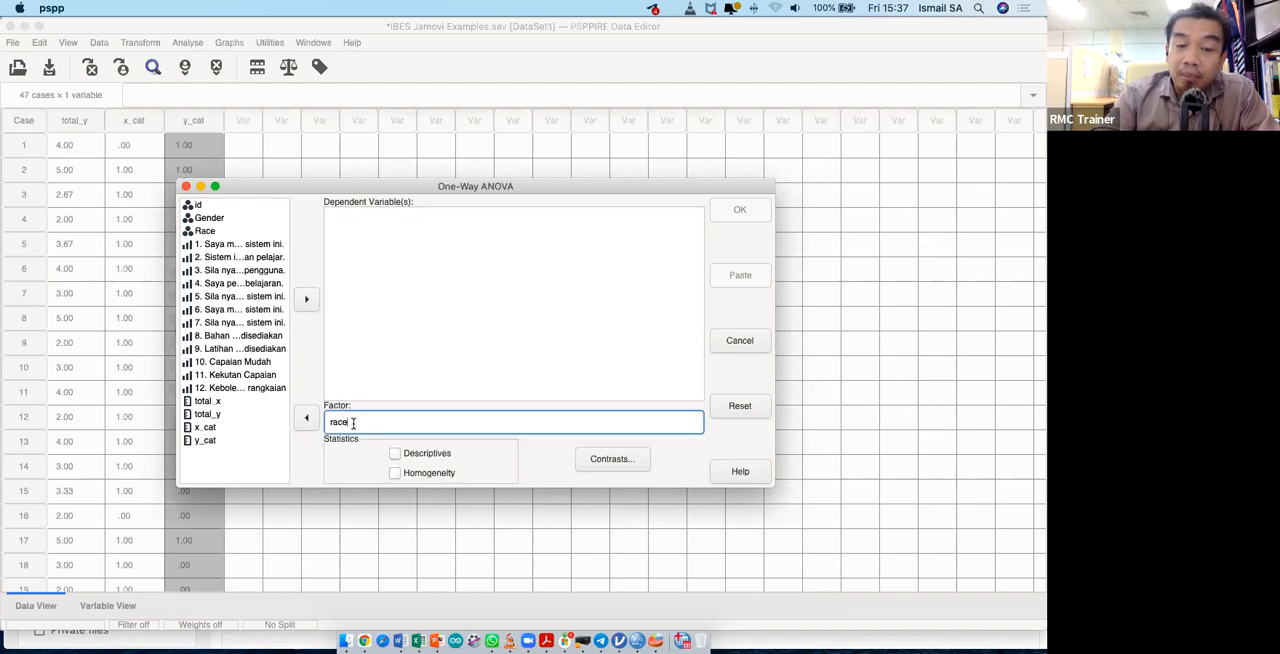
left_click(218, 414)
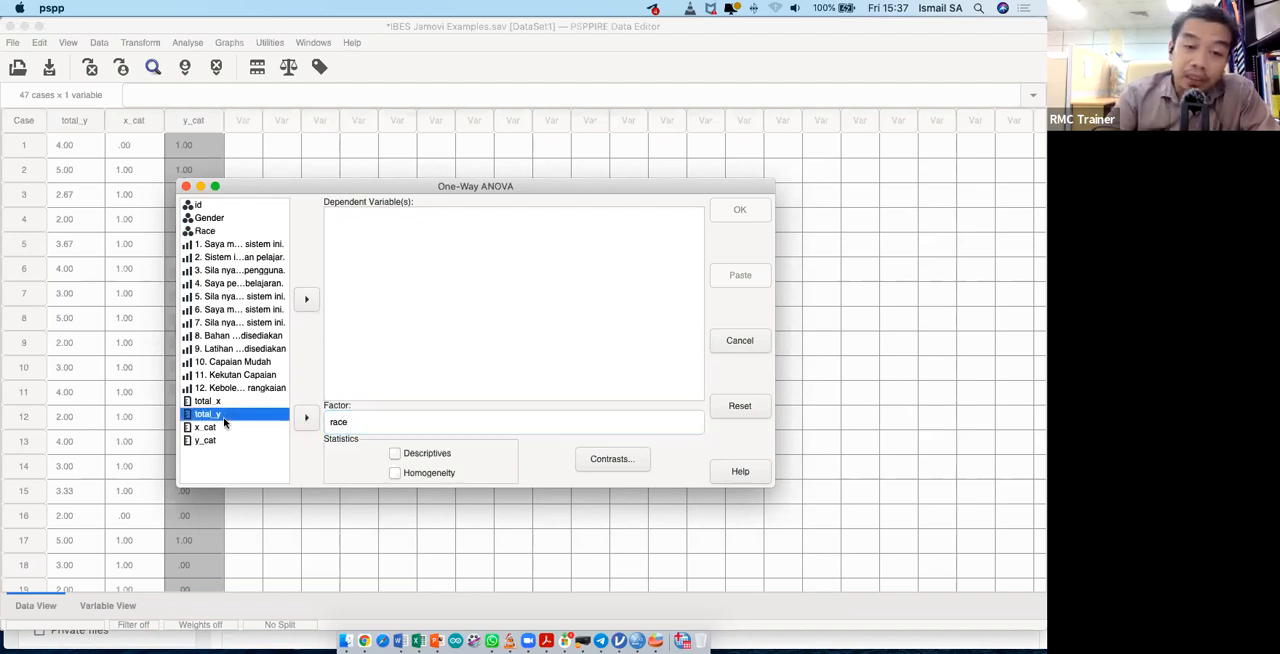
left_click(308, 299)
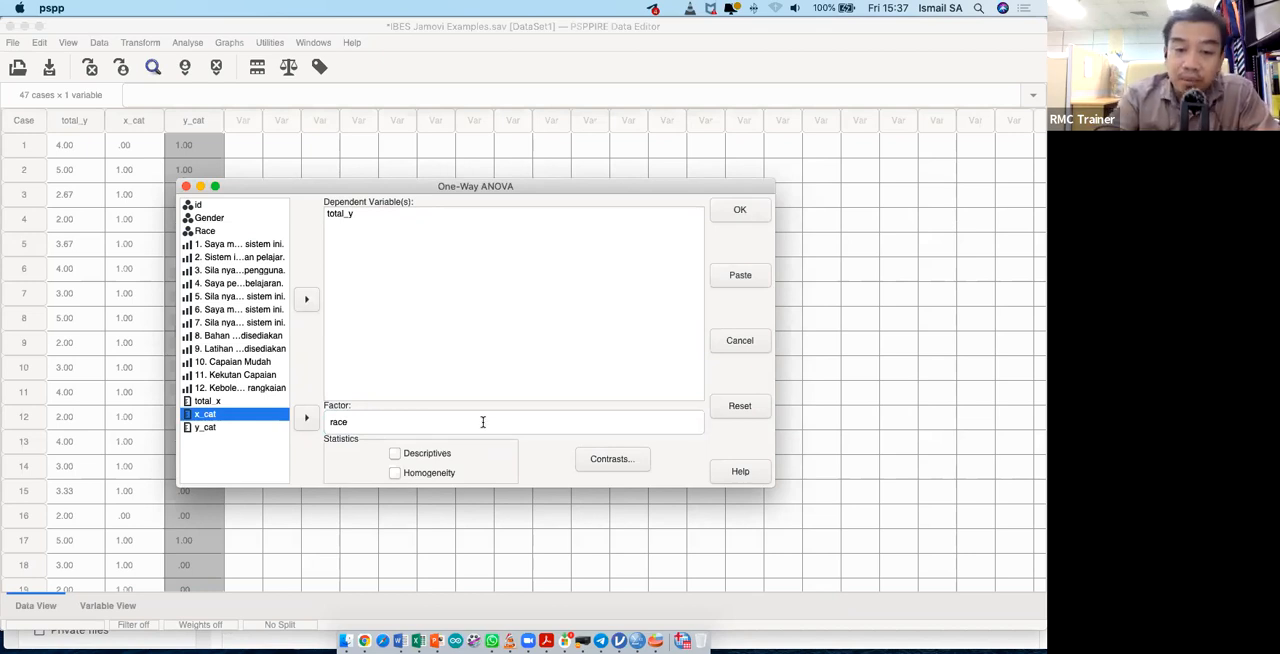
left_click(431, 457)
left_click(396, 475)
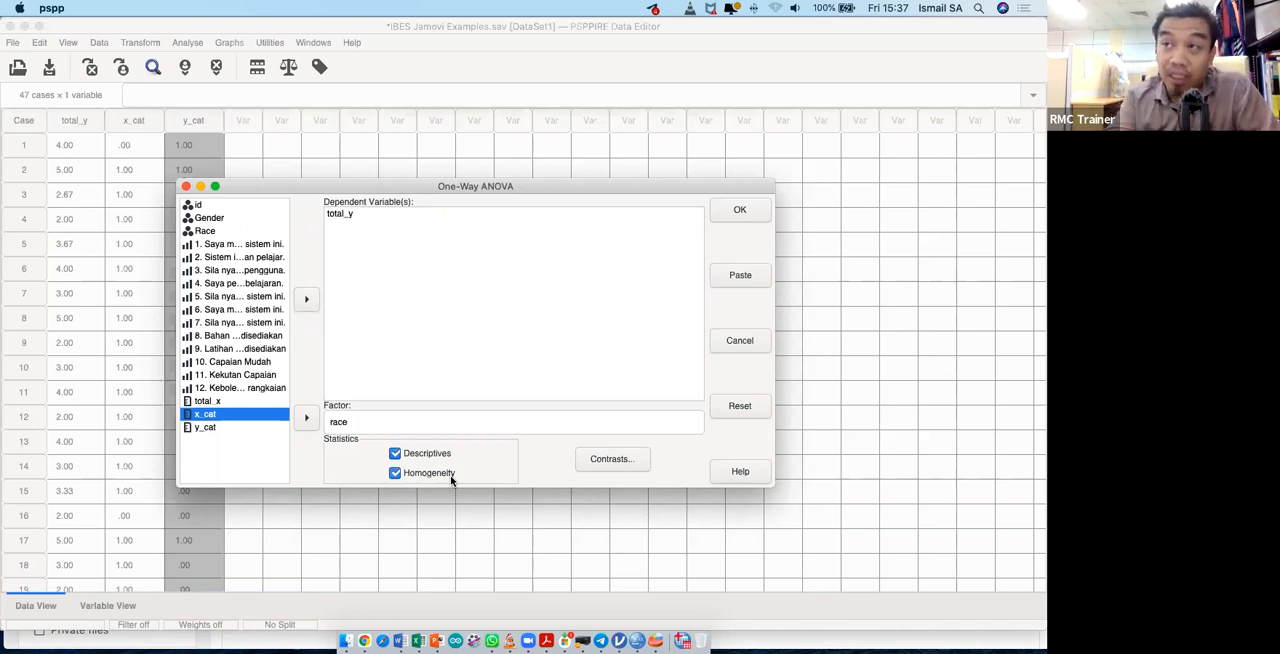
left_click(610, 460)
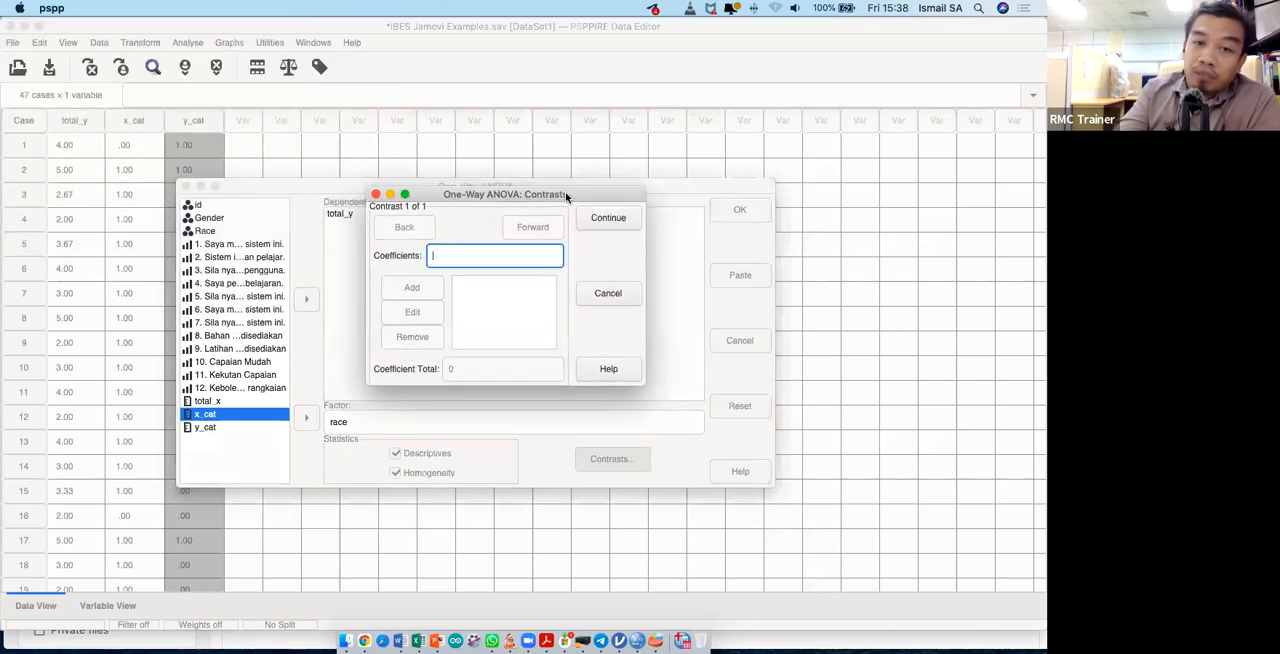
left_click(375, 195)
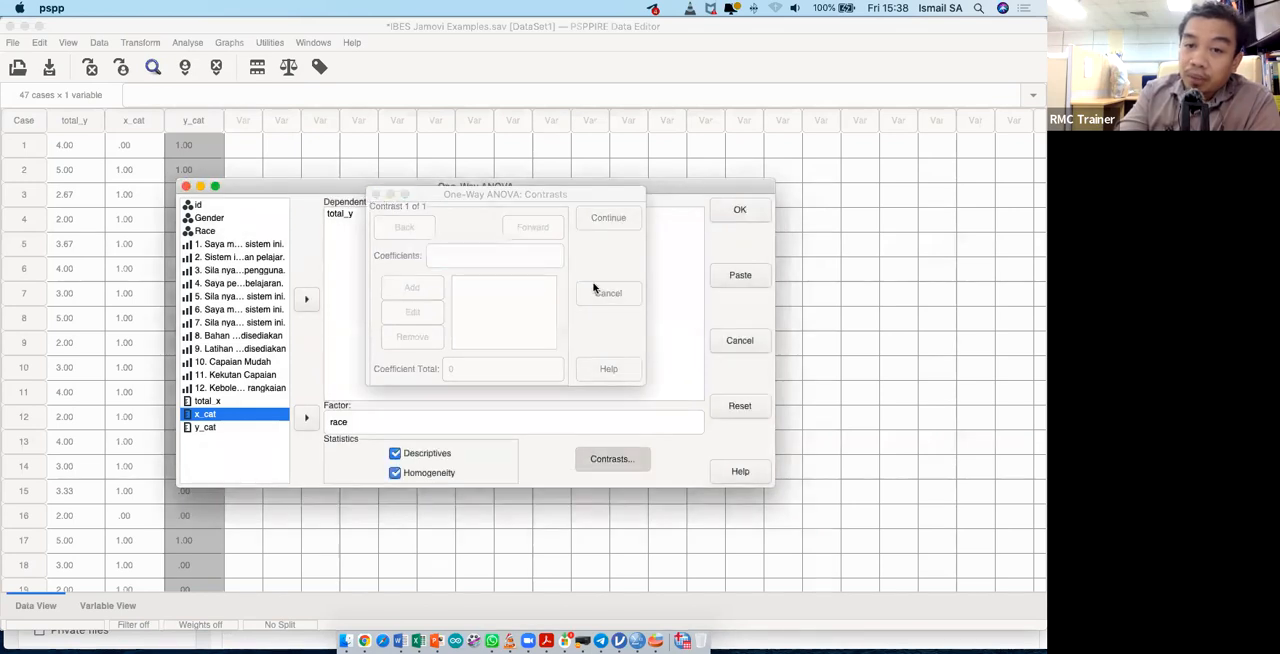
left_click(620, 300)
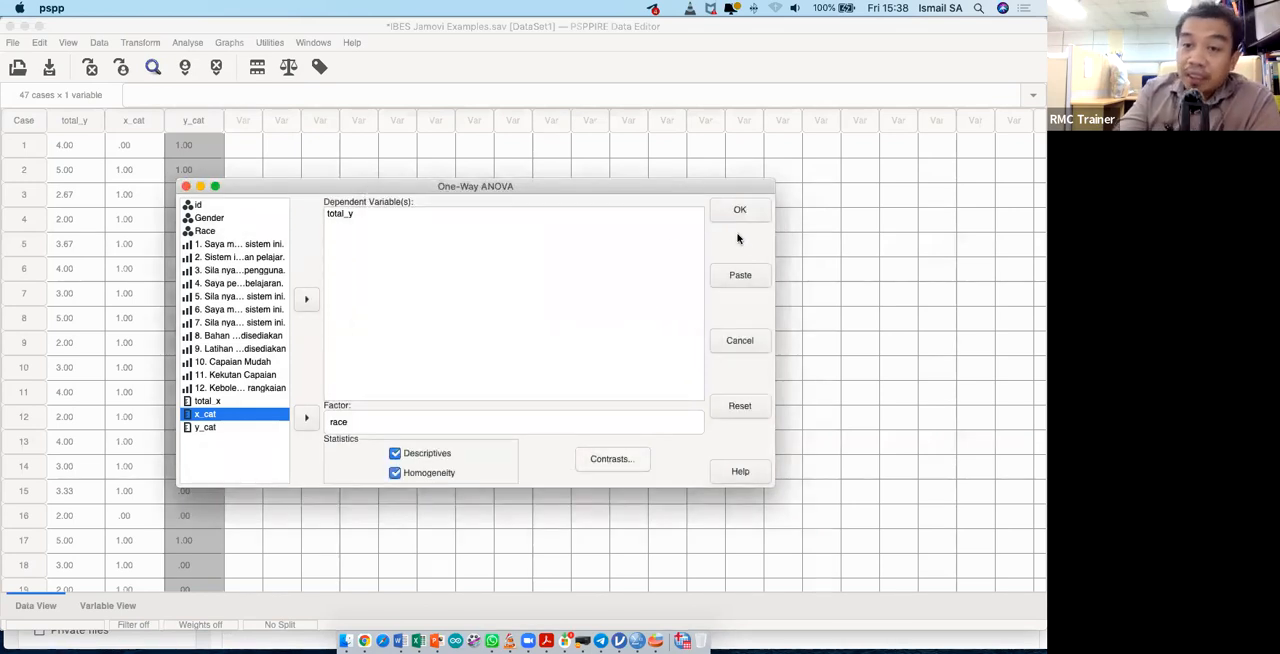
- Paste the one-way ANOVA command into the syntax and bring the syntax editor window into view
left_click(750, 278)
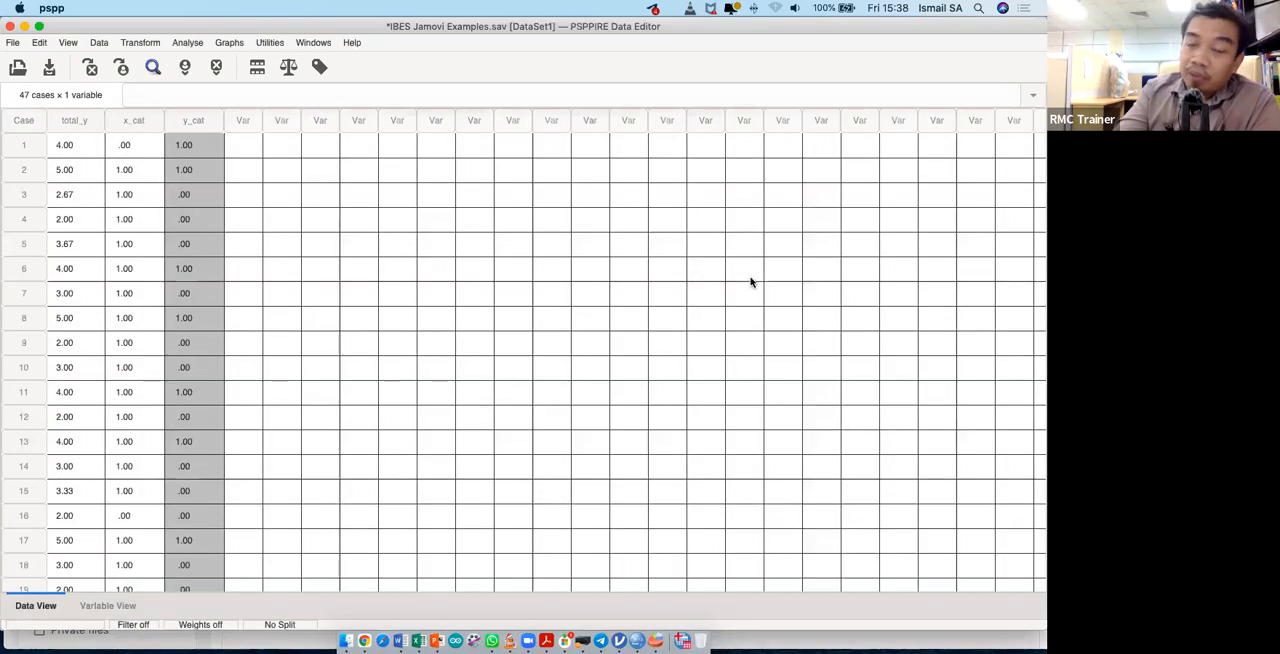
key("ctrl+Up")
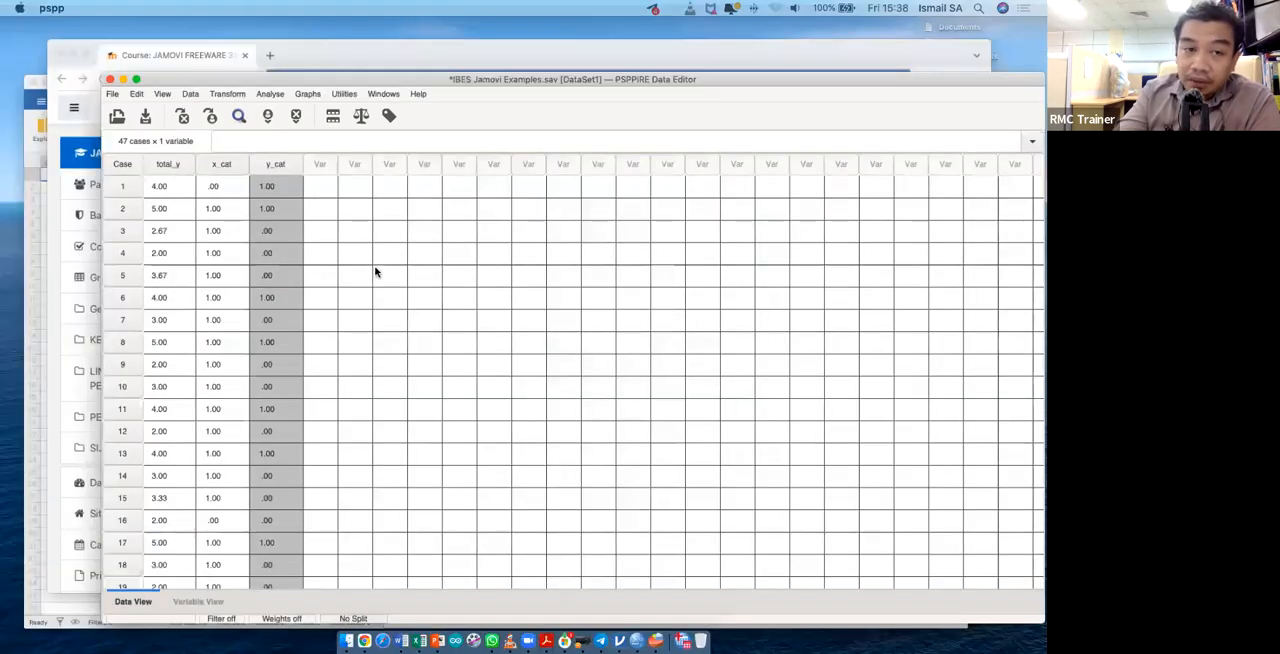
left_click(164, 181)
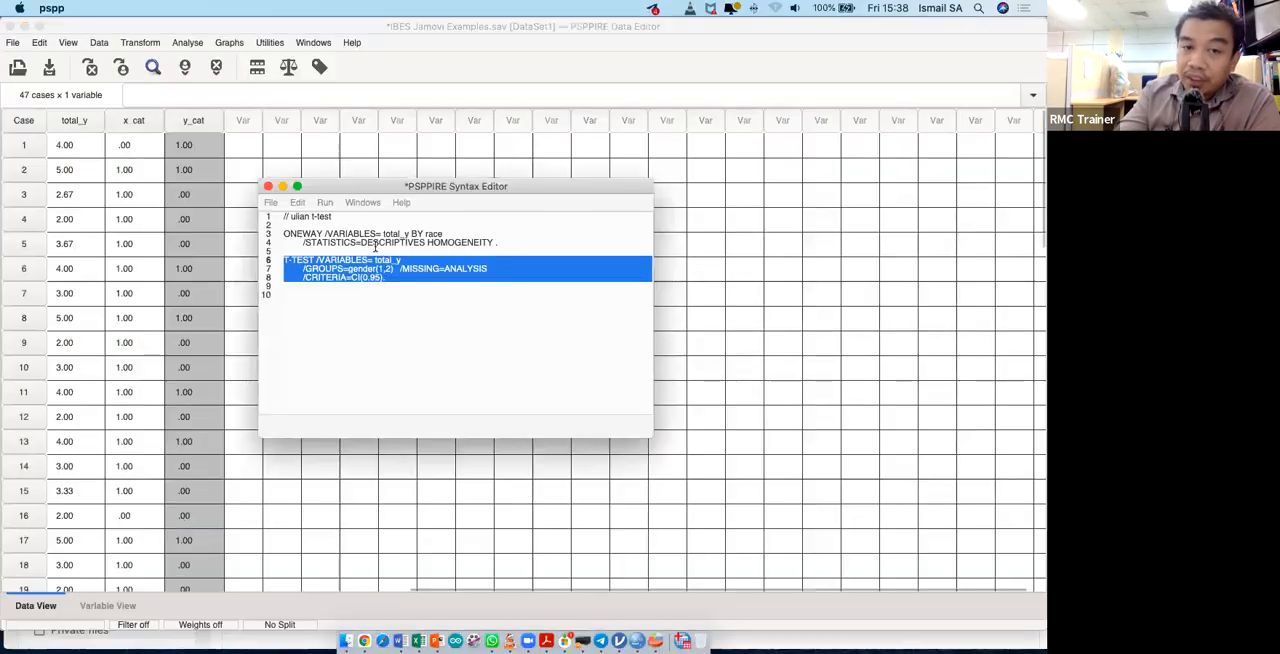
- Run only the two-line ONEWAY command block for total_y by race from the syntax
left_click_drag(428, 286, 278, 265)
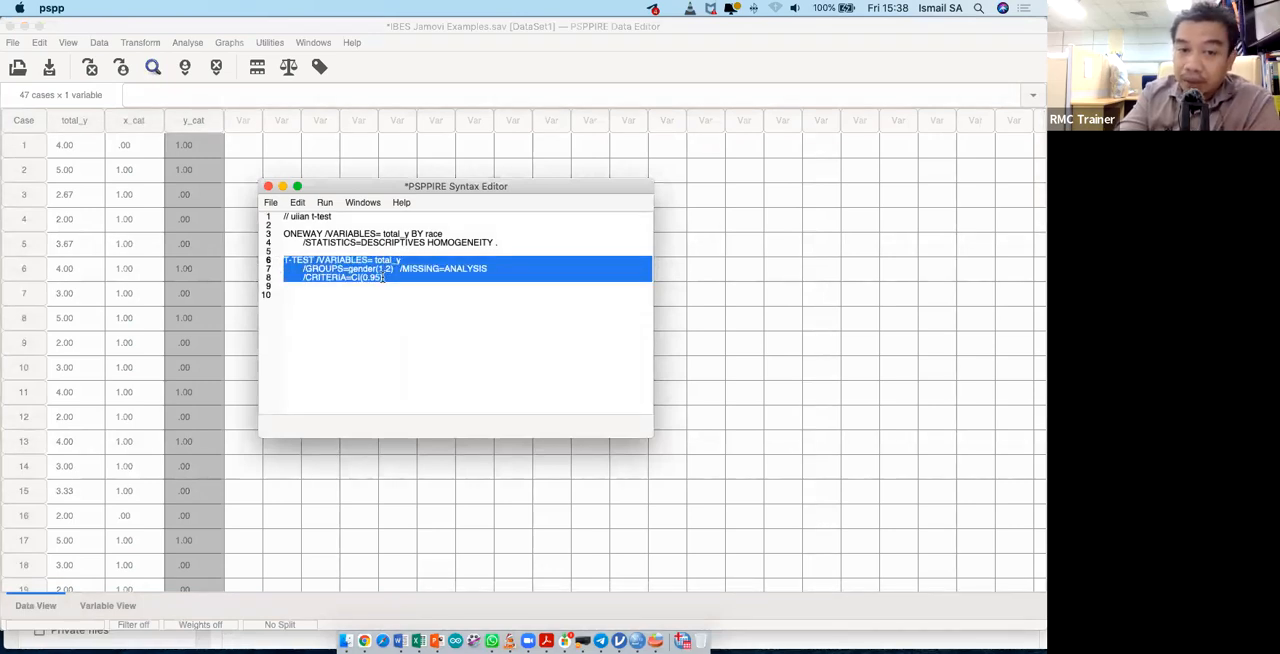
left_click_drag(506, 239, 268, 237)
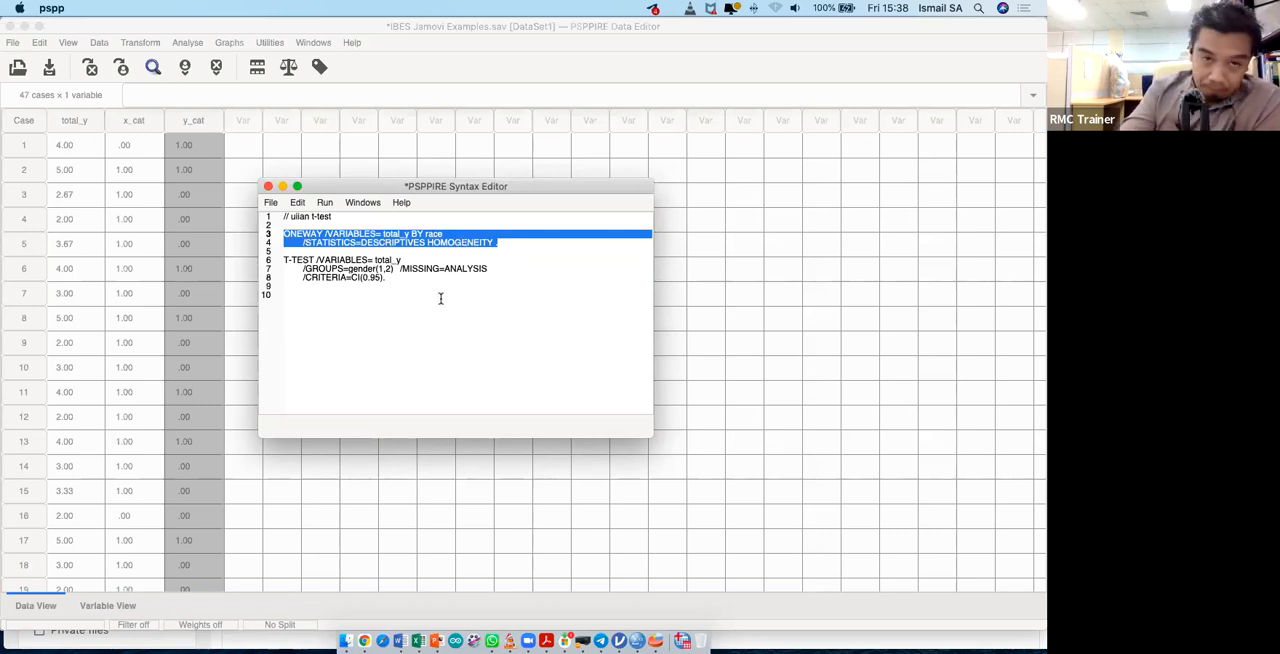
left_click_drag(414, 280, 268, 258)
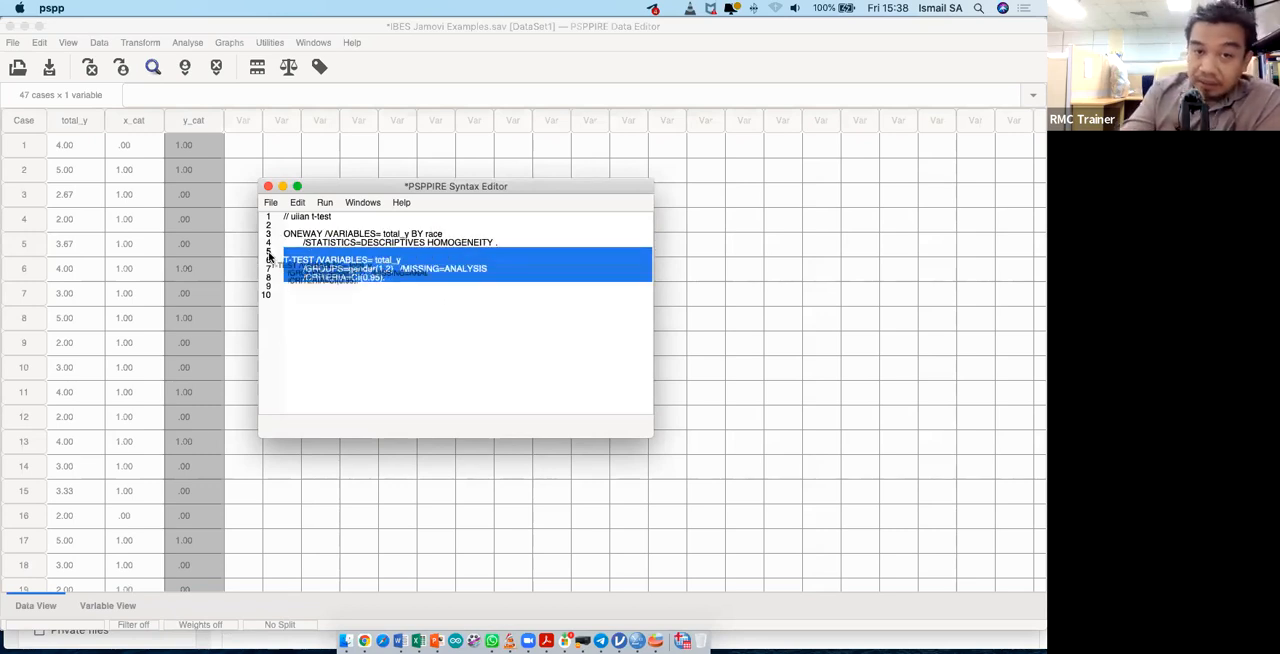
left_click(411, 287)
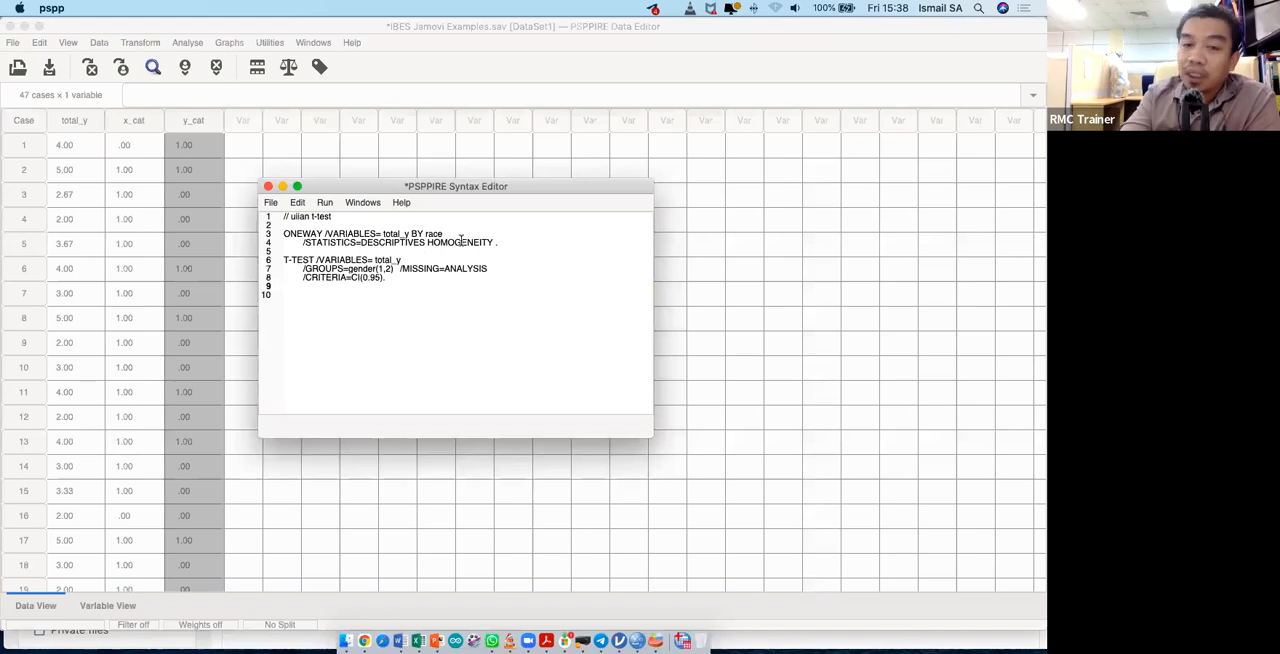
left_click_drag(505, 243, 262, 234)
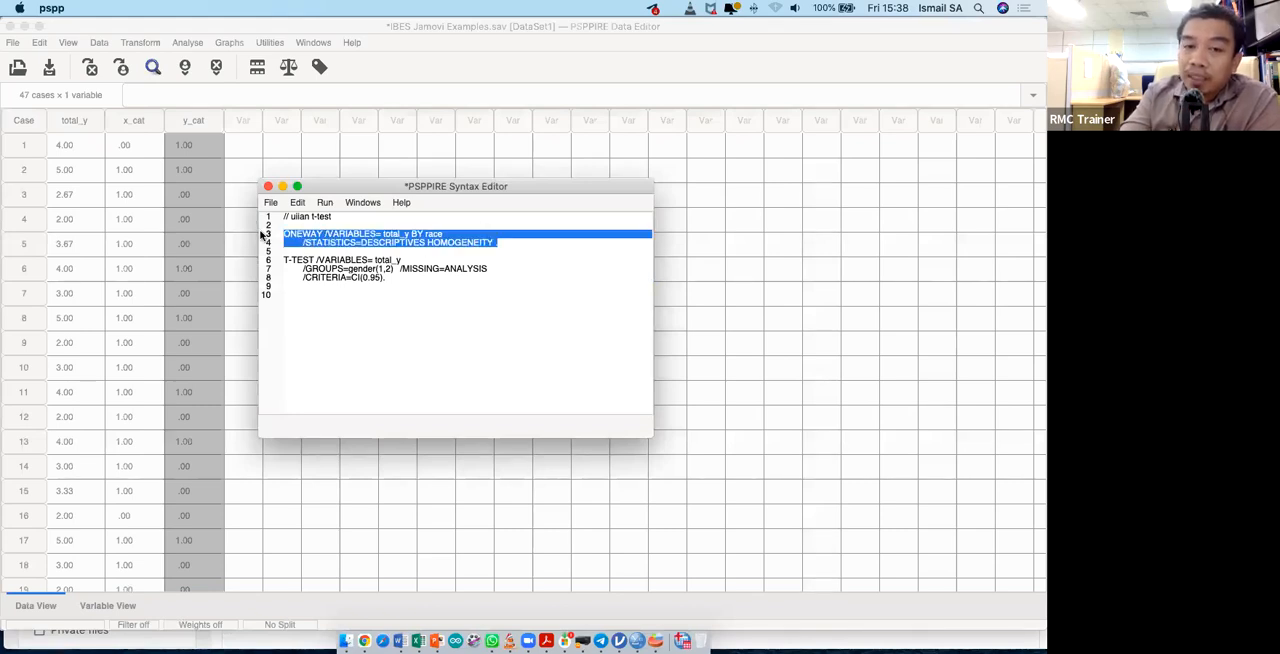
left_click(325, 203)
left_click(352, 238)
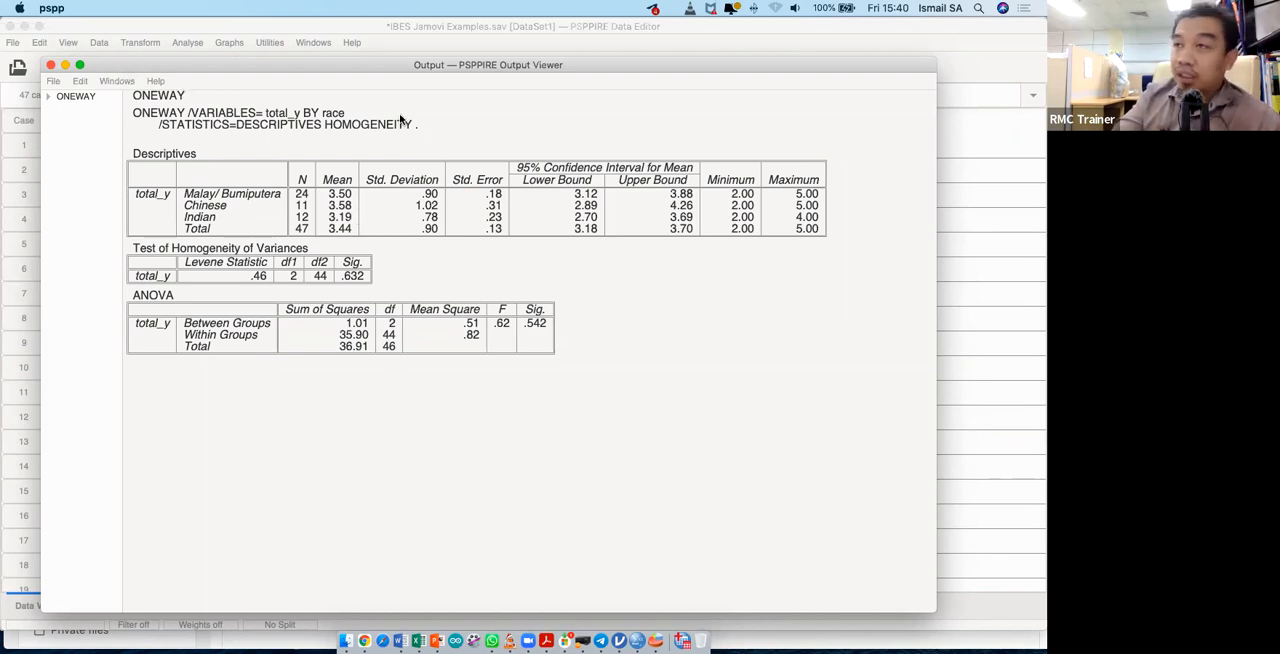
left_click(690, 46)
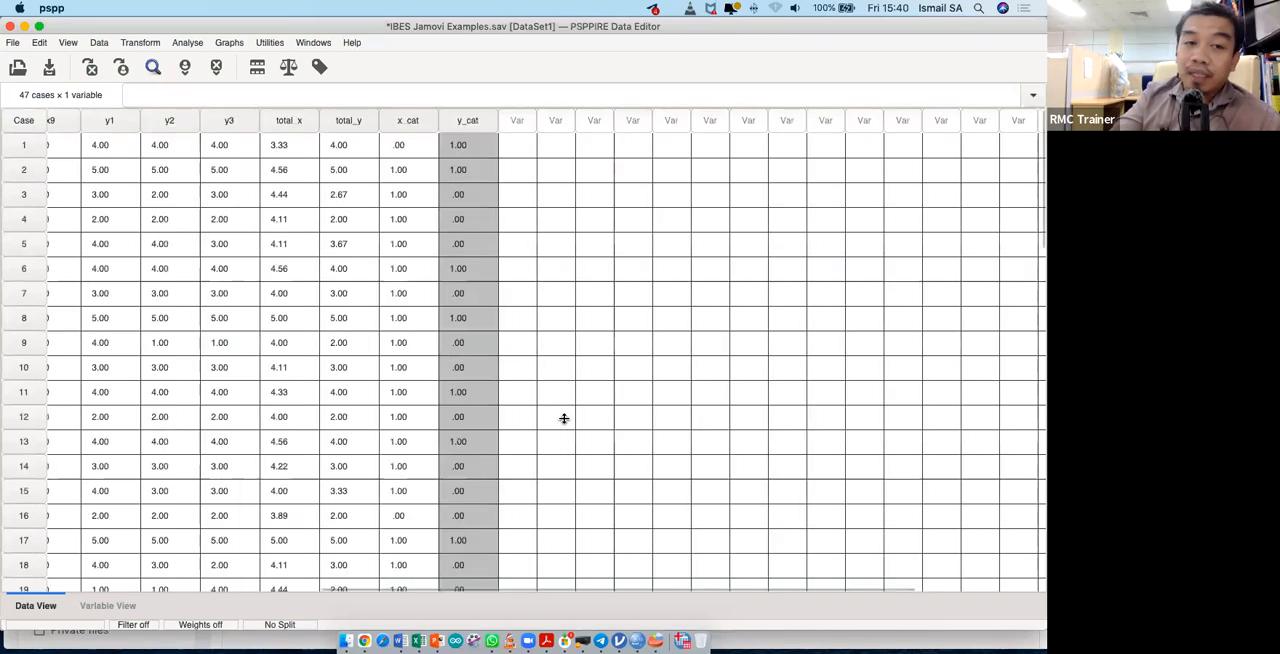
scroll(564, 418, "left", 1)
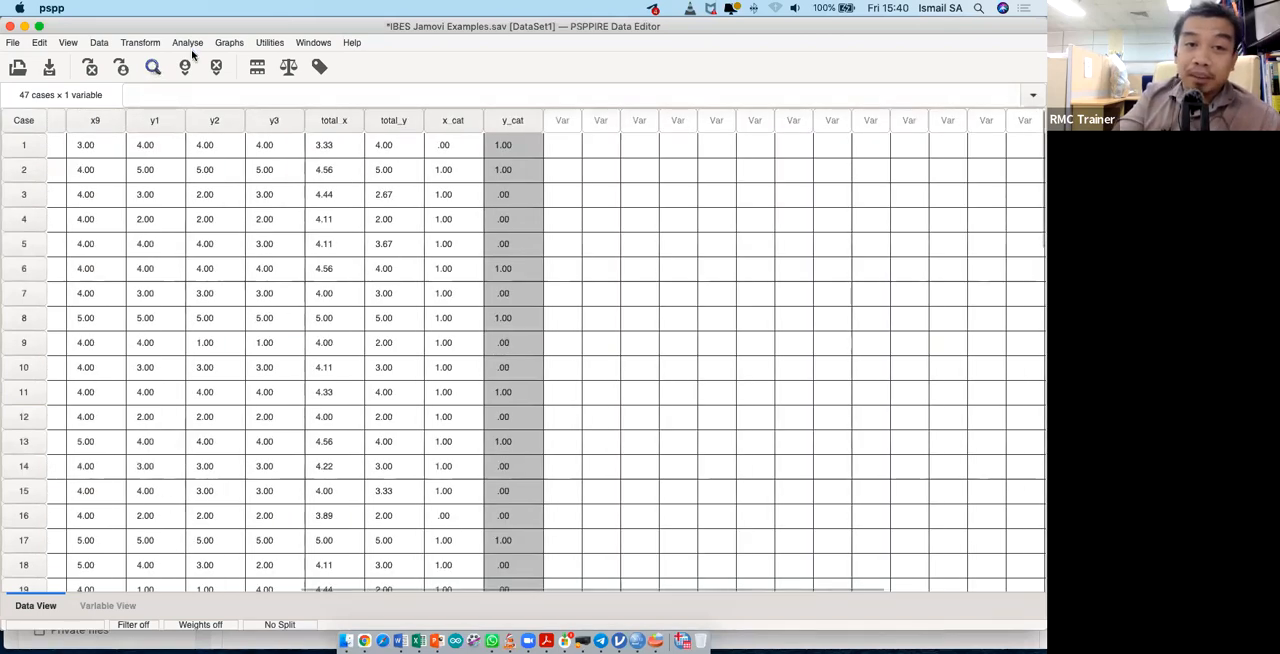
scroll(190, 42, "right", 3)
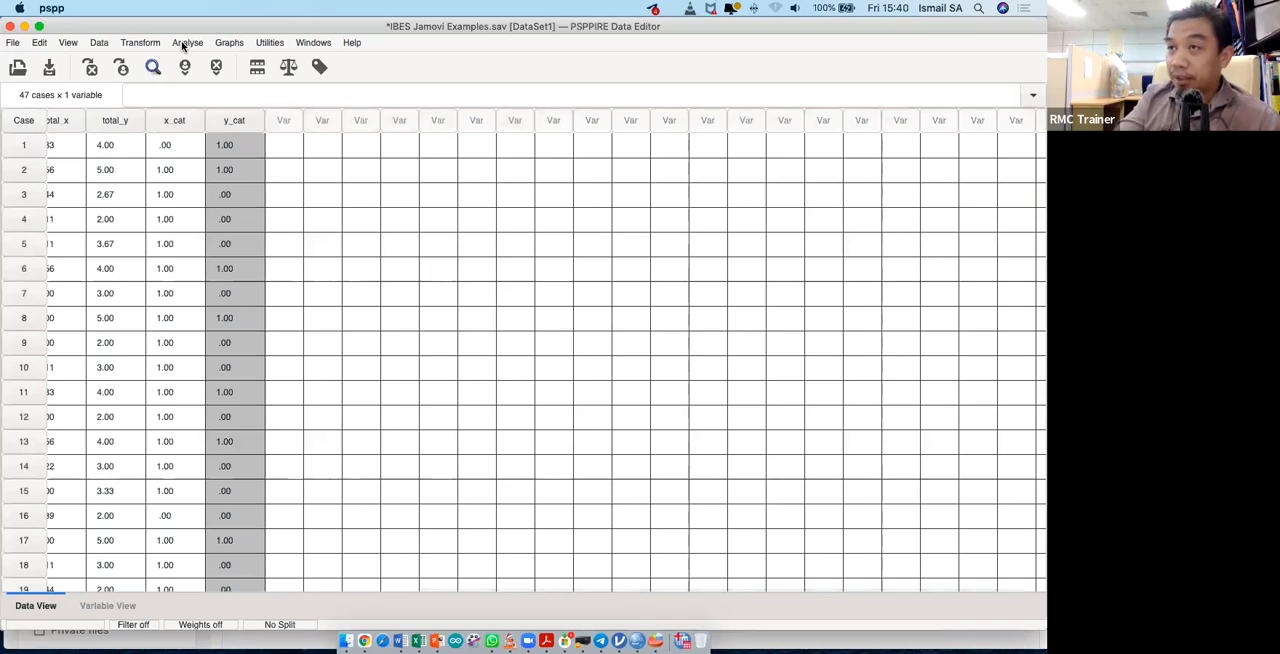
left_click(186, 42)
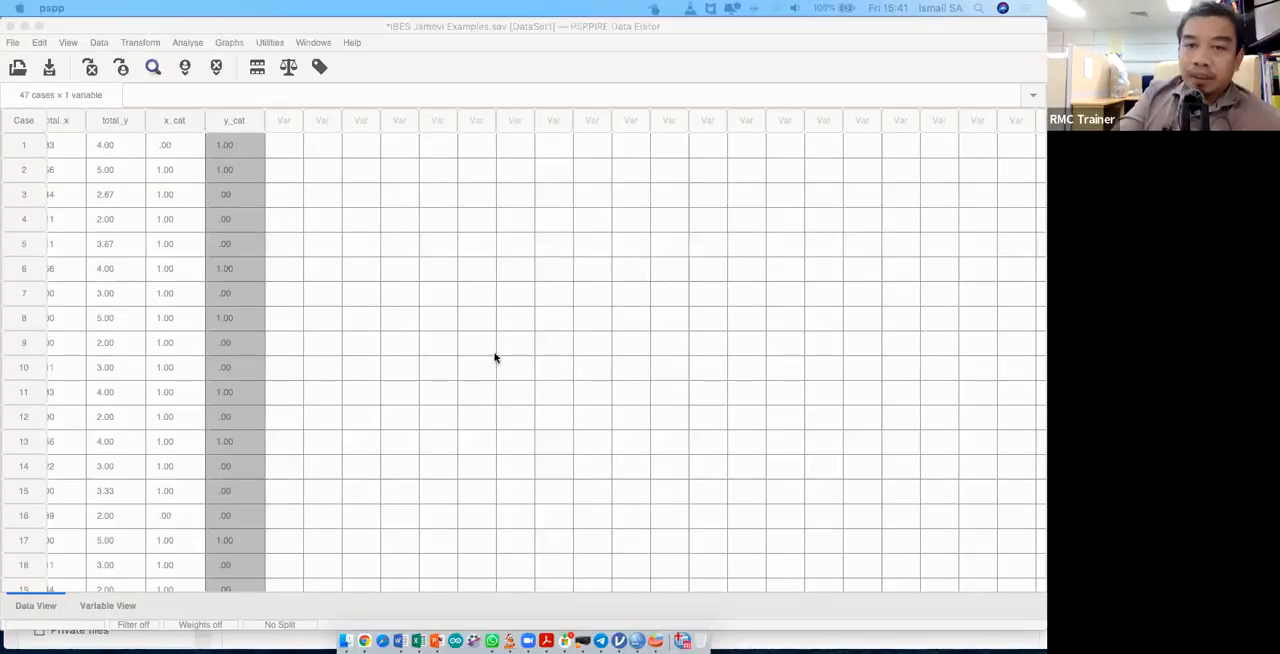
- Switch to Chrome, search Google for "pspp" in a new tab and detach that tab into its own window
key("ctrl+Up")
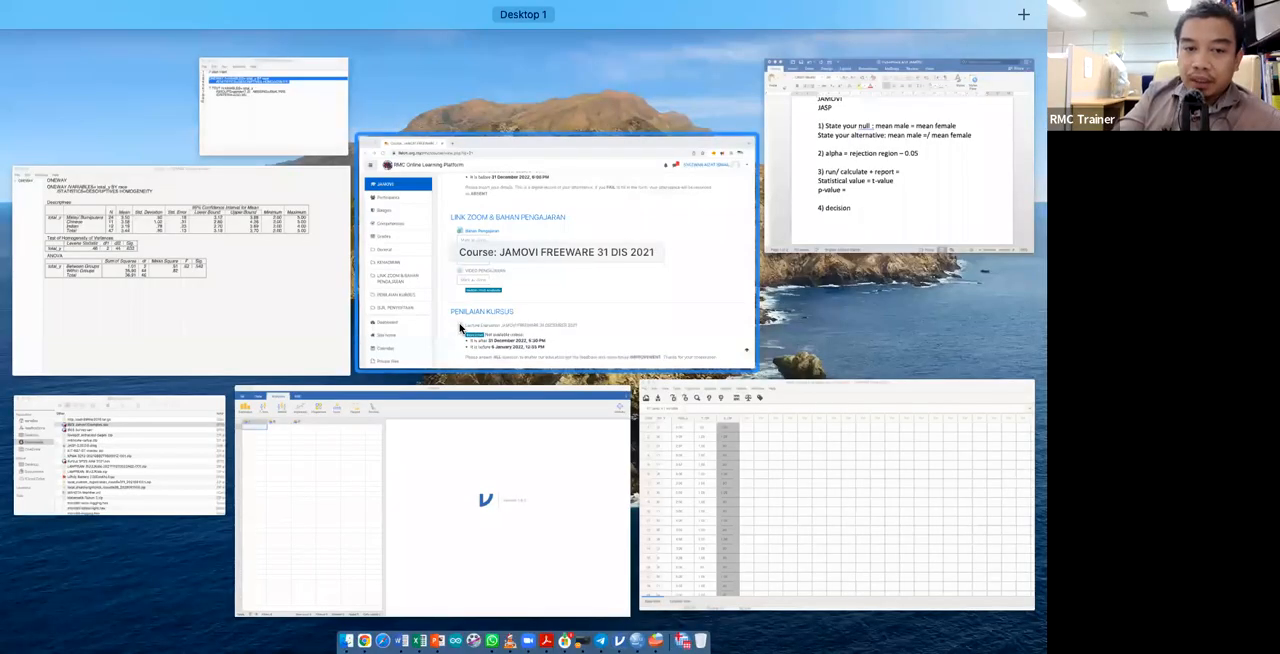
left_click(460, 327)
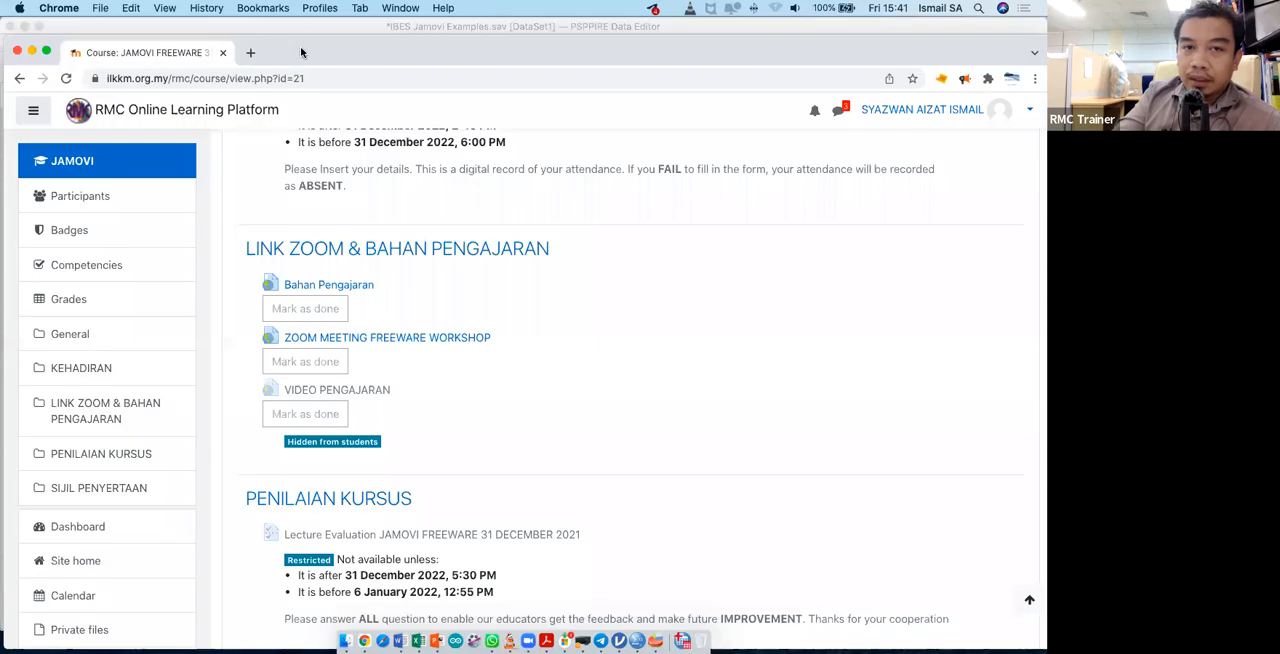
left_click(248, 56)
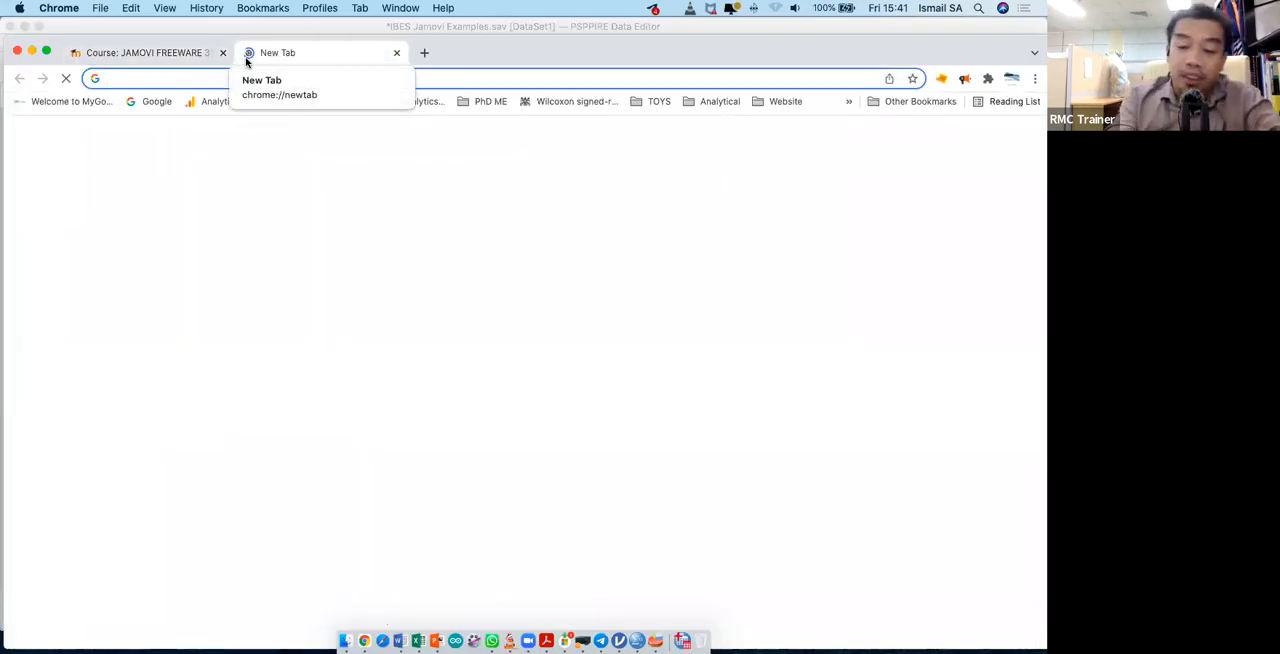
type("pspp")
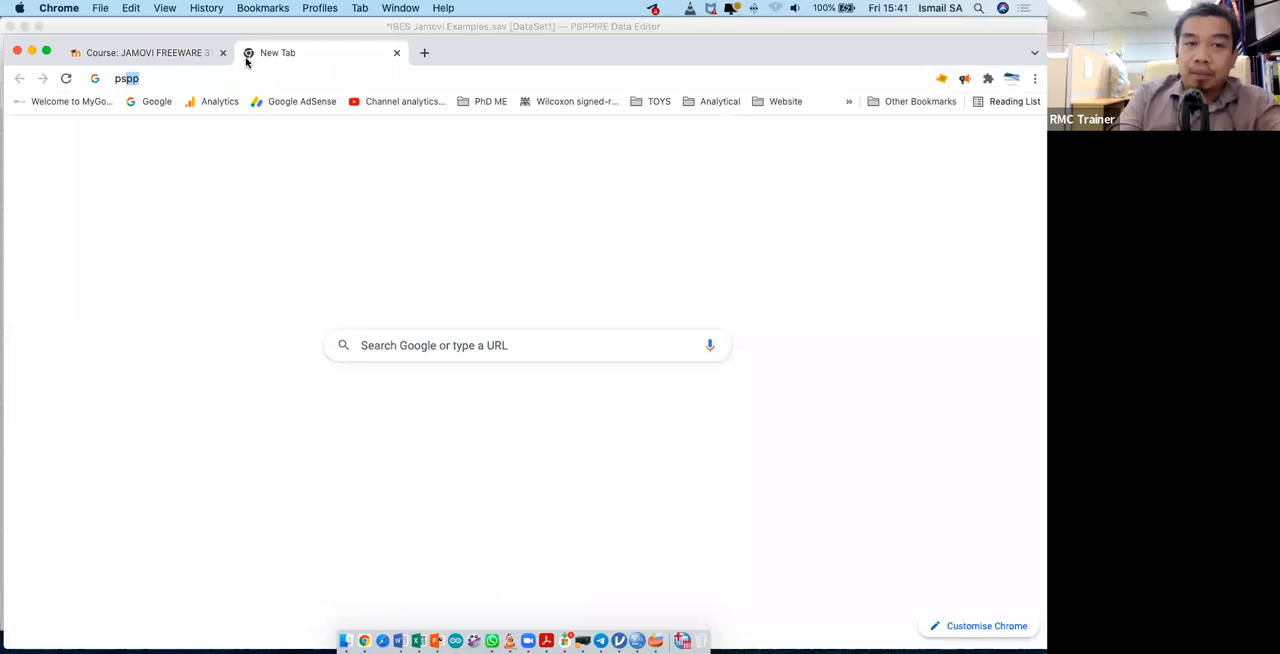
key("Return")
left_click_drag(246, 60, 352, 54)
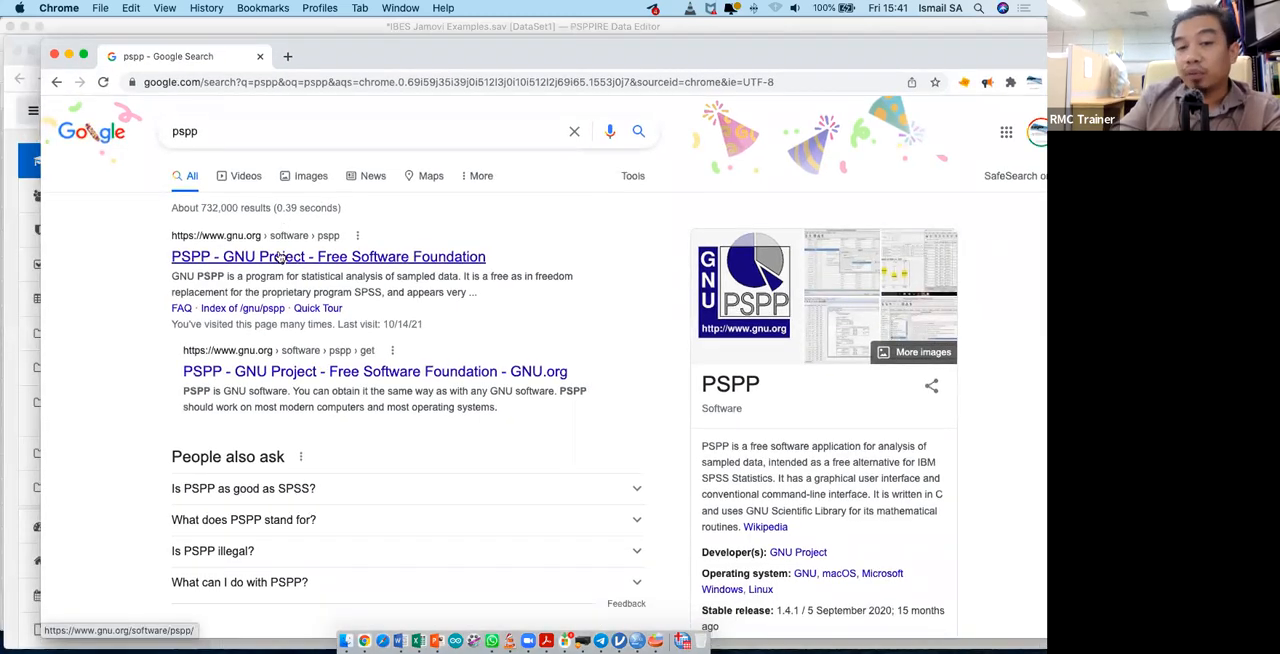
- Open the GNU PSPP project page from the search results and review its description and feature list down to Downloading PSPP
left_click(281, 258)
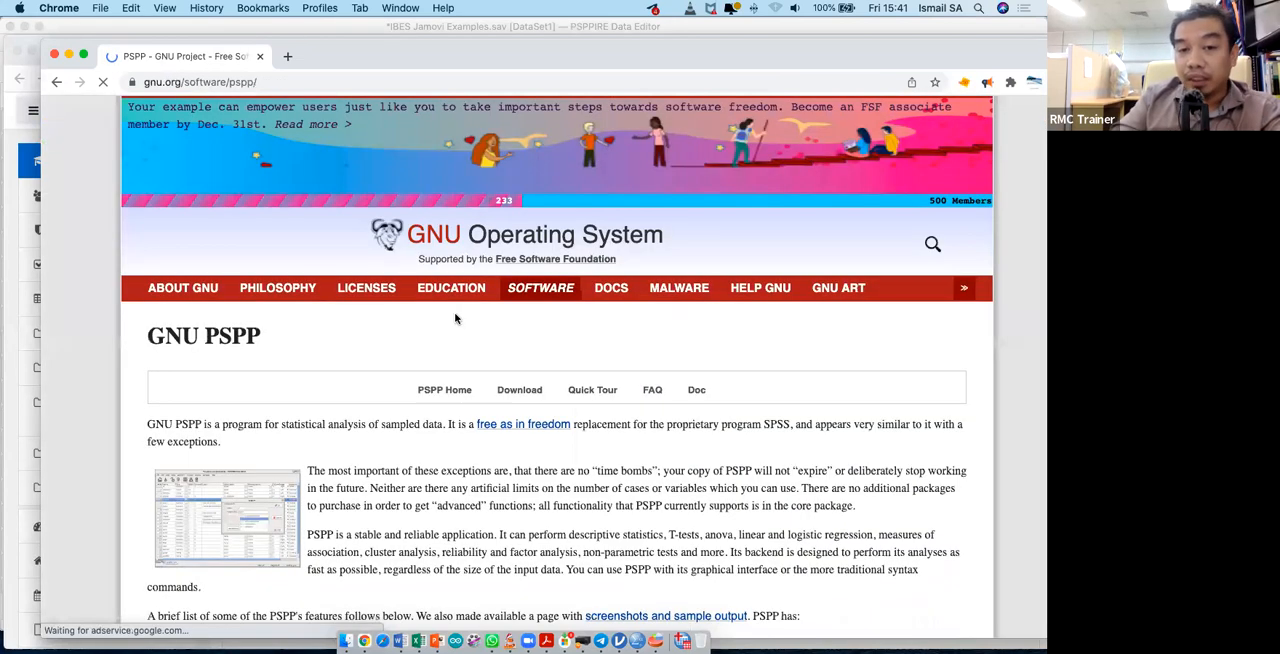
scroll(465, 373, "down", 3)
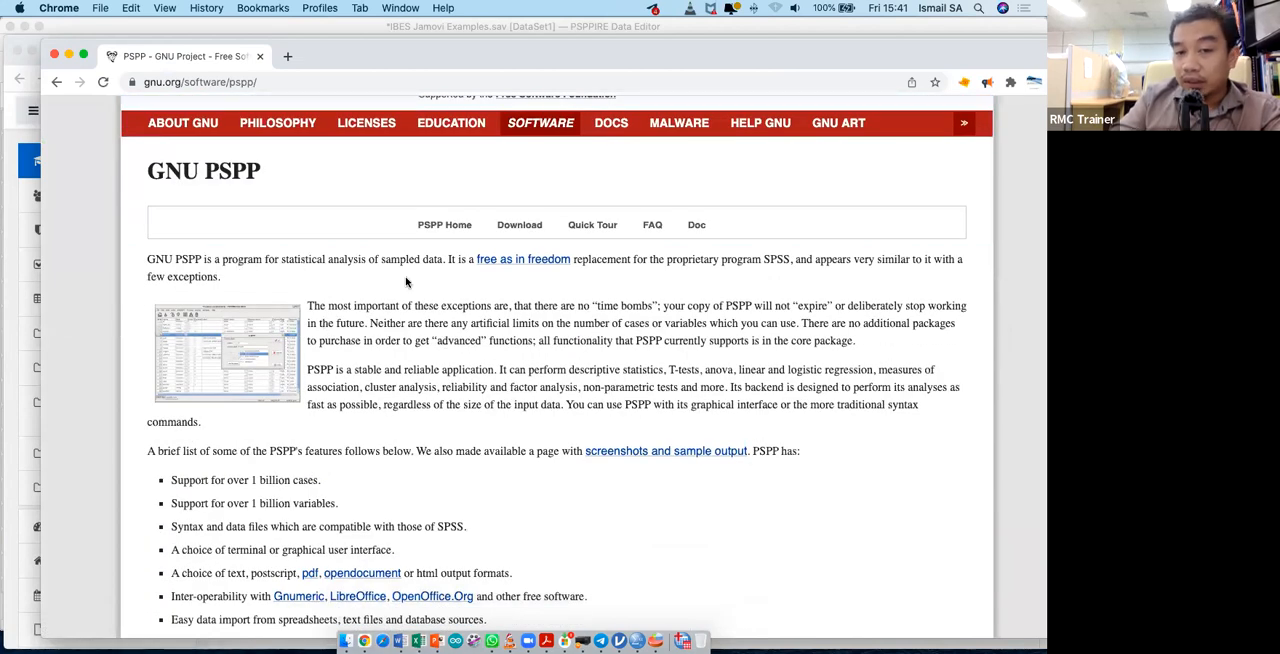
scroll(527, 360, "down", 3)
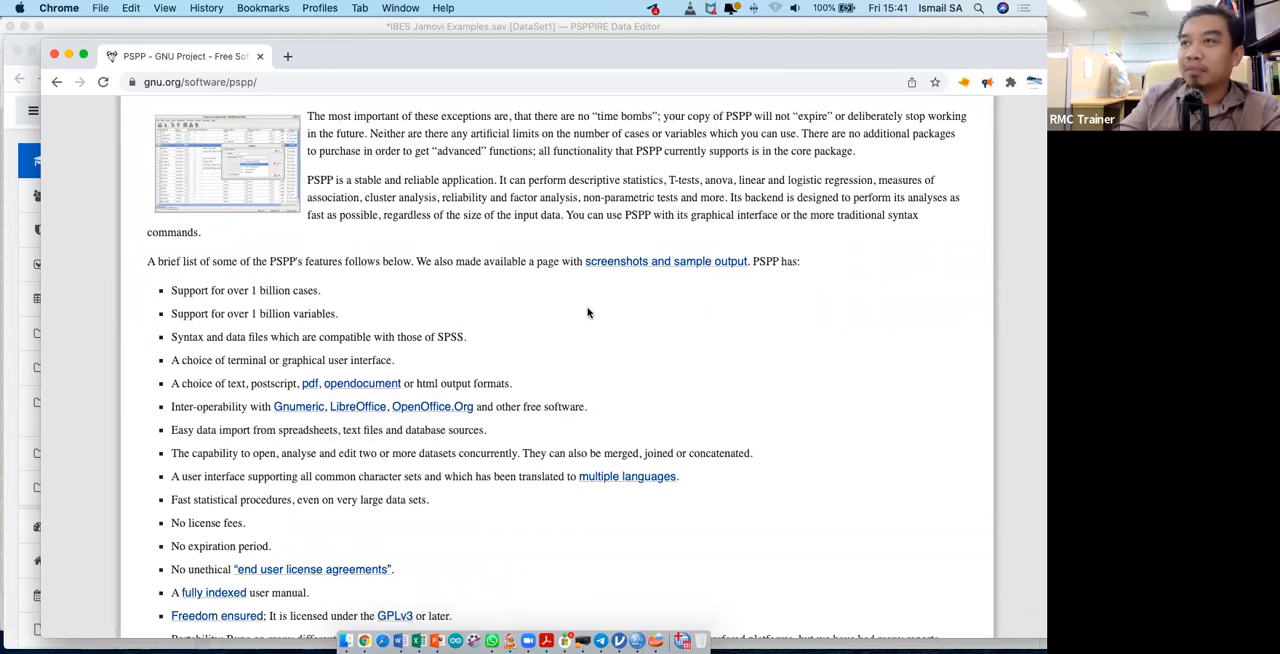
scroll(556, 394, "down", 3)
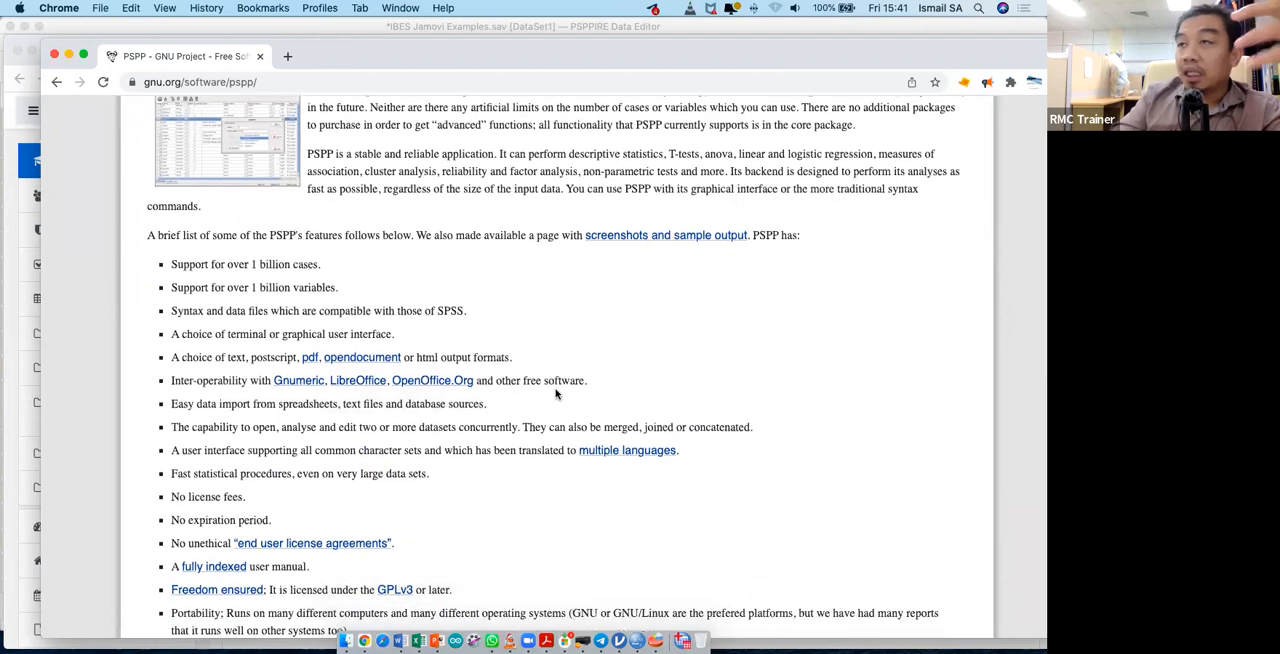
scroll(556, 394, "down", 2)
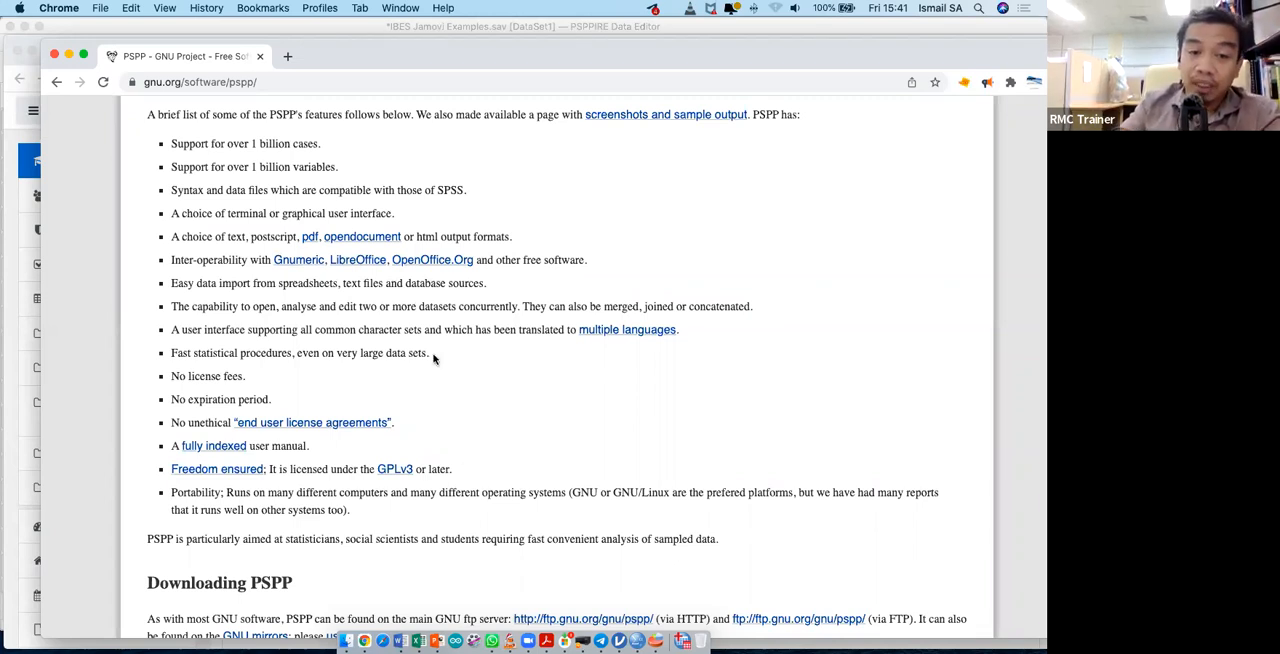
scroll(324, 390, "down", 3)
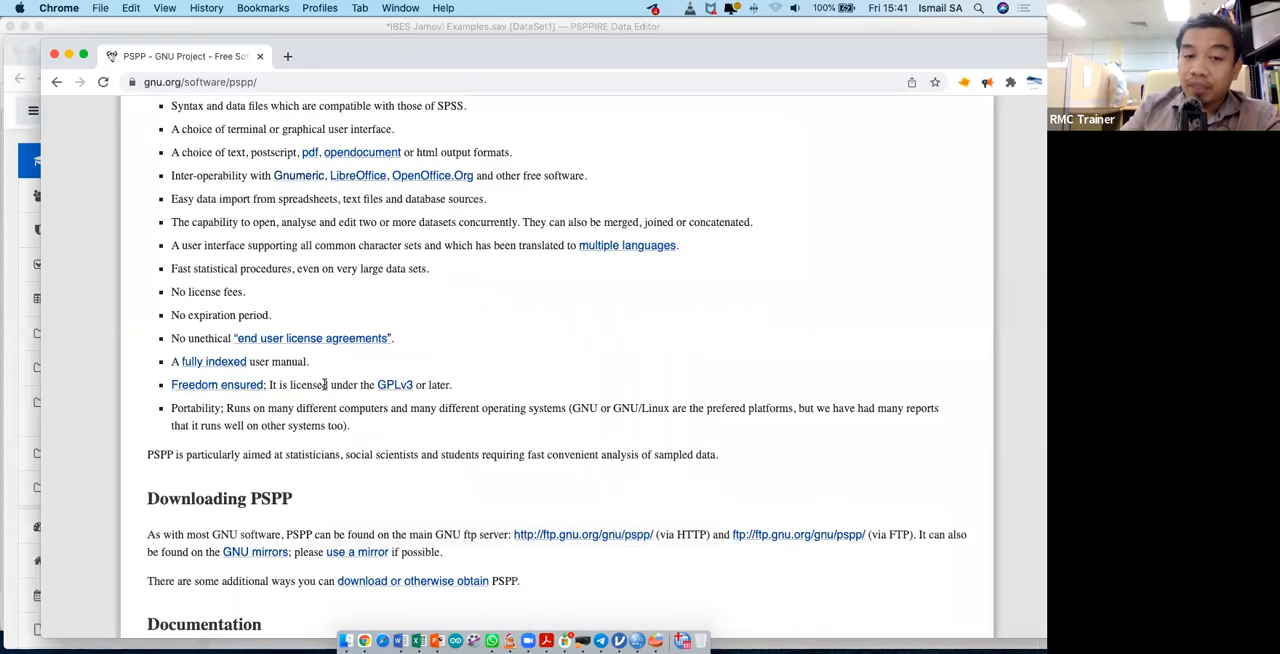
scroll(324, 390, "down", 4)
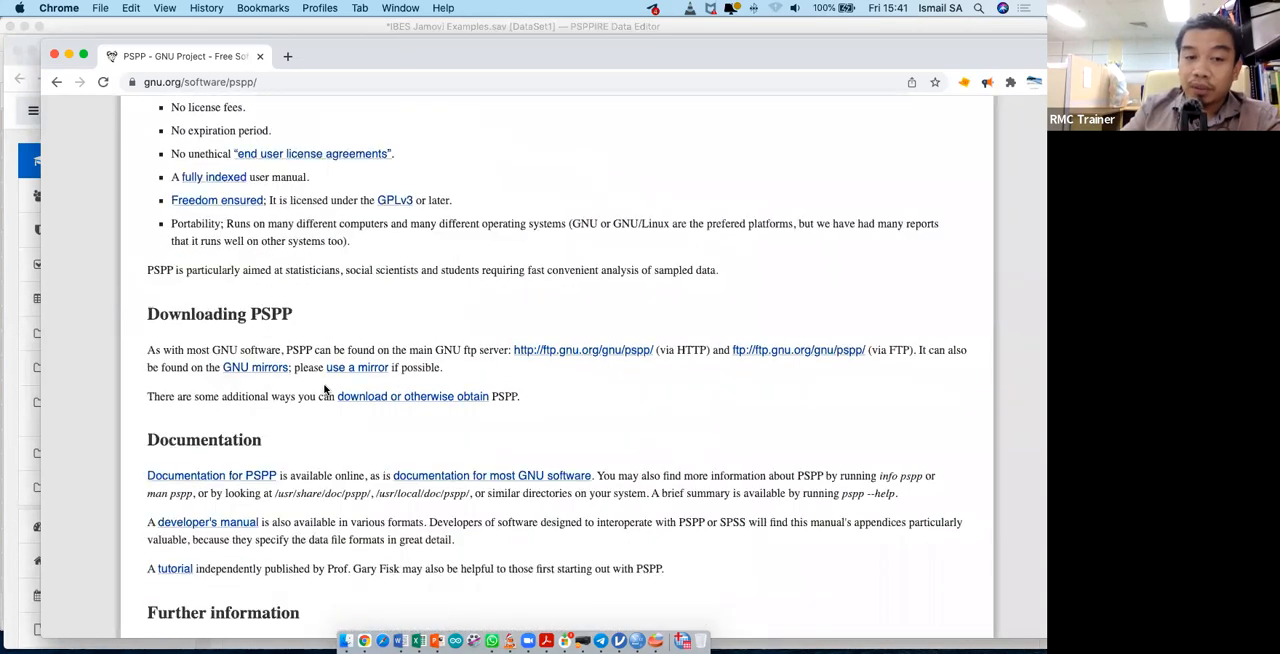
left_click_drag(147, 285, 230, 285)
left_click_drag(307, 285, 503, 286)
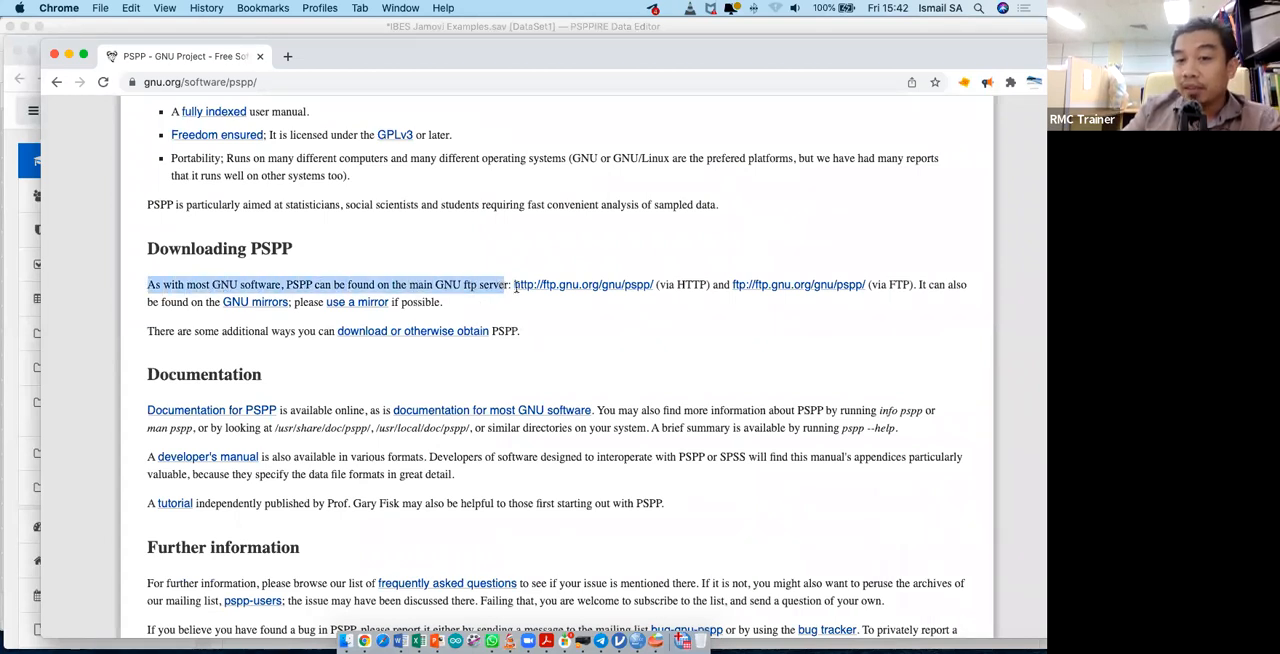
left_click(596, 312)
right_click(567, 286)
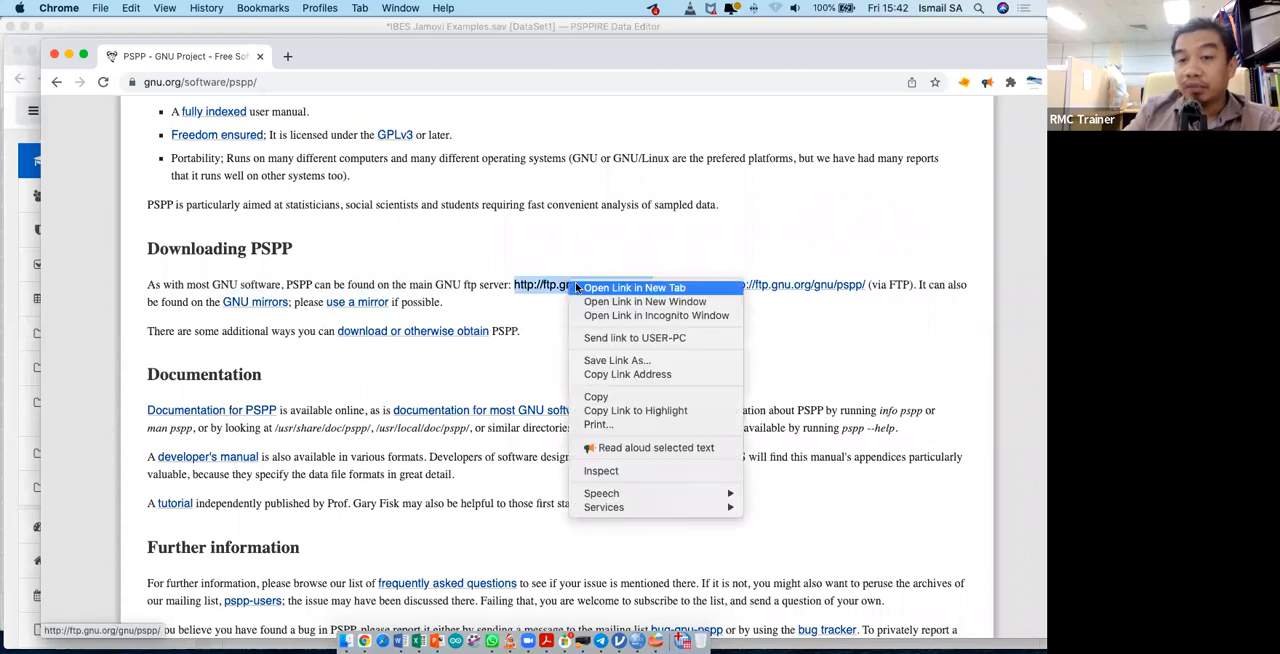
left_click(577, 289)
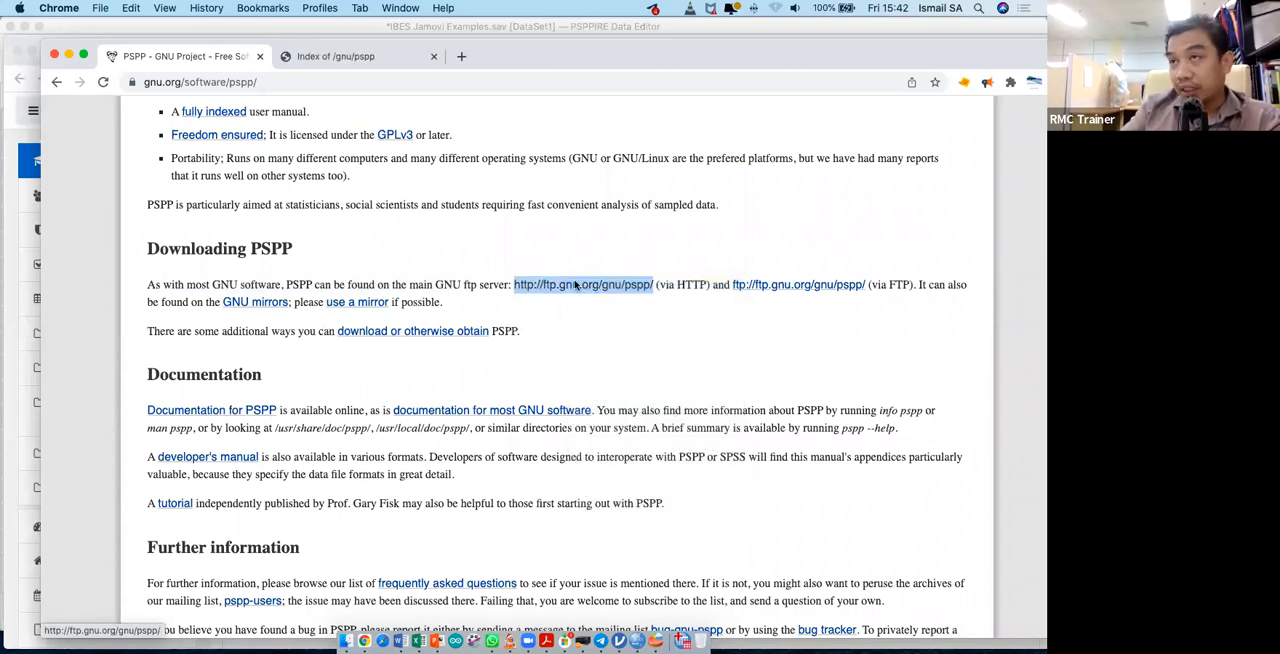
left_click(380, 62)
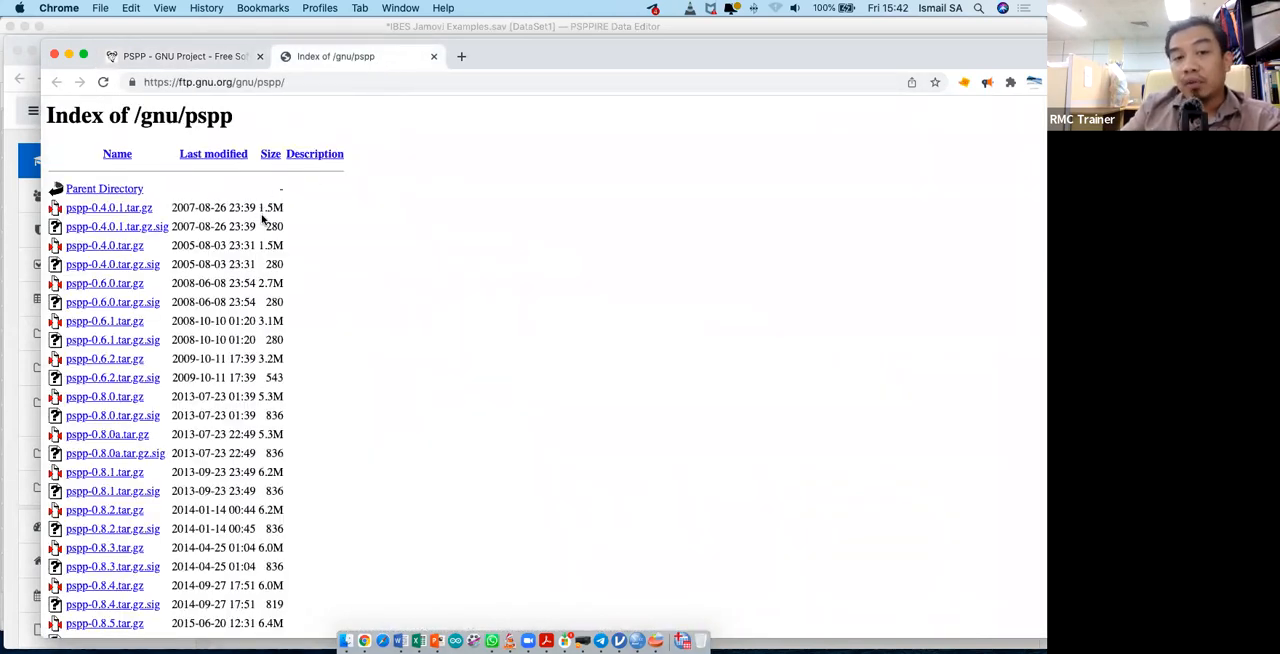
- Examine the PSPP release archives in the /gnu/pspp index, from the oldest to the newest version
left_click(232, 58)
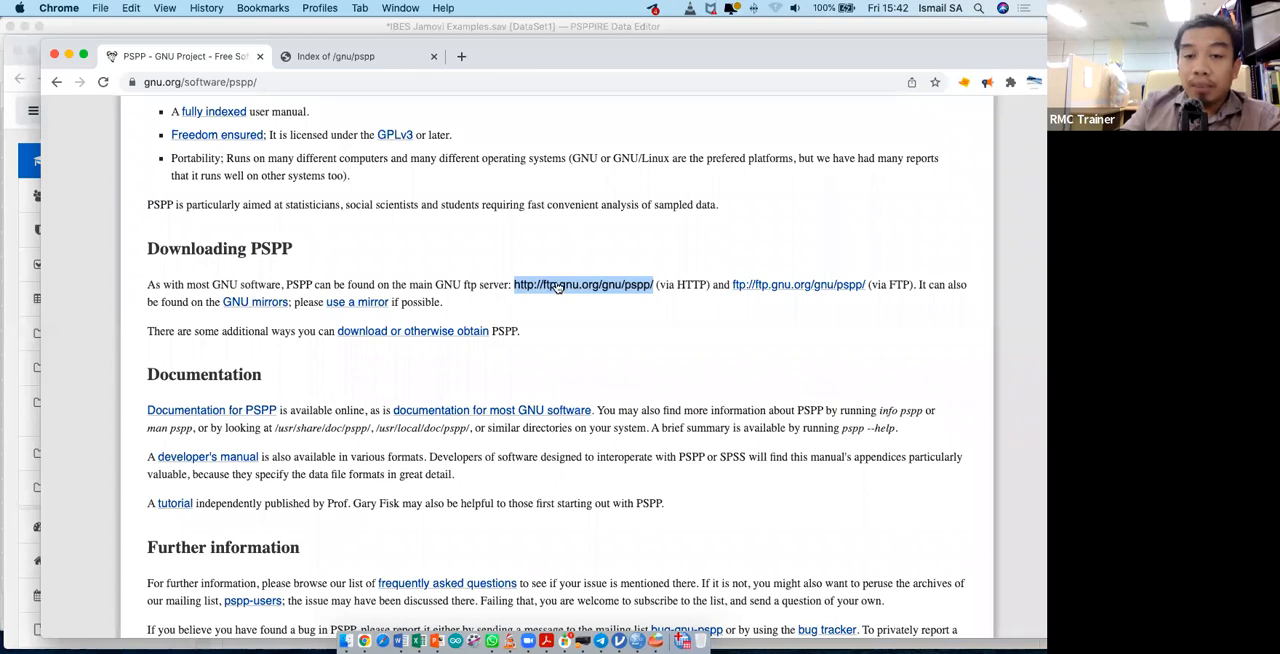
left_click(340, 56)
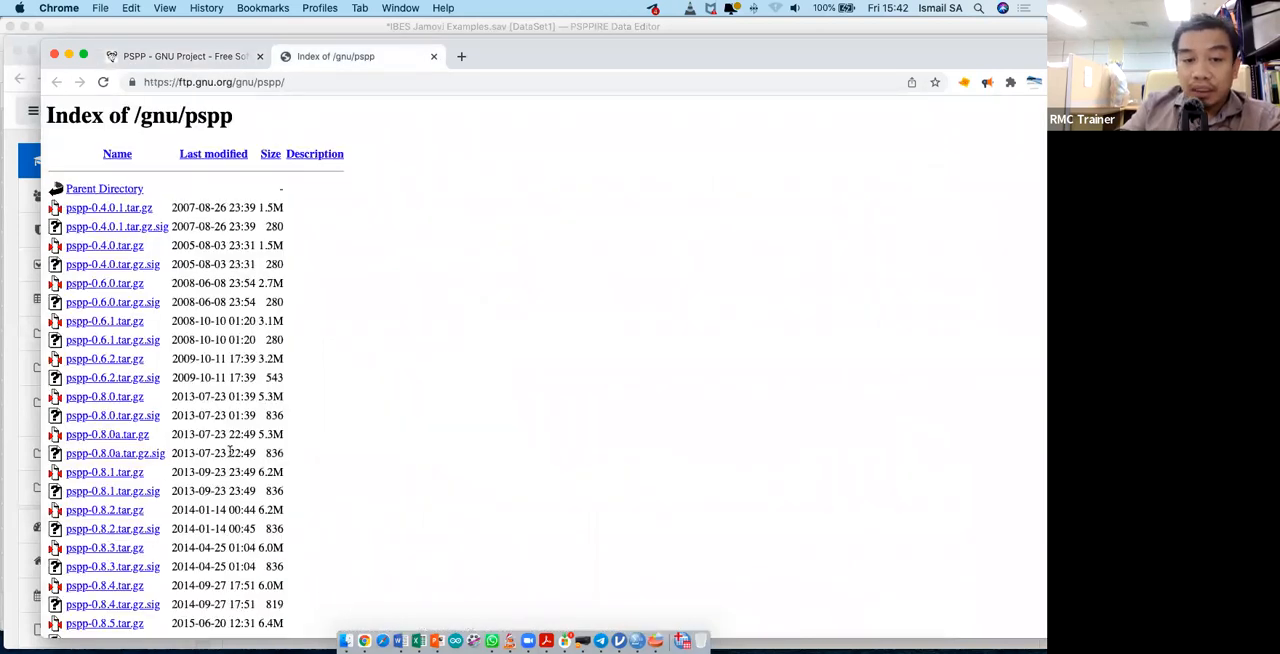
scroll(230, 452, "down", 3)
scroll(230, 452, "up", 3)
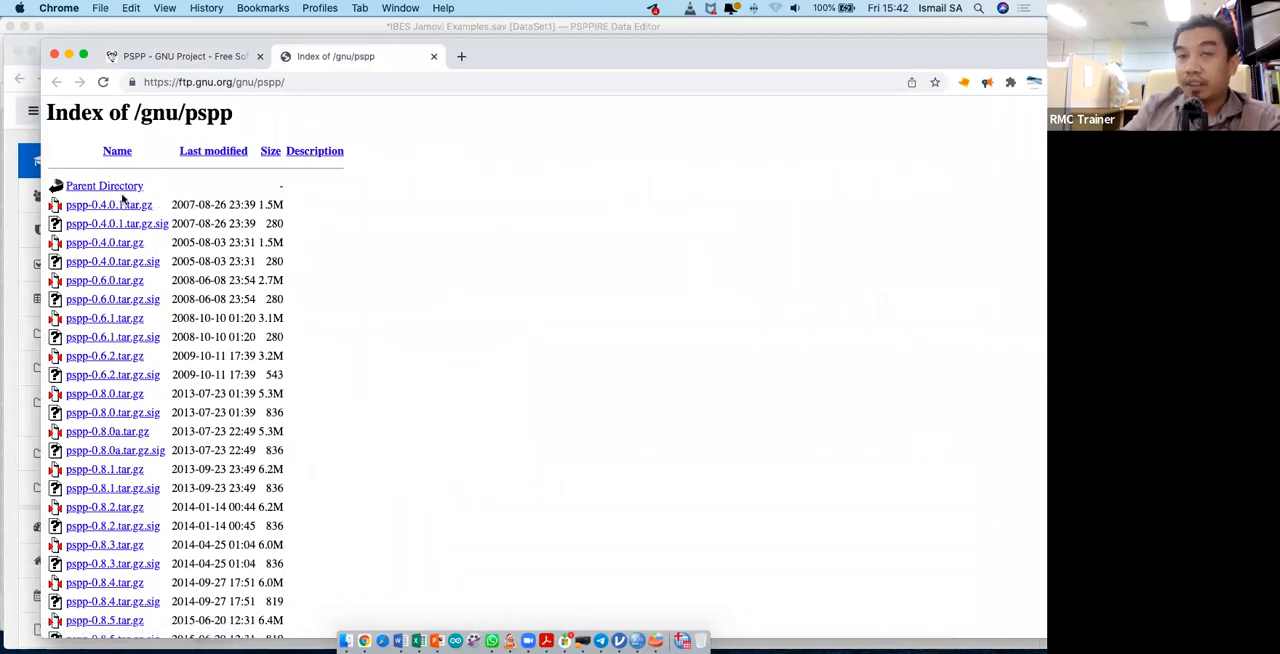
scroll(180, 320, "down", 5)
scroll(183, 330, "down", 1)
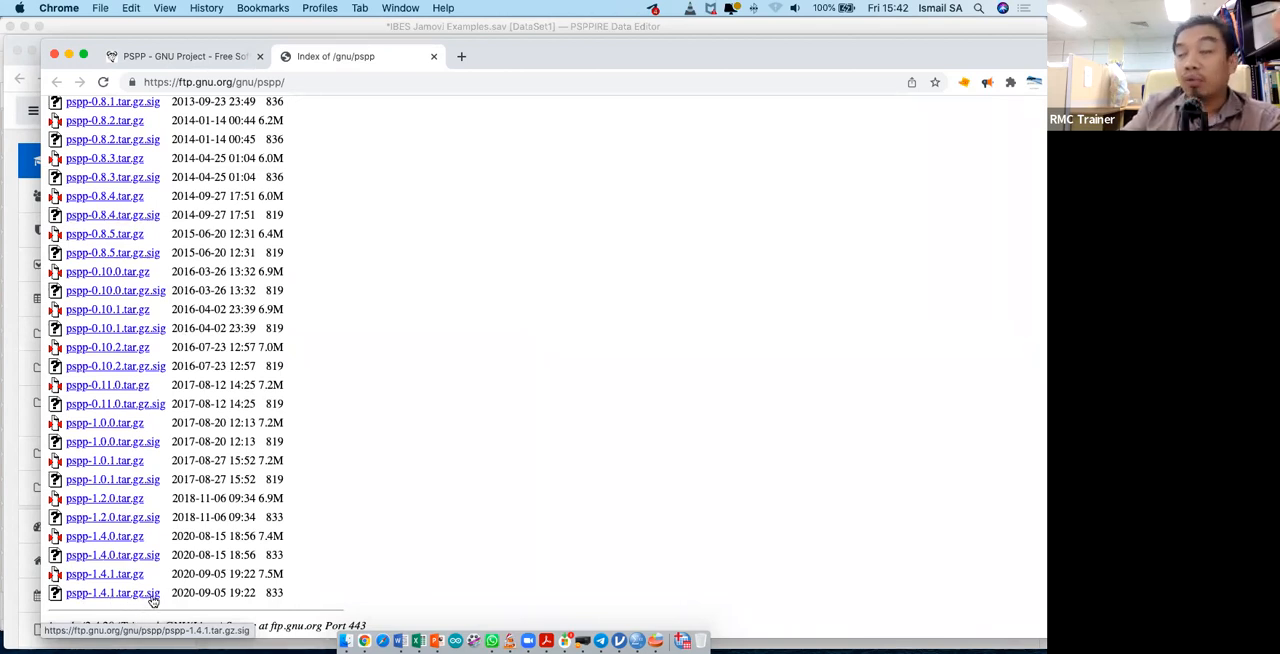
scroll(343, 487, "up", 3)
scroll(343, 450, "up", 5)
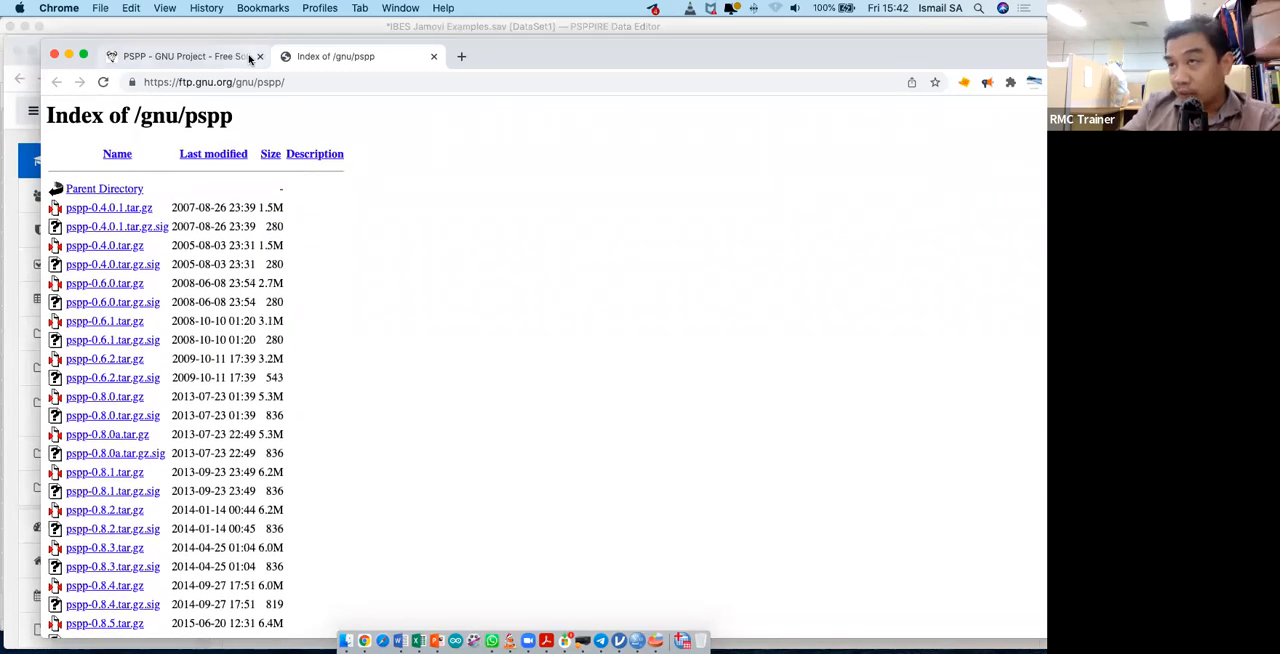
- Return to the PSPP project page and review its documentation, further information, test release and licensing sections
left_click(250, 59)
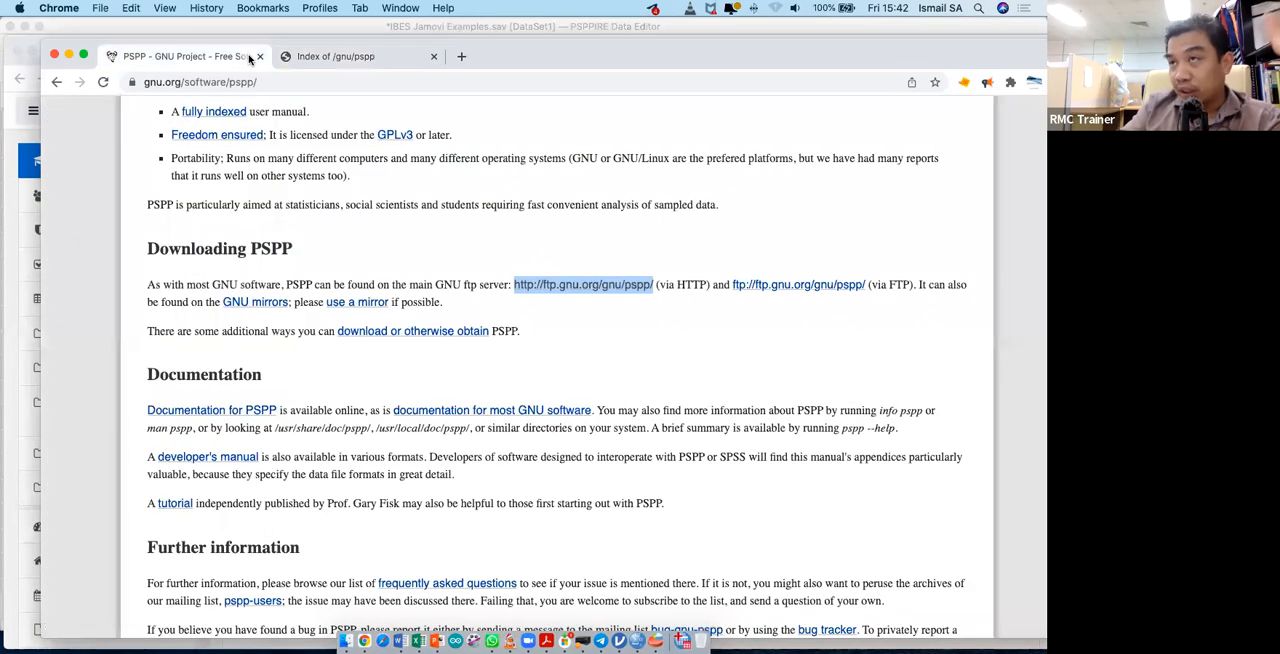
left_click(650, 335)
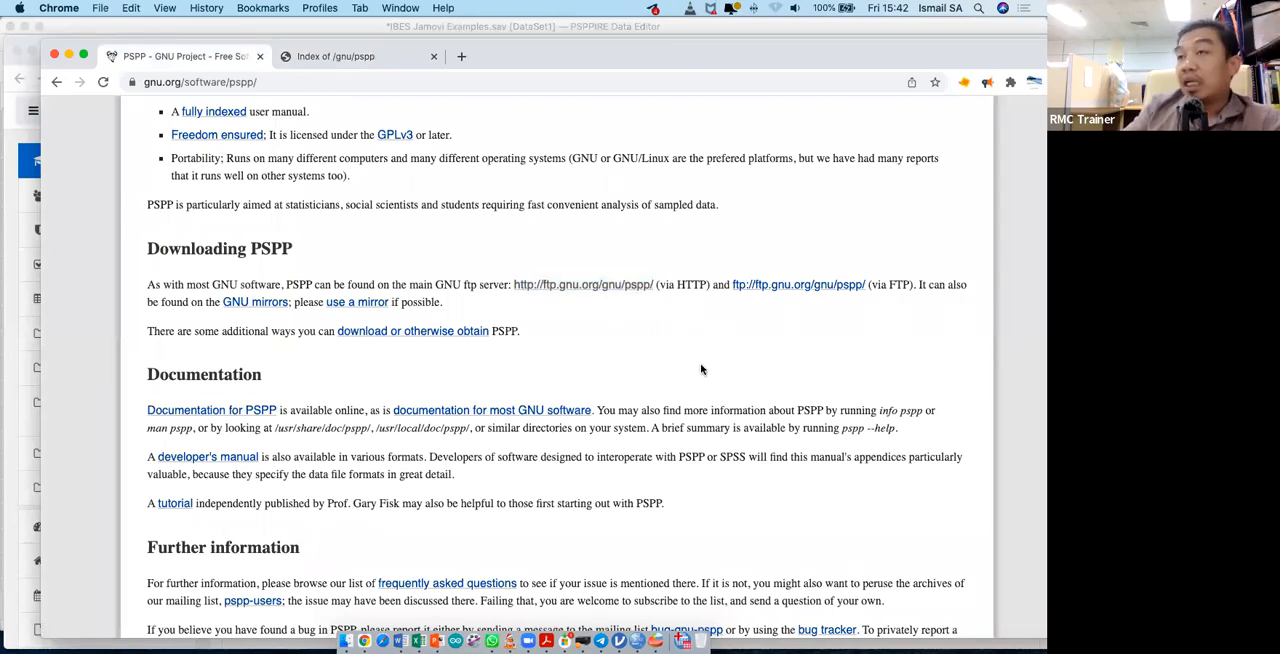
scroll(705, 360, "down", 3)
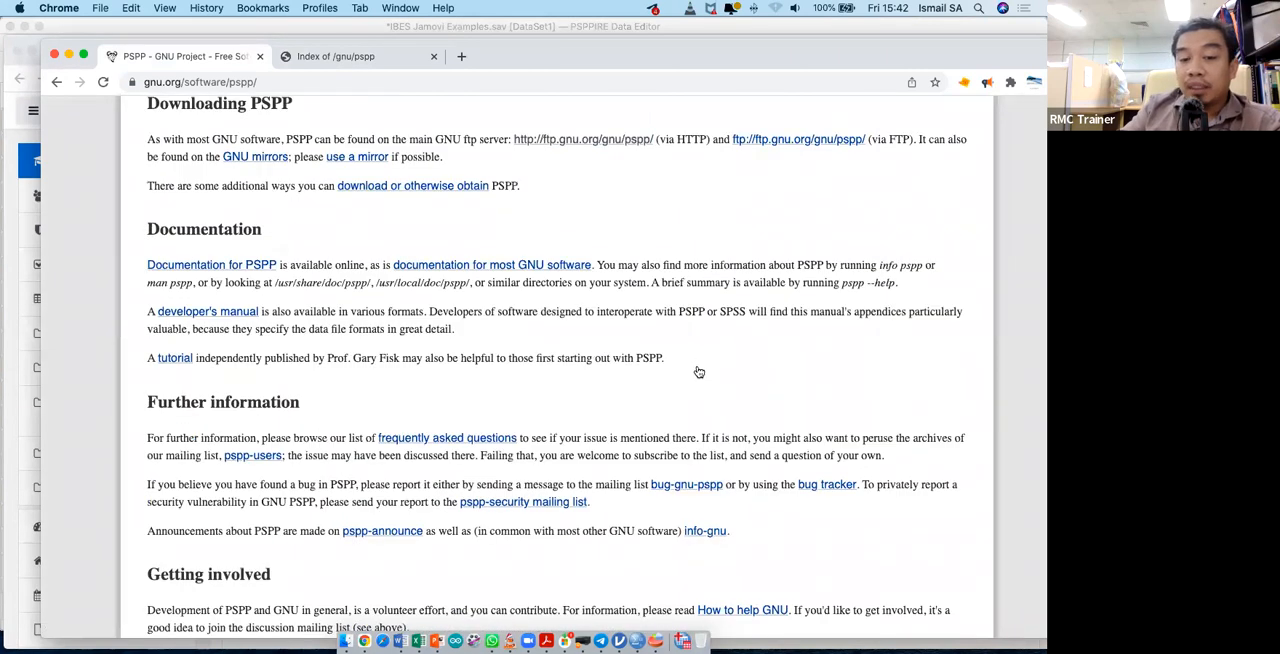
scroll(698, 367, "down", 3)
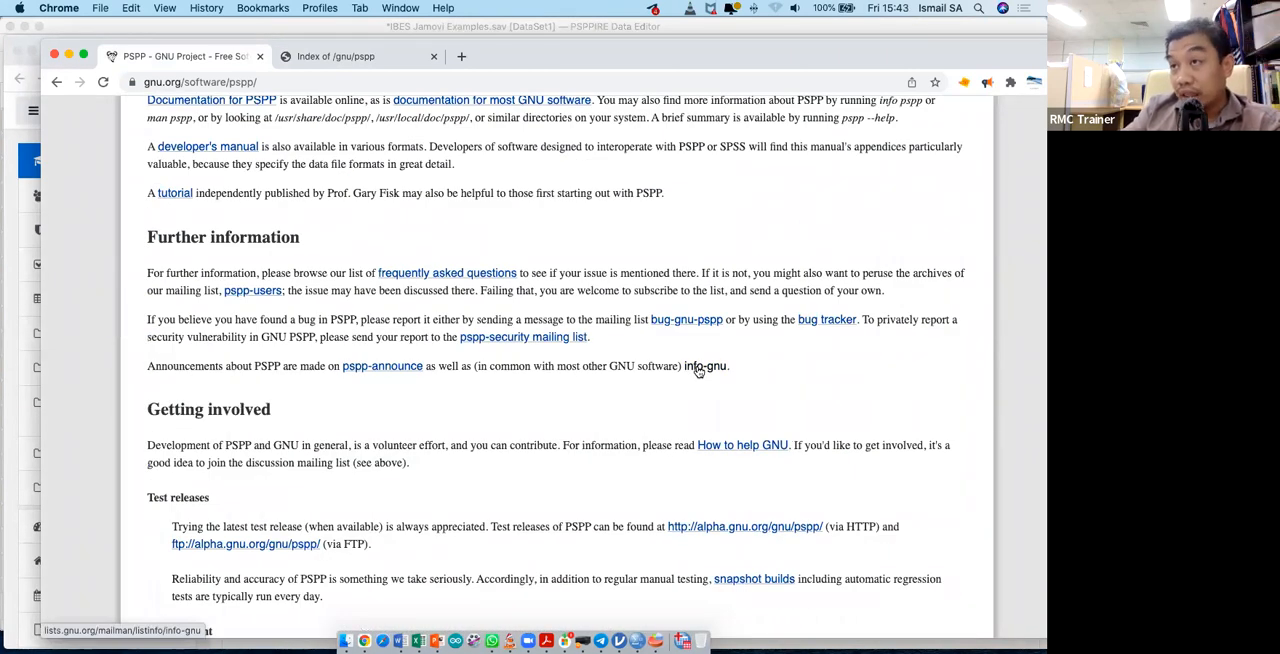
scroll(698, 370, "down", 4)
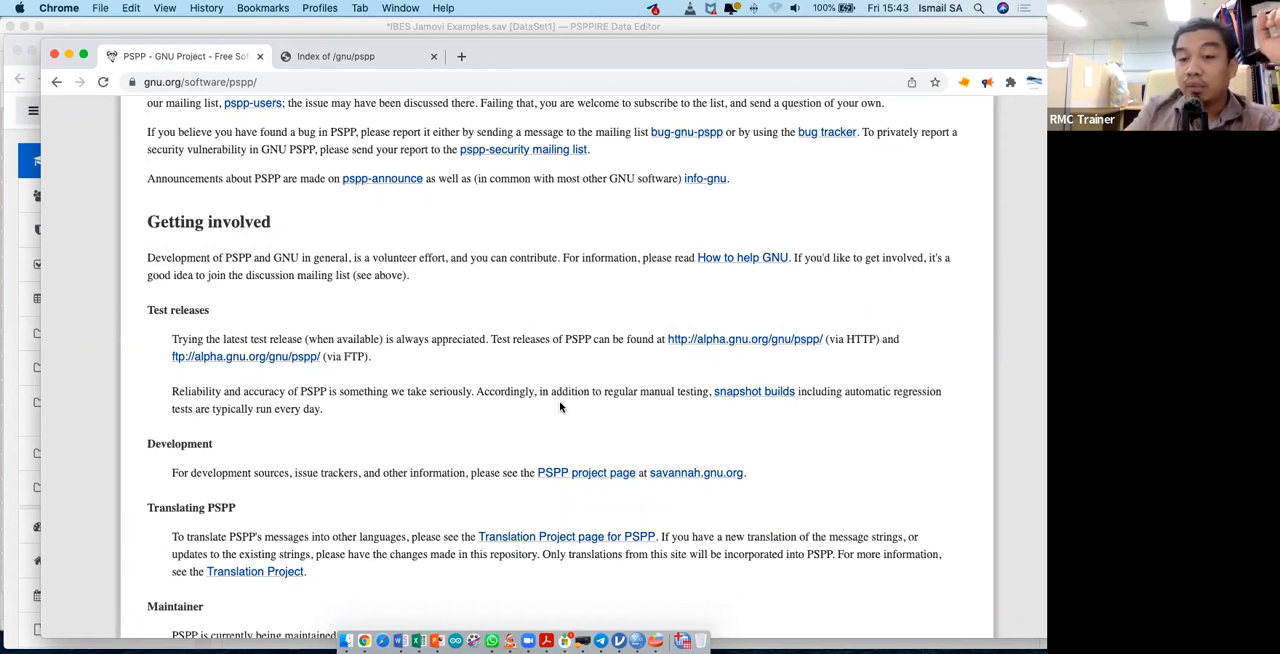
scroll(560, 407, "down", 8)
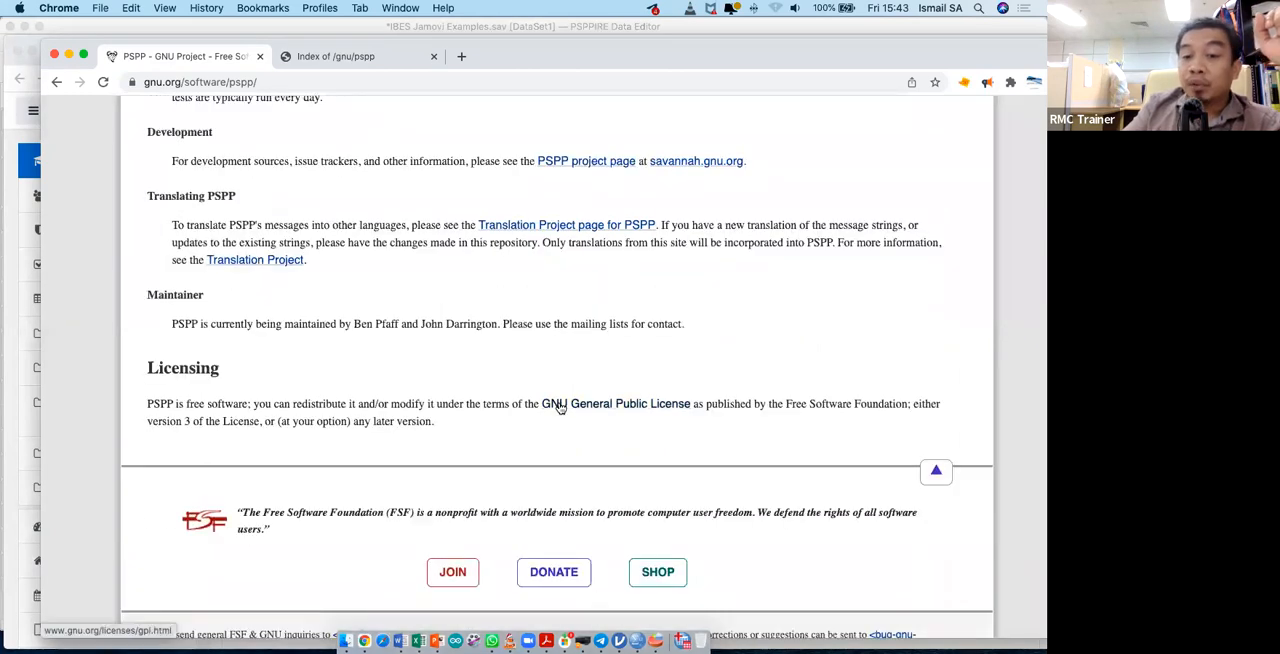
scroll(560, 407, "up", 10)
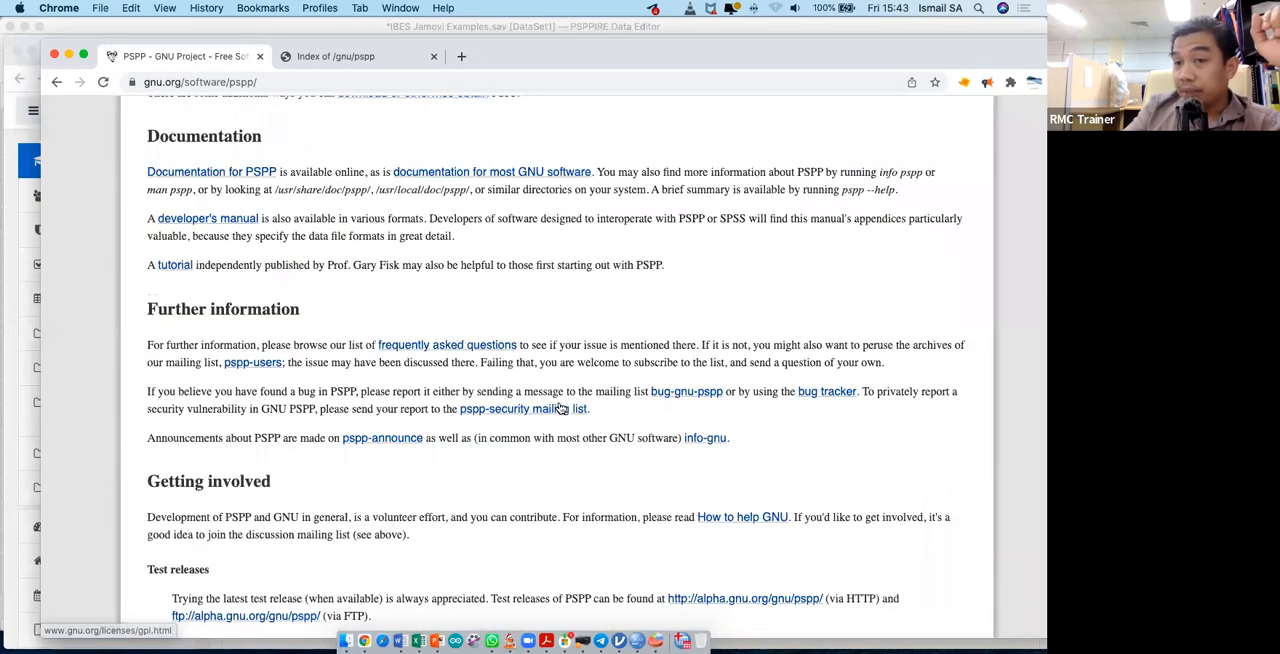
scroll(560, 407, "up", 5)
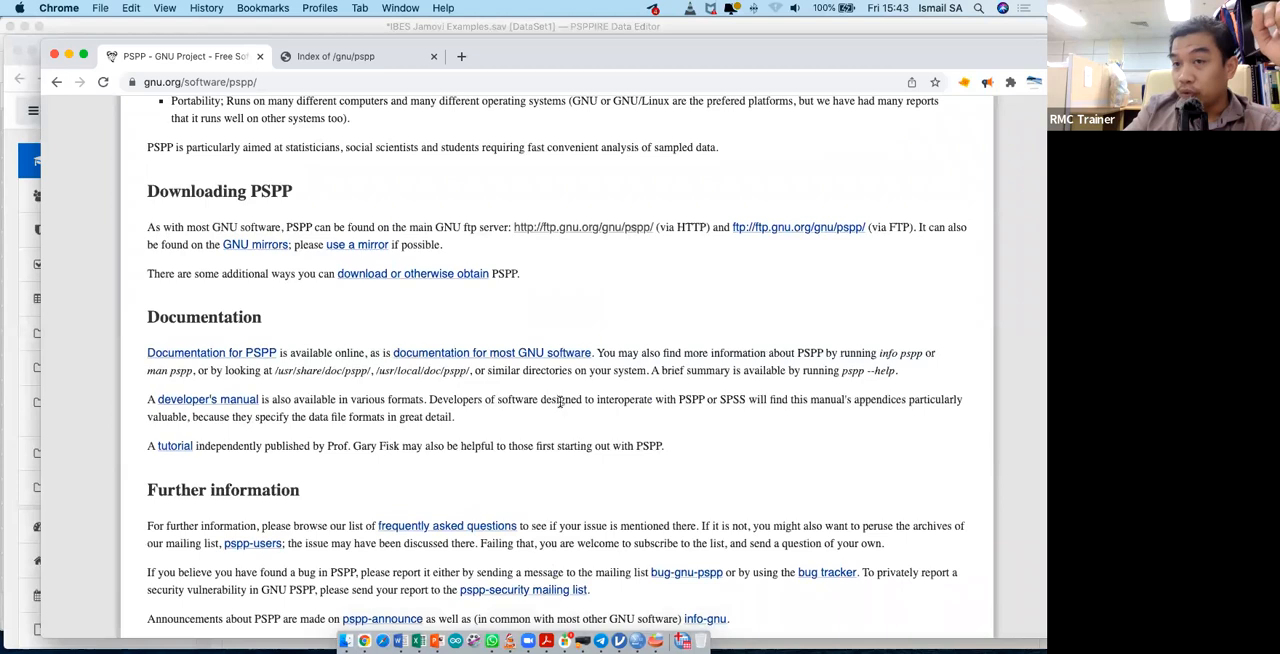
scroll(560, 407, "up", 1)
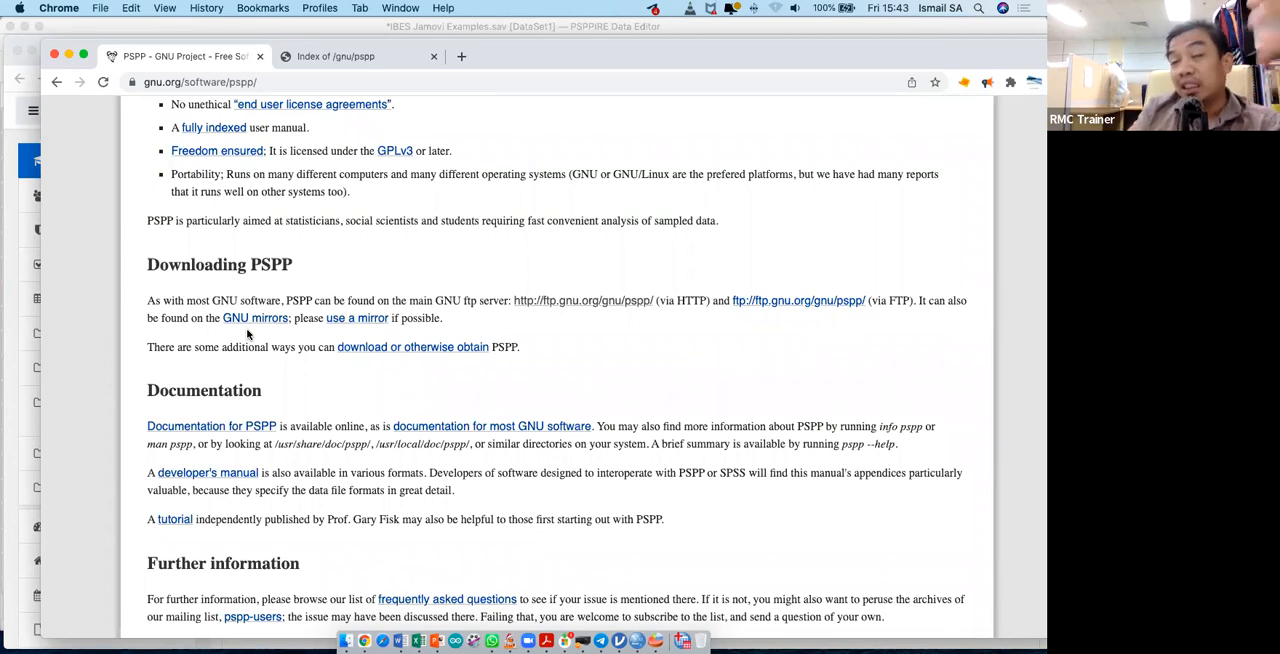
- Switch to the PSPPIRE Data Editor and minimize the browser window covering it
key("ctrl+Up")
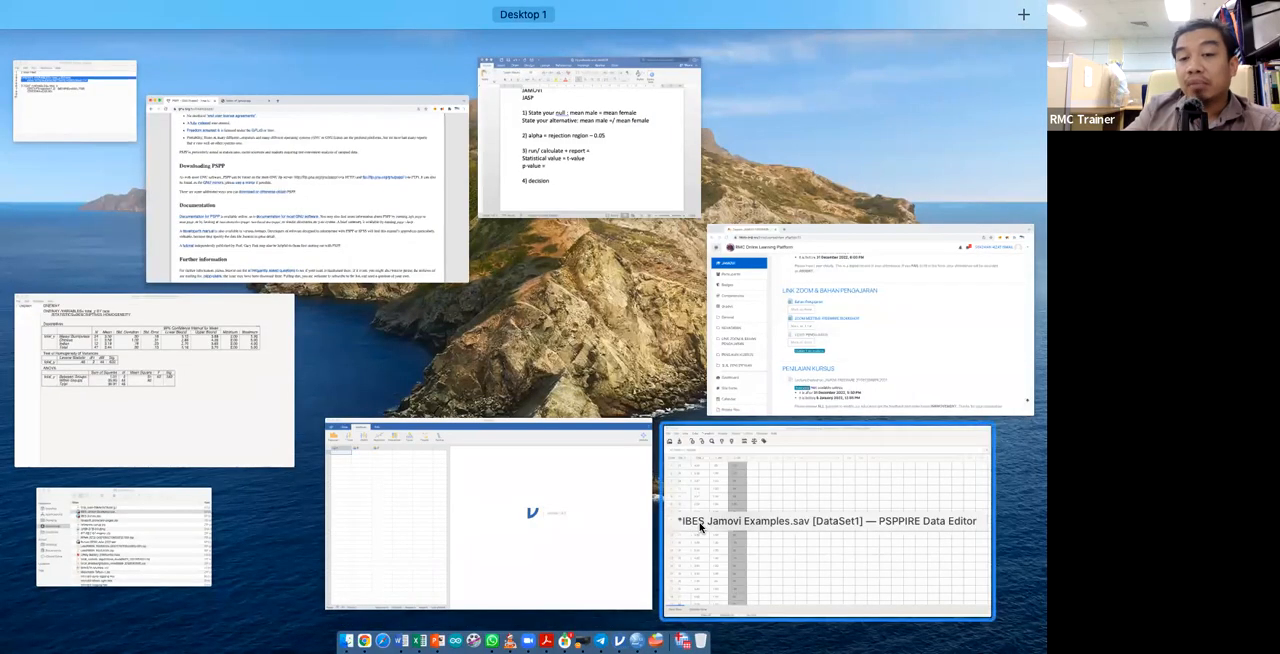
left_click(700, 527)
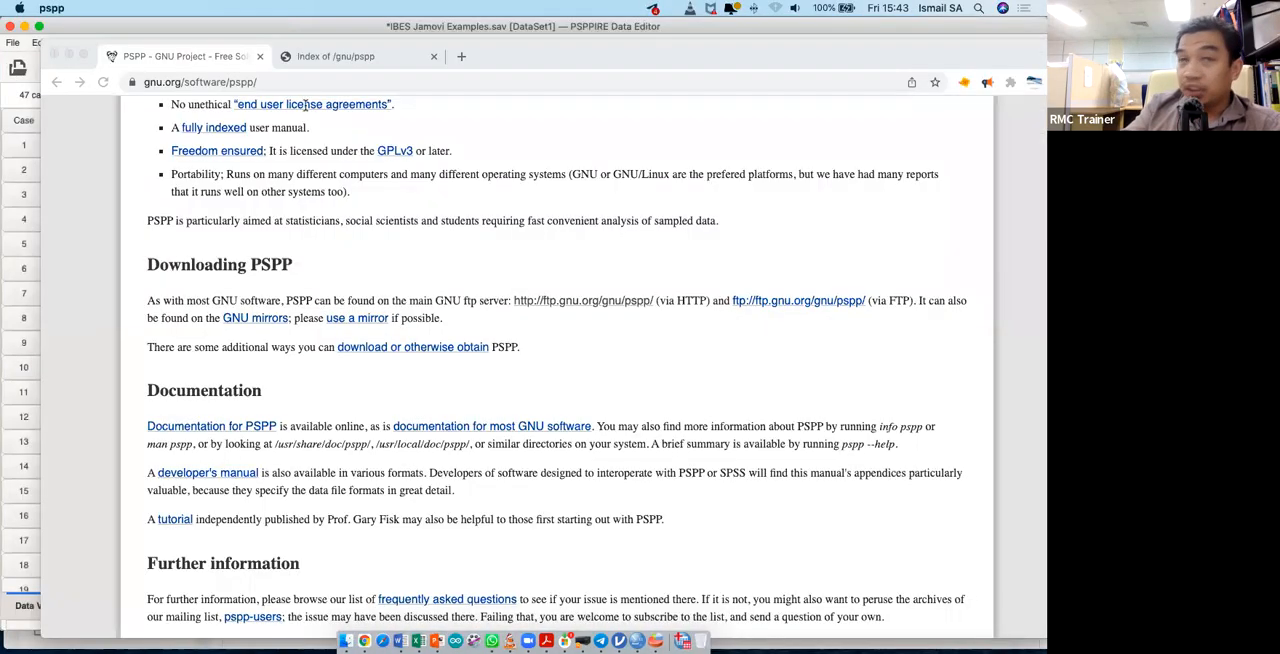
left_click(69, 55)
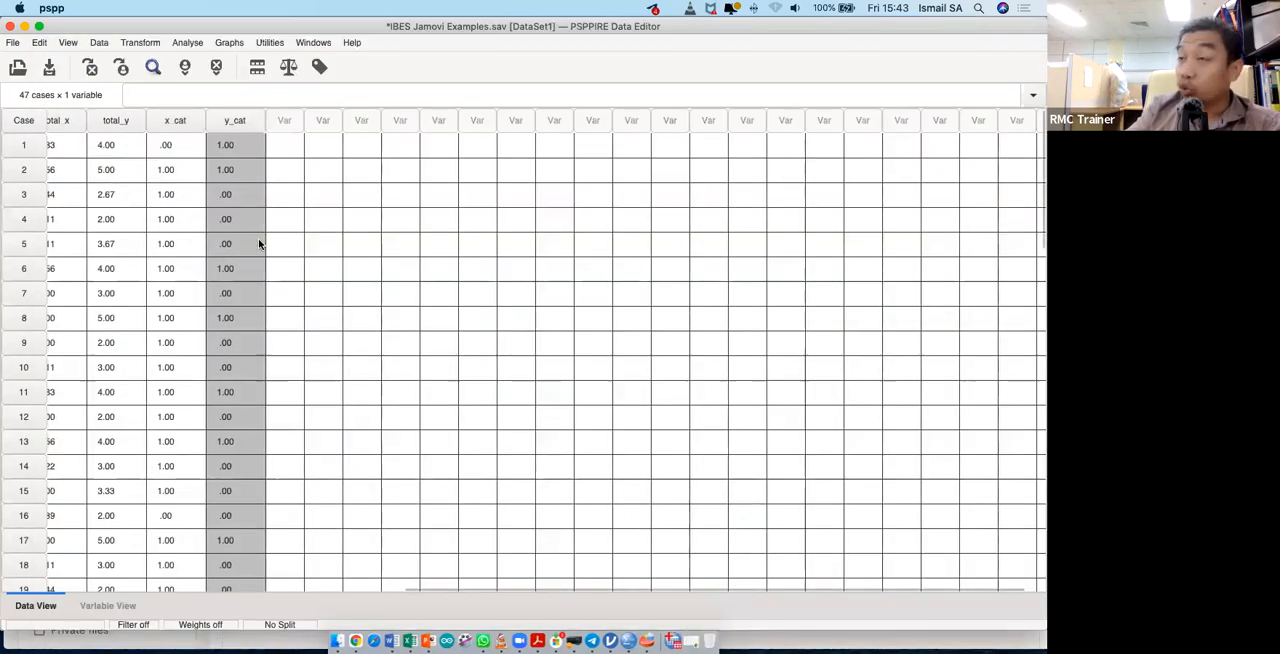
- View the Weight Cases options for the dataset and close the dialog without weighting
scroll(411, 163, "left", 8)
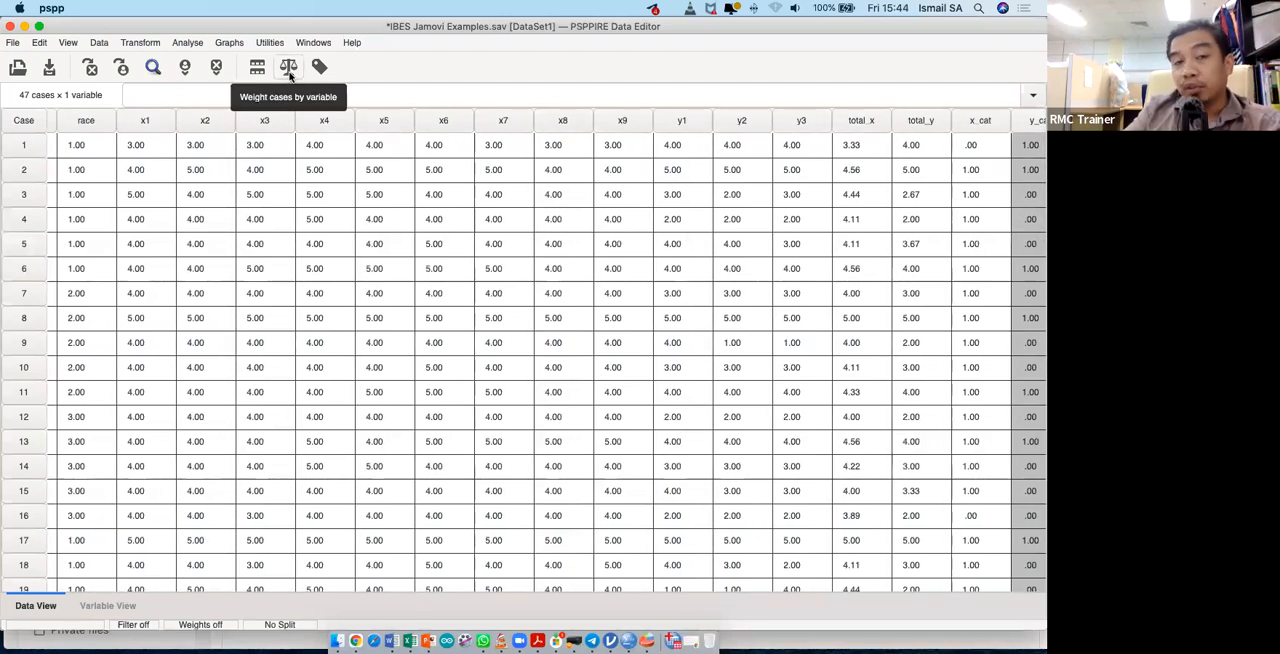
left_click(289, 67)
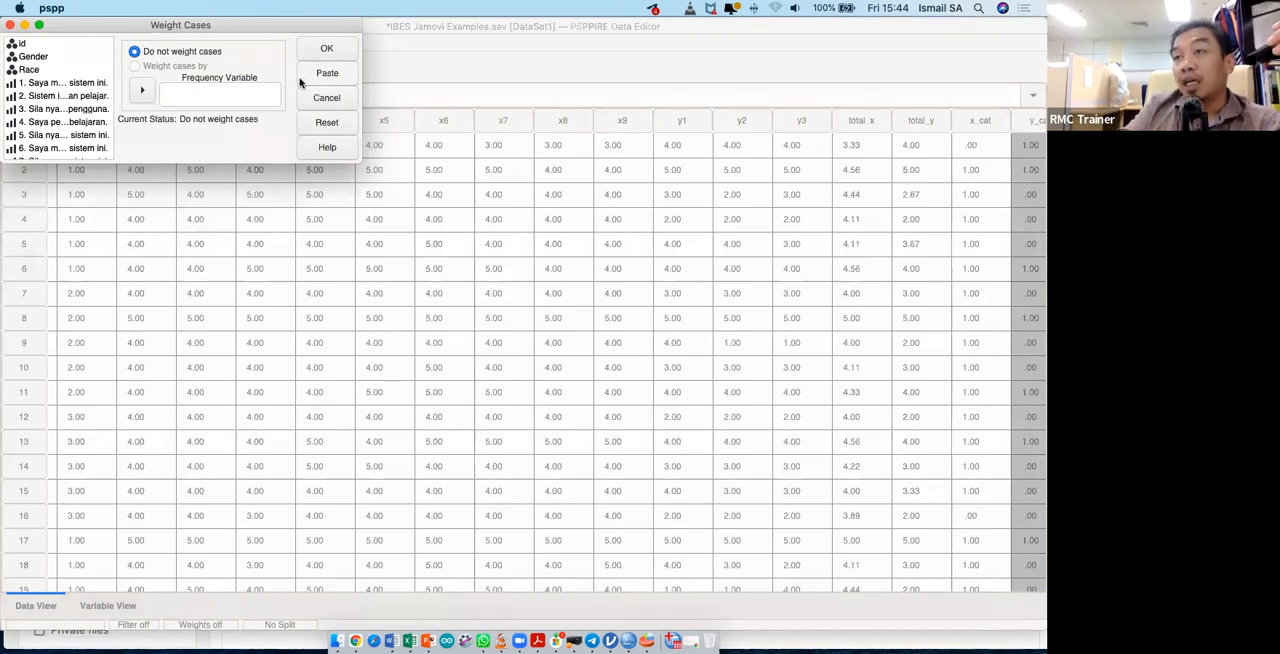
left_click(10, 24)
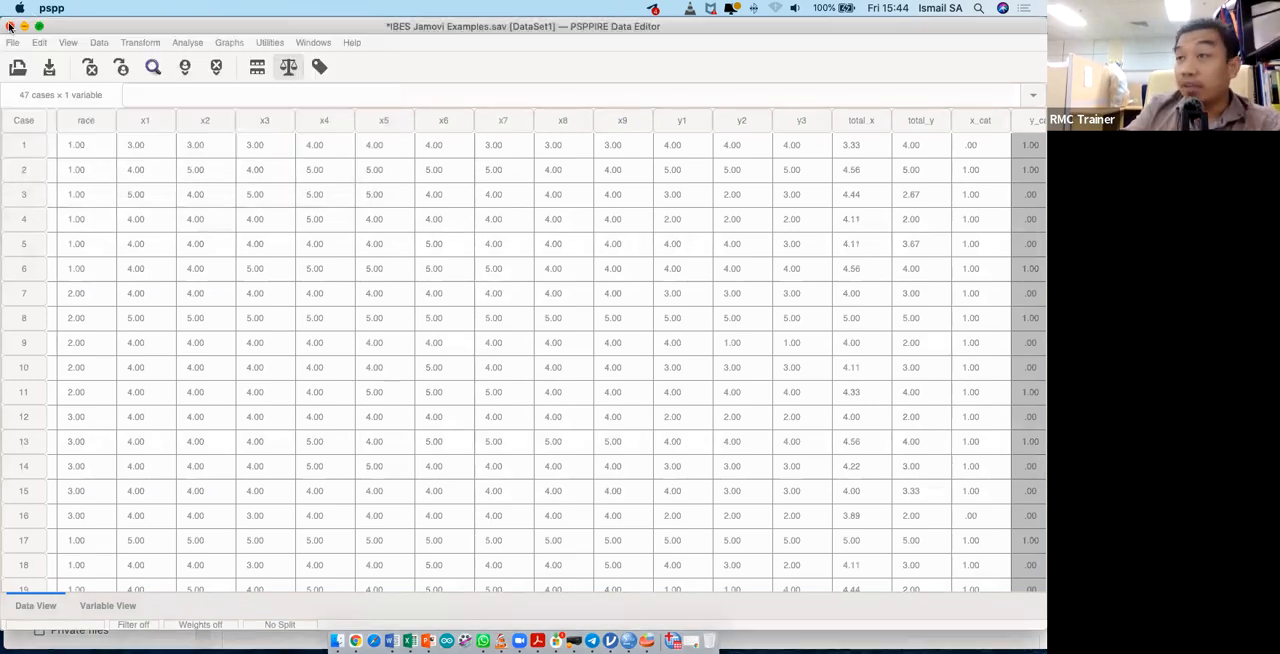
- Start computing a new variable and name the target variable mean_x
left_click(104, 46)
mouse_move(140, 46)
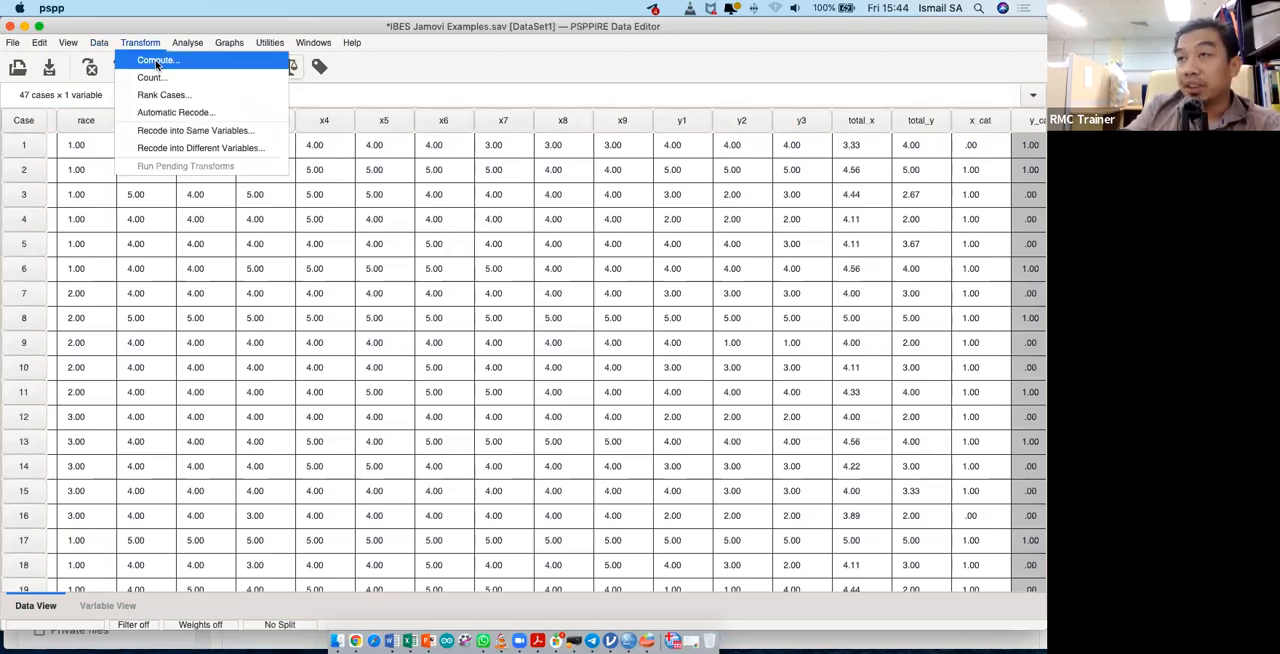
left_click(156, 61)
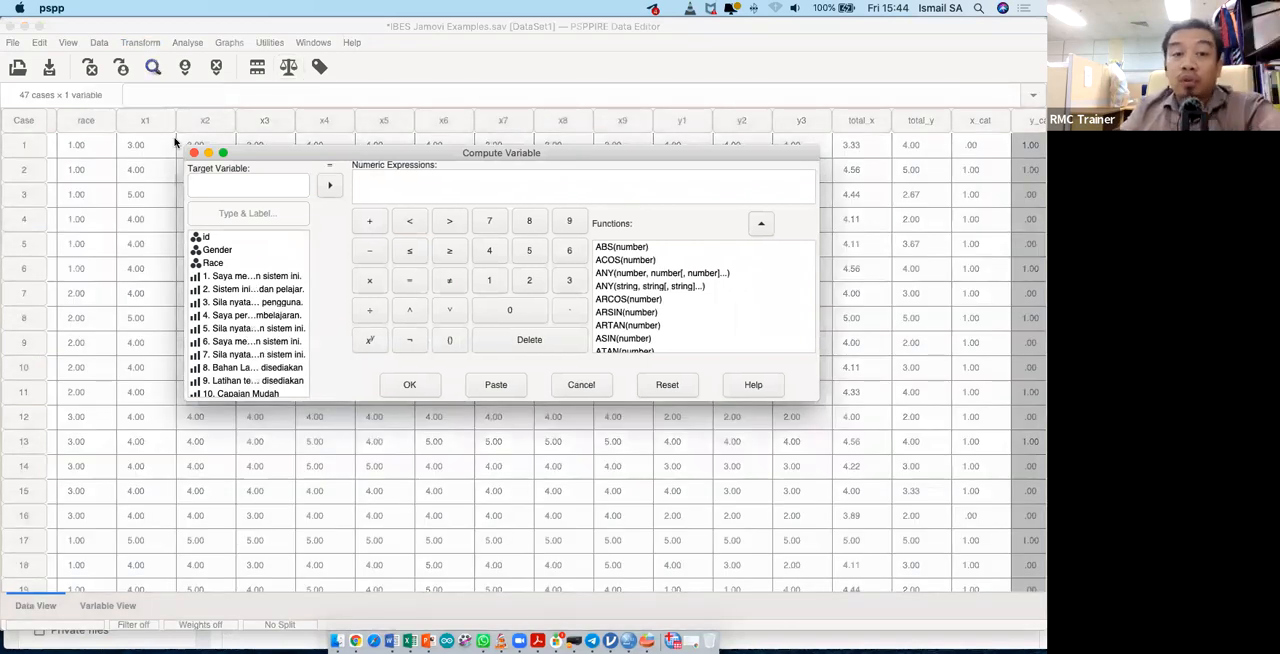
left_click(224, 190)
type("mean_x")
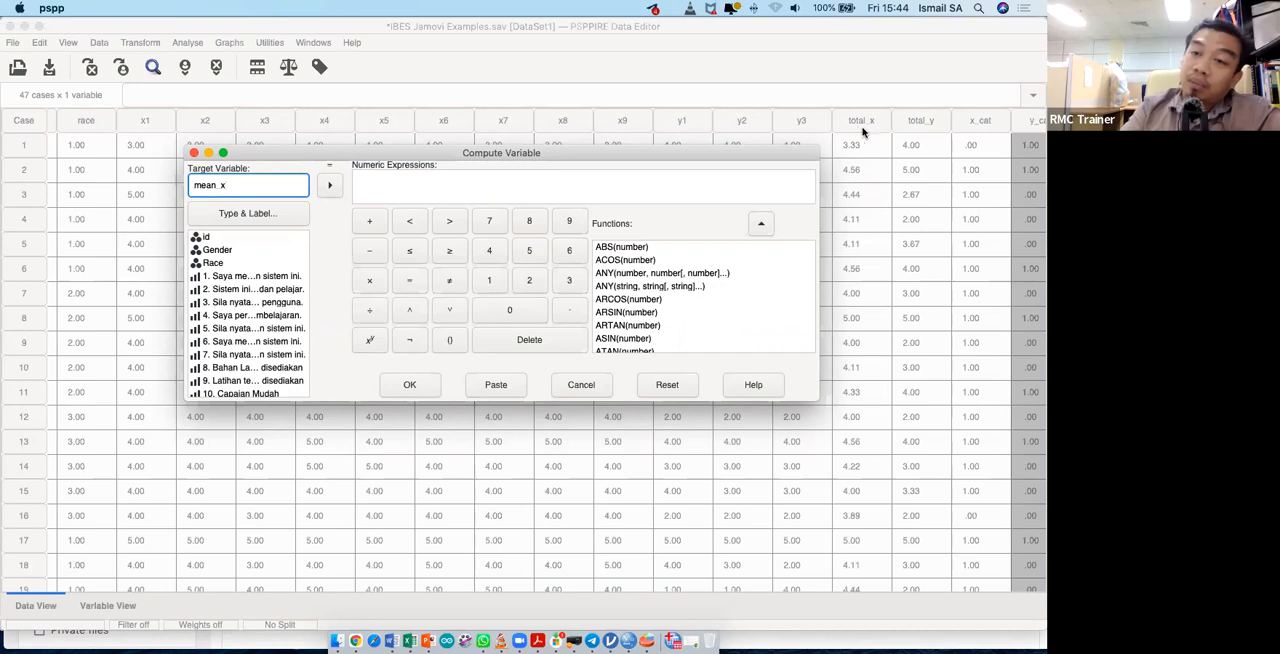
- Insert the MEAN function into the numeric expression for mean_x
left_click(478, 169)
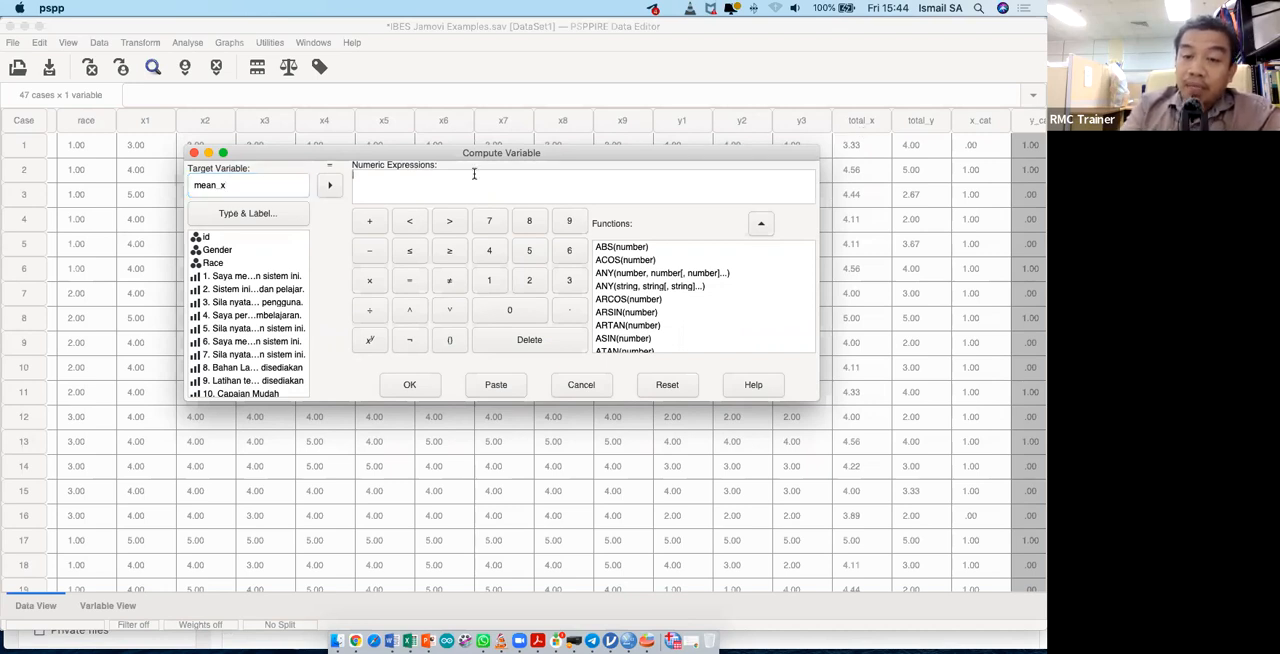
scroll(677, 320, "down", 8)
scroll(677, 320, "down", 10)
scroll(677, 322, "down", 6)
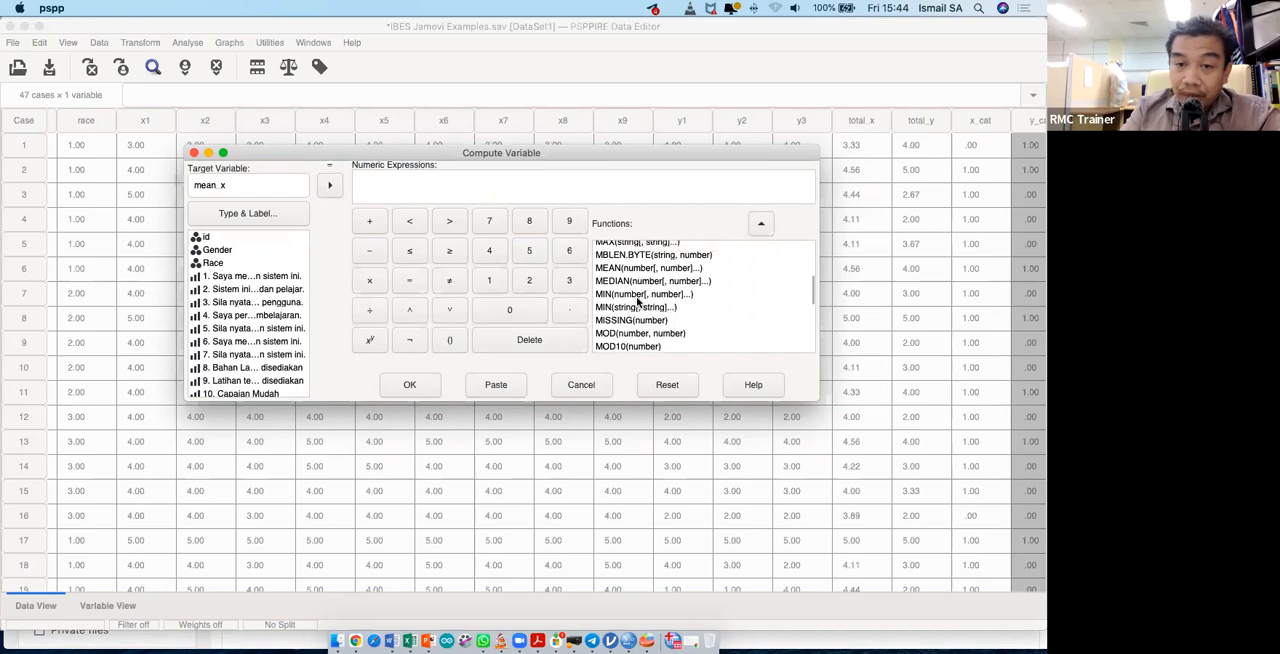
left_click(632, 270)
double_click(615, 270)
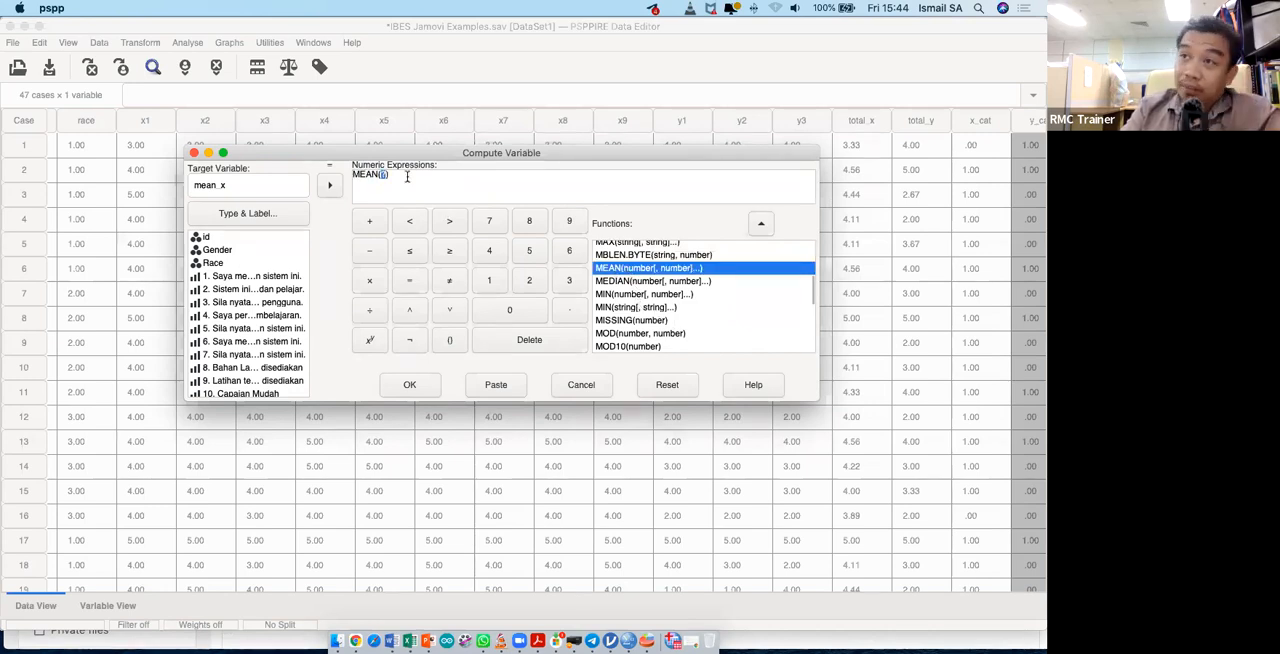
- Try sorting the source variable list by name and return it to unsorted dictionary order
left_click_drag(220, 279, 222, 283)
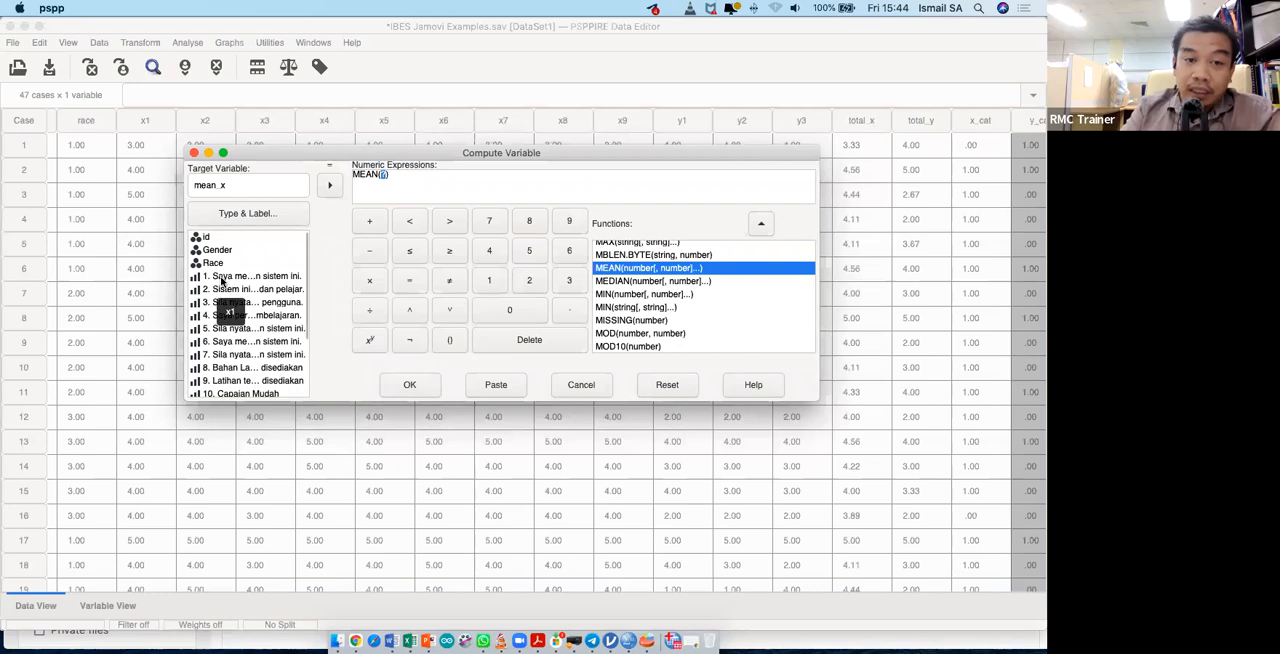
right_click(222, 283)
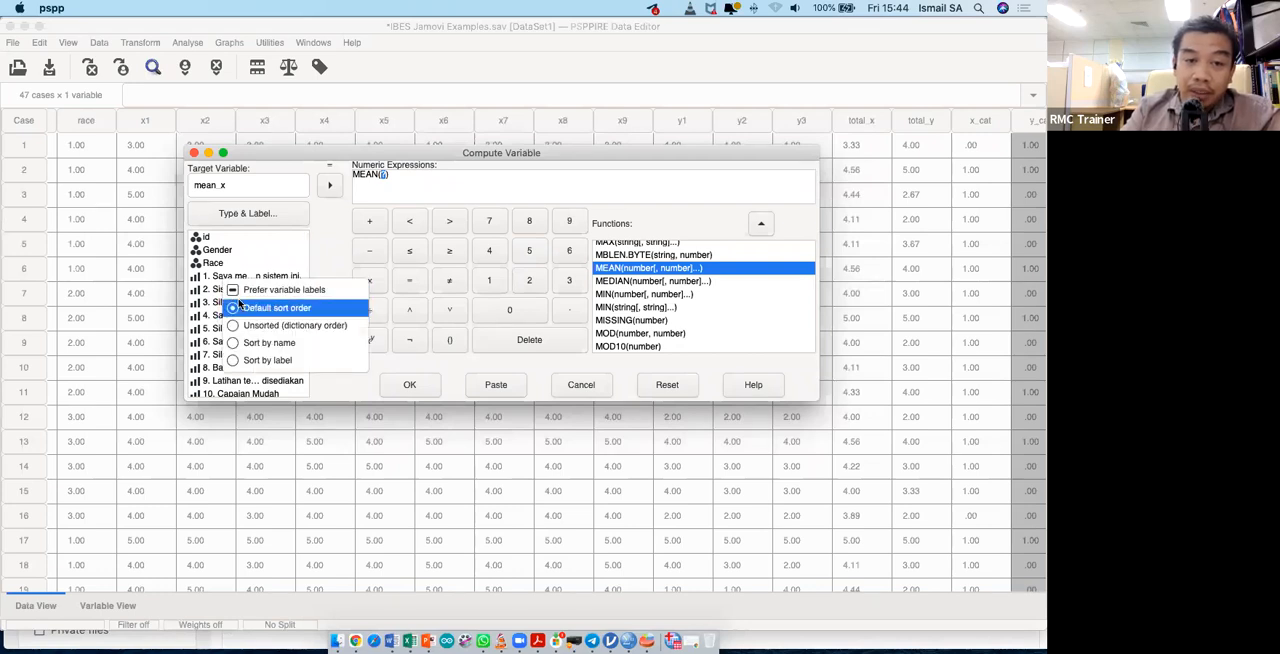
left_click(262, 342)
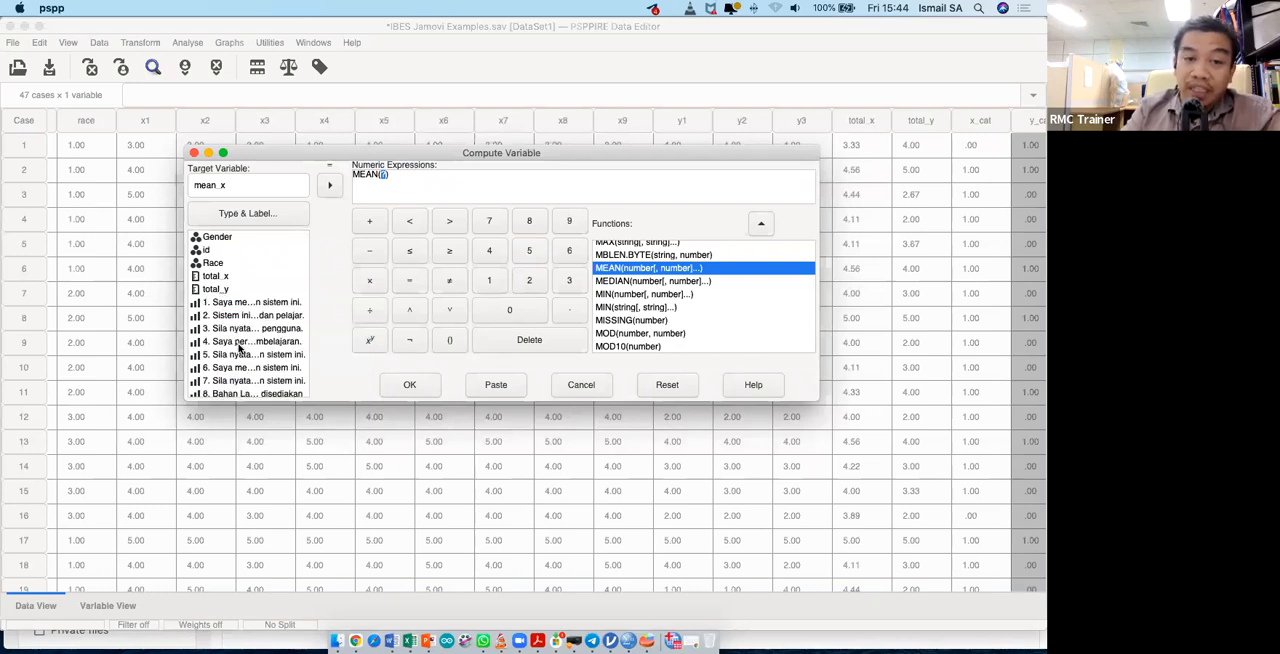
right_click(260, 288)
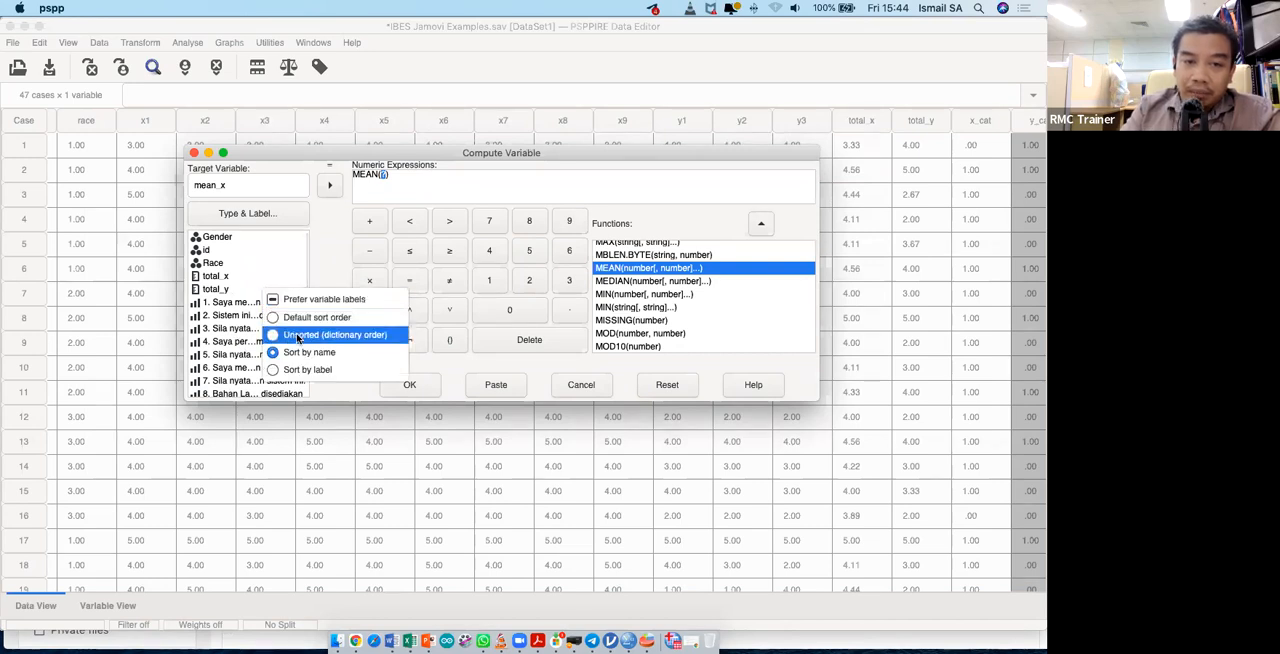
left_click(297, 339)
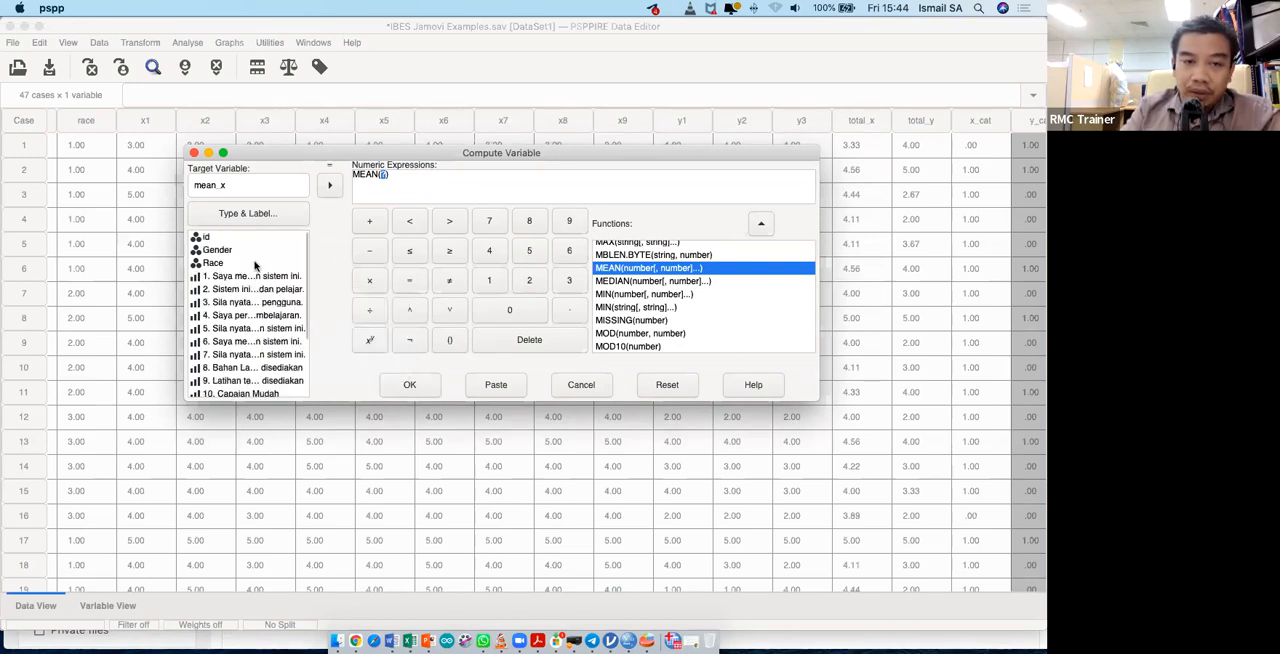
- Fill the MEAN function with the nine items x1 to x9, separated by commas
double_click(230, 277)
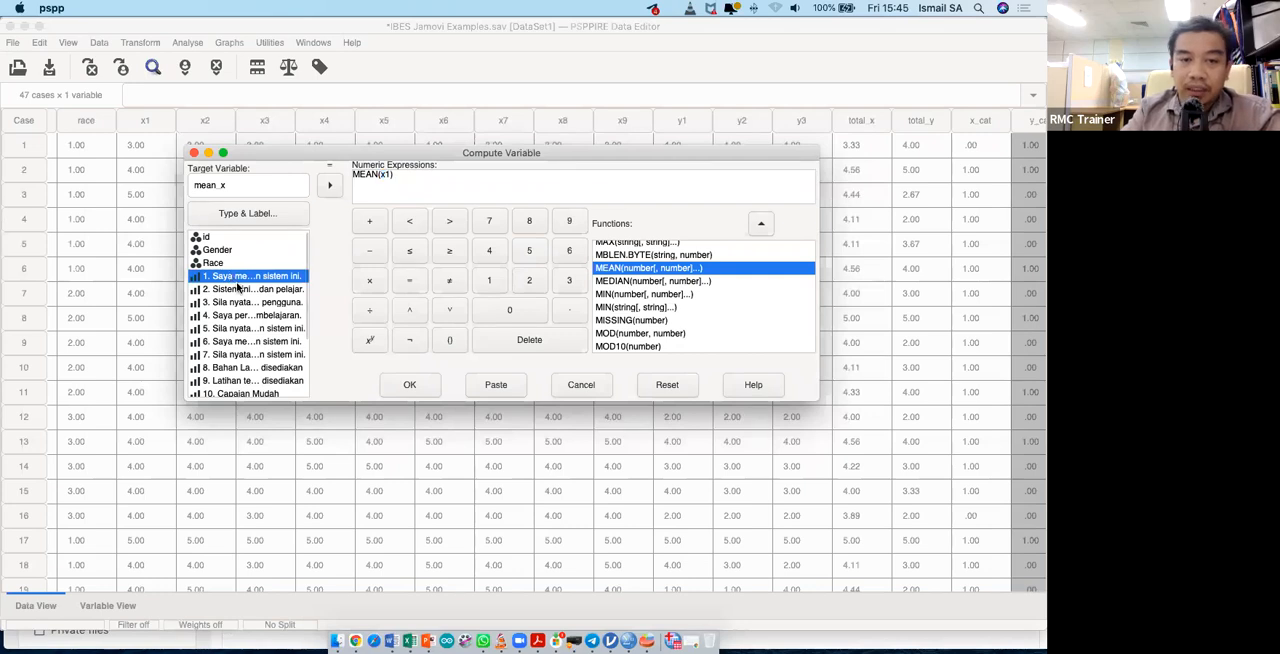
left_click_drag(237, 288, 238, 289)
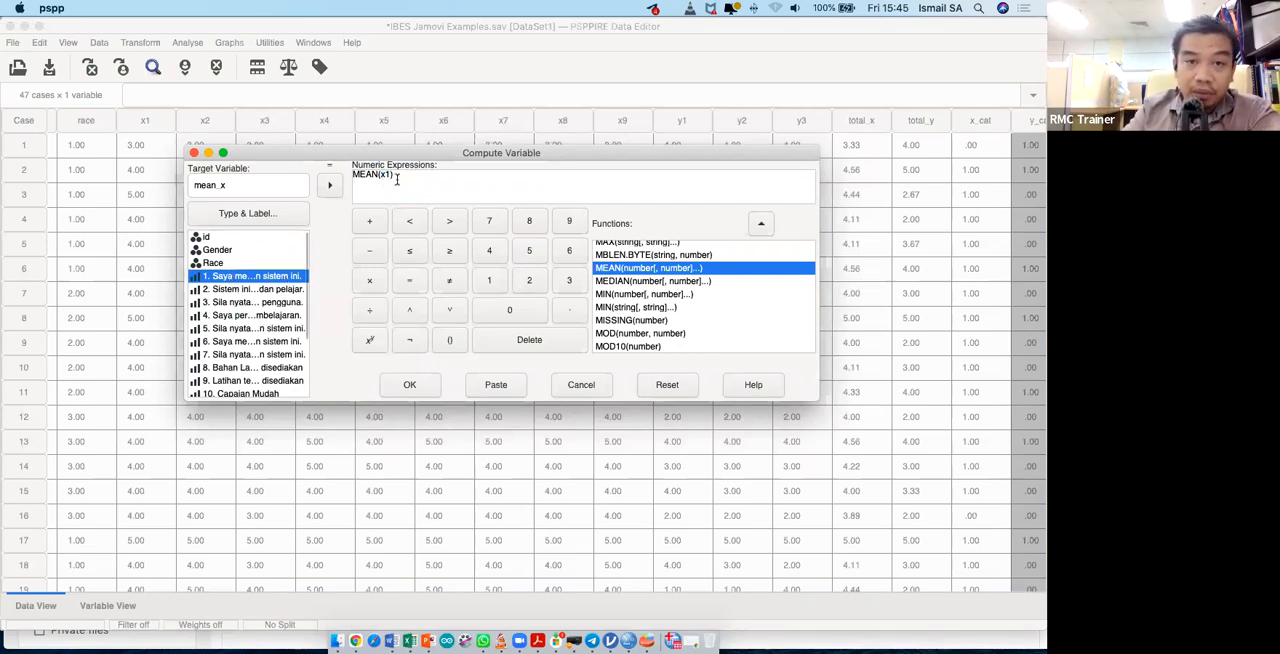
double_click(235, 291)
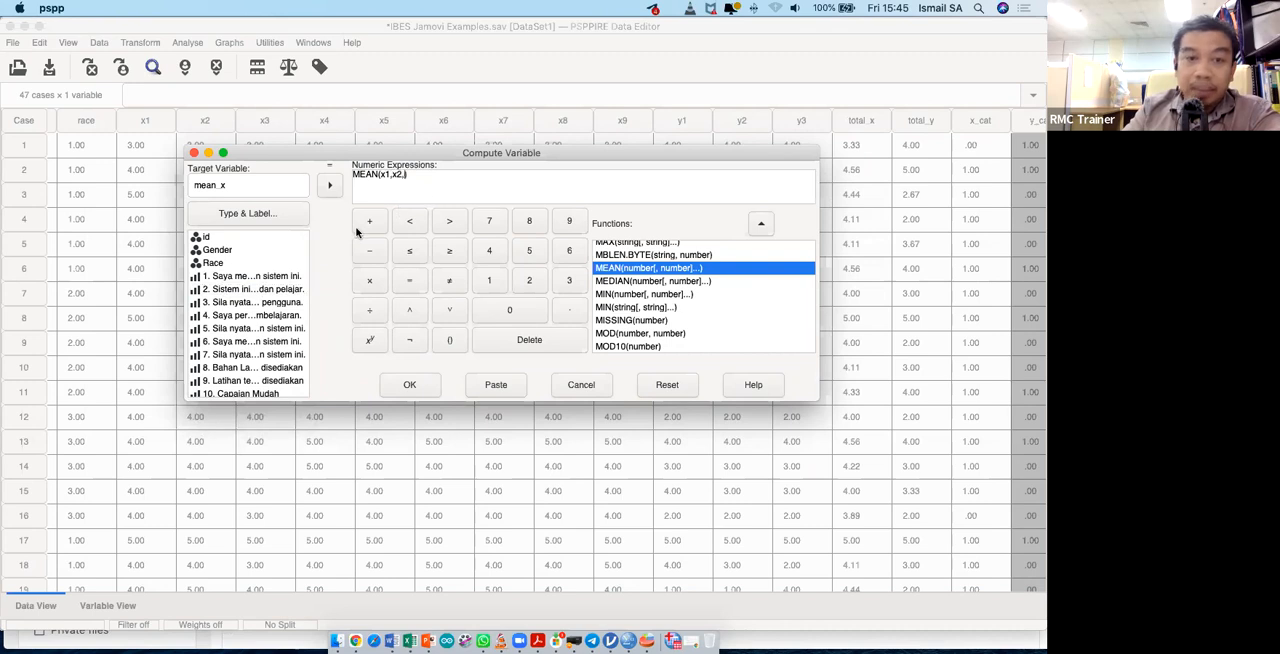
double_click(265, 302)
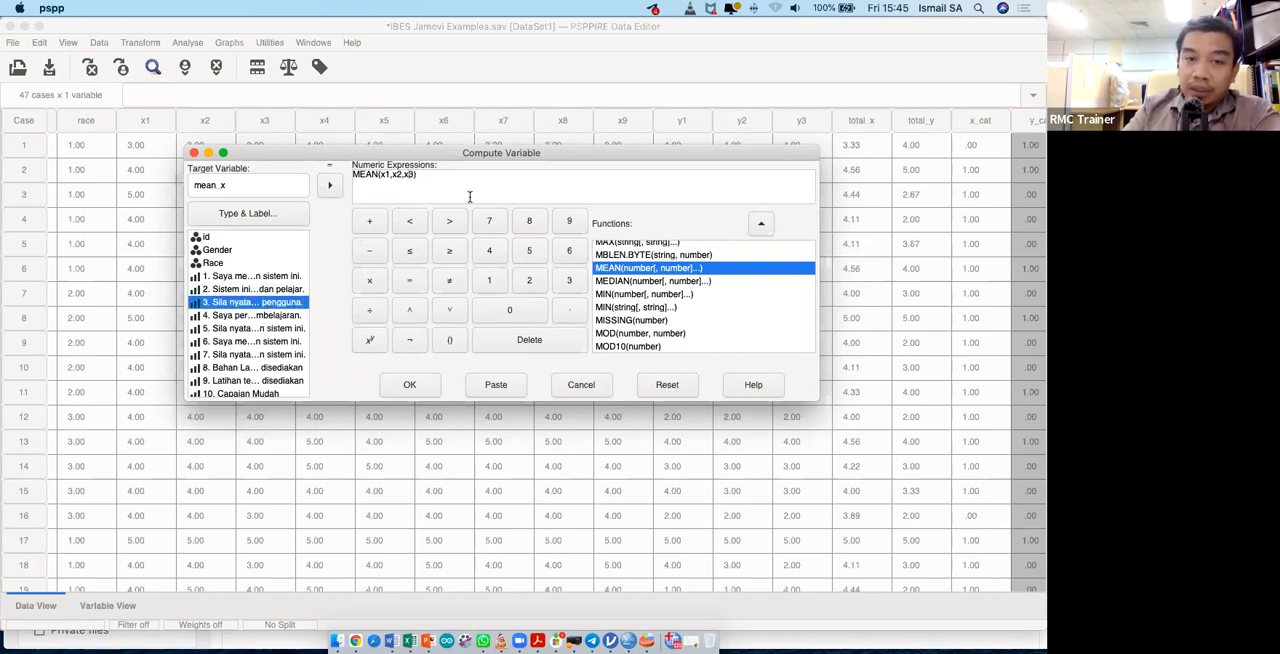
double_click(269, 316)
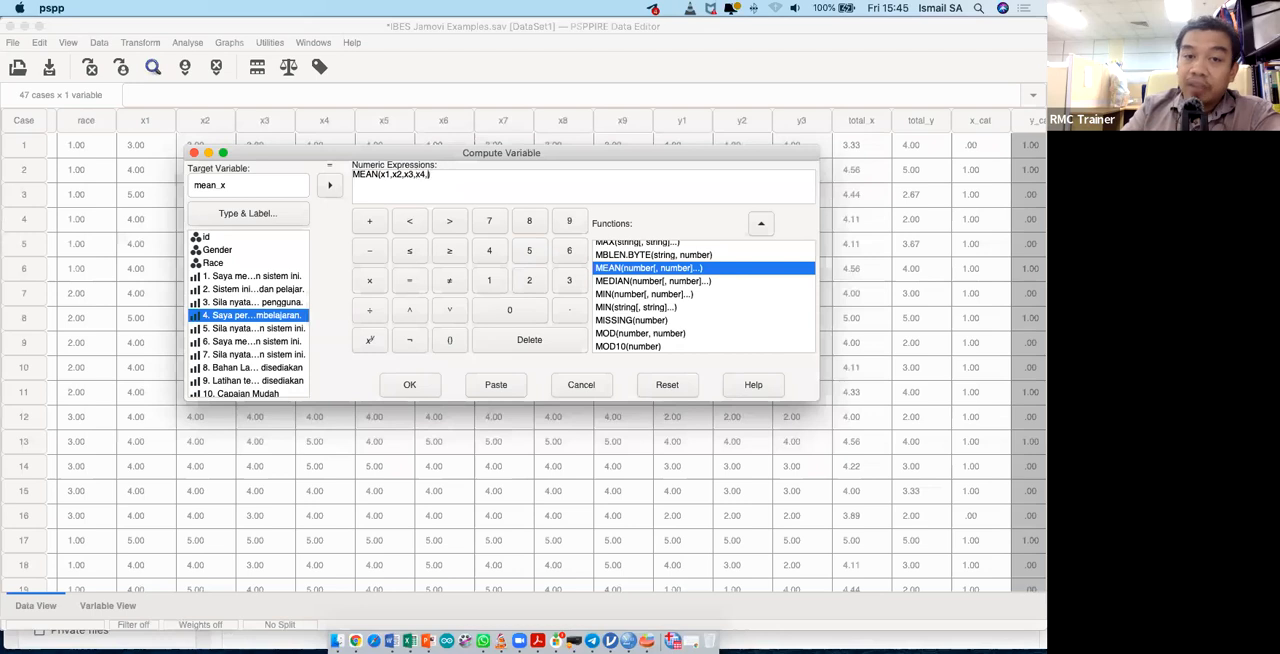
double_click(217, 334)
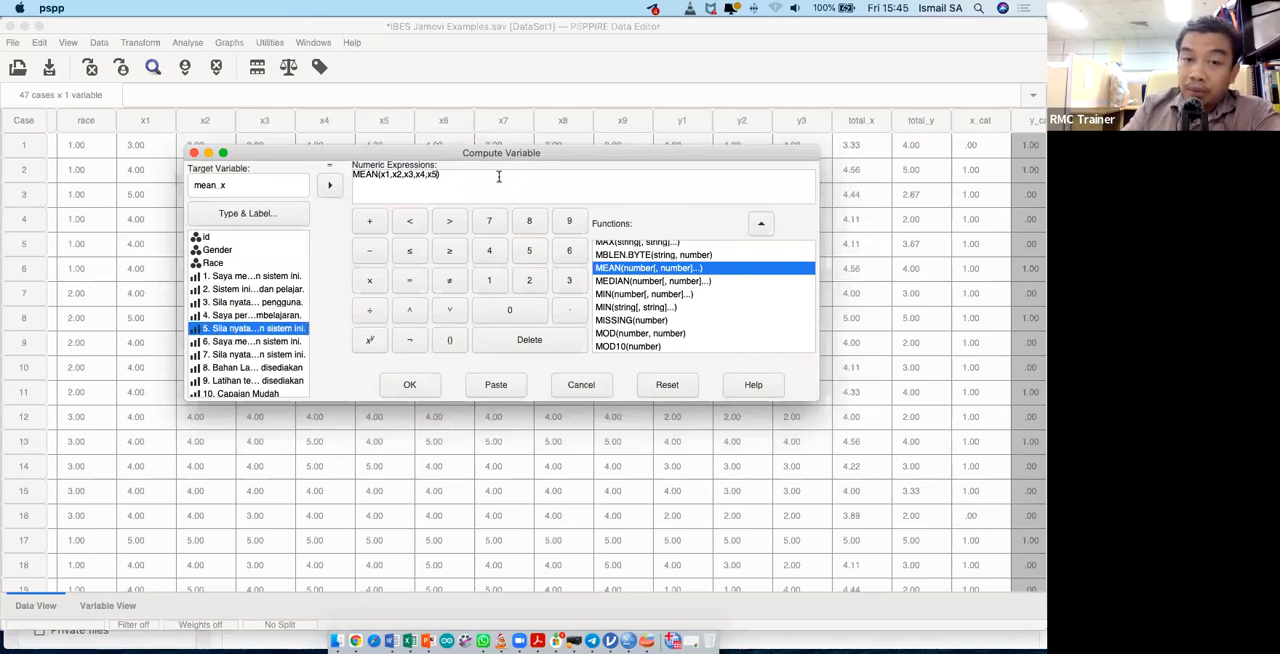
double_click(262, 341)
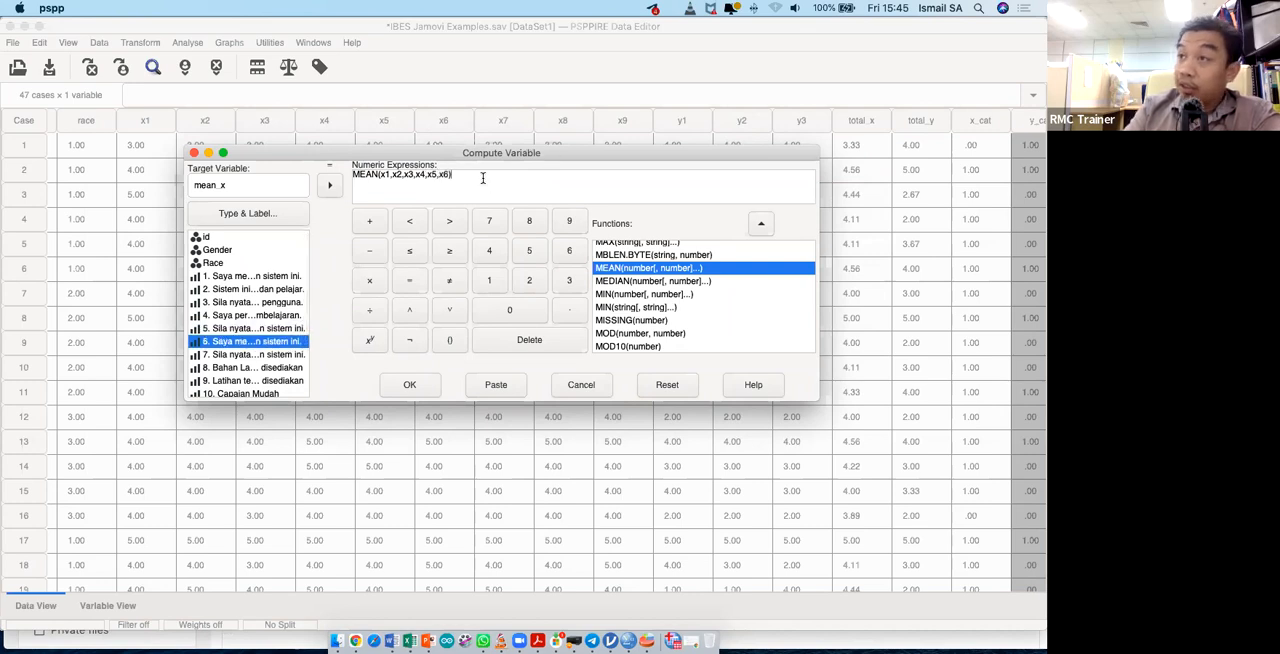
double_click(258, 356)
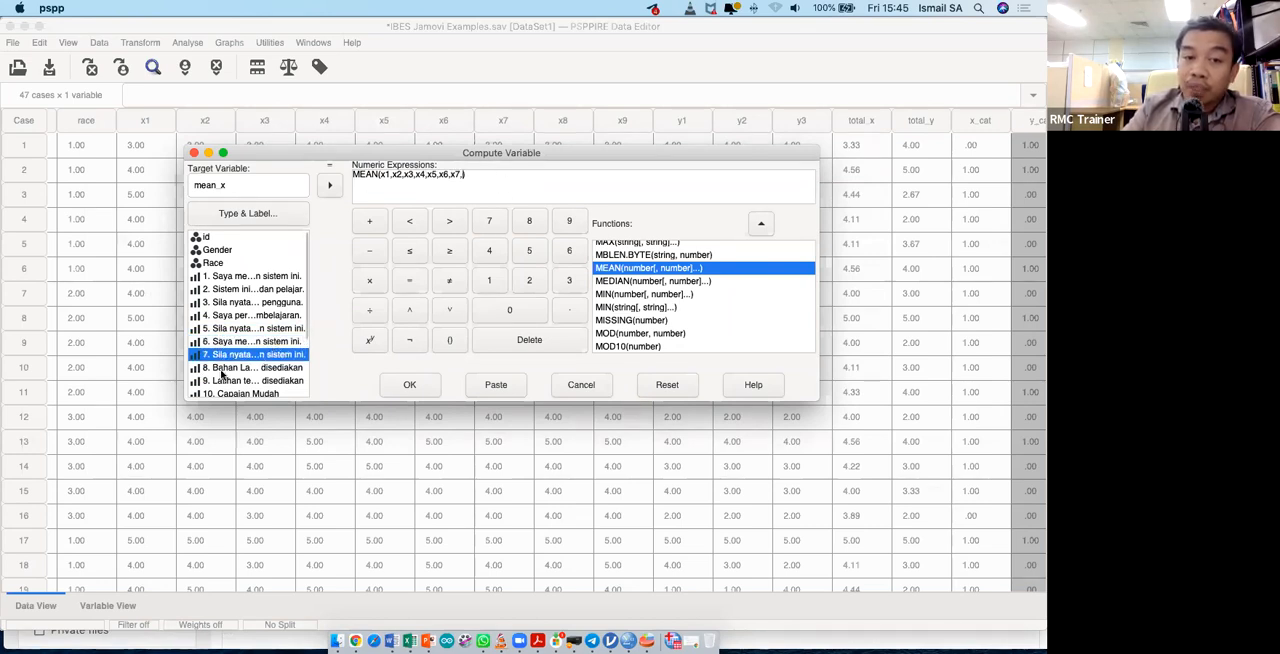
left_click(222, 369)
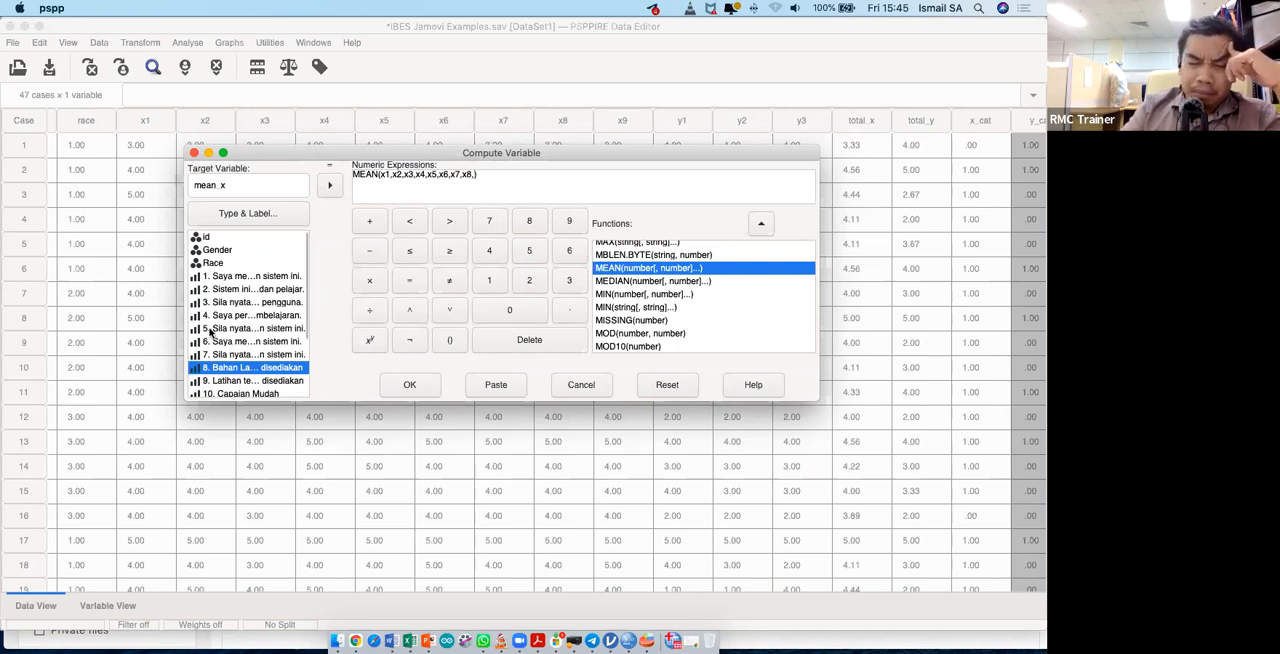
double_click(234, 381)
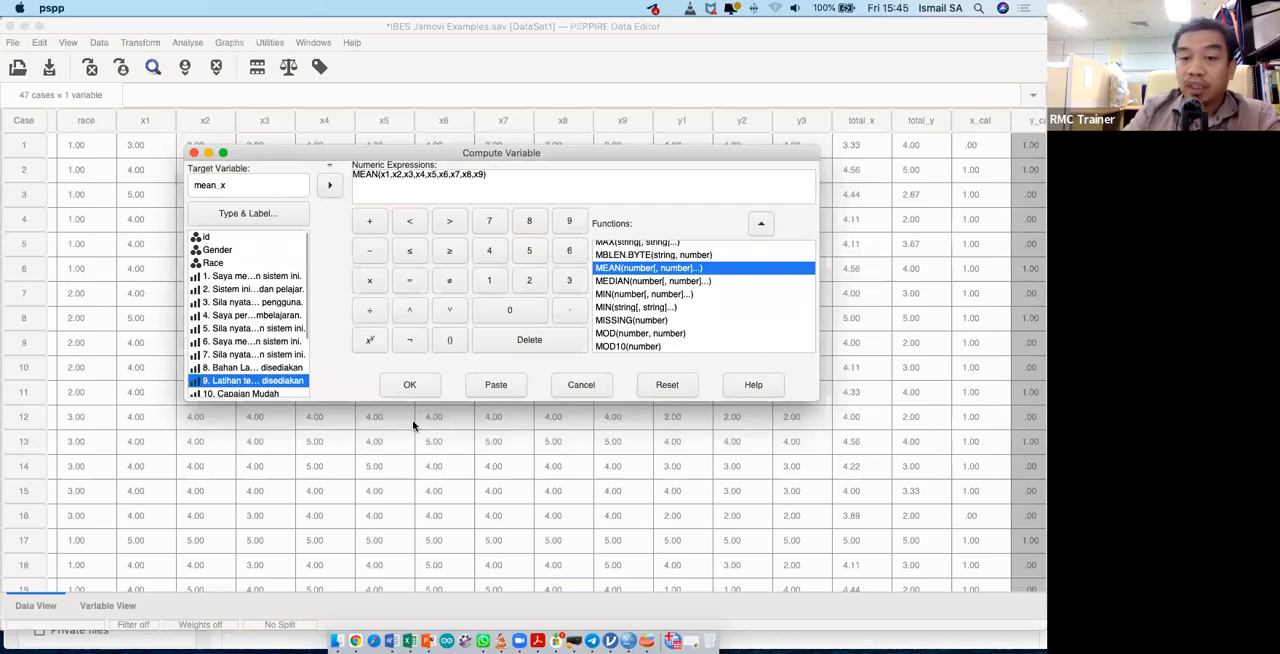
- Paste the mean_x computation as syntax and bring the PSPPIRE Syntax Editor to the front
left_click(509, 392)
key("ctrl+Up")
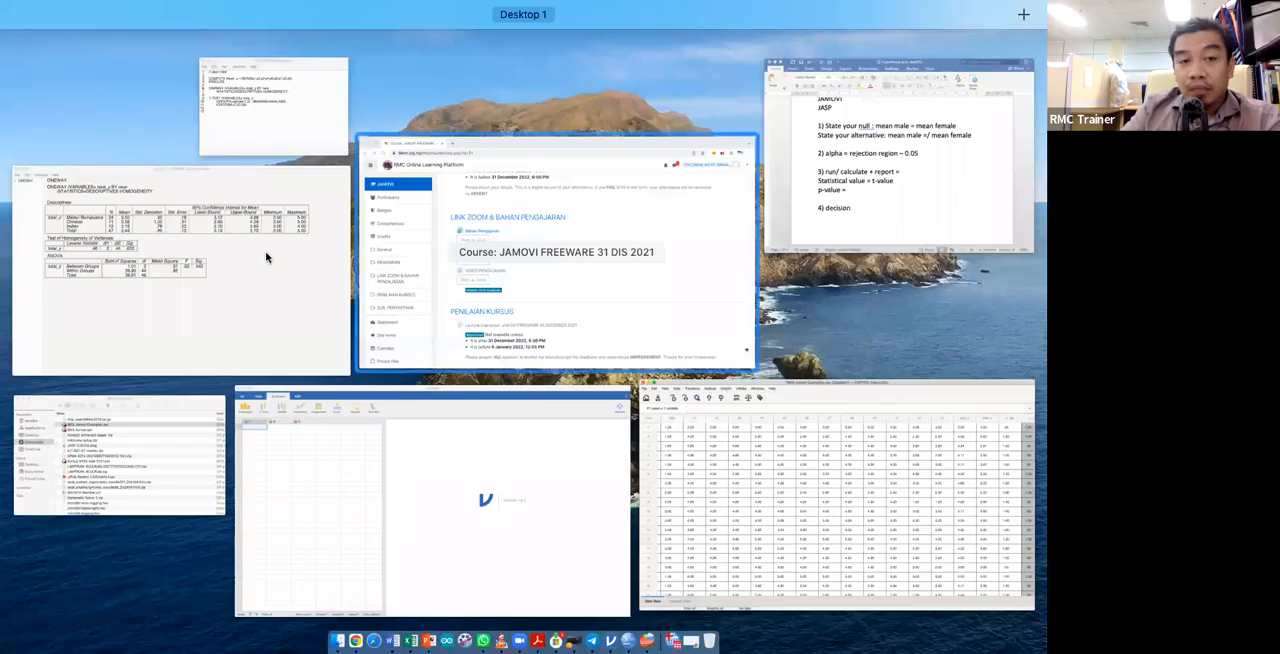
left_click(266, 120)
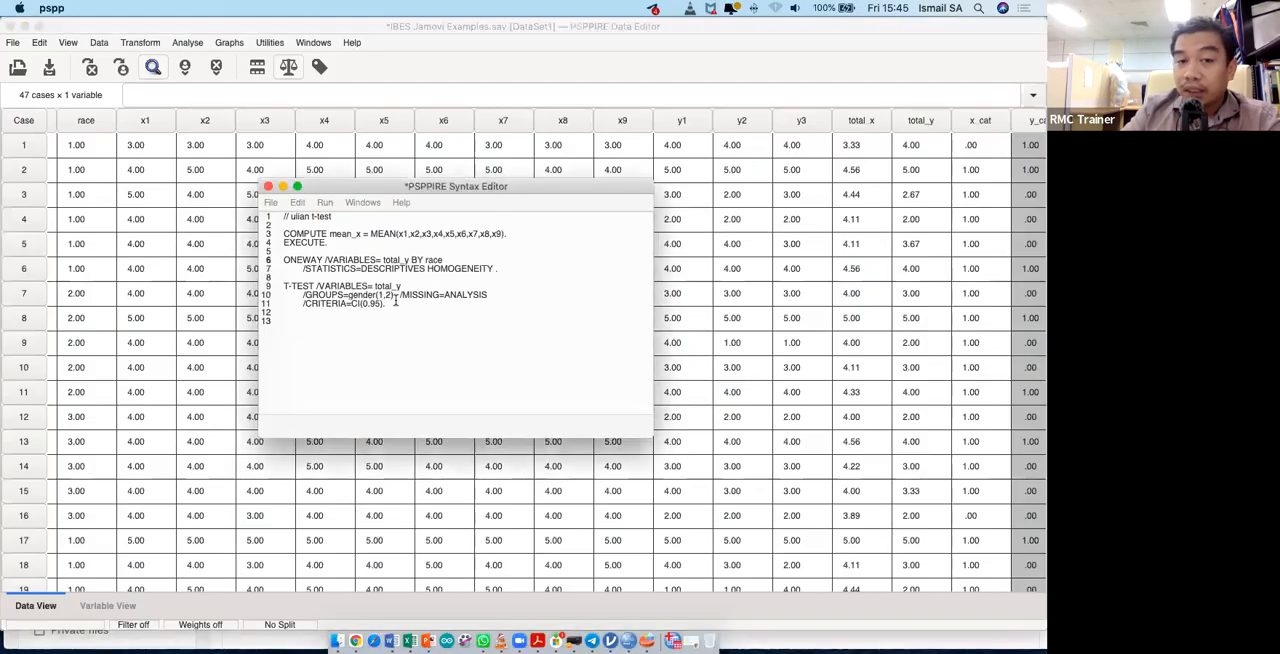
- Run only the COMPUTE mean_x and EXECUTE lines, and select the new mean_x column in the Data Editor
left_click_drag(328, 243, 280, 238)
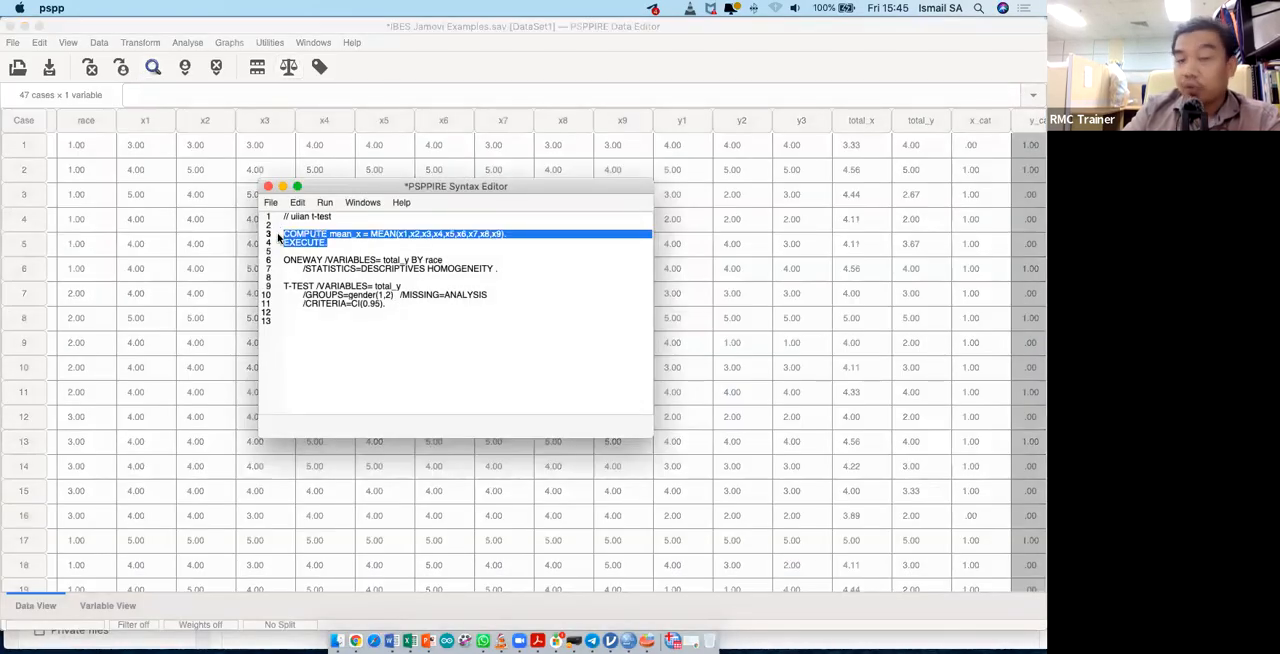
left_click(324, 203)
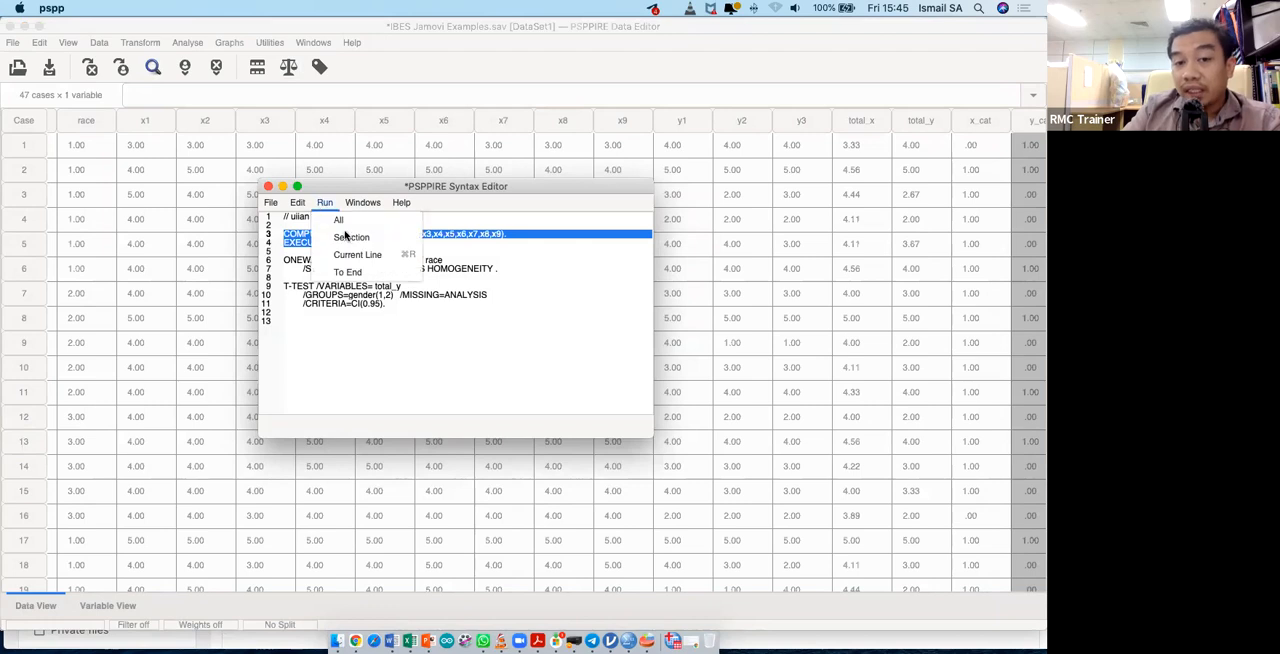
left_click(350, 237)
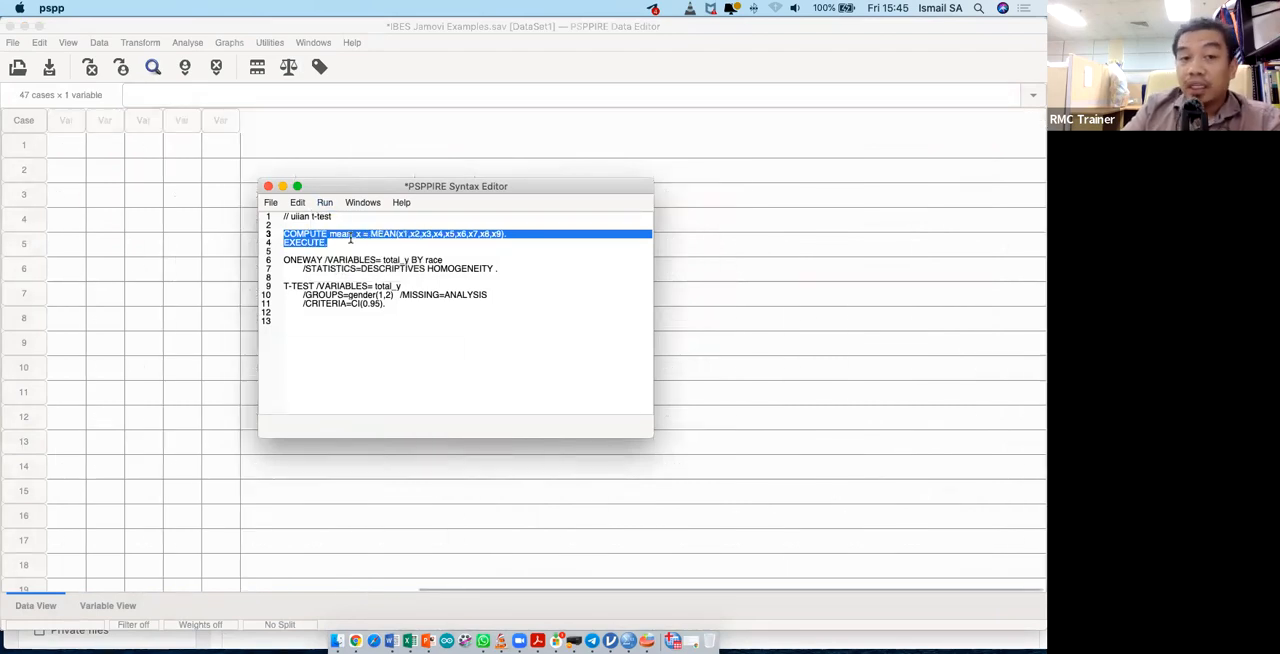
left_click(287, 155)
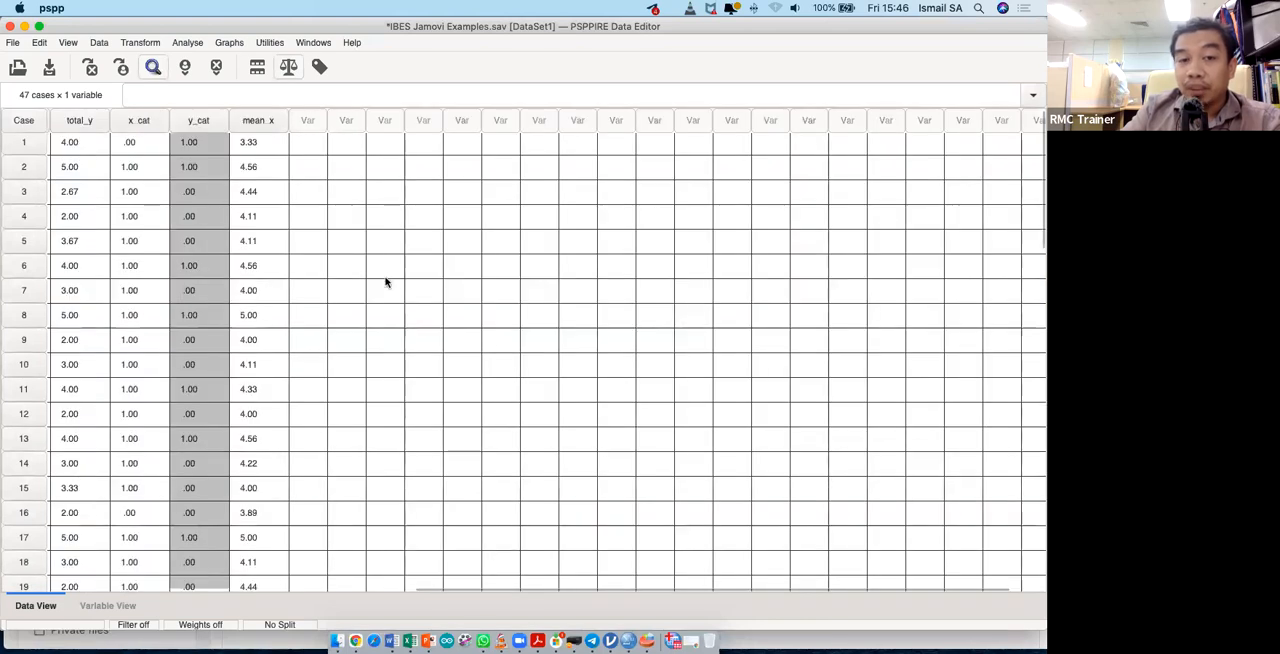
left_click(262, 121)
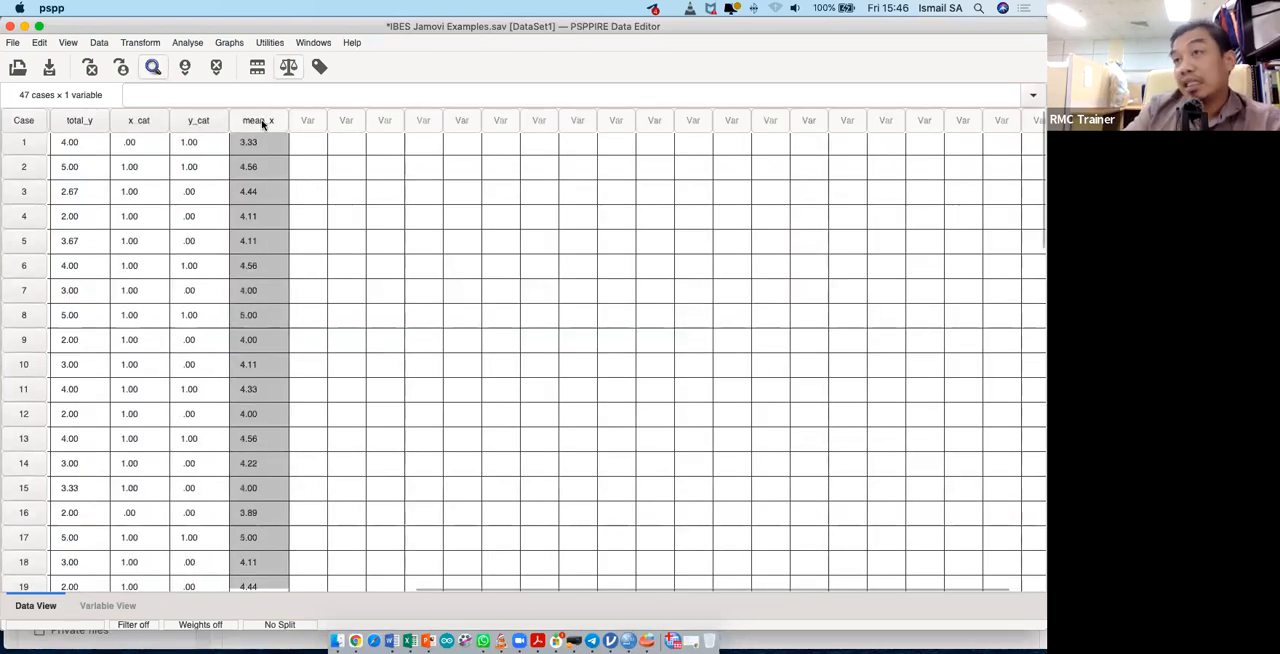
left_click(155, 44)
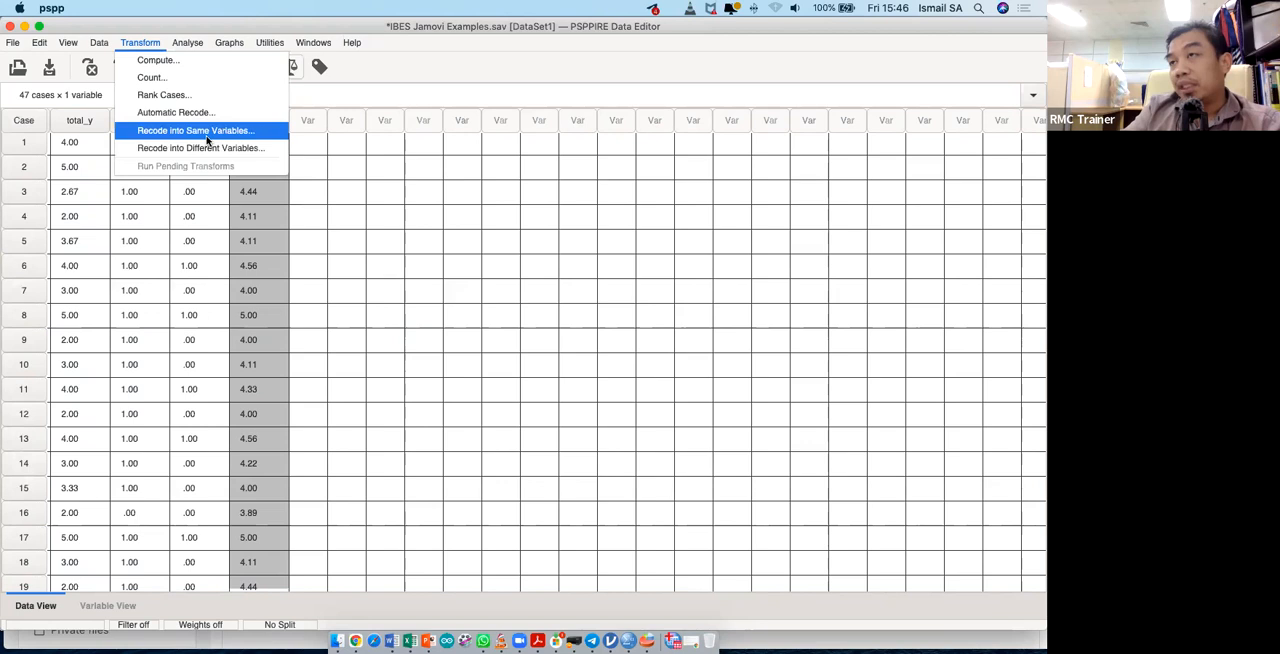
left_click(187, 42)
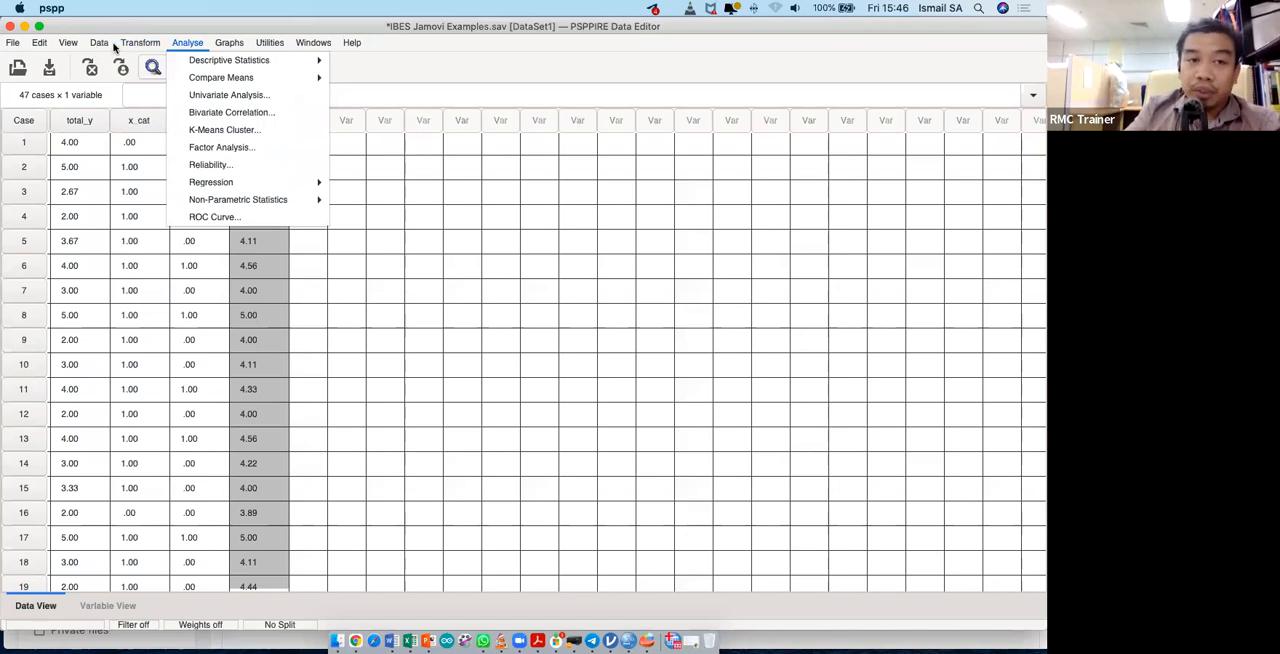
left_click(114, 47)
left_click(131, 44)
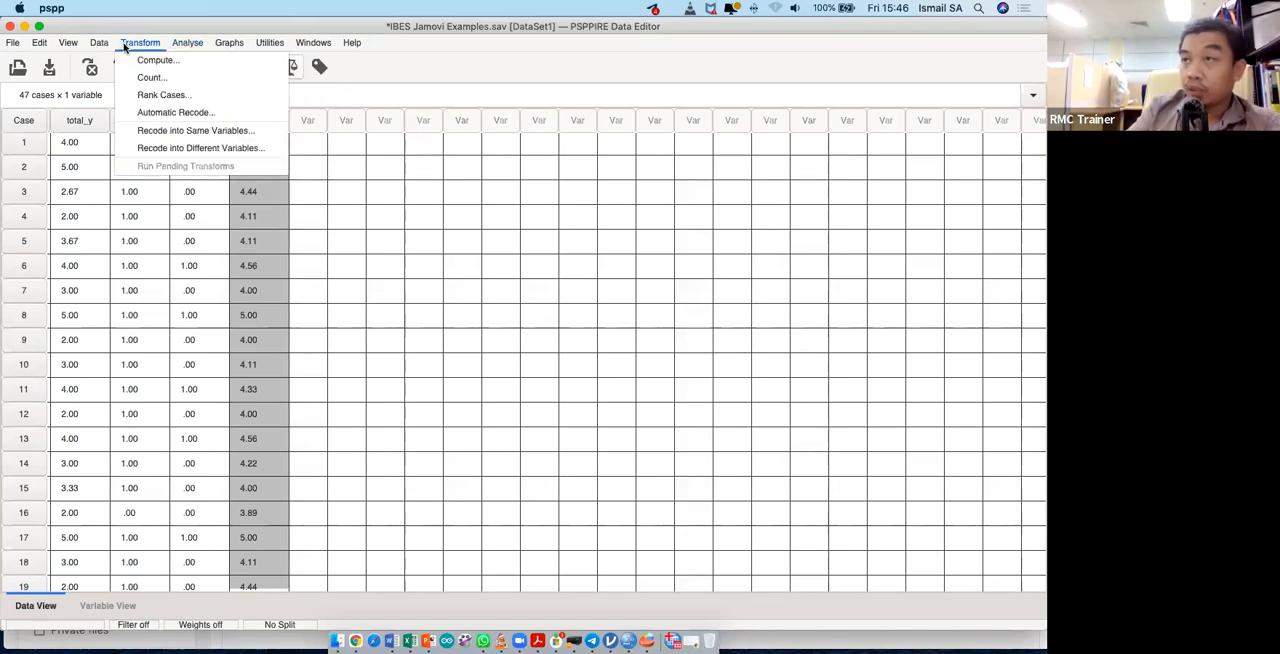
- Split the file by gender using the Compare groups option, with the file sorted by the grouping variable
mouse_move(96, 46)
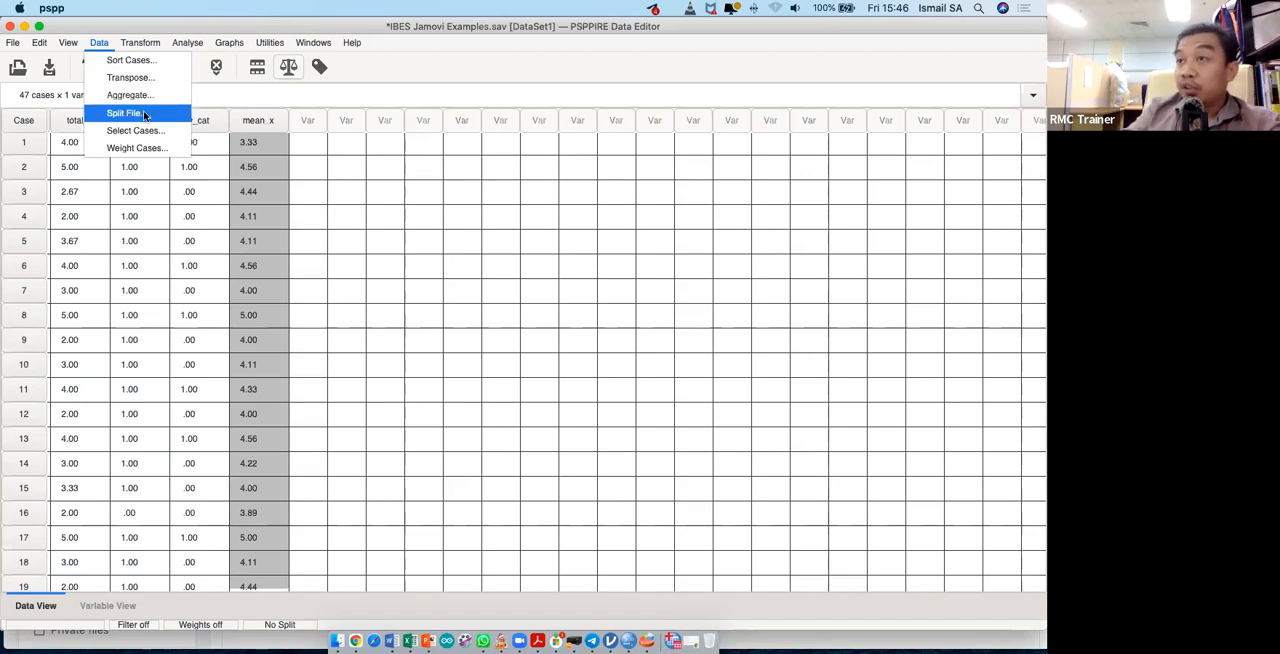
left_click(144, 113)
left_click(141, 65)
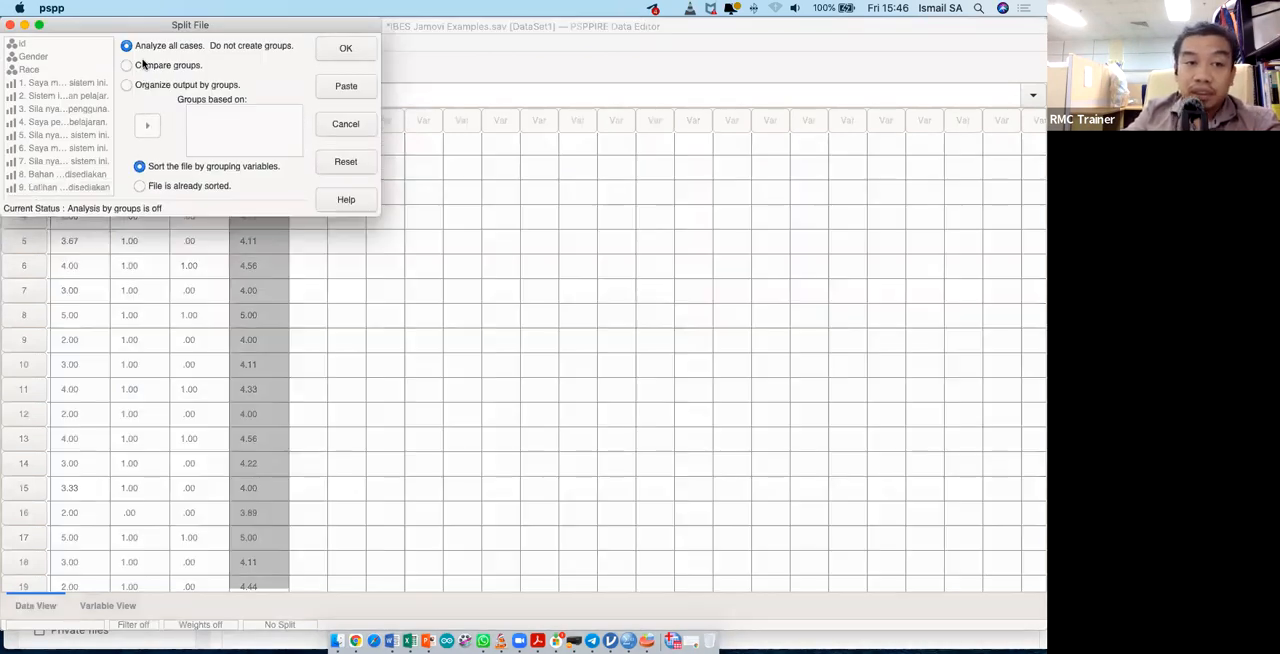
left_click(38, 58)
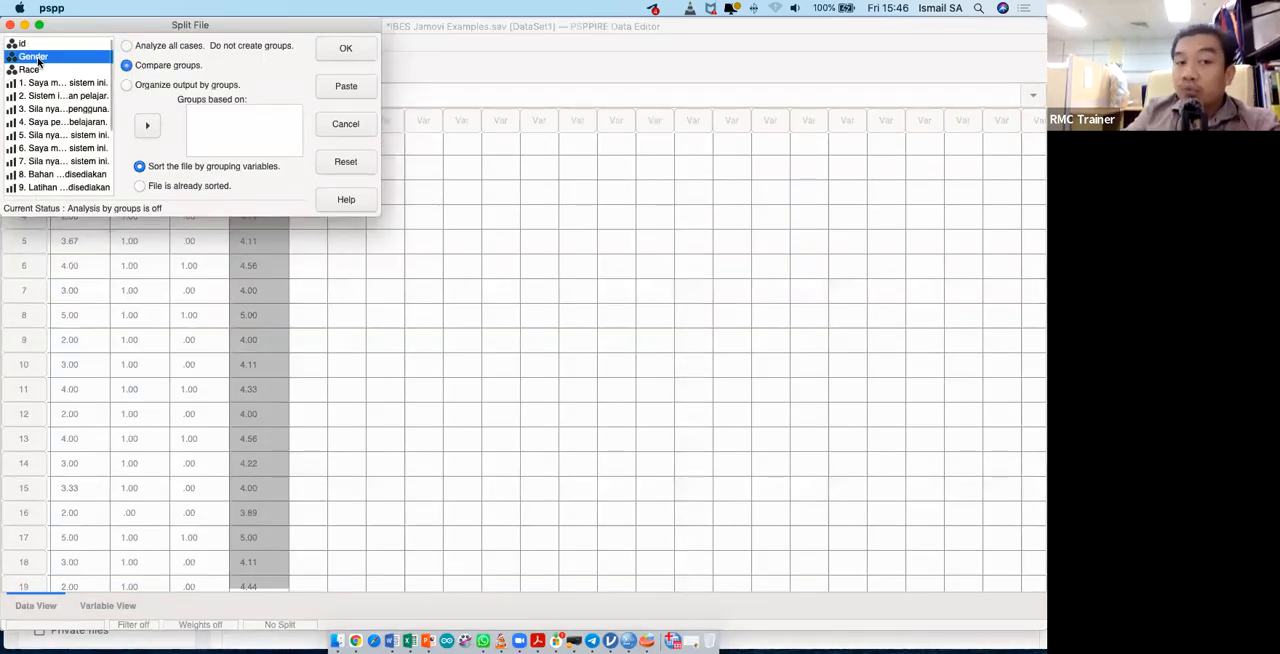
left_click(148, 127)
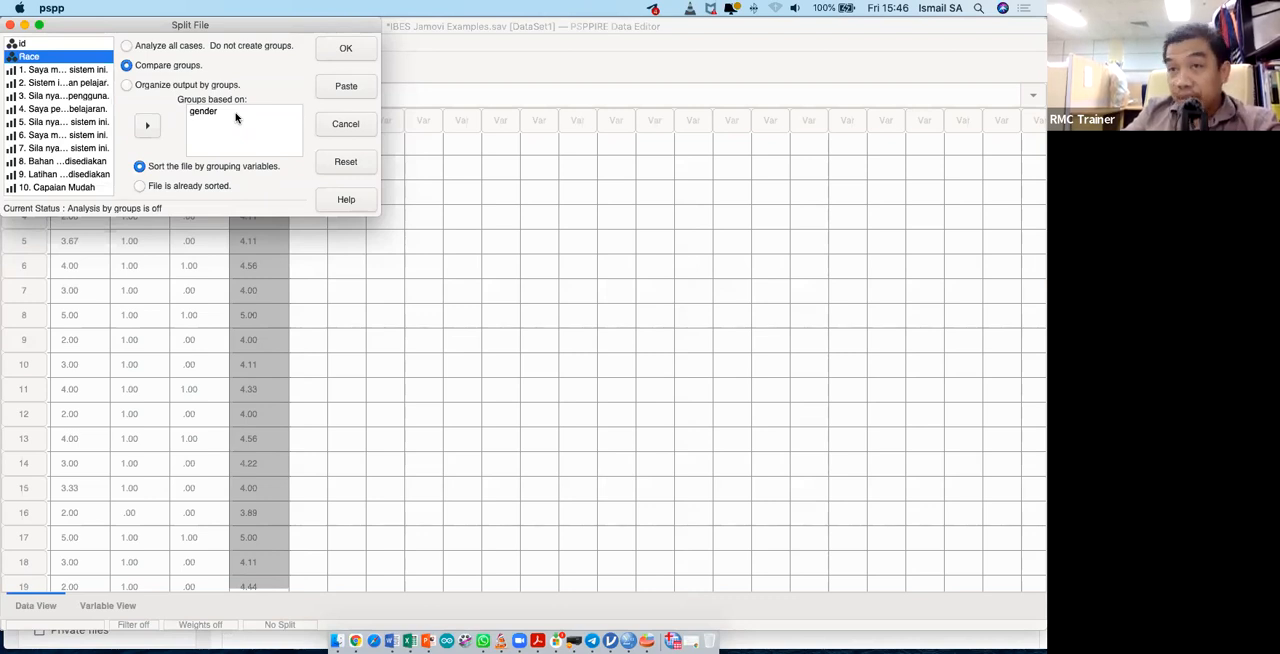
left_click(344, 50)
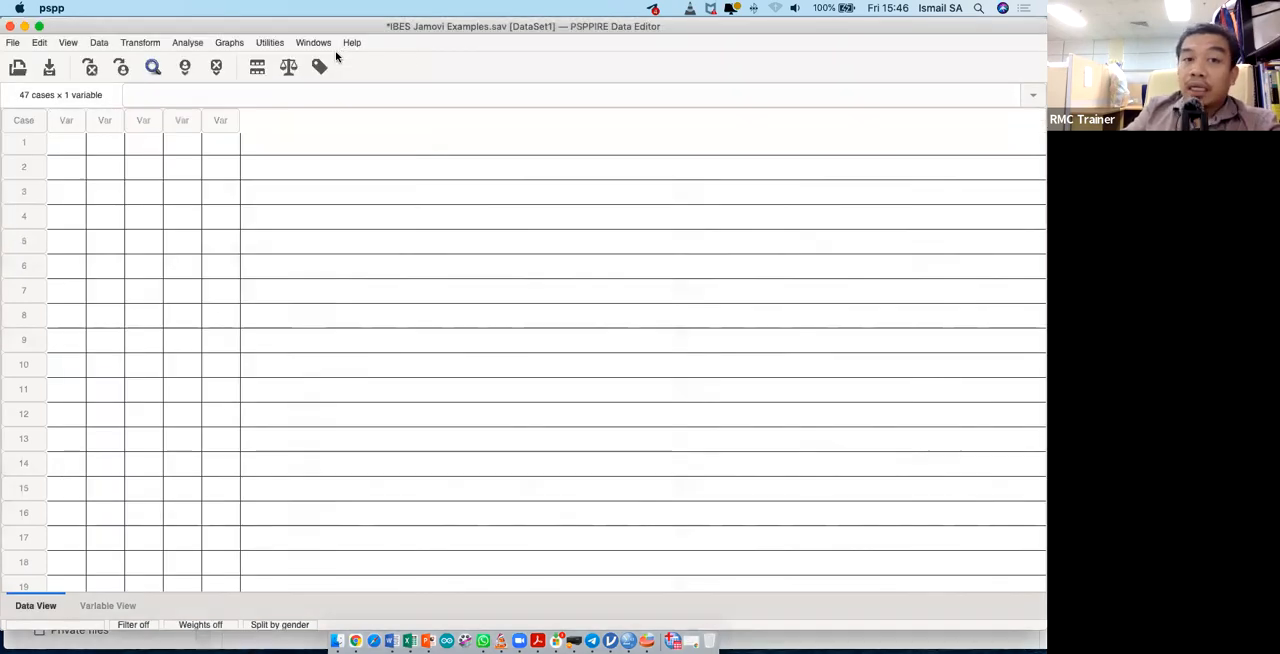
- Run the One-Way ANOVA of total_y by race on the split file and review each gender's results in the Output Viewer
left_click(186, 43)
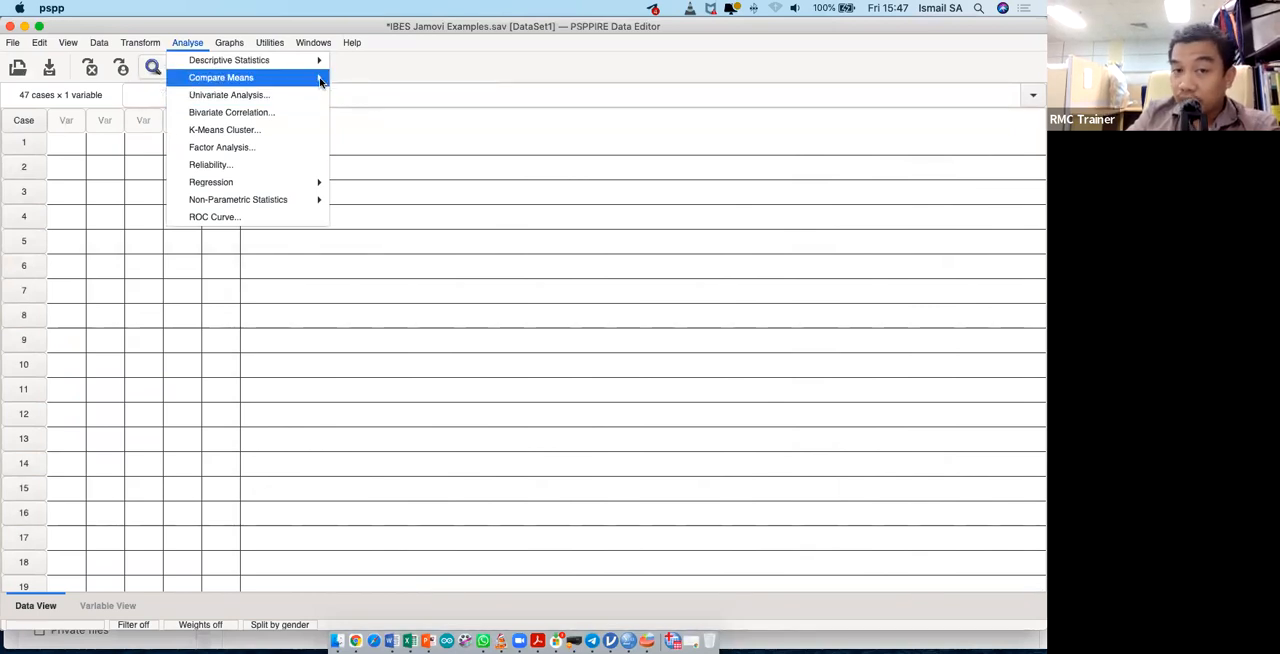
mouse_move(320, 80)
left_click(422, 149)
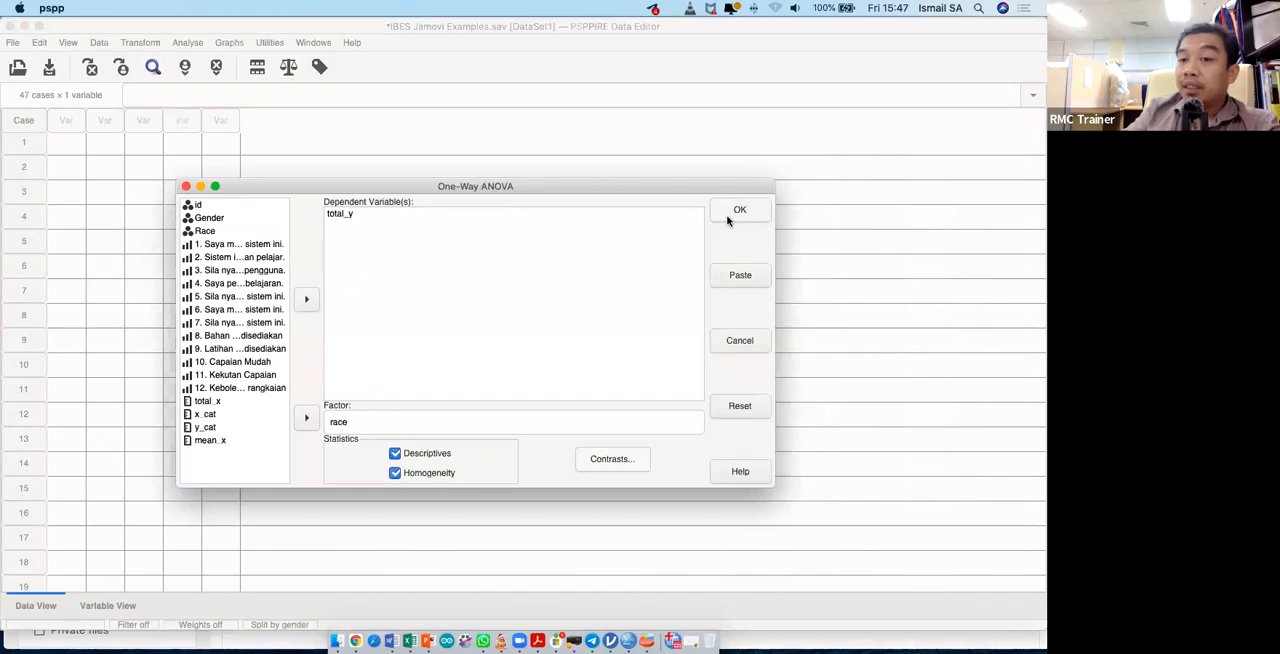
left_click(728, 217)
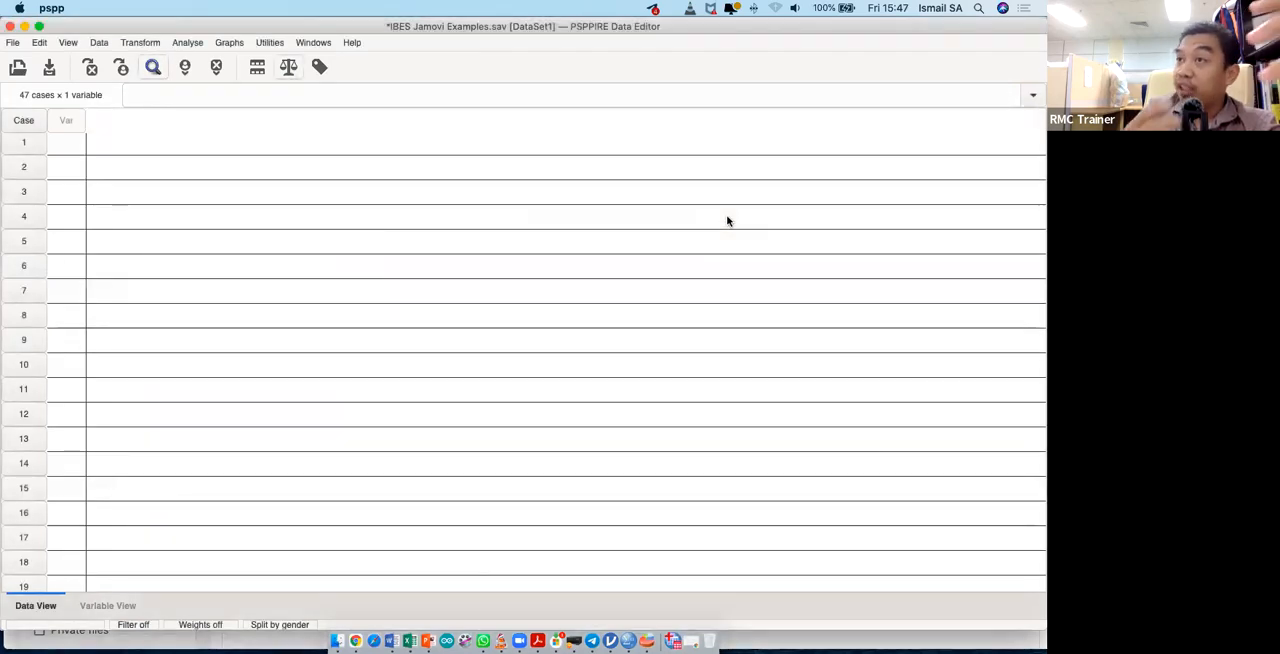
key("ctrl+Up")
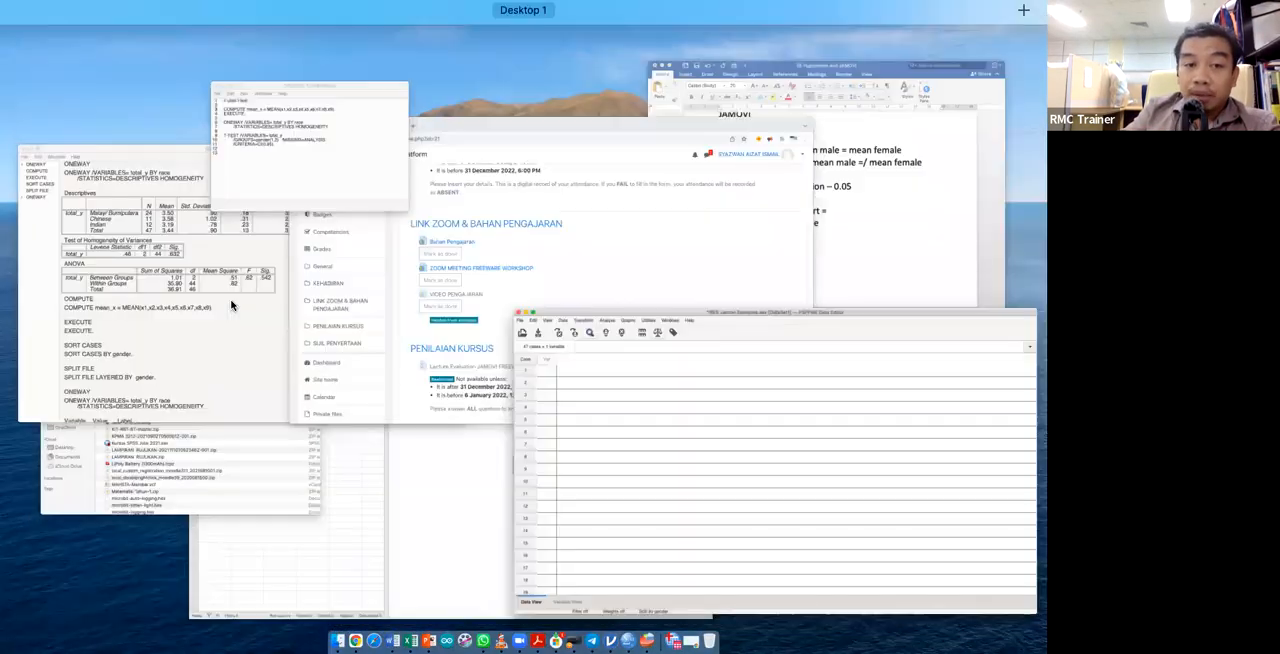
scroll(450, 421, "down", 6)
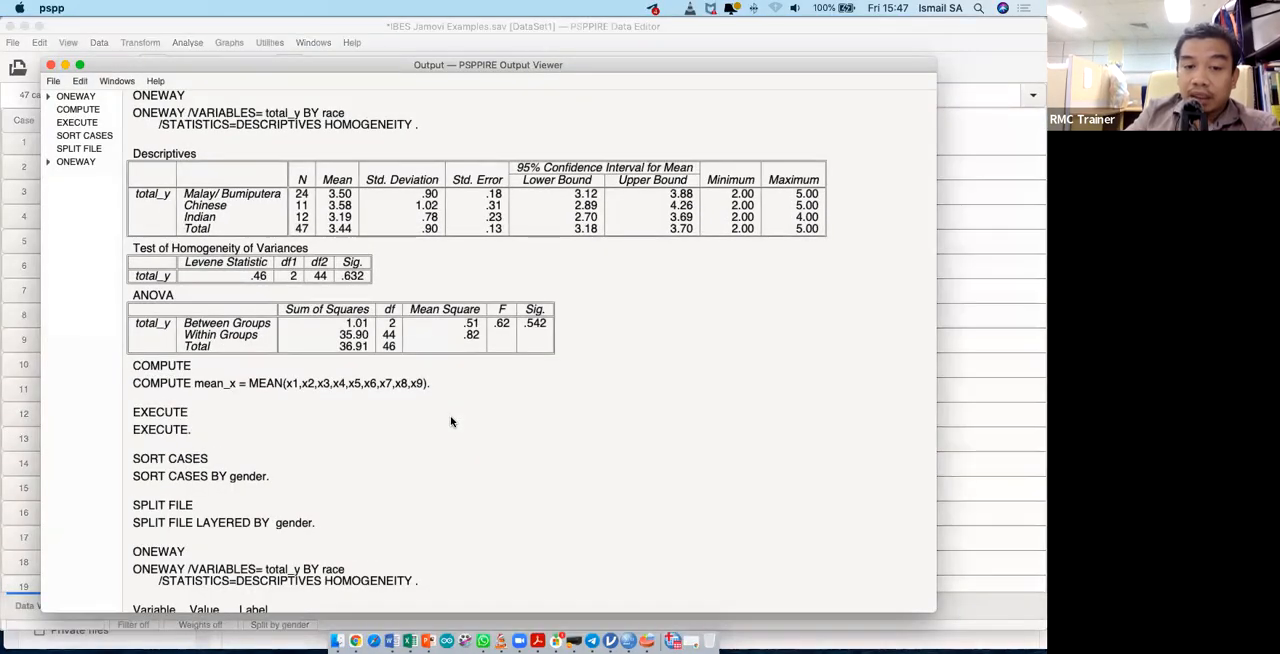
scroll(450, 421, "down", 3)
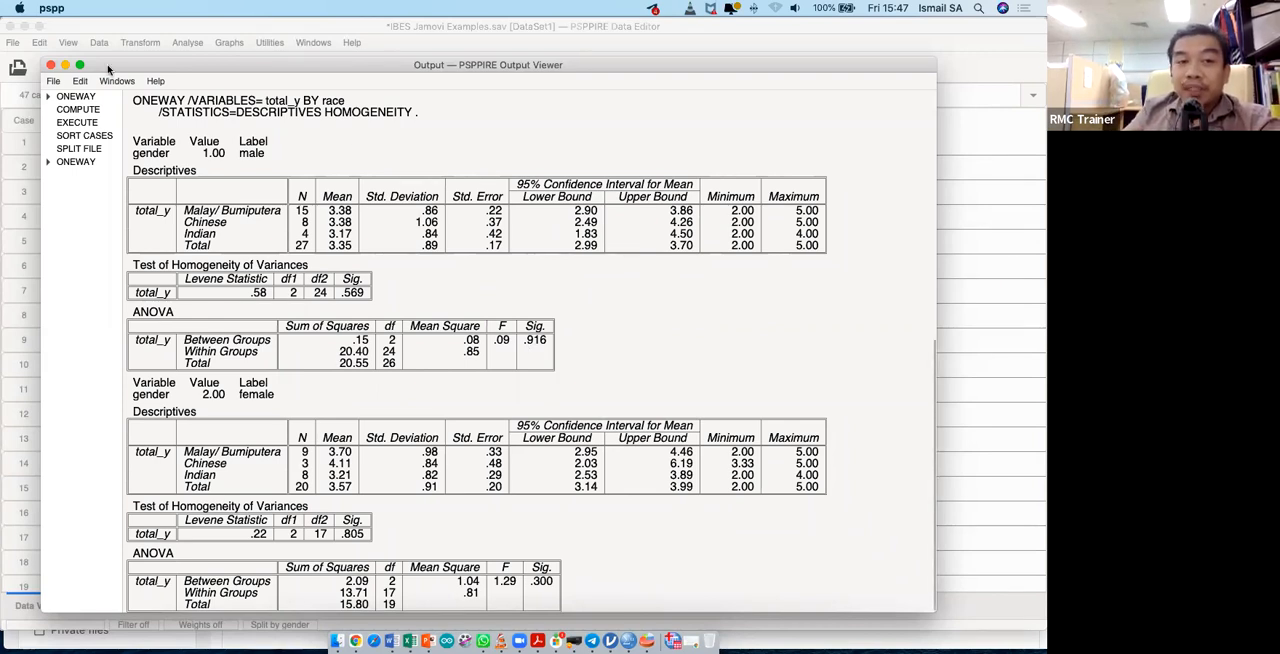
left_click(980, 149)
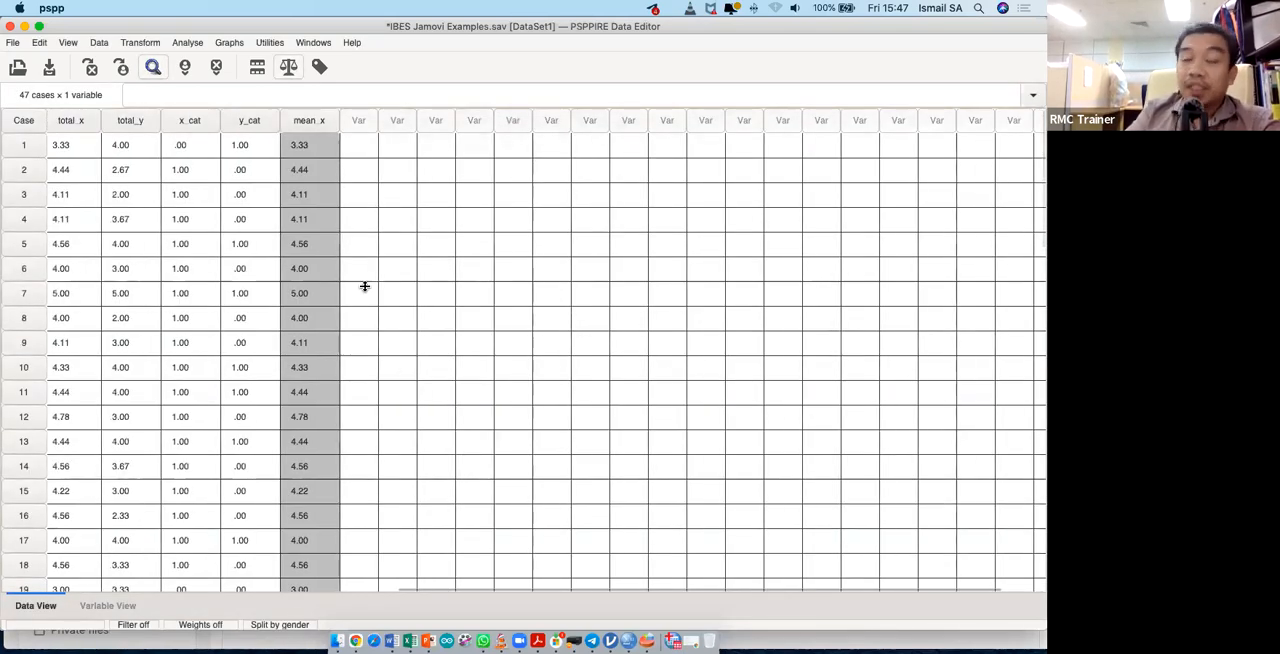
- Set up a Reliability analysis with the nine items x1 to x9 as the scale items
left_click(140, 42)
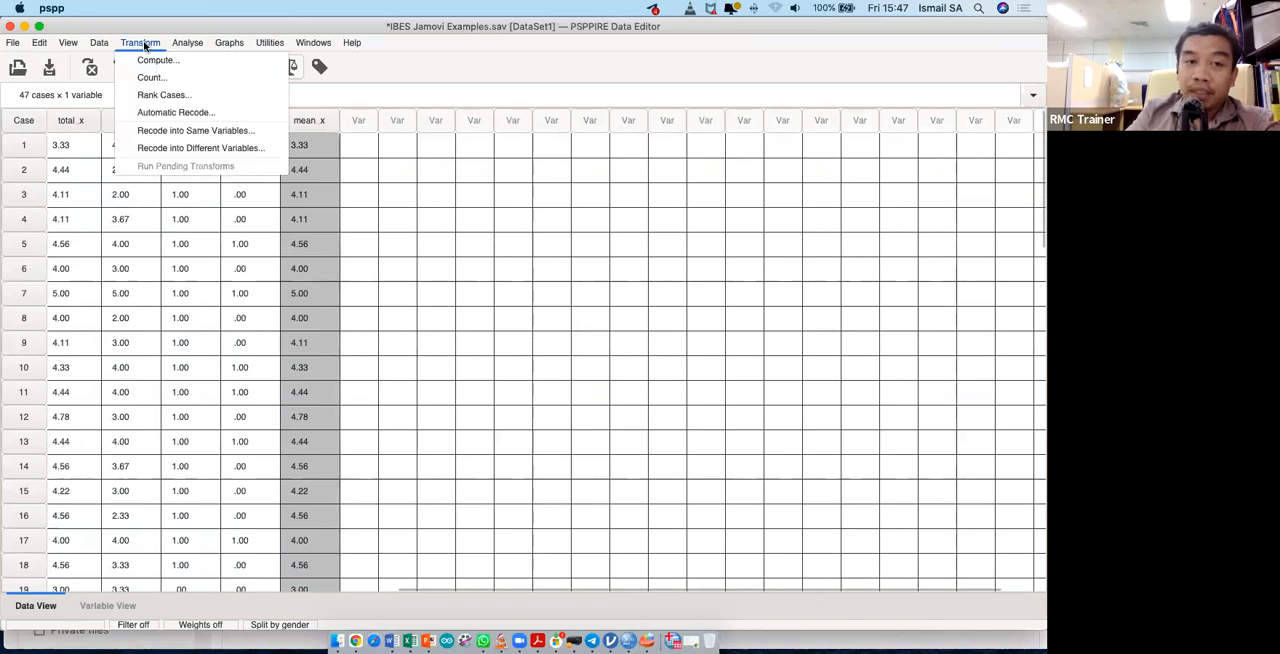
mouse_move(183, 46)
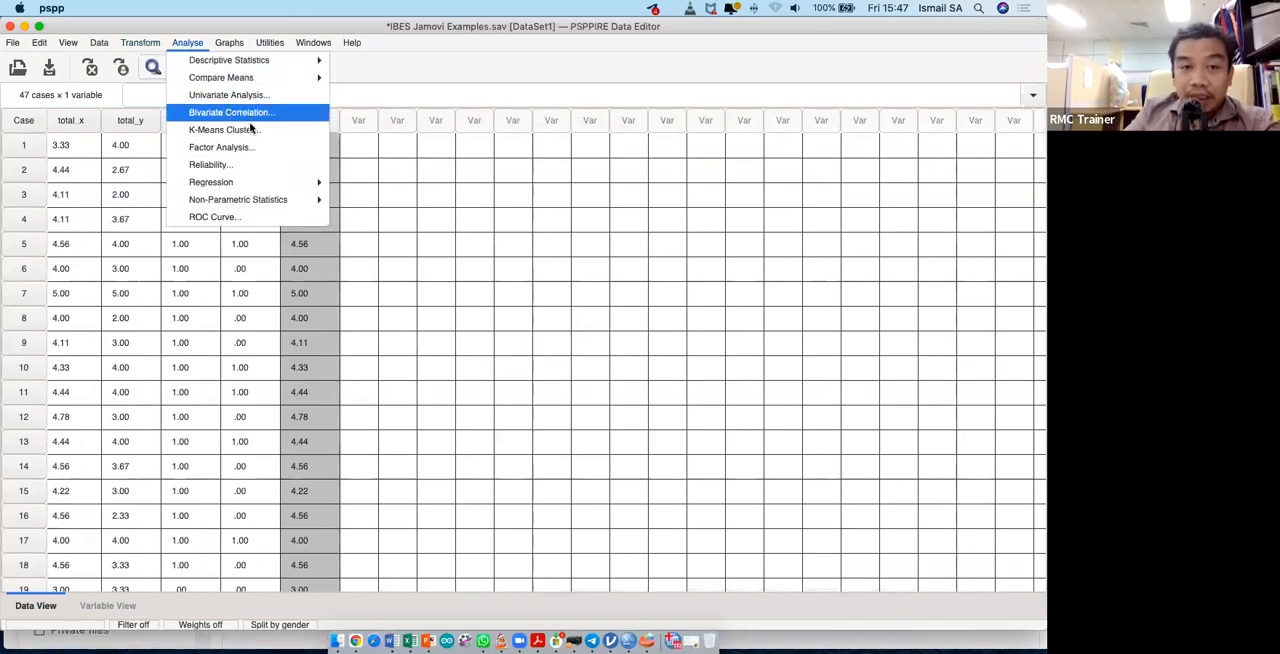
left_click(281, 172)
left_click(280, 175)
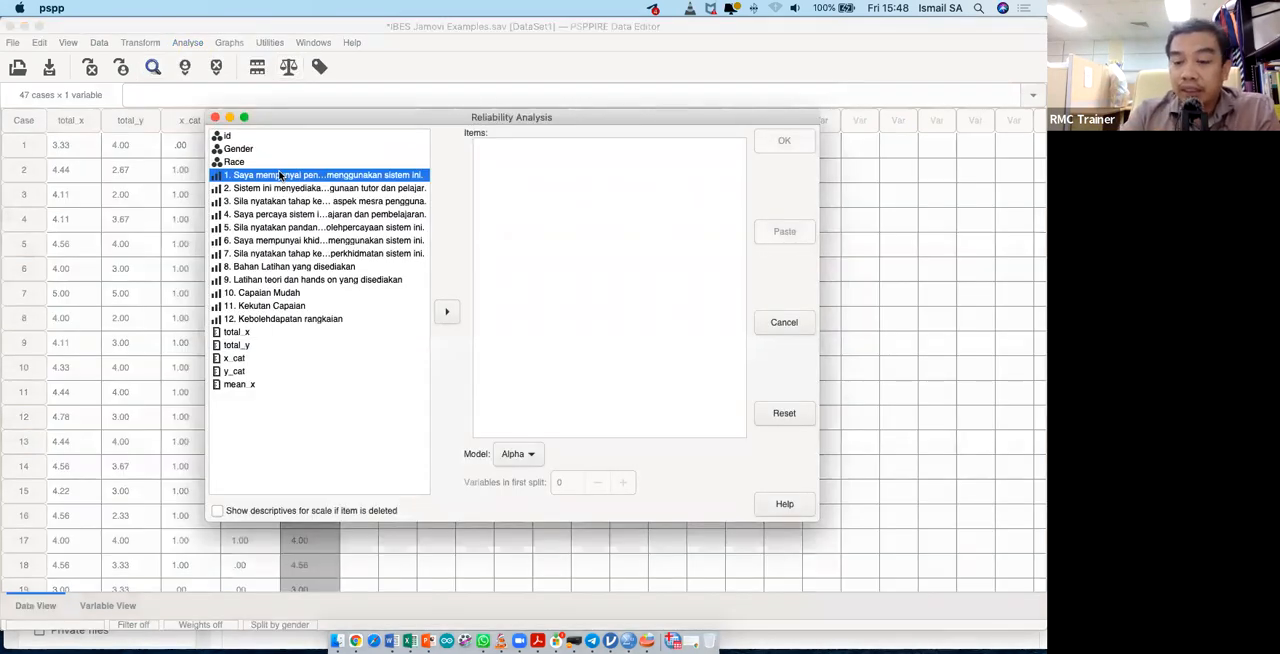
key("shift+Down")
key("shift+Down")
key("shift+Down")
key("shift+Down")
key("shift+Down")
key("shift+Down")
key("shift+Down")
key("shift+Down")
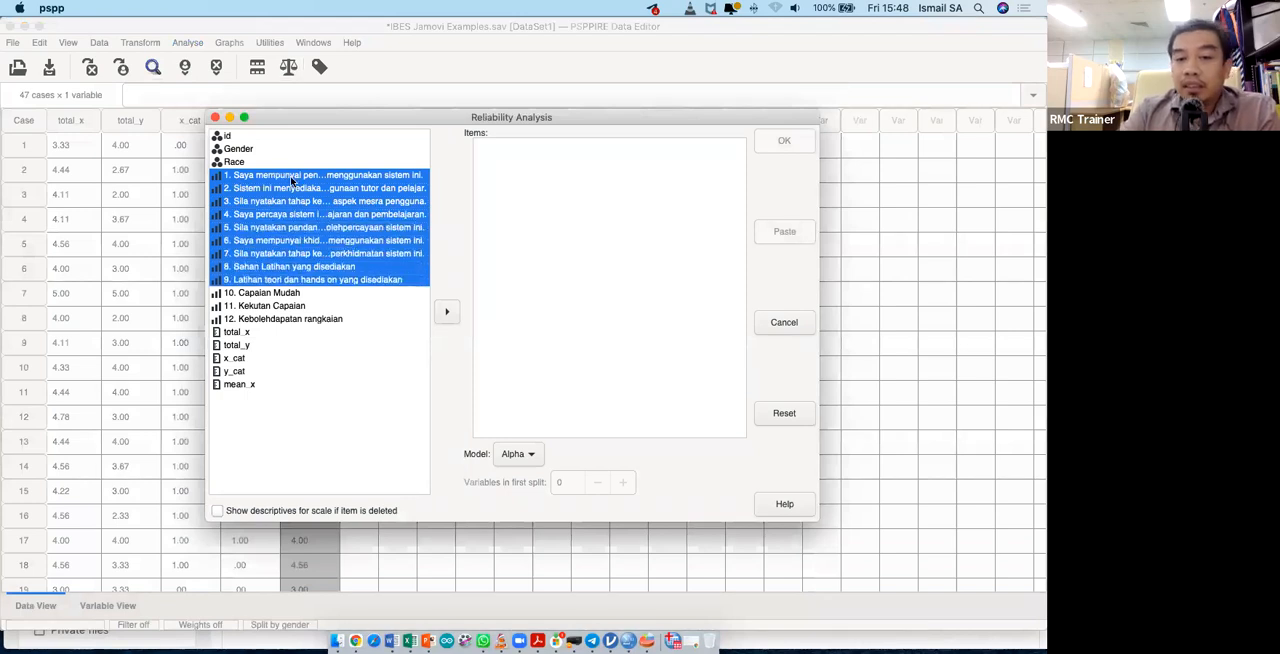
left_click(446, 312)
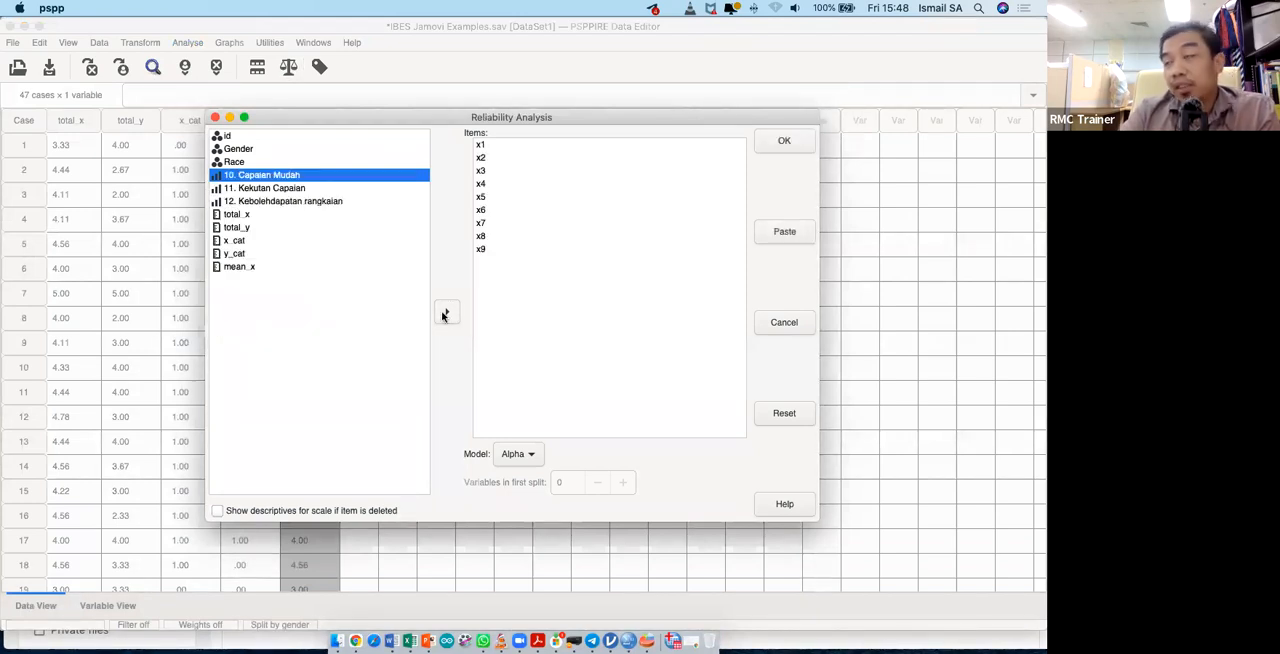
- Paste the reliability analysis as syntax and bring the PSPPIRE Syntax Editor to the front
left_click(783, 234)
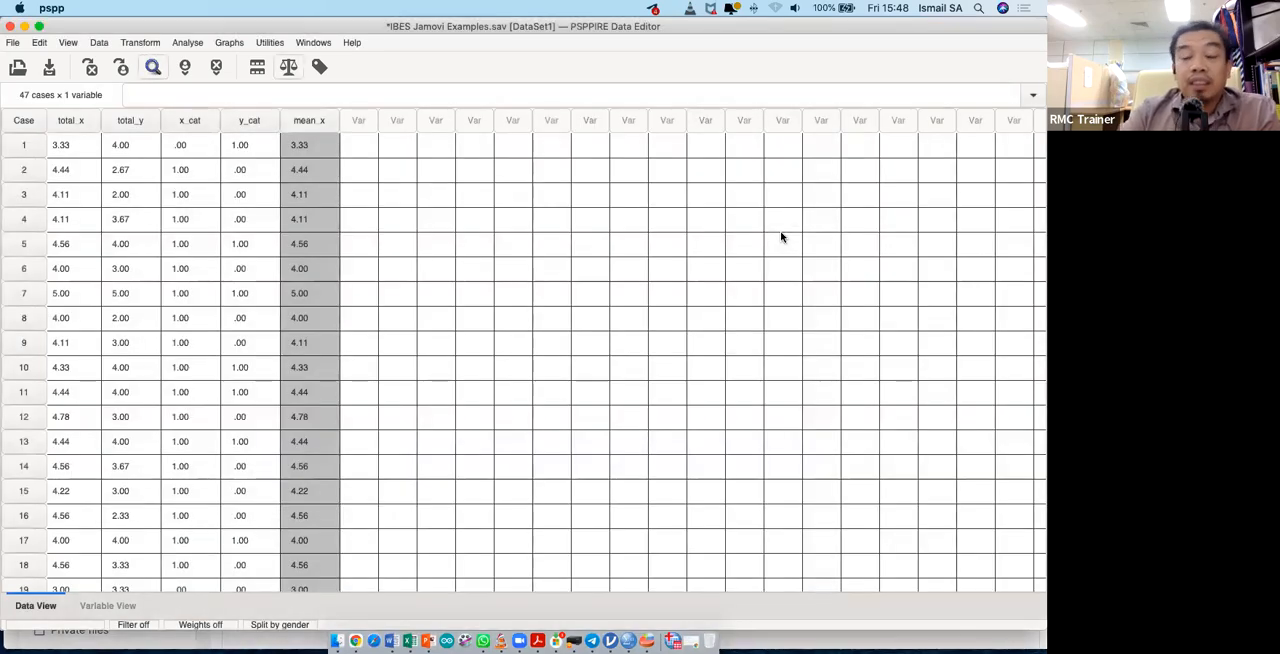
key("ctrl+Up")
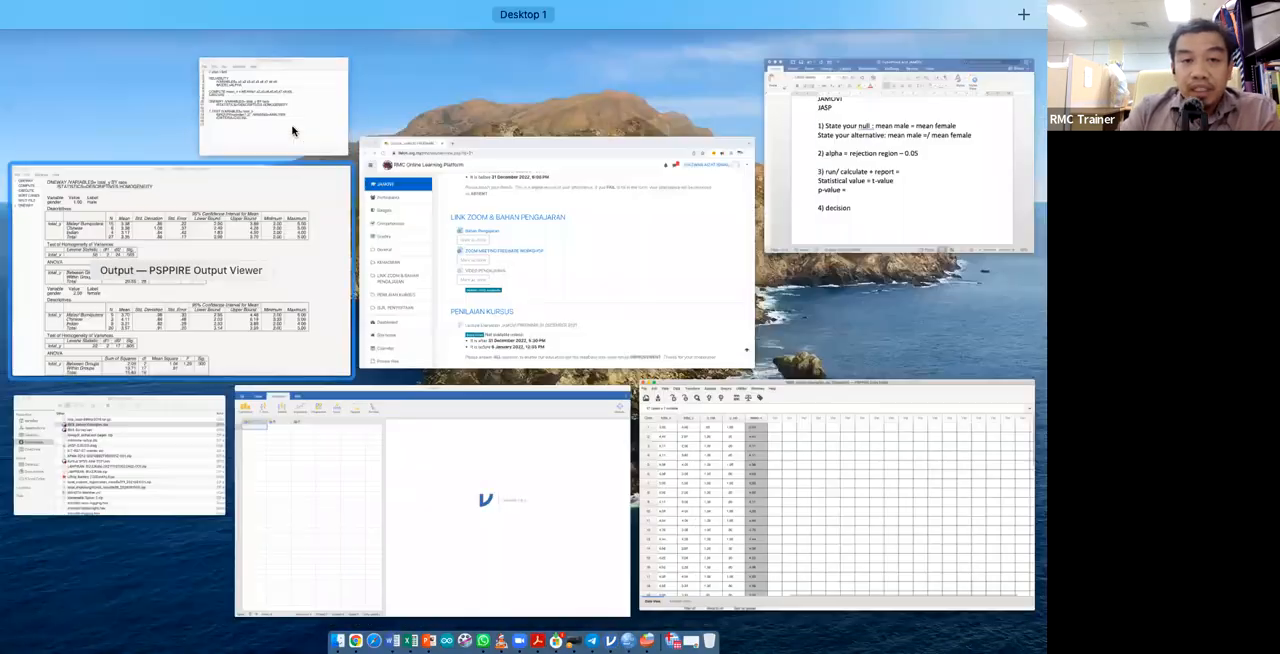
left_click(292, 130)
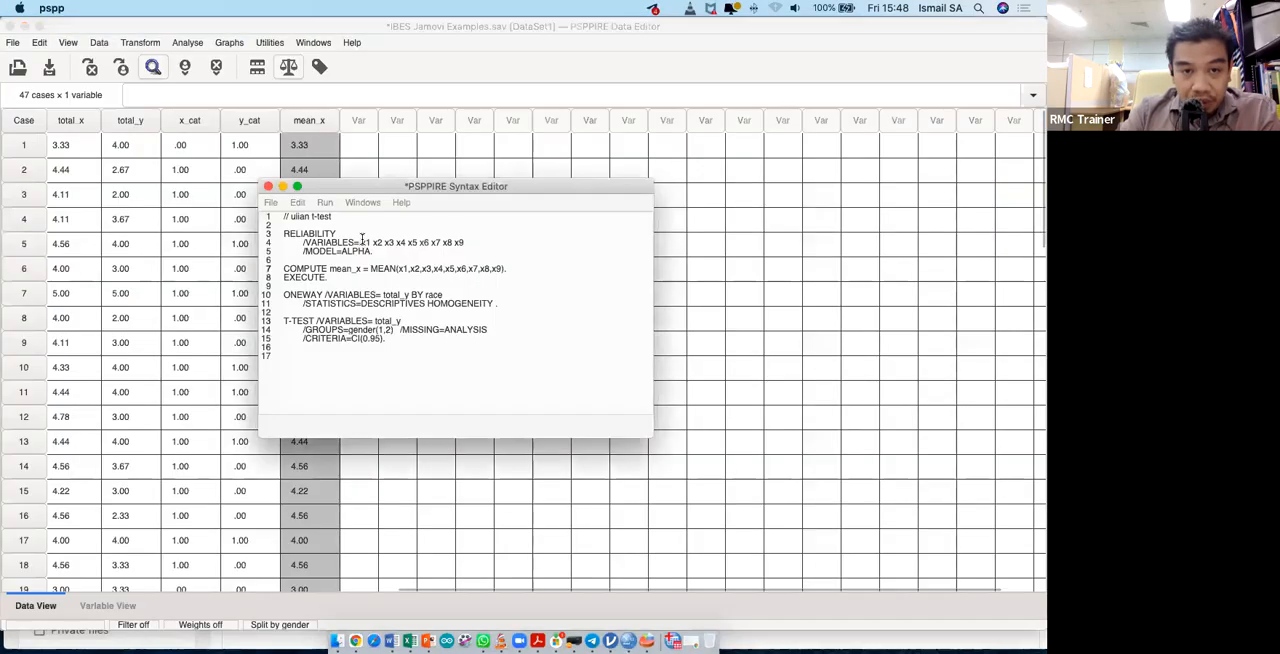
- Turn off the gender split by setting Split File to analyze all cases without creating groups
left_click(99, 43)
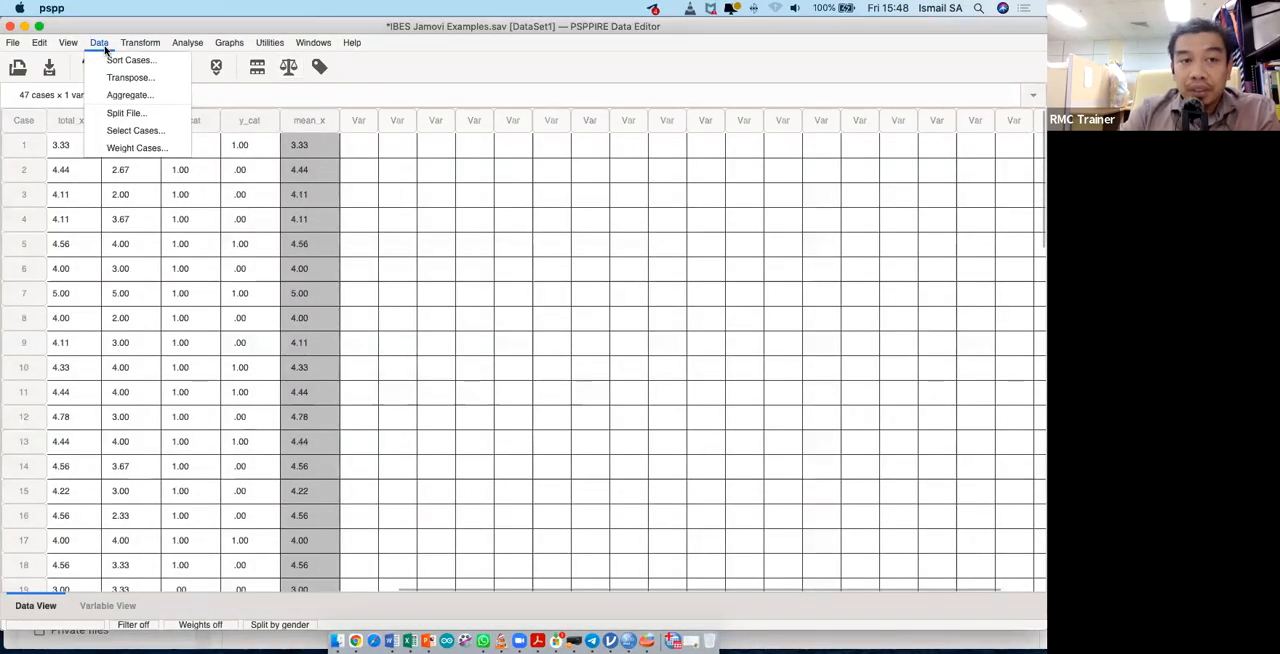
left_click(128, 113)
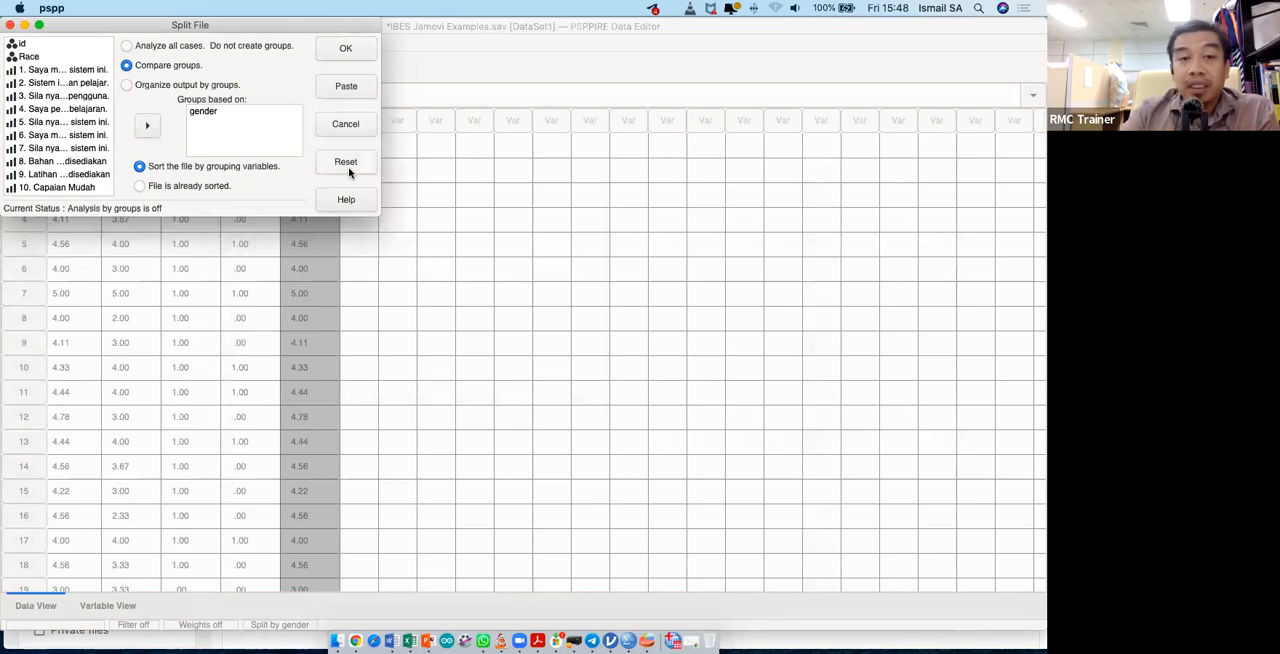
left_click(266, 48)
left_click(344, 49)
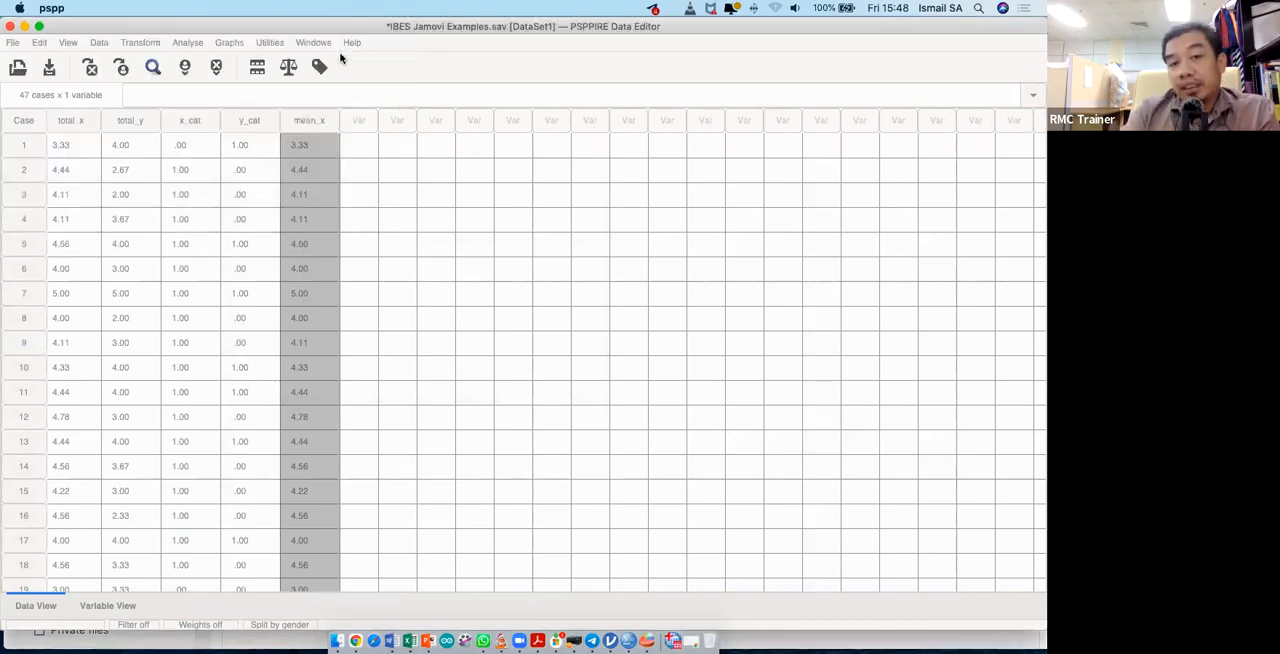
- Run only the RELIABILITY syntax lines for x1 to x9 and review the Reliability Statistics table in the Output Viewer
key("ctrl+Up")
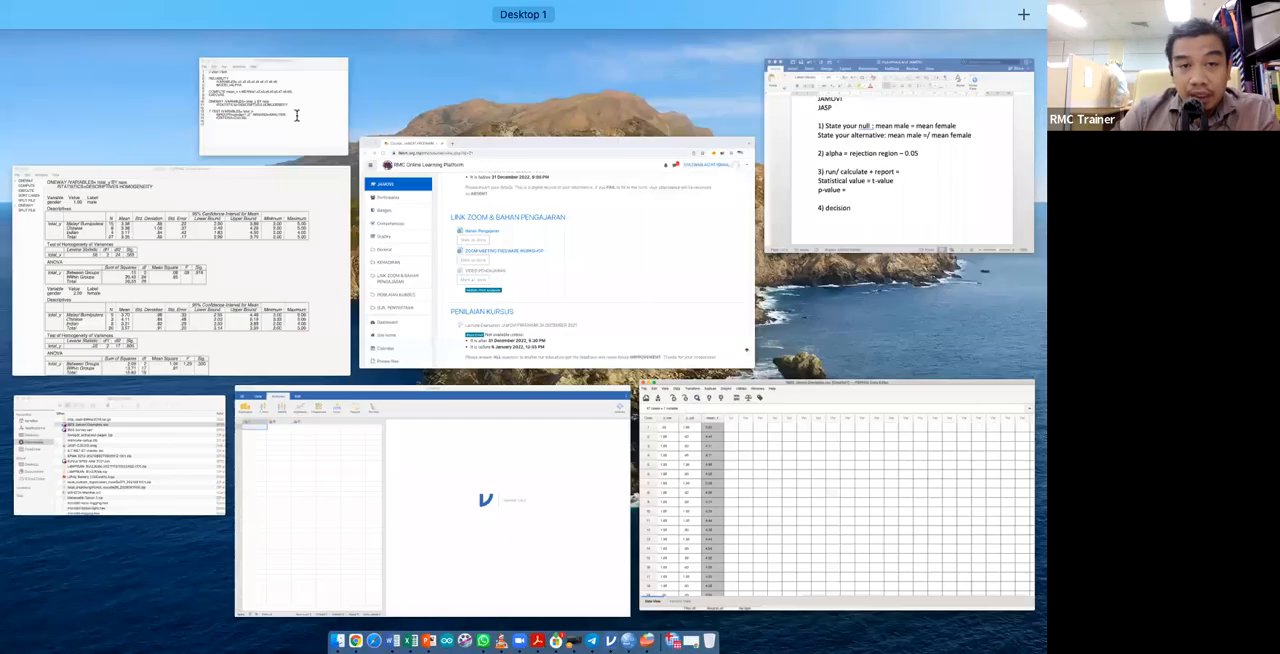
left_click(298, 114)
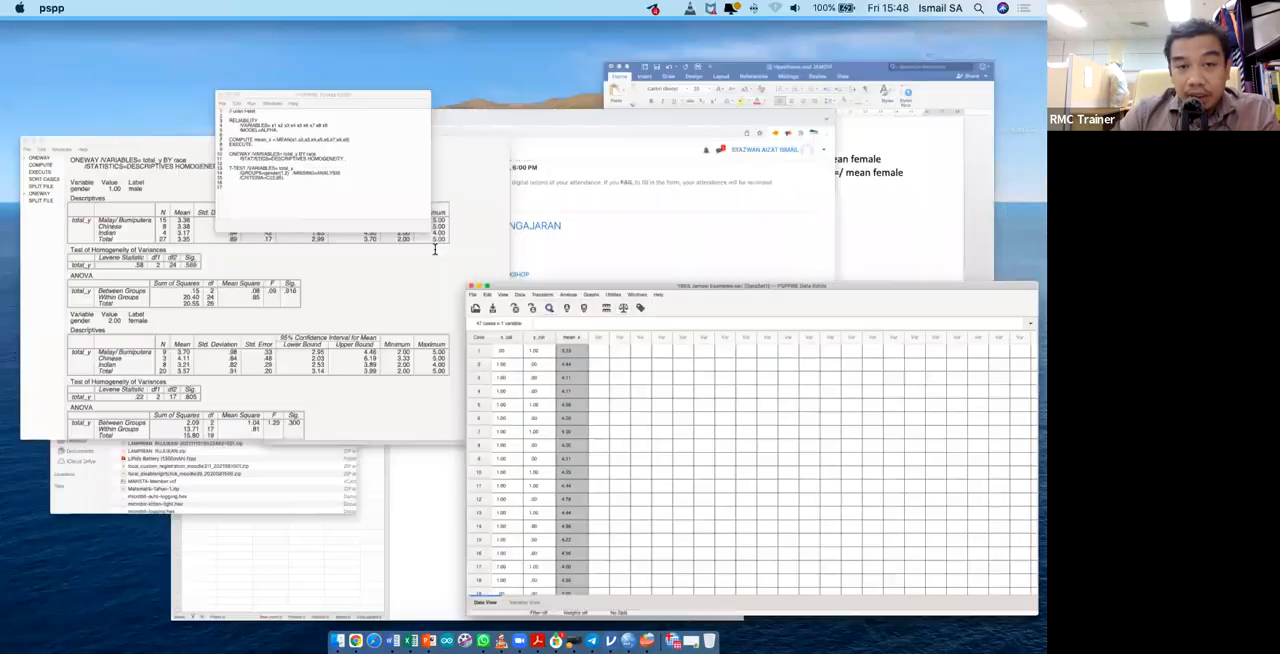
left_click_drag(389, 251, 276, 233)
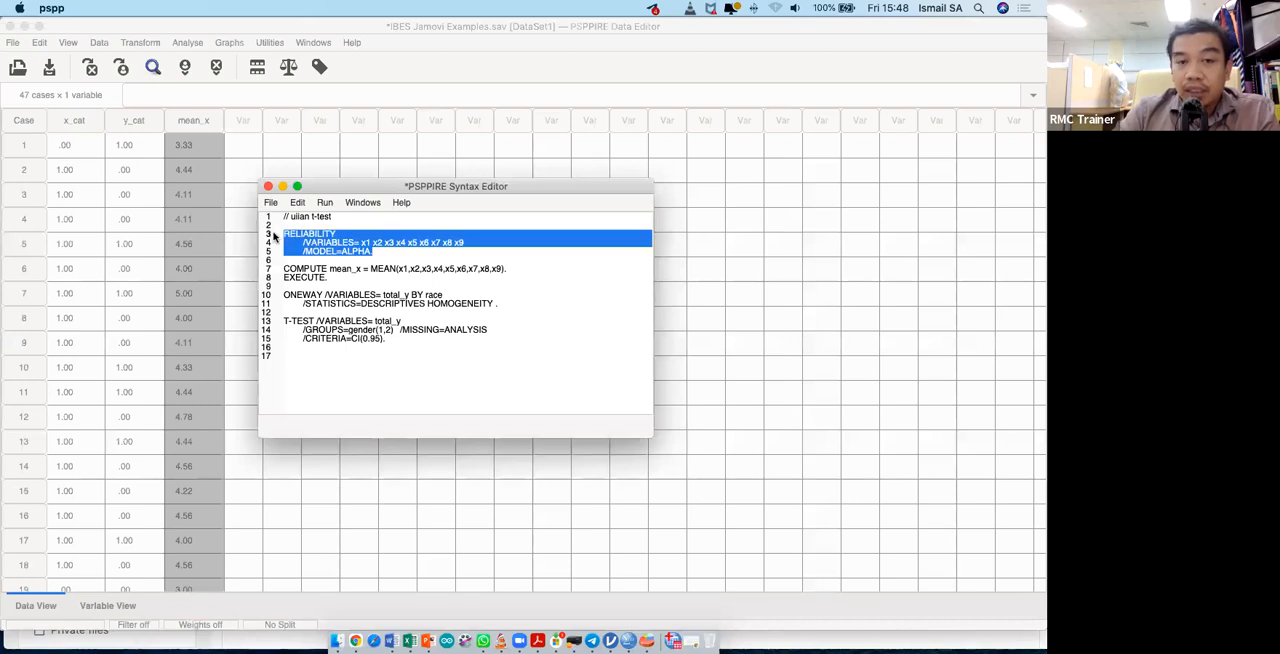
left_click(325, 210)
left_click(348, 240)
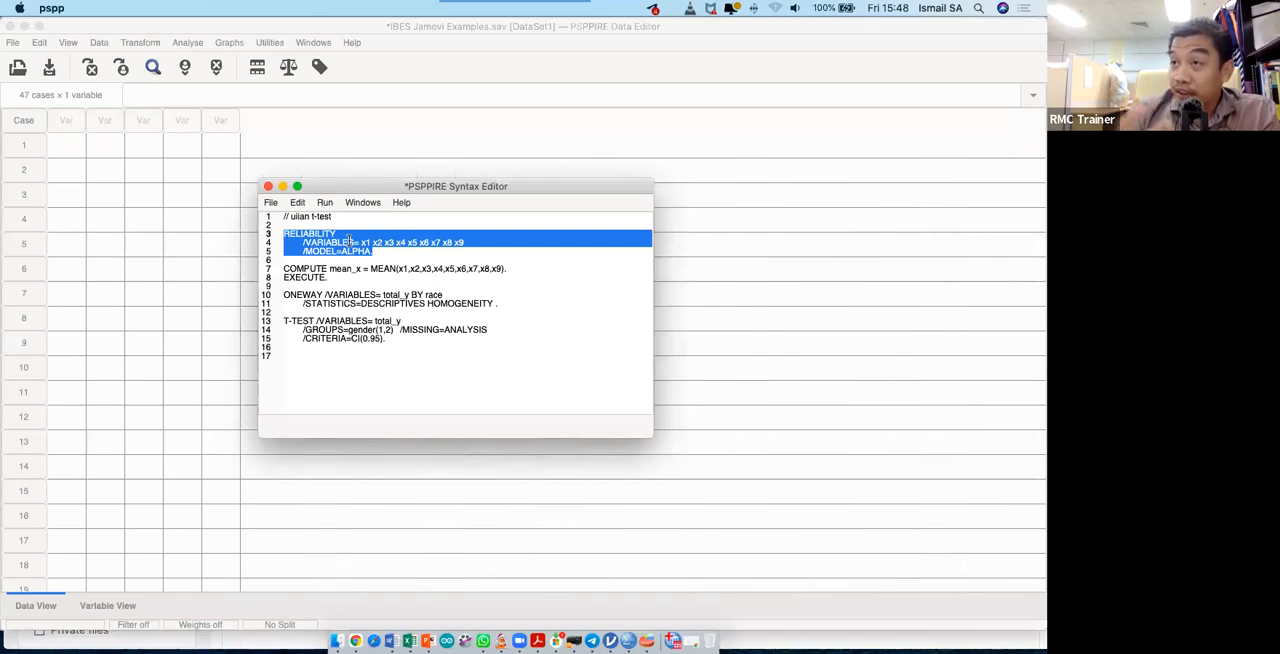
key("ctrl+Up")
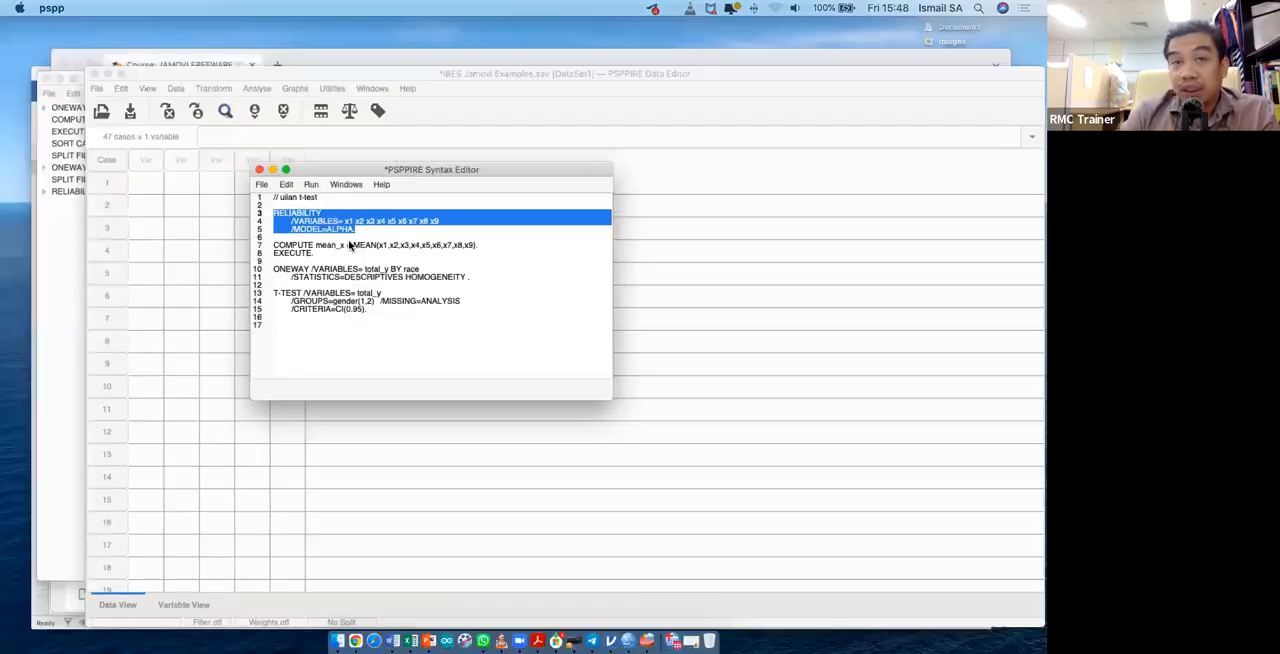
key("ctrl+Up")
scroll(376, 458, "down", 5)
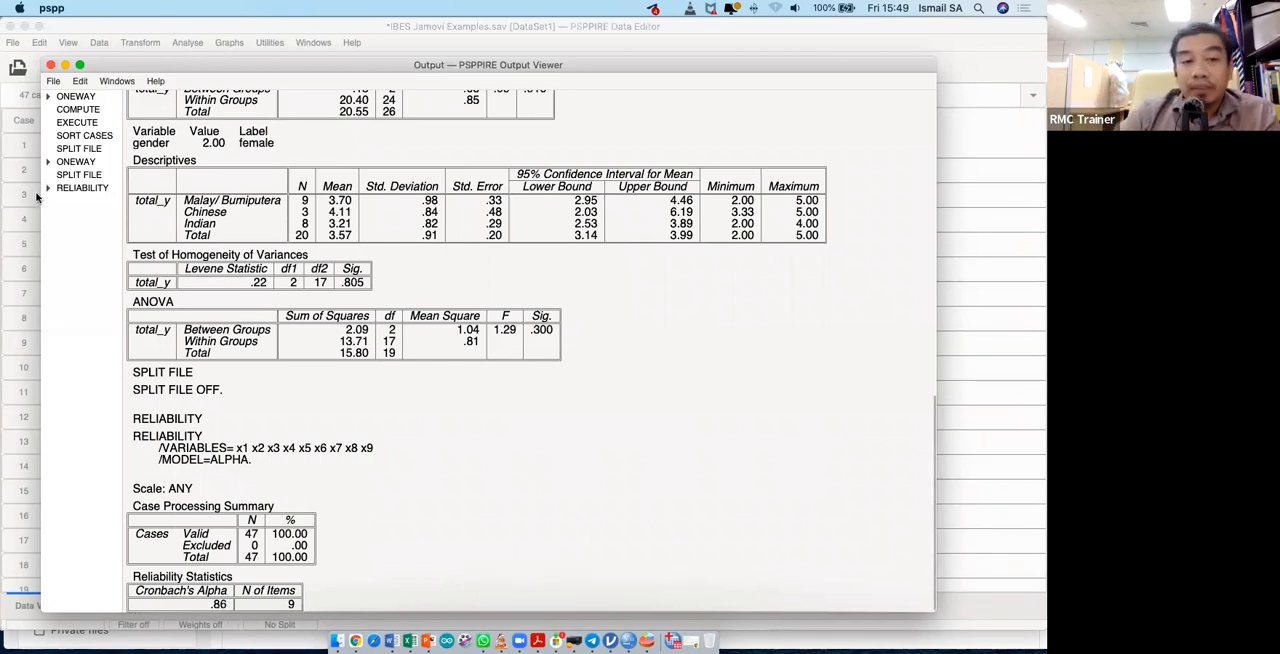
- Open the Factor Analysis dialog to examine its variable list and available options, and close it without running an analysis
left_click(188, 43)
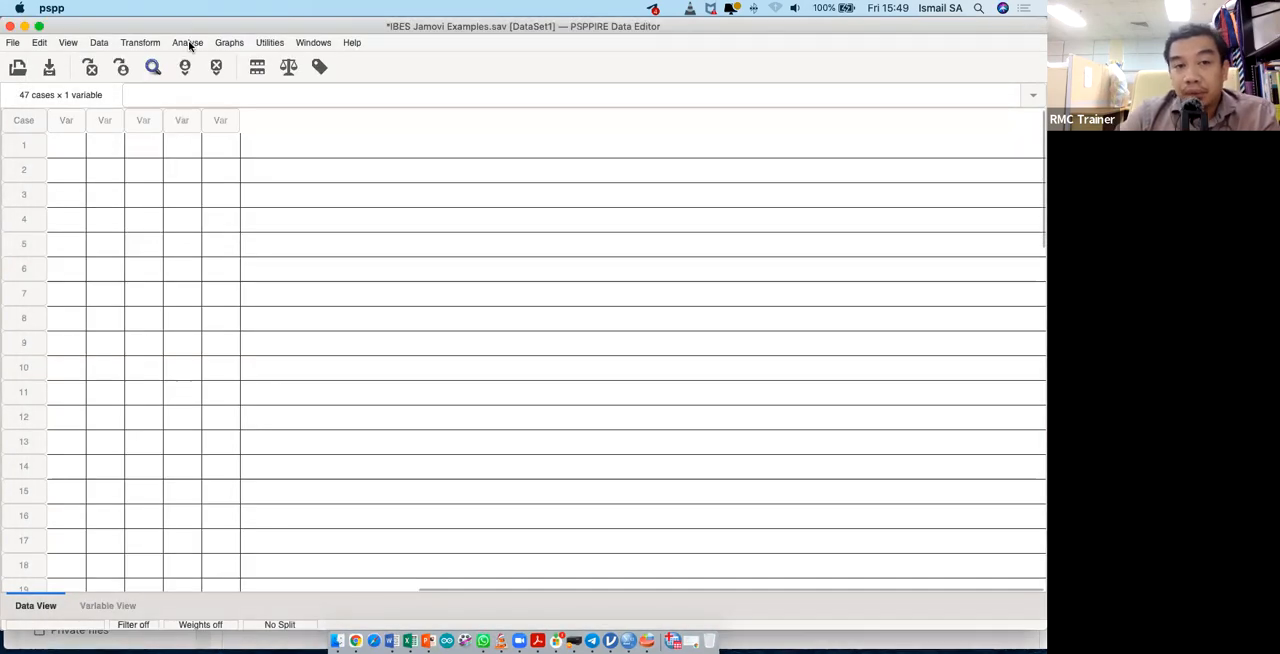
left_click(189, 44)
mouse_move(227, 182)
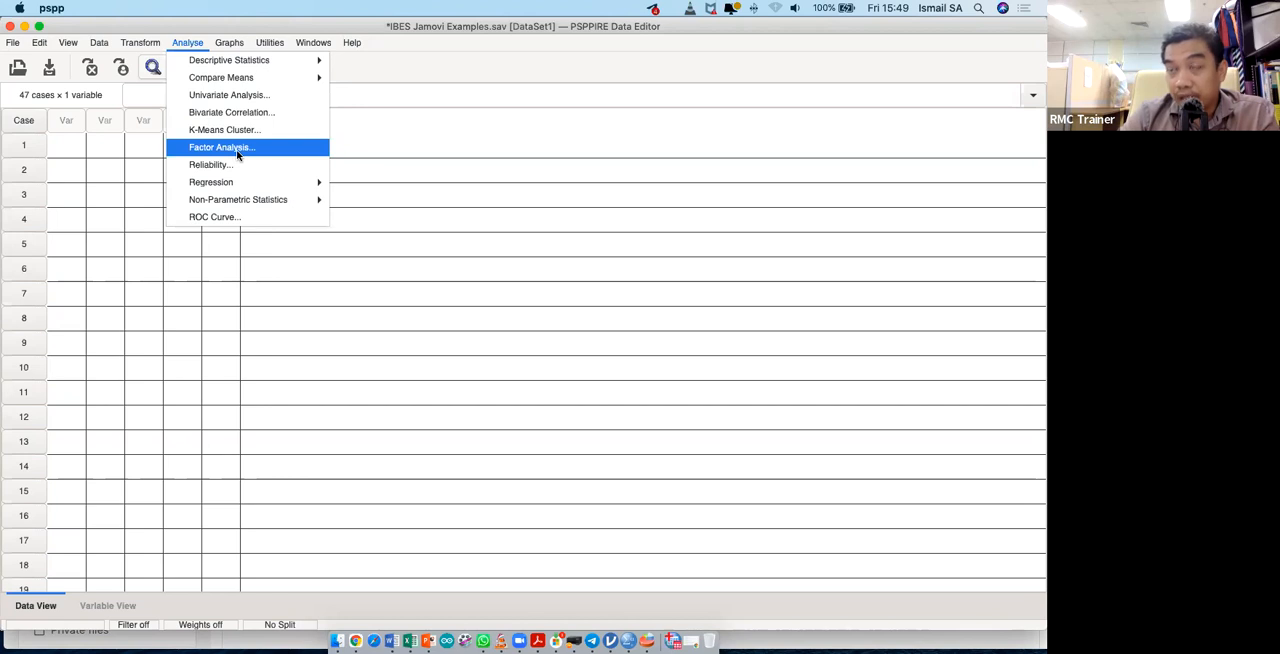
left_click(237, 155)
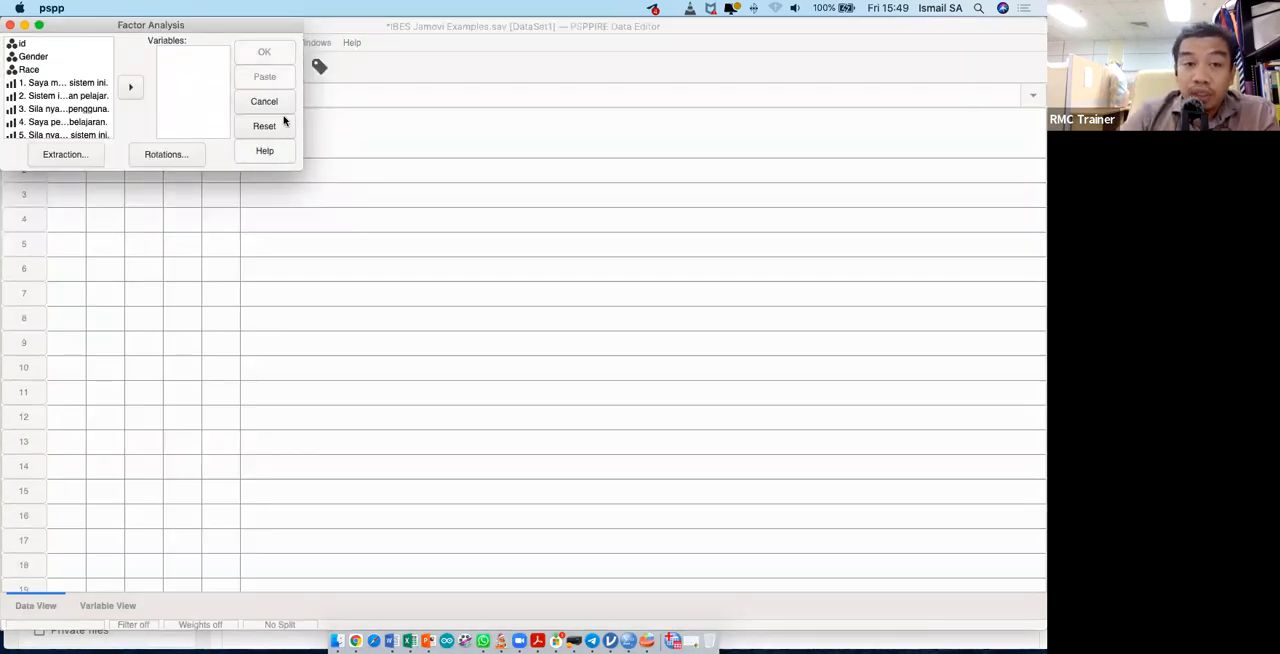
left_click_drag(266, 23, 392, 69)
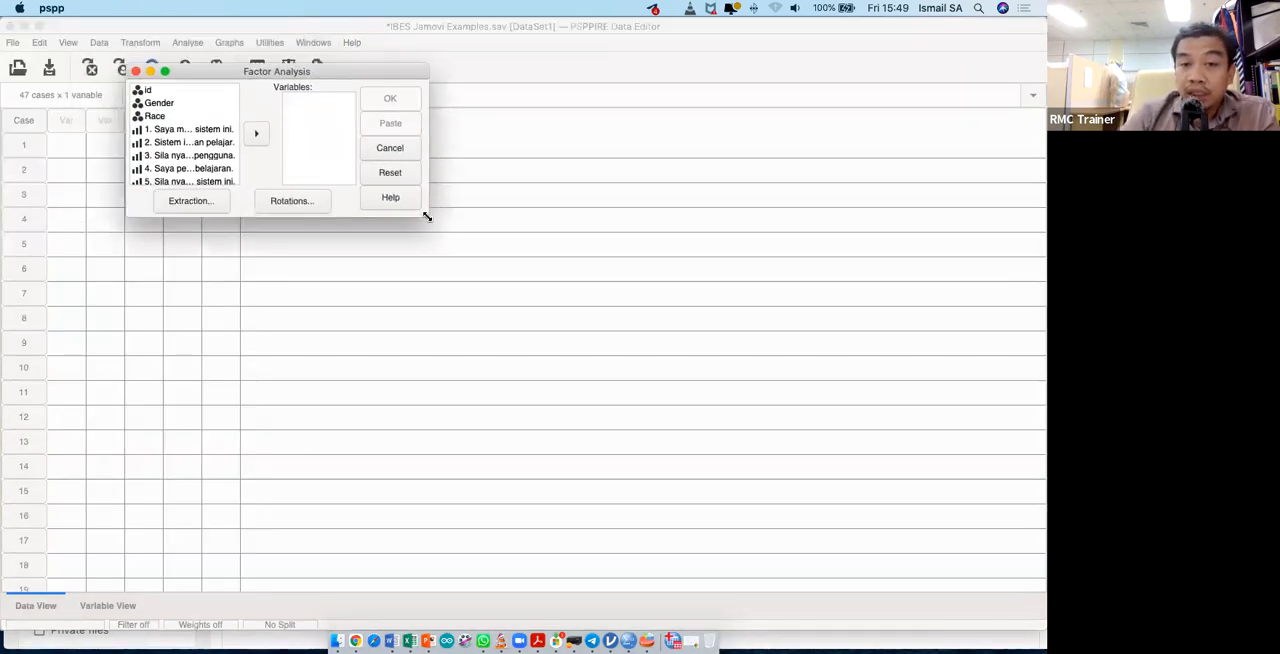
left_click_drag(427, 216, 706, 431)
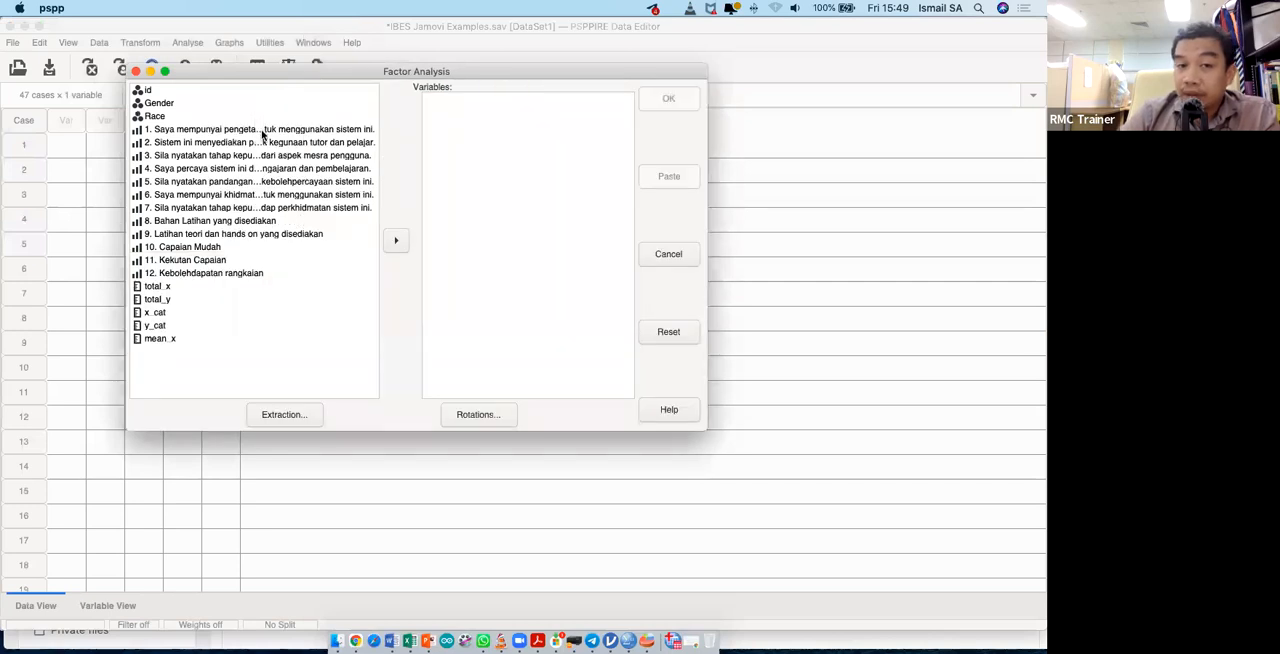
left_click(263, 130)
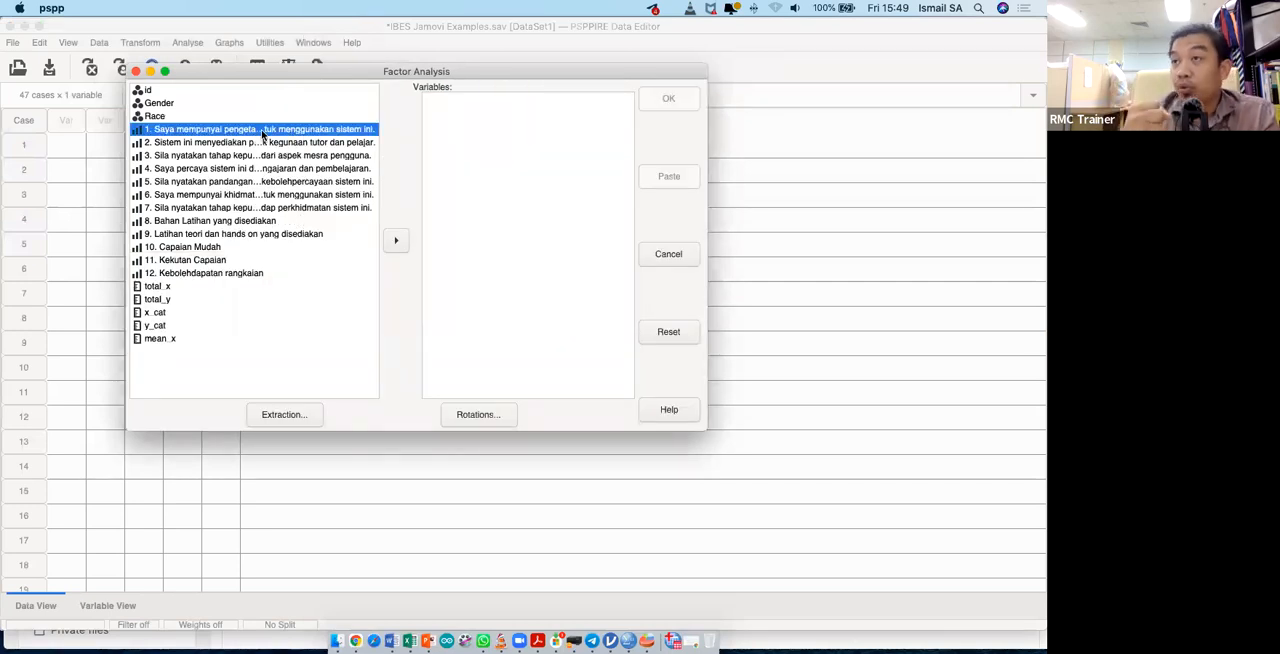
left_click(135, 72)
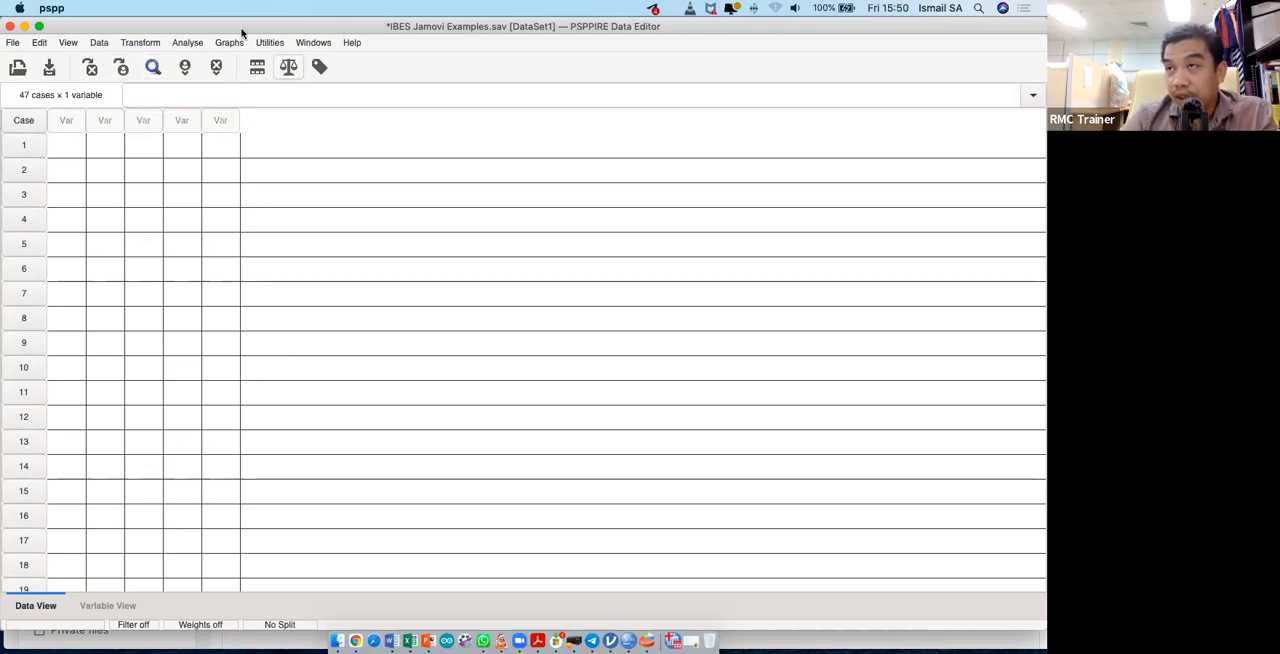
left_click(190, 45)
mouse_move(287, 183)
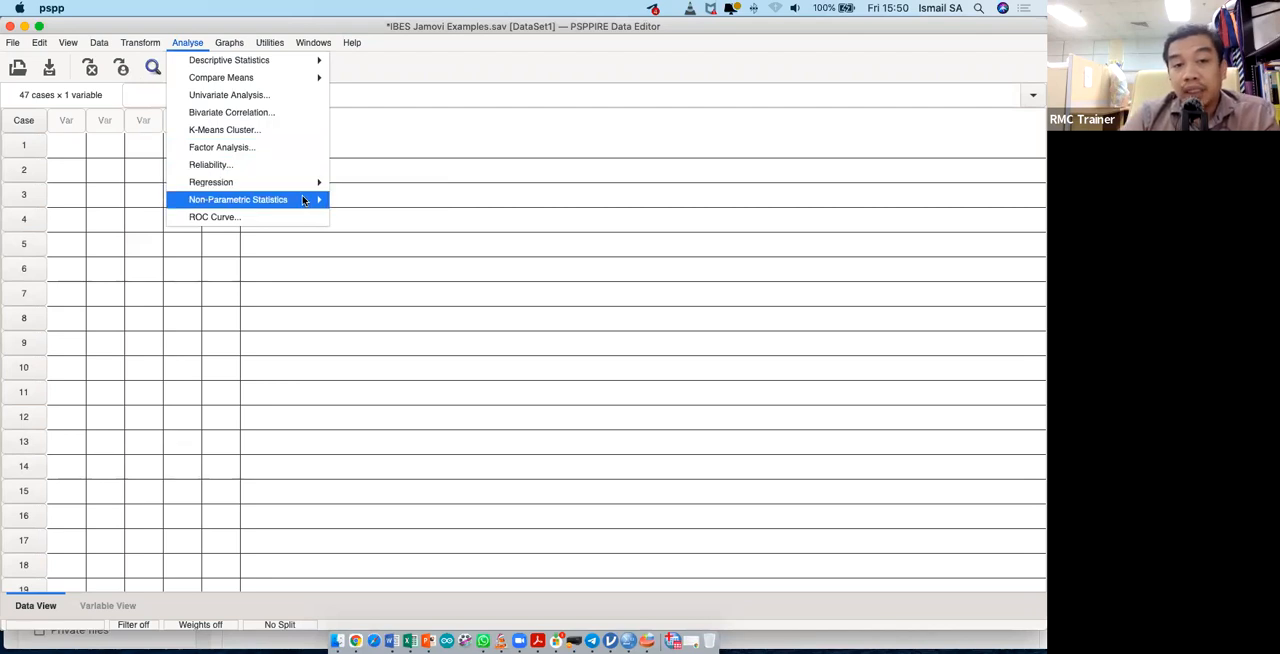
mouse_move(305, 202)
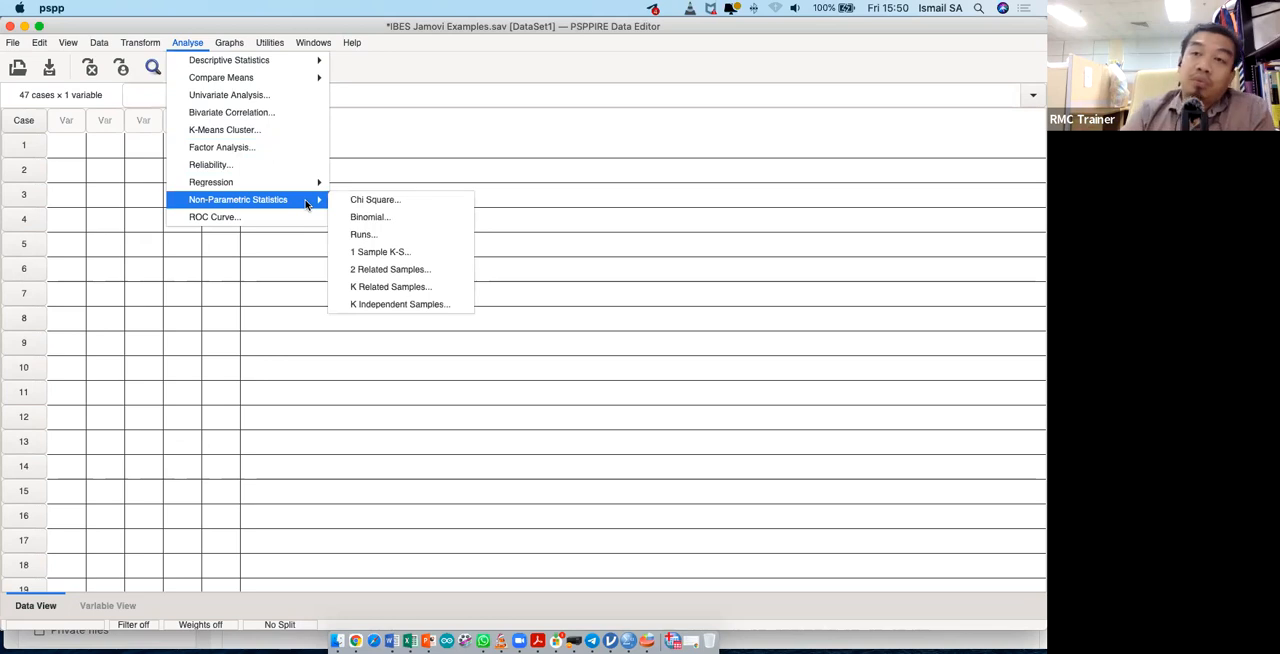
left_click(396, 270)
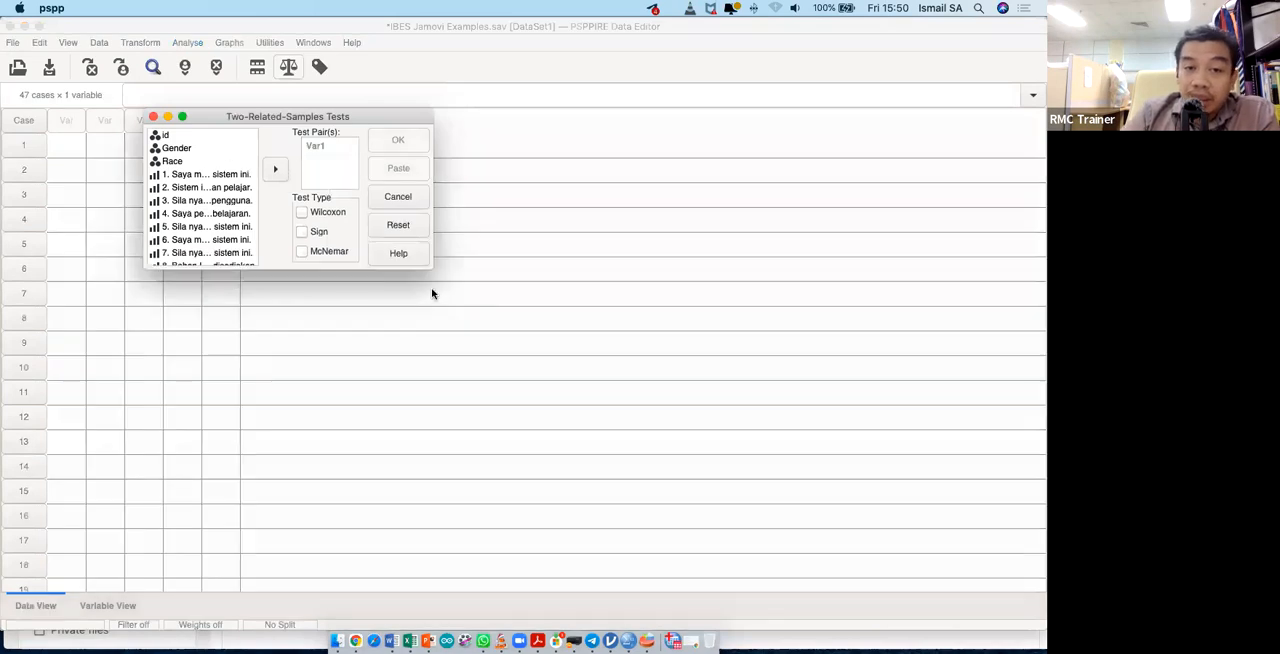
left_click_drag(428, 268, 708, 430)
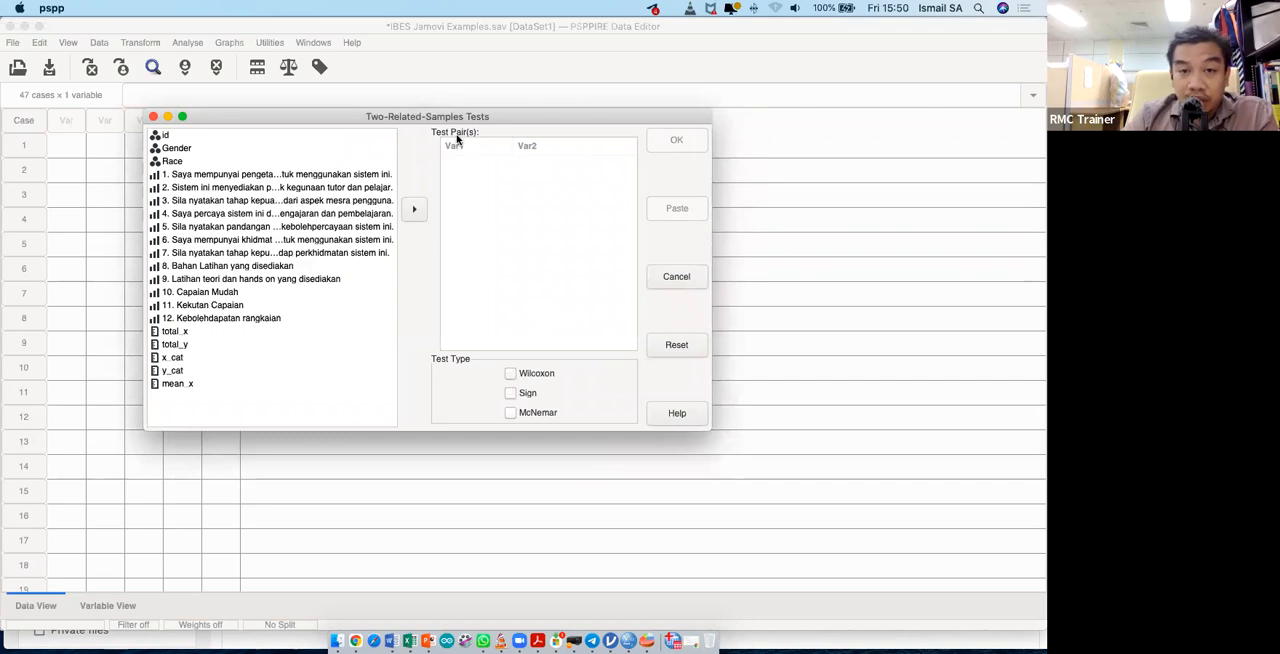
left_click(686, 279)
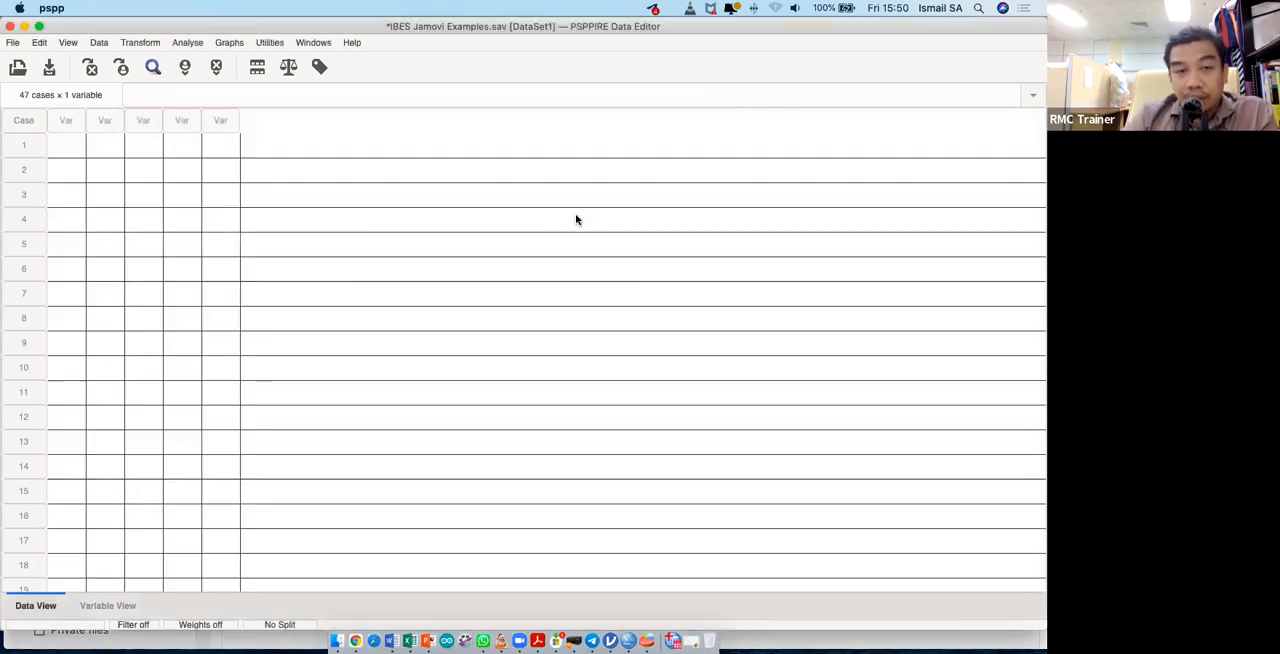
- Set up a non-parametric K Independent Samples test with mean_x as the test variable, race as the grouping variable, and Kruskal-Wallis H
left_click(189, 45)
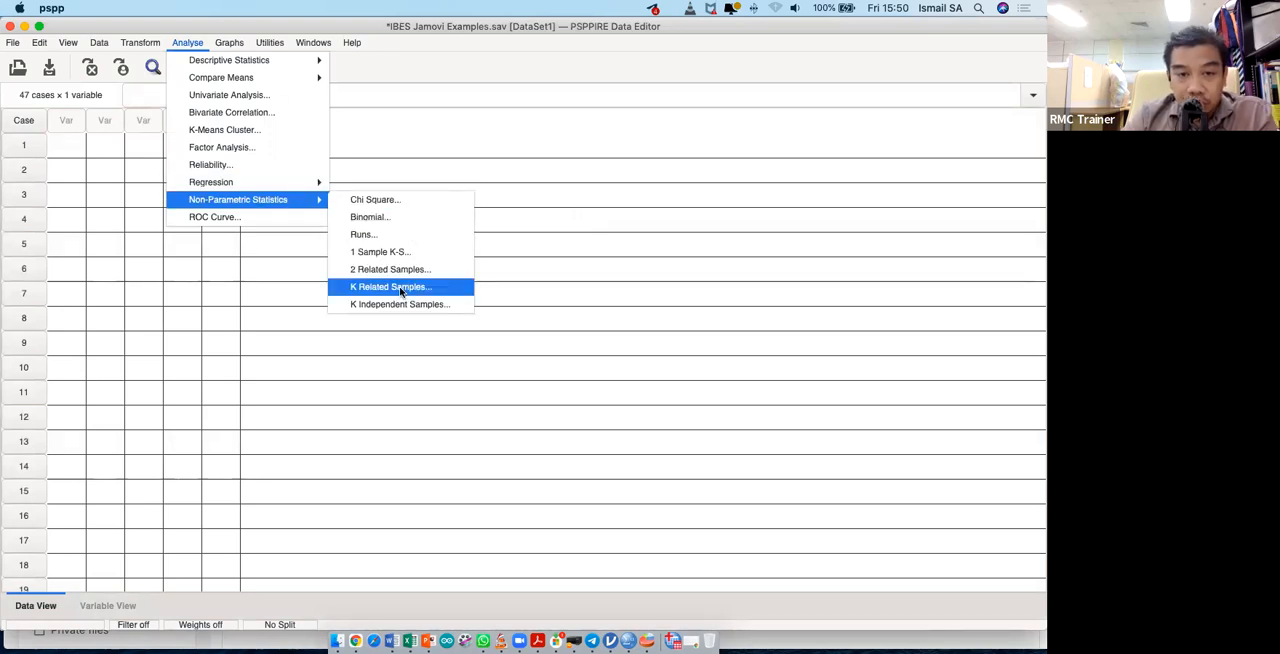
left_click(422, 305)
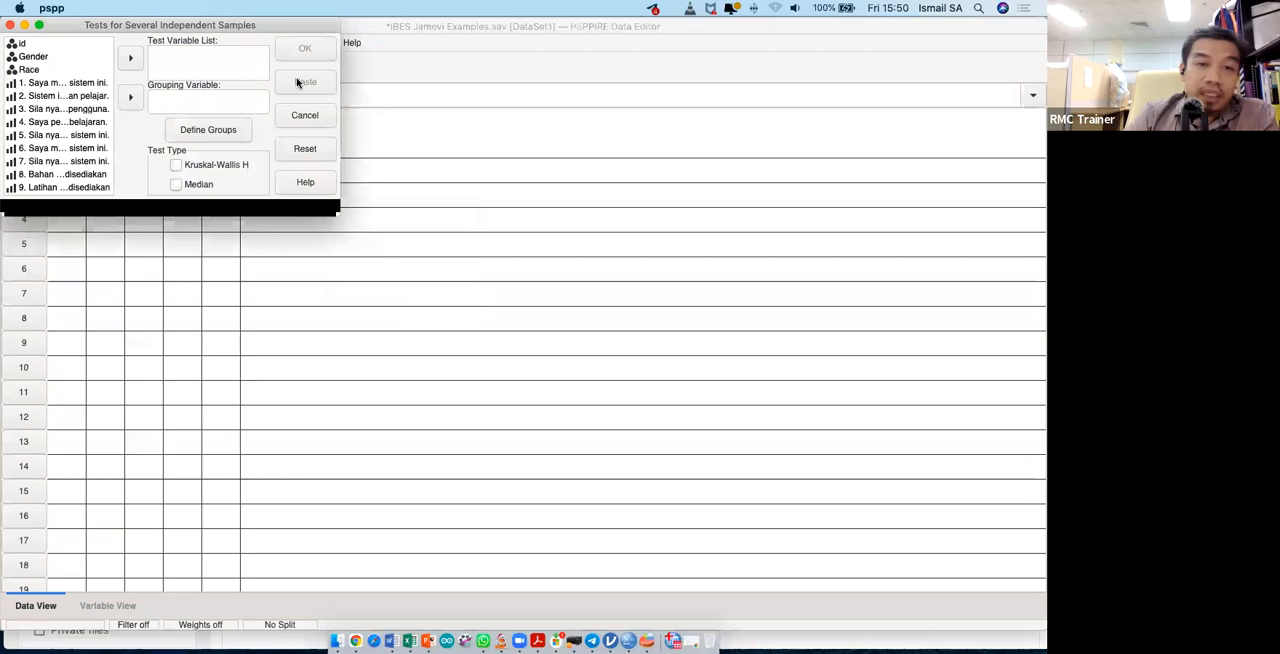
left_click_drag(340, 215, 811, 498)
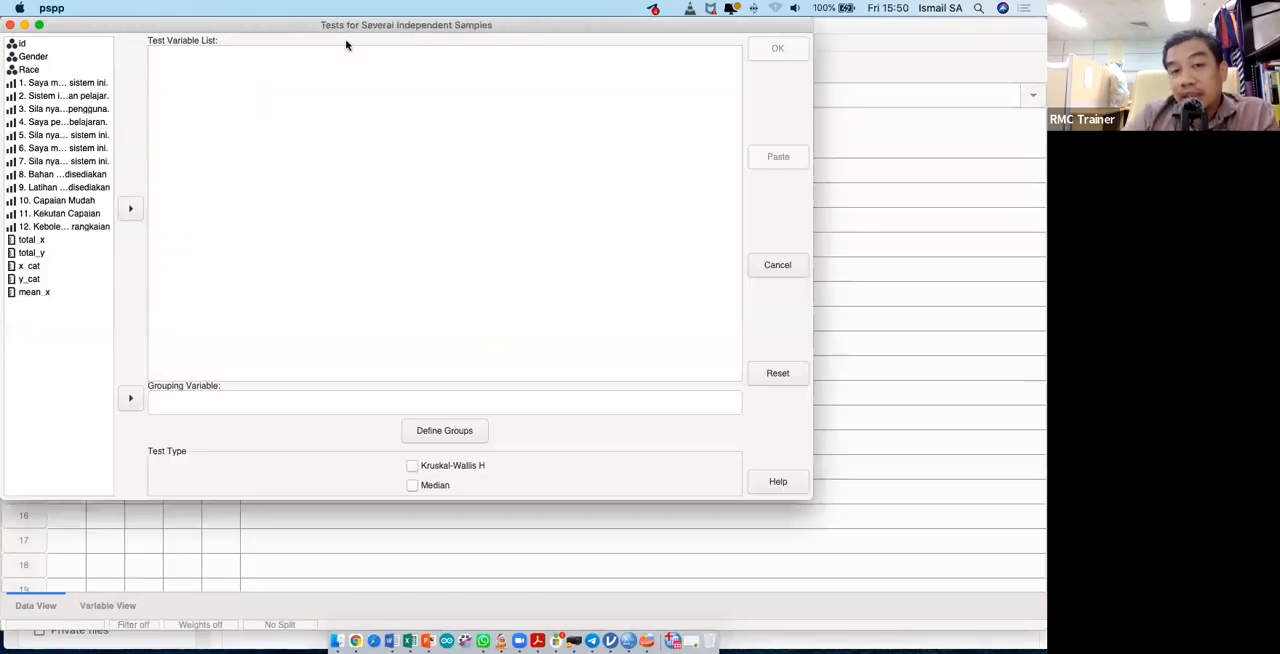
left_click_drag(335, 35, 398, 73)
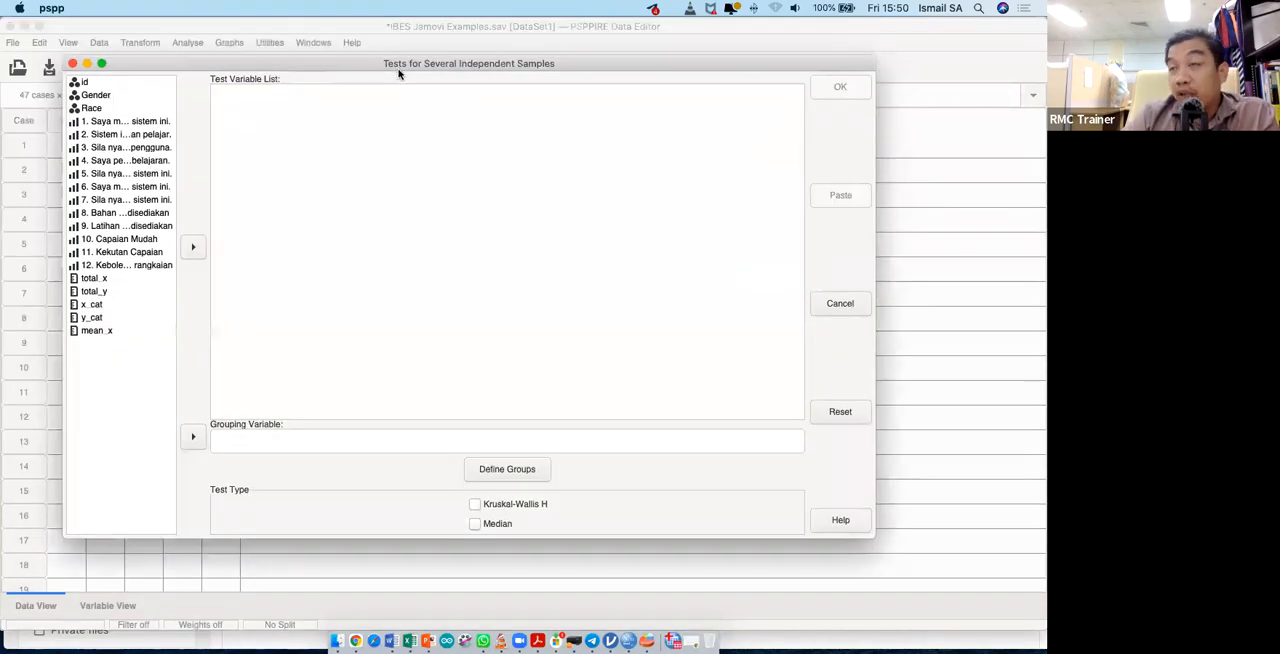
left_click(120, 340)
left_click(205, 254)
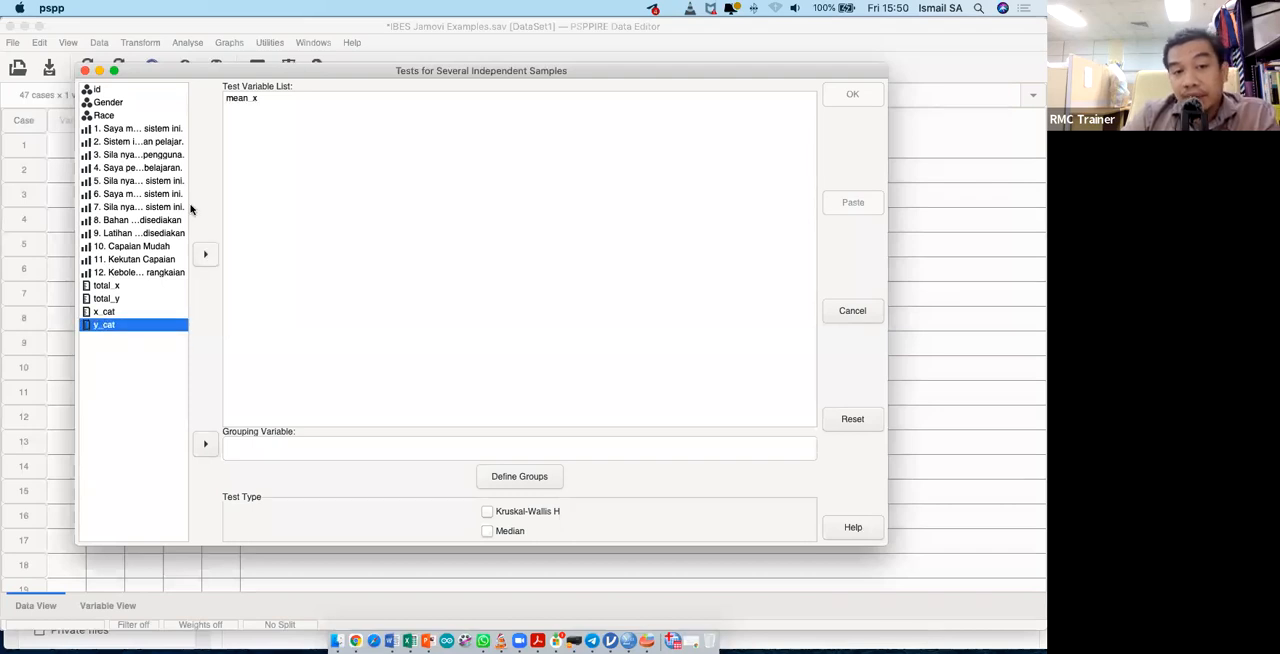
left_click(135, 115)
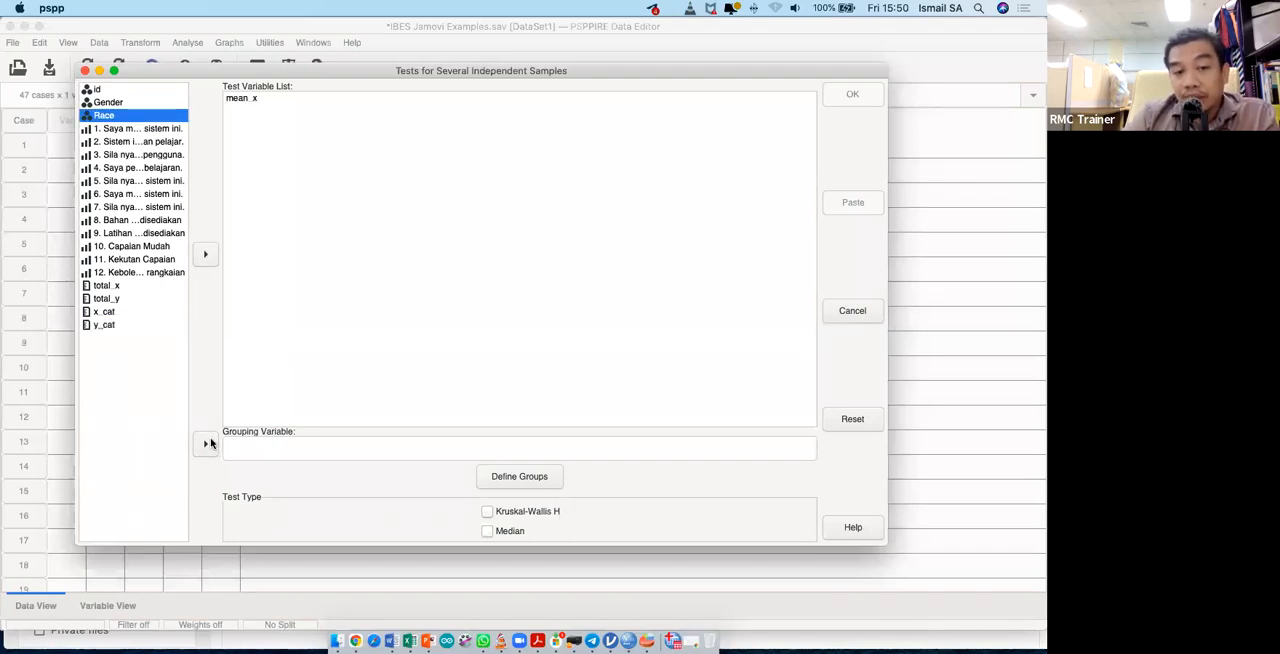
left_click(529, 513)
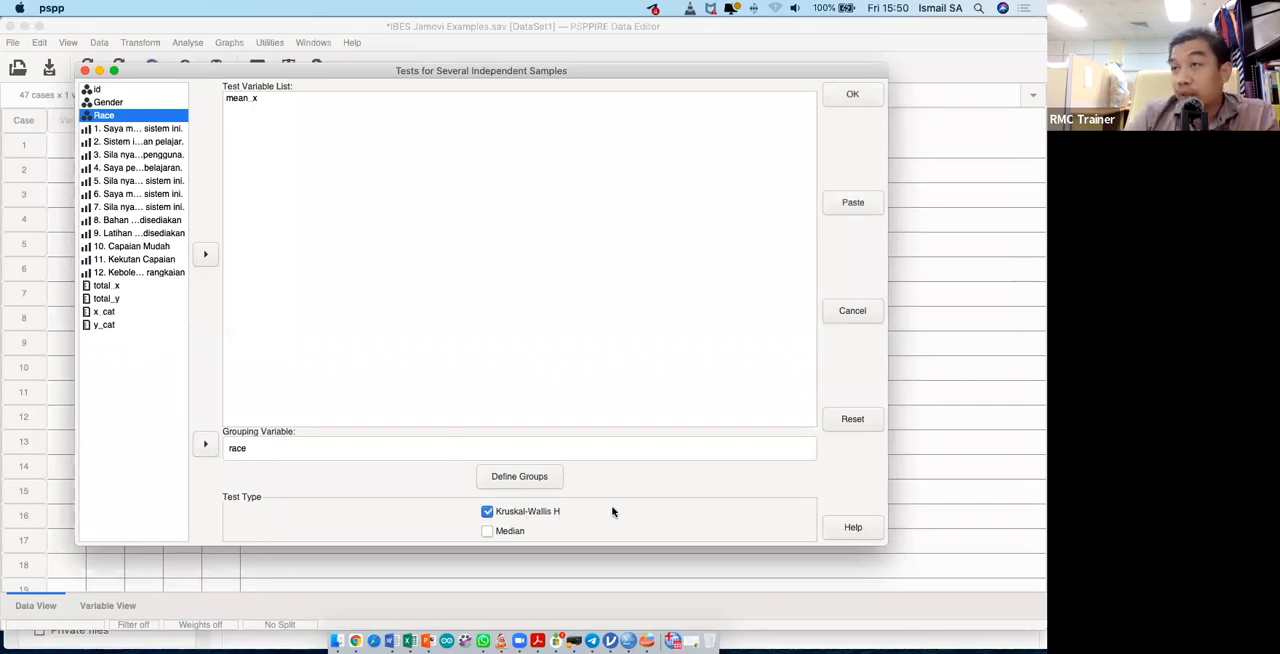
- Define the race group range with Malay/ Bumiputera as the lower limit and Indian as the upper limit
left_click(540, 485)
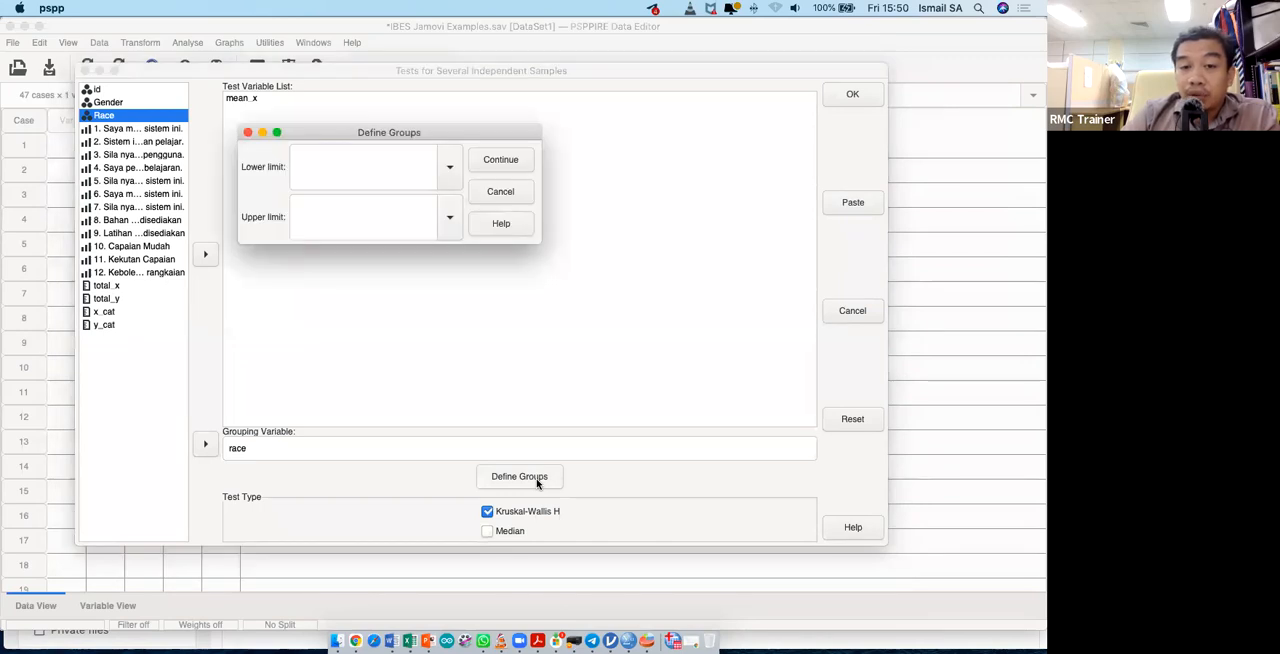
left_click(451, 170)
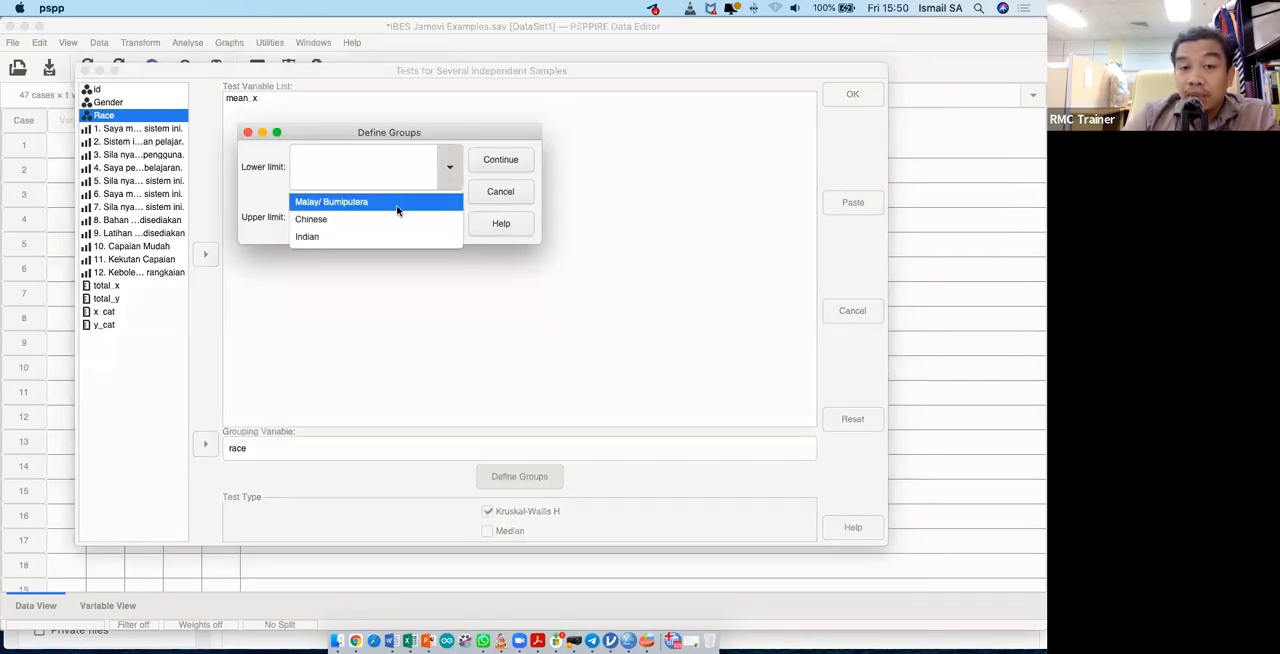
left_click(391, 205)
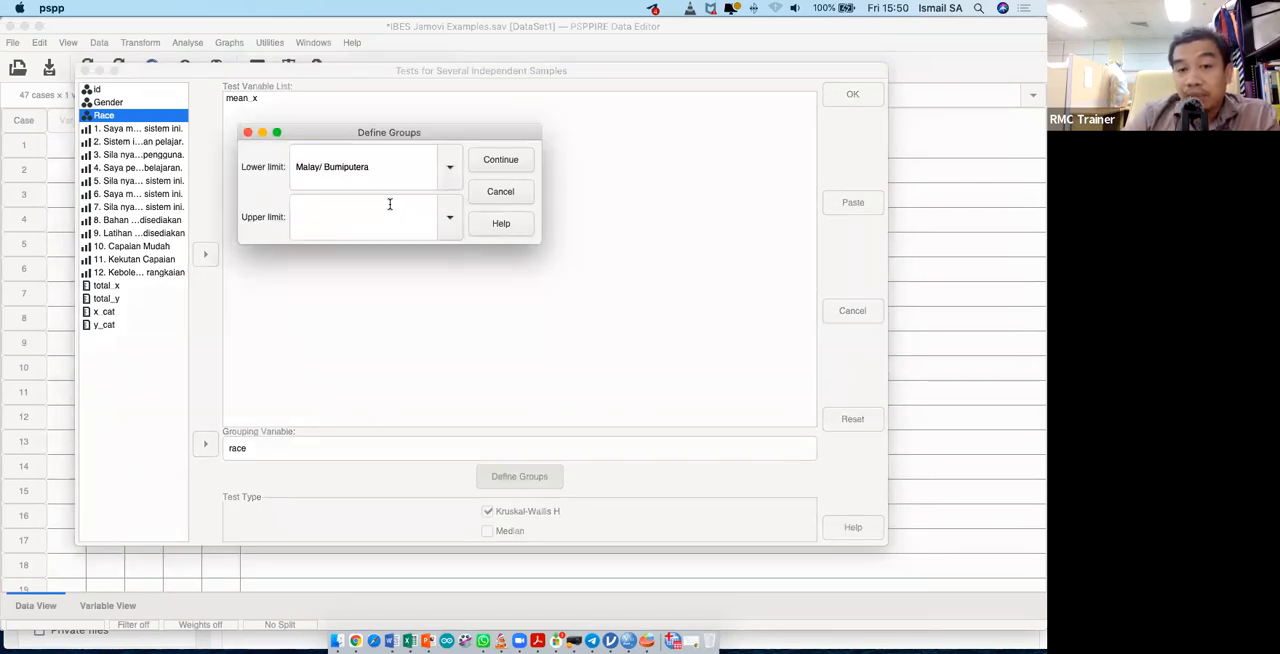
left_click(450, 217)
left_click(396, 287)
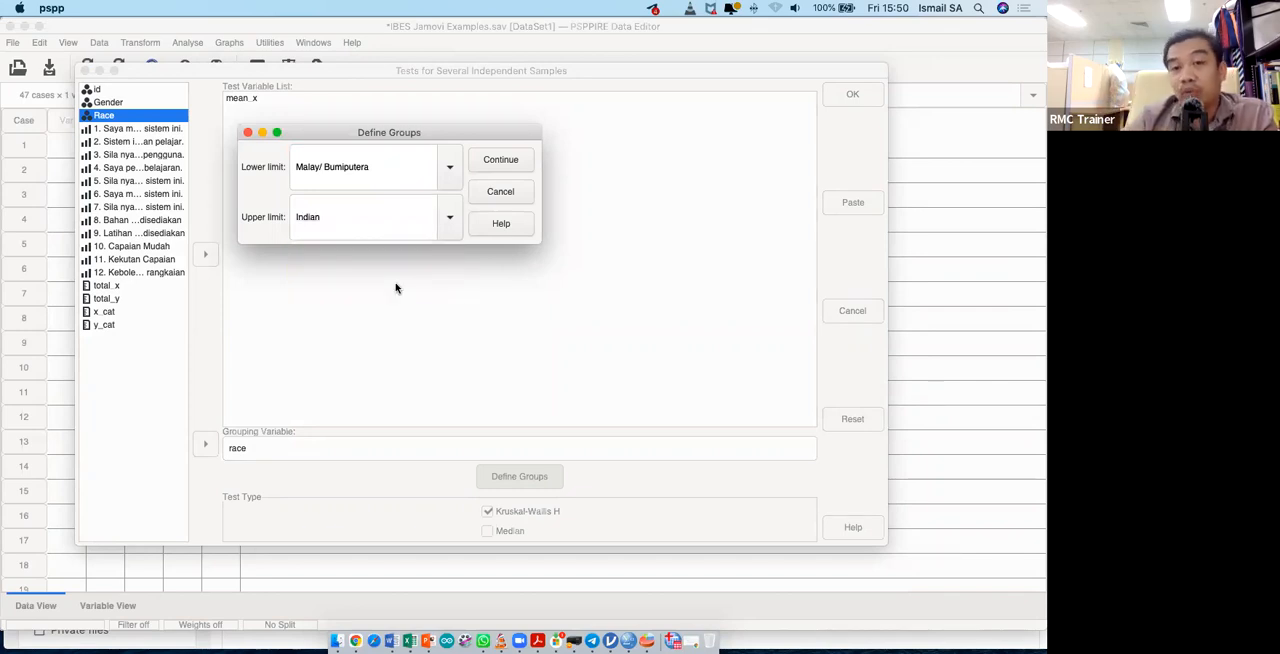
left_click(490, 162)
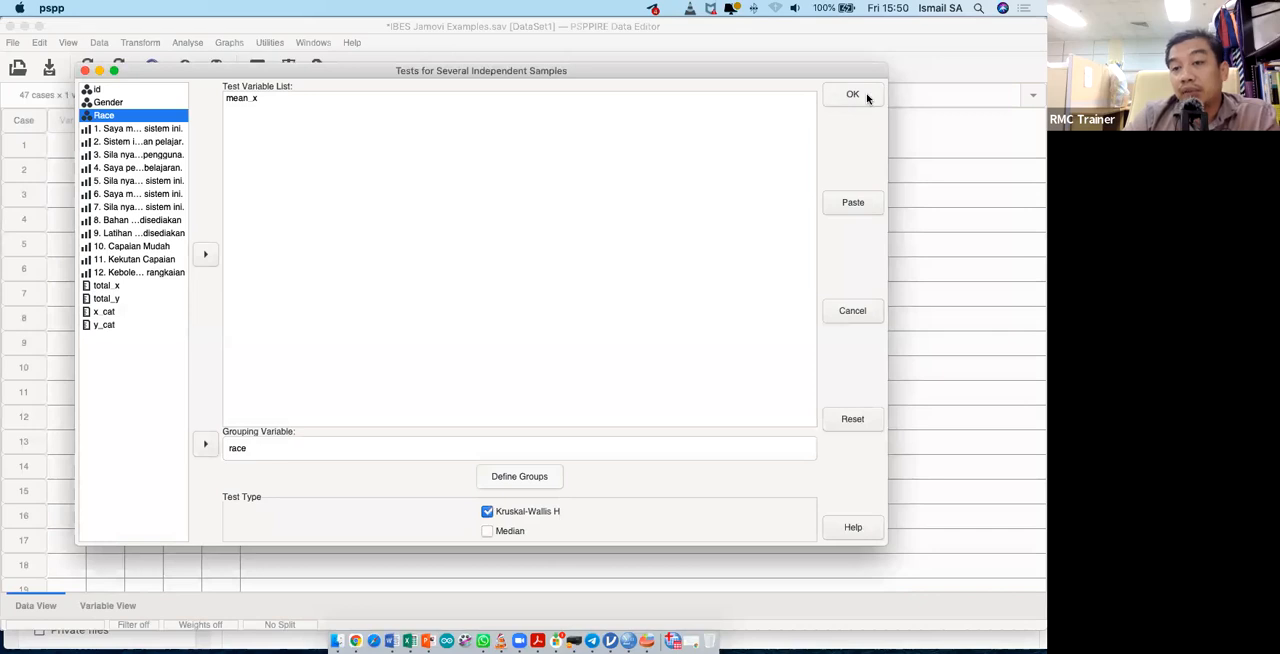
- Paste the Kruskal-Wallis test as syntax and bring the PSPPIRE Syntax Editor to the front
left_click(851, 210)
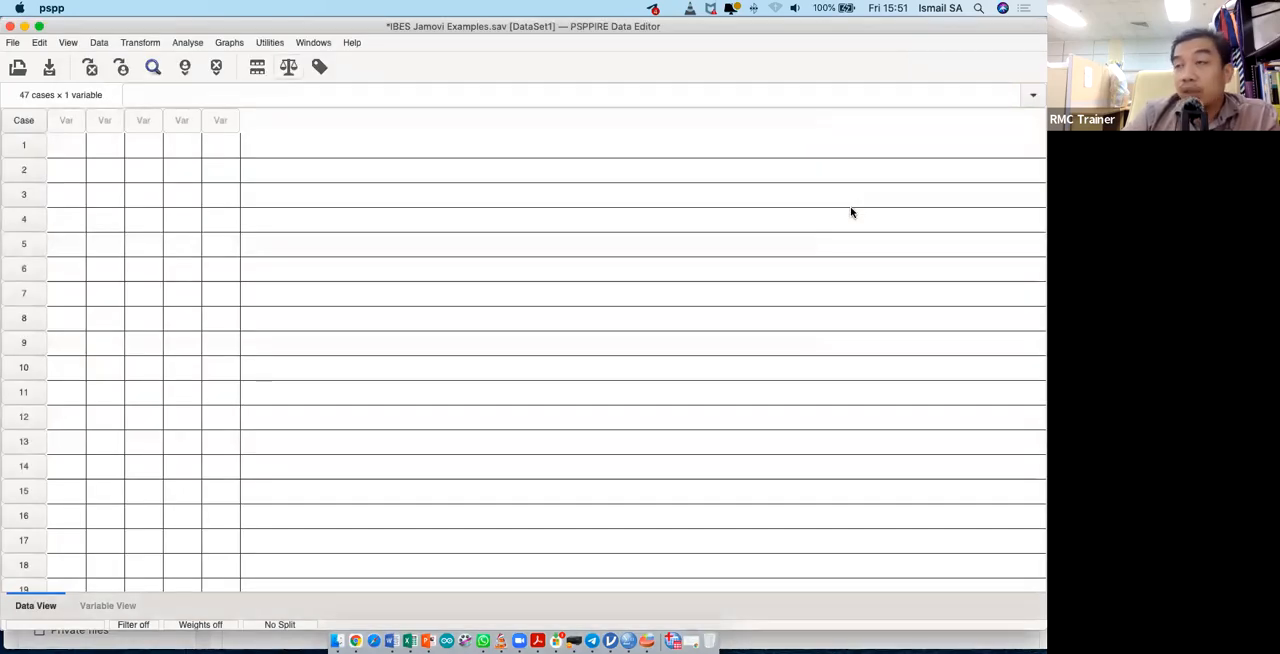
key("ctrl+Up")
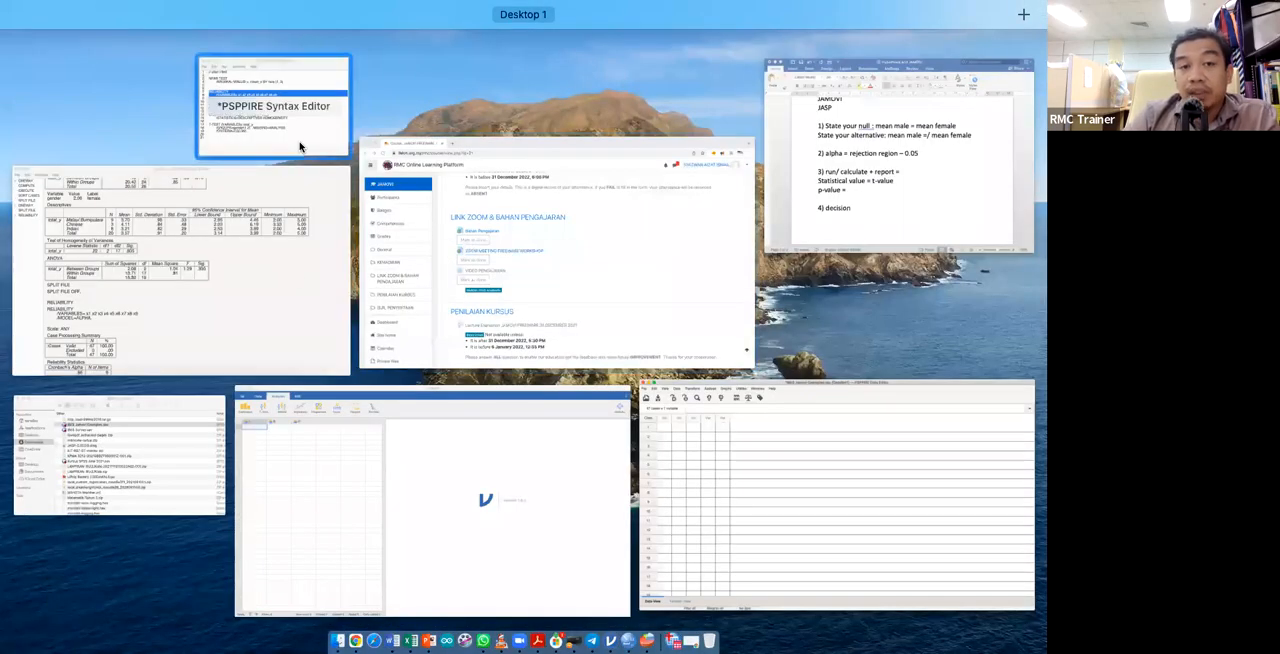
left_click(299, 147)
- Run only the NPAR TEST syntax lines for mean_x by race and review the Ranks and Test Statistics tables in the Output Viewer
left_click_drag(482, 242, 267, 232)
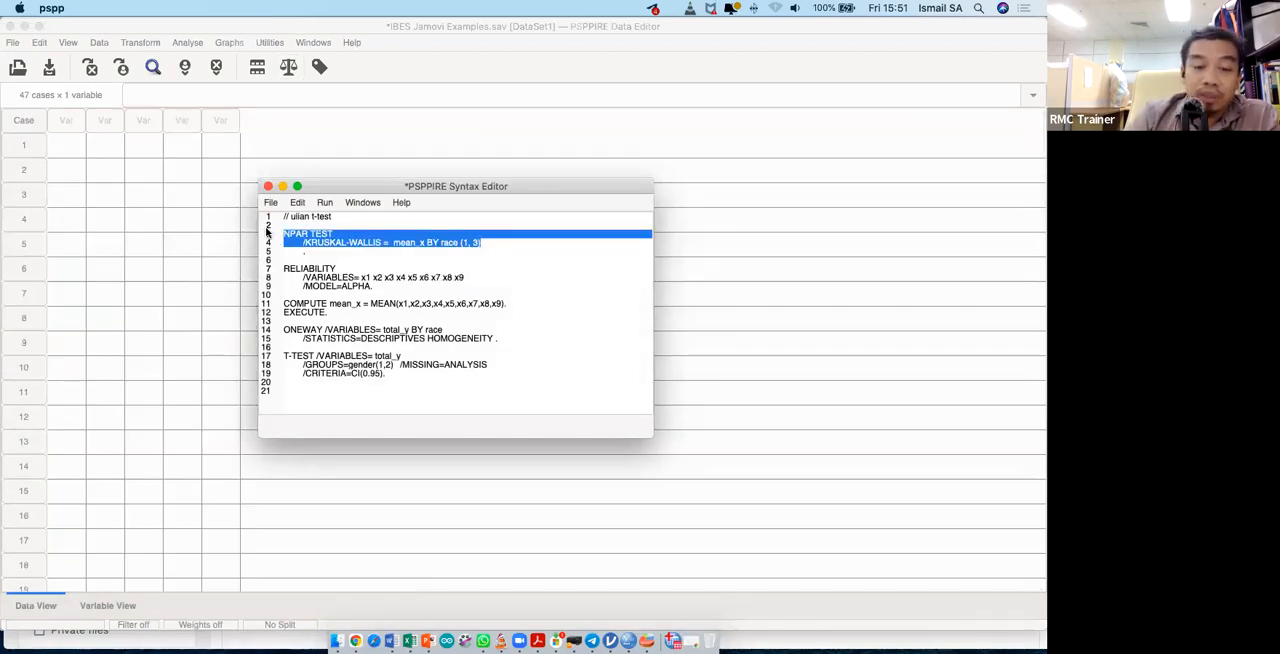
left_click(323, 202)
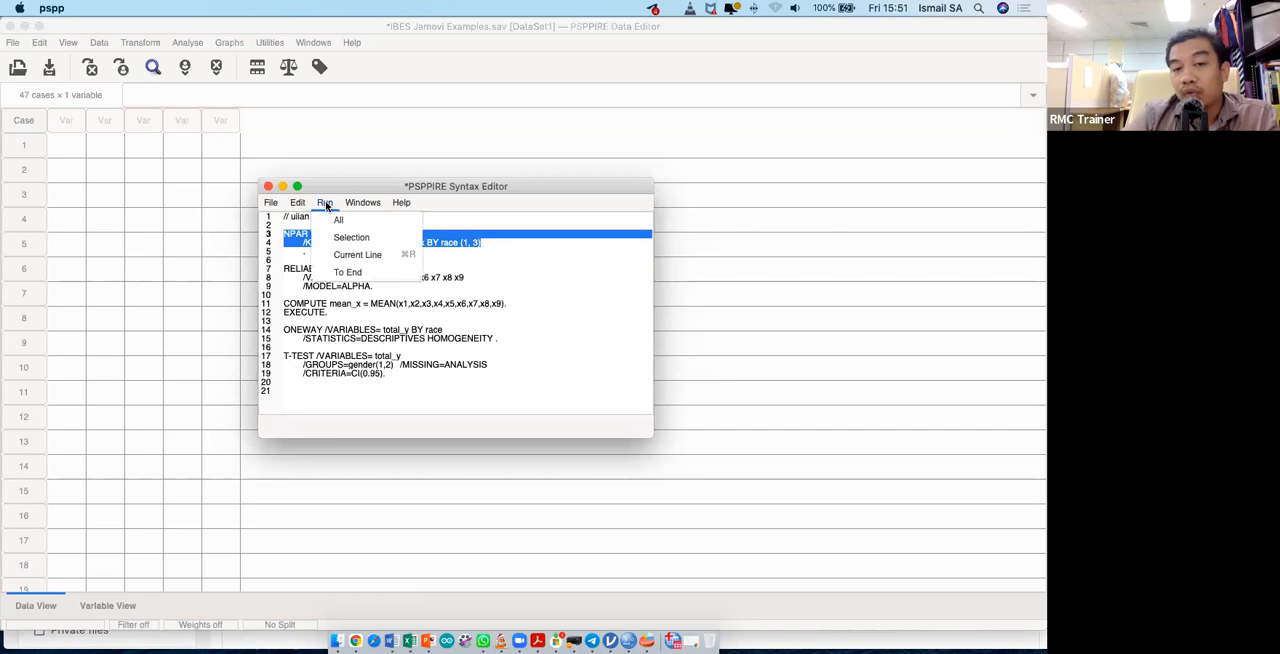
left_click(349, 234)
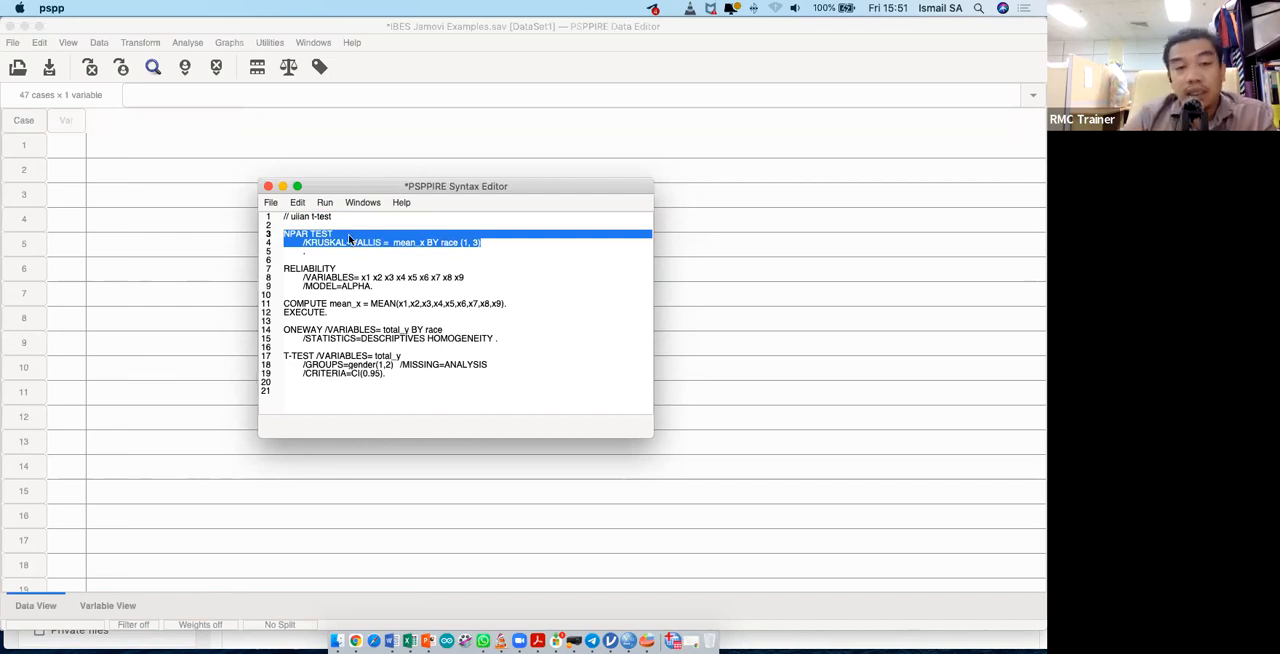
key("ctrl+Up")
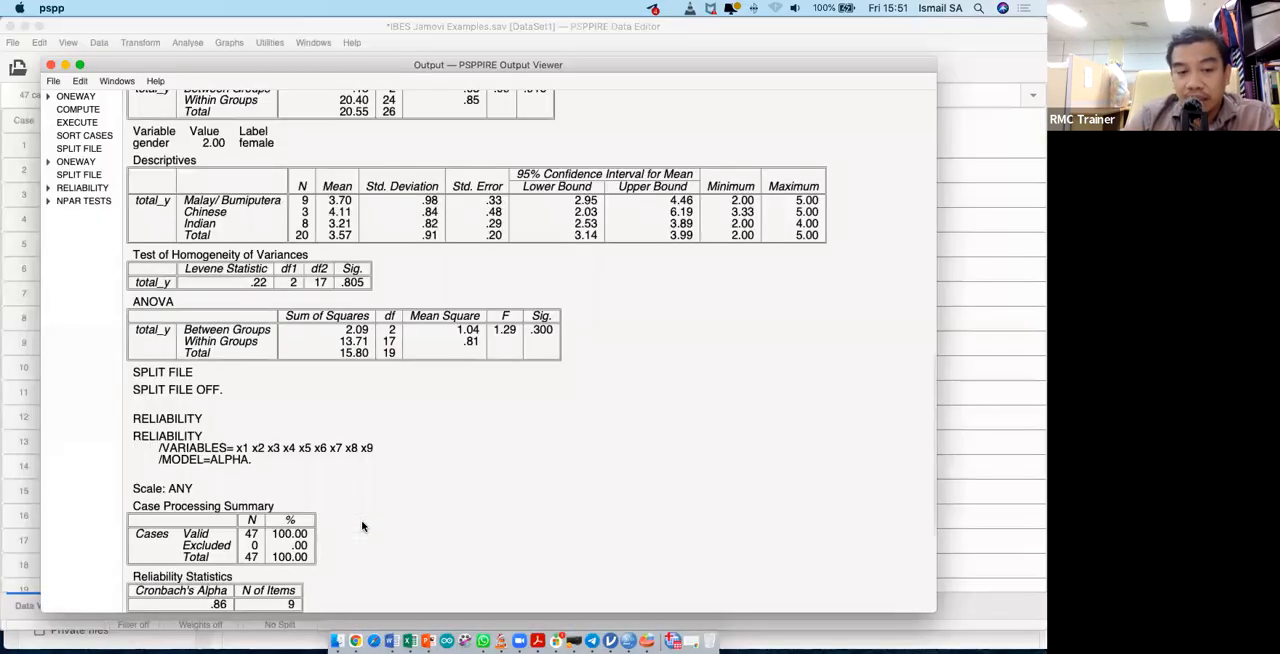
scroll(362, 526, "down", 5)
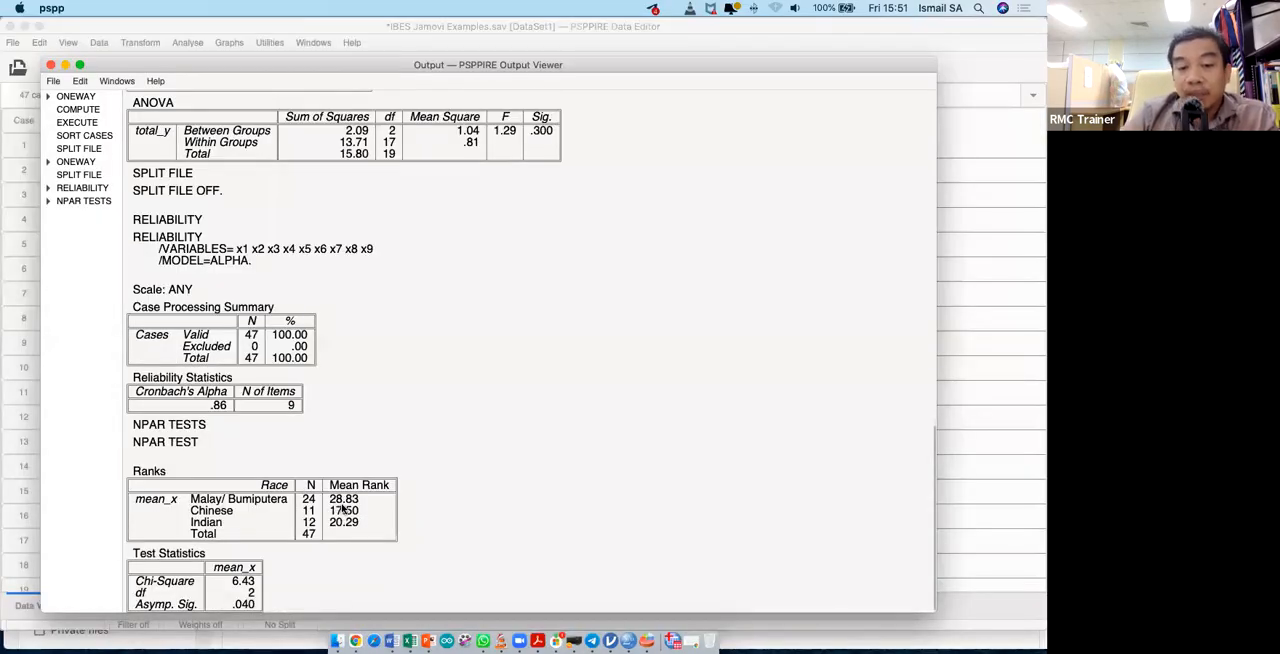
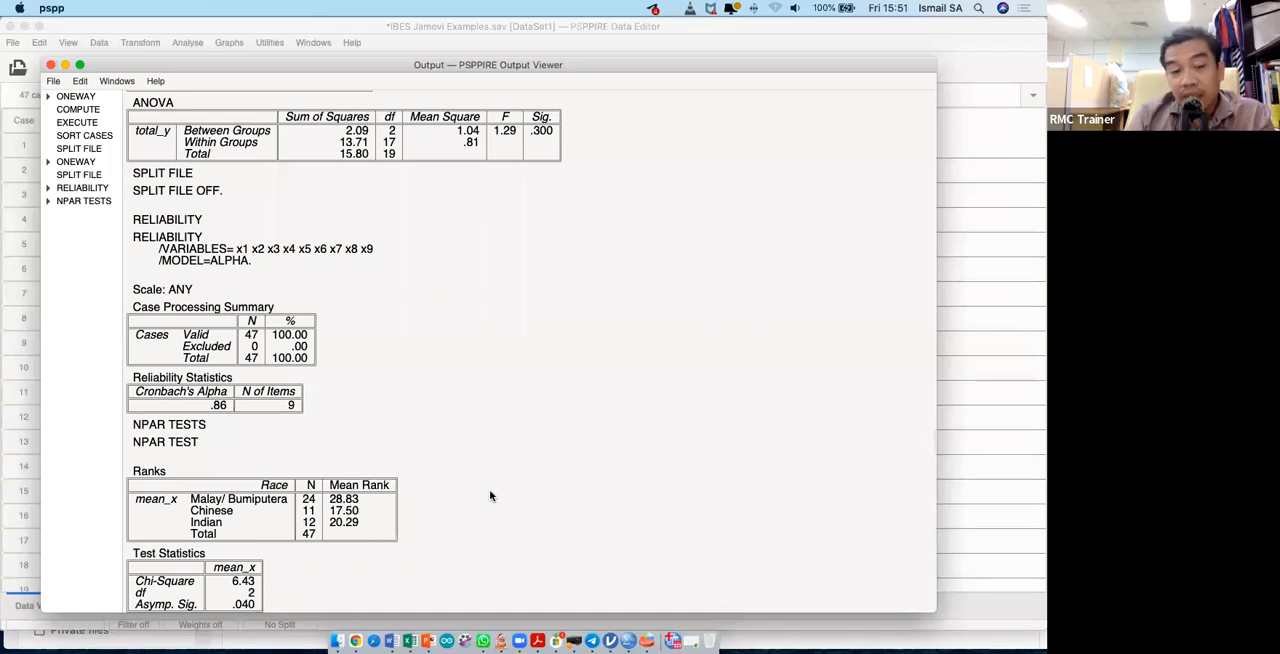
- Switch back to the Data Editor, bring up the Frequencies analysis in an enlarged dialog, and examine the statistics it offers
key("ctrl+Up")
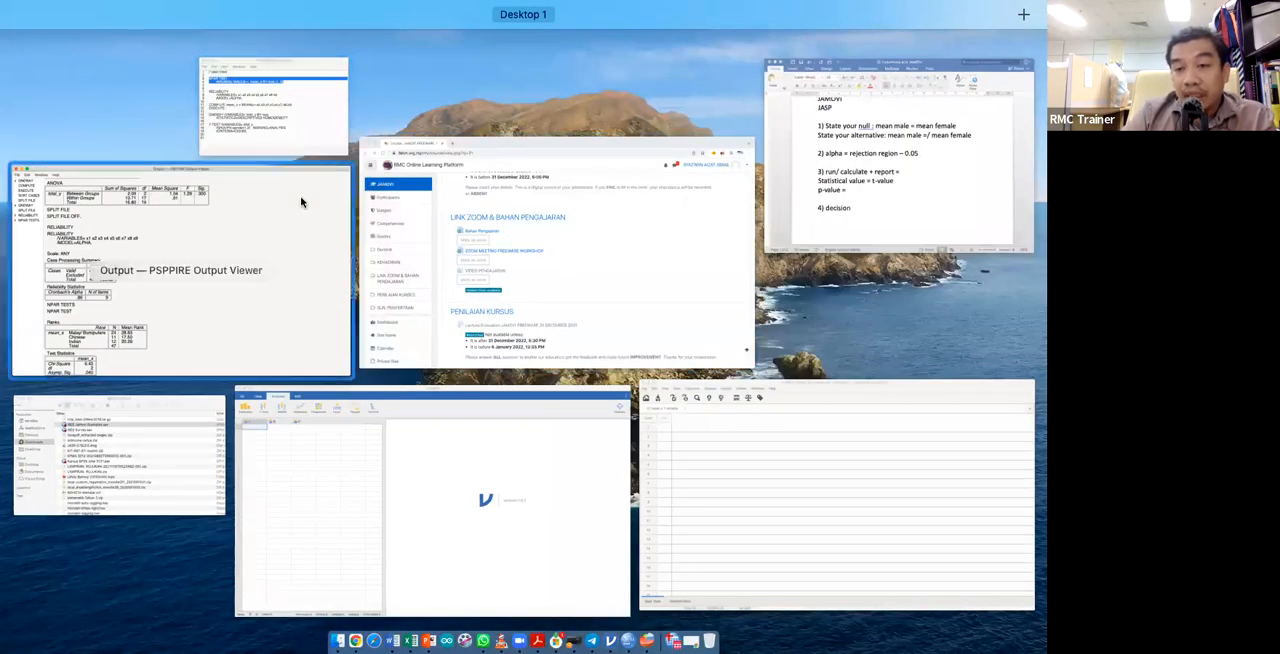
left_click(766, 425)
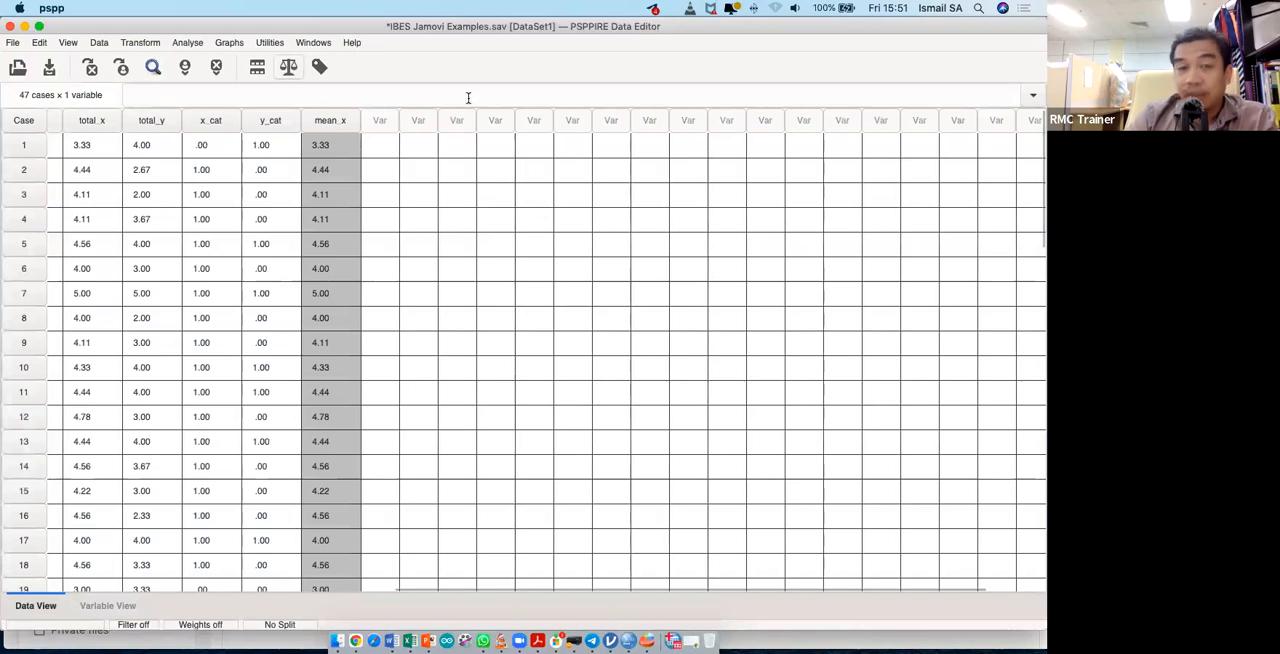
left_click(200, 46)
mouse_move(209, 63)
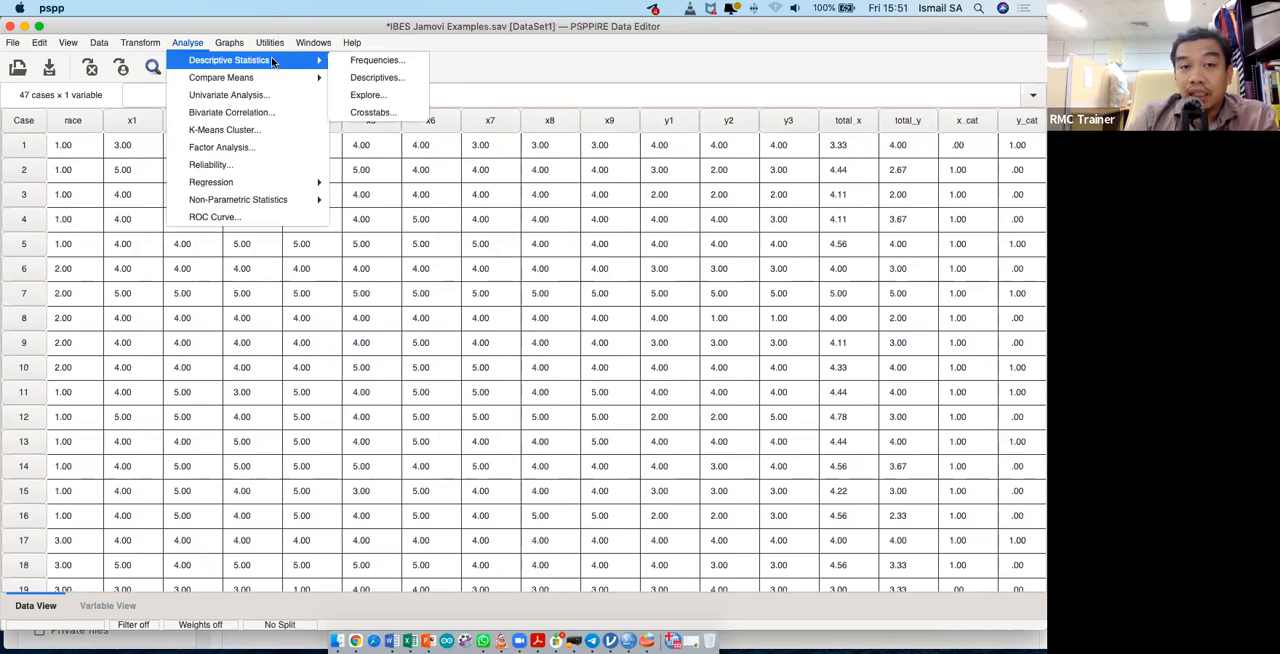
left_click(355, 67)
left_click_drag(627, 266, 628, 274)
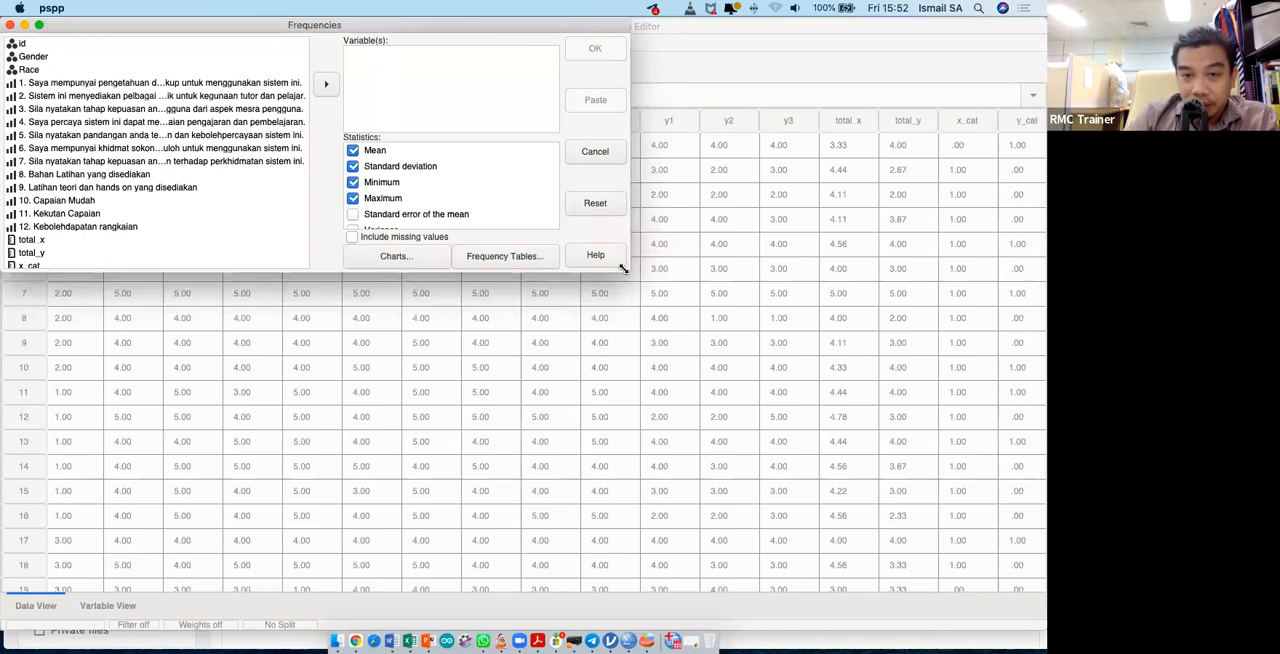
left_click_drag(622, 270, 726, 471)
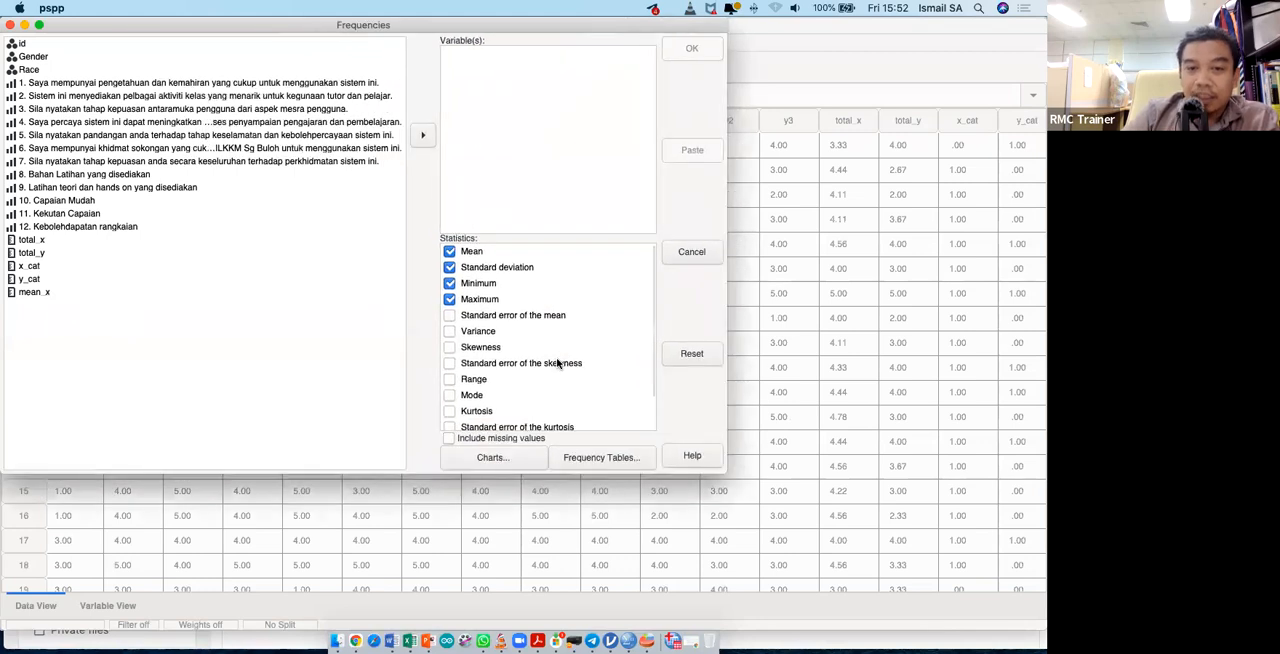
scroll(558, 364, "down", 2)
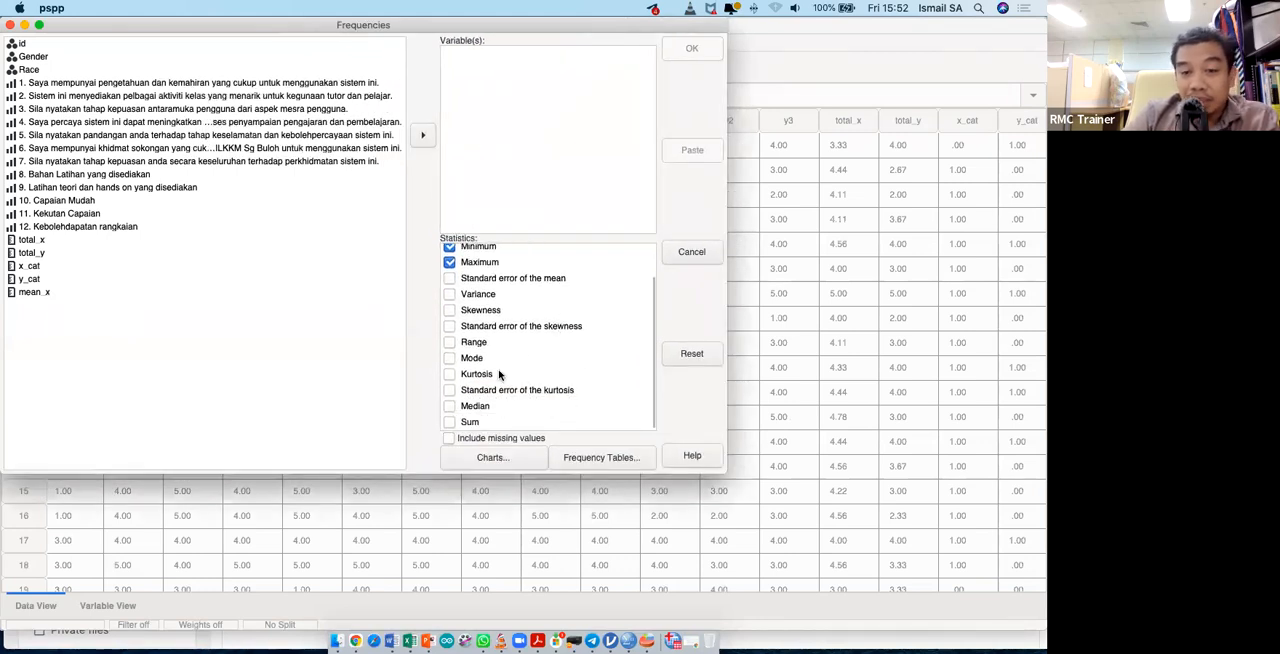
scroll(527, 343, "up", 1)
scroll(527, 343, "down", 1)
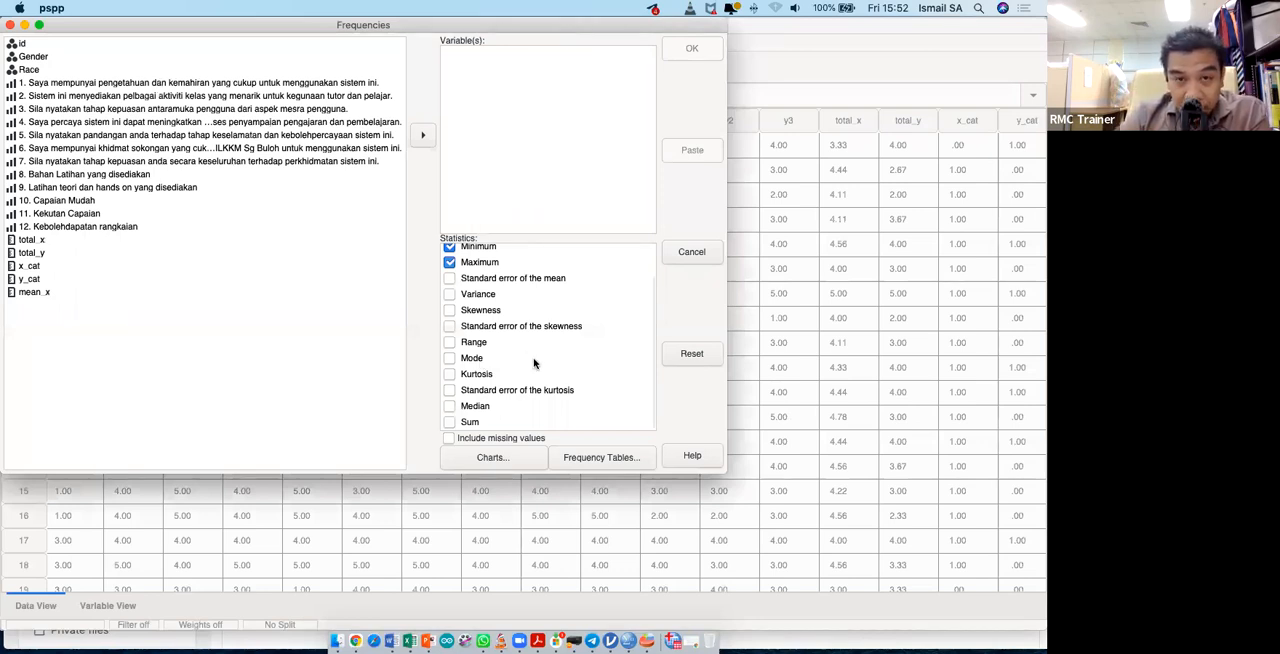
scroll(534, 363, "up", 3)
scroll(534, 363, "down", 3)
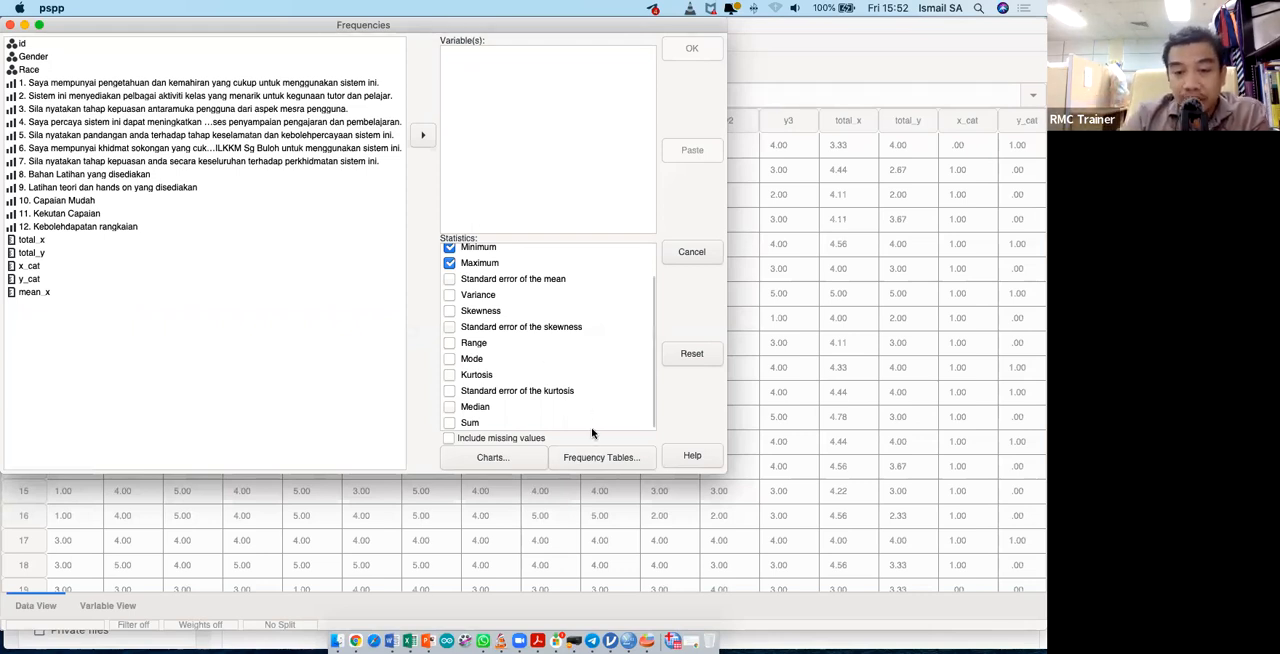
- Examine the Frequency Tables and Charts options of the Frequencies analysis, and close it without running anything
left_click(601, 457)
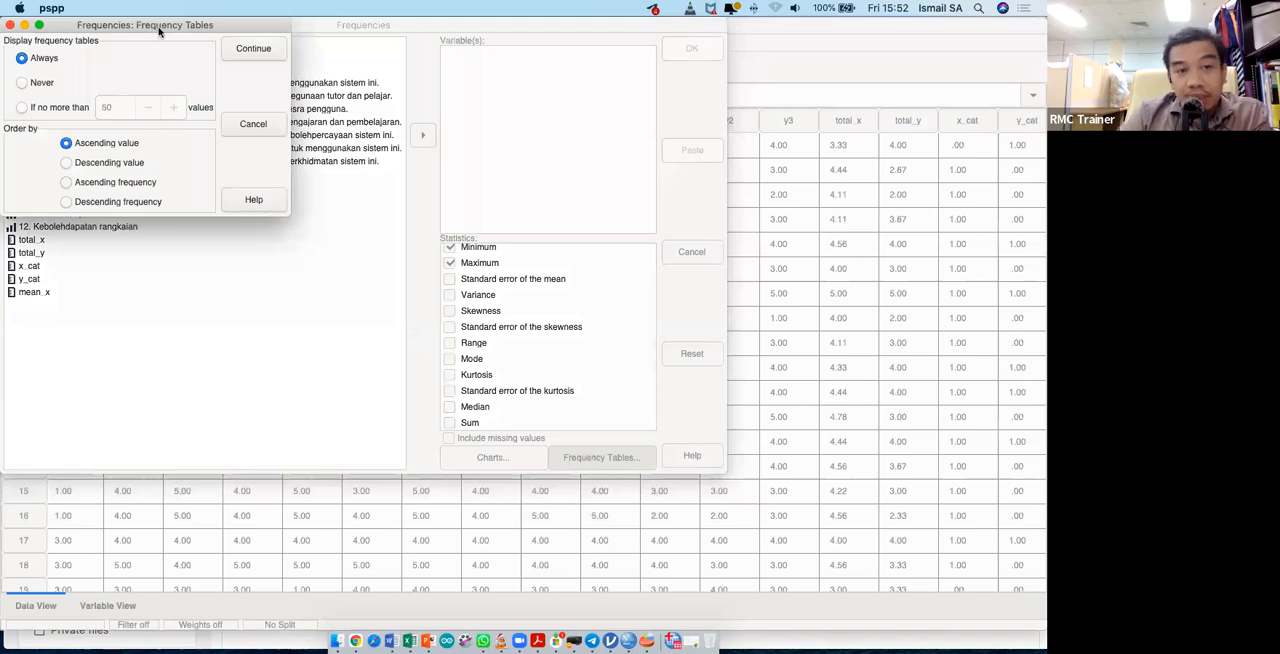
left_click(10, 25)
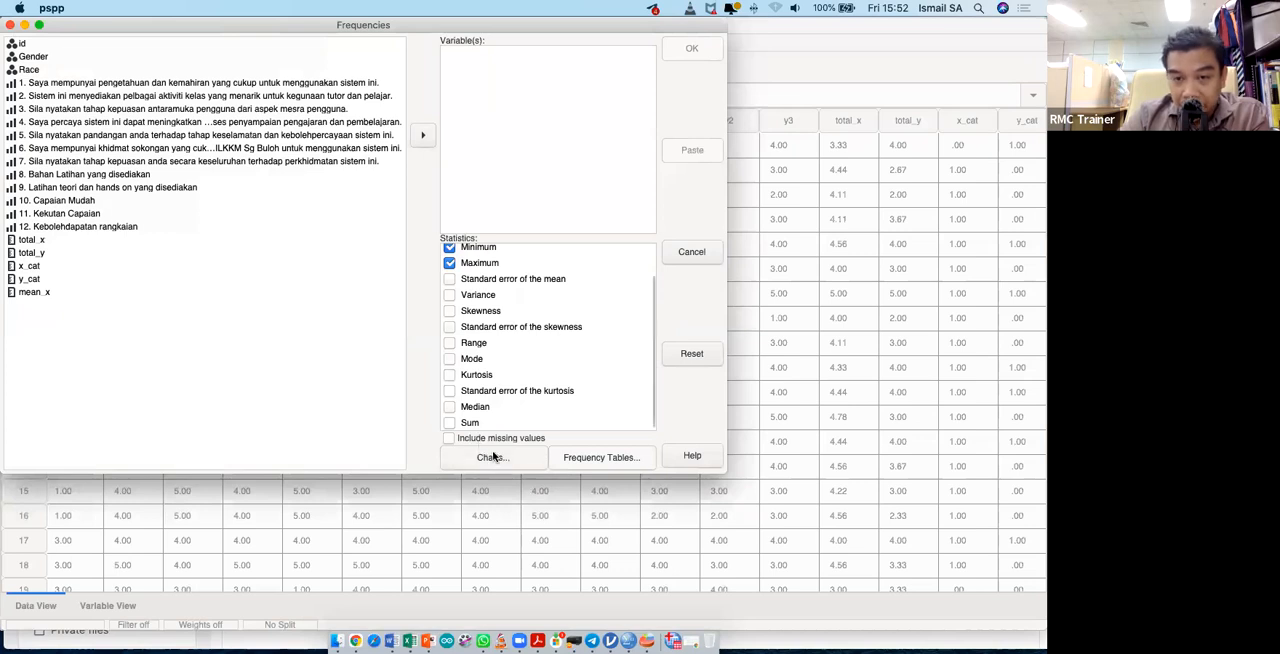
left_click(493, 457)
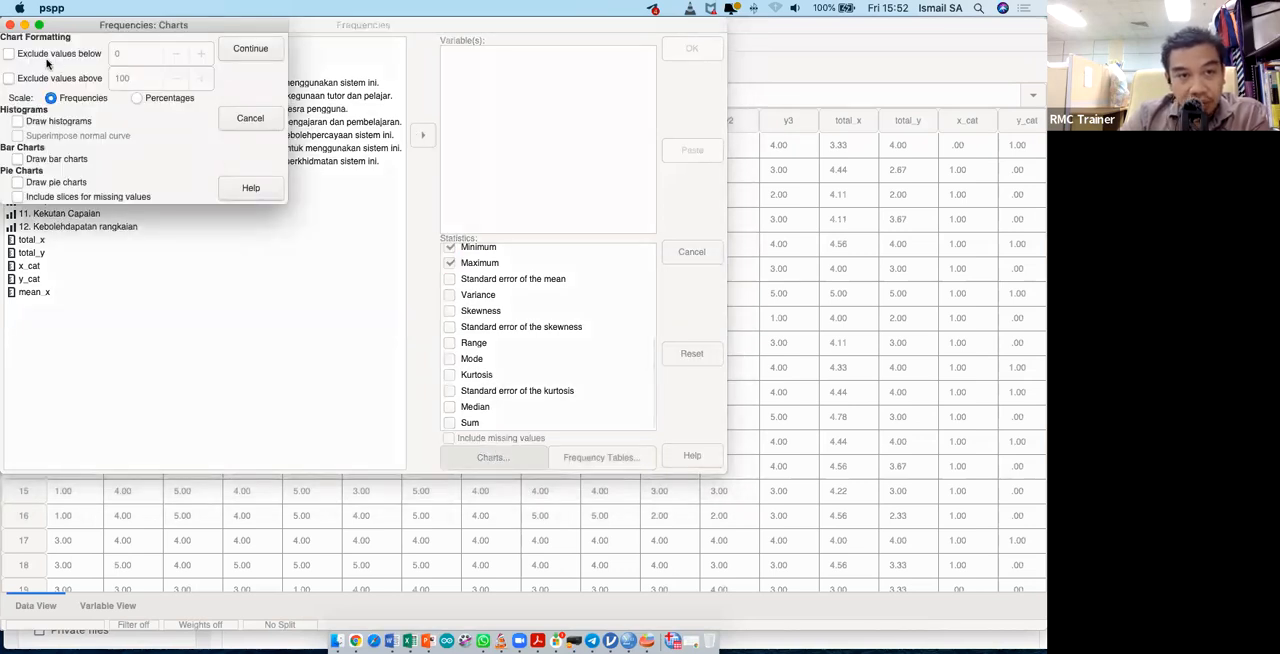
left_click(10, 25)
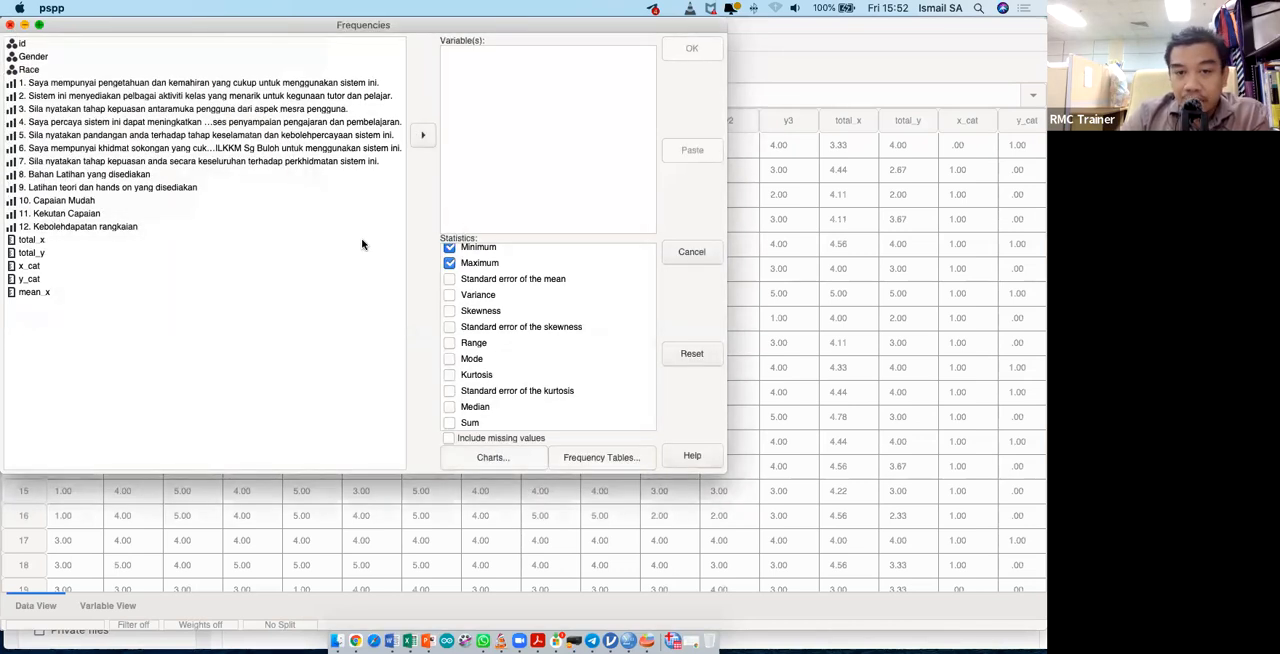
scroll(538, 332, "up", 1)
scroll(538, 332, "up", 1)
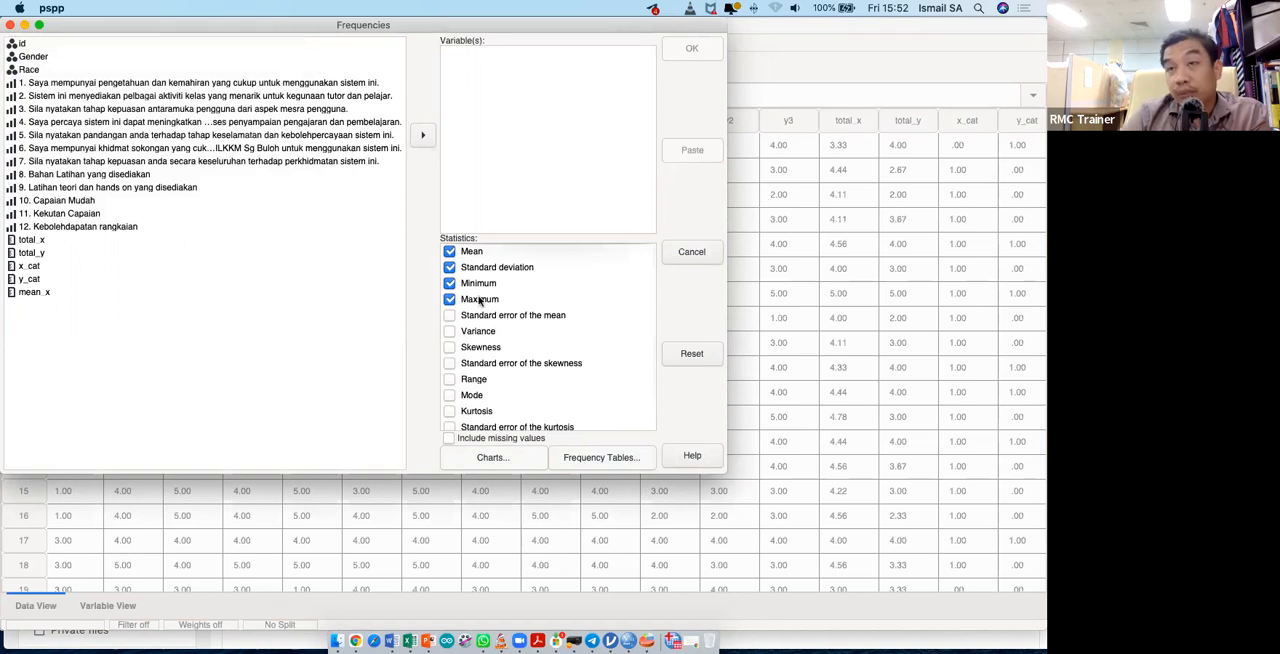
scroll(508, 390, "down", 2)
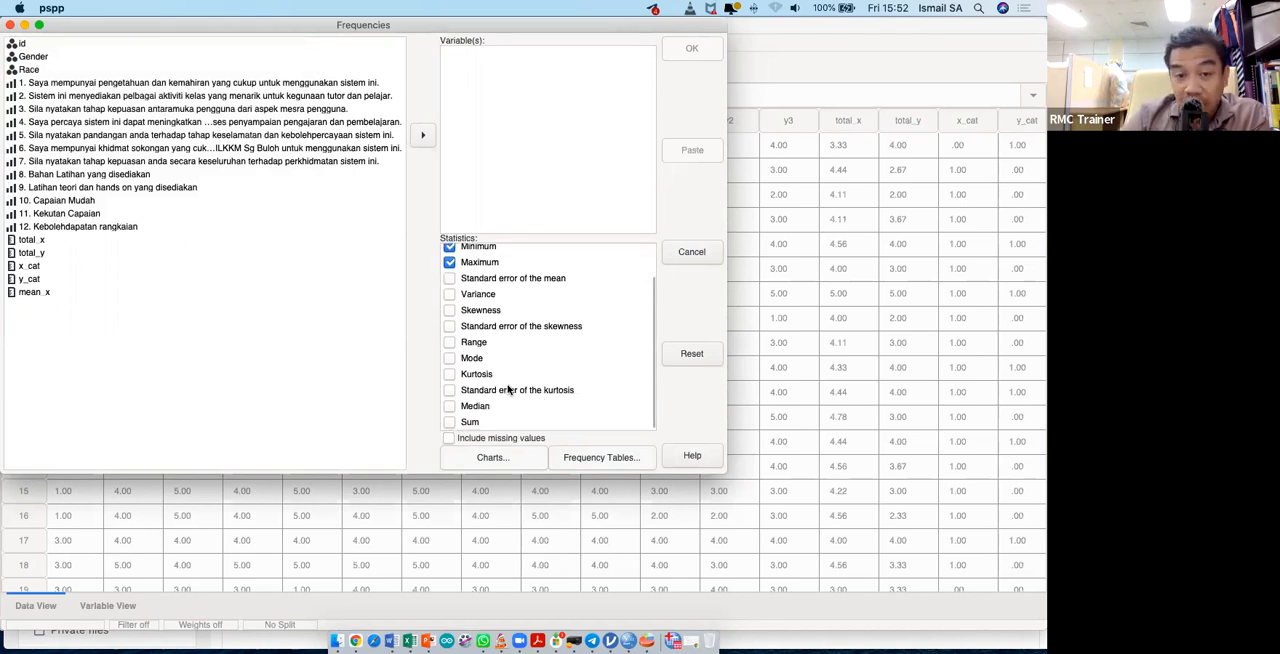
left_click(691, 251)
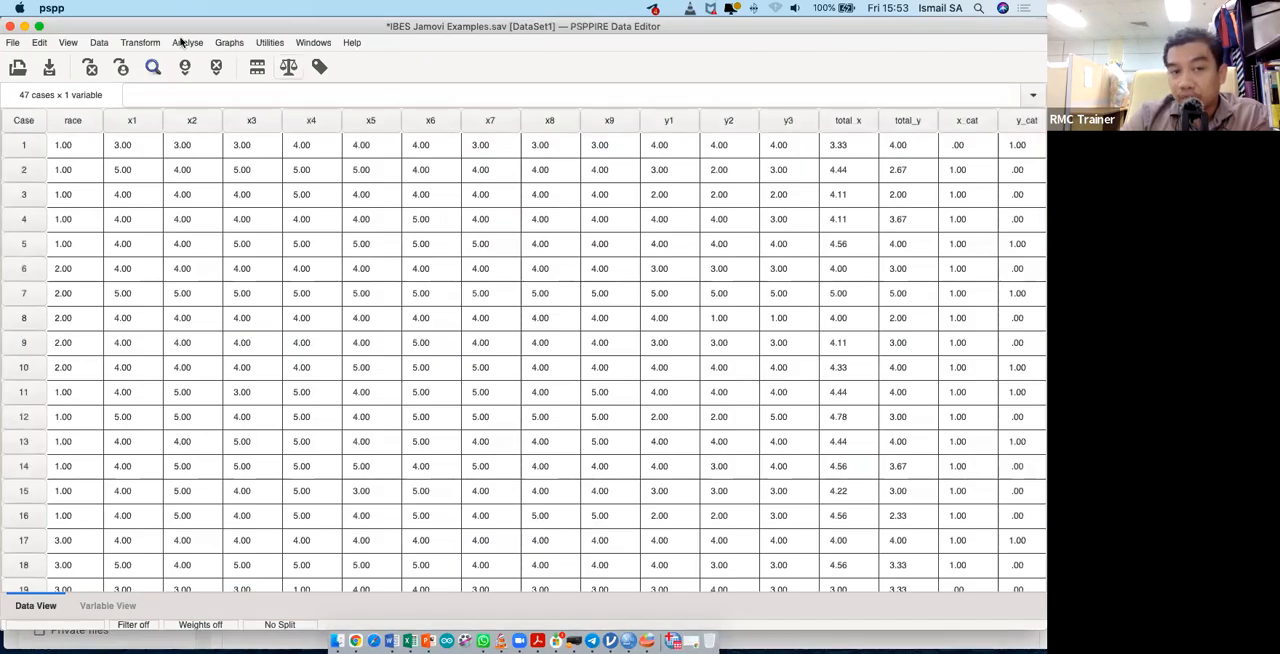
- Bring up the Descriptives analysis, enlarge its dialog to examine the statistics and options, and close it
left_click(185, 42)
mouse_move(260, 60)
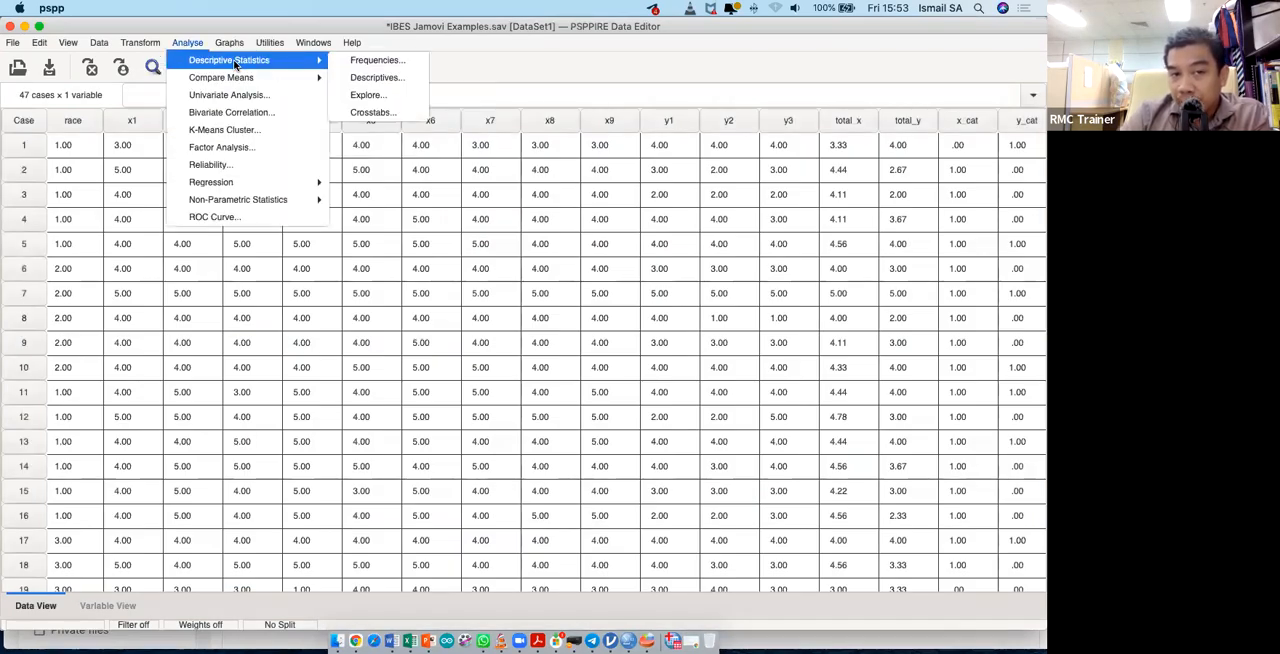
left_click(390, 78)
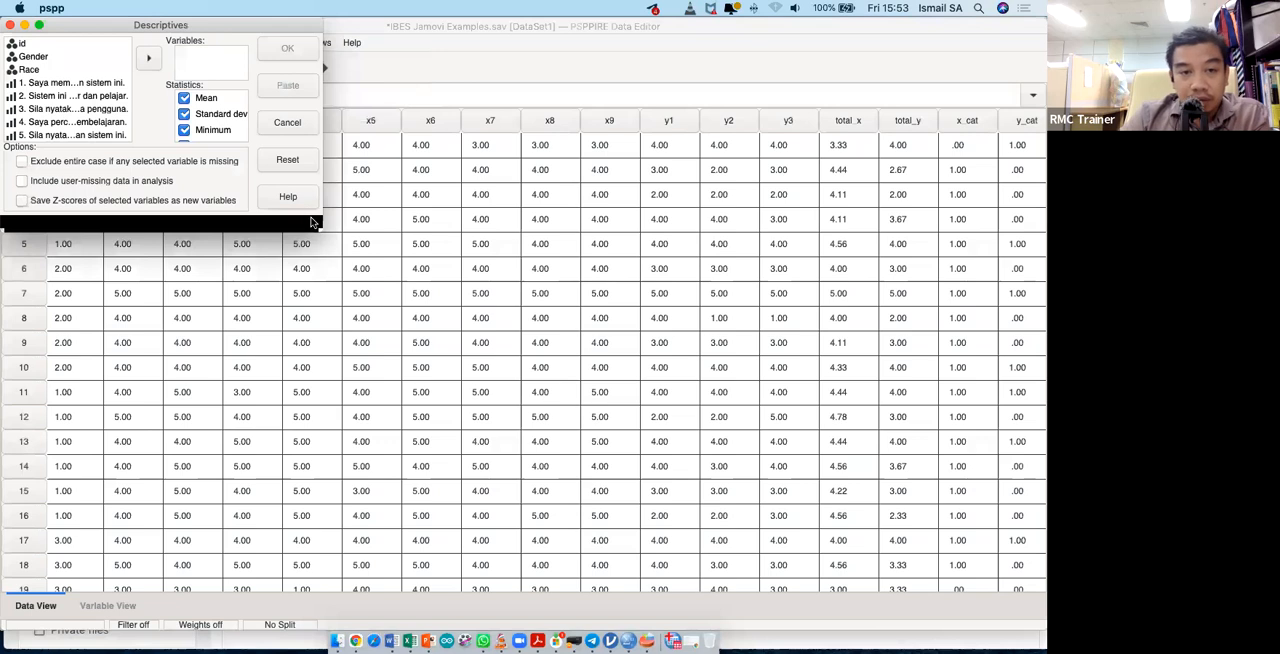
left_click_drag(321, 231, 835, 511)
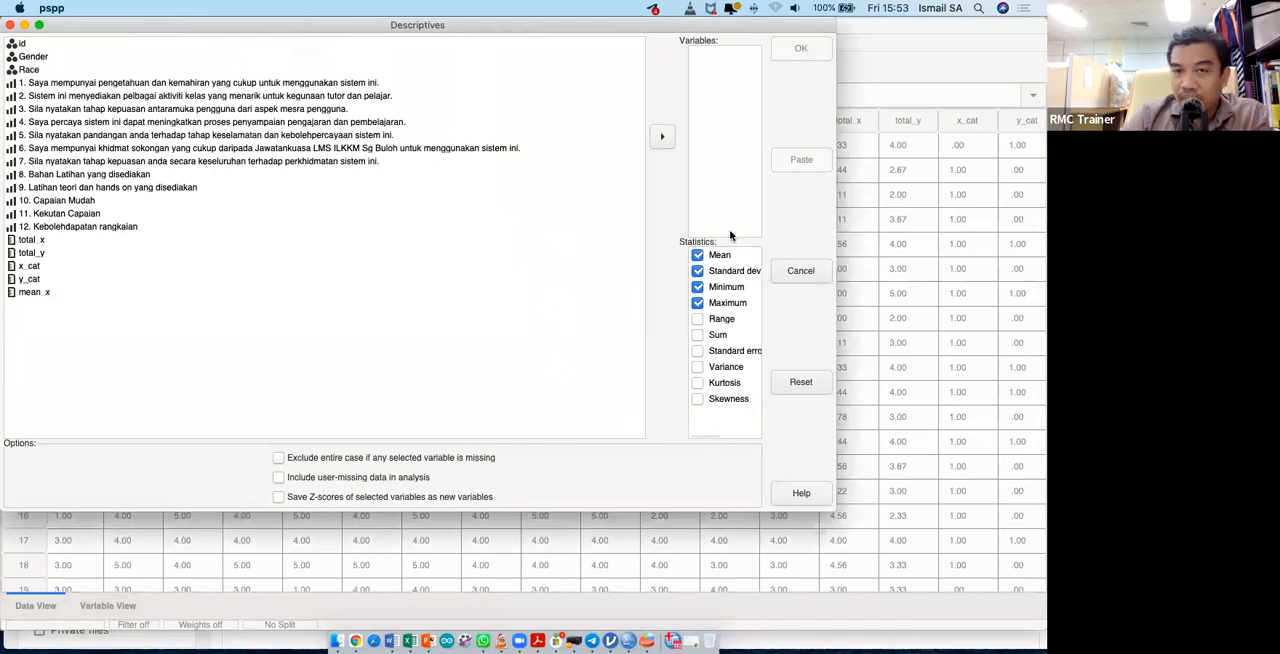
left_click(9, 25)
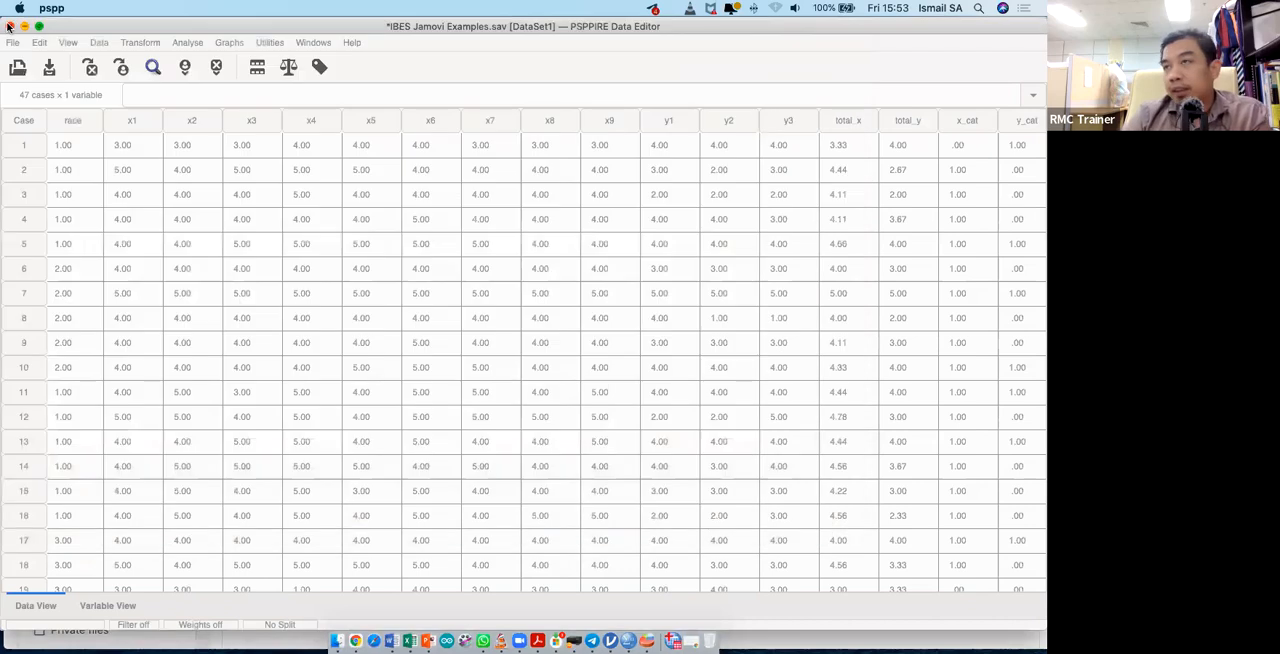
left_click(185, 43)
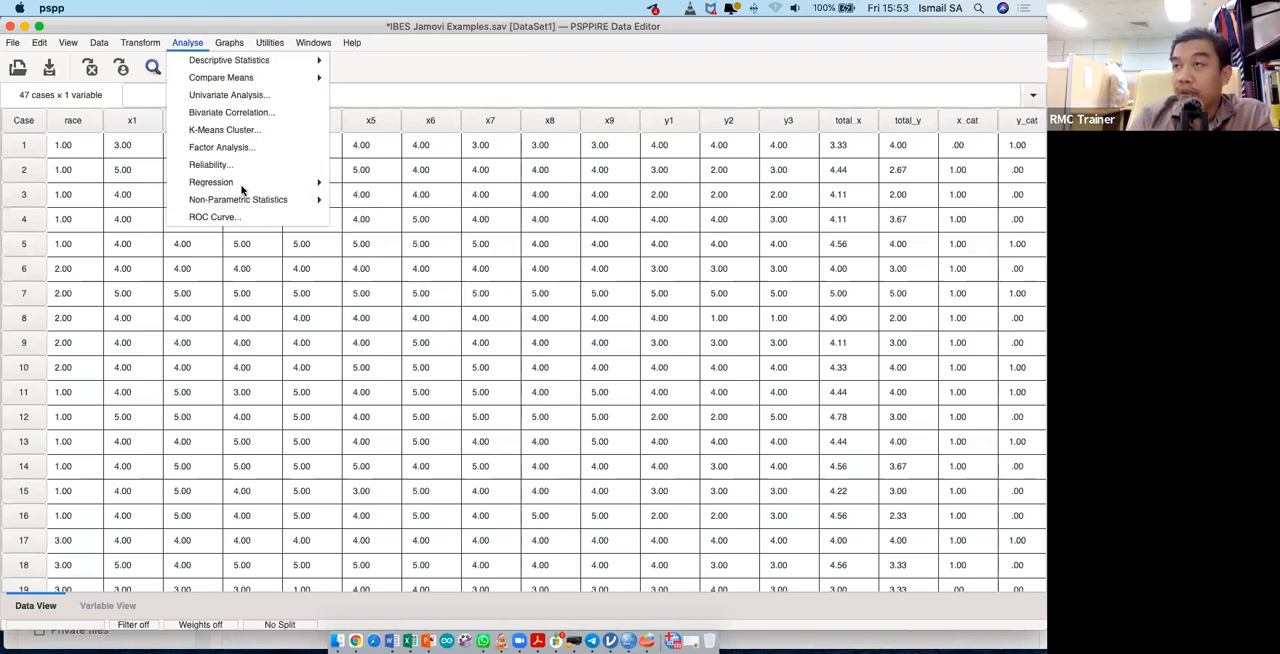
left_click(382, 193)
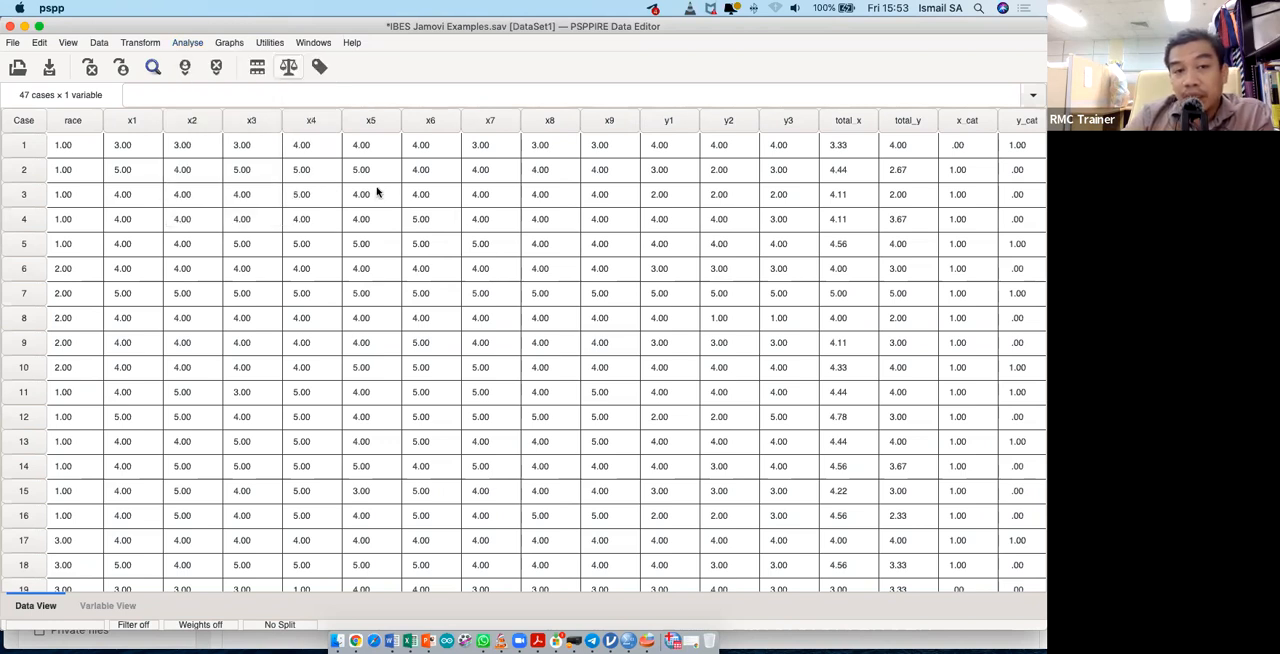
left_click(187, 42)
mouse_move(244, 186)
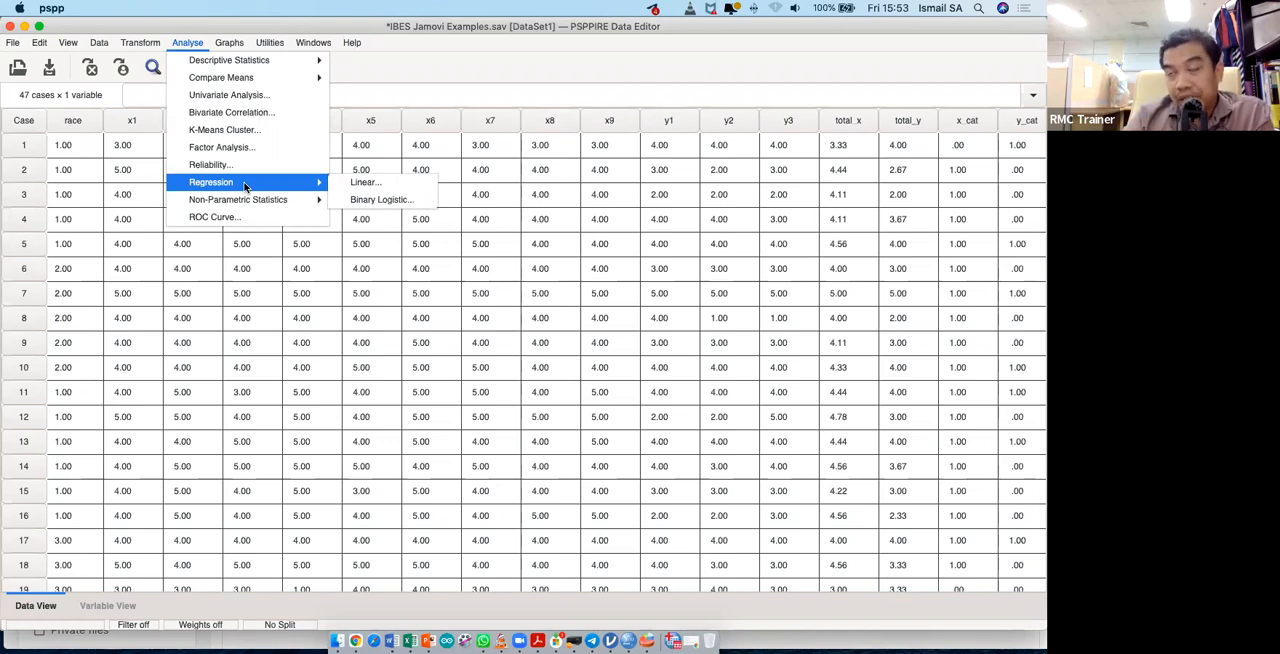
left_click(353, 186)
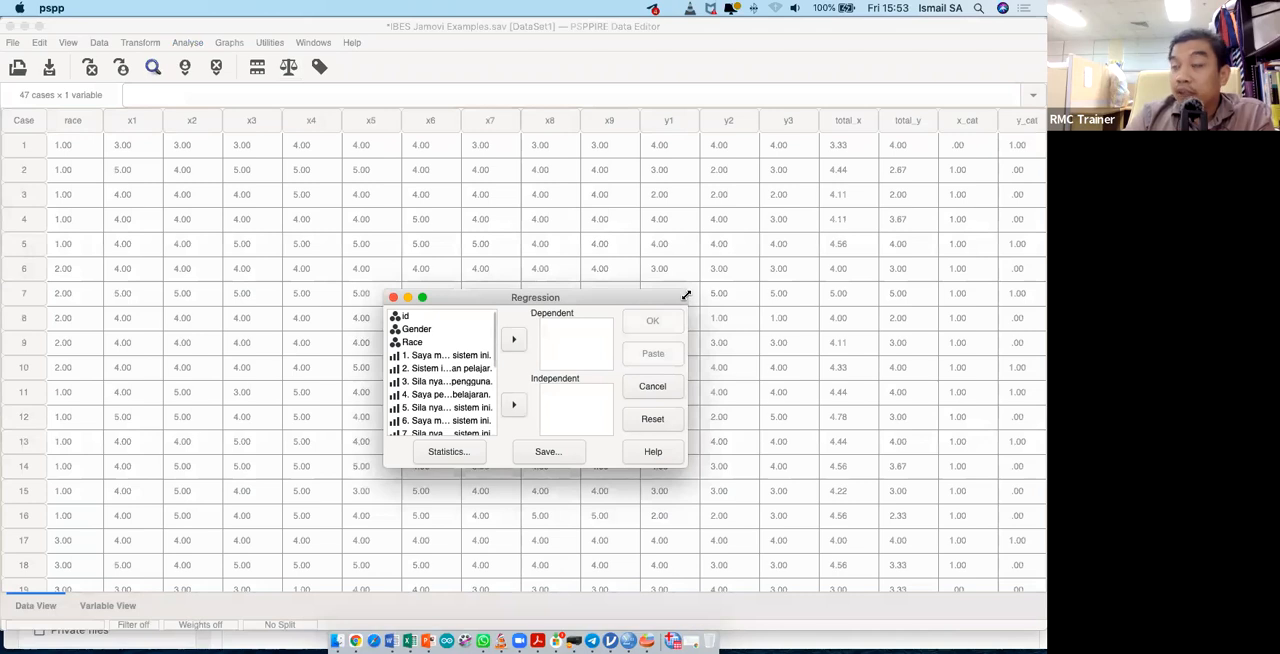
left_click(829, 158)
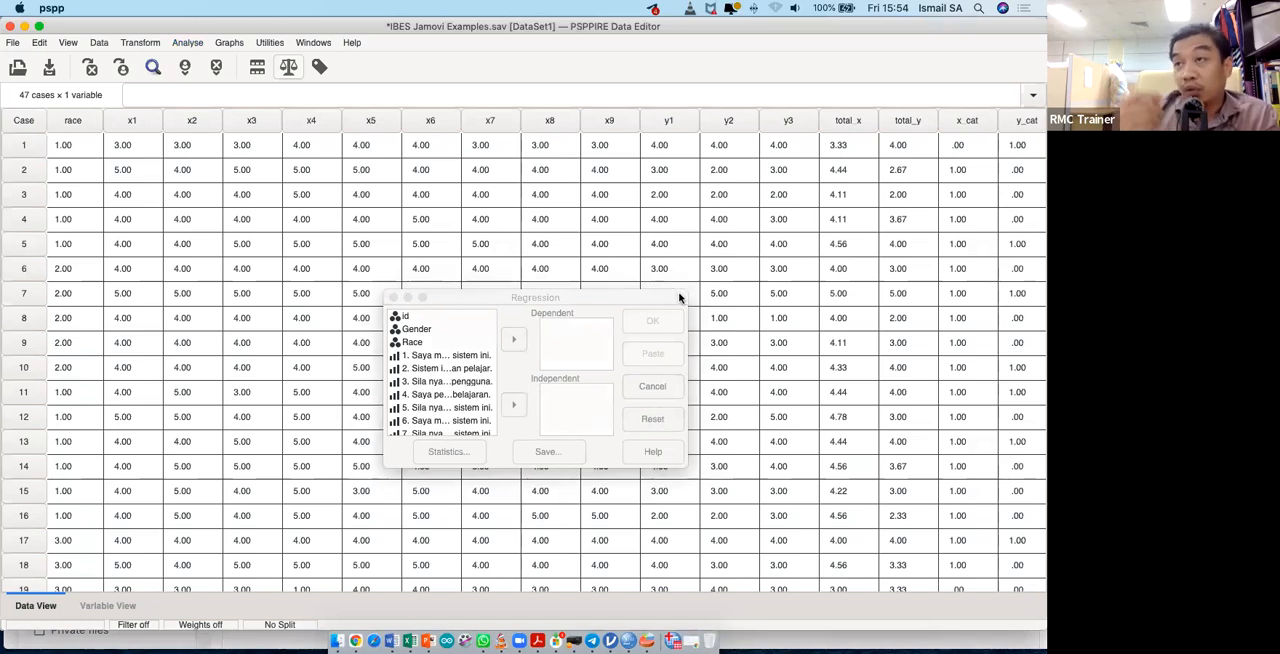
left_click(652, 387)
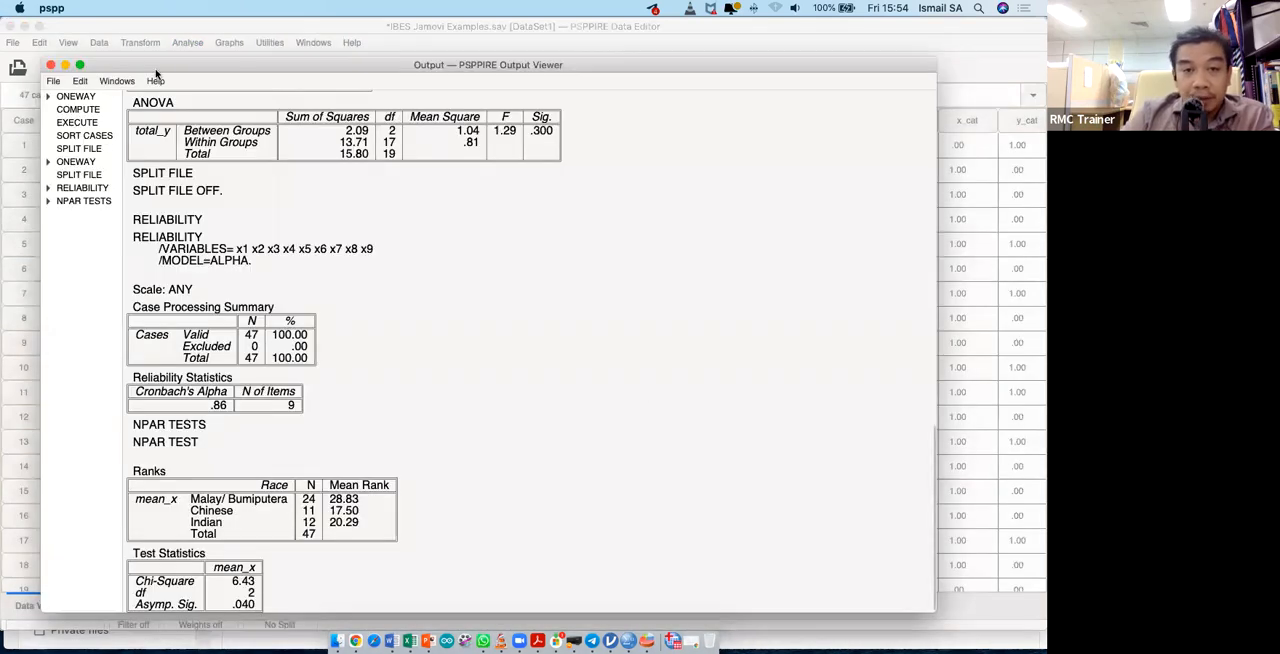
- Return from the Output Viewer to the Data Editor and start a linear regression with y_cat as the dependent variable
left_click(65, 67)
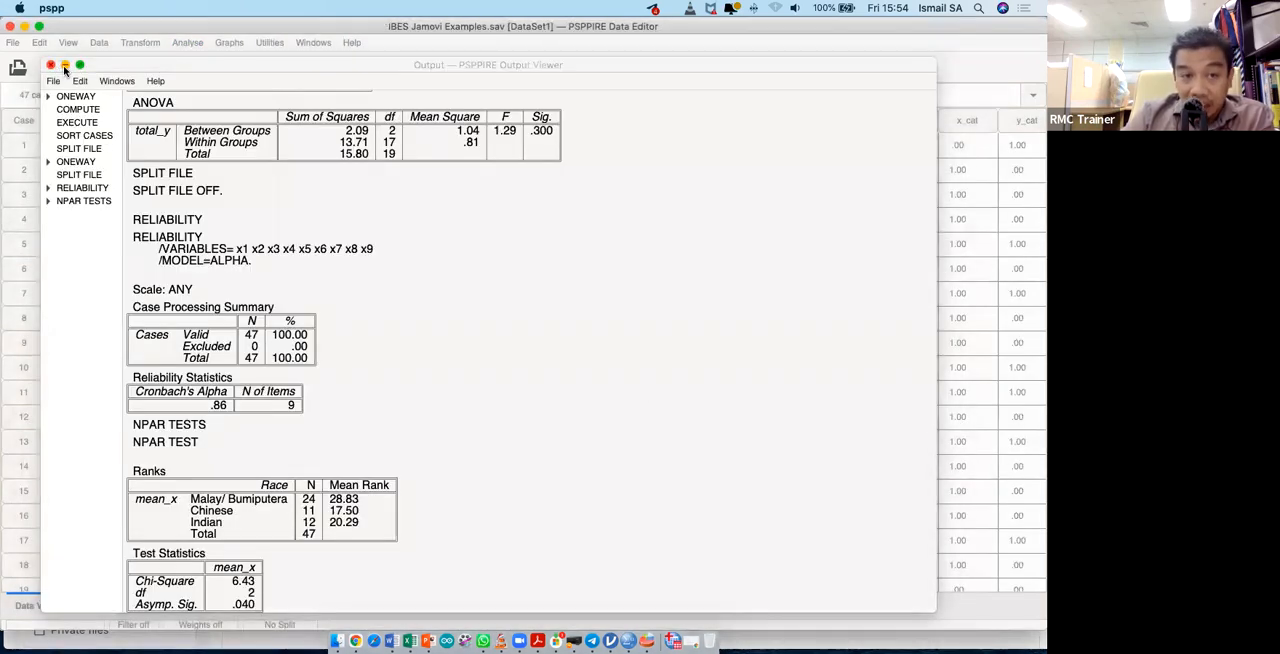
left_click(20, 122)
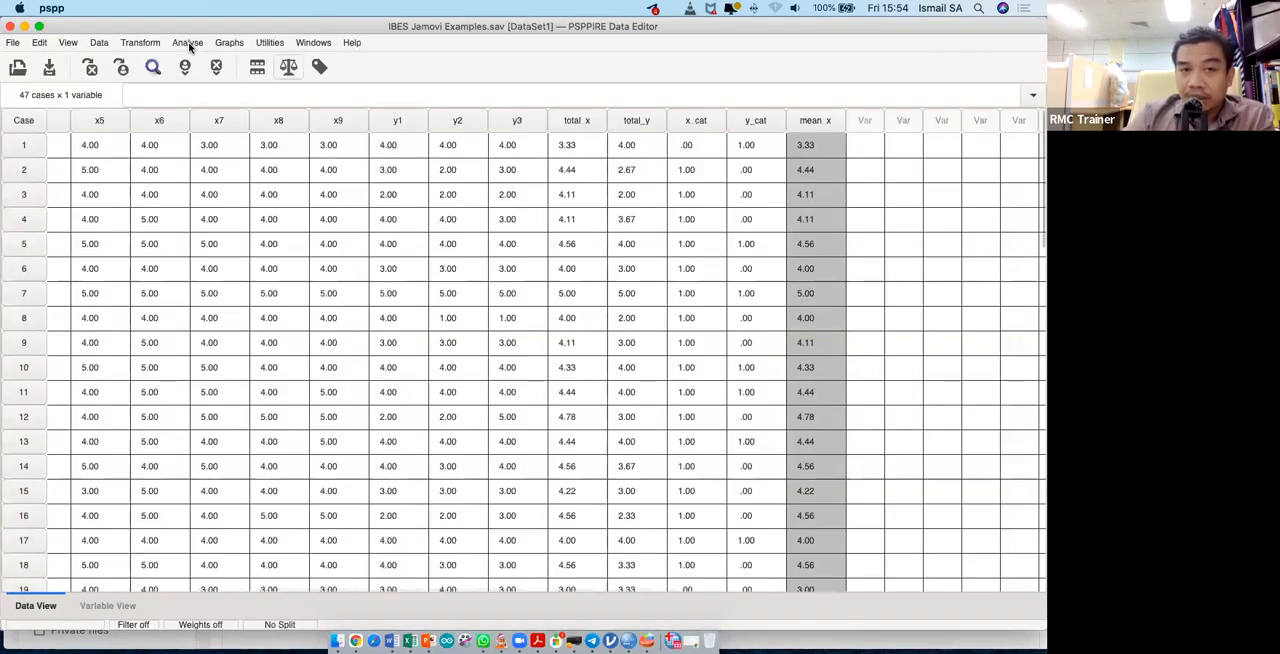
left_click(188, 43)
mouse_move(298, 183)
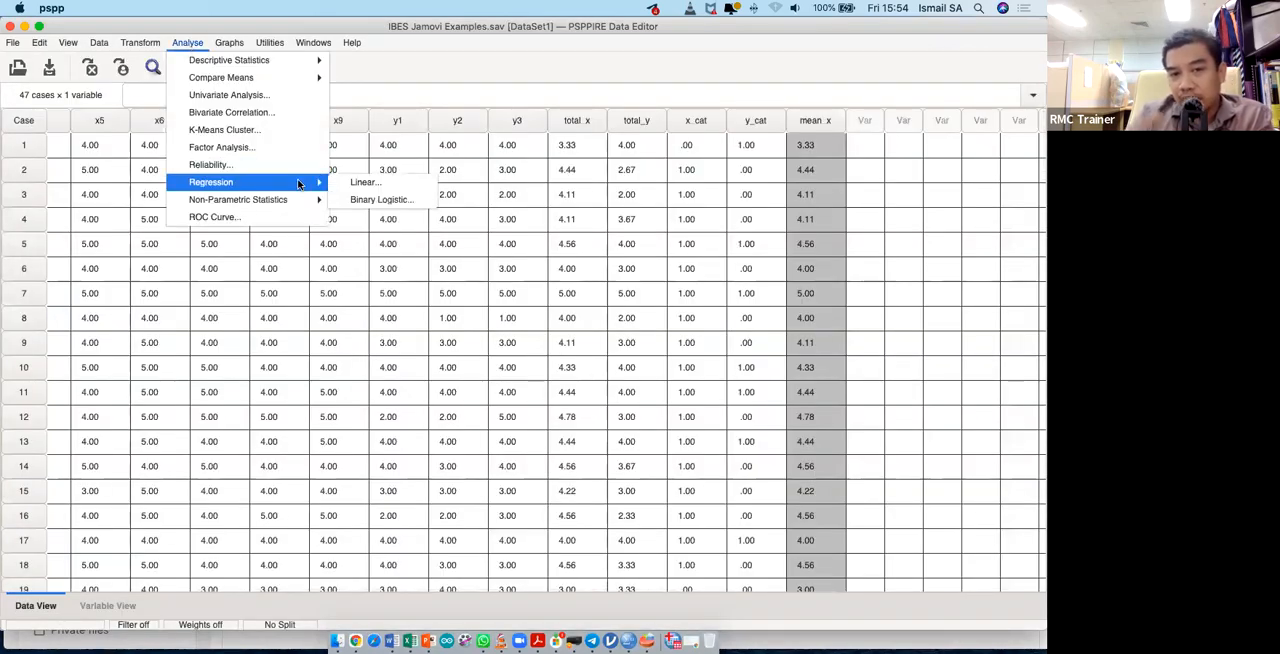
left_click(364, 182)
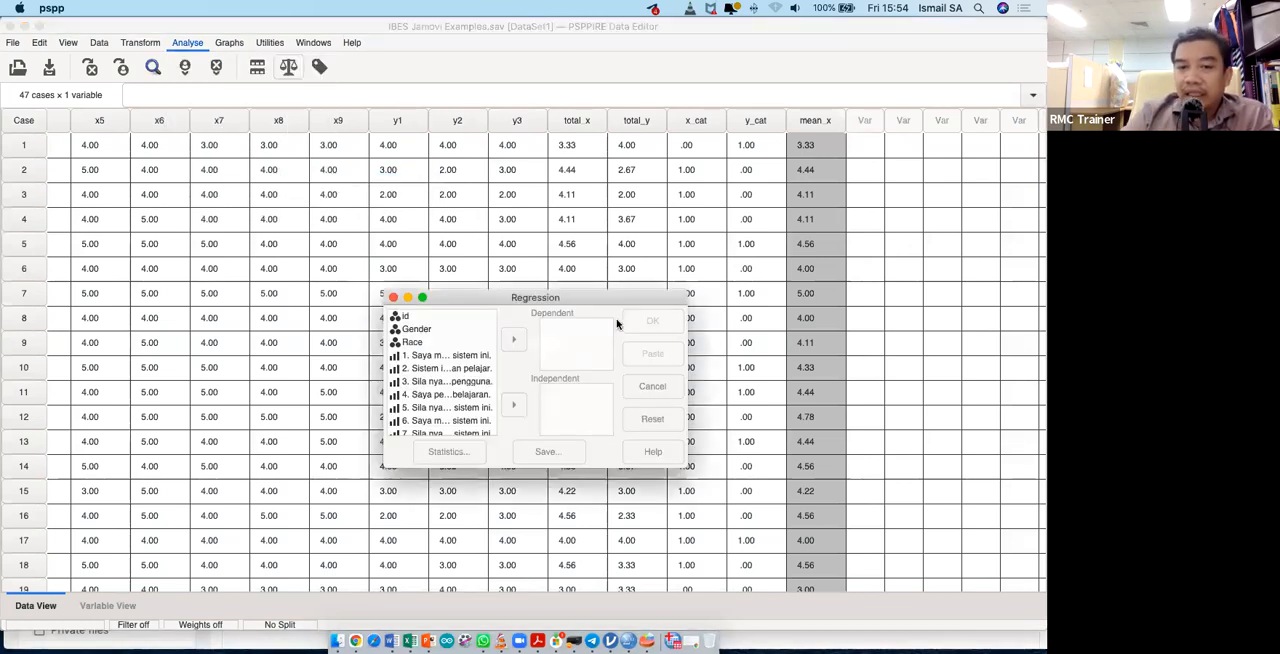
scroll(462, 385, "down", 5)
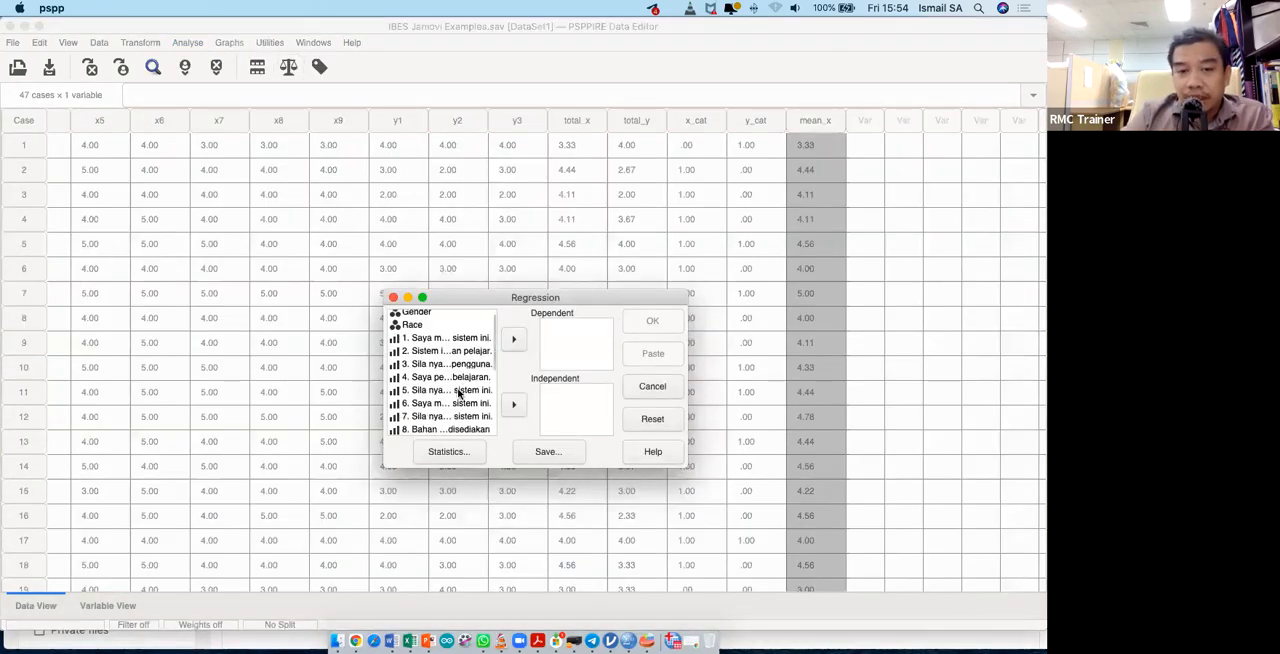
left_click(429, 430)
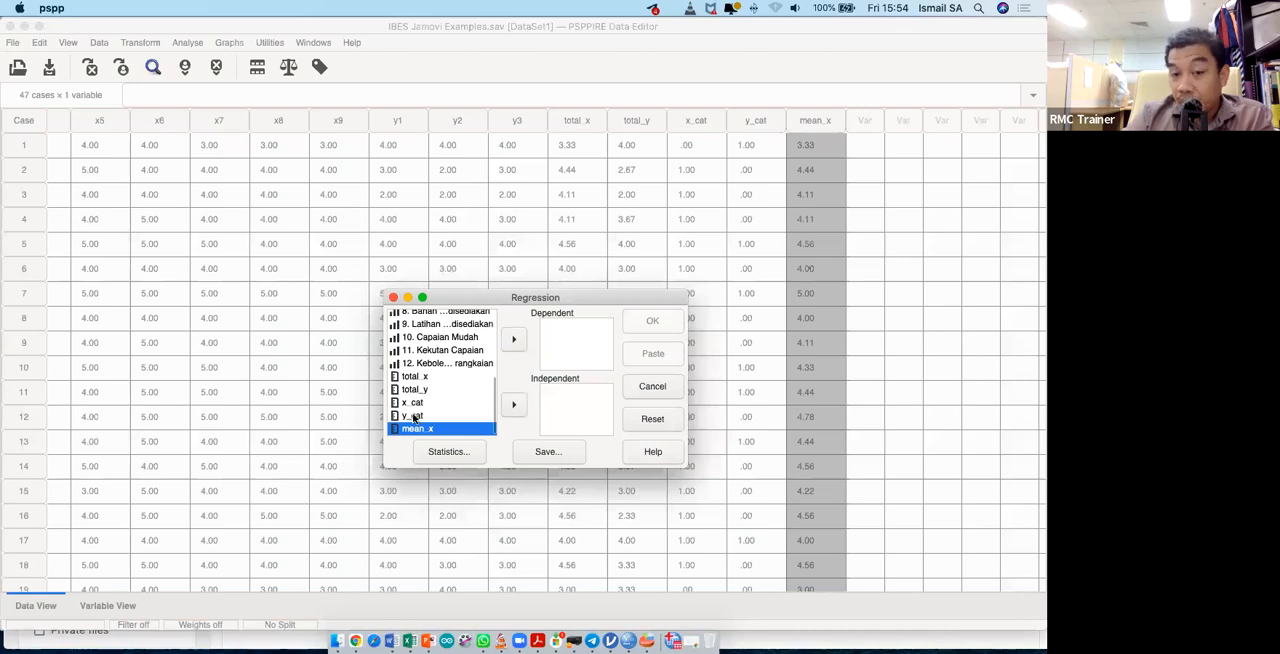
left_click(414, 416)
left_click(511, 341)
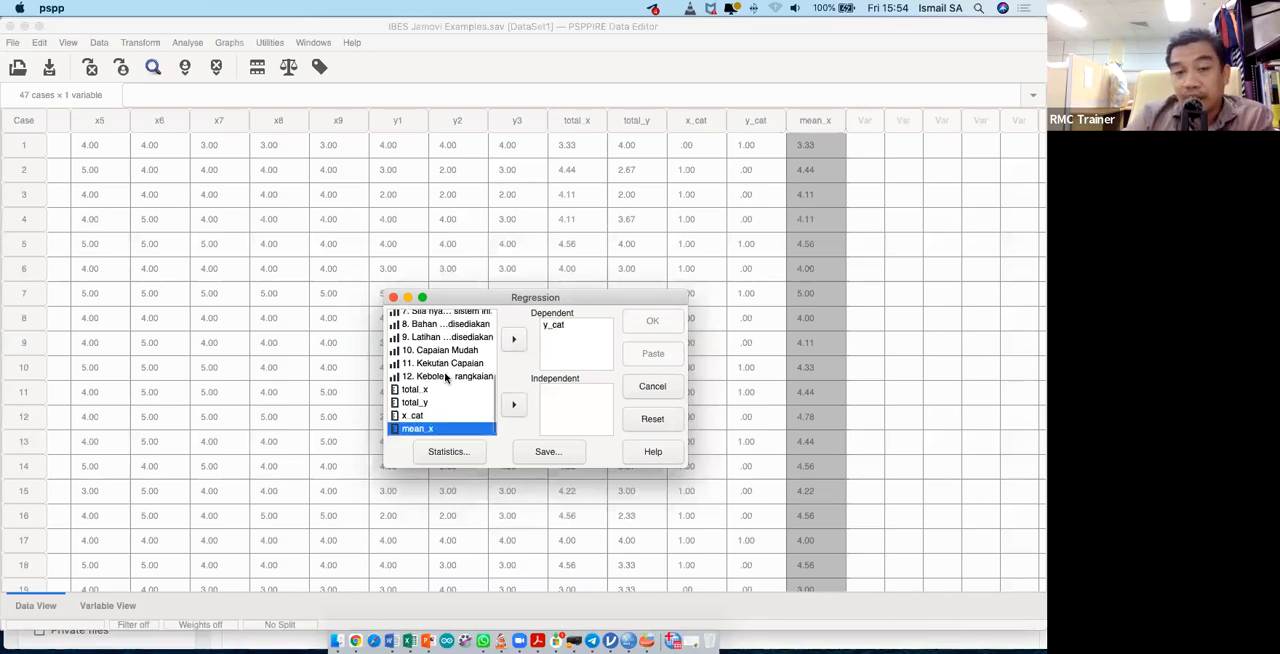
- Add total_x as the independent variable of the linear regression
scroll(446, 377, "up", 5)
scroll(446, 377, "down", 5)
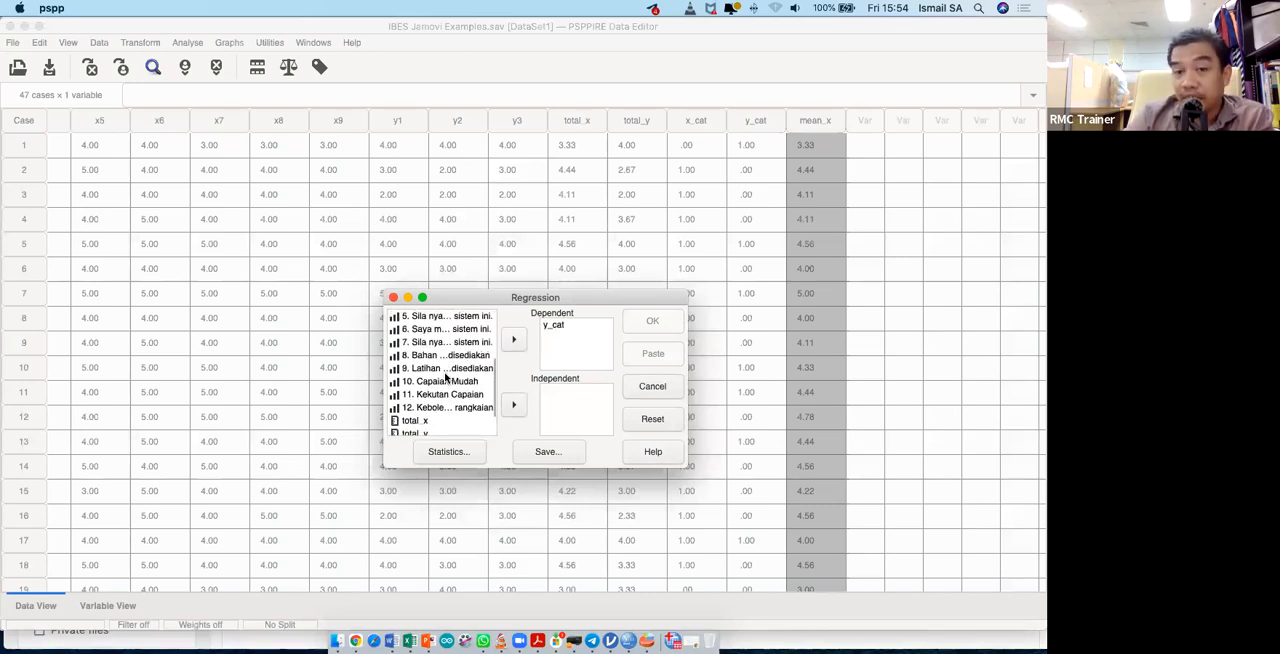
left_click(430, 389)
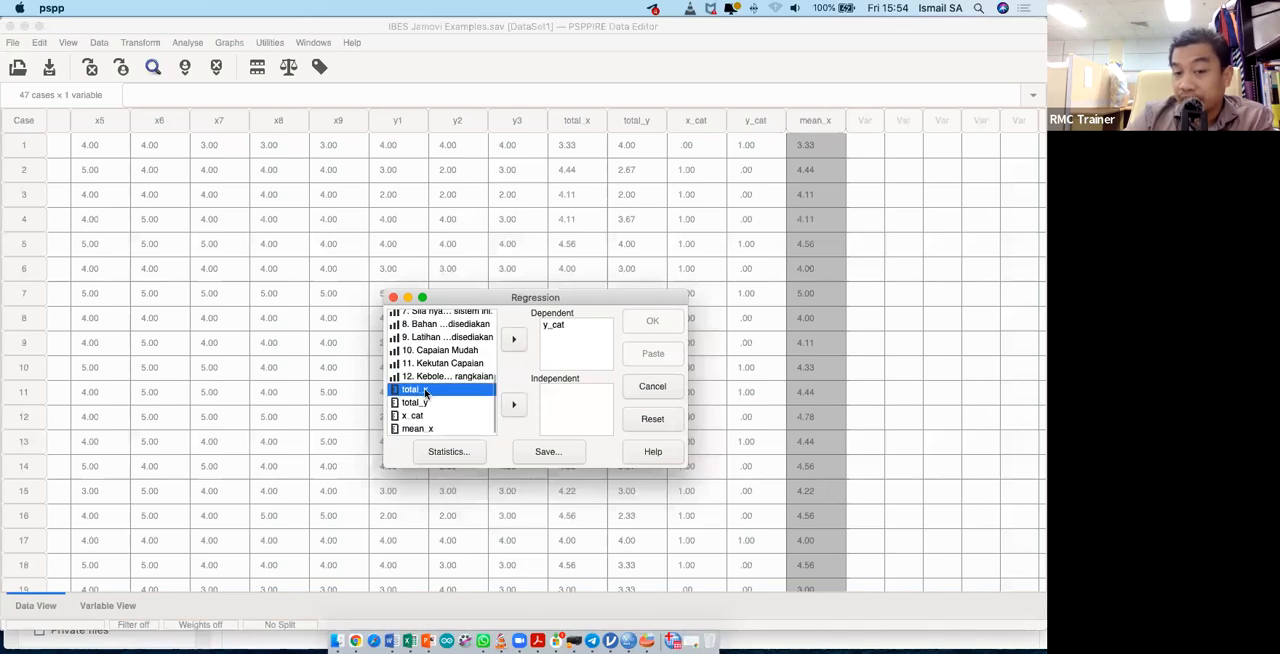
left_click(514, 405)
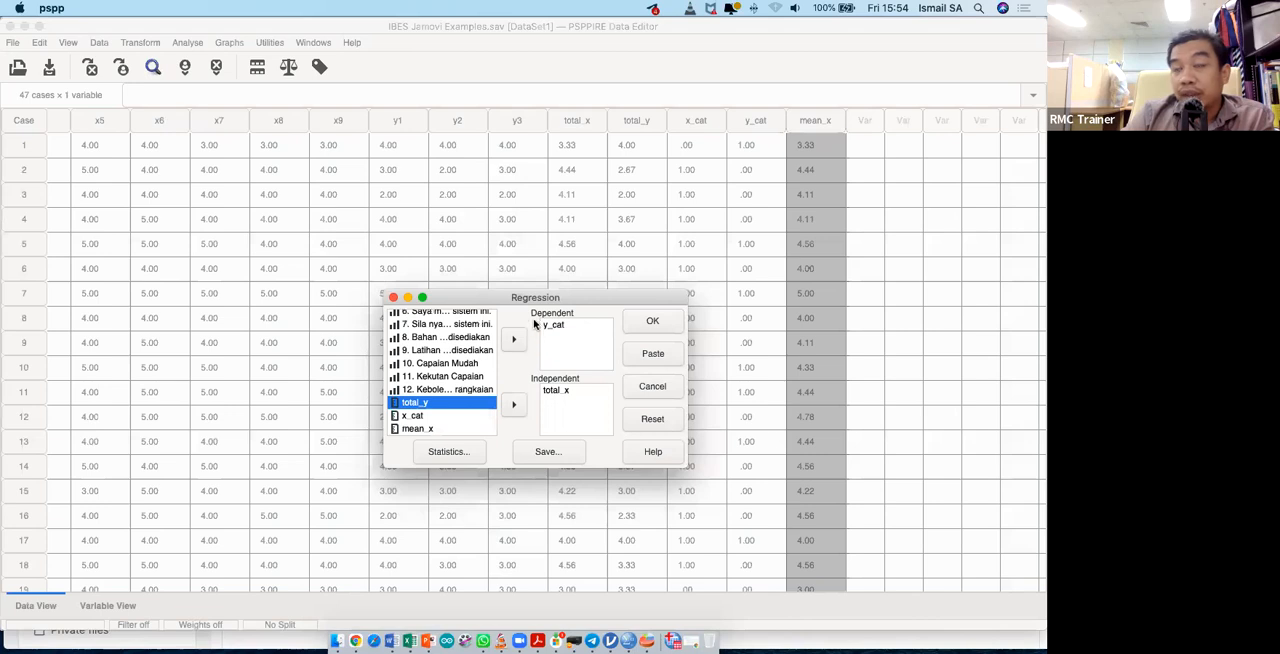
- Review the regression's Statistics options, keep Coeff, R and Anova selected, and run the linear regression
left_click(446, 452)
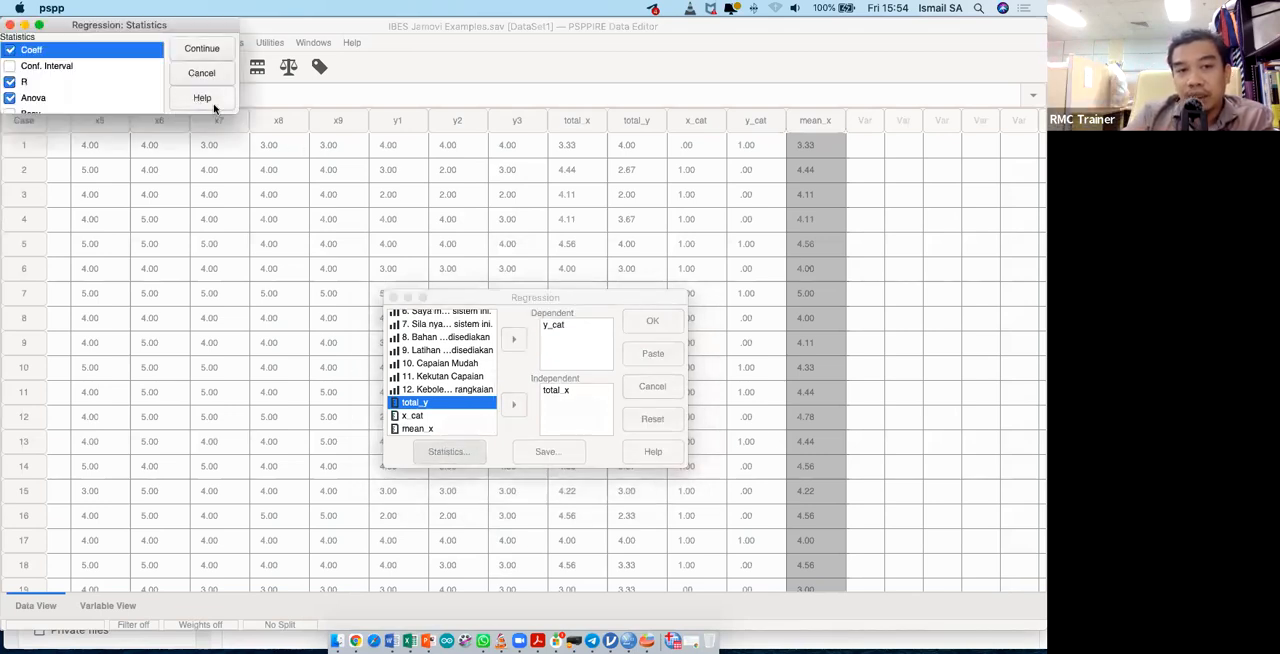
left_click_drag(348, 244, 501, 297)
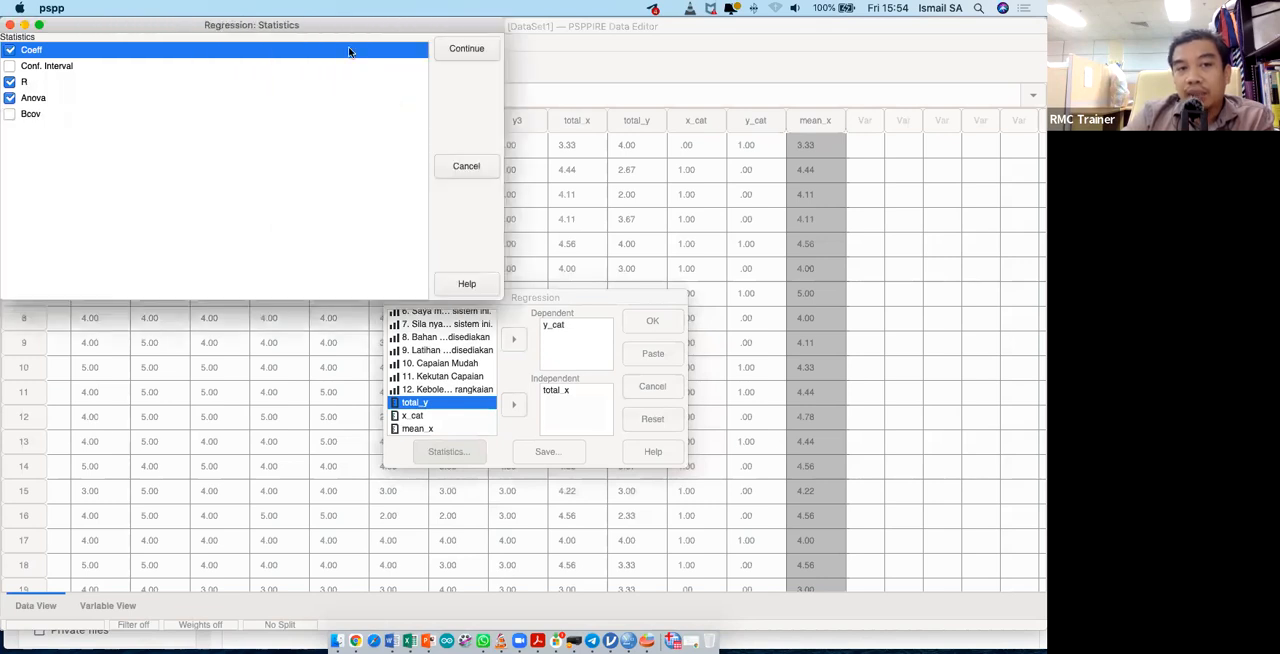
left_click_drag(346, 25, 463, 131)
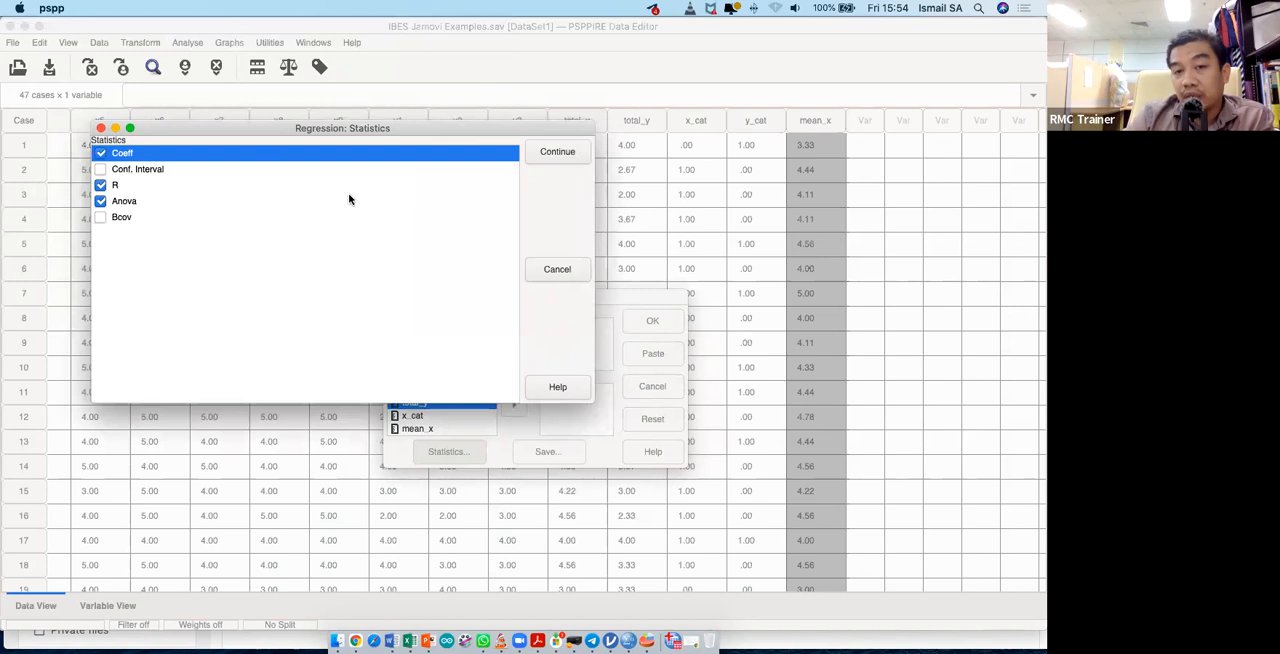
left_click(549, 155)
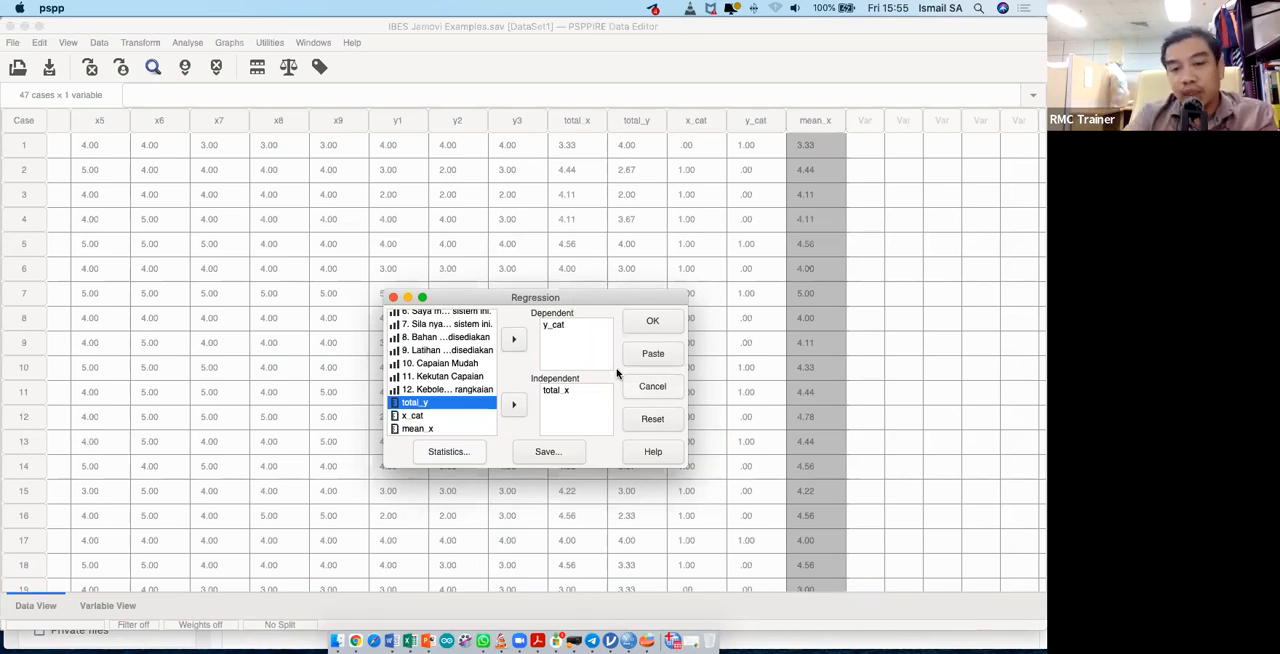
left_click(634, 330)
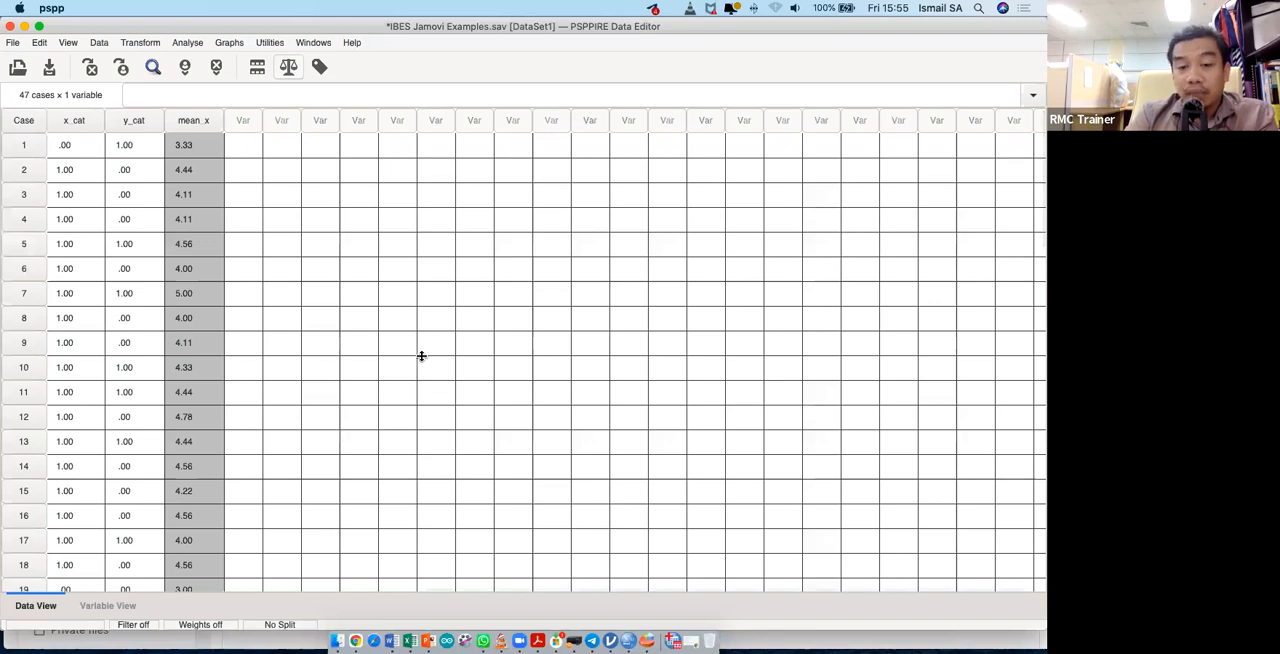
- Bring up the Output Viewer and examine the regression output for y_cat on total_x
key("ctrl+Up")
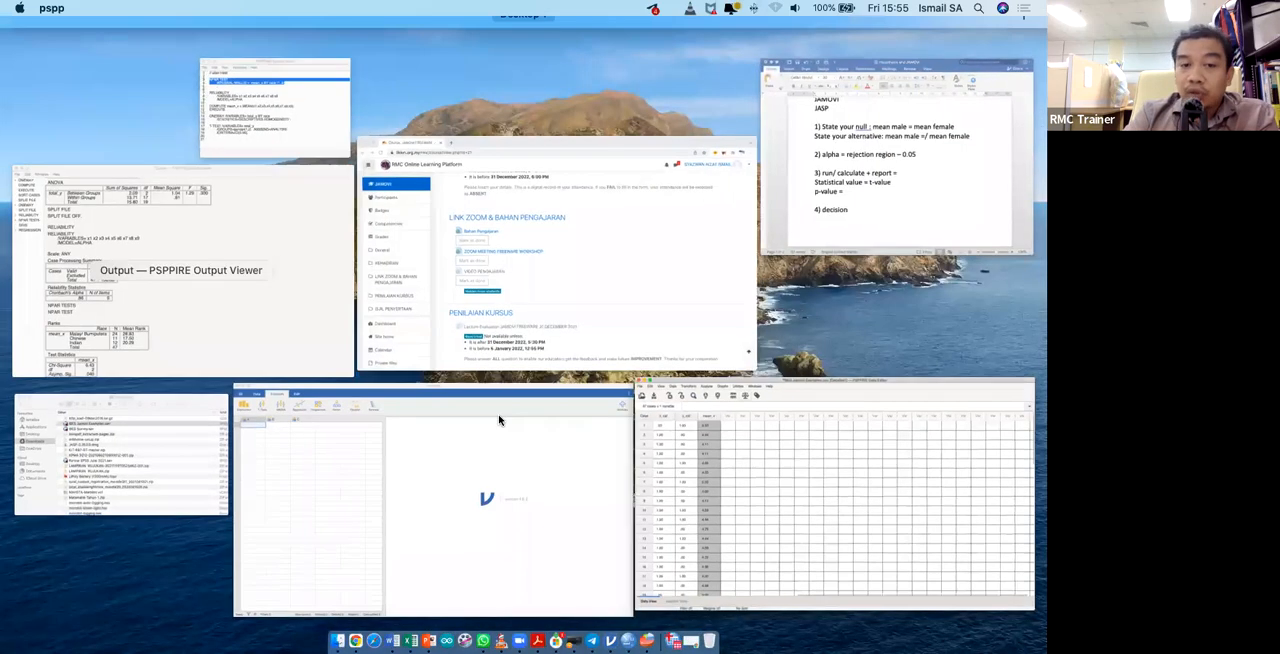
left_click(500, 420)
scroll(500, 420, "down", 5)
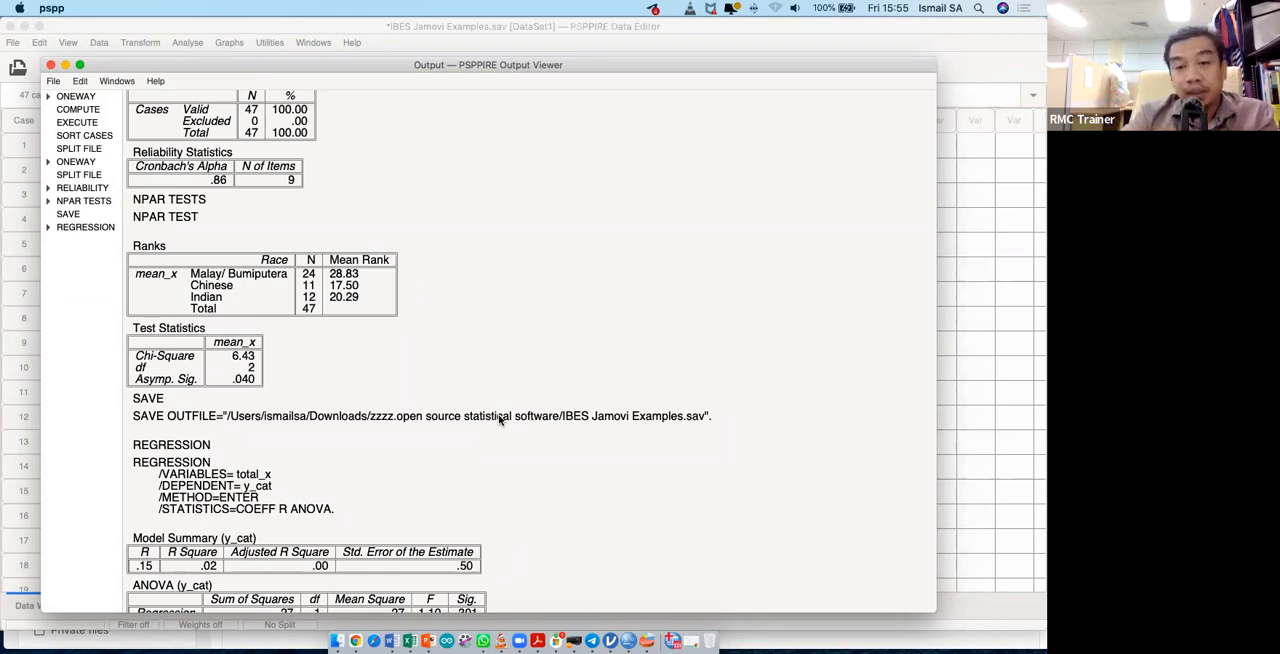
- Switch to the Word document "Hypothesis and JAMOVI" and add the heading "Regression" below the conclusion notes
key("ctrl+Up")
left_click(846, 232)
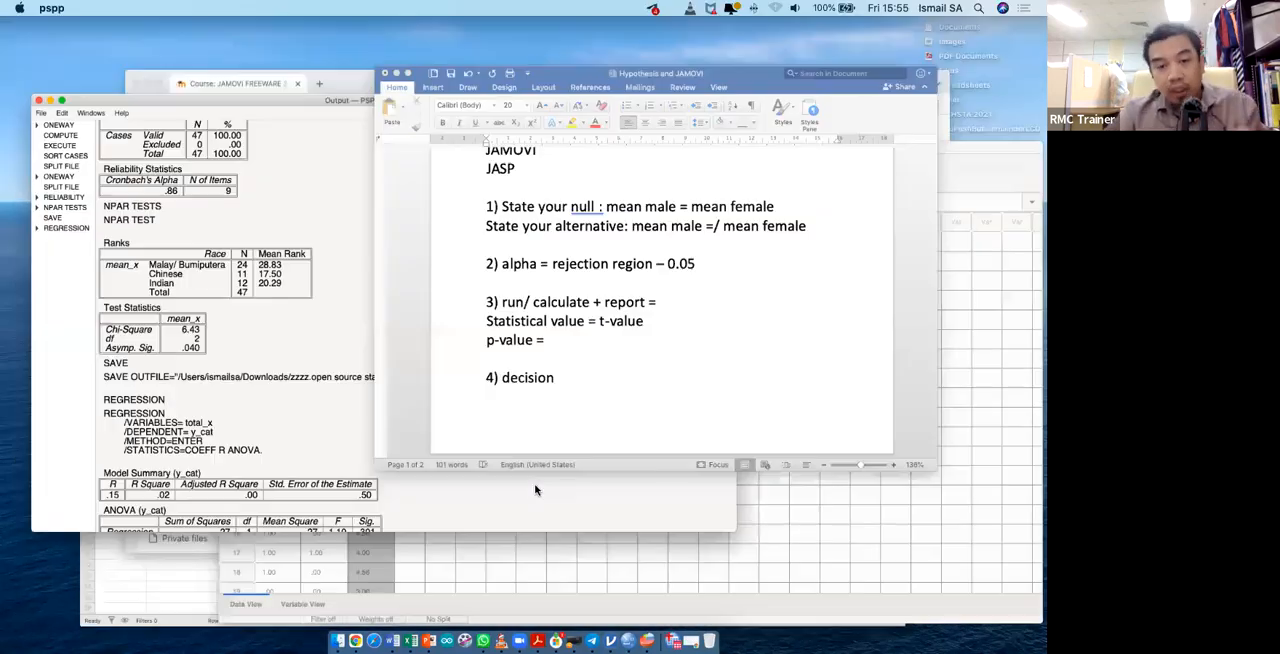
scroll(534, 483, "down", 5)
key("Return")
- Below the Regression heading, add the items "1) Descrirptive" and "2) Inferential", separated by blank lines
key("Return")
type("Regression")
key("Return")
key("Return")
type("1)")
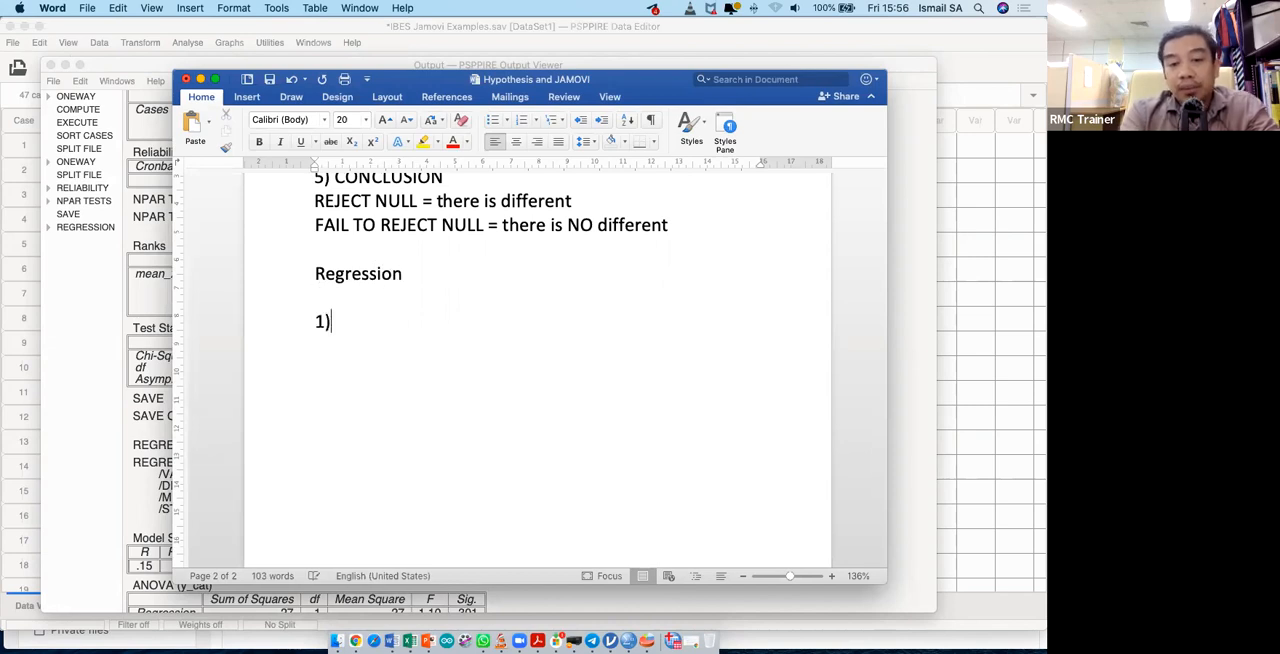
type(" Descrirptive")
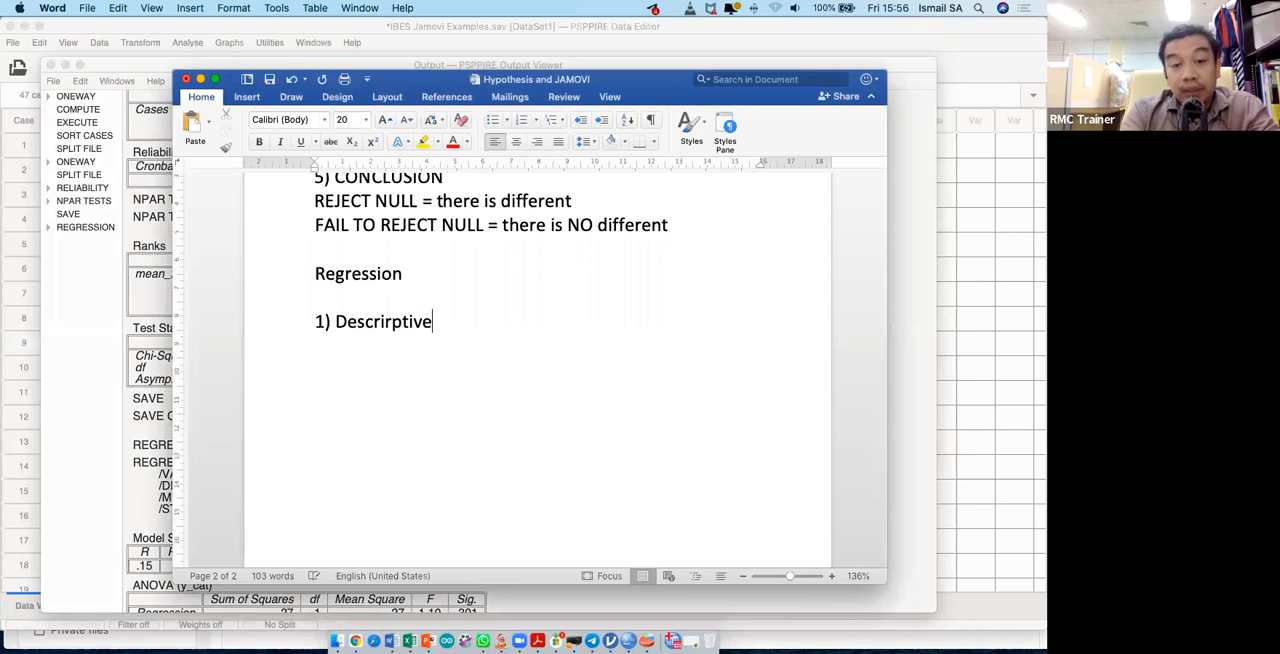
key("Return")
key("Return")
type("2) ")
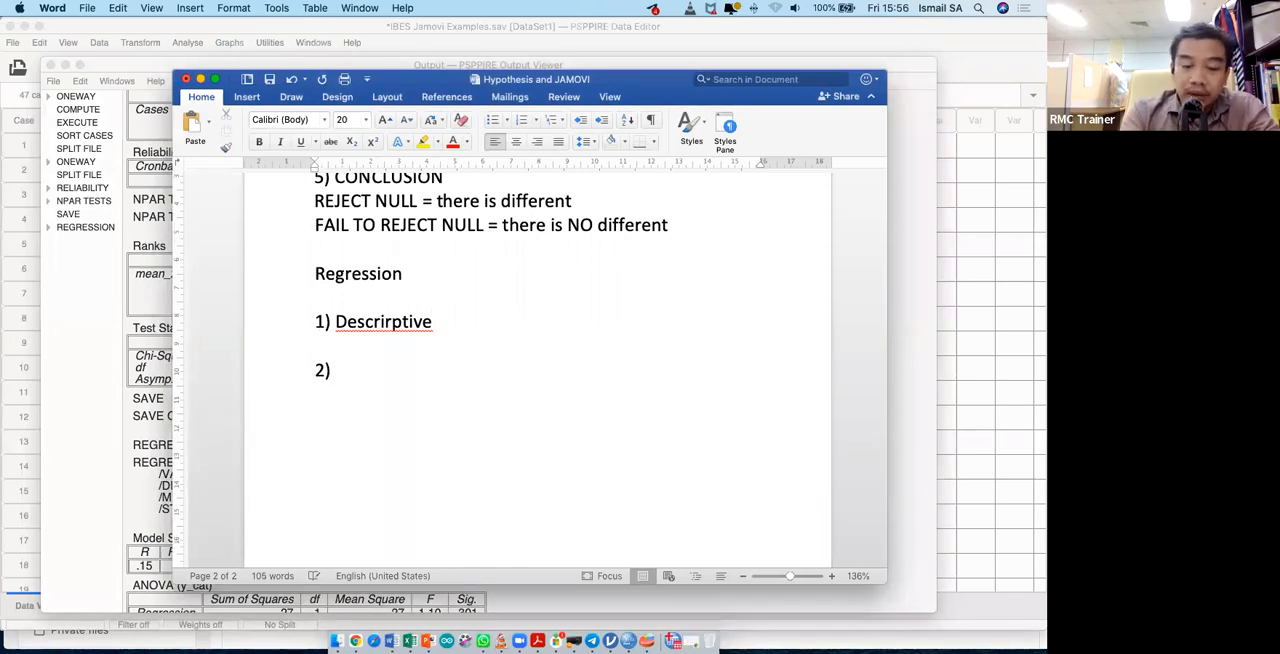
type("Inferential")
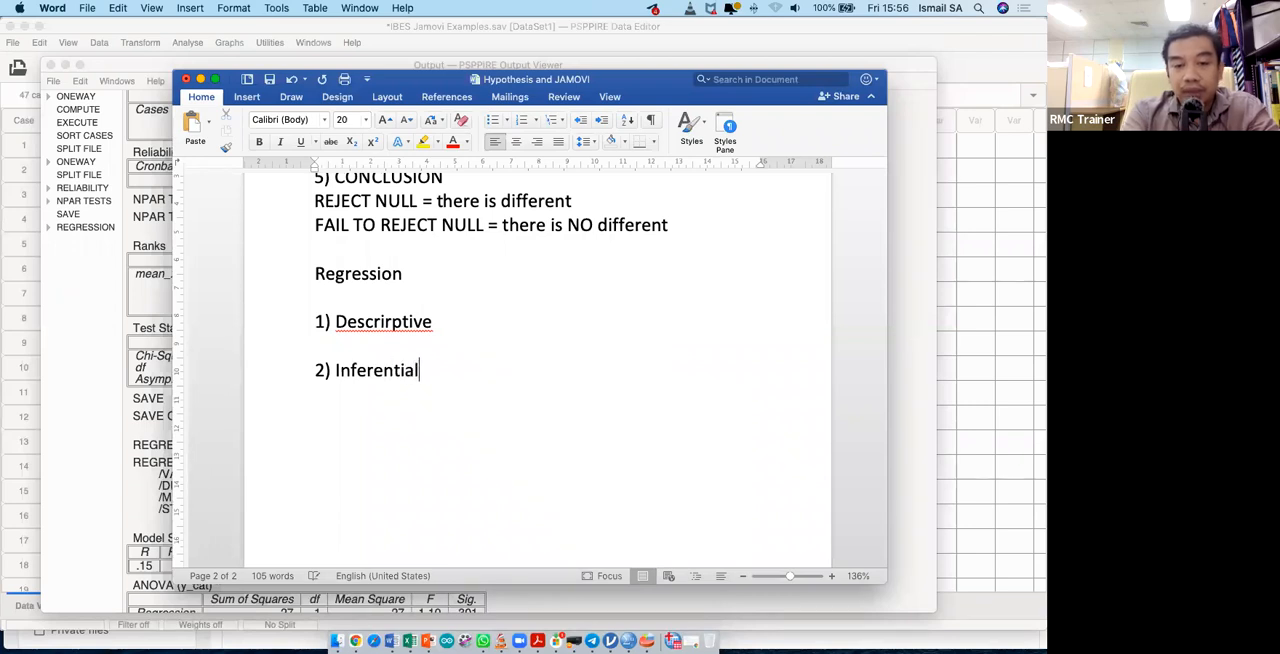
- Under the Inferential item, add the lines "- Hypothesis model" and "- hypothesis slope"
key("Return")
type("- Hypothe")
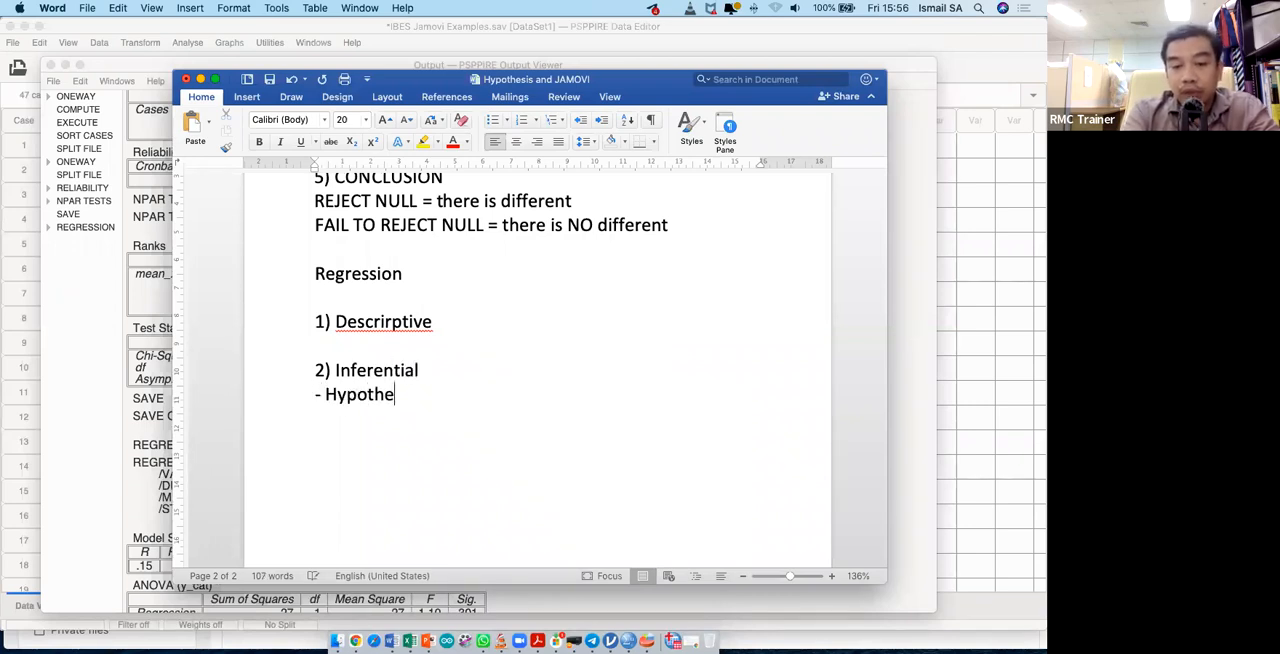
type("sis model")
key("Return")
type("- hypothesis ")
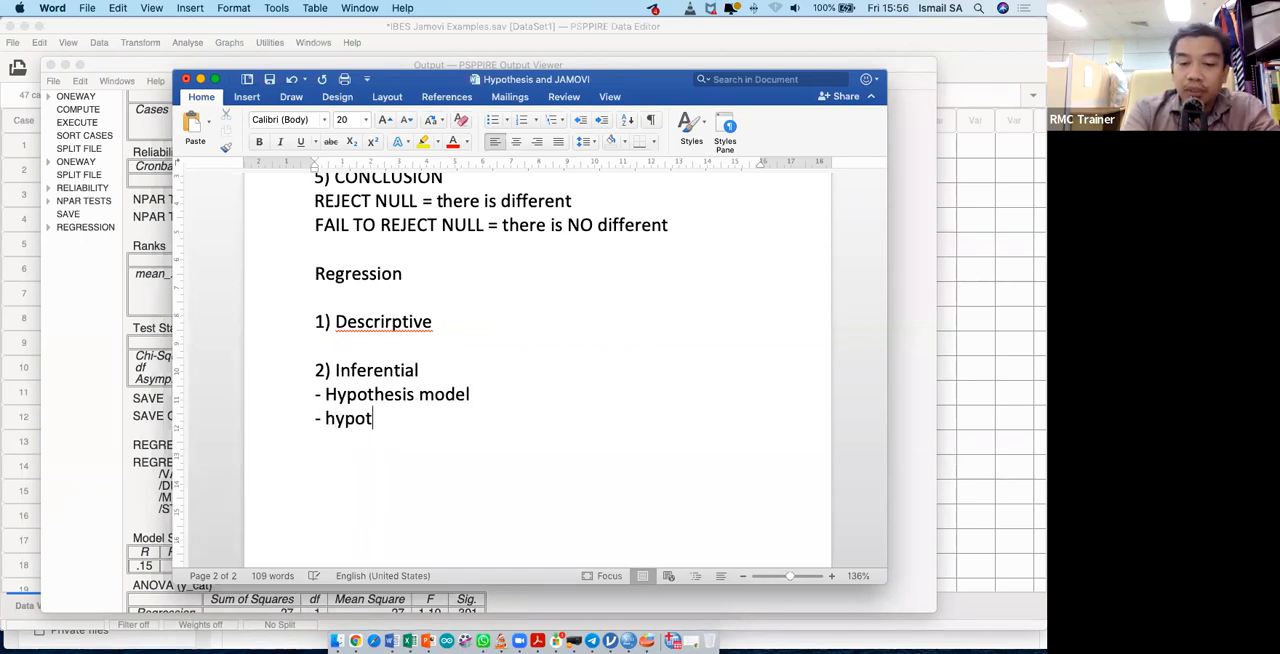
type("slope")
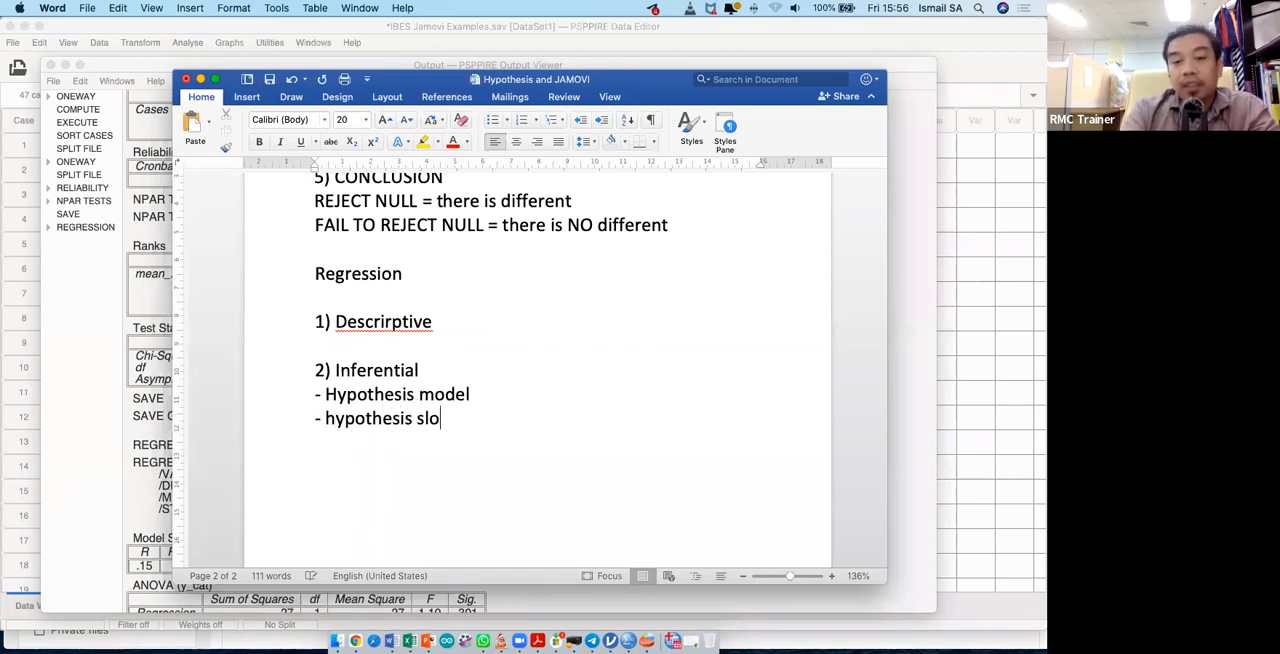
- Append "(simple linear regression)" to the Regression heading
key("Up")
key("Up")
key("Up")
key("Up")
key("Up")
key("Left")
type("(simp")
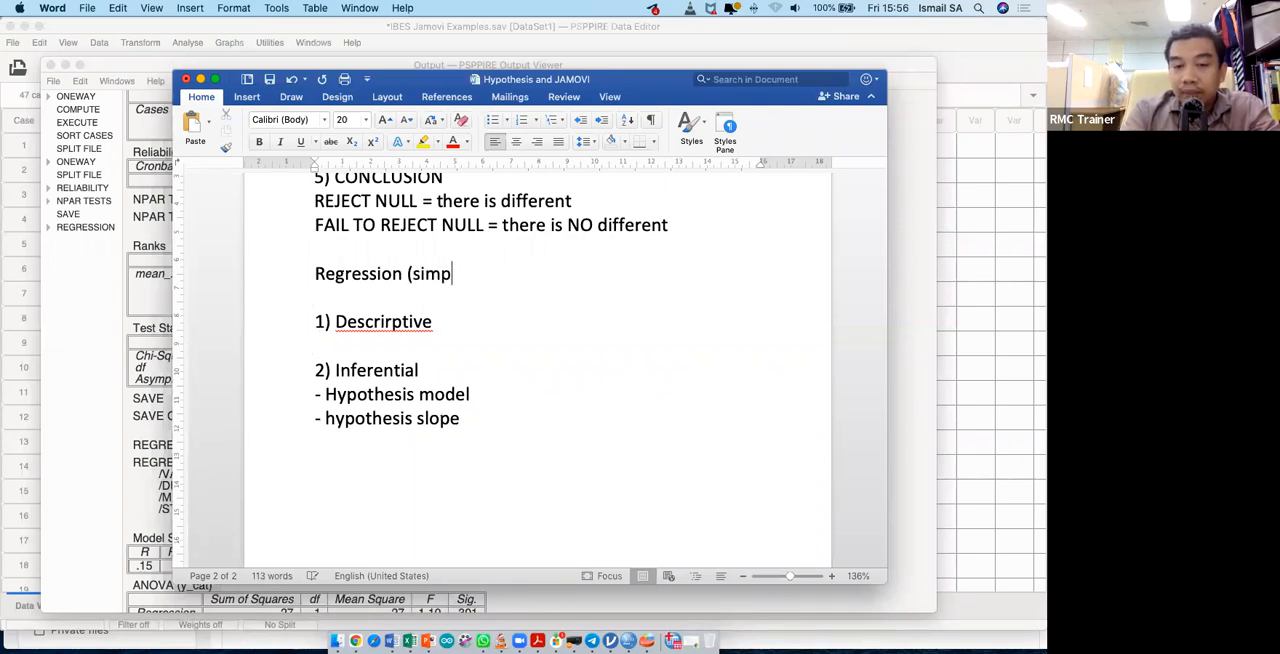
type("le lin")
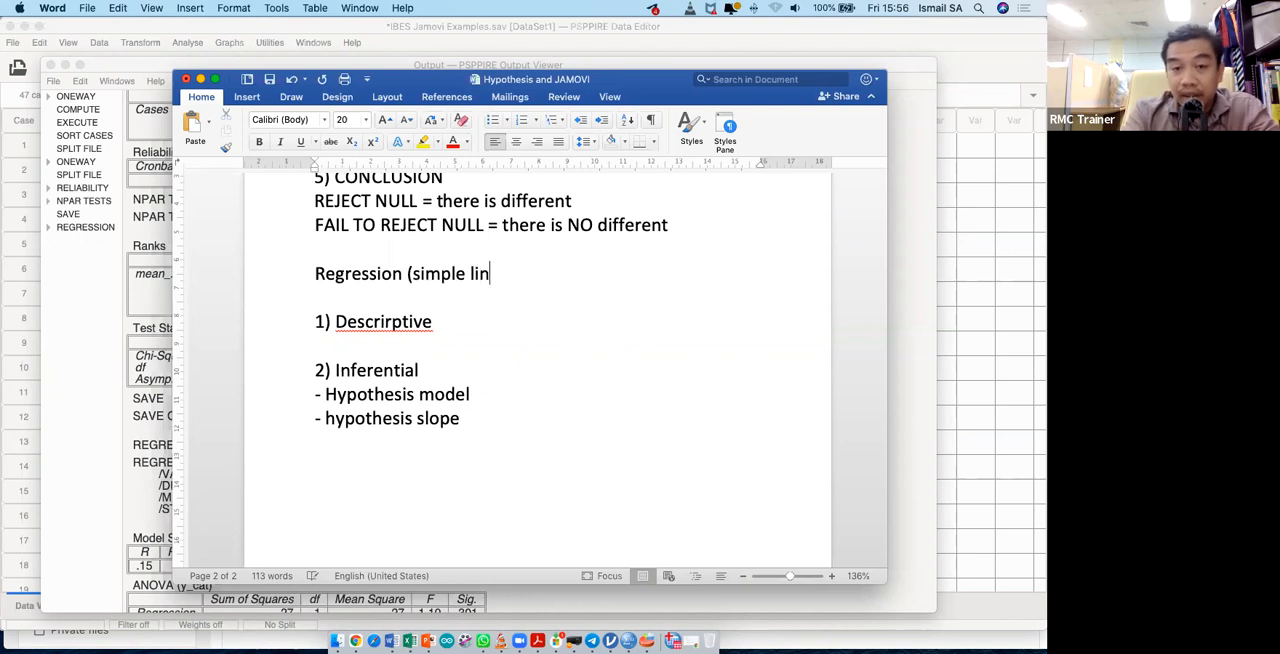
type("ear regression)")
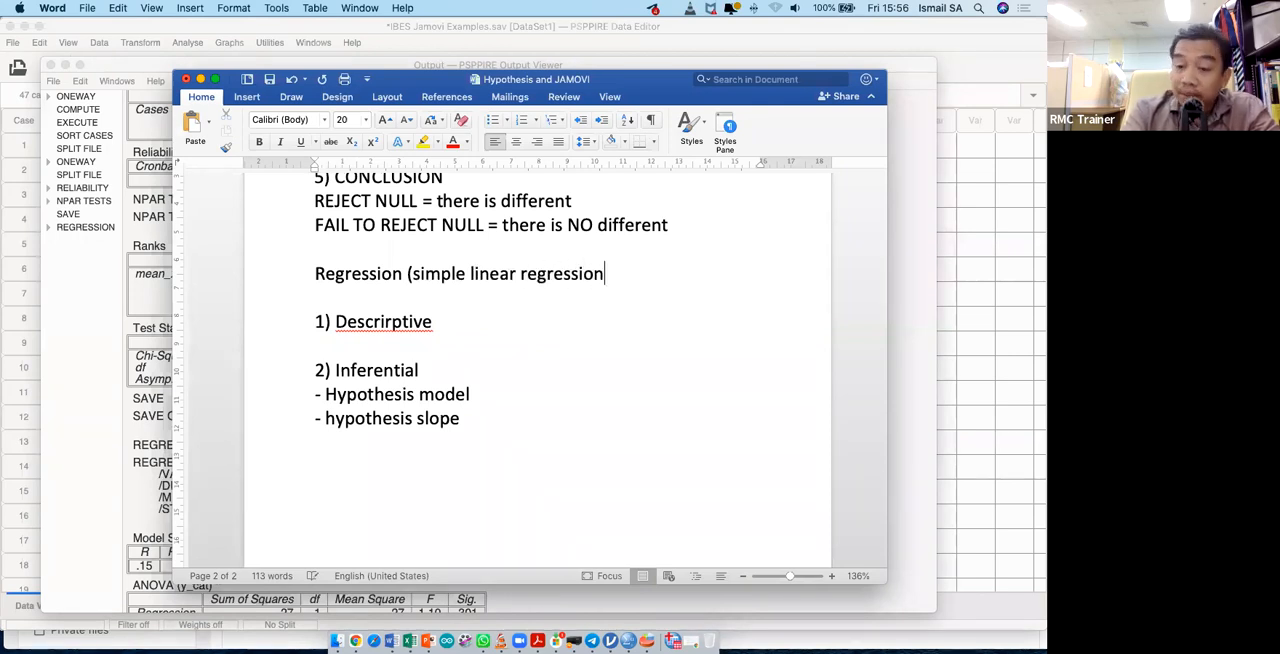
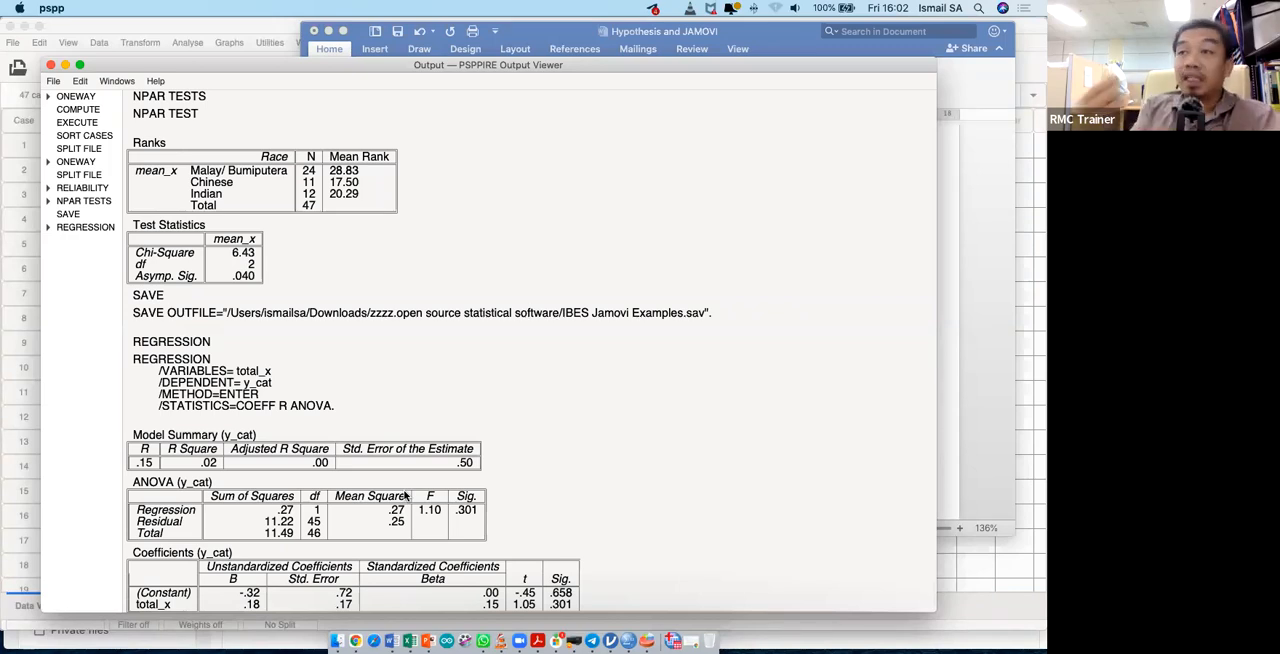
- Set up a binary logistic regression with y_cat as the dependent variable and total_x as the independent variable
left_click(235, 29)
left_click(195, 43)
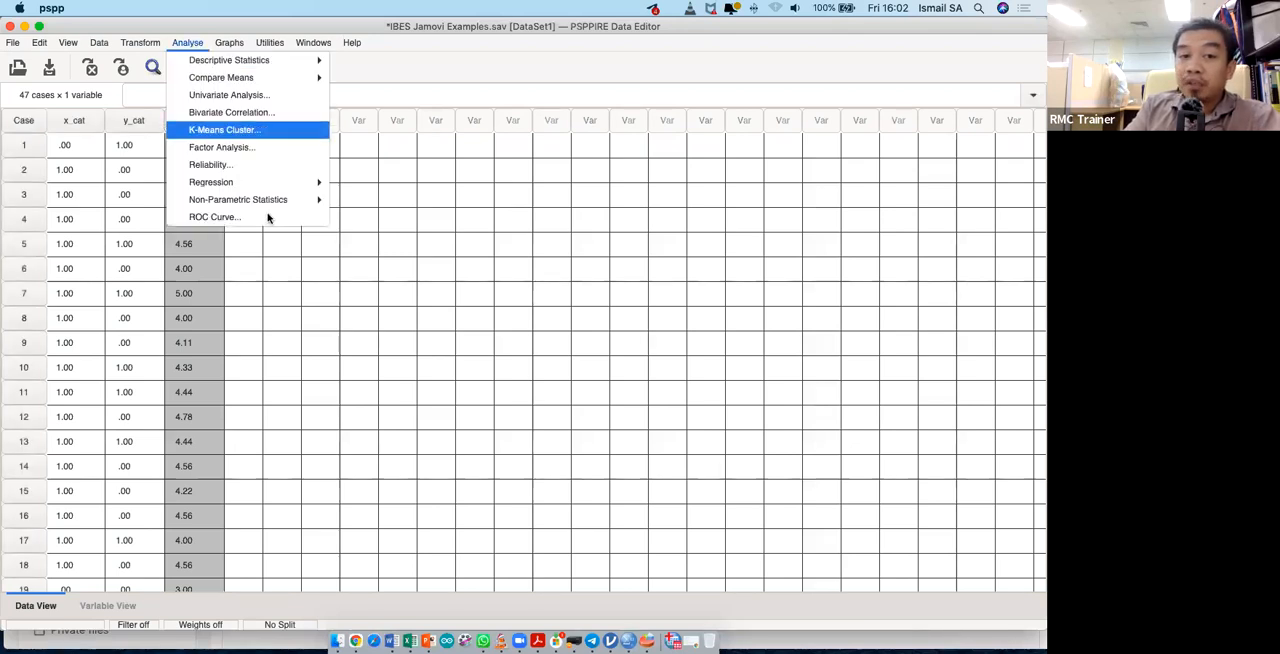
mouse_move(281, 205)
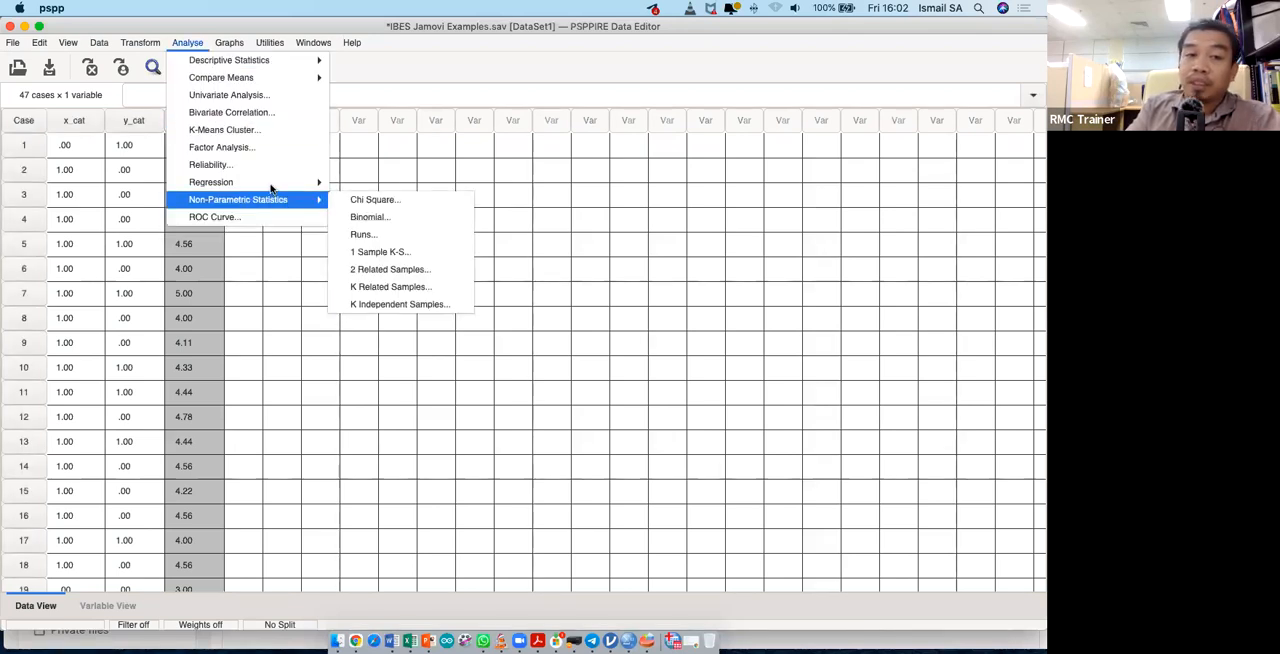
mouse_move(320, 183)
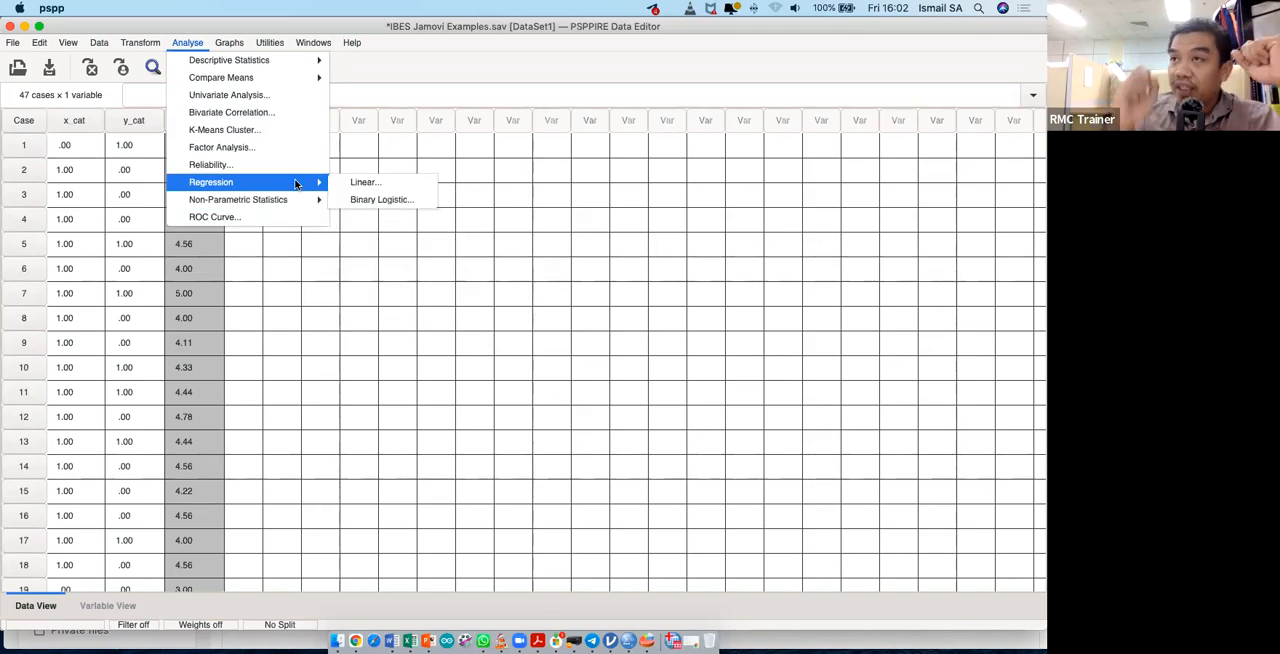
left_click(378, 199)
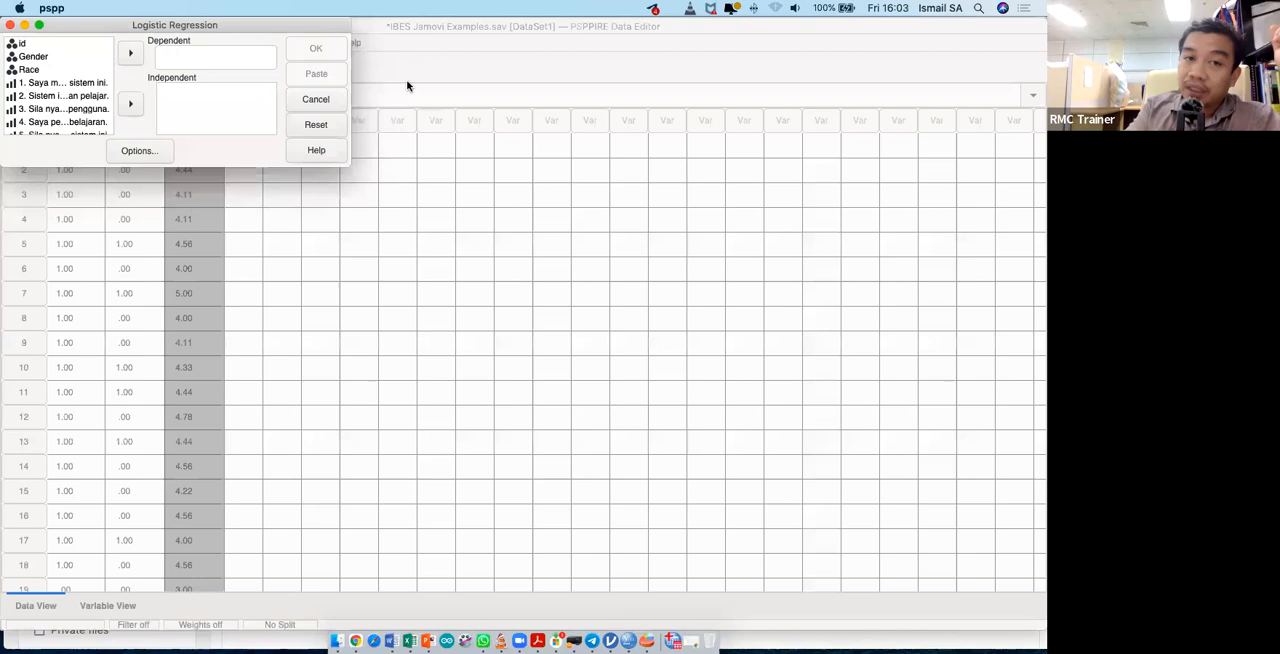
left_click_drag(526, 246, 762, 452)
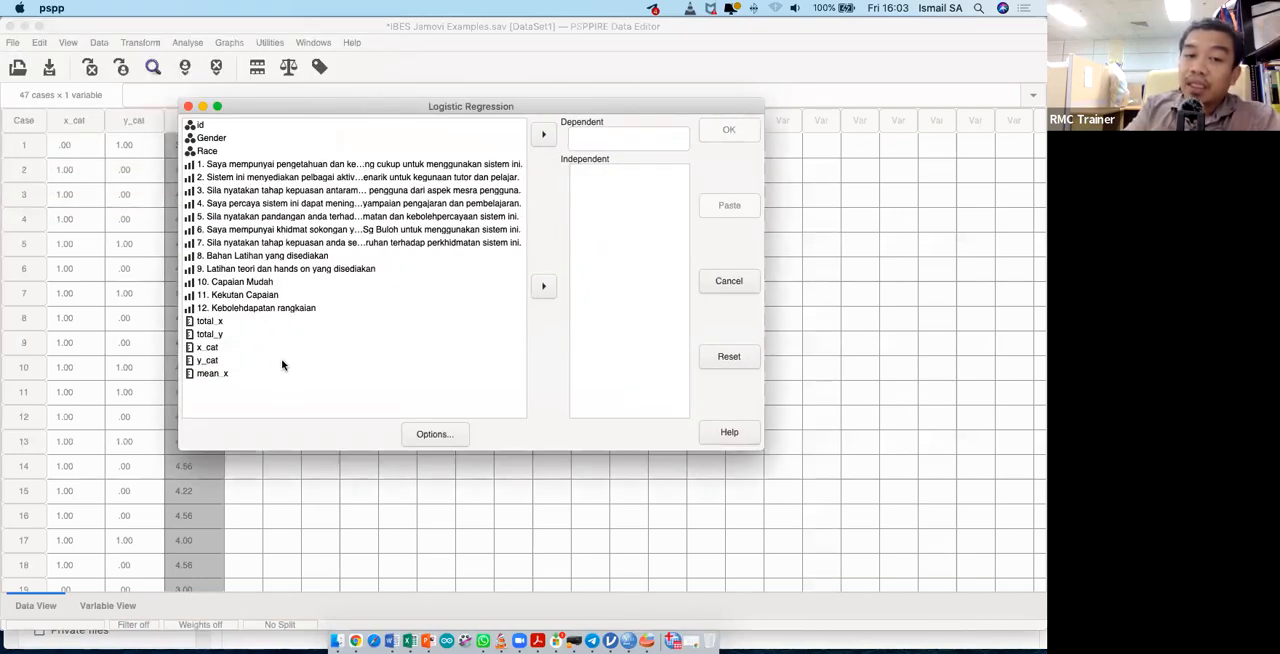
left_click(280, 362)
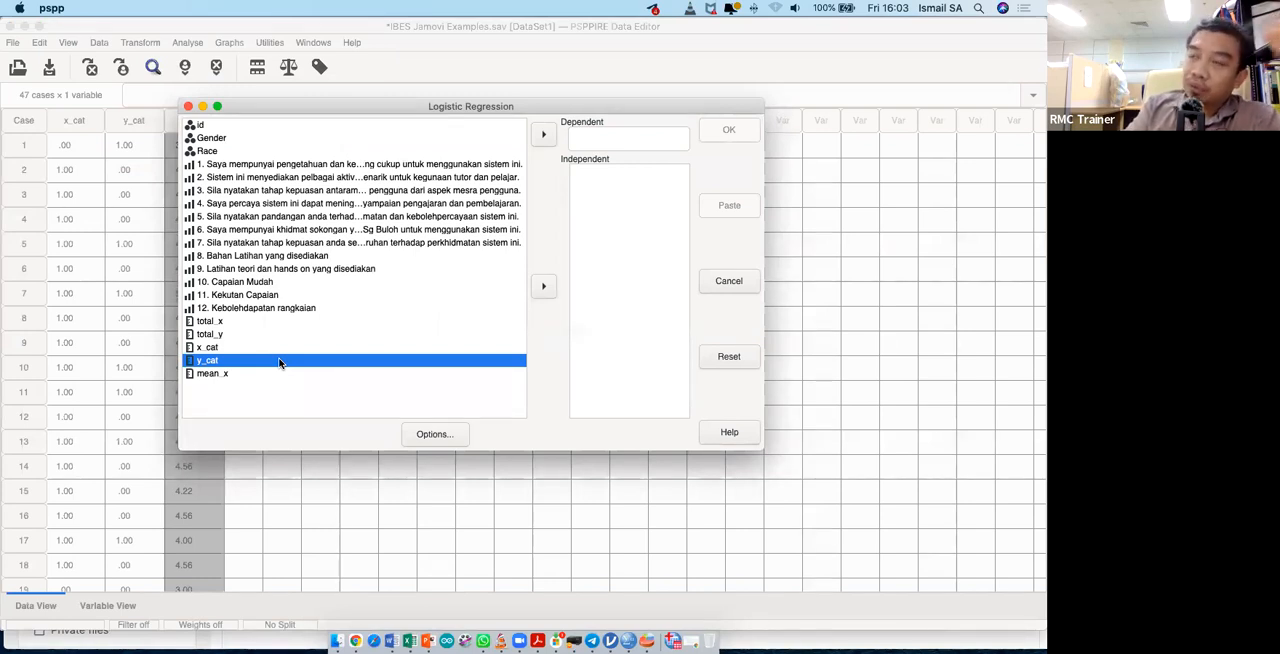
left_click(545, 137)
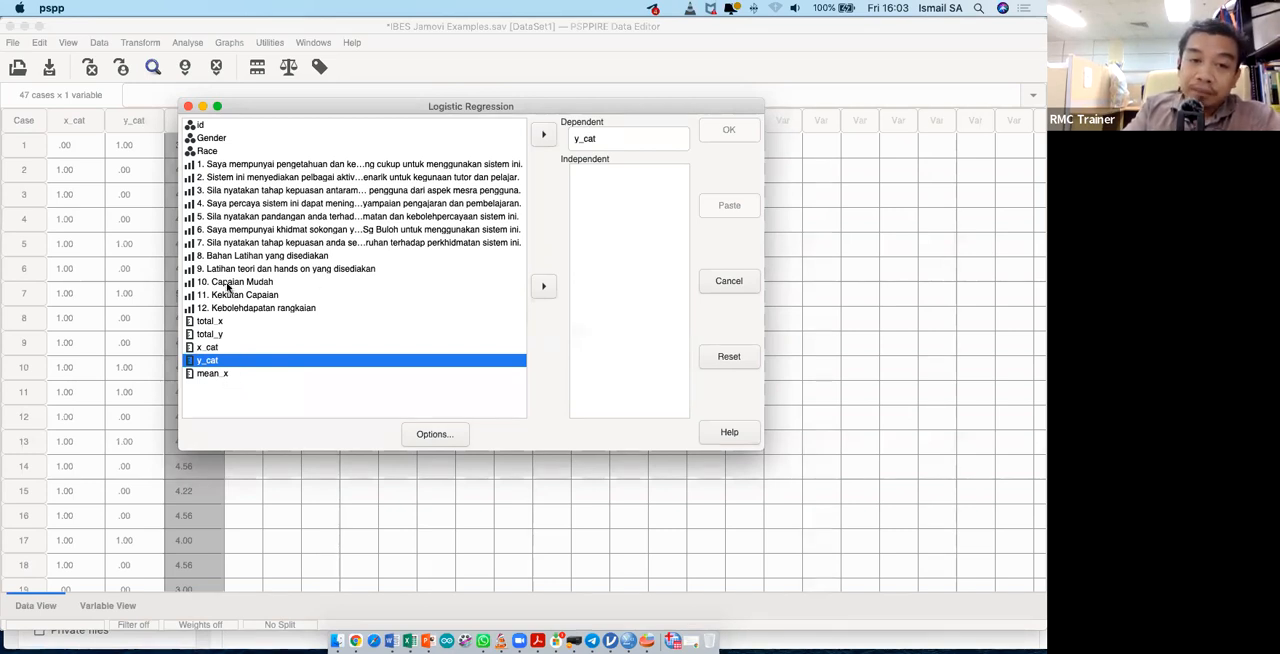
left_click(240, 321)
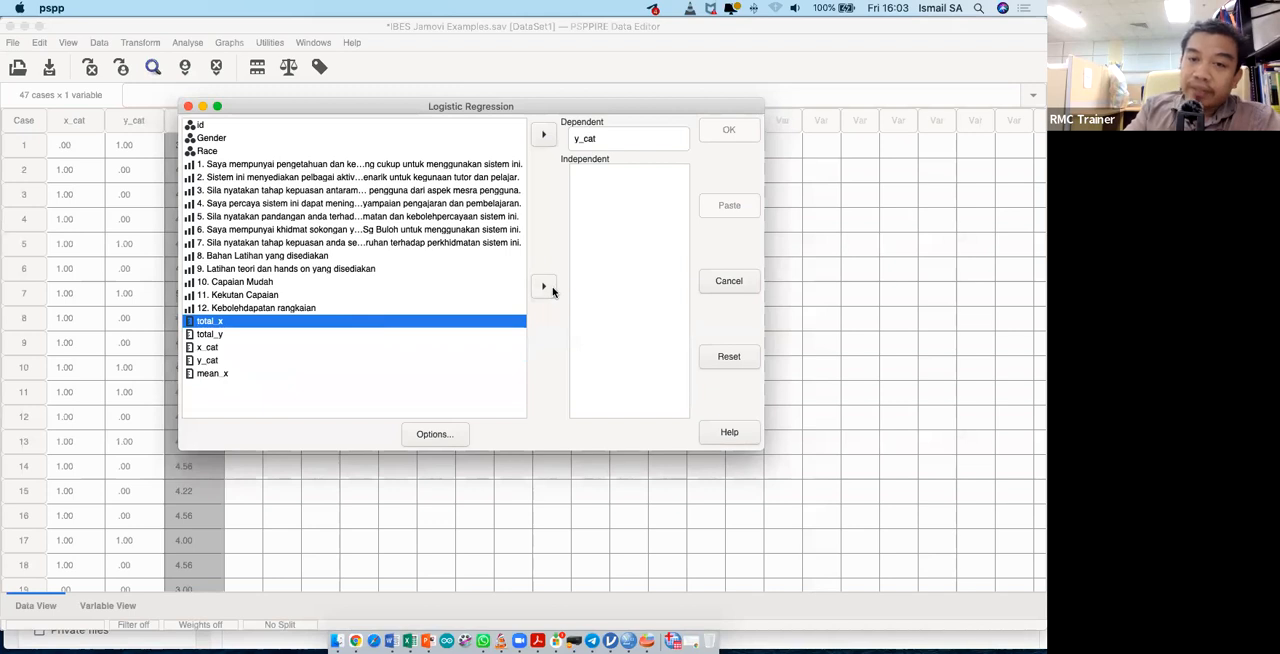
left_click(544, 288)
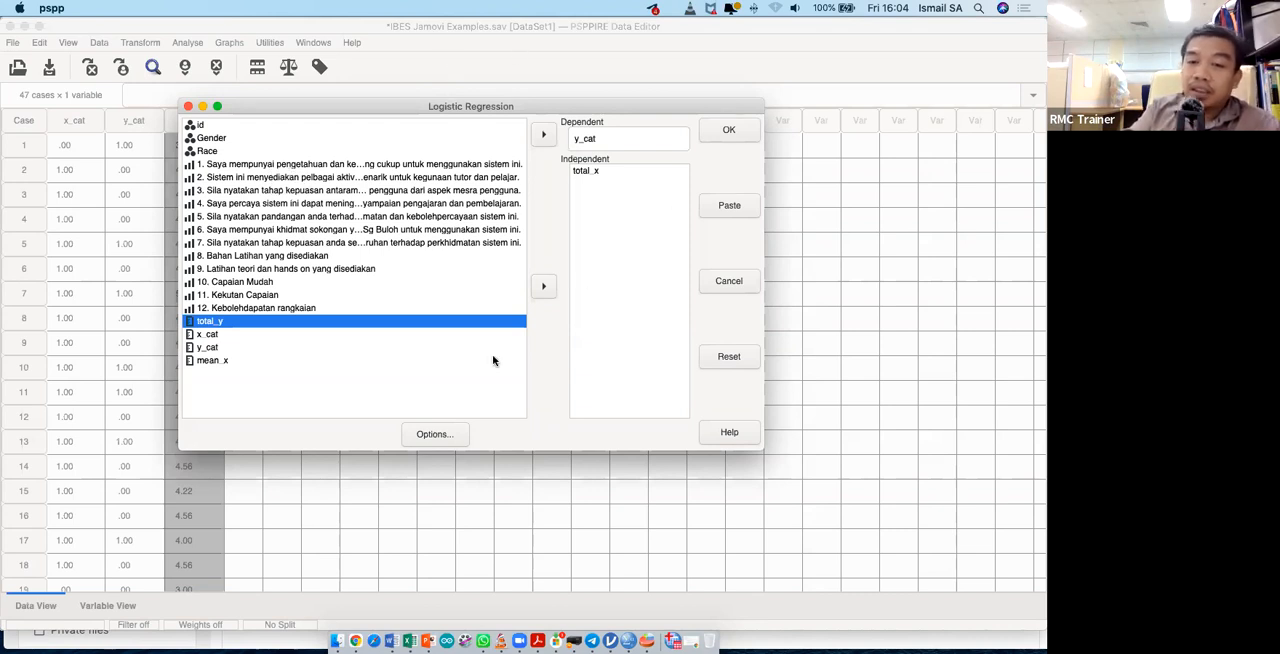
- Try to include the 95% confidence interval for exp(B) in the logistic regression options
left_click(443, 436)
left_click(16, 48)
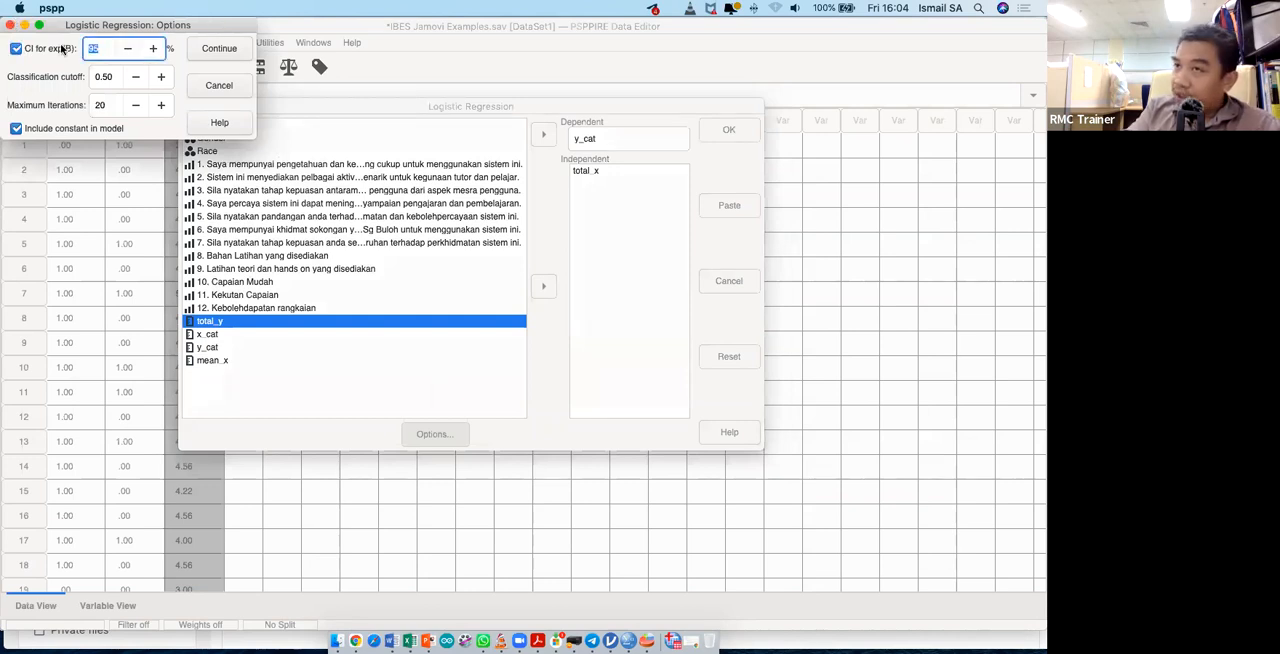
left_click_drag(252, 139, 352, 214)
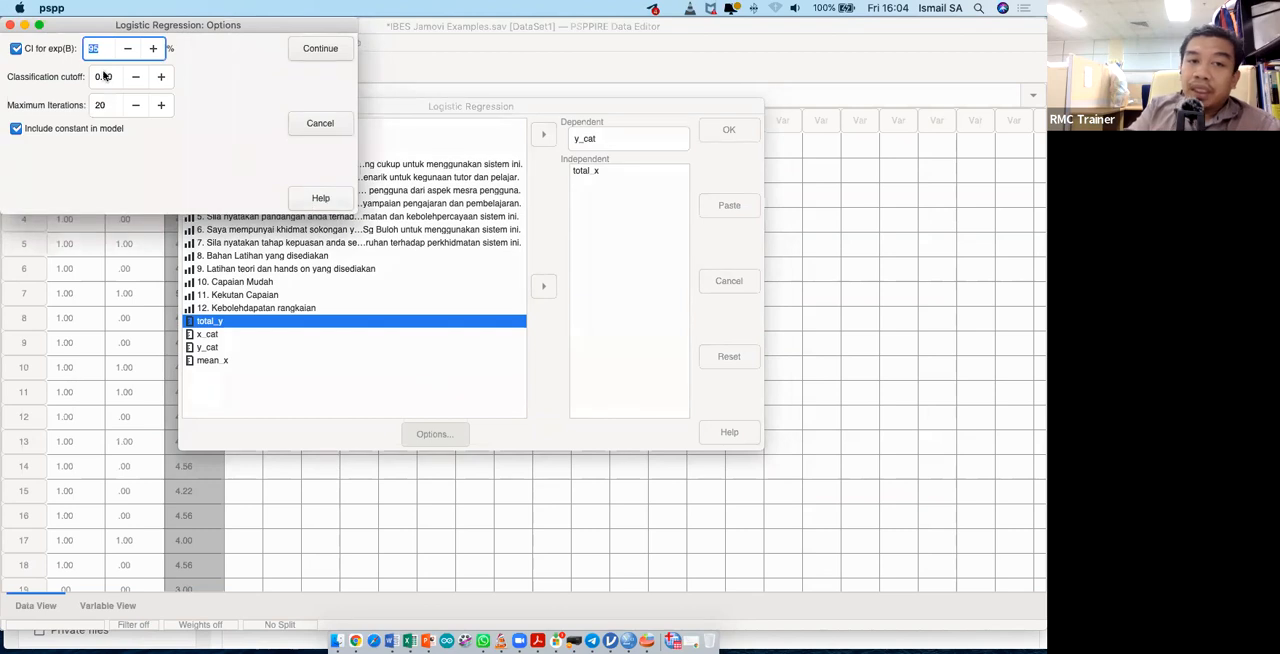
left_click(11, 26)
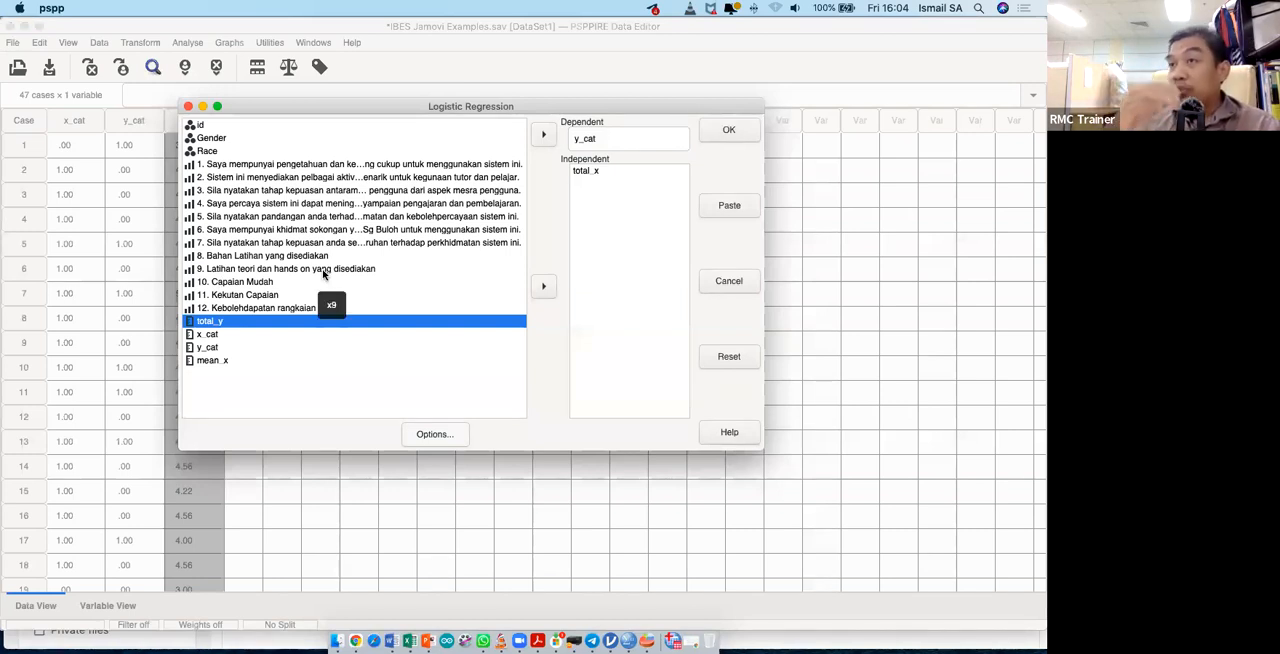
- Run the logistic regression and examine its model summary, classification table and coefficients in the output viewer
left_click(715, 132)
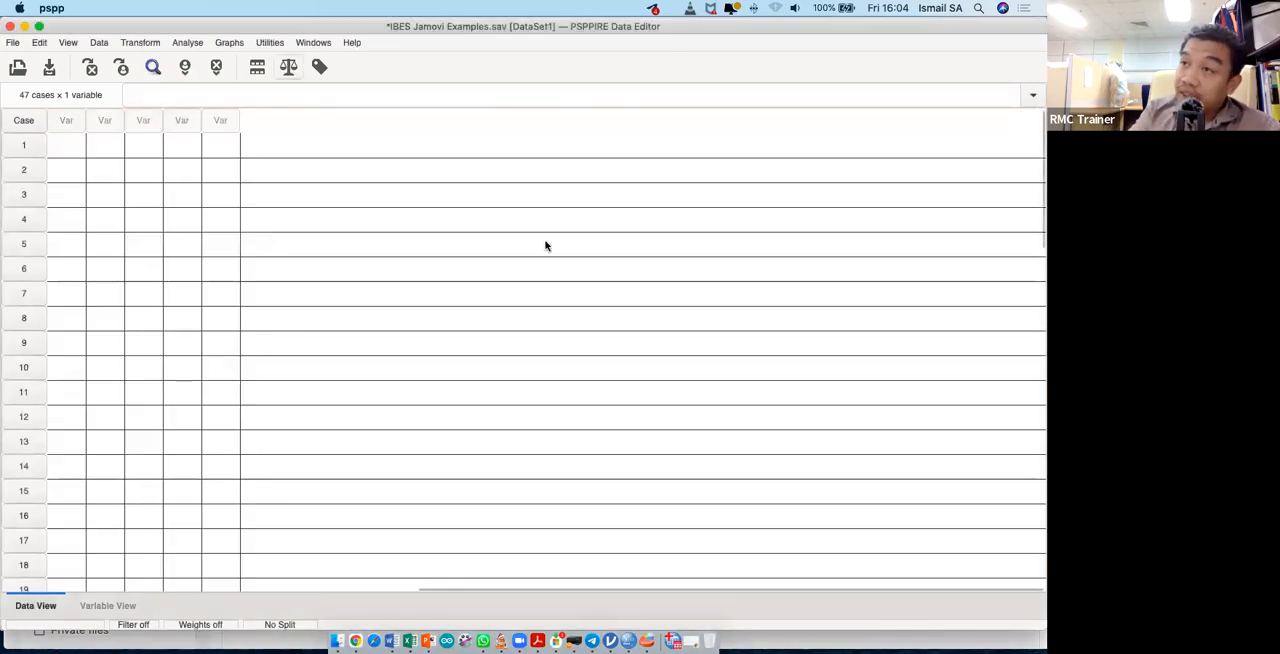
key("ctrl+Up")
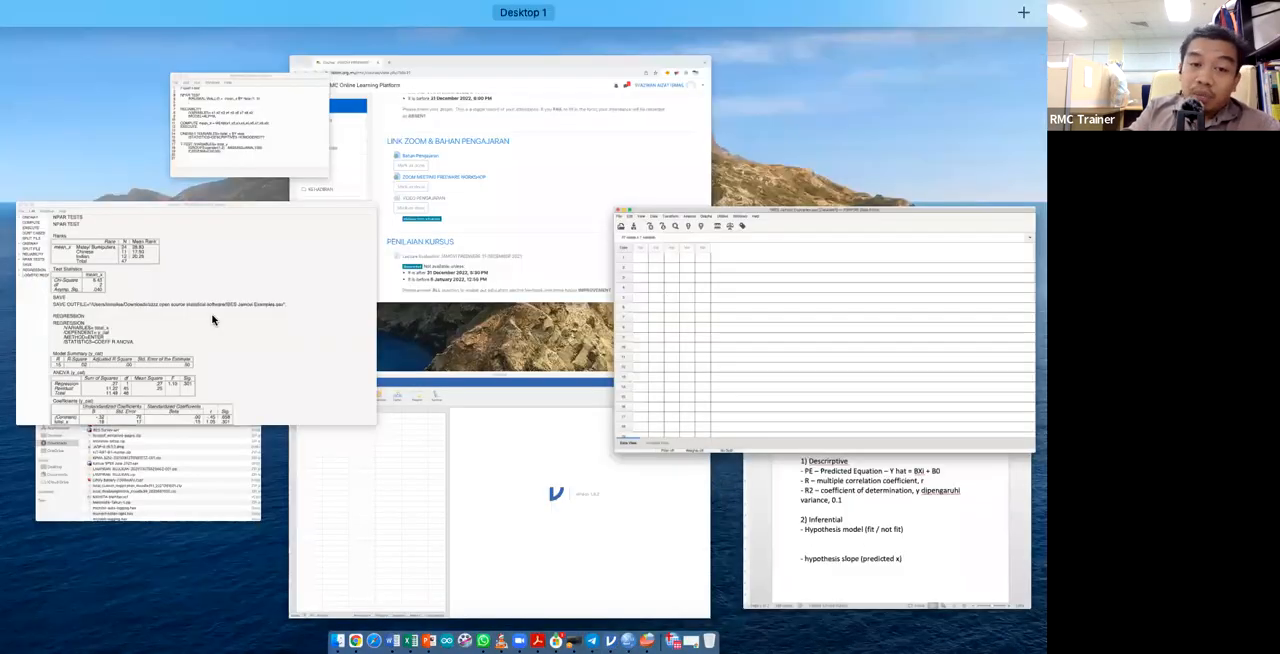
left_click(212, 320)
scroll(537, 460, "down", 8)
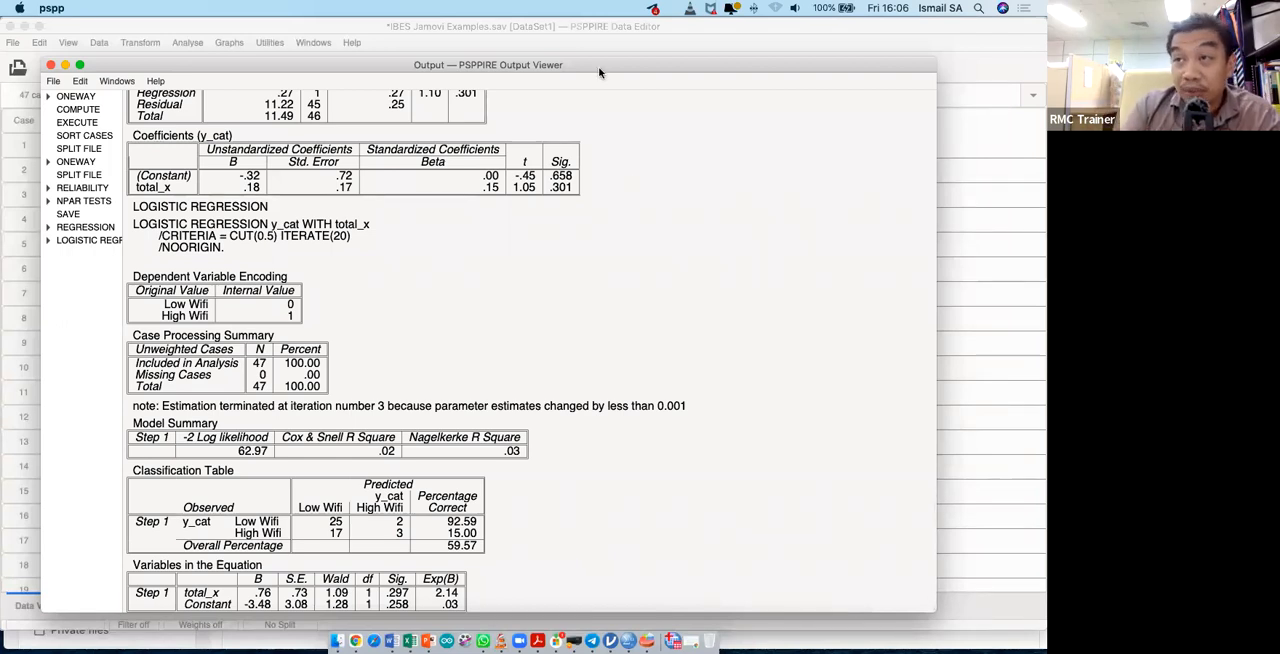
- Save the IBES Jamovi Examples.sav dataset and close the output viewer and data editor
left_click(50, 67)
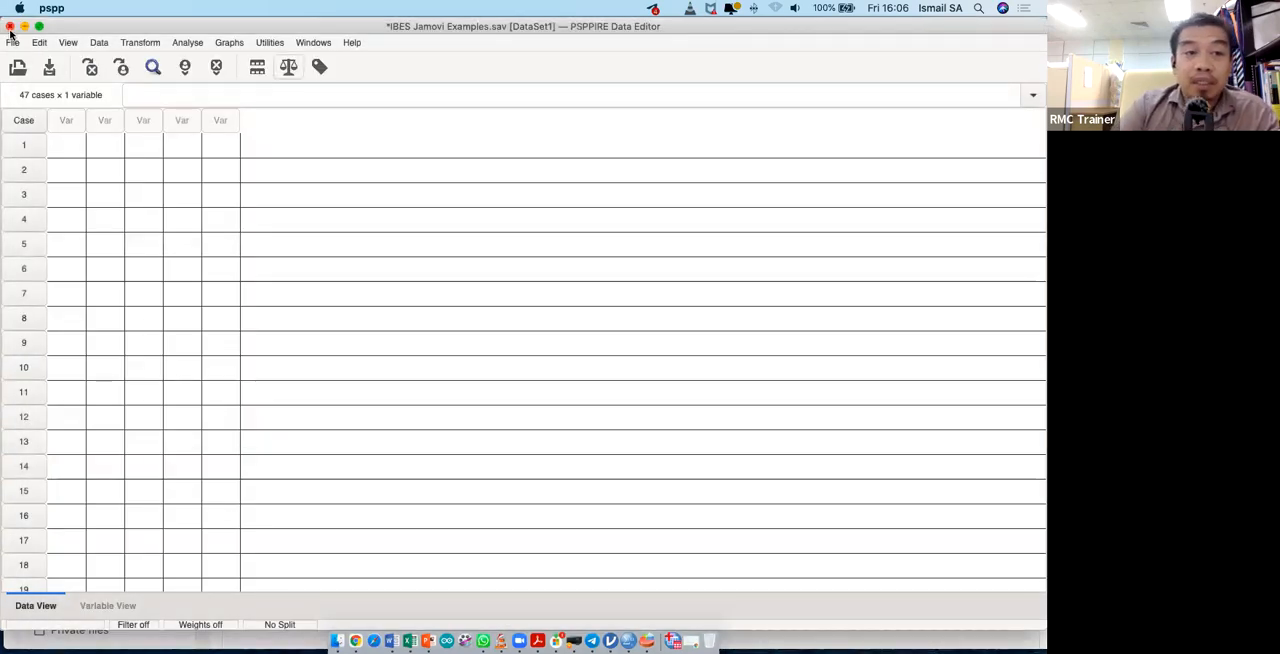
left_click(50, 68)
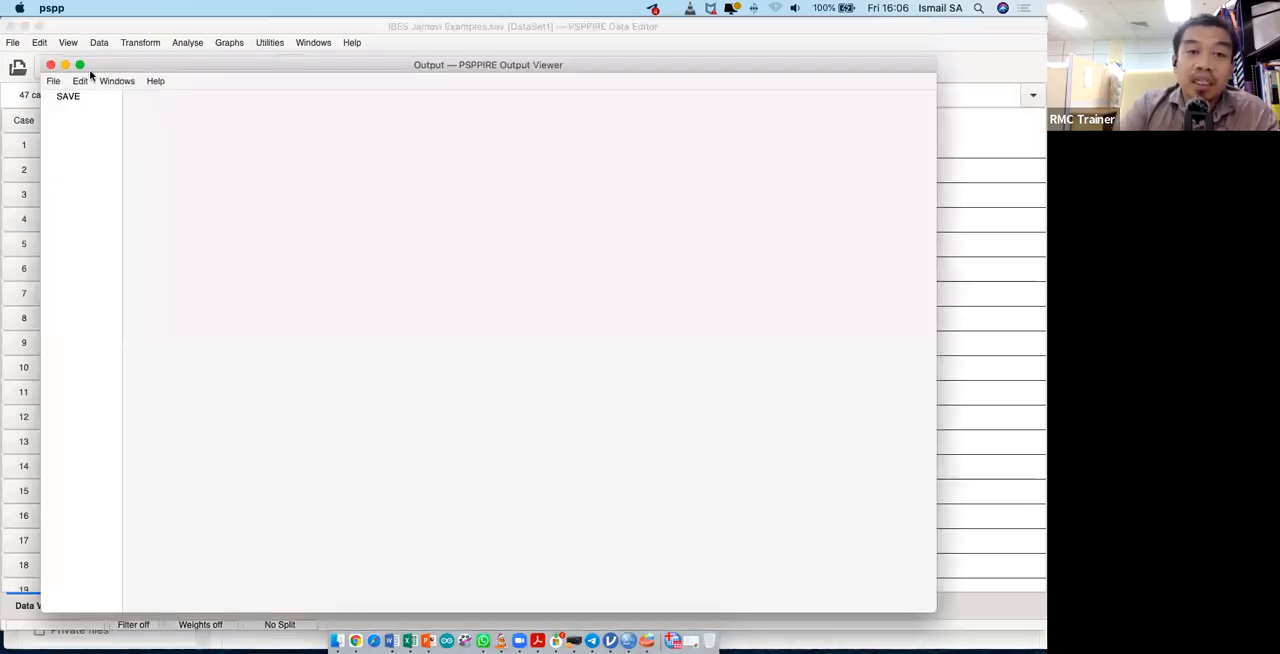
left_click(51, 66)
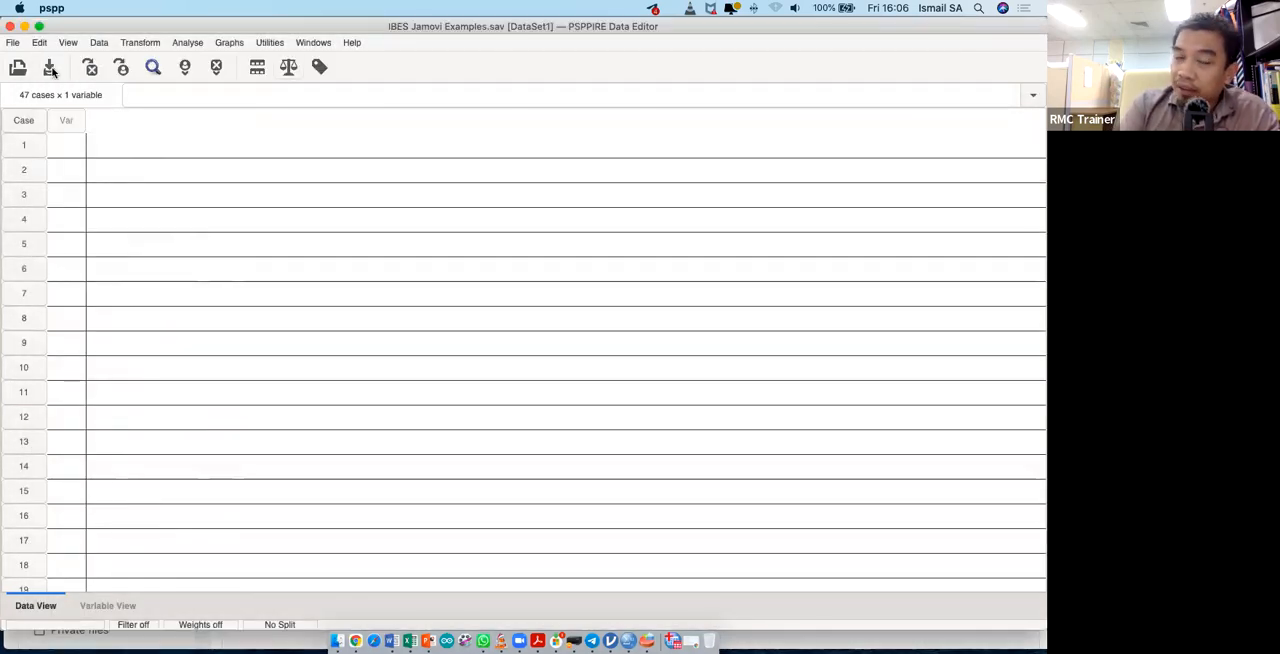
left_click(10, 27)
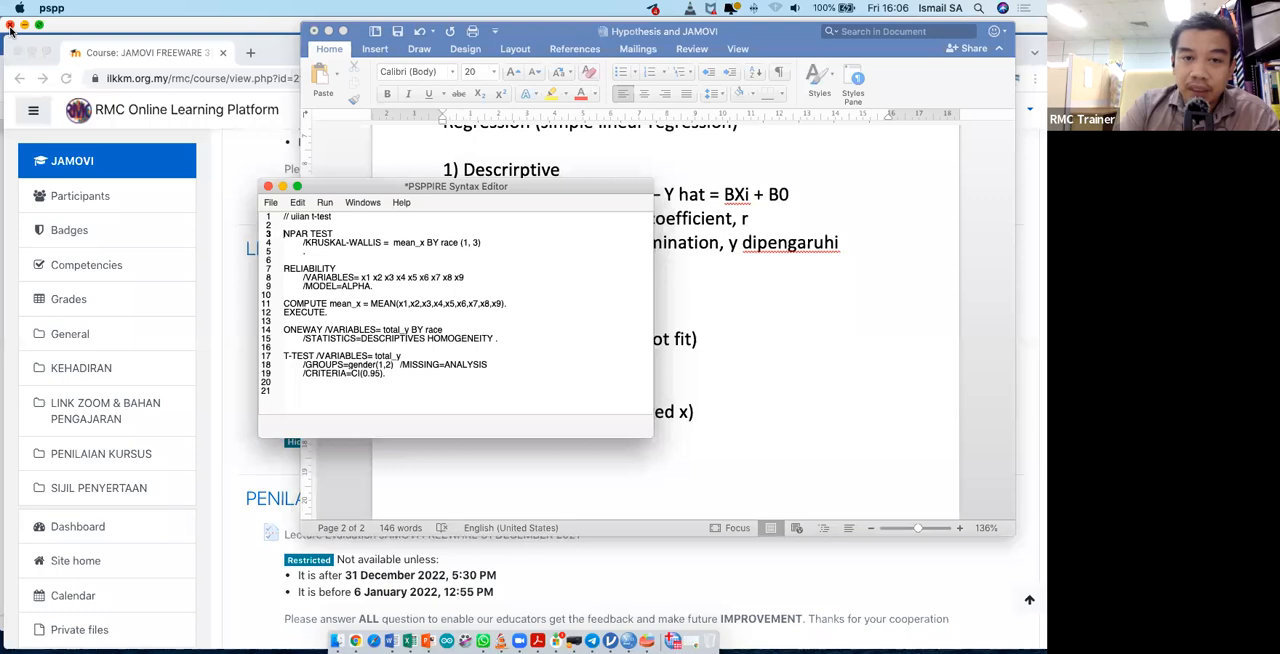
- Close the syntax editor, saving its syntax to the Desktop under the name "algorithm"
left_click(268, 187)
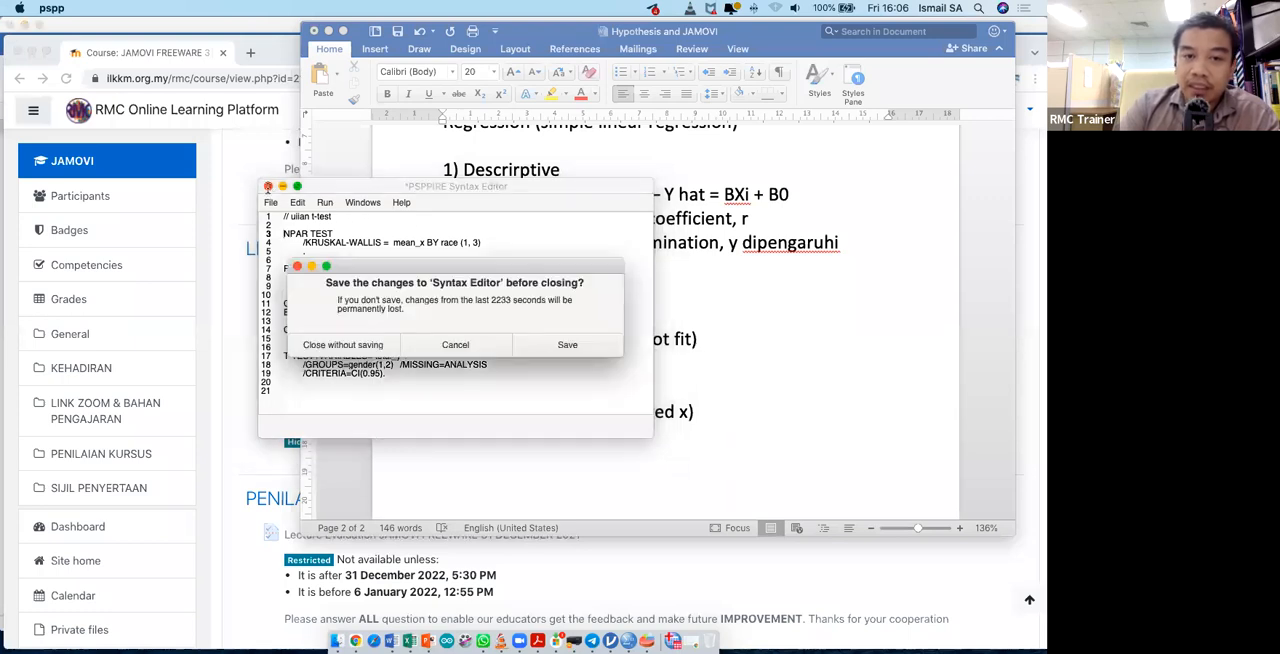
left_click(567, 345)
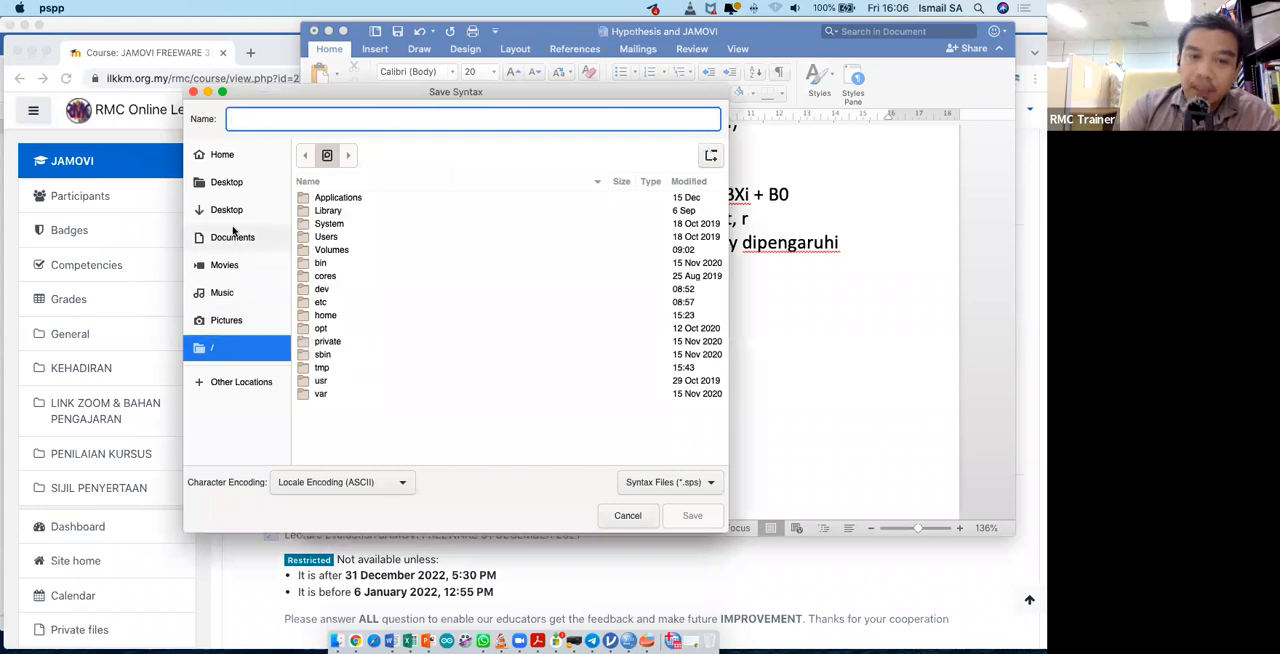
left_click(232, 182)
left_click(382, 112)
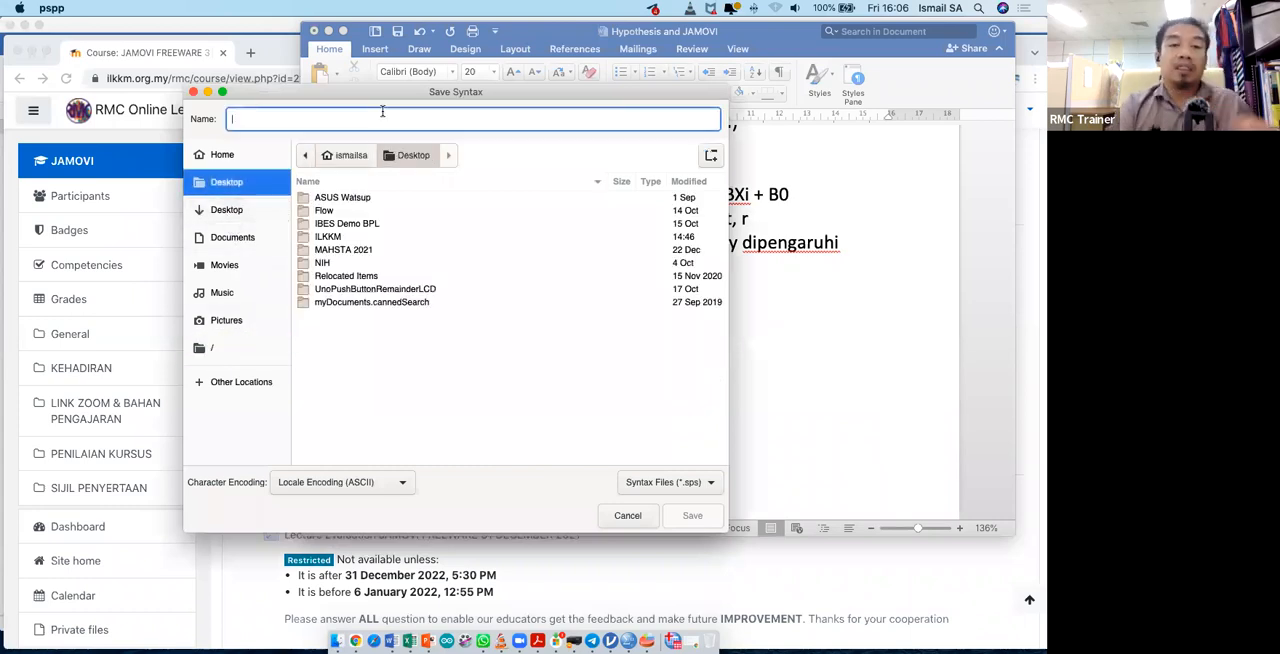
type("algorithm")
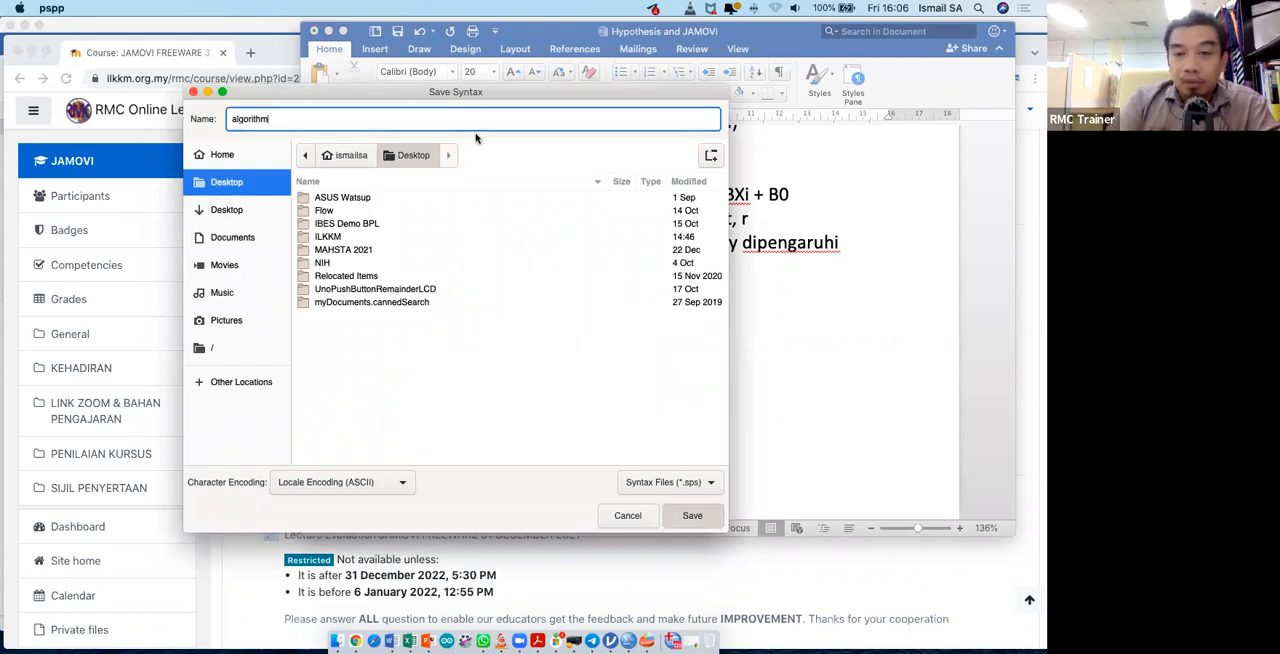
key("Return")
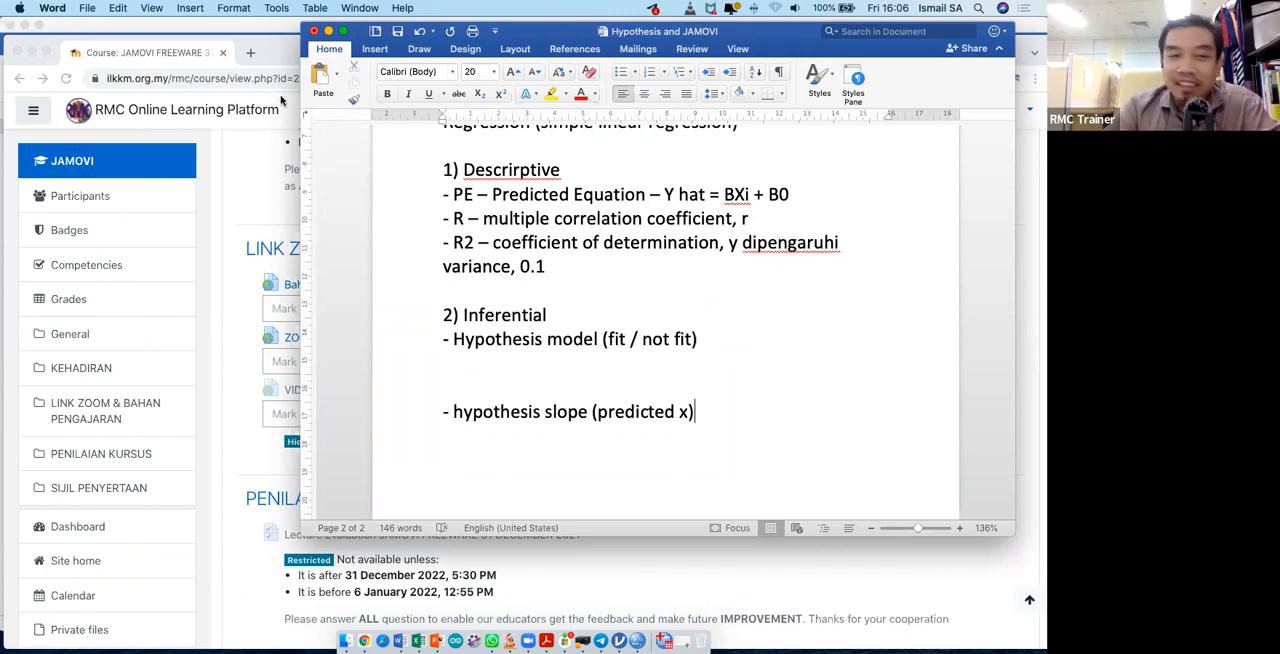
- Clear the browser and file windows away, switch to jamovi, and widen its data spreadsheet area slightly
left_click(40, 68)
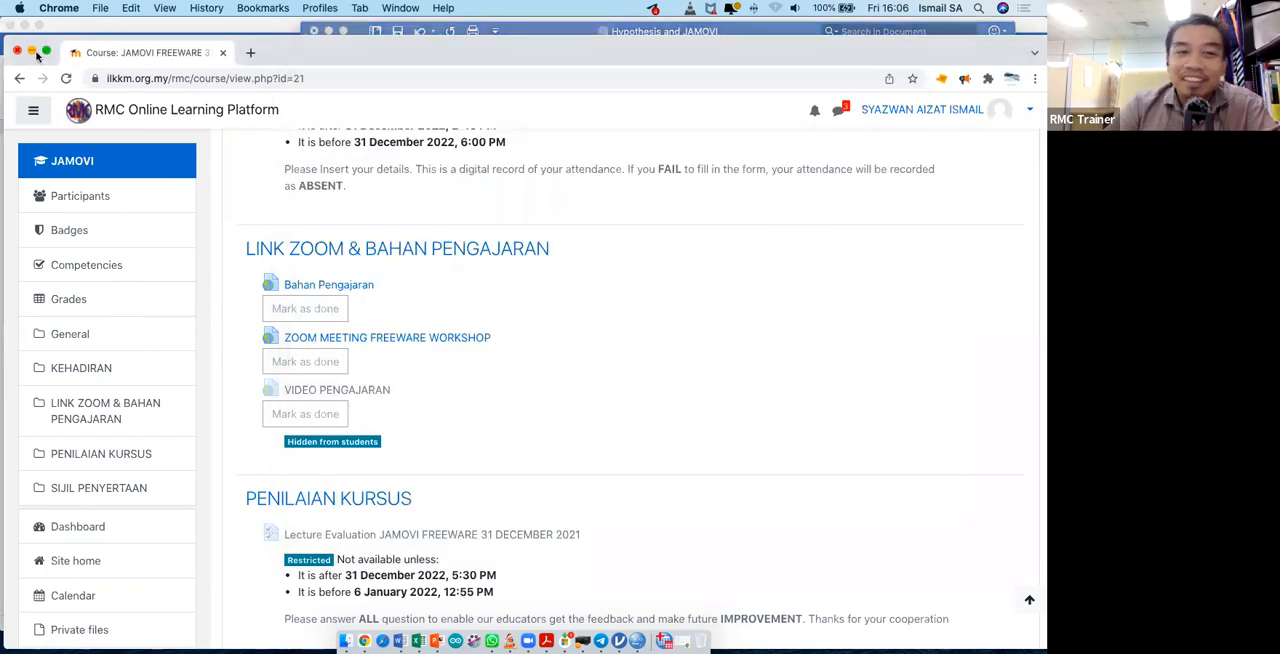
left_click(31, 50)
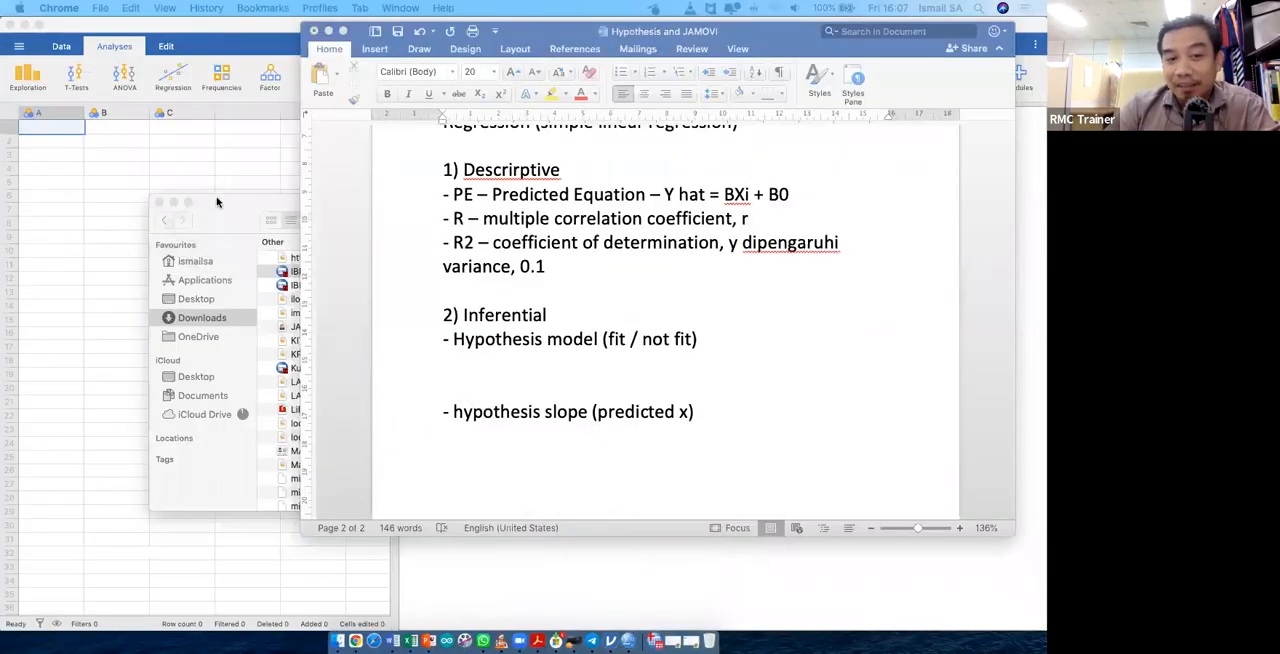
left_click(220, 200)
left_click(173, 202)
left_click(206, 163)
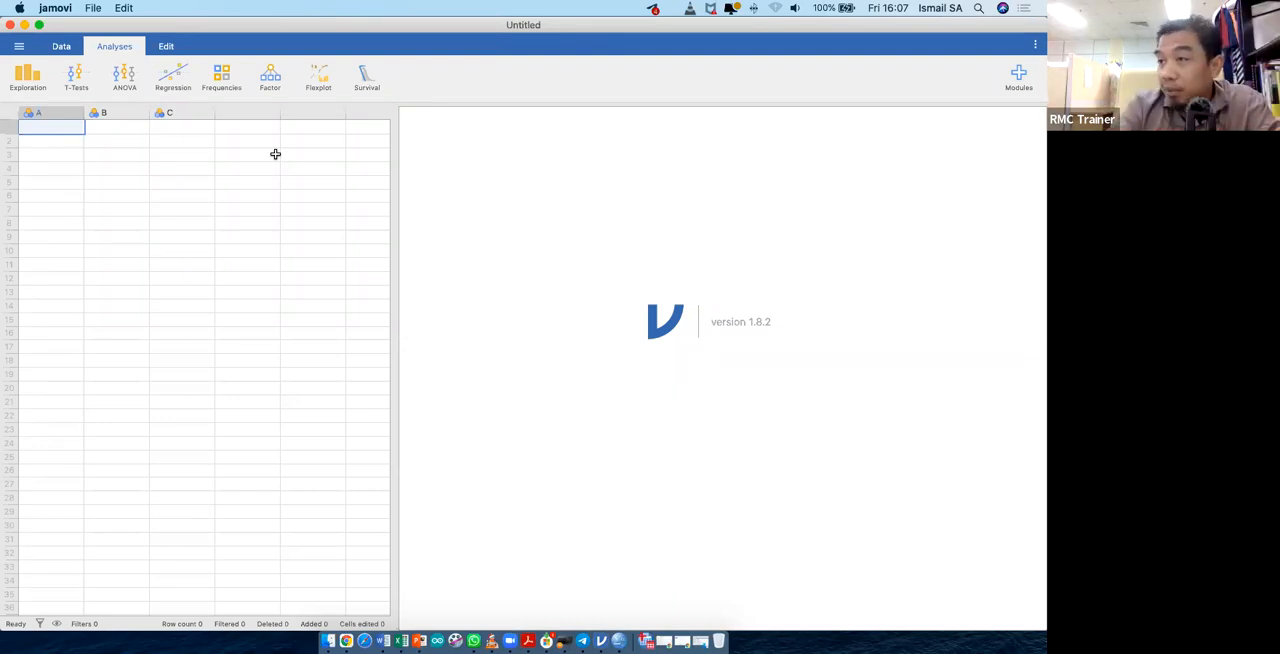
left_click_drag(393, 164, 437, 169)
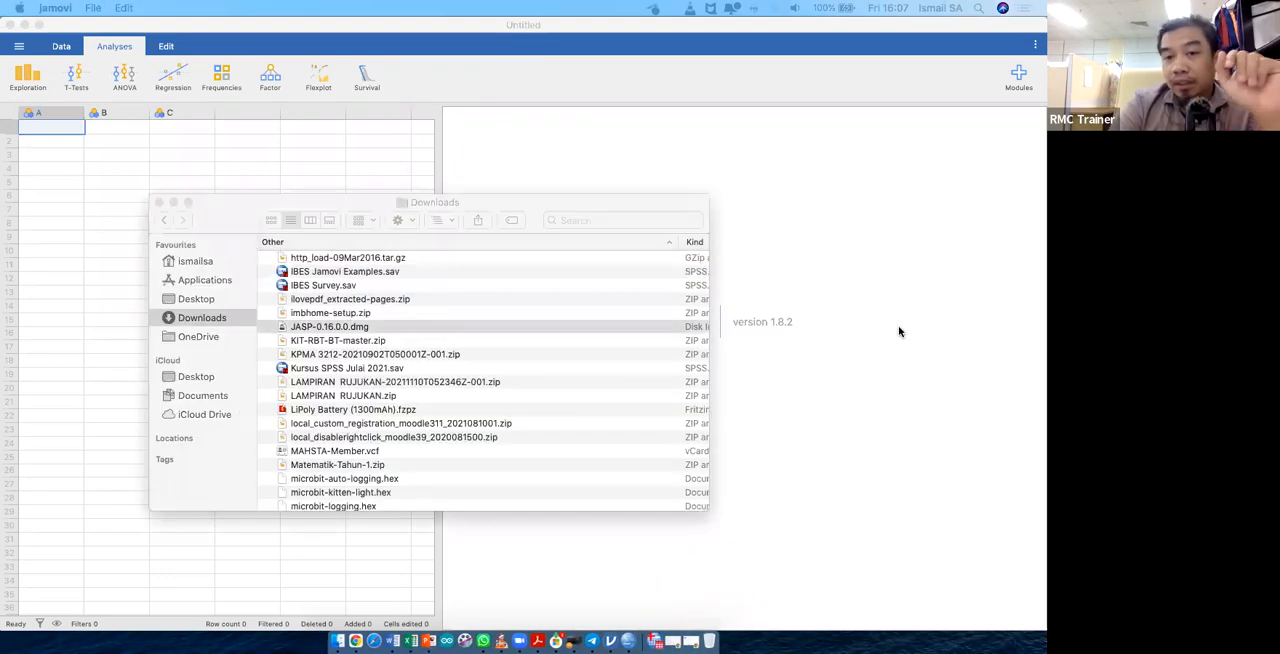
- Move the Downloads window and the JASP-0.16.0.0.dmg opening progress window off the jamovi workspace
left_click_drag(611, 205, 1047, 200)
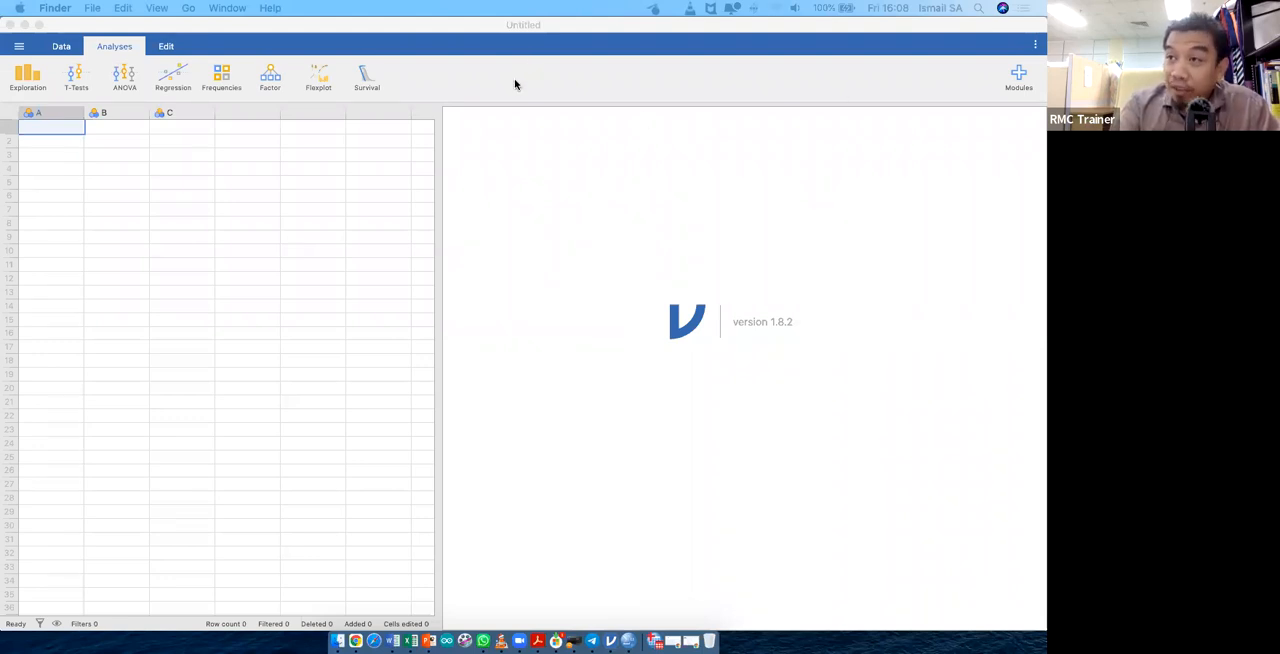
left_click(106, 217)
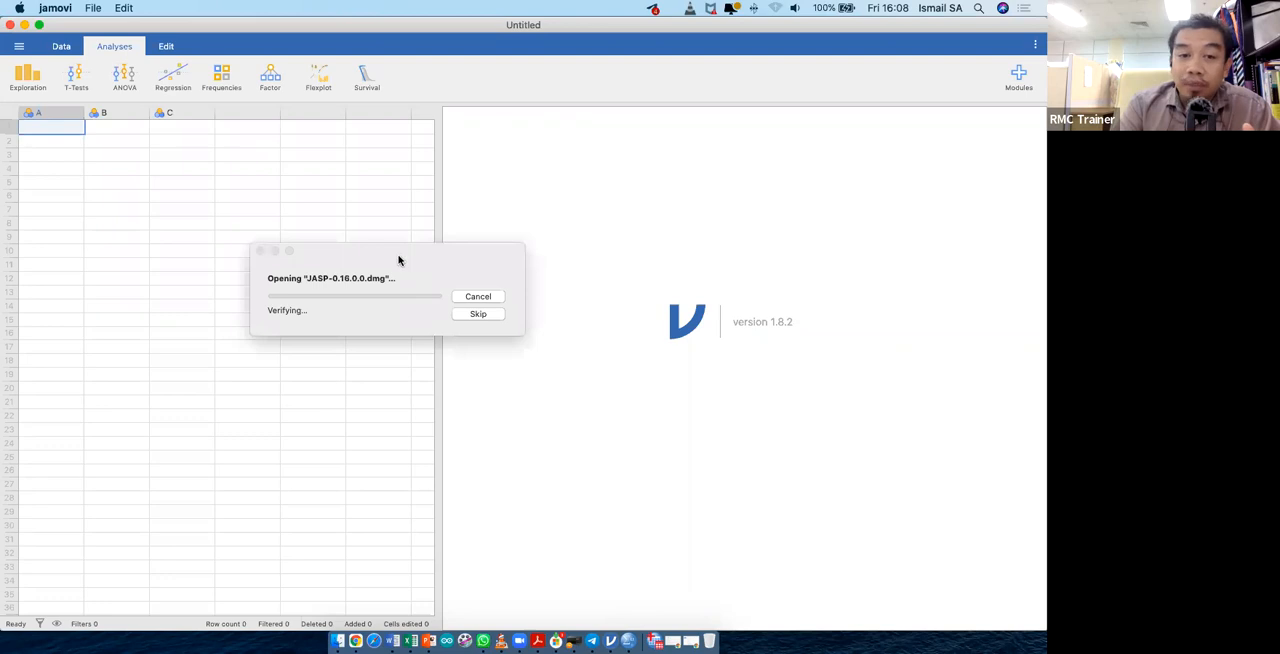
left_click_drag(400, 257, 799, 327)
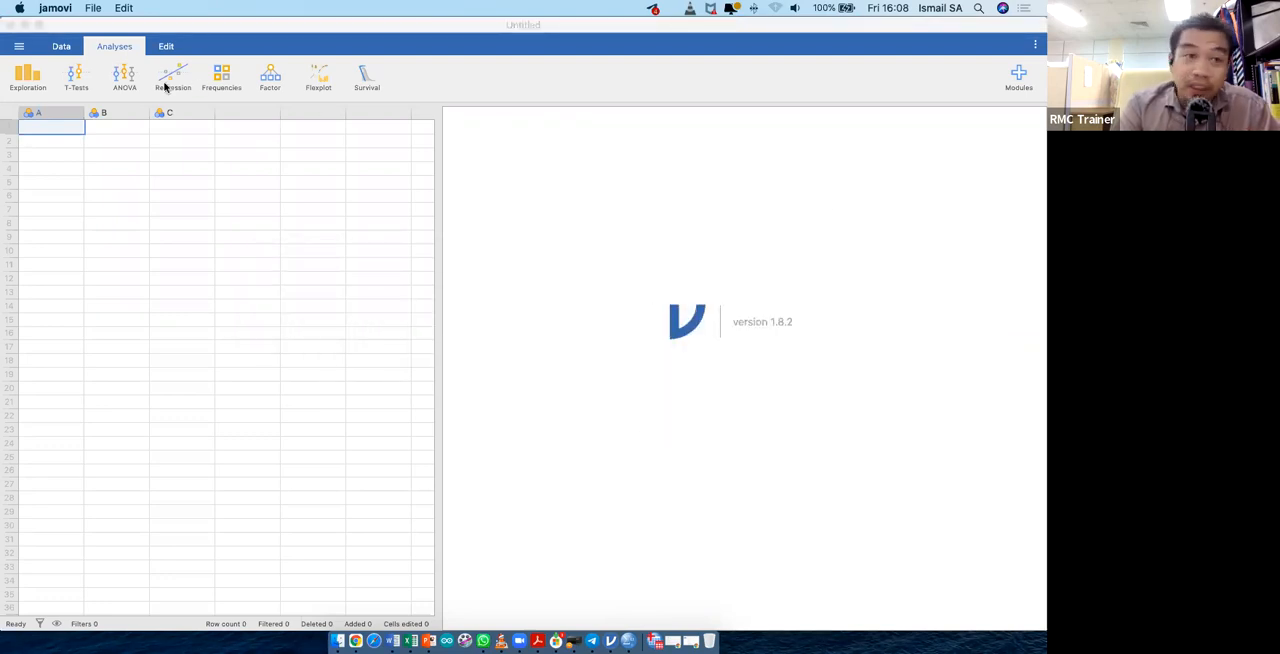
- Look over jamovi's data-handling and results-editing tools, and return to the available analyses
left_click(62, 49)
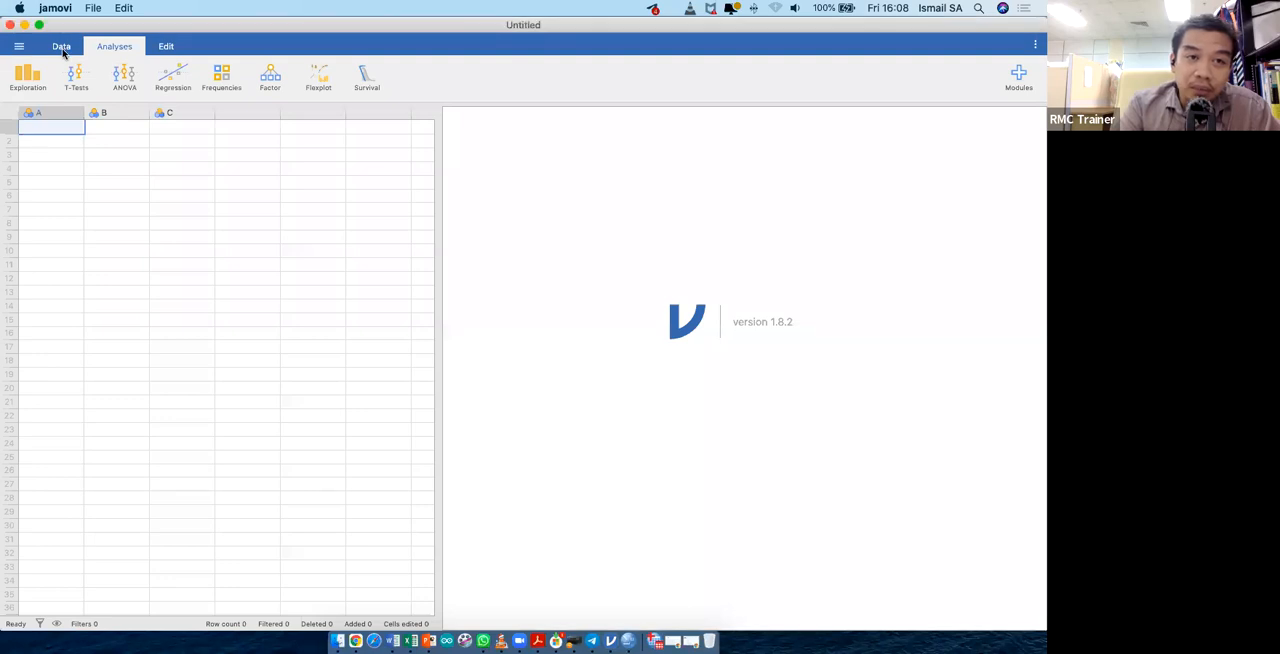
left_click(58, 48)
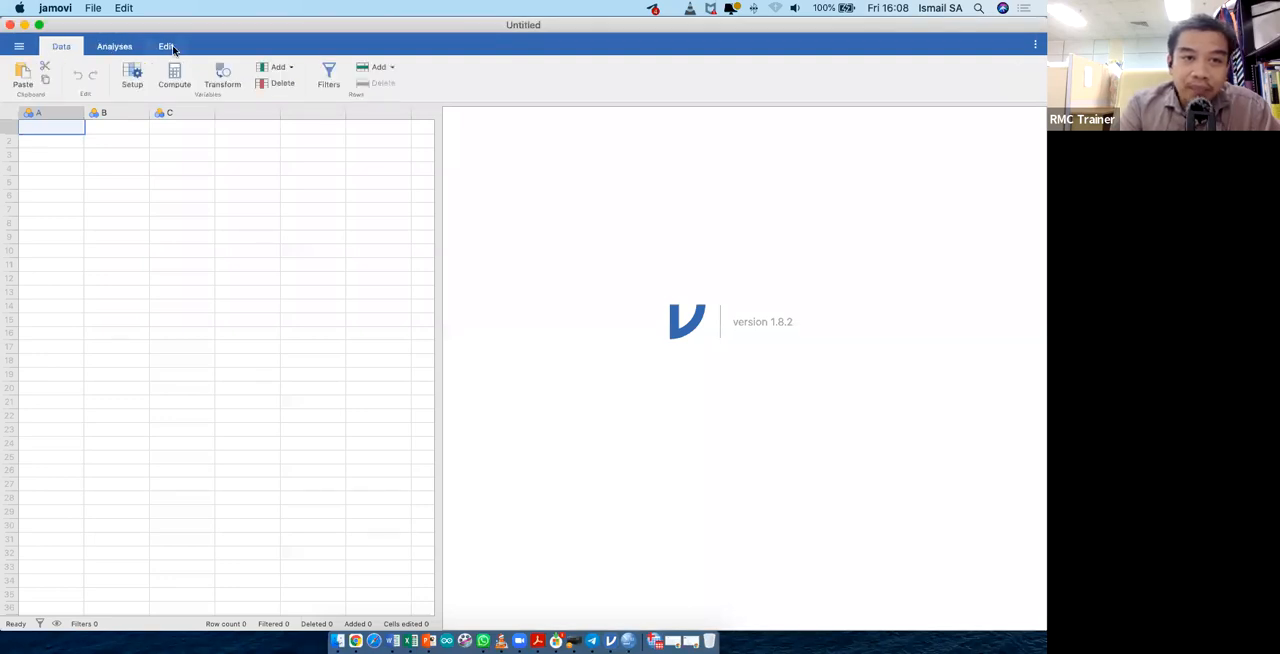
left_click(170, 48)
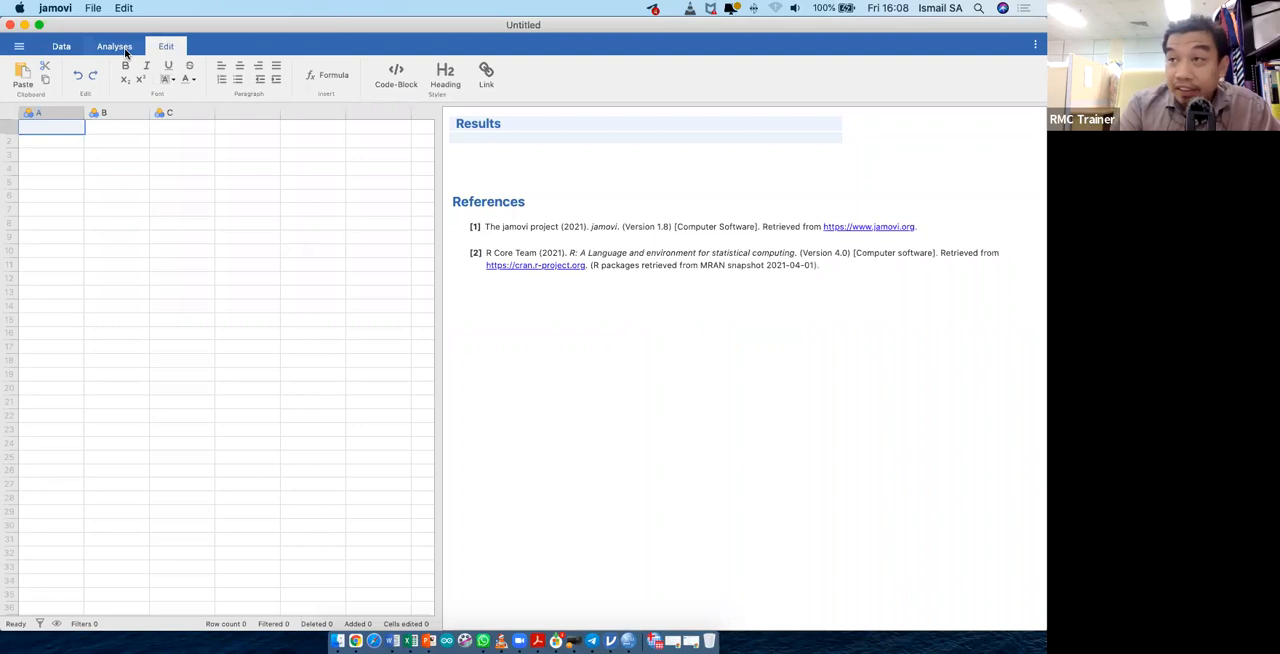
left_click(124, 50)
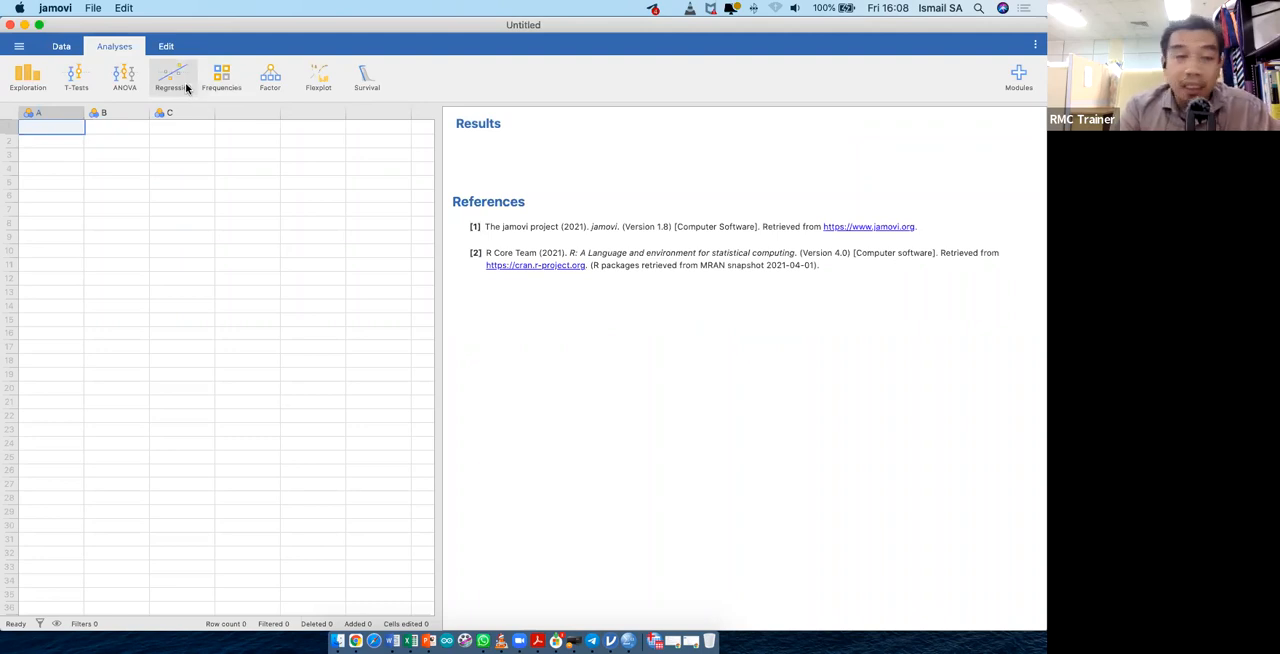
- Look through the analyses offered under Exploration, T-Tests, ANOVA, Regression, Frequencies and Factor, and close the last list
left_click(35, 87)
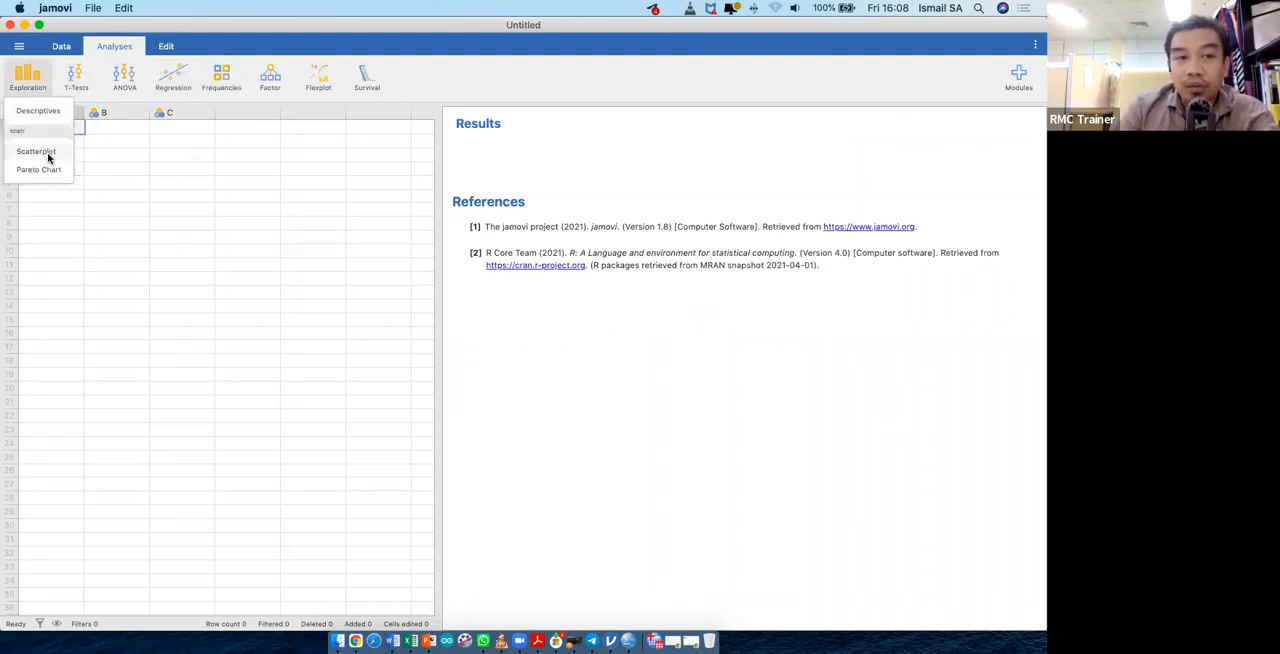
left_click(69, 77)
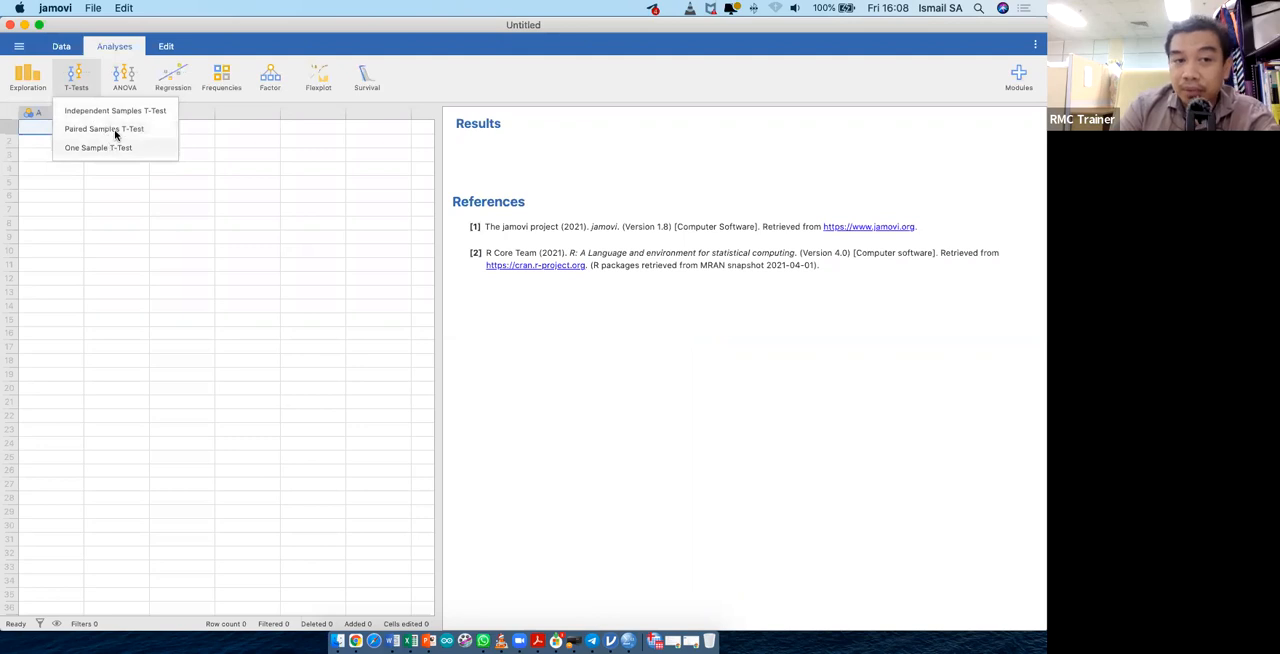
left_click(124, 77)
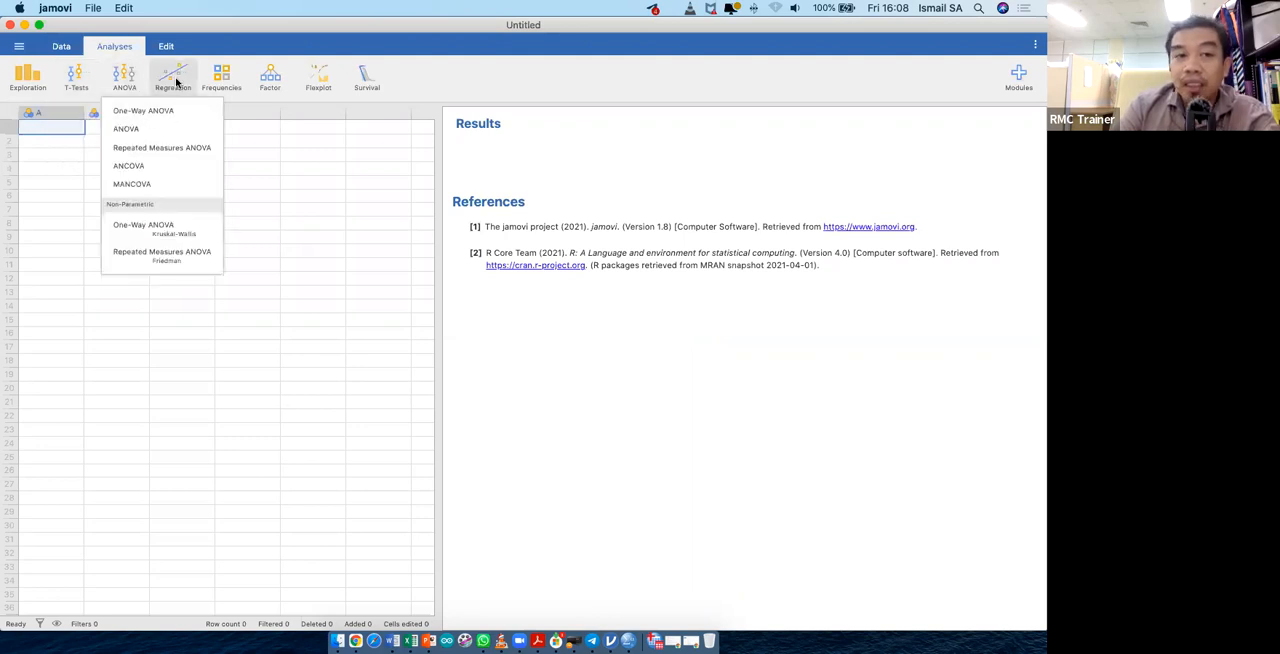
left_click(176, 82)
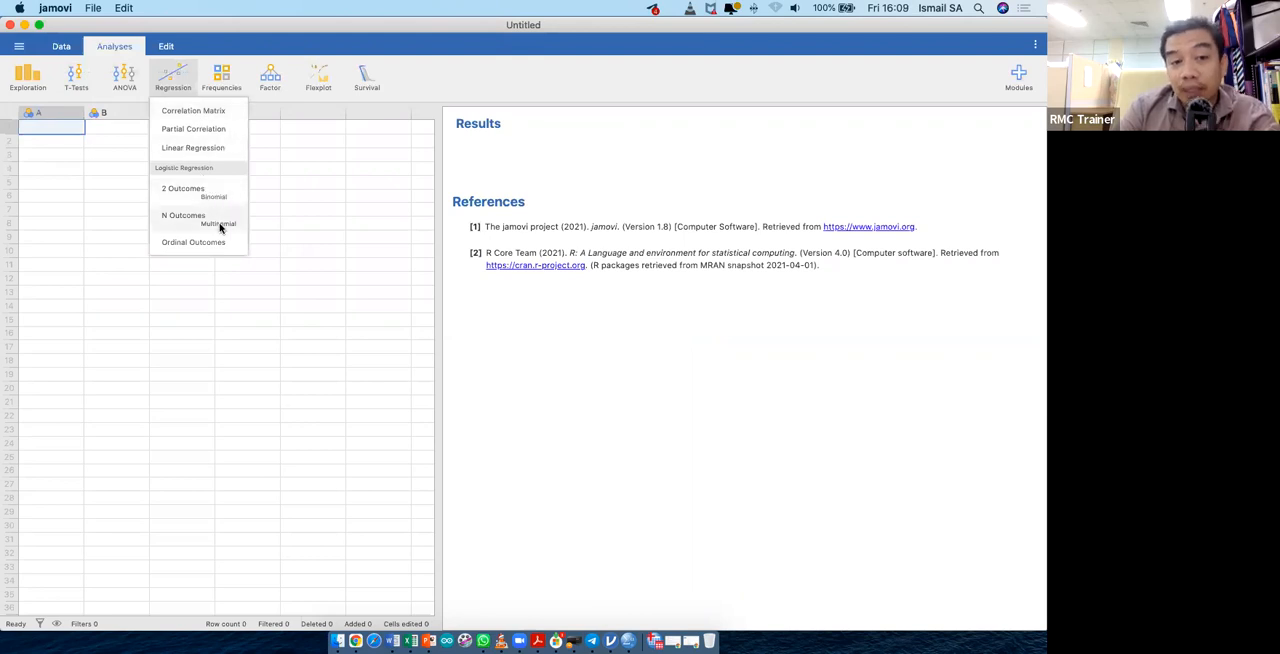
left_click(220, 80)
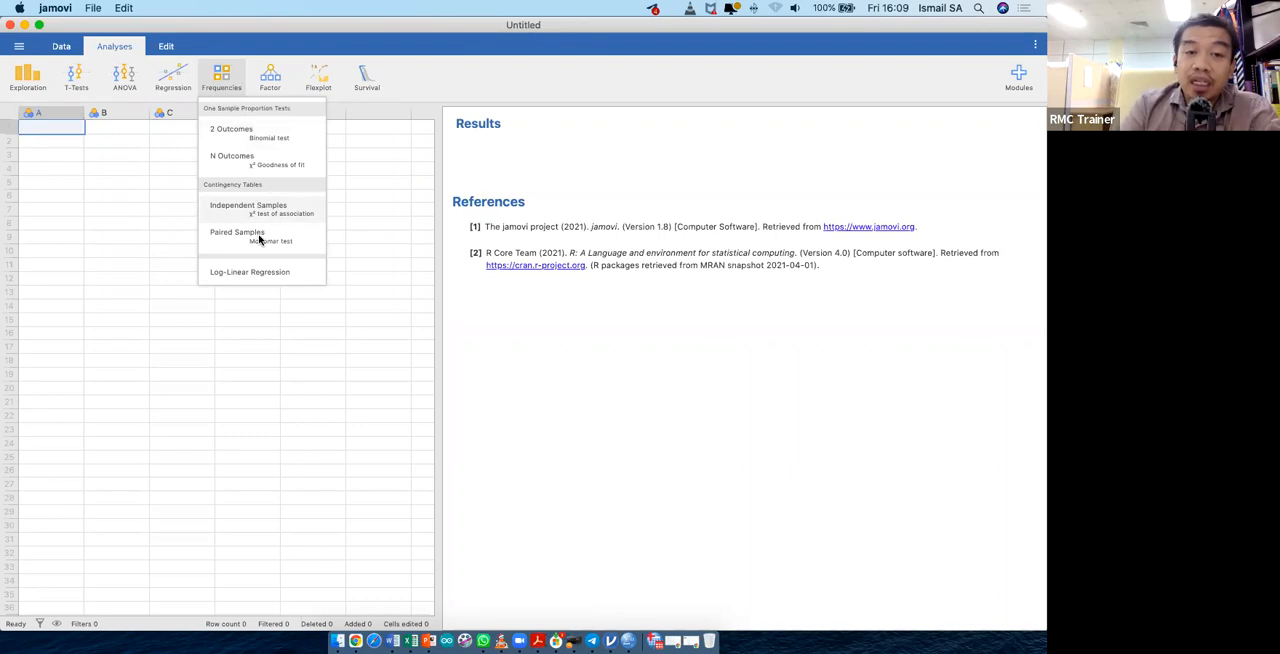
left_click_drag(361, 27, 1046, 78)
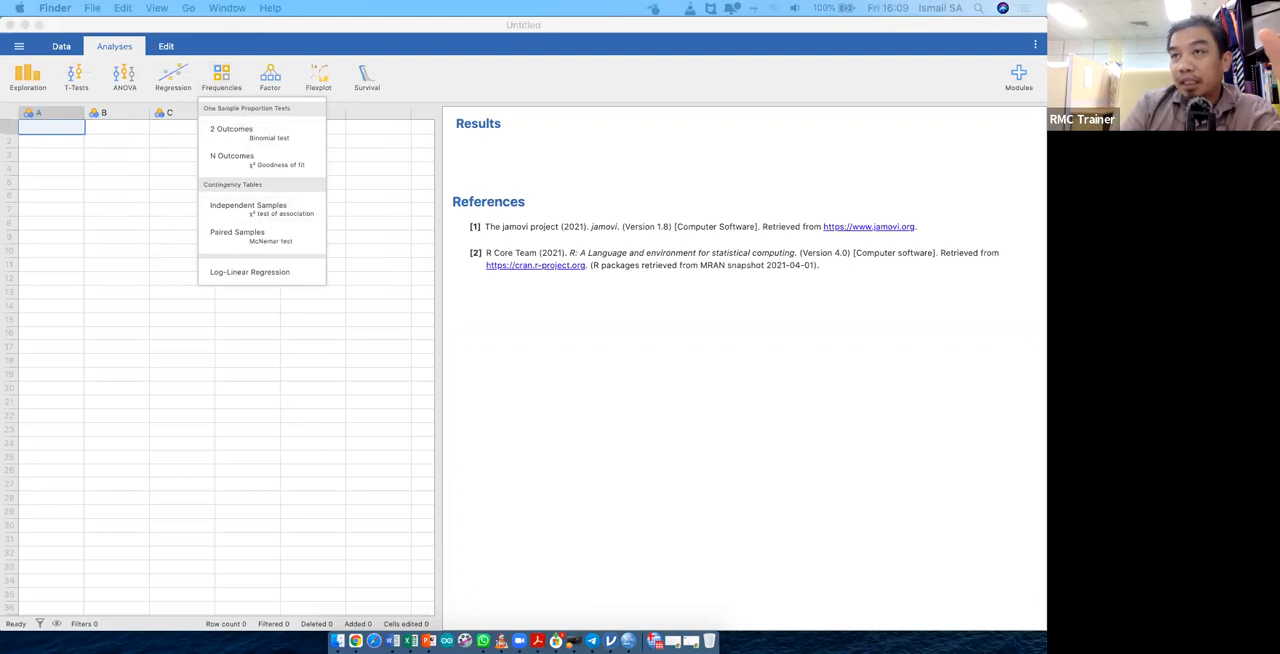
left_click(272, 87)
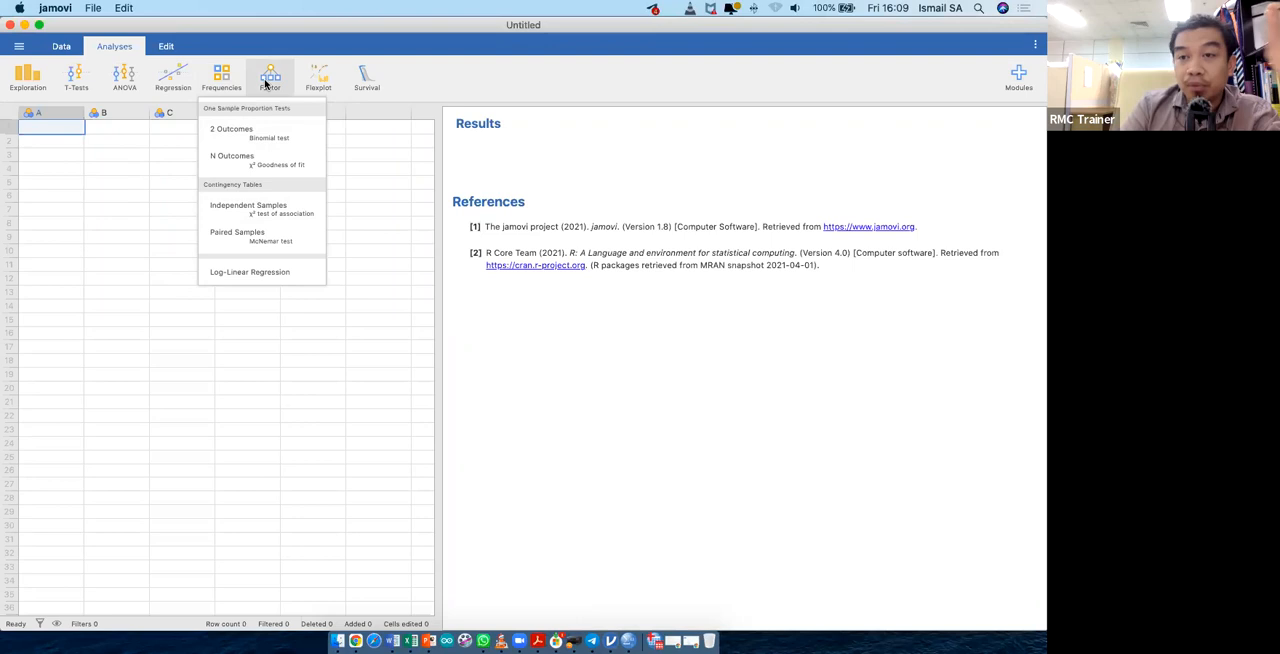
left_click(270, 86)
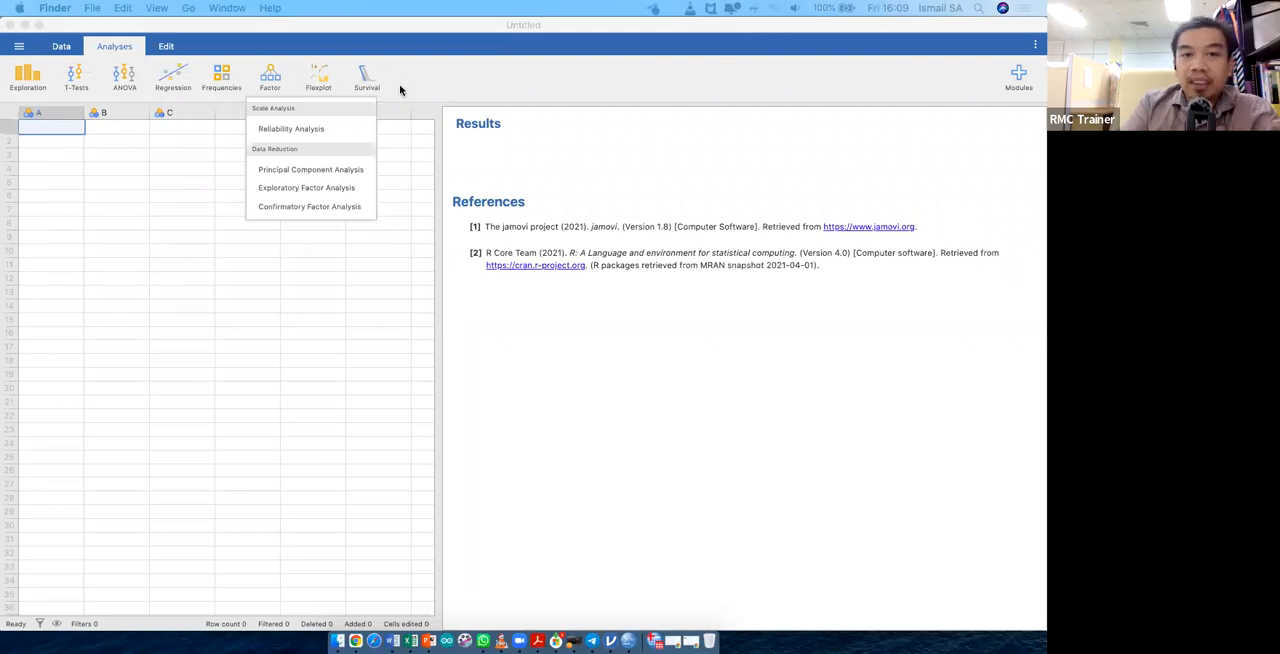
left_click(349, 91)
left_click(434, 91)
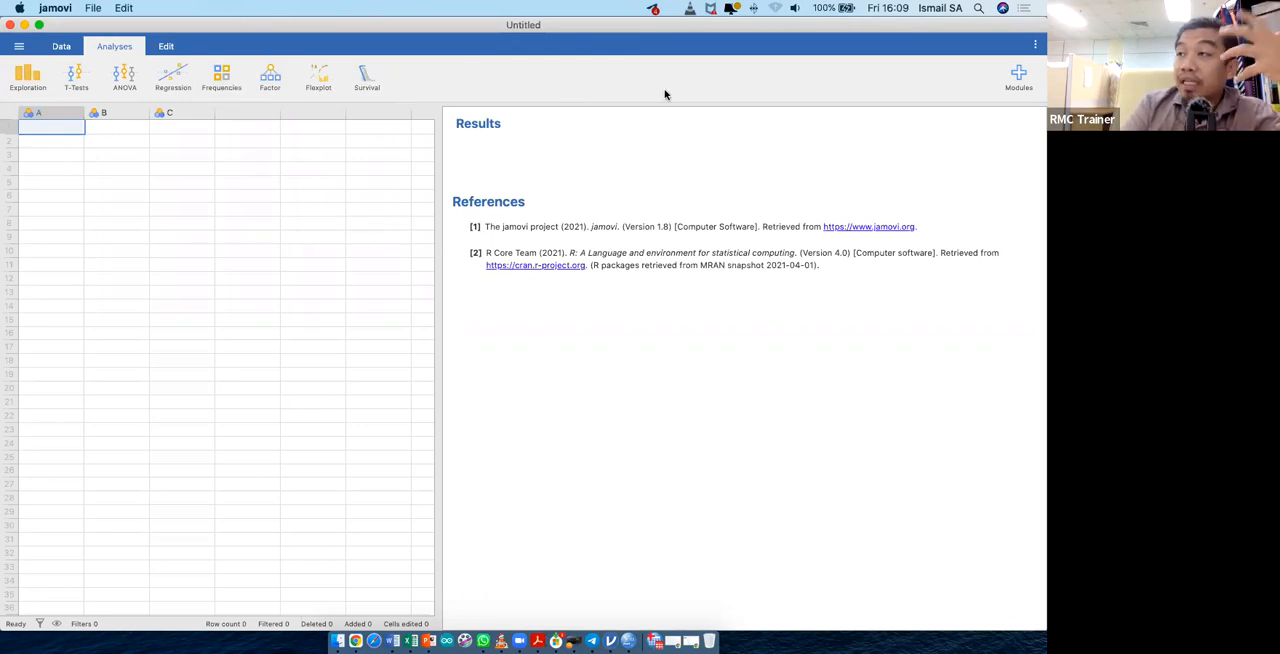
- Open the jamovi library, browse the available add-on modules from scatr through ClinicoPathDescriptives, and close the library
left_click(1022, 79)
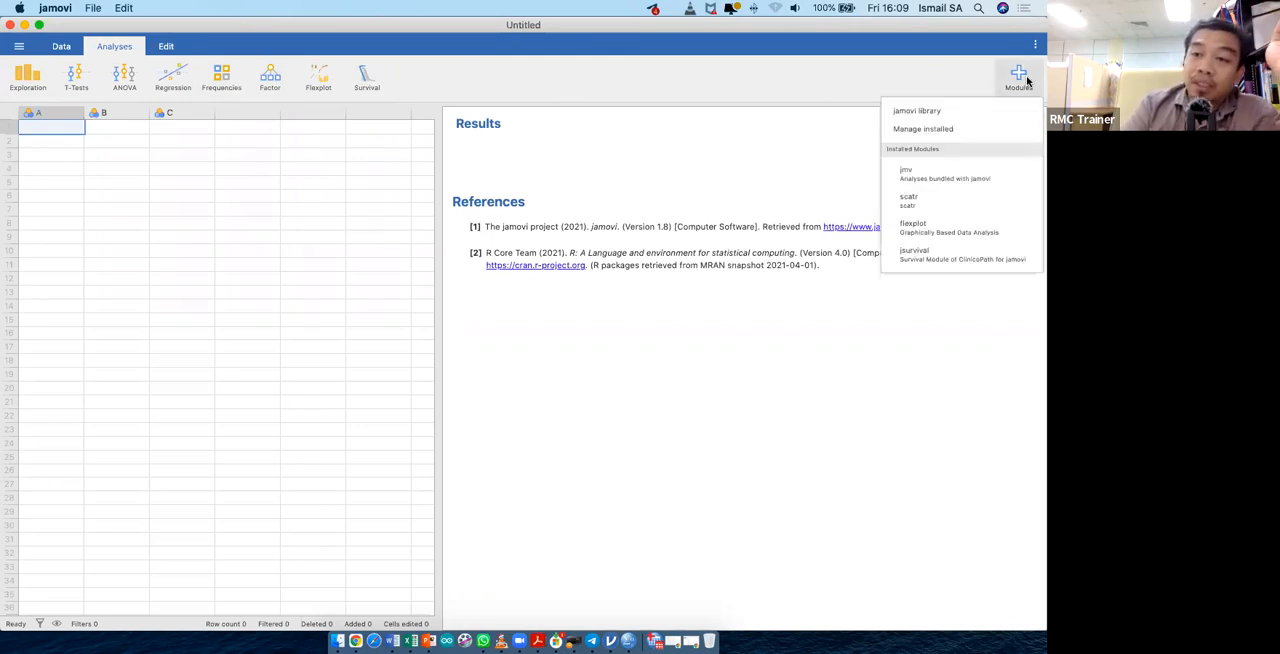
left_click(916, 111)
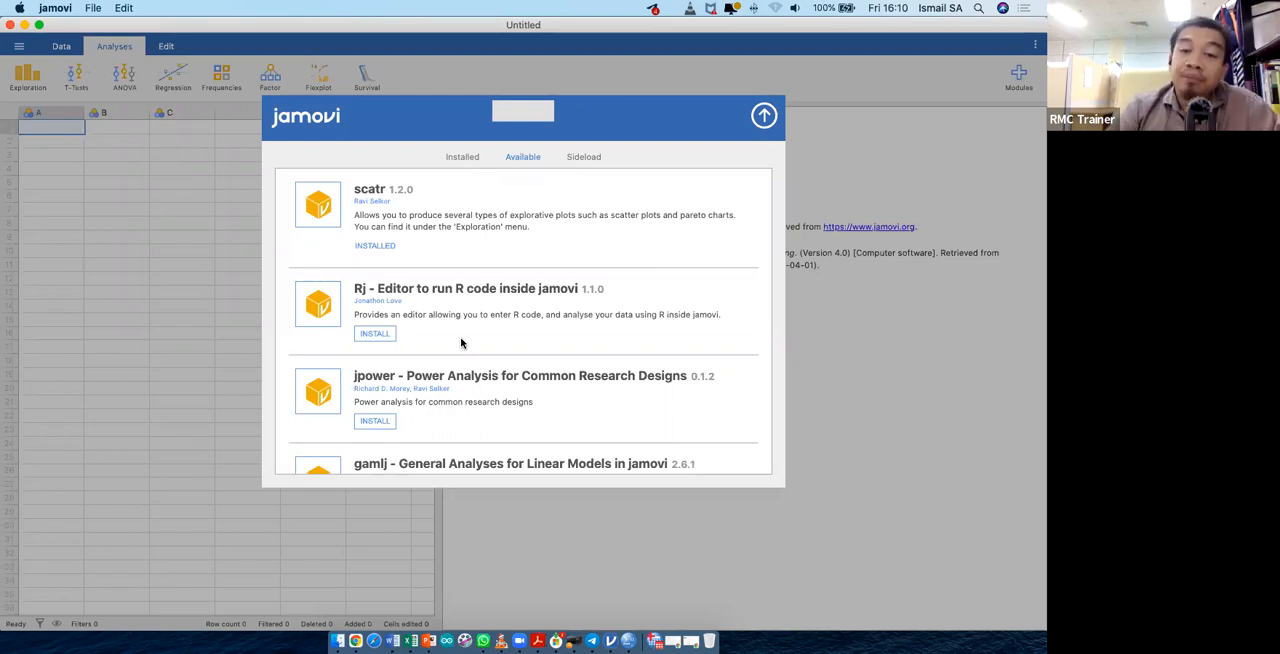
scroll(461, 343, "down", 3)
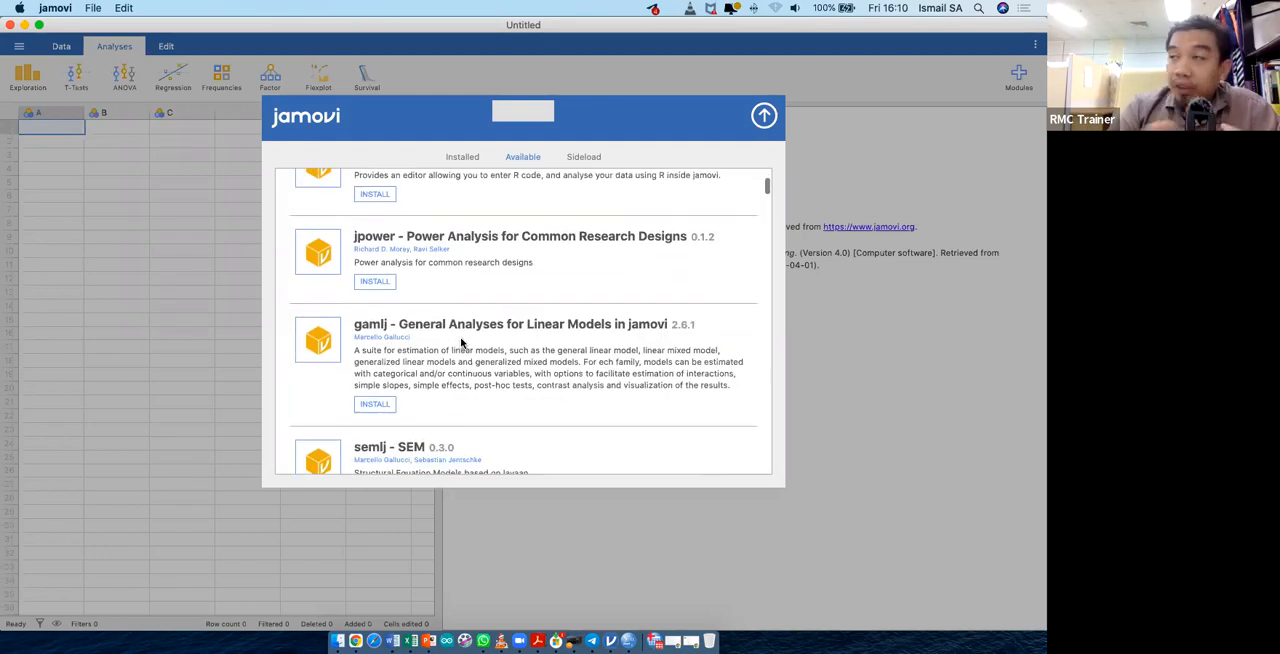
scroll(461, 343, "down", 3)
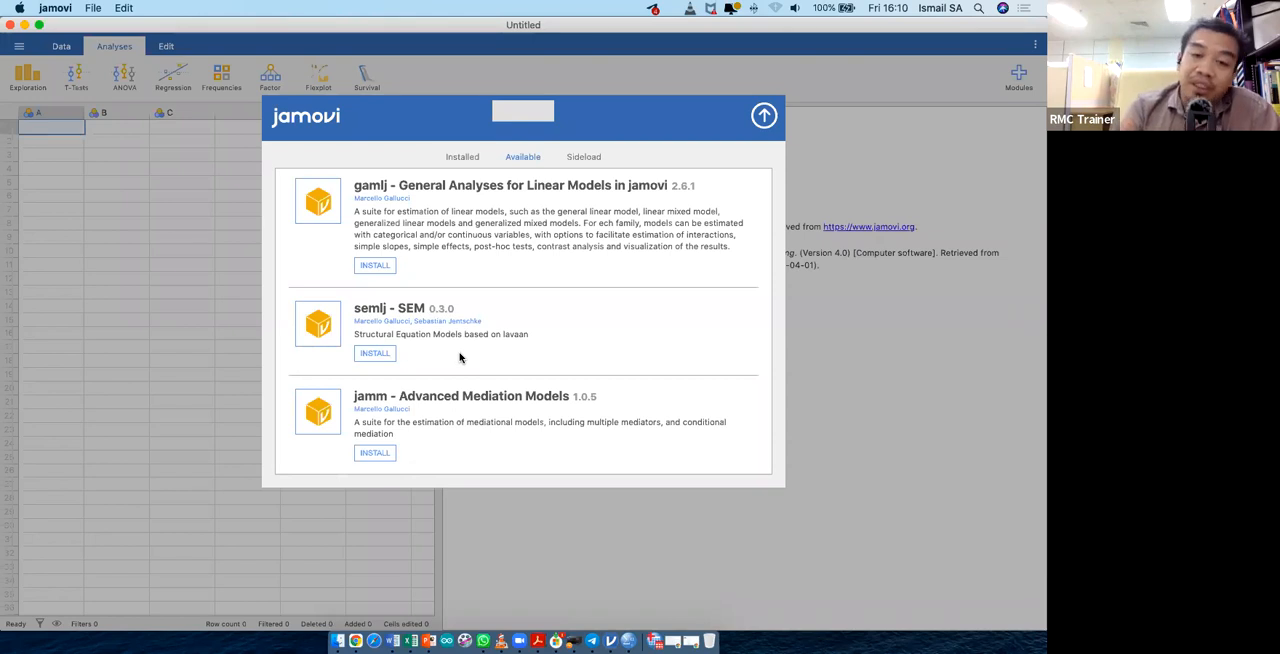
scroll(460, 357, "down", 3)
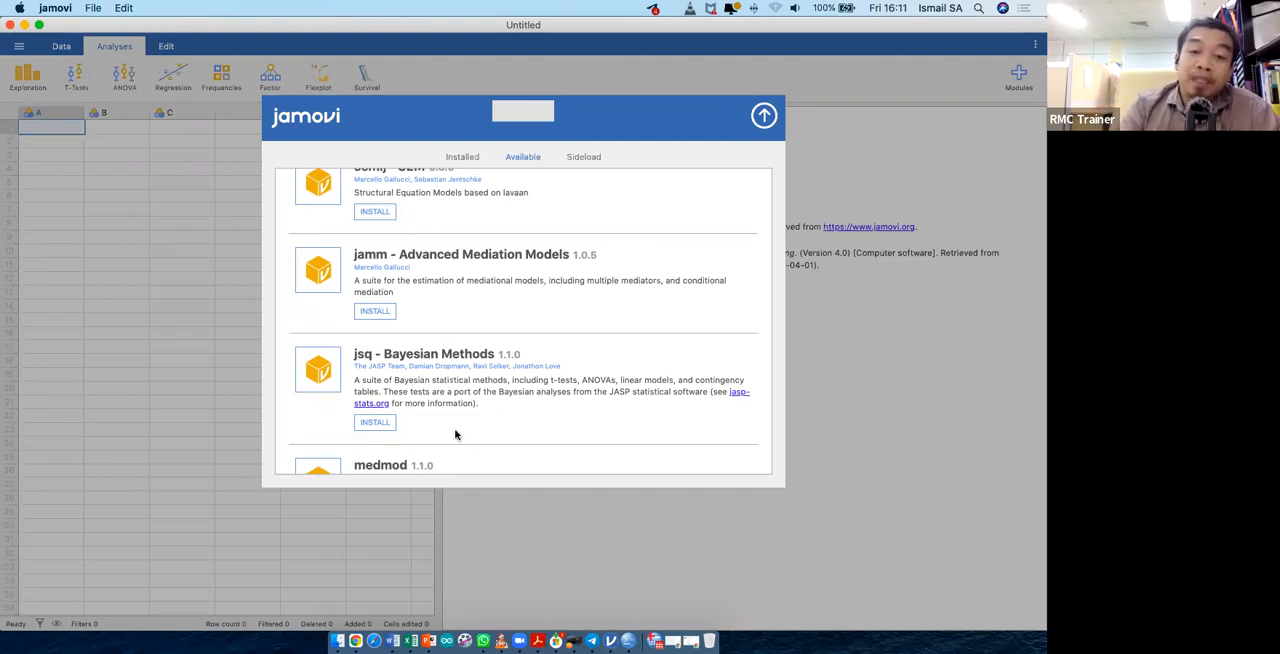
scroll(456, 434, "down", 3)
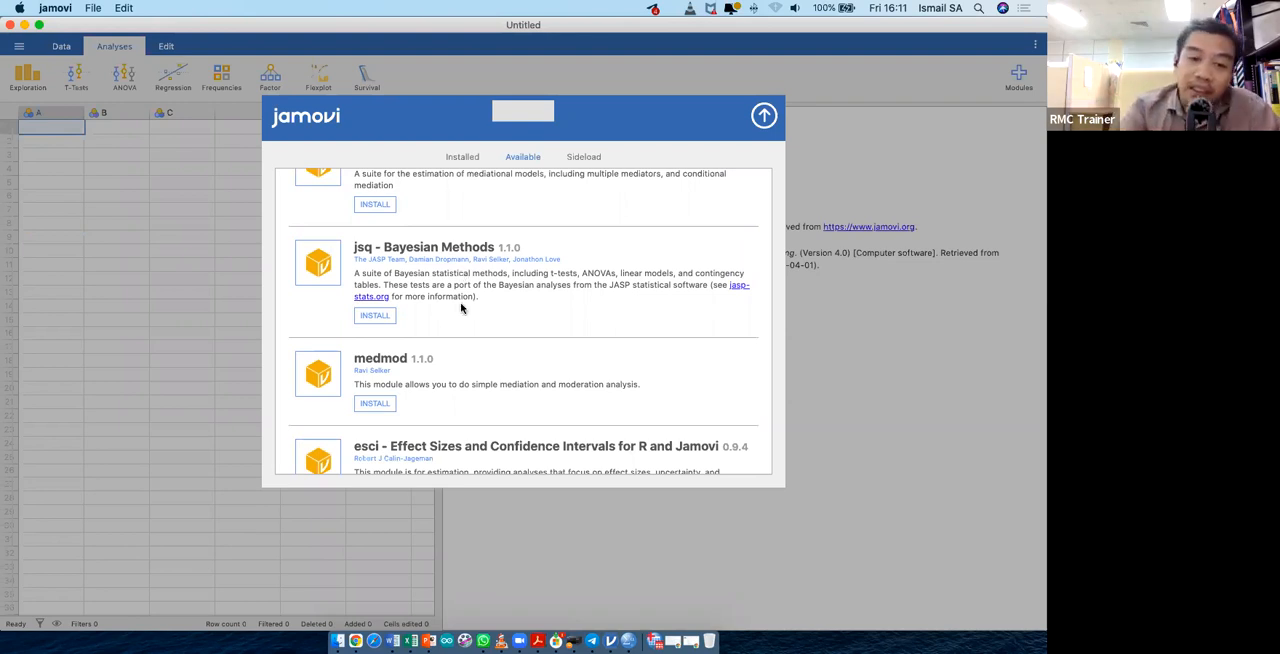
scroll(505, 336, "down", 2)
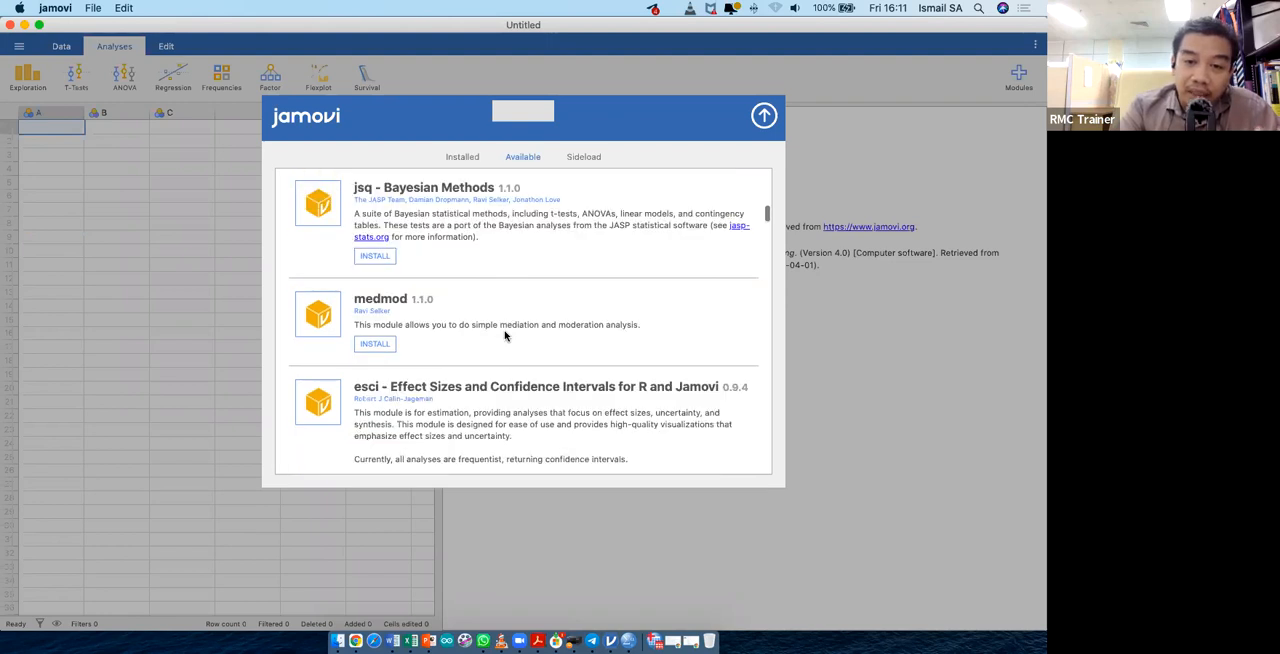
scroll(505, 336, "down", 2)
scroll(505, 336, "down", 3)
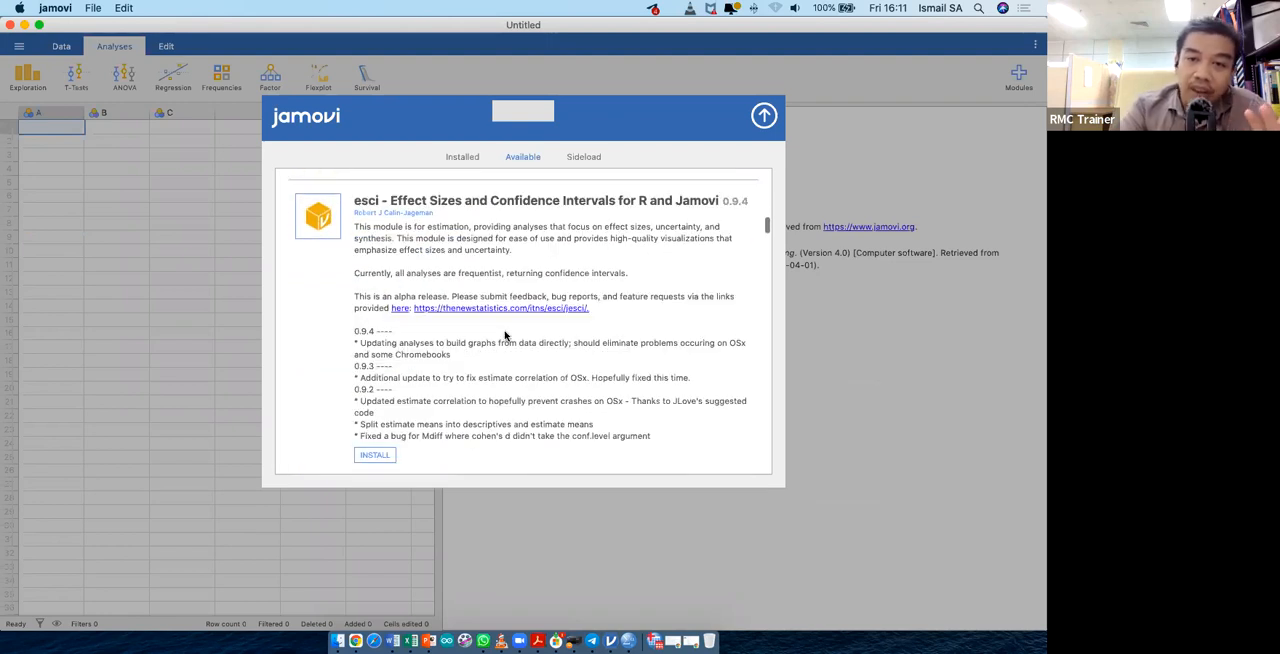
scroll(505, 336, "down", 3)
scroll(505, 336, "down", 2)
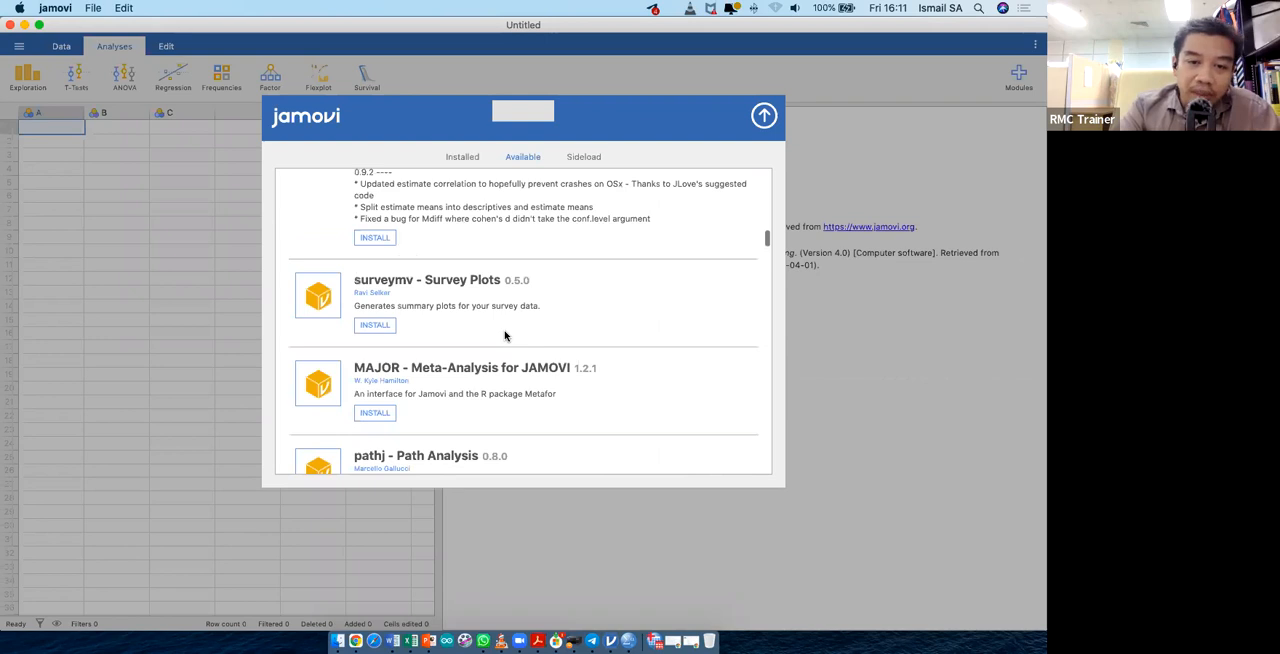
scroll(505, 336, "down", 4)
scroll(505, 336, "down", 4)
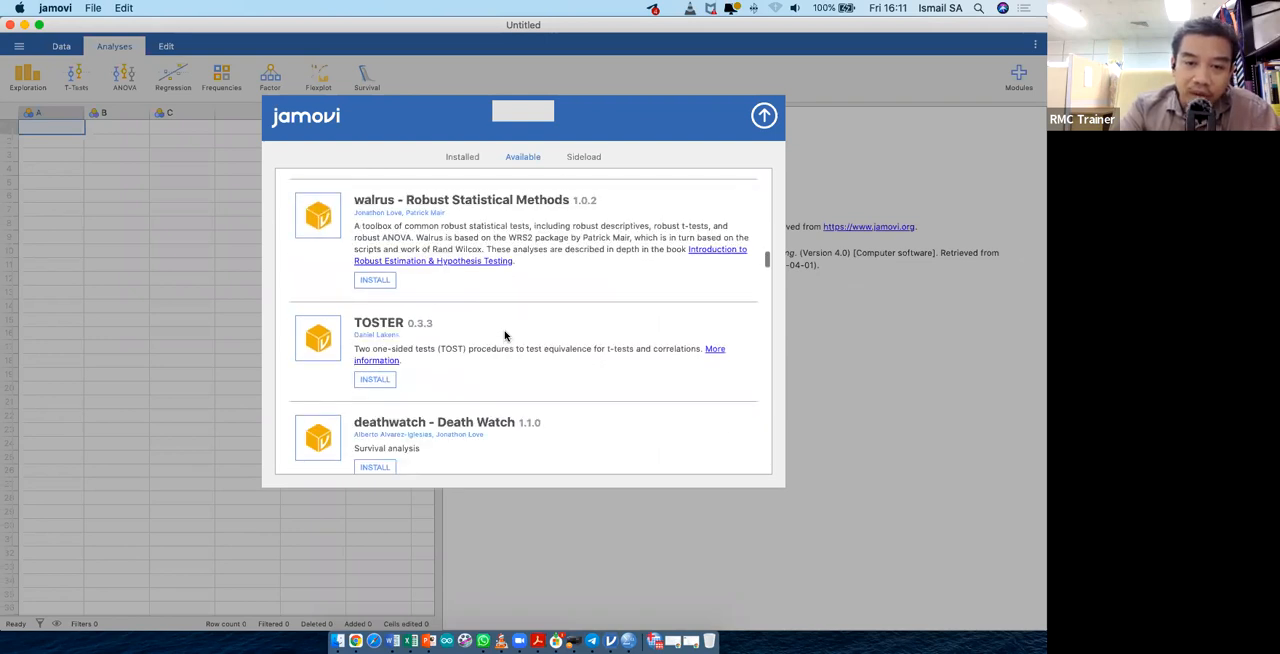
scroll(505, 336, "down", 4)
scroll(505, 336, "down", 1)
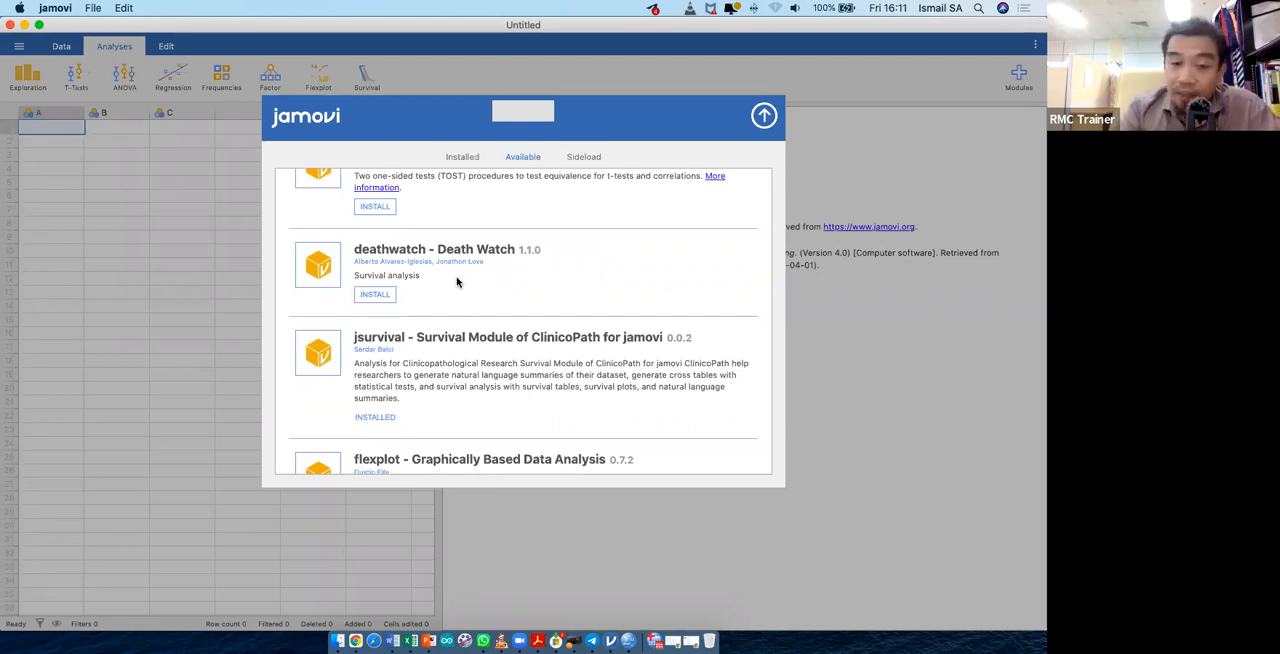
scroll(456, 282, "down", 4)
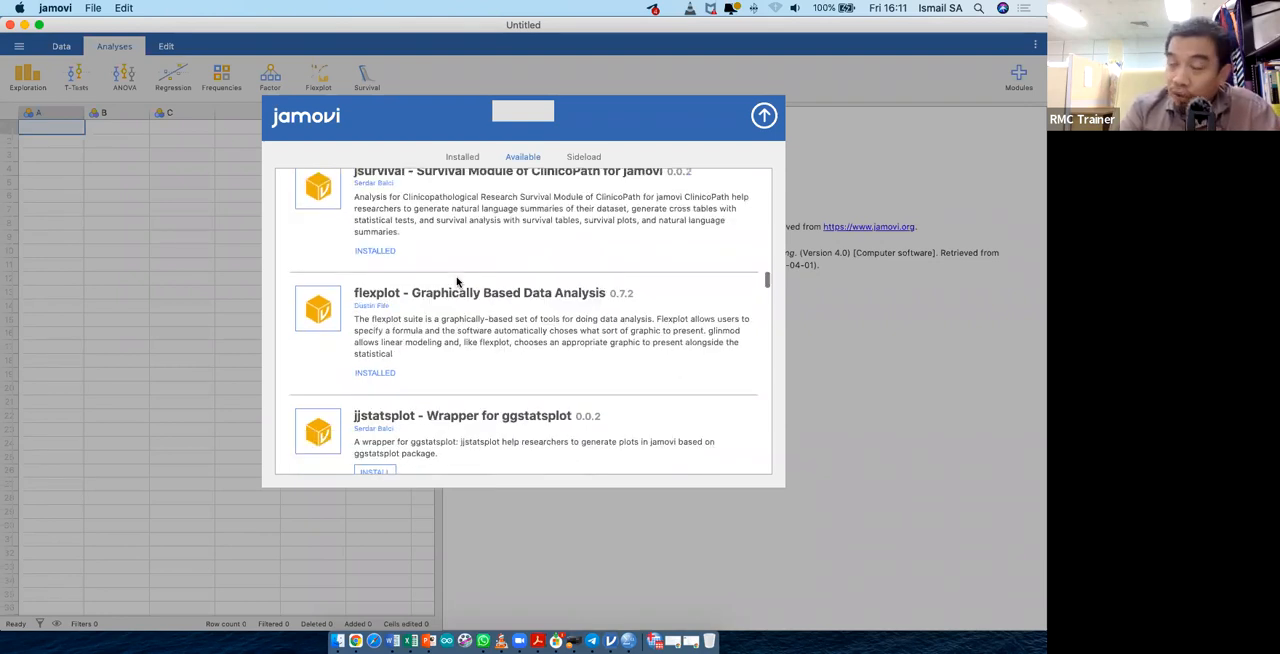
scroll(380, 226, "down", 5)
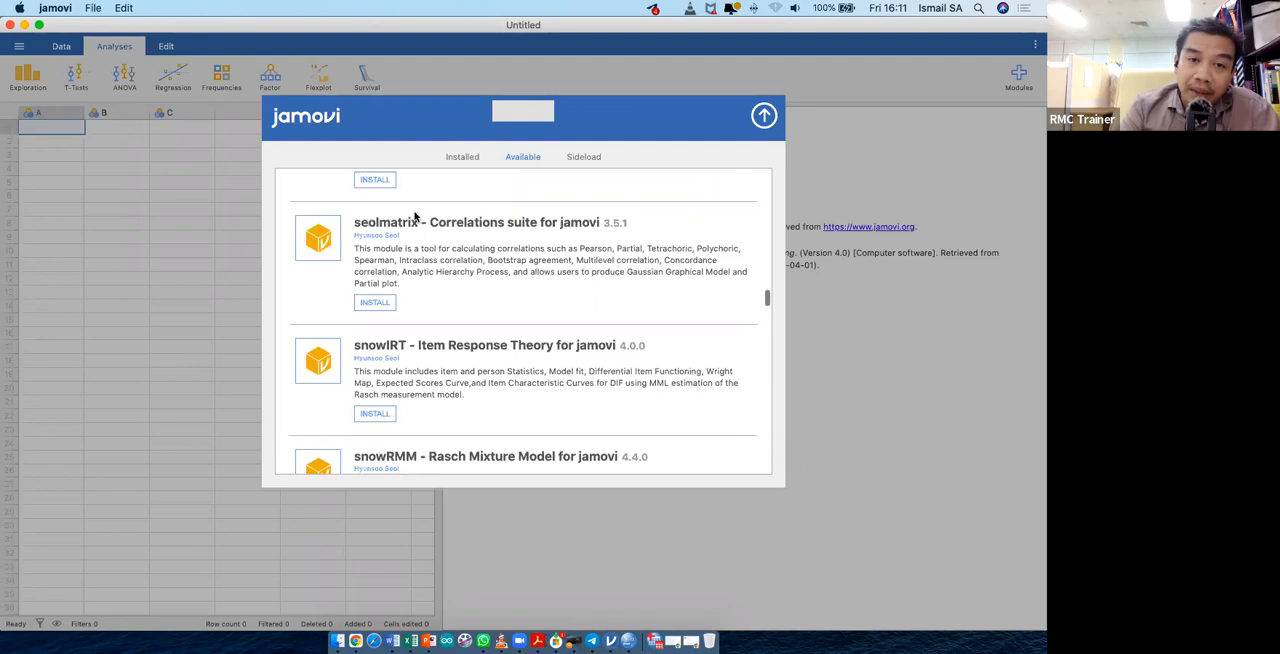
scroll(417, 219, "down", 1)
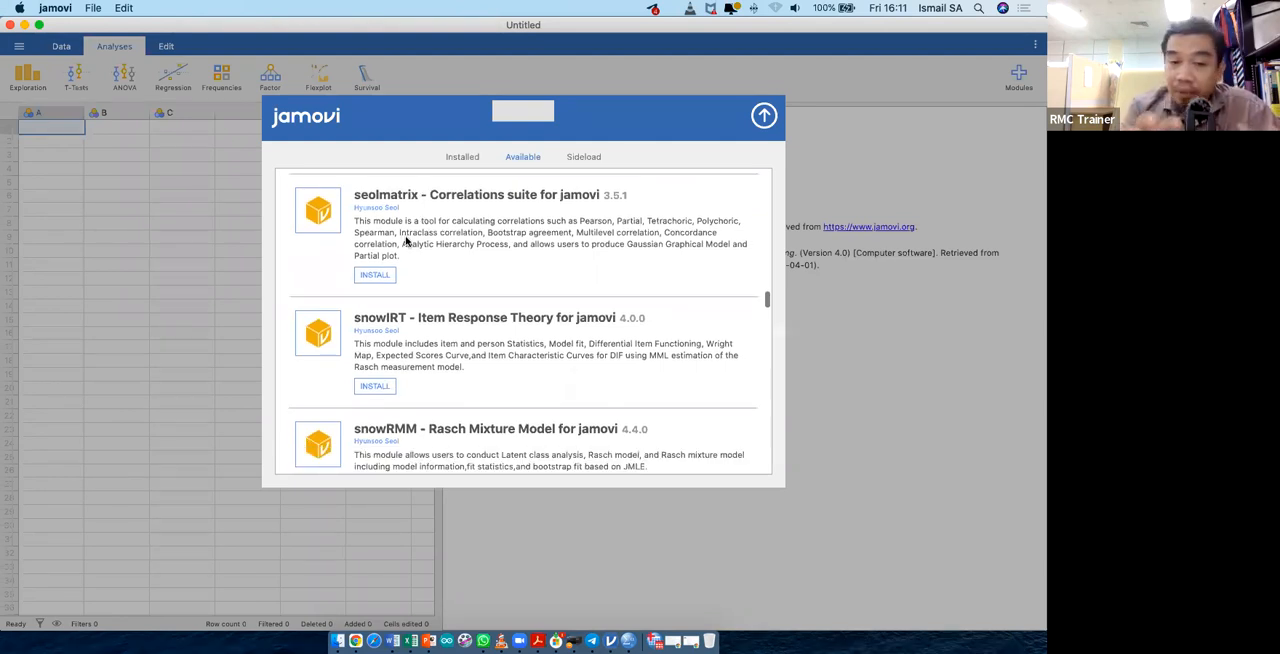
scroll(312, 150, "down", 3)
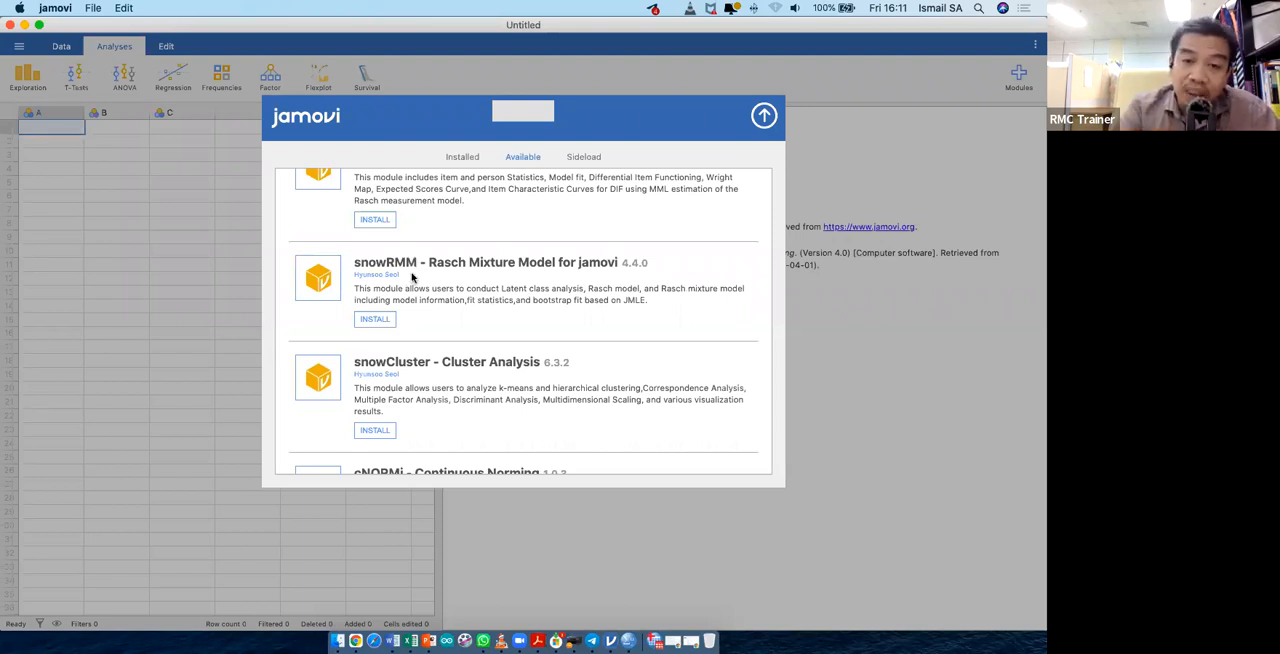
scroll(497, 358, "down", 3)
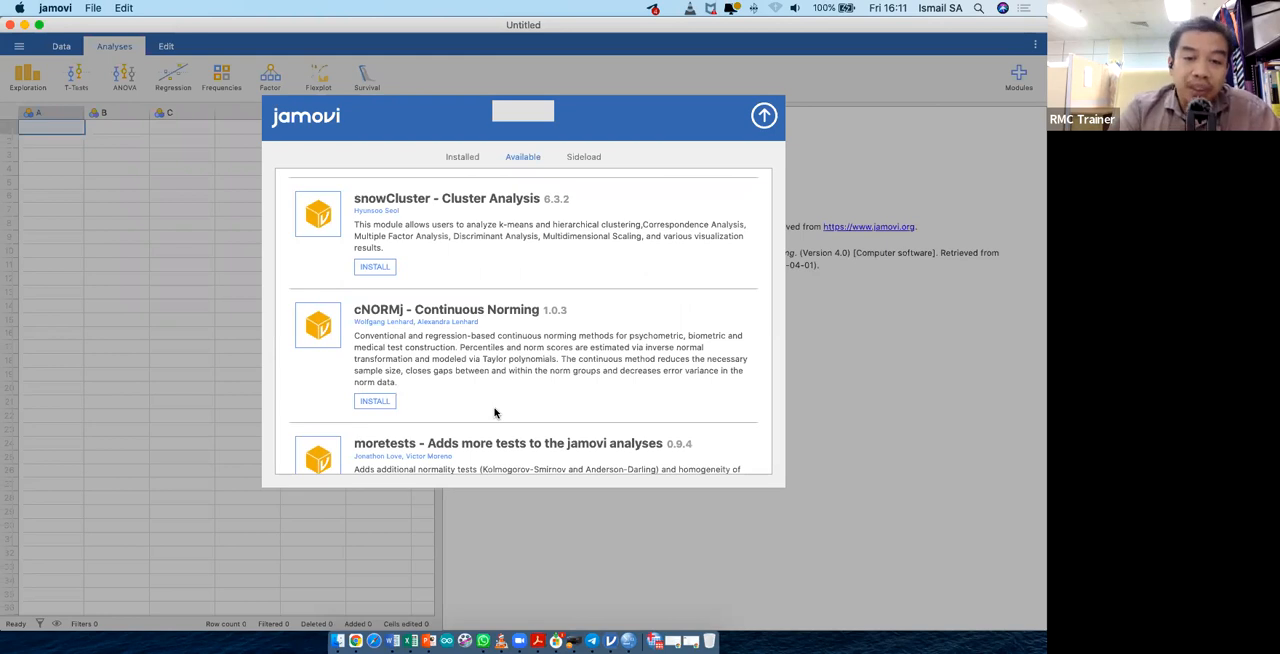
scroll(494, 412, "down", 10)
scroll(494, 412, "down", 5)
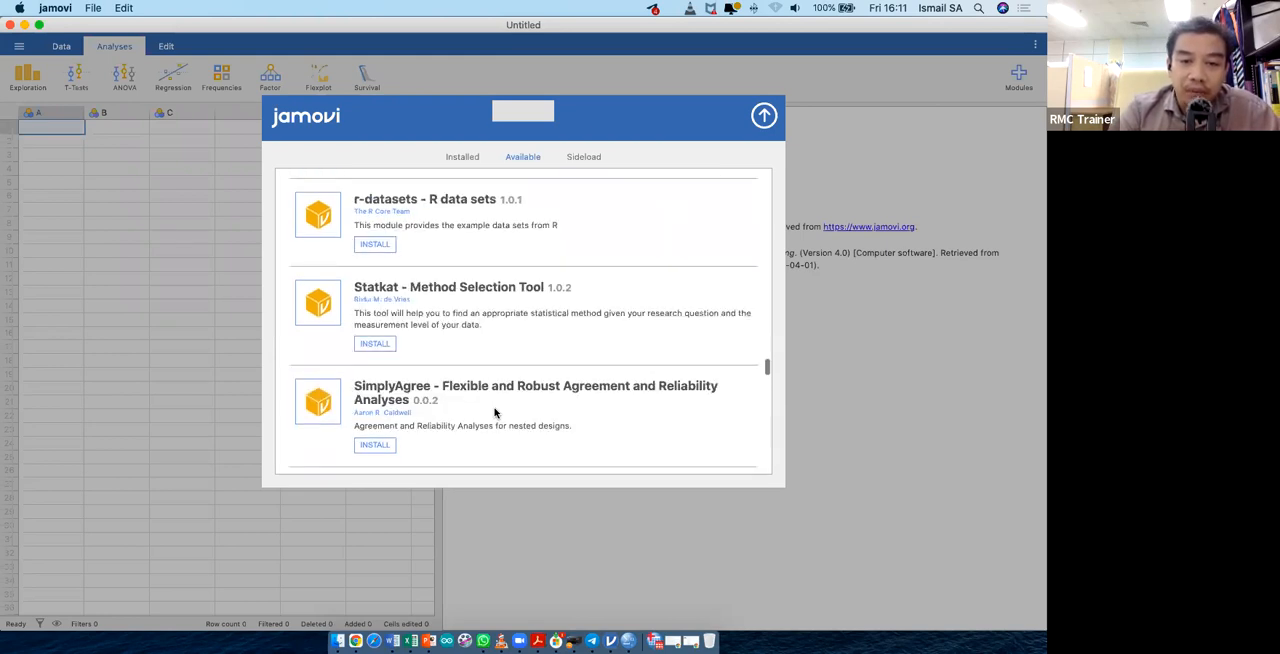
scroll(494, 412, "down", 5)
scroll(511, 153, "down", 4)
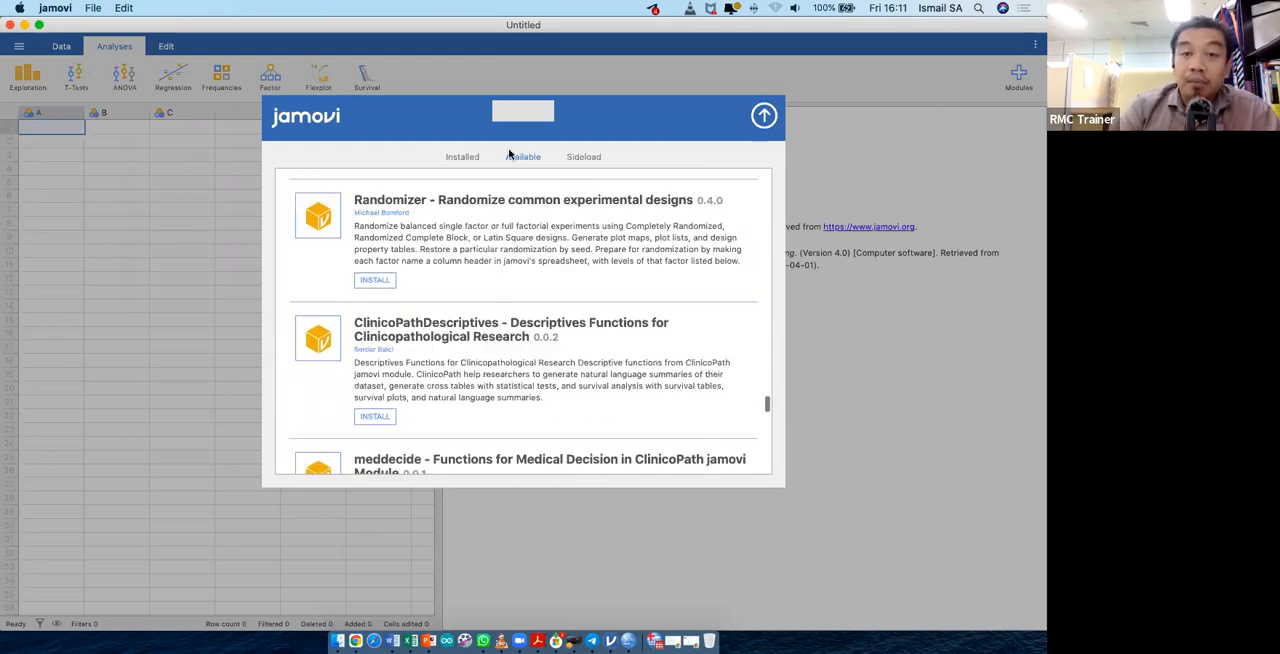
left_click(763, 116)
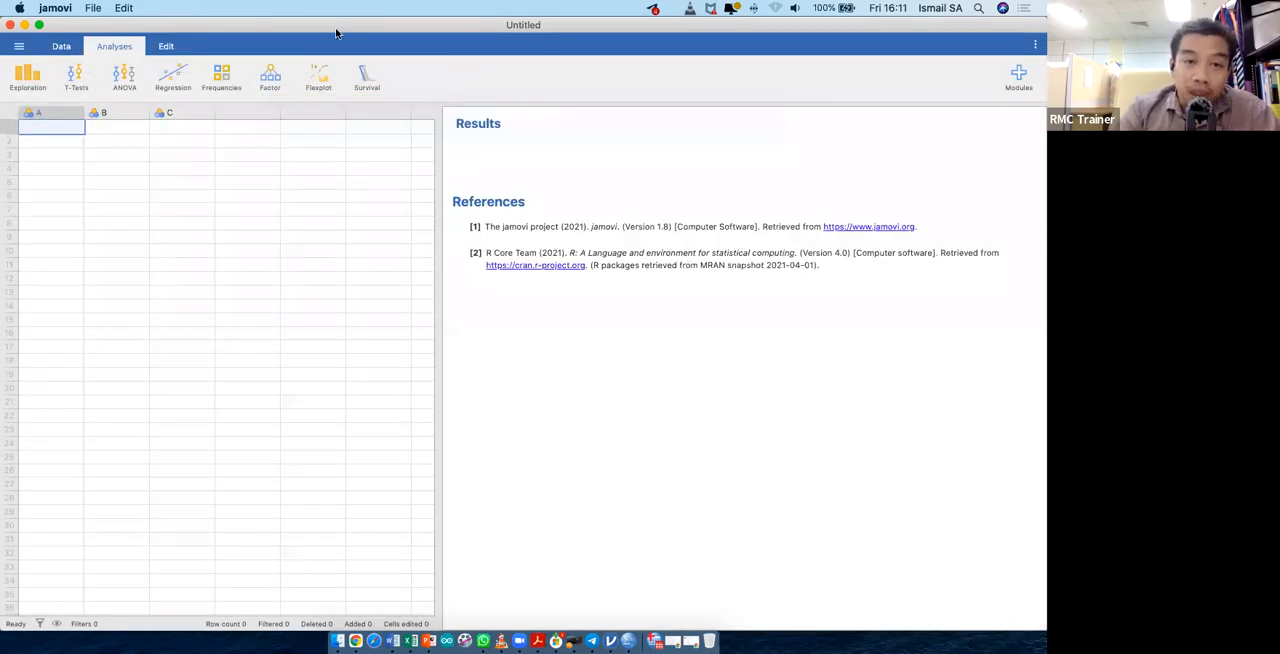
- Move the jamovi window out of the way, switch to a new Chrome window, and search the web for "jamovi online"
left_click_drag(300, 25, 341, 183)
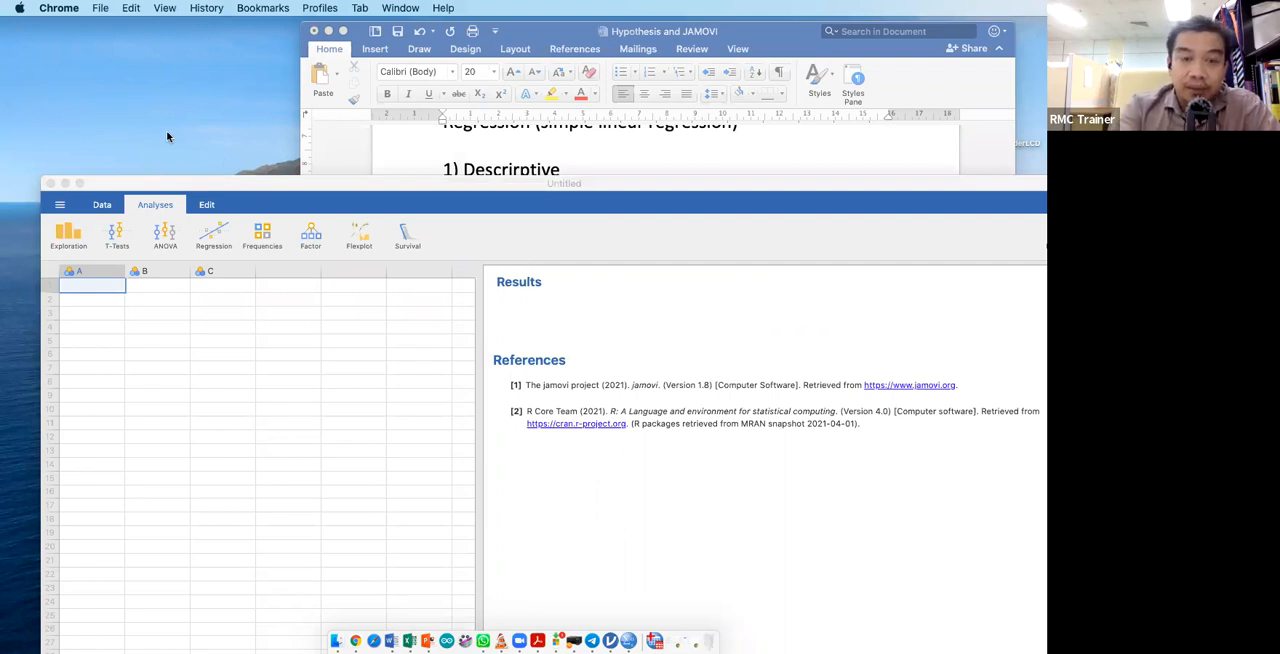
key("super+n")
type("jamovi onlin")
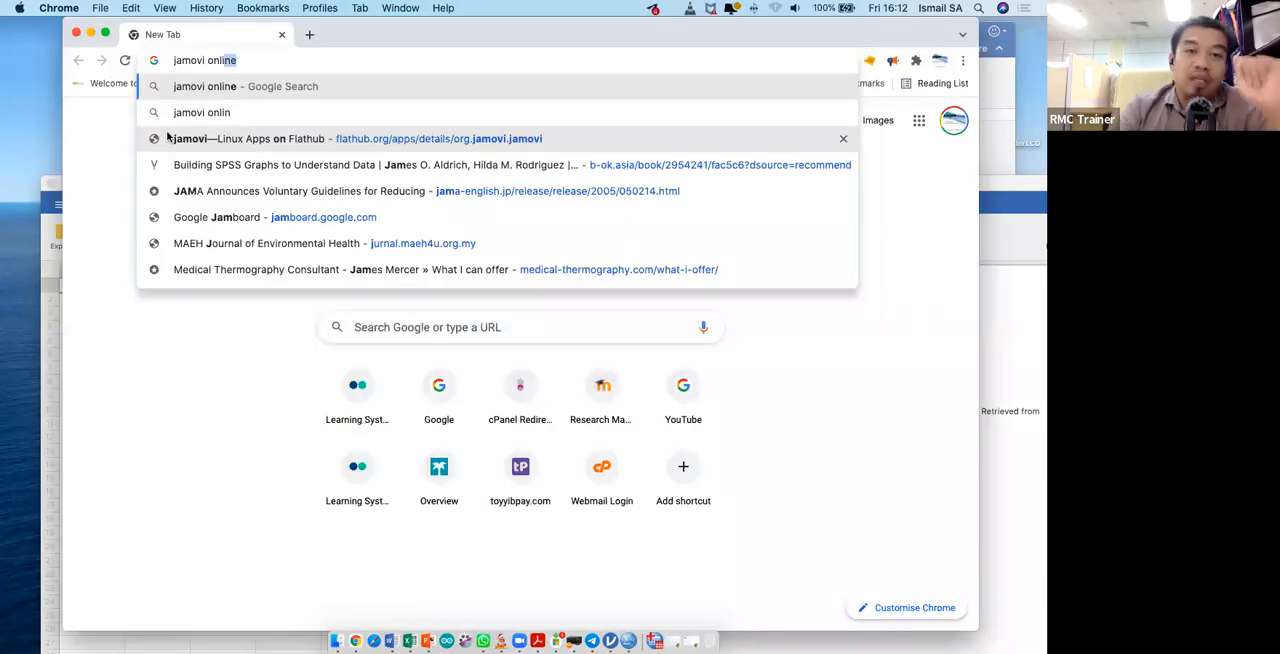
type("e")
key("Return")
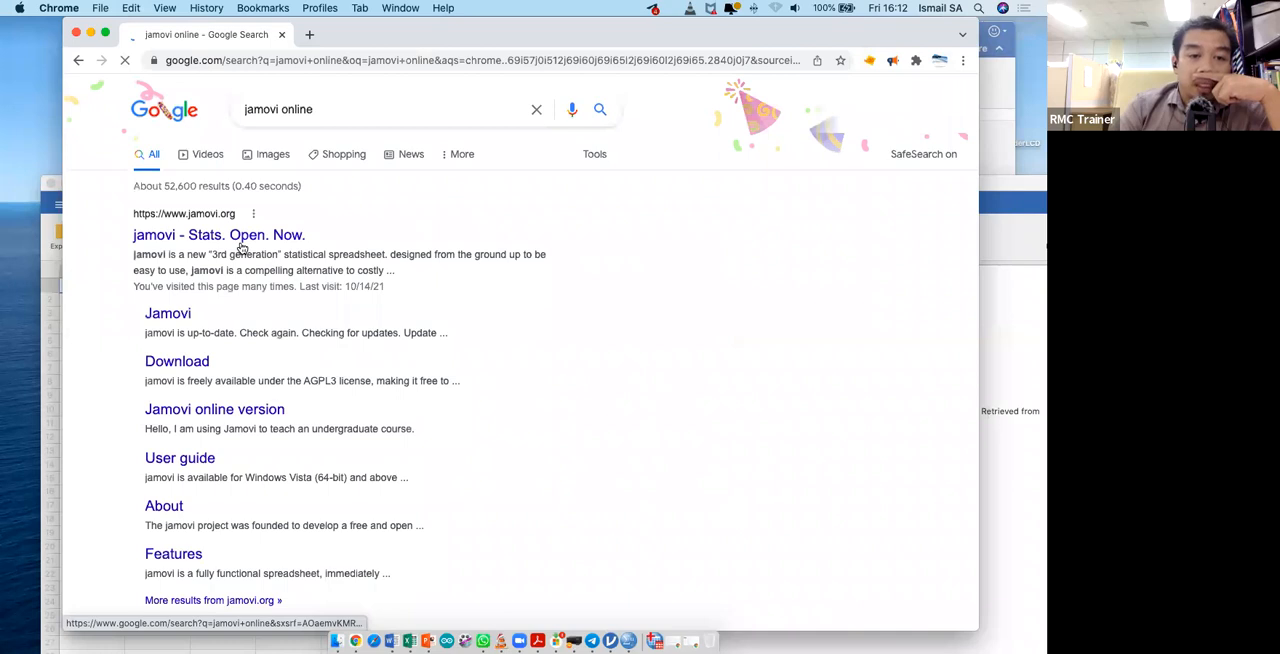
- Open the "Jamovi online version" forum topic from the search results and read through its posts about the cloud version
left_click(188, 419)
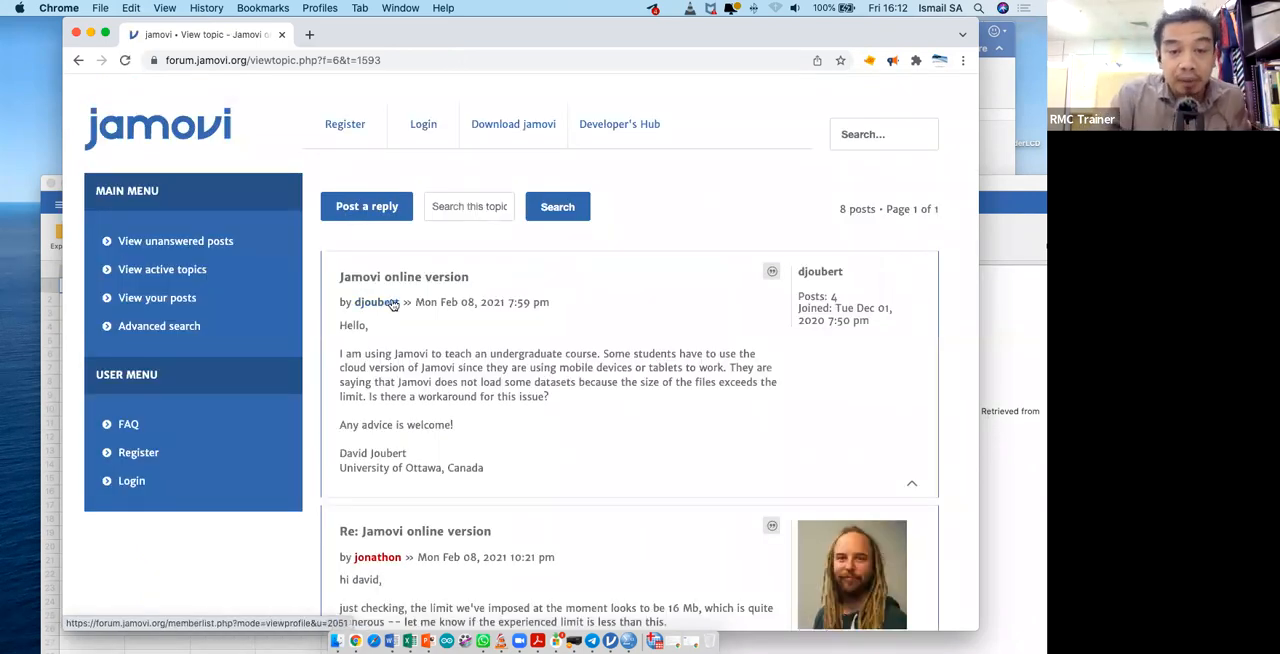
scroll(393, 304, "down", 3)
scroll(391, 304, "up", 2)
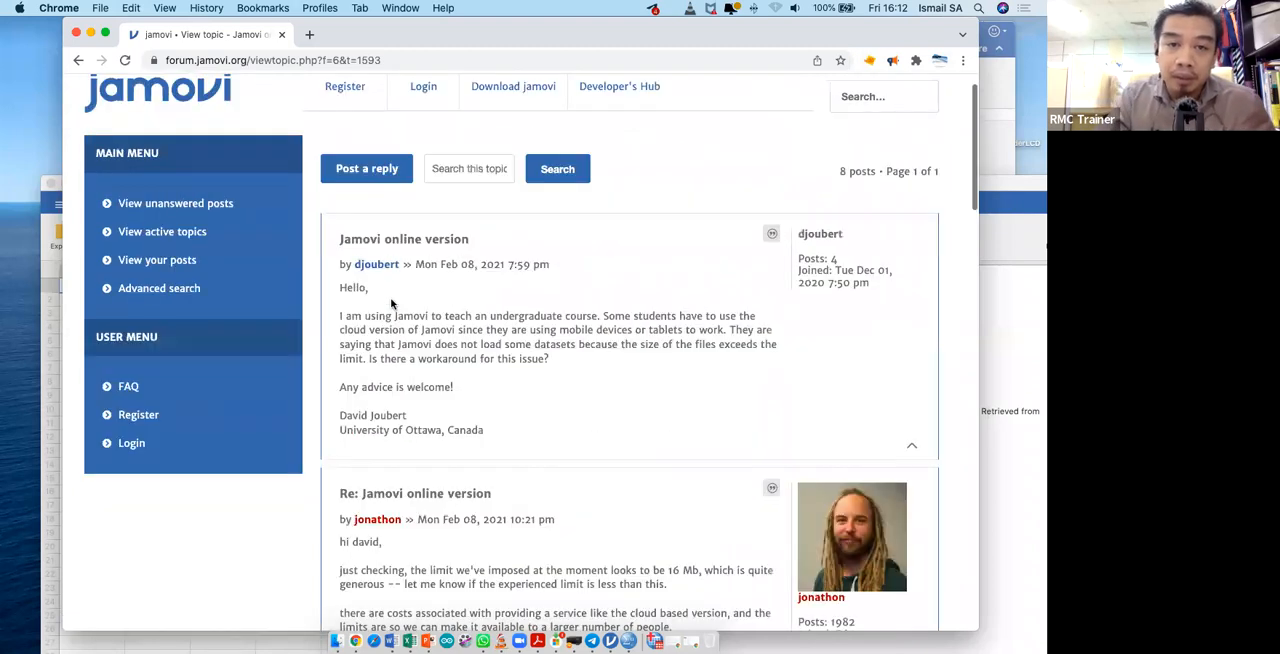
scroll(391, 304, "up", 1)
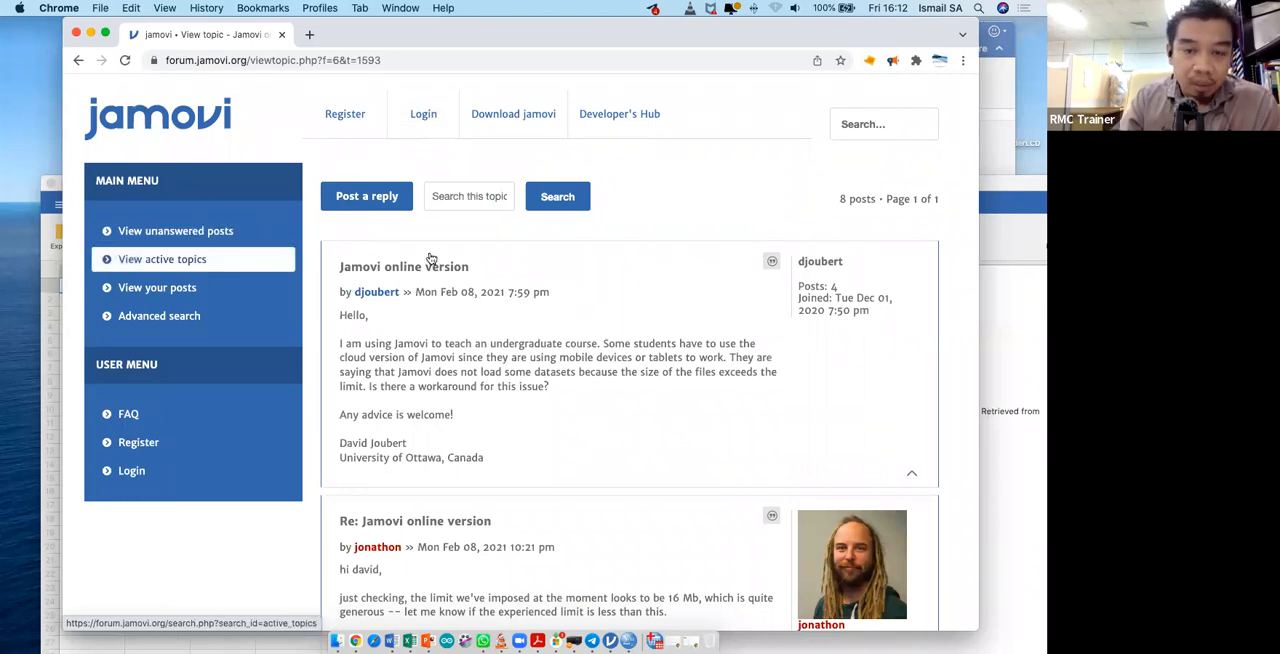
scroll(489, 296, "down", 3)
scroll(489, 296, "down", 6)
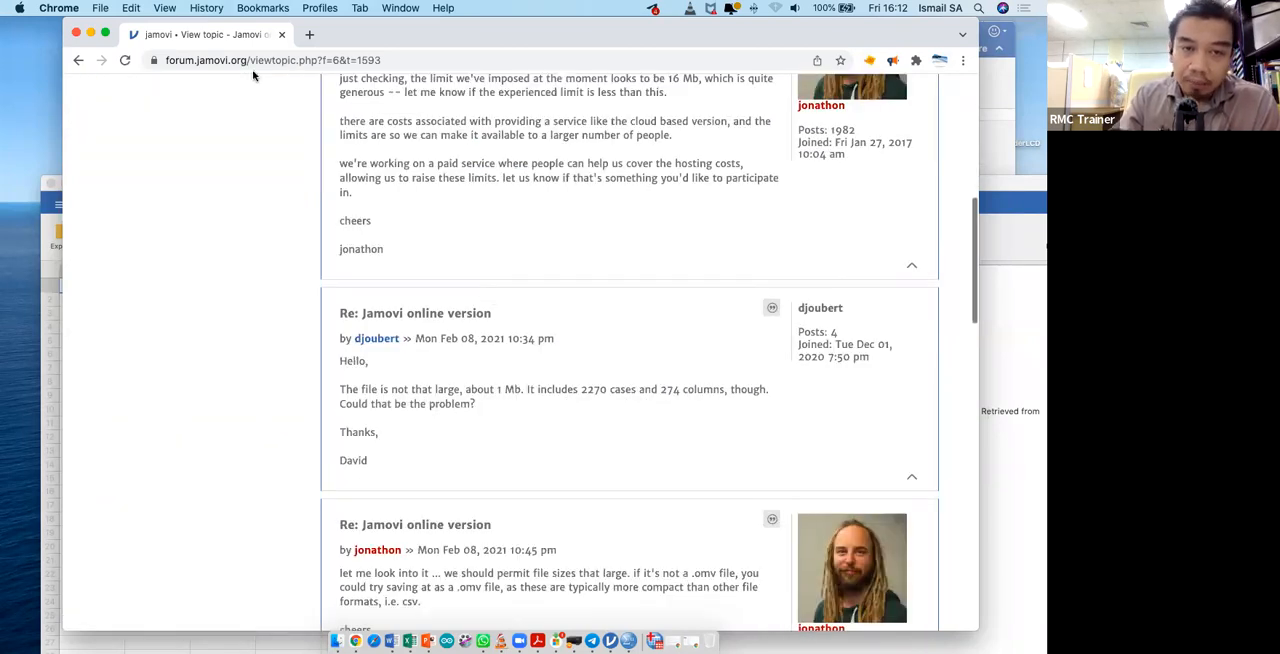
- Return to the "jamovi online" search results, move the browser window aside, and reposition the desktop jamovi window
scroll(486, 294, "up", 10)
left_click(78, 61)
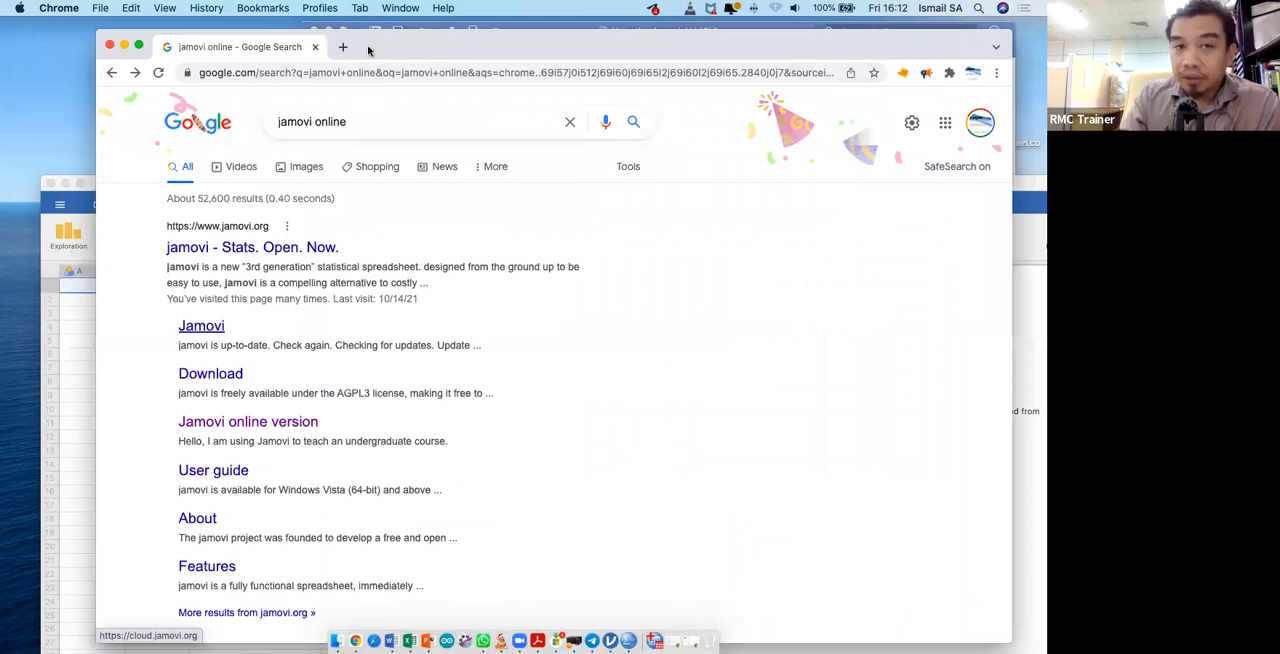
left_click_drag(560, 47, 1046, 154)
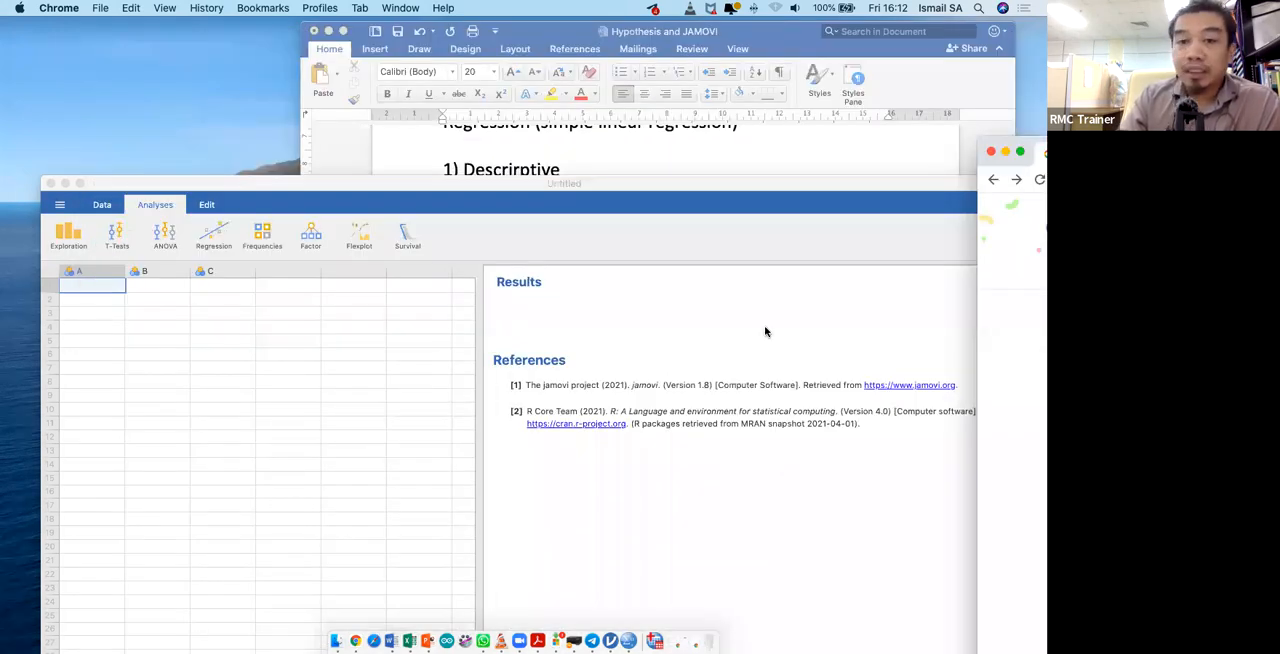
left_click_drag(676, 184, 635, 25)
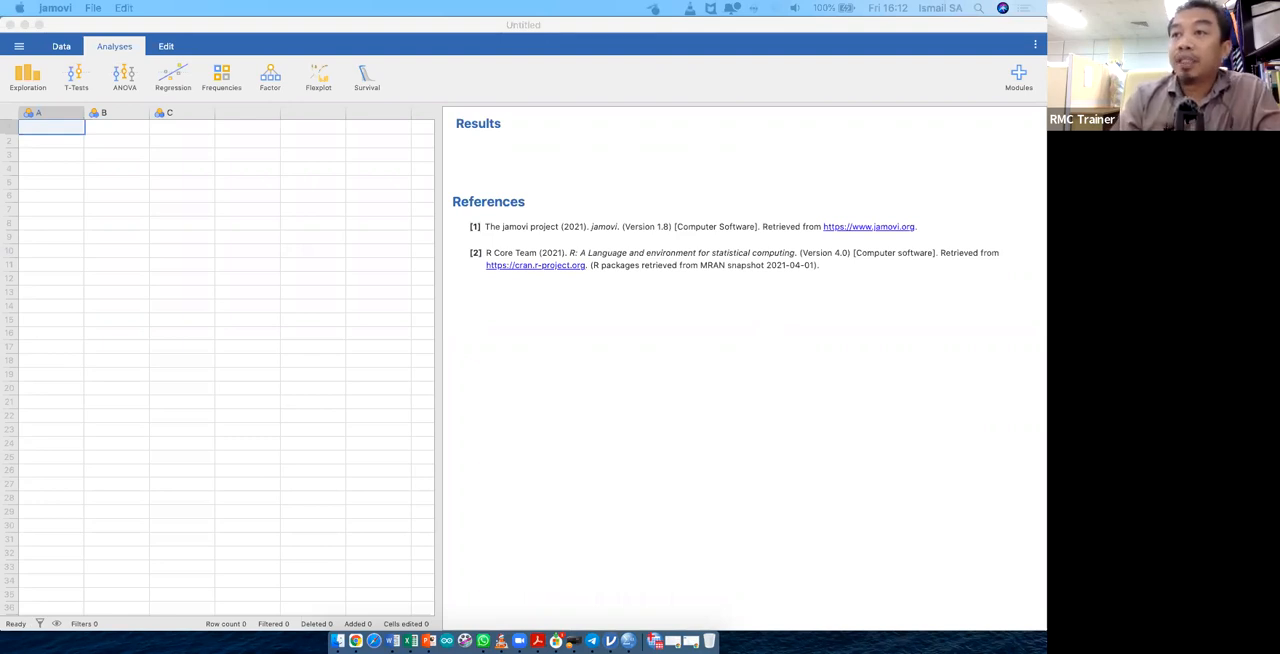
- Start the cloud version of jamovi from its welcome message and position its window over the desktop version
left_click_drag(802, 215, 398, 55)
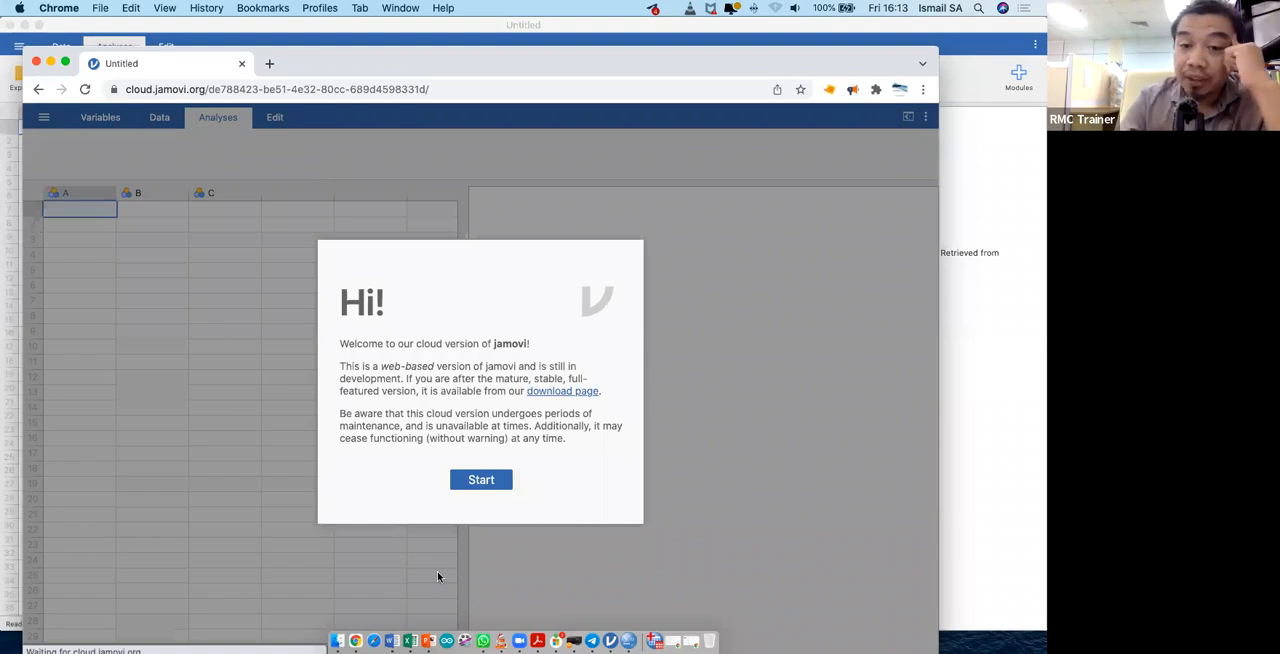
left_click(484, 490)
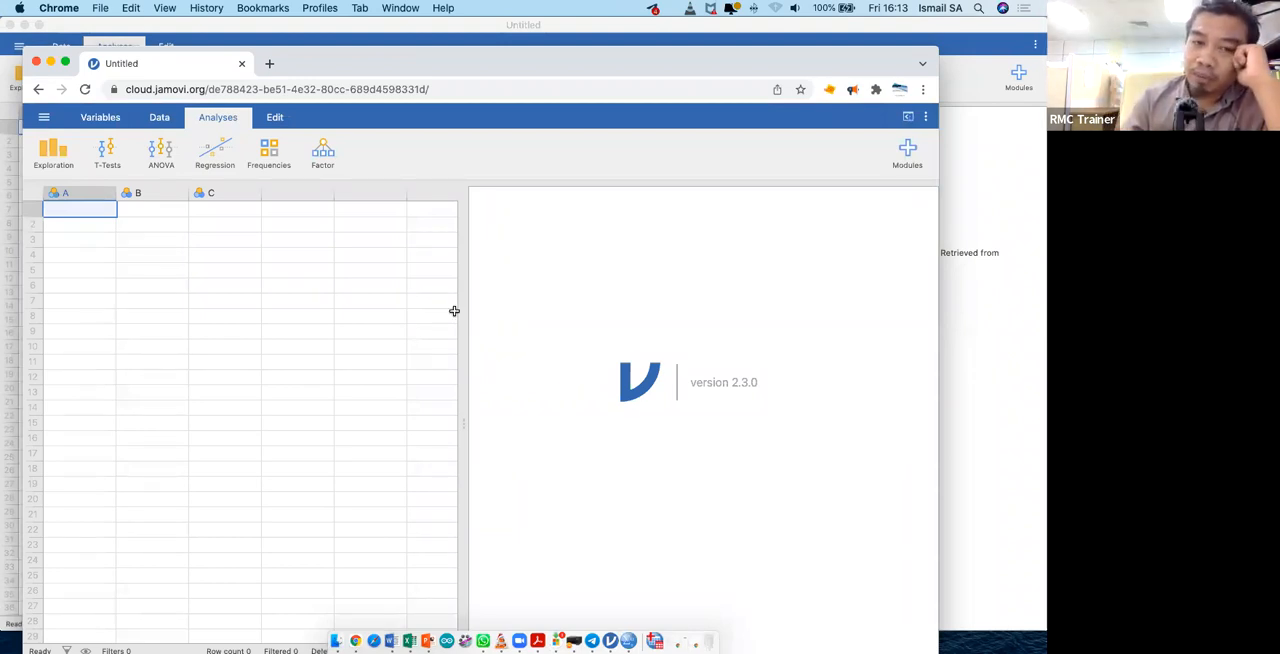
left_click_drag(433, 66, 498, 46)
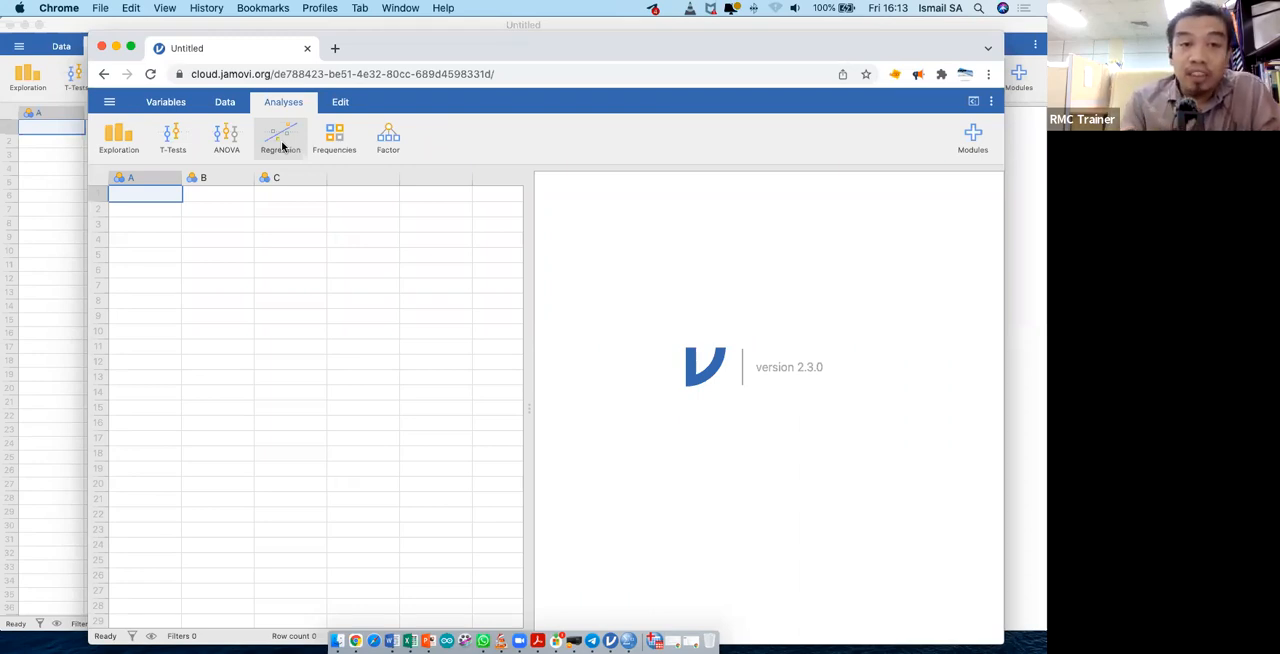
mouse_move(315, 49)
left_mouse_down()
mouse_move(390, 56)
mouse_move(341, 41)
left_mouse_up()
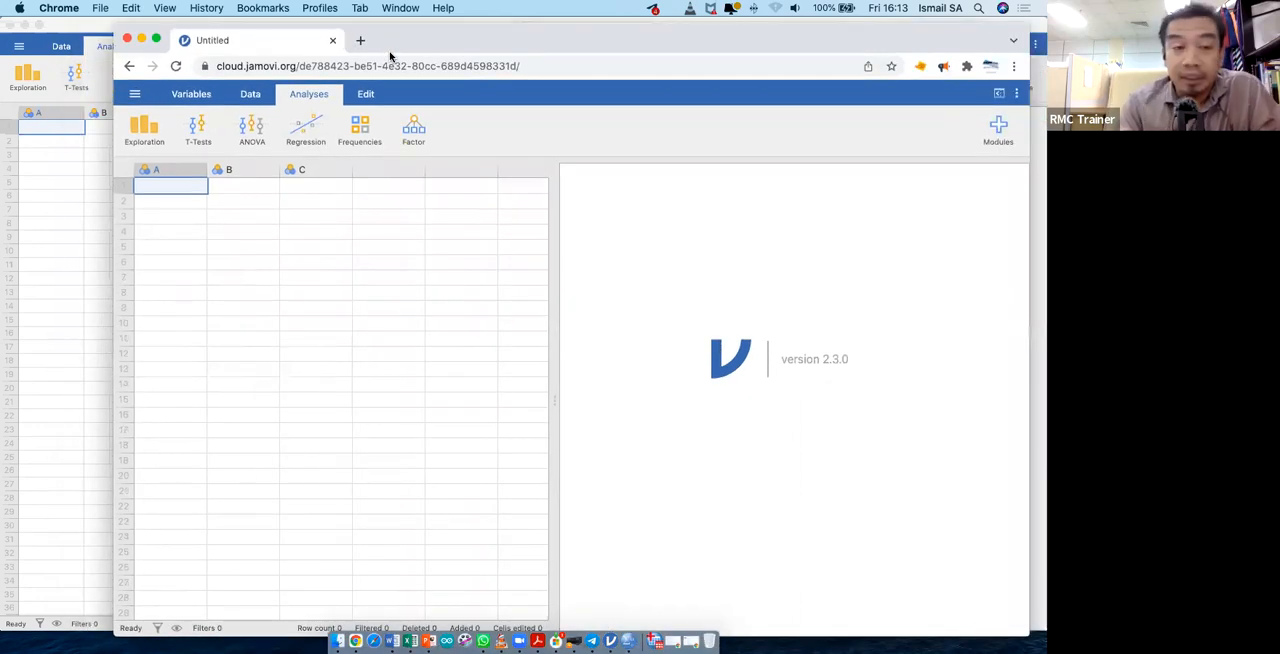
- Compare the desktop and cloud jamovi windows by switching between them, ending on the cloud version
left_click(54, 140)
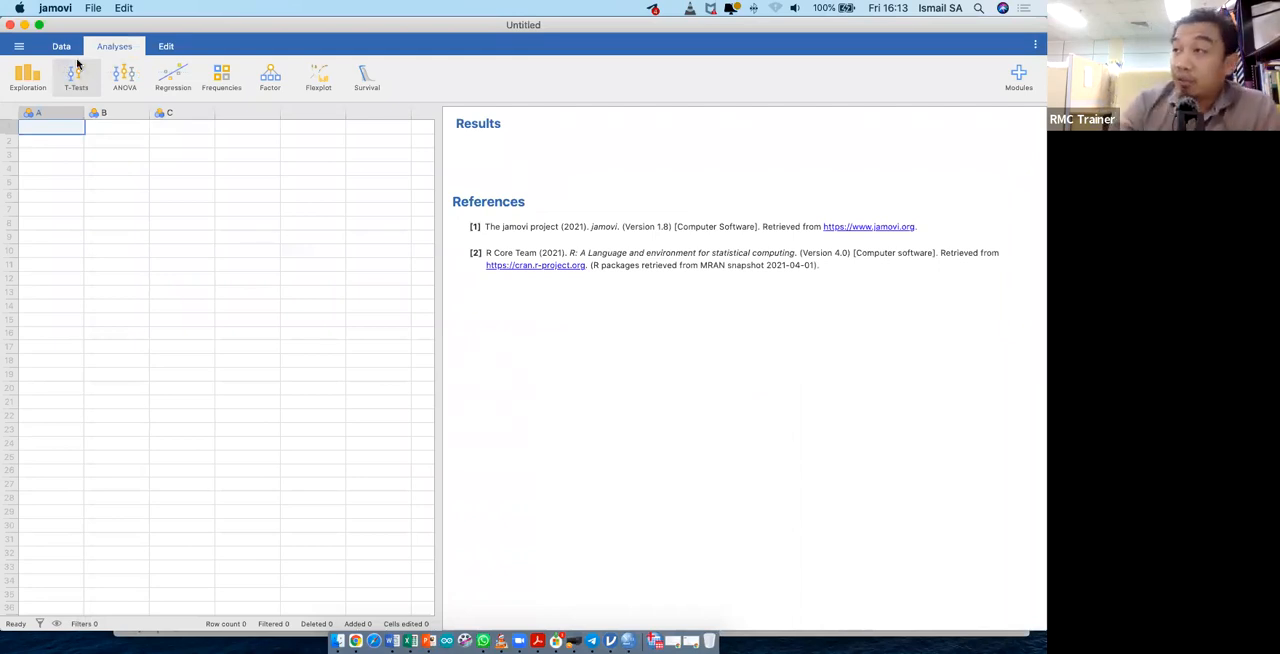
key("ctrl+Up")
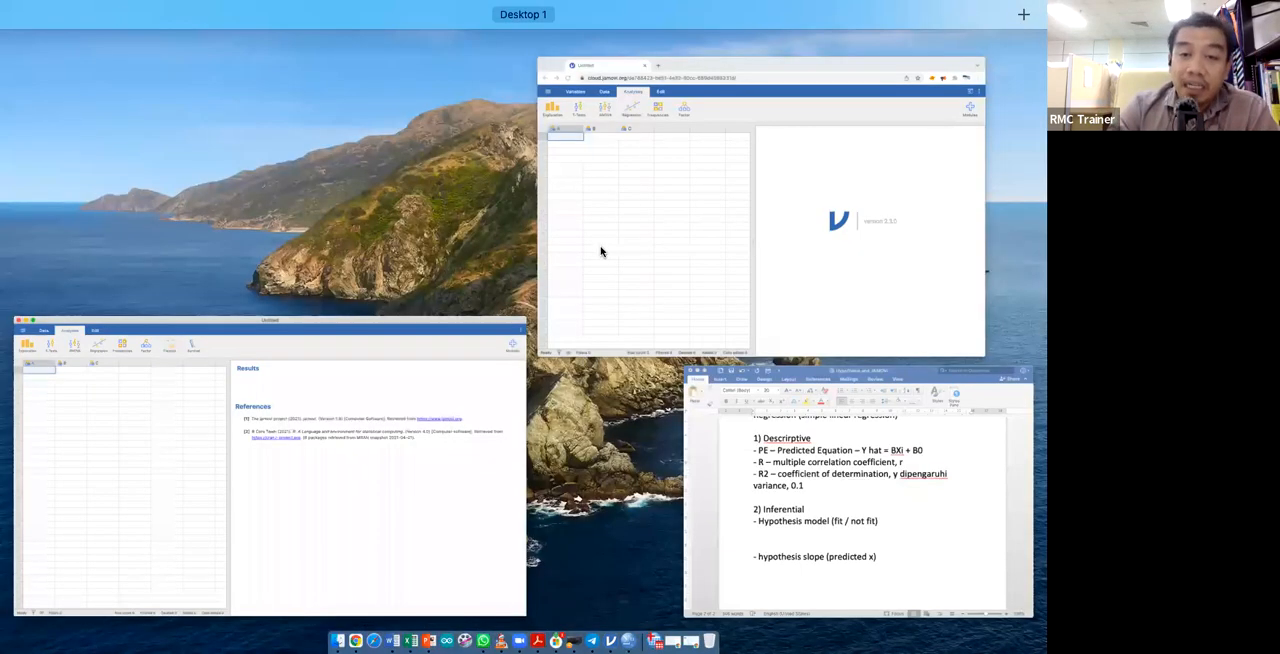
left_click(603, 252)
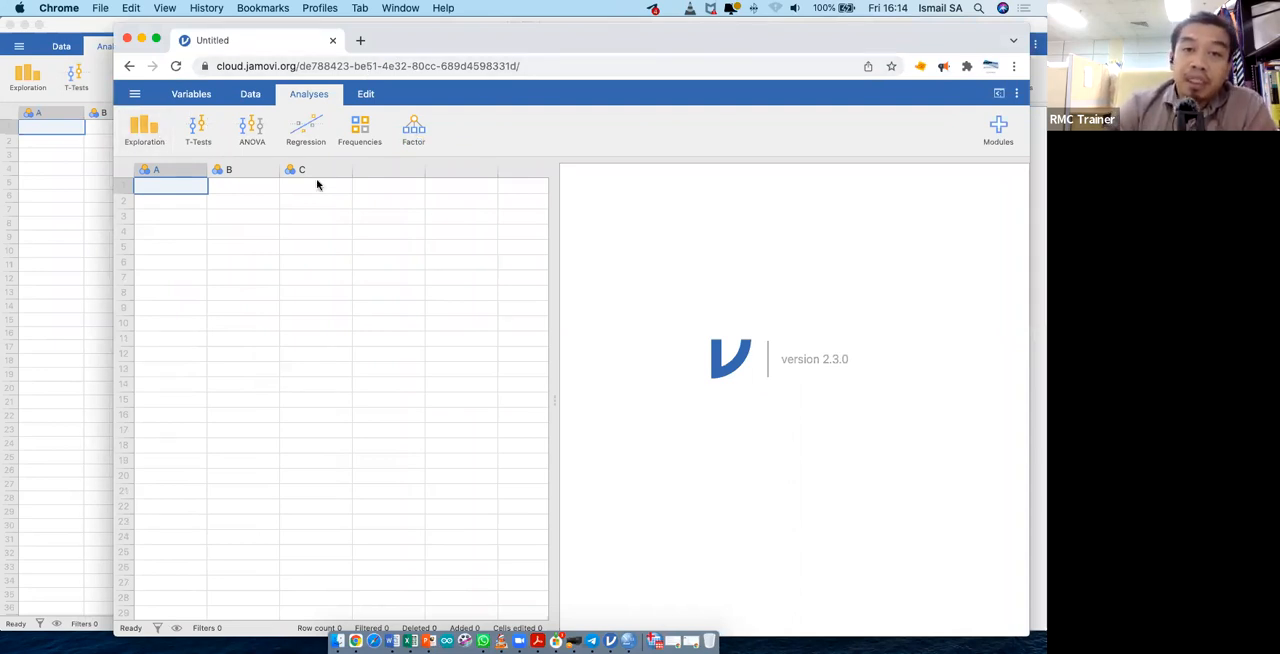
left_click_drag(398, 51, 310, 148)
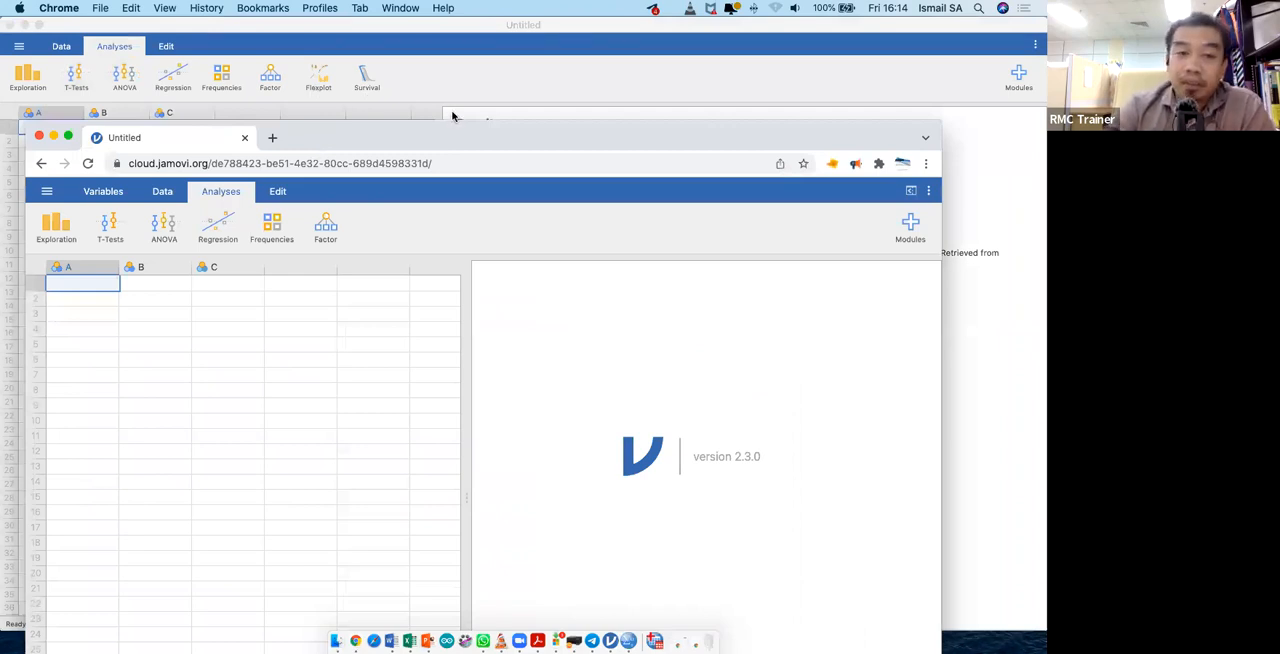
left_click_drag(476, 128, 569, 56)
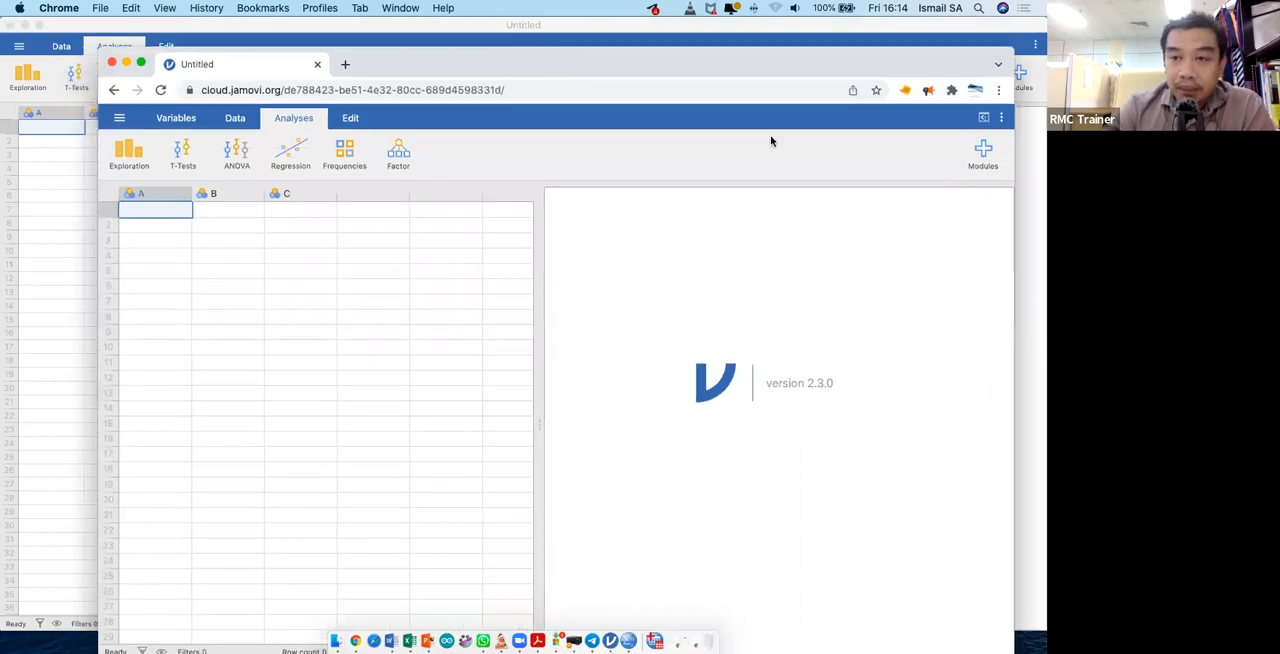
- Look through the cloud version's installed modules, its variable list and its data tools
left_click(980, 152)
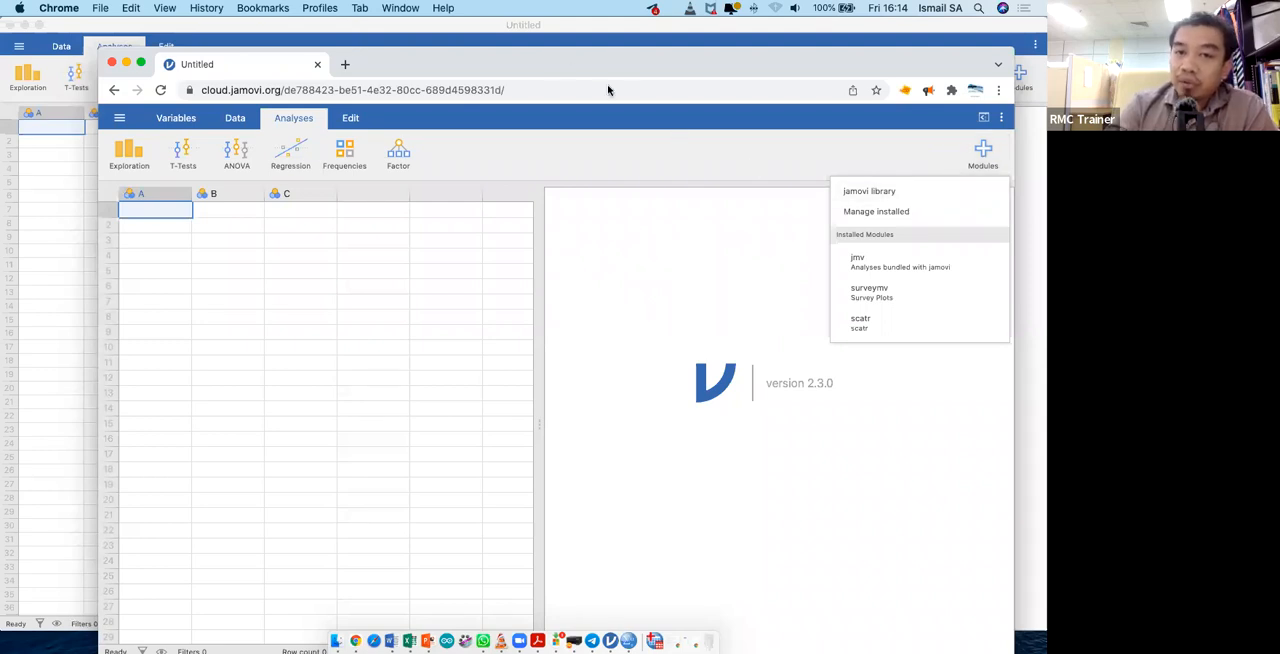
left_click_drag(556, 63, 608, 90)
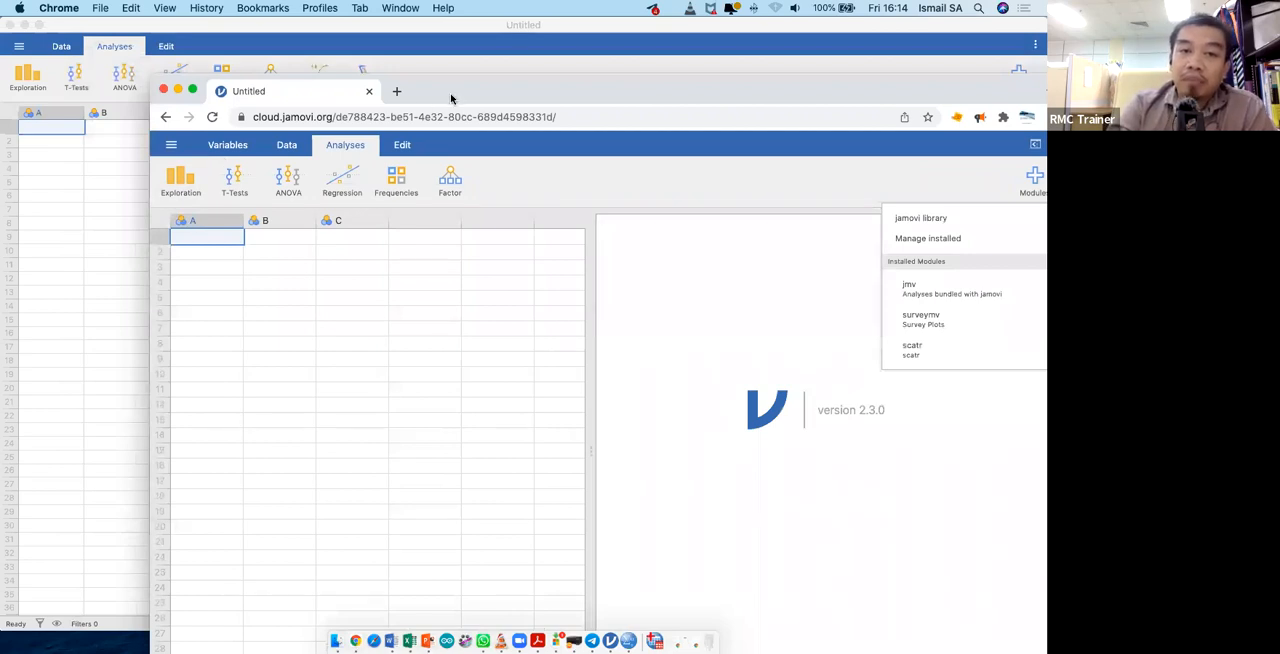
left_click_drag(449, 100, 378, 123)
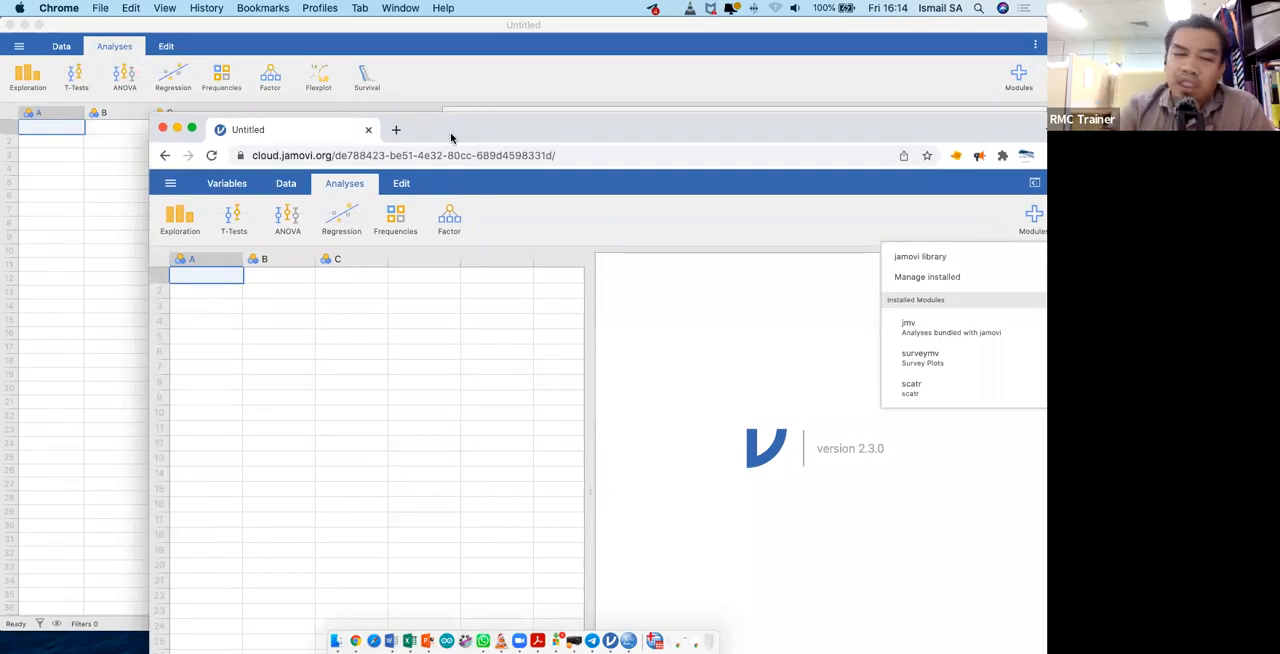
left_click_drag(497, 124, 408, 47)
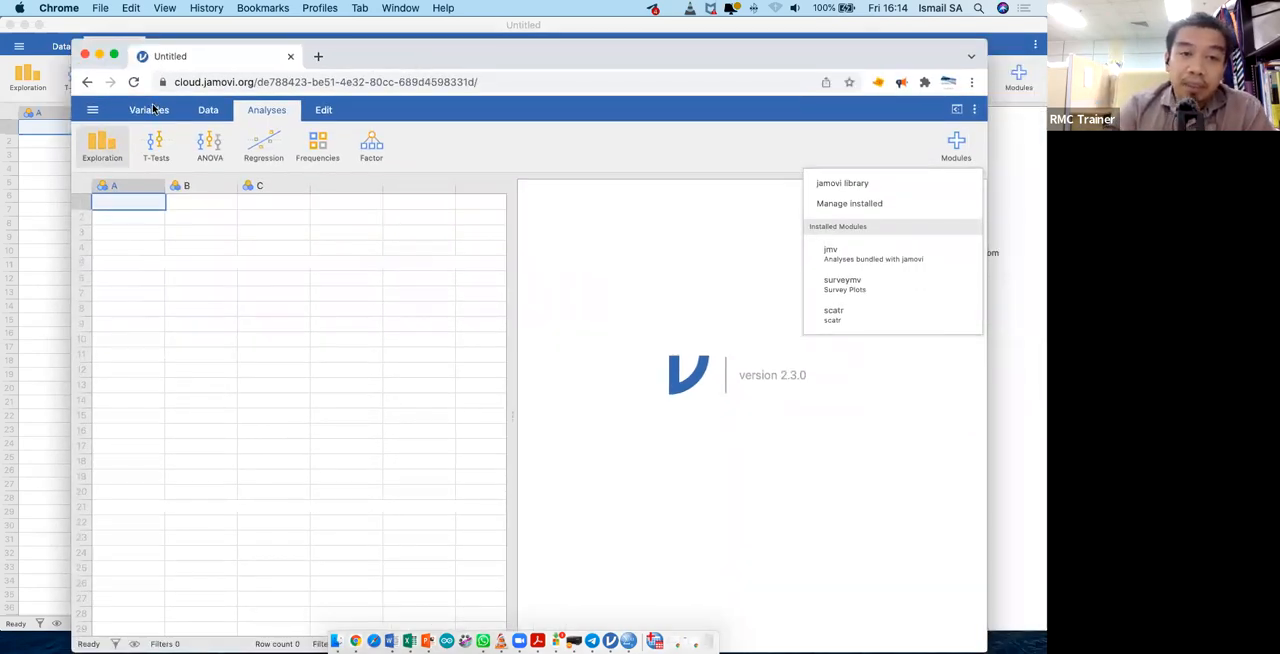
left_click(152, 110)
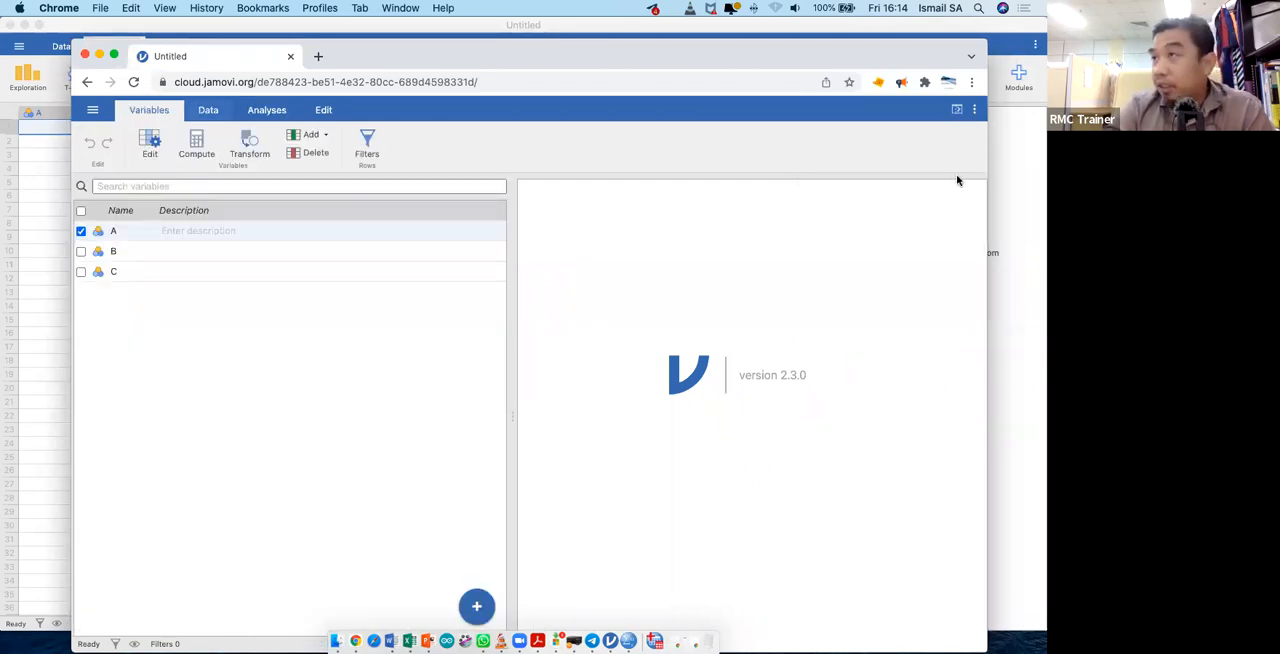
left_click(208, 110)
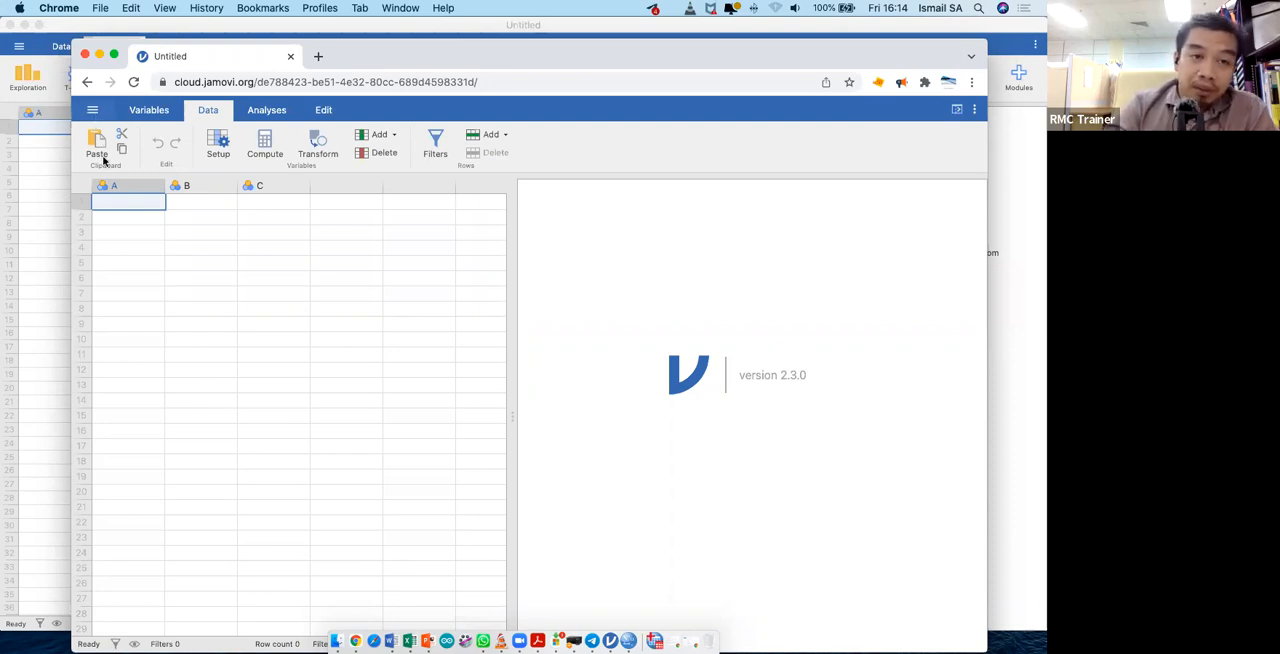
- Open IBES Jamovi Examples.sav from this device's Downloads folder in cloud jamovi and widen the spreadsheet area
left_click(94, 113)
left_click(114, 230)
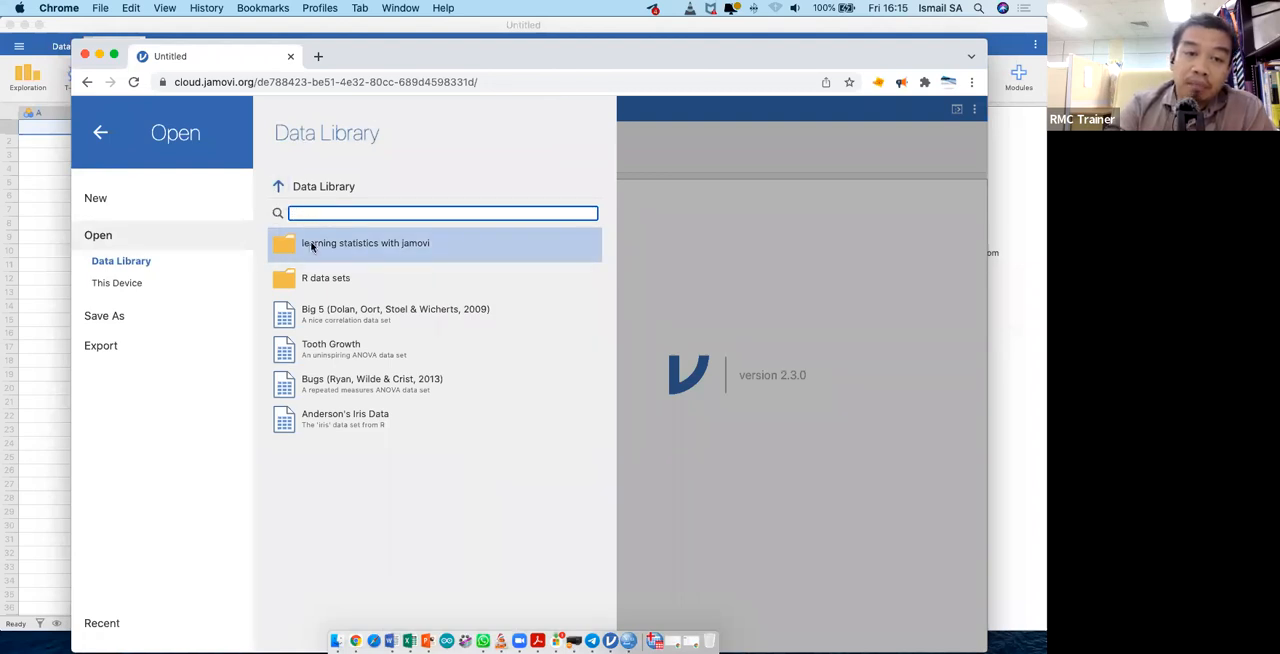
left_click(118, 289)
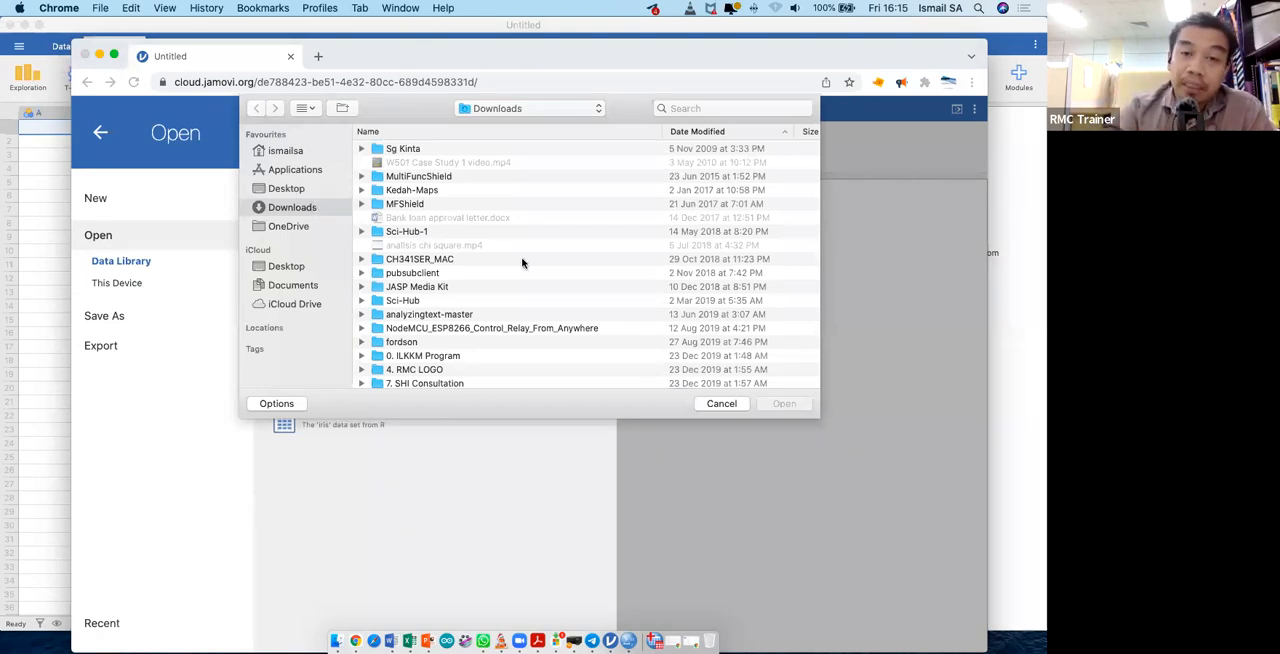
scroll(467, 303, "down", 3)
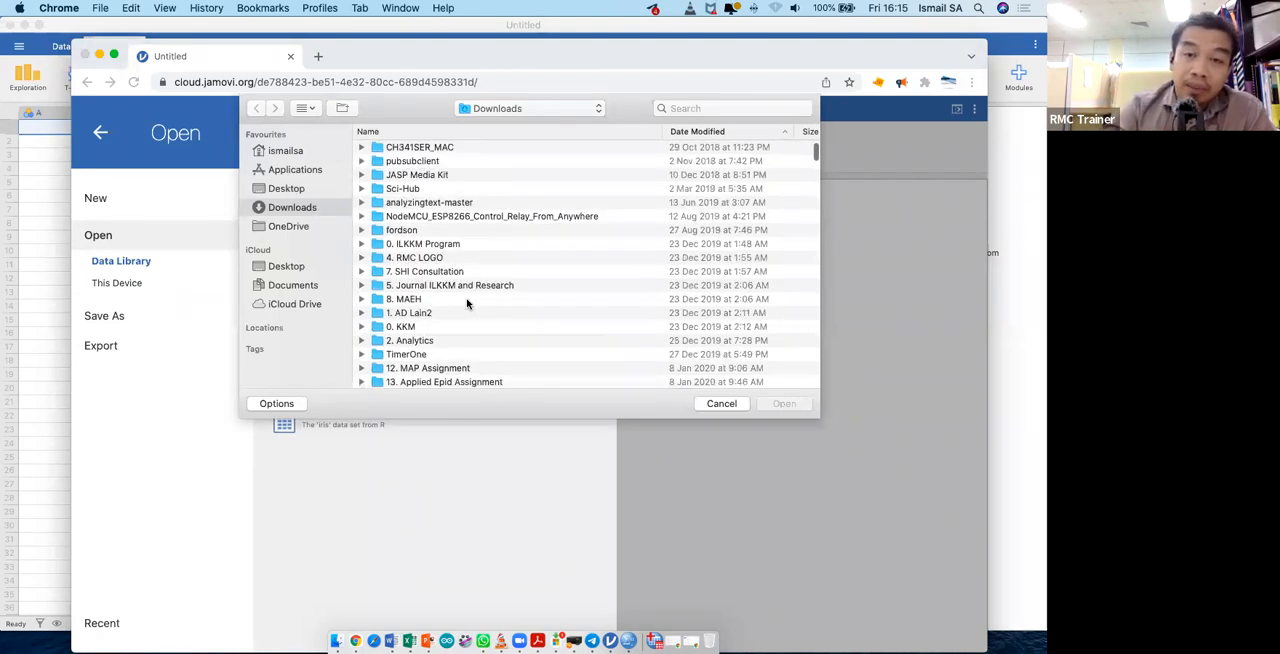
scroll(467, 303, "down", 10)
scroll(467, 303, "down", 1)
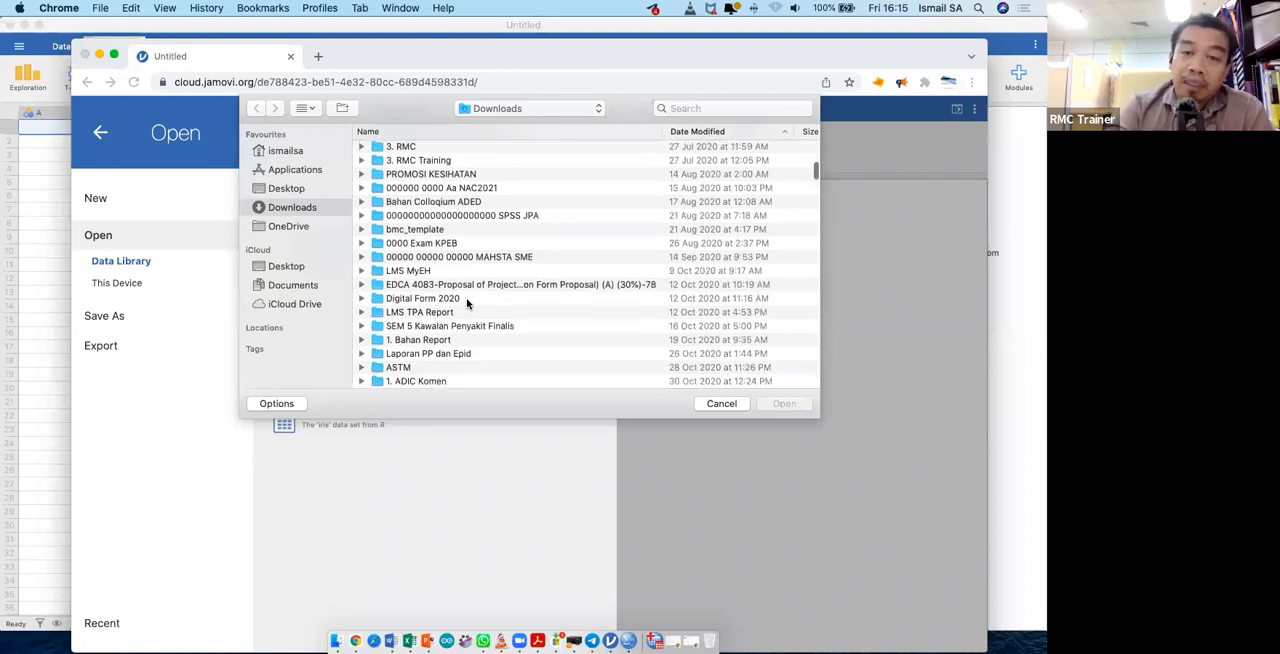
scroll(467, 303, "down", 10)
scroll(467, 303, "down", 4)
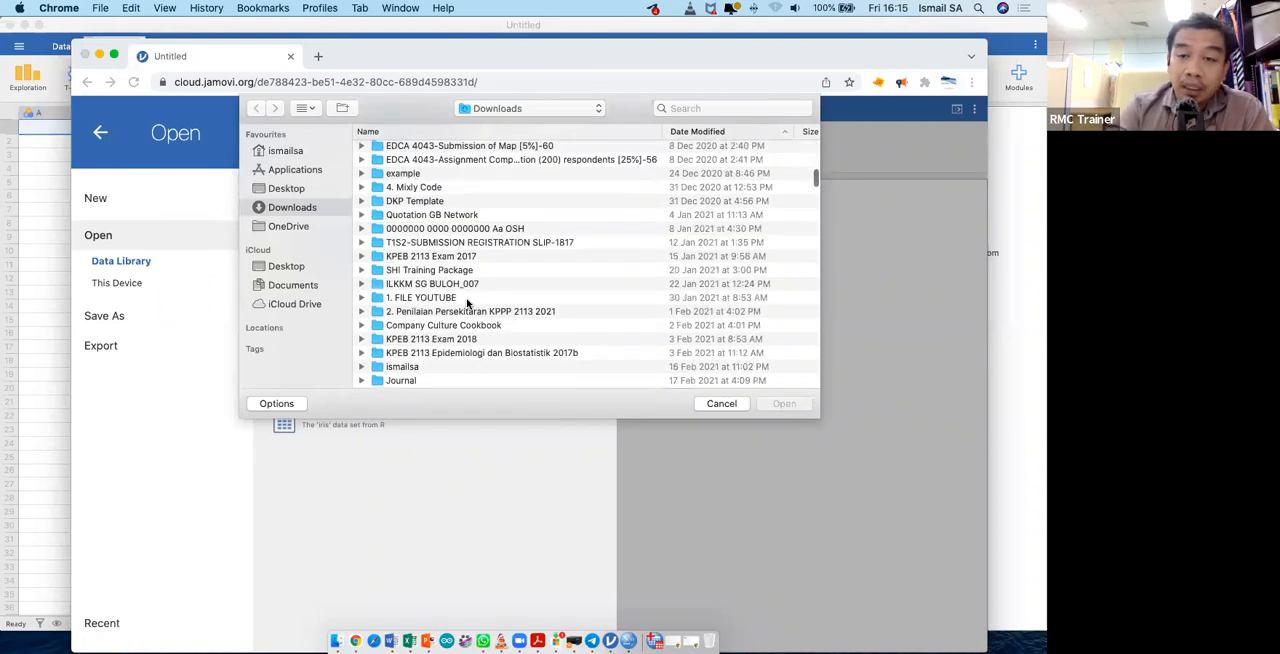
scroll(467, 303, "down", 10)
scroll(467, 303, "down", 10)
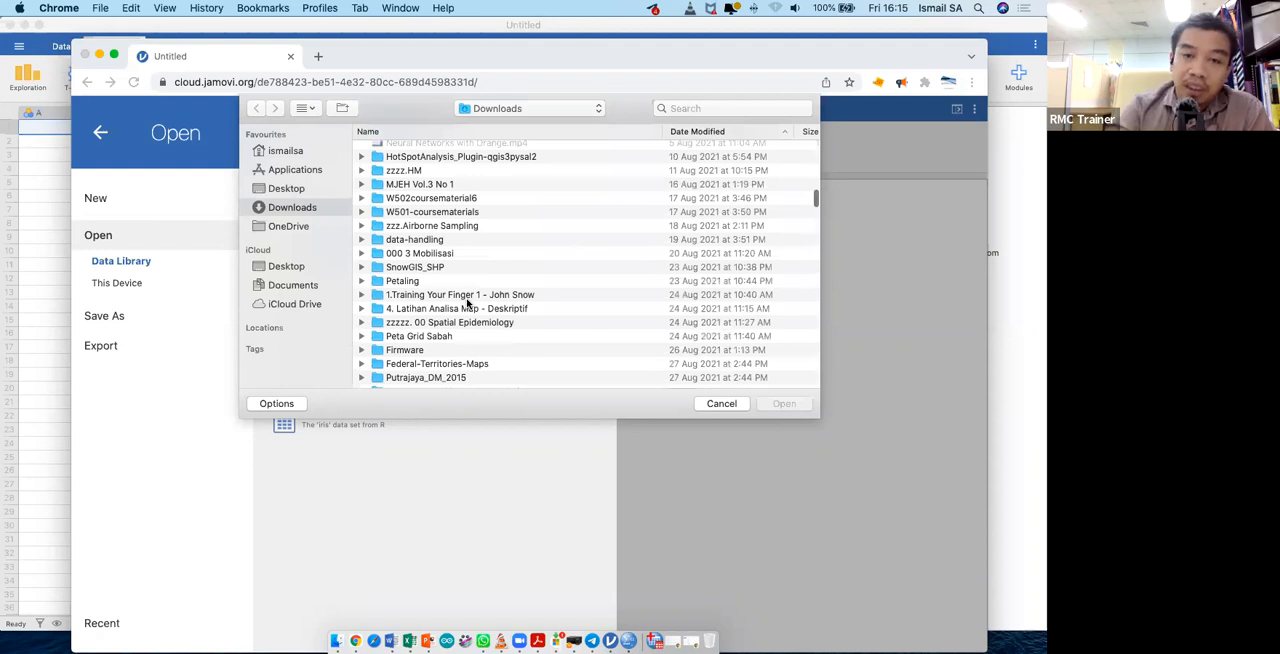
scroll(467, 303, "down", 10)
scroll(508, 390, "down", 5)
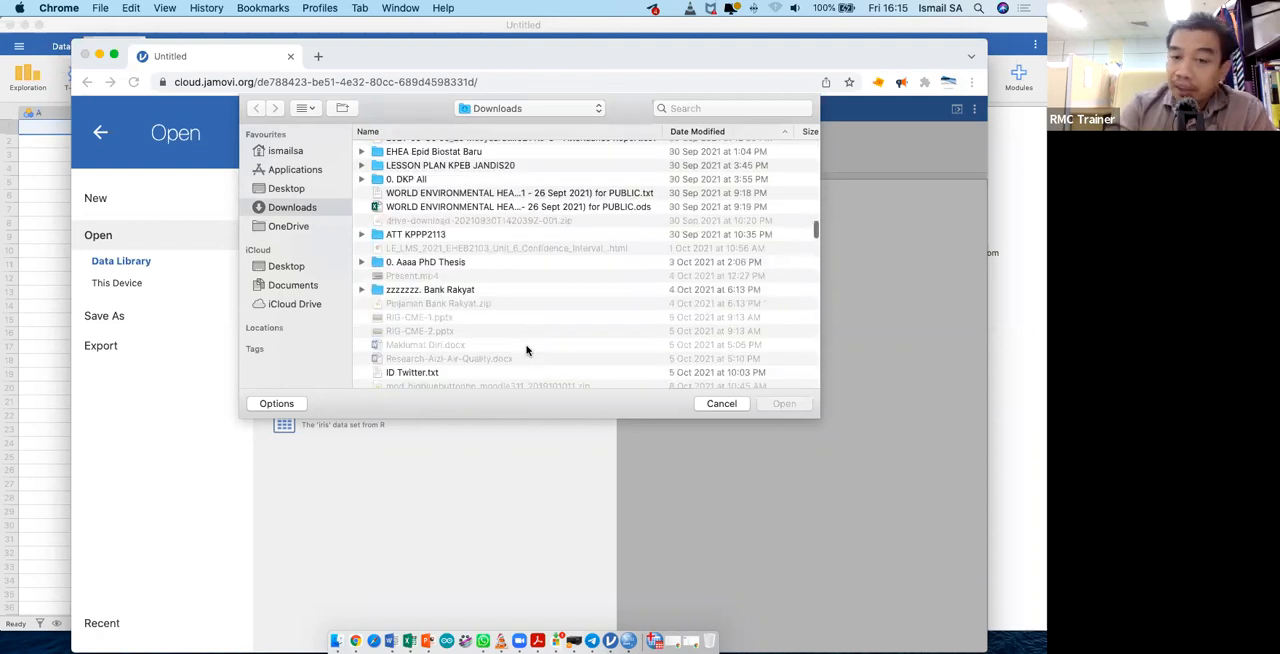
scroll(527, 350, "down", 3)
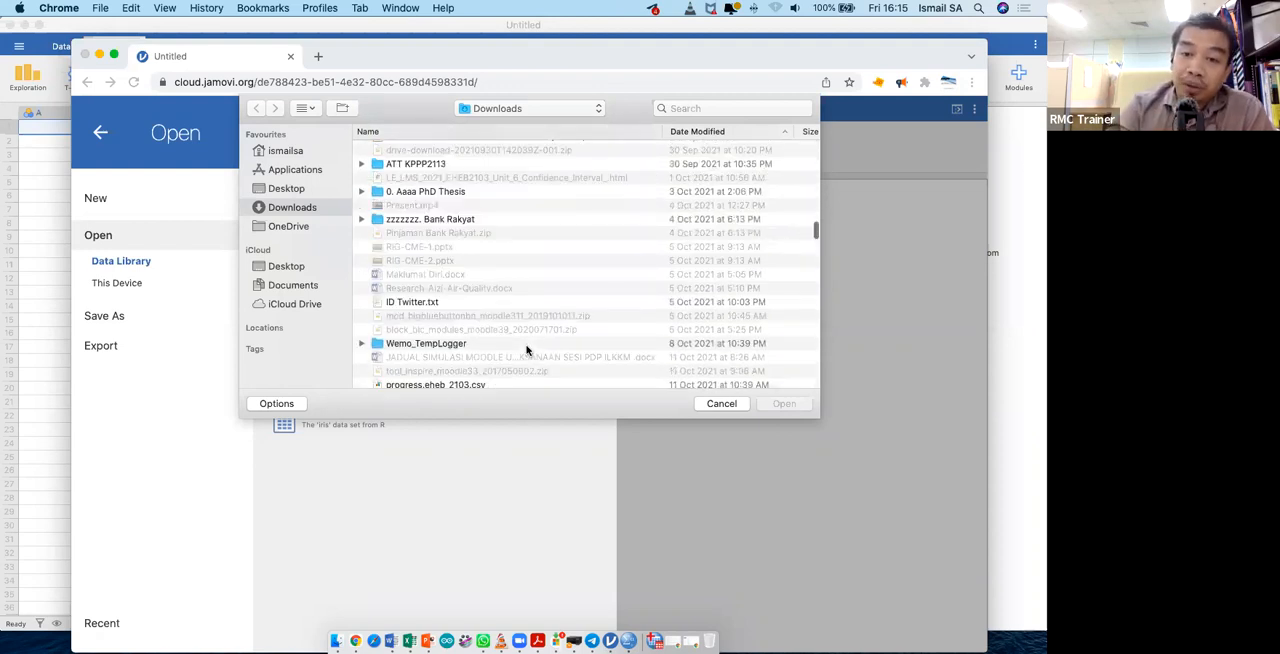
left_click(816, 250)
left_click_drag(816, 250, 813, 390)
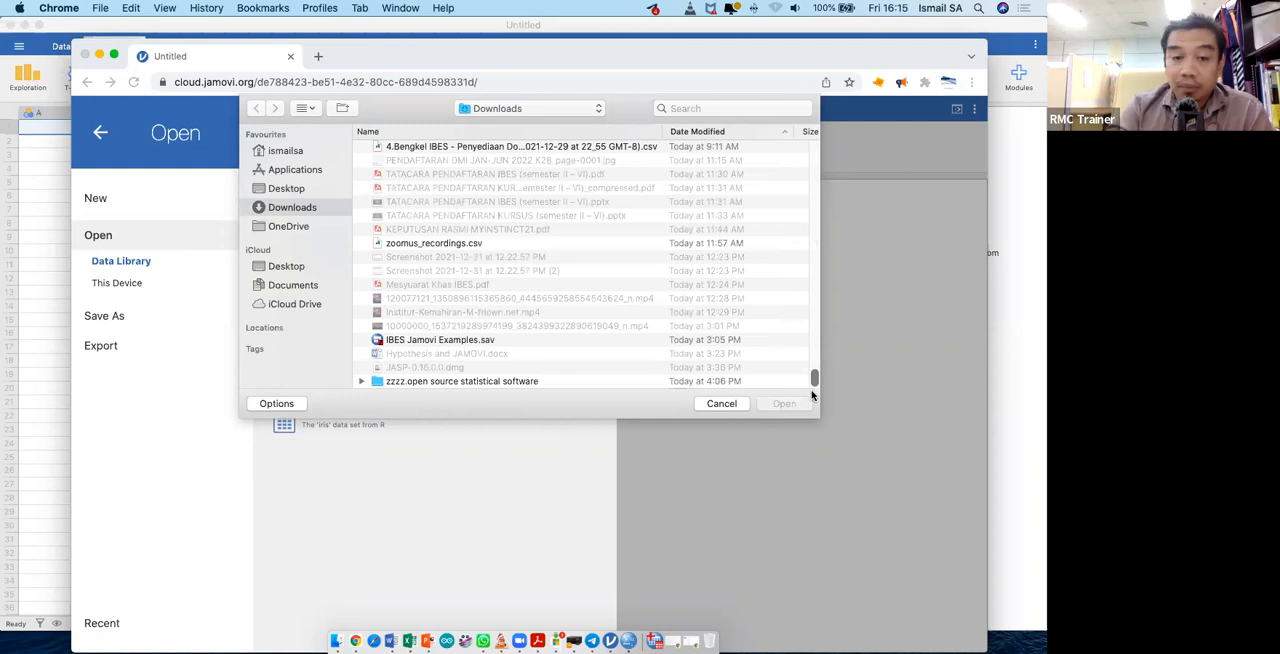
left_click(418, 340)
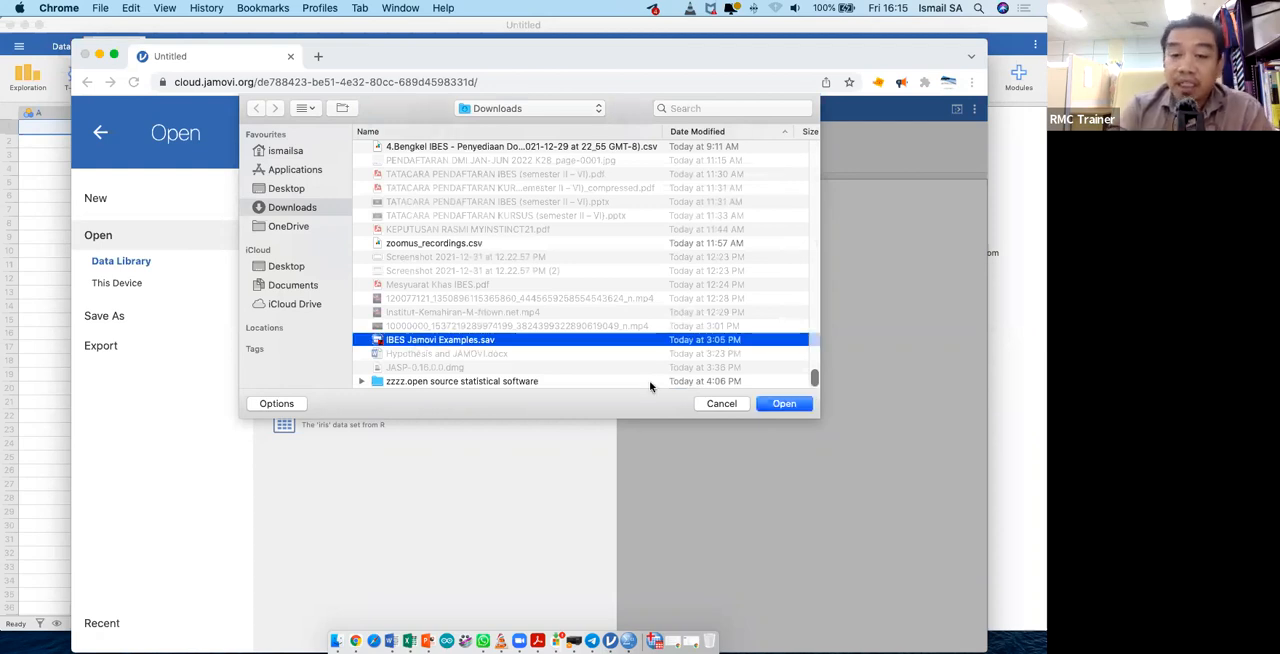
left_click(801, 404)
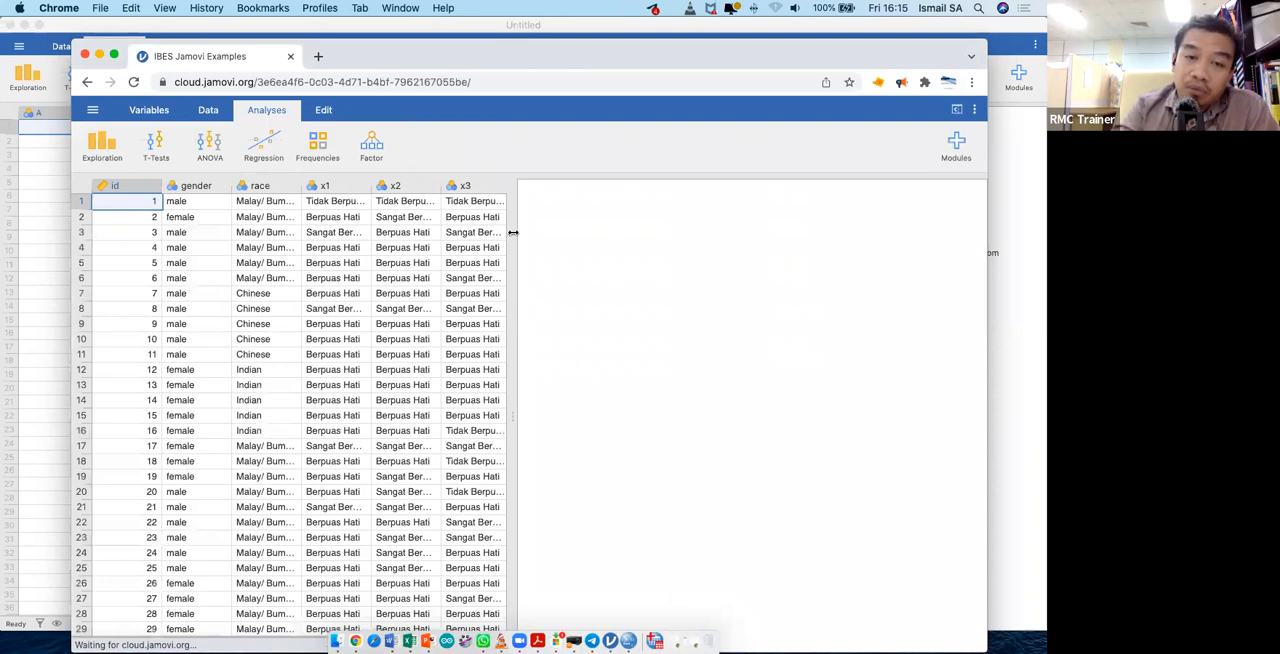
left_click_drag(515, 245, 674, 242)
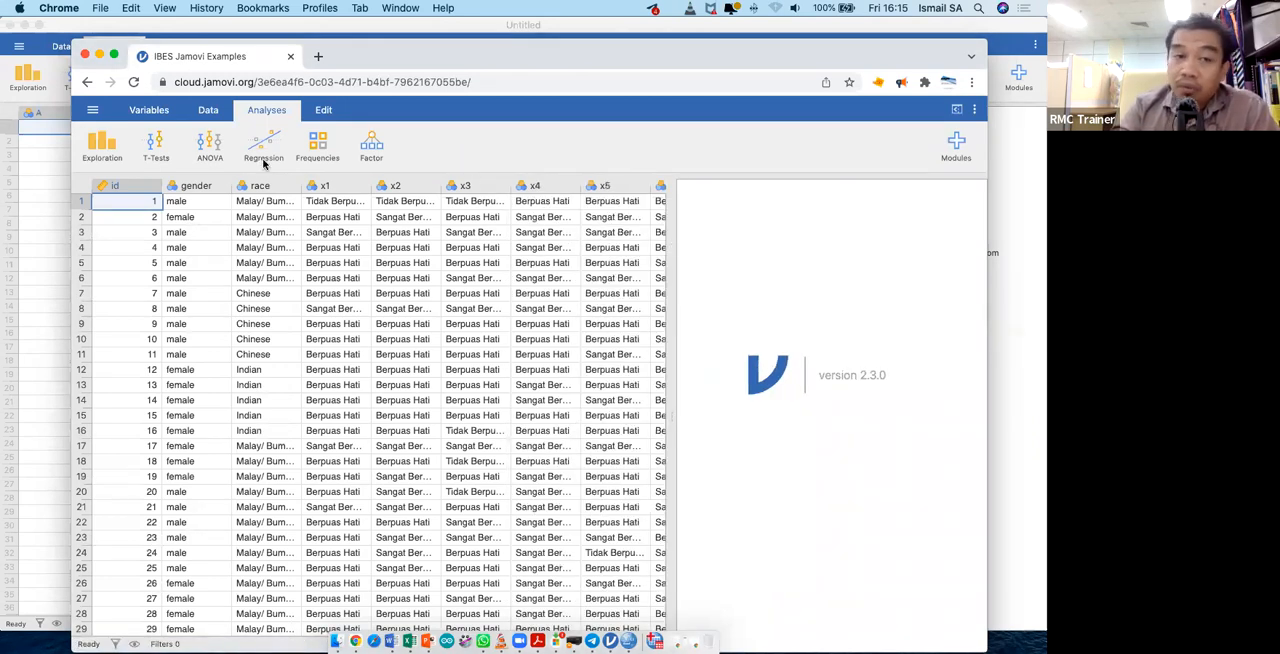
- Open the gender variable's setup and examine its measure type, data type and levels
left_click(212, 186)
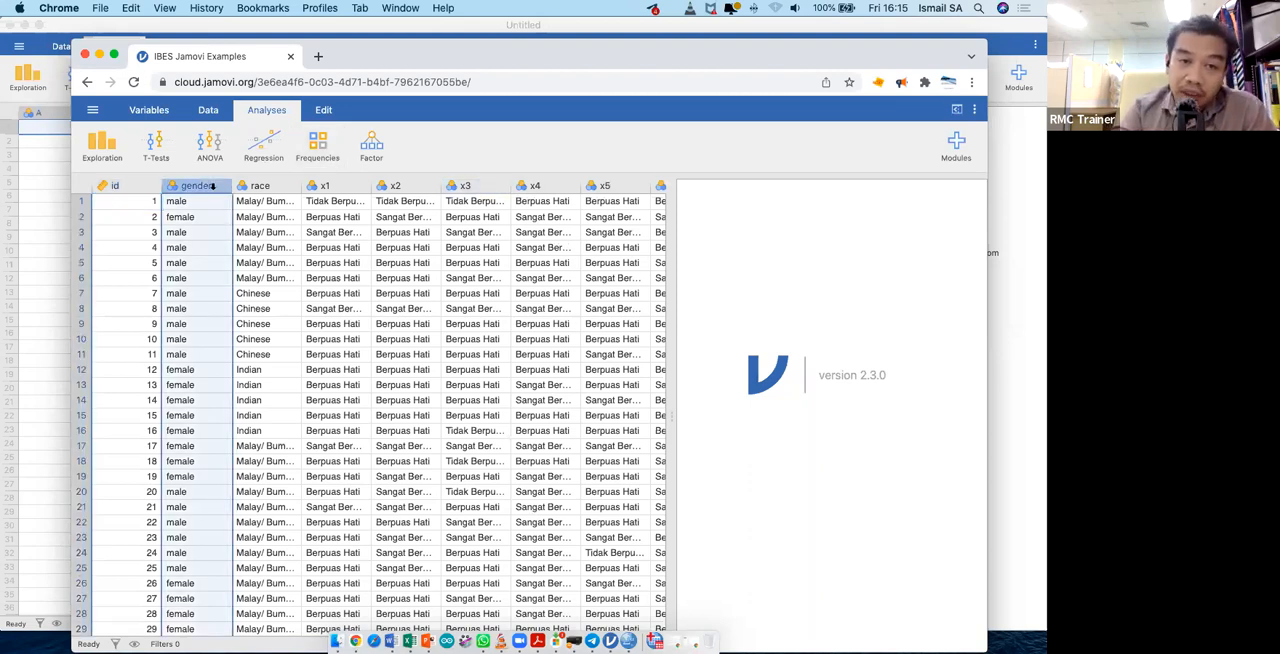
double_click(212, 186)
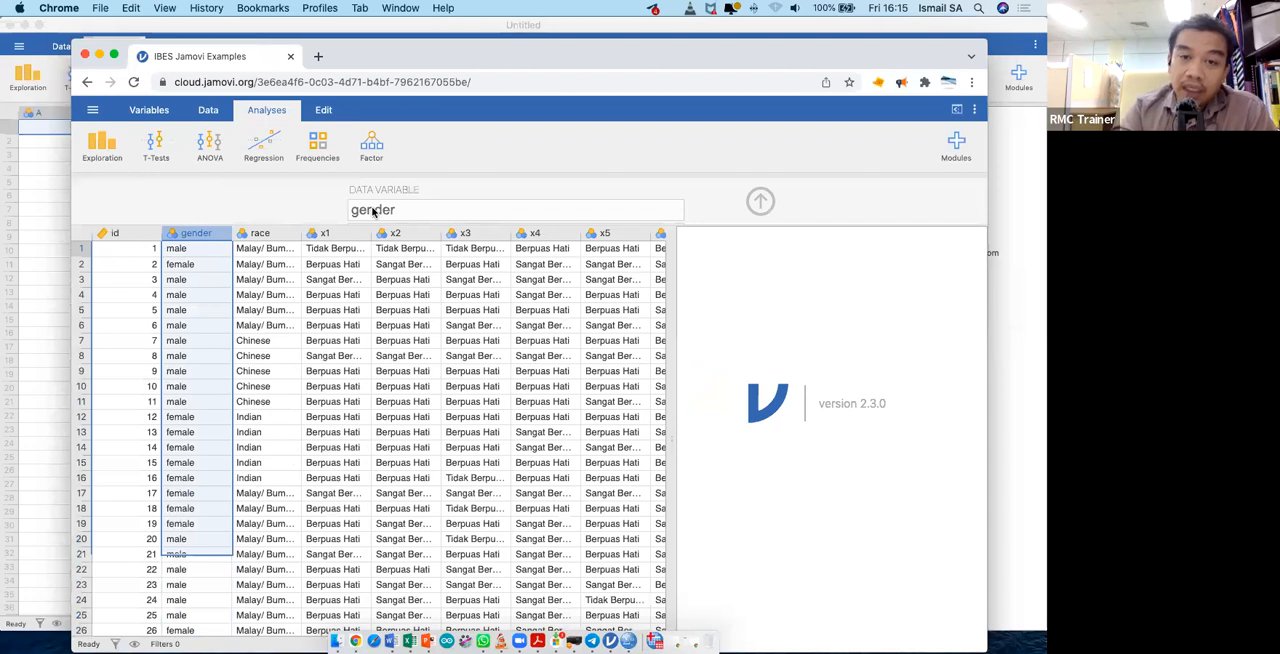
left_click(426, 210)
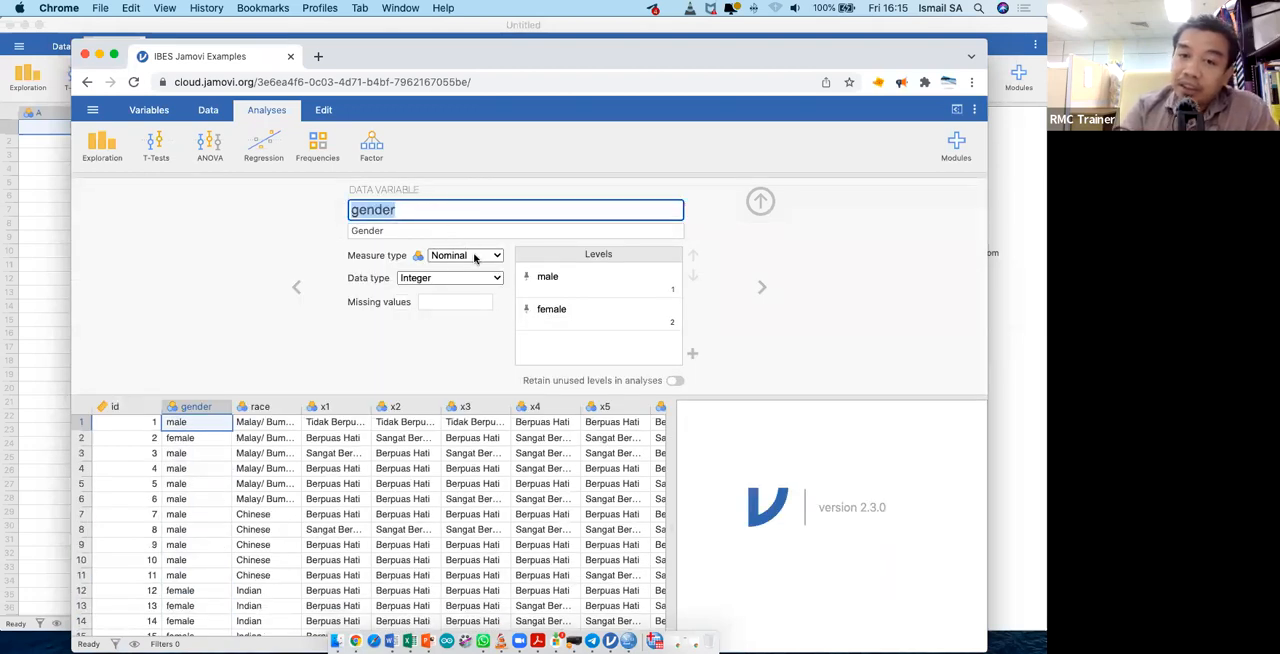
left_click(575, 277)
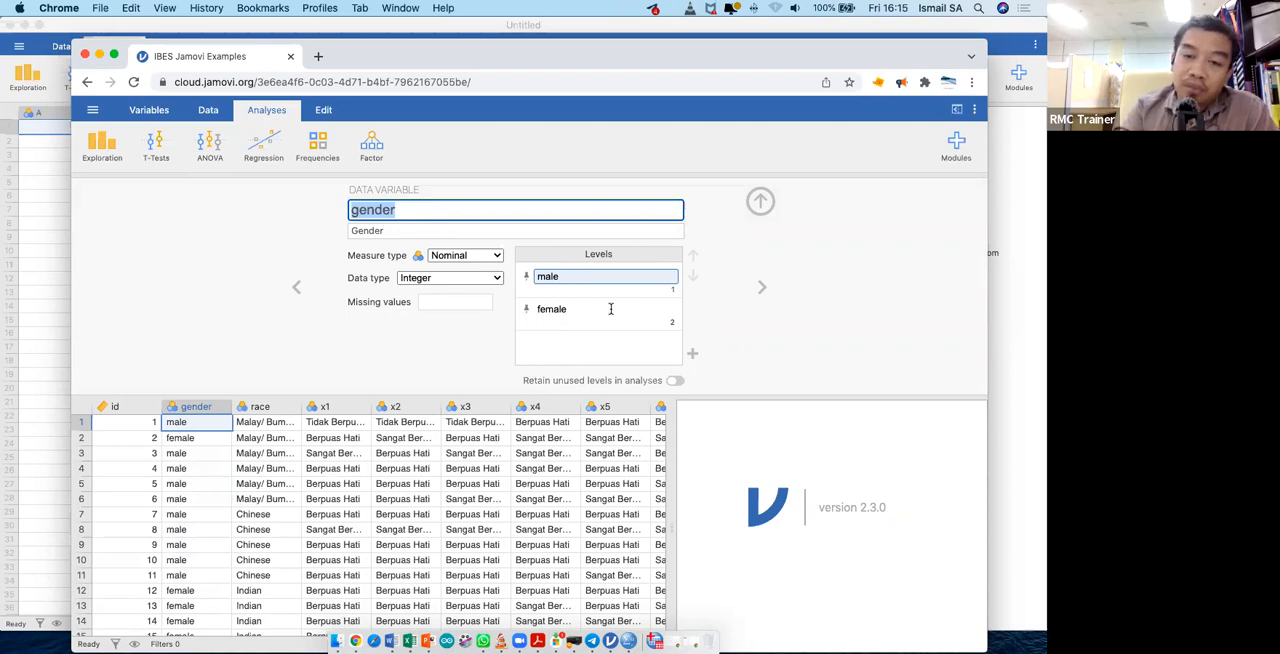
left_click(679, 293)
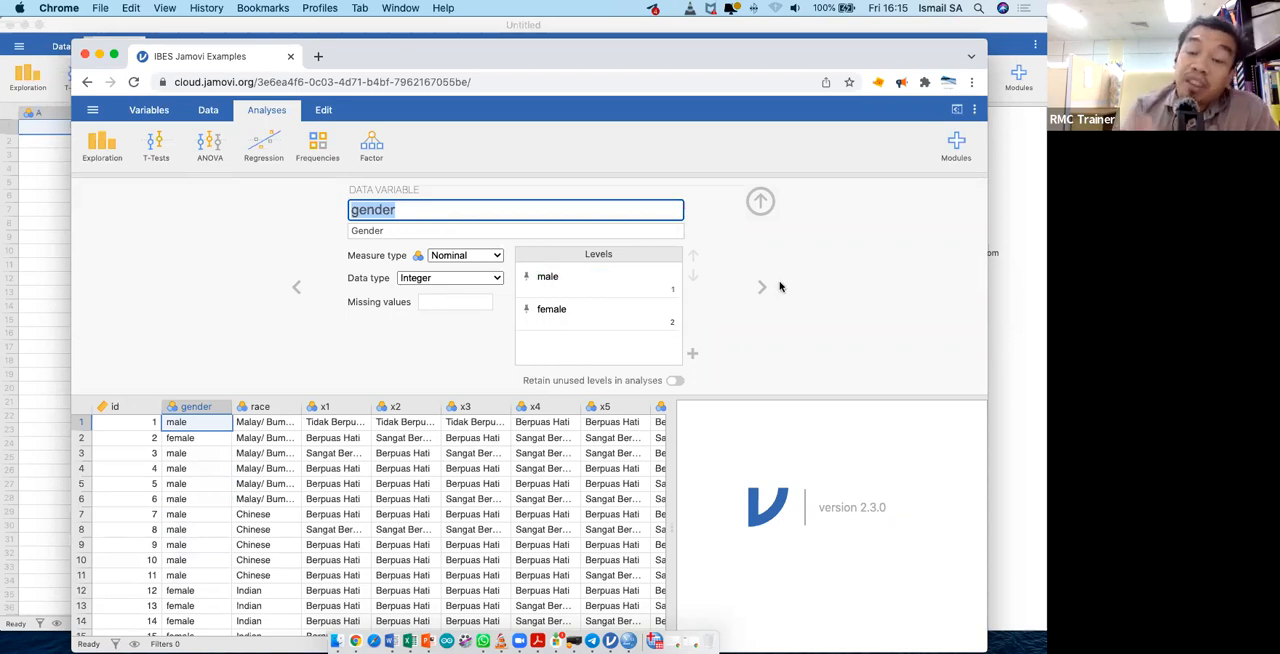
- Close the gender variable's setup and start an Independent Samples T-Test analysis
left_click(760, 202)
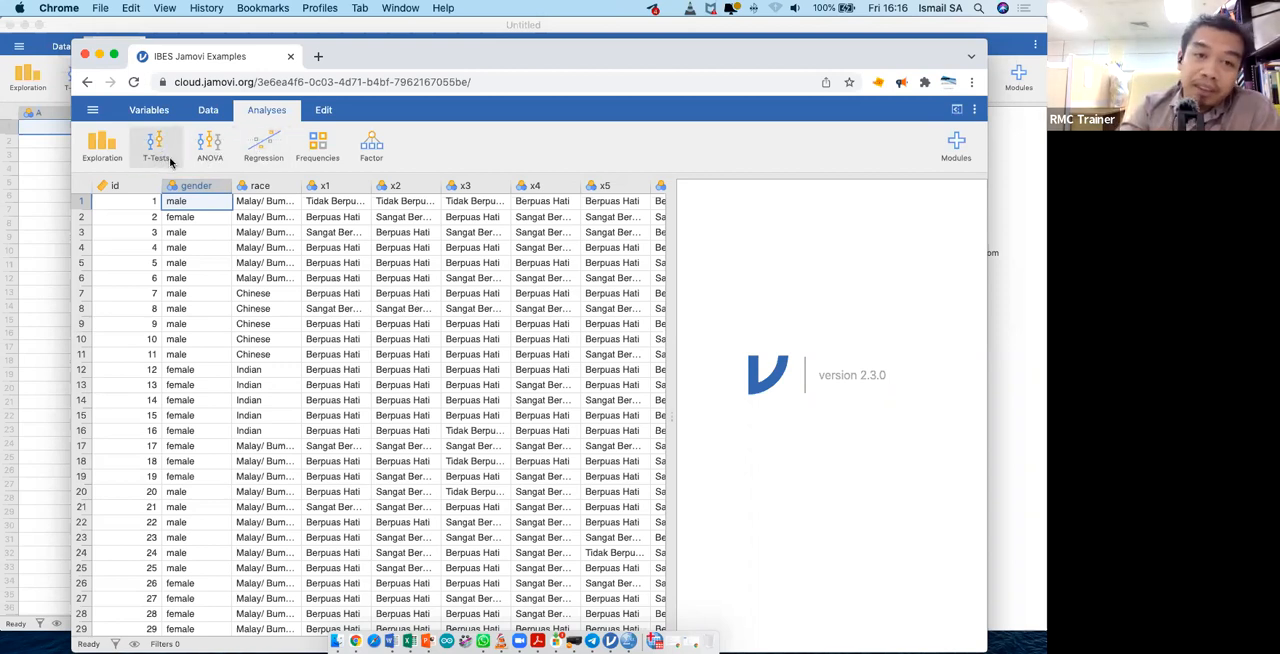
left_click(171, 162)
left_click(187, 182)
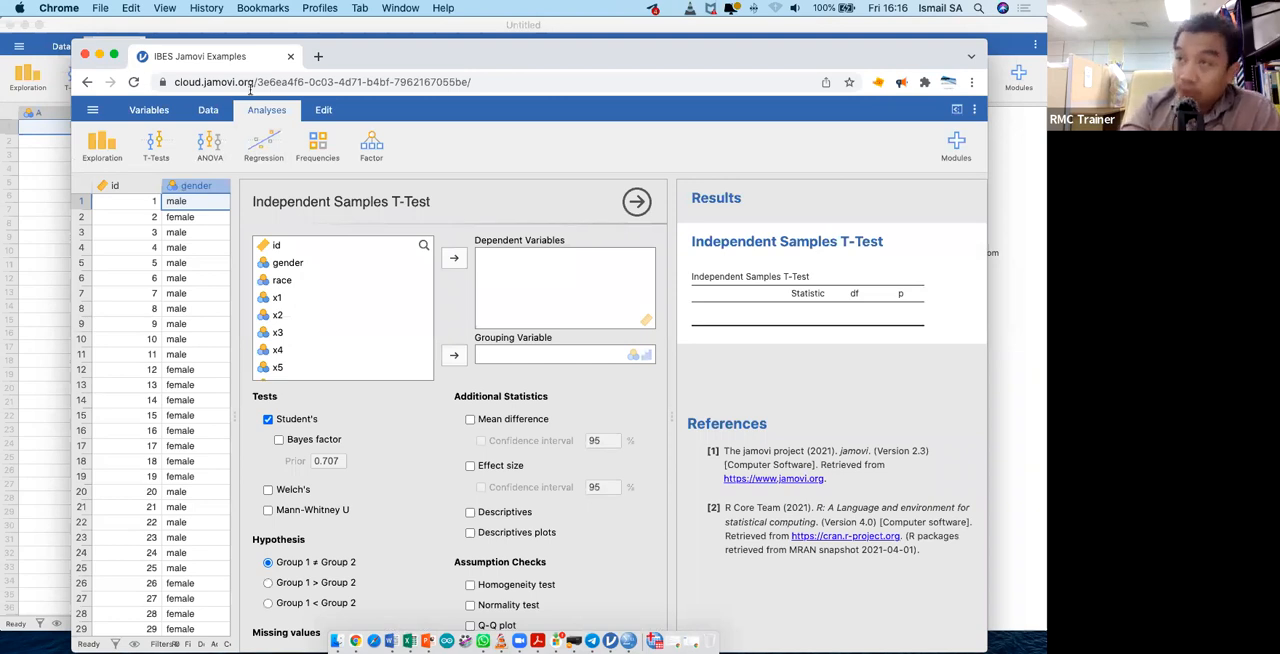
left_click_drag(363, 60, 341, 46)
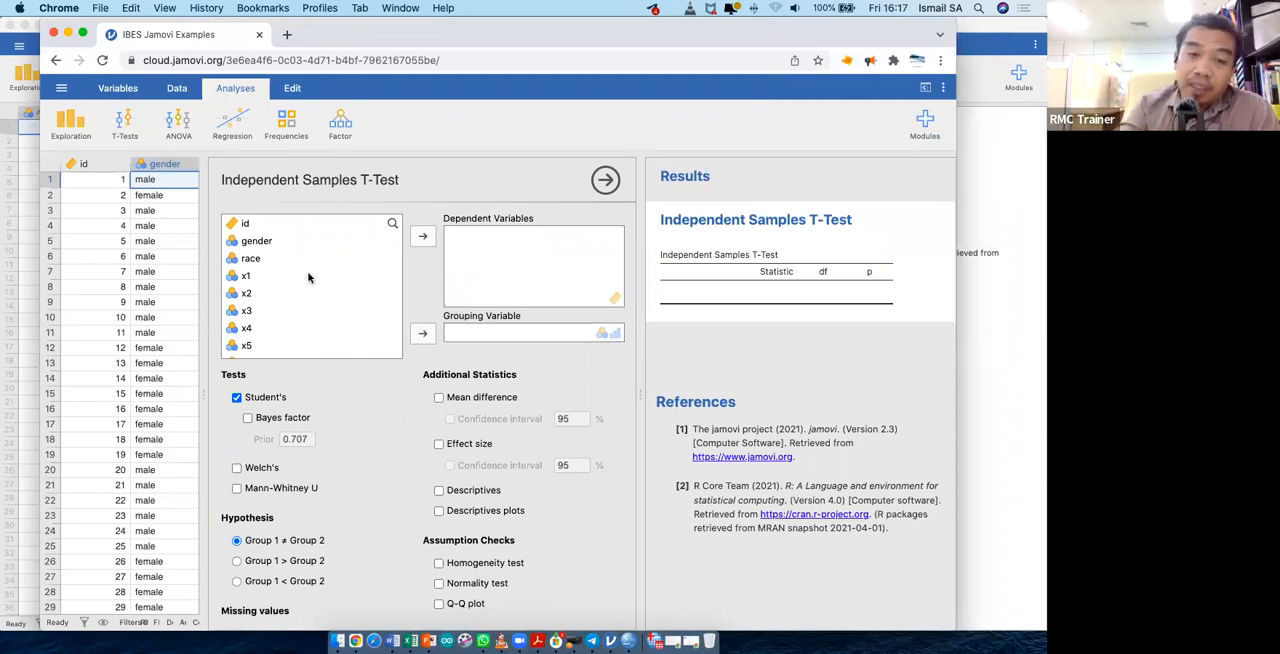
- Look through the t-test's variable list down to y3 and its available test options
scroll(334, 288, "down", 3)
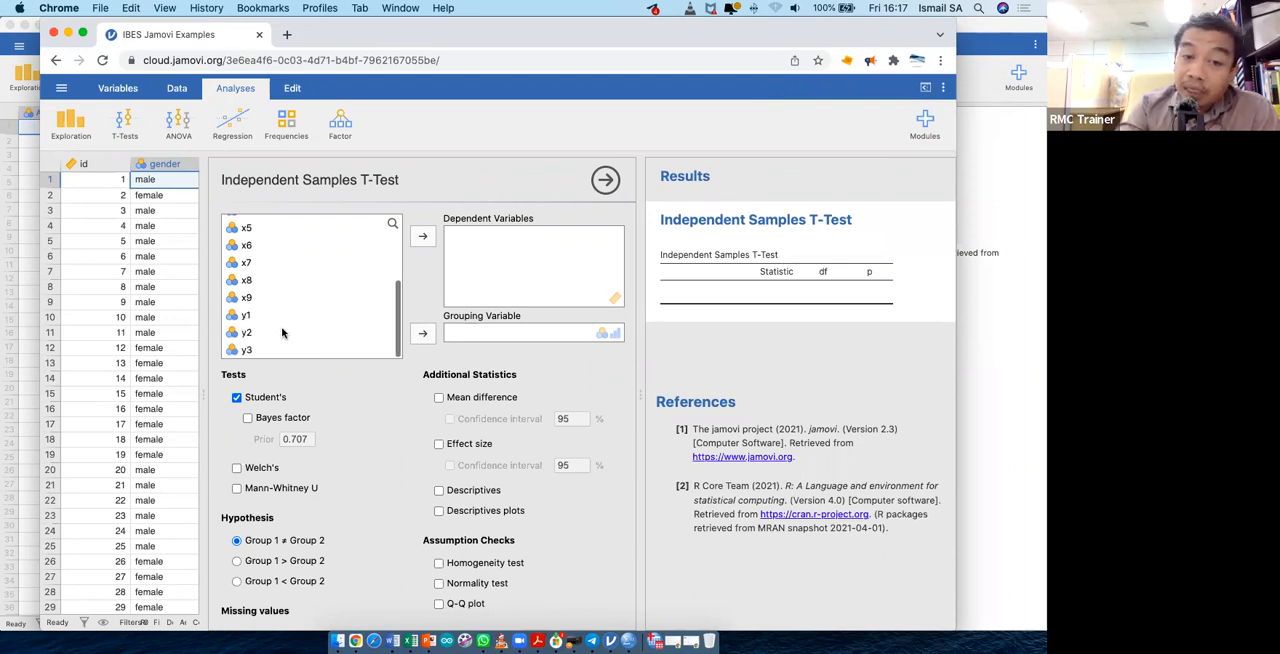
left_click(282, 333)
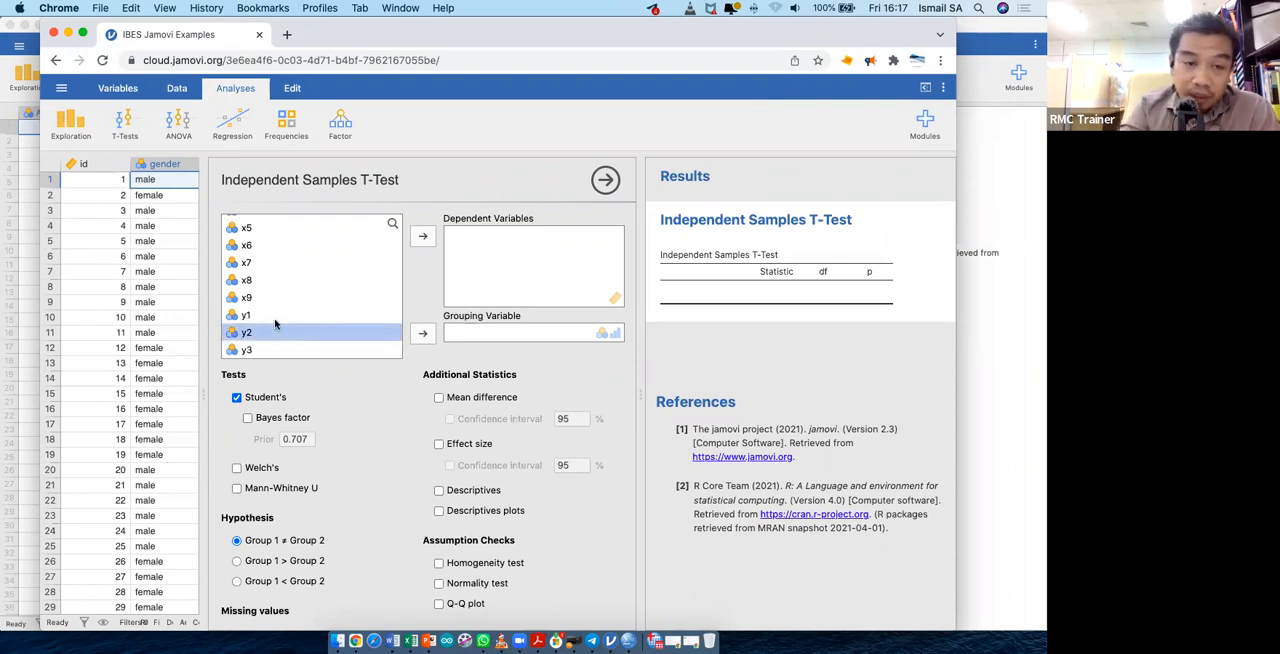
scroll(359, 290, "down", 2)
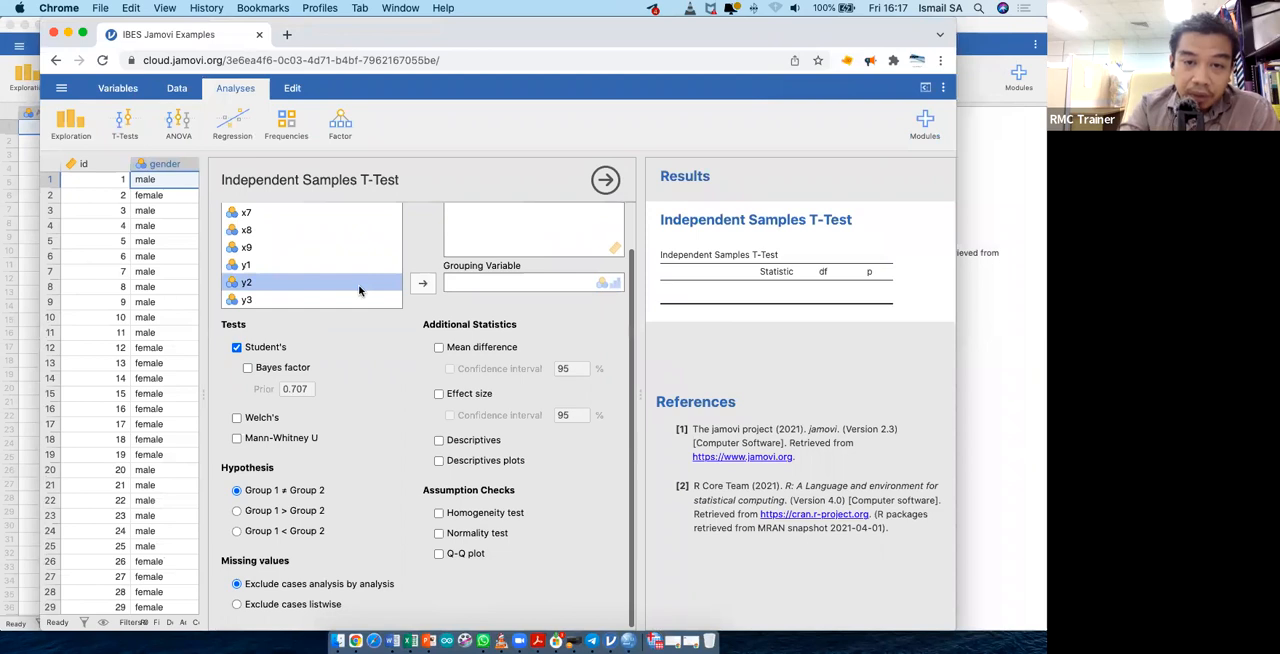
scroll(359, 290, "up", 5)
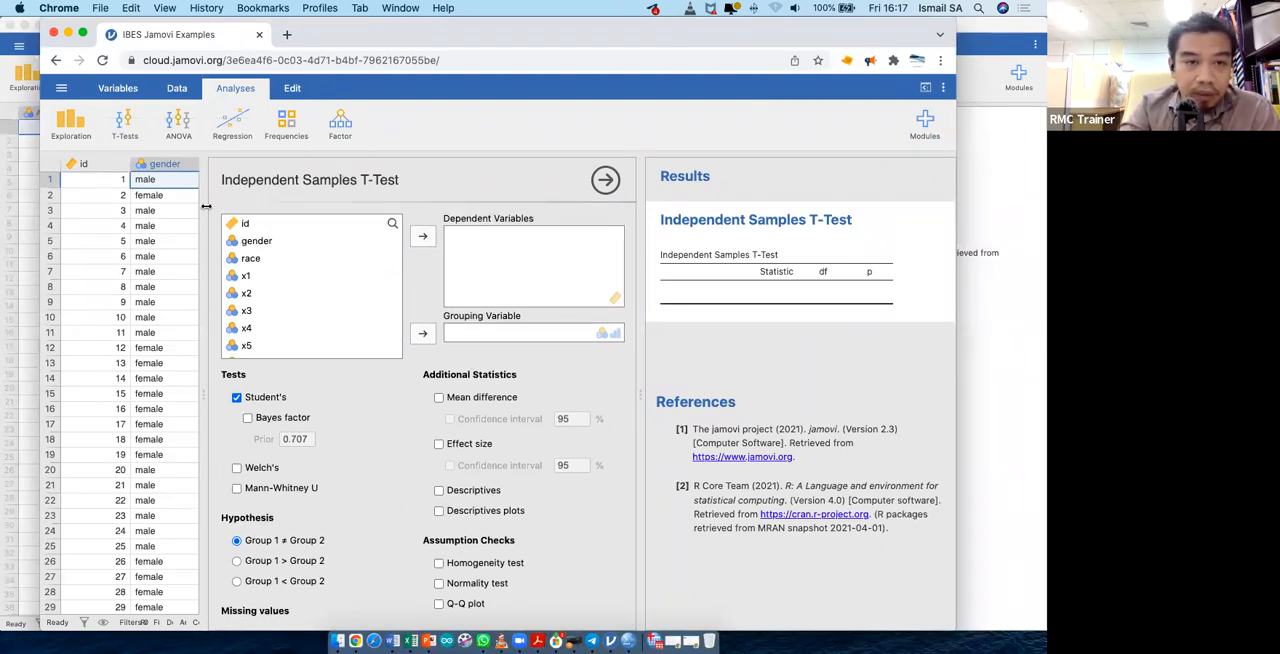
- Widen the spreadsheet area beside the t-test setup and examine the data set's last columns, including y1 to y3
left_click_drag(204, 208, 811, 247)
left_click_drag(308, 208, 341, 211)
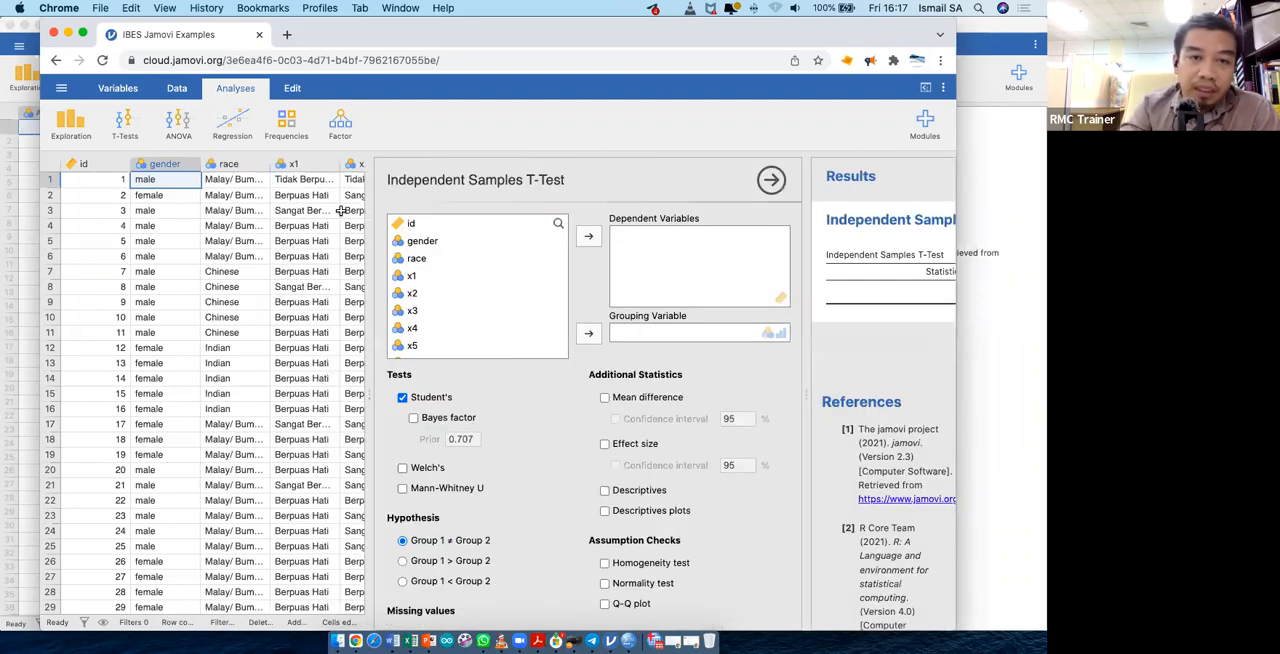
scroll(341, 211, "right", 10)
scroll(341, 211, "right", 5)
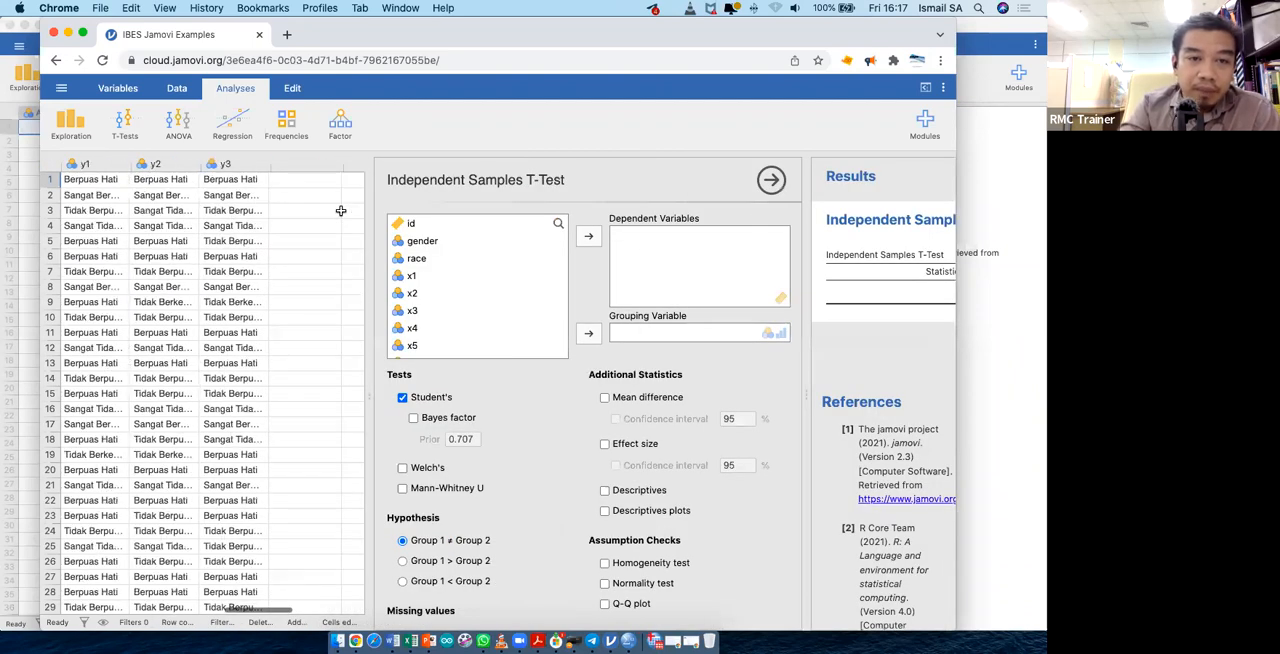
scroll(341, 211, "right", 2)
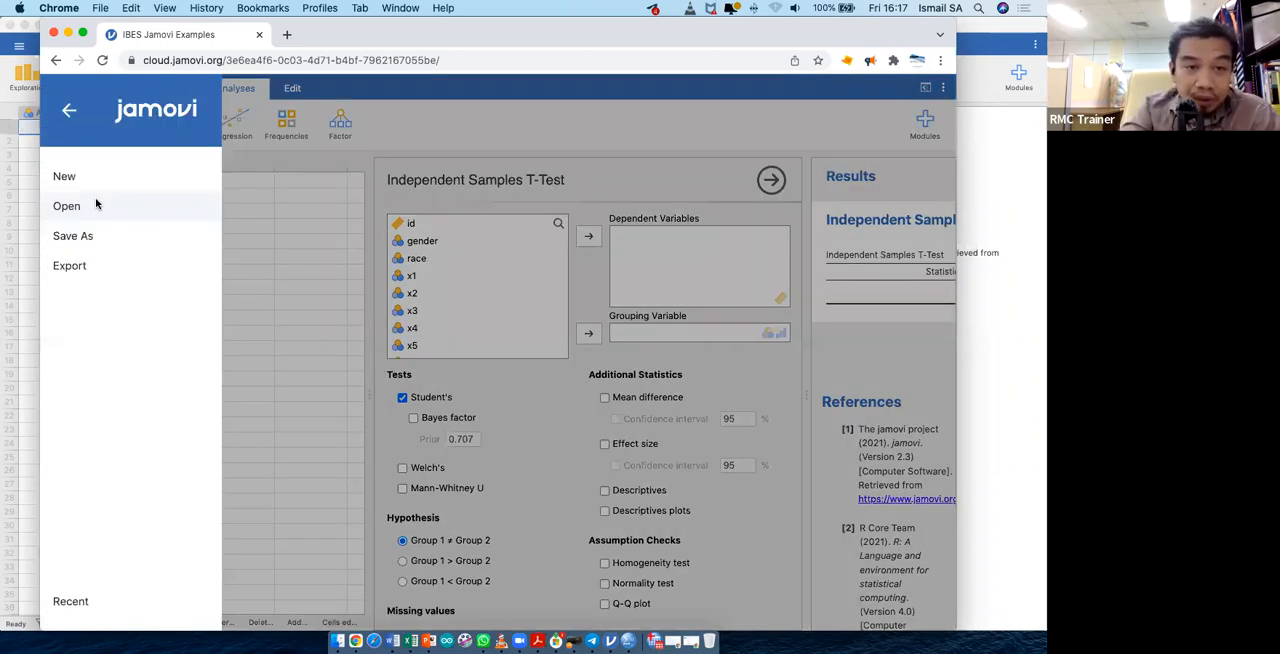
- Browse this device's Downloads folder for another data file to open in cloud jamovi
left_click(95, 200)
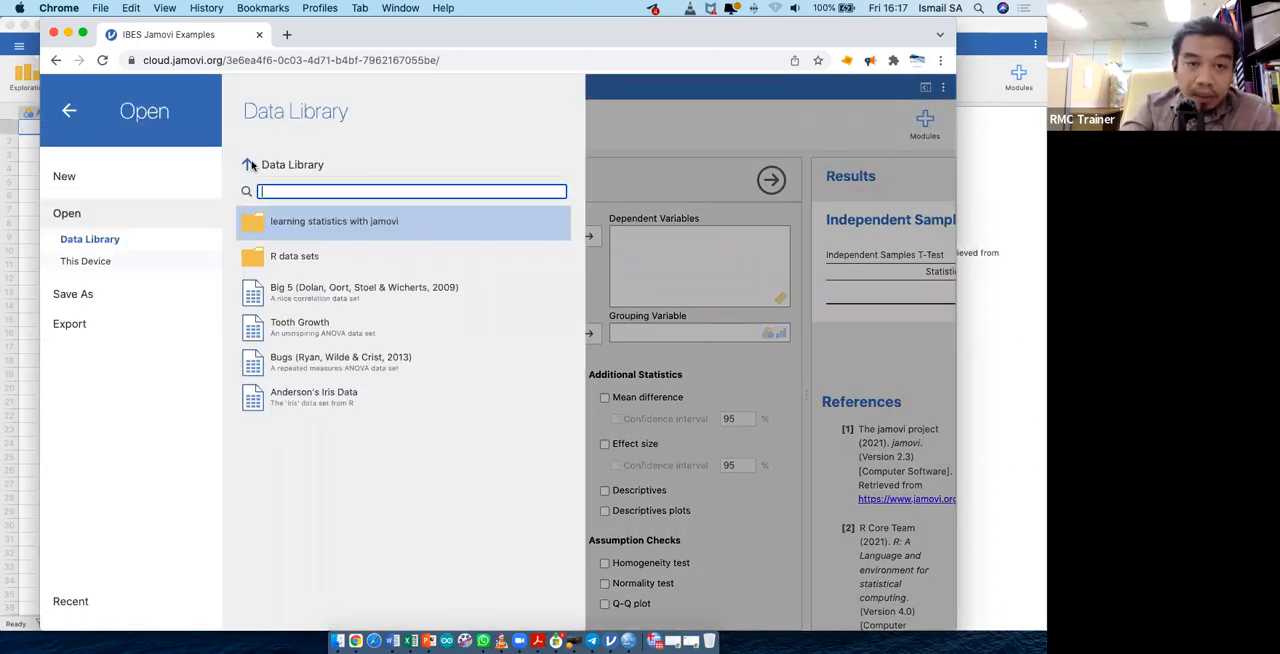
left_click(248, 166)
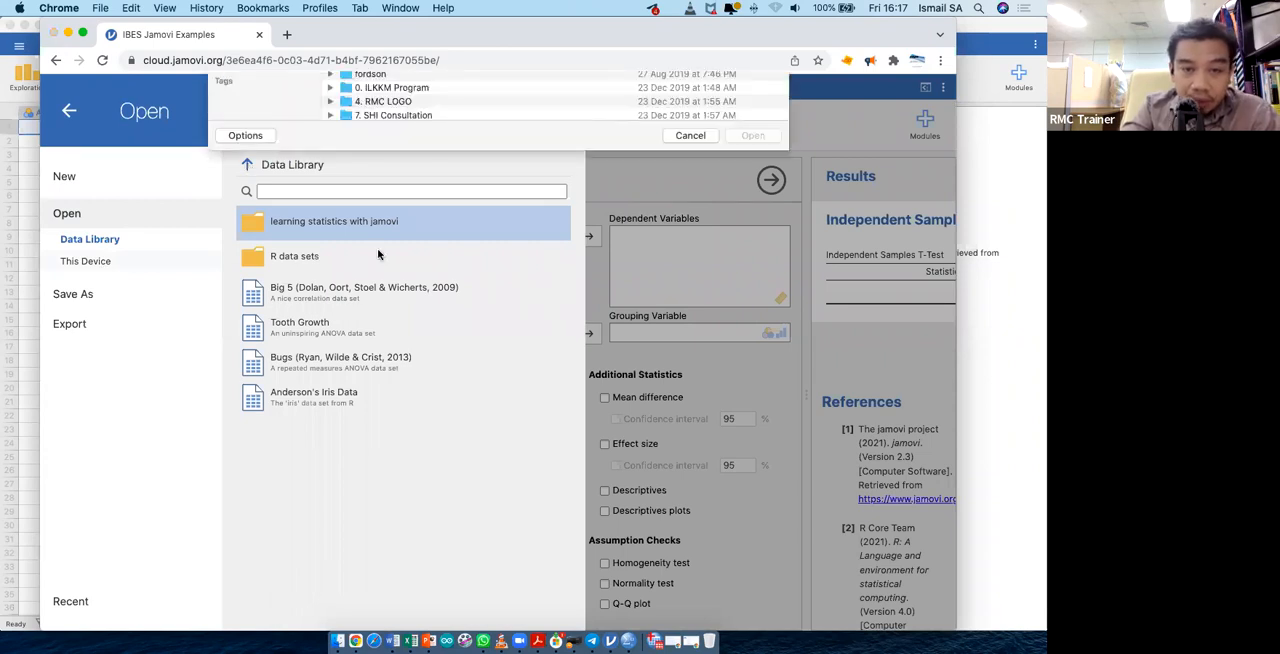
scroll(551, 168, "down", 10)
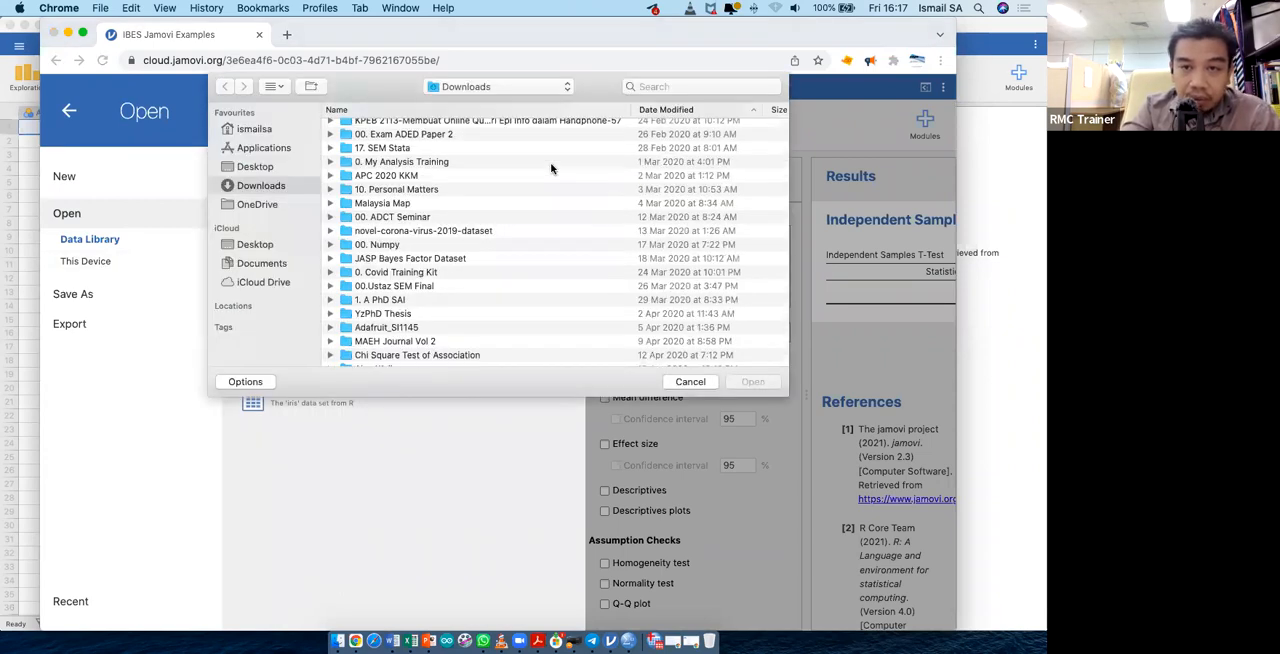
scroll(551, 168, "down", 5)
scroll(570, 265, "down", 5)
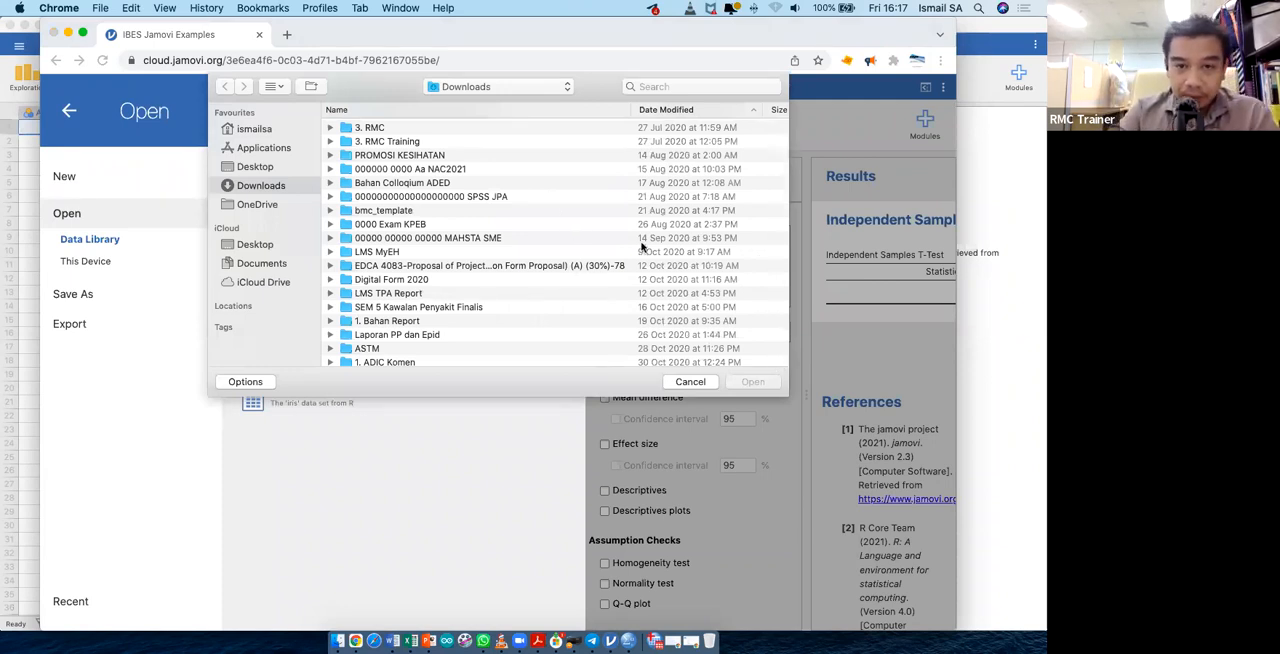
scroll(643, 246, "down", 10)
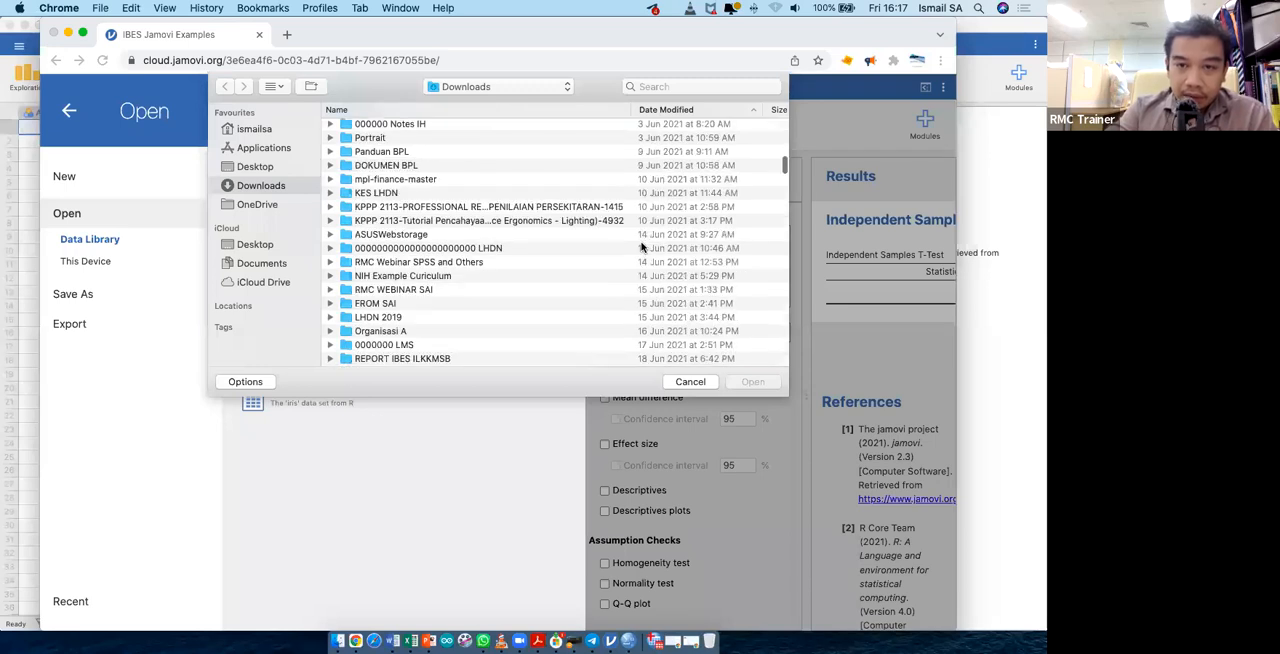
scroll(643, 246, "down", 15)
scroll(643, 246, "down", 15)
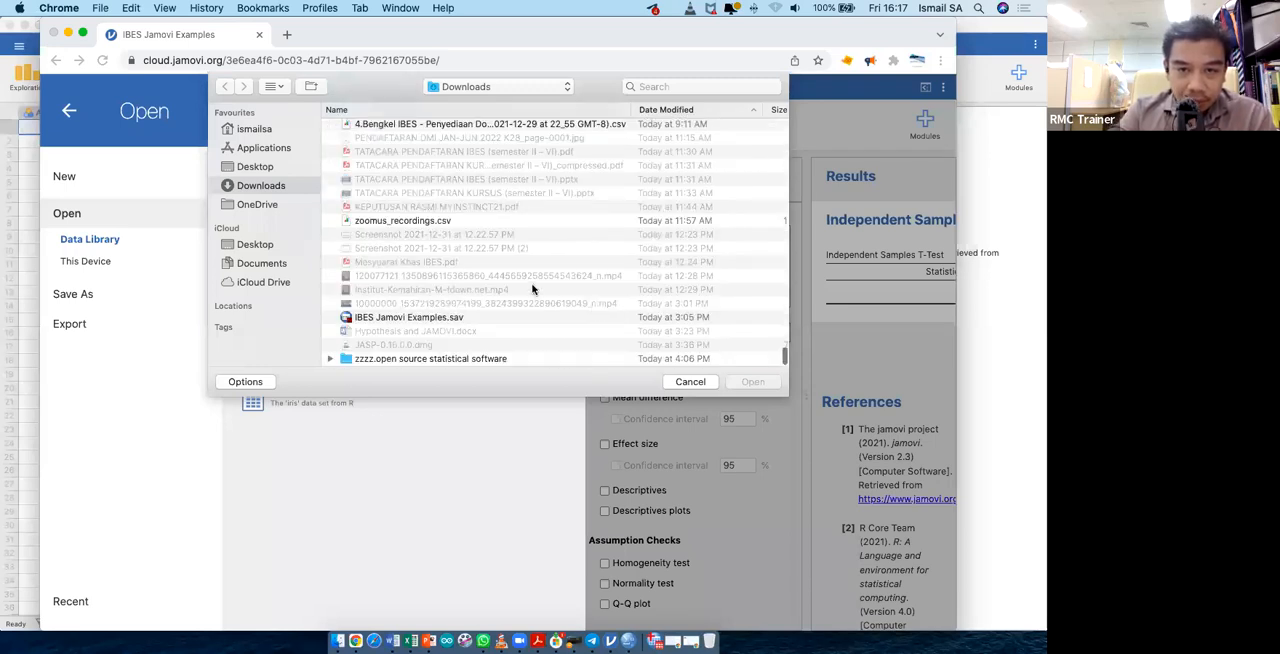
scroll(532, 289, "up", 4)
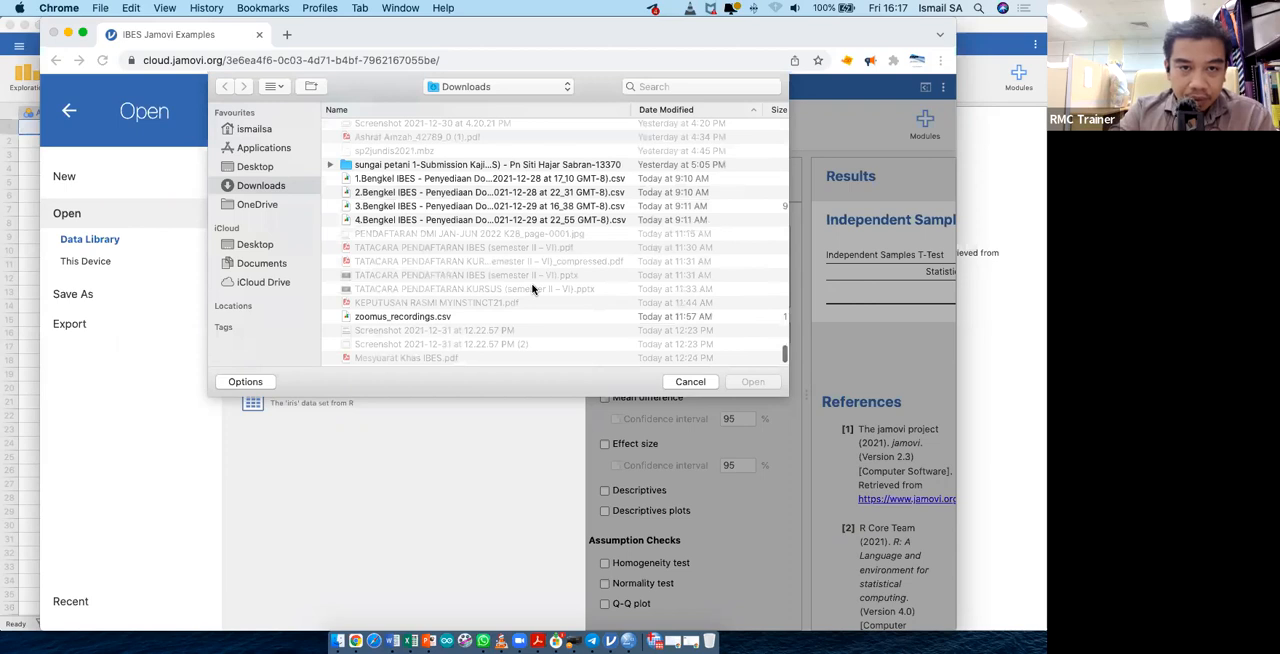
scroll(532, 289, "up", 8)
scroll(532, 289, "up", 4)
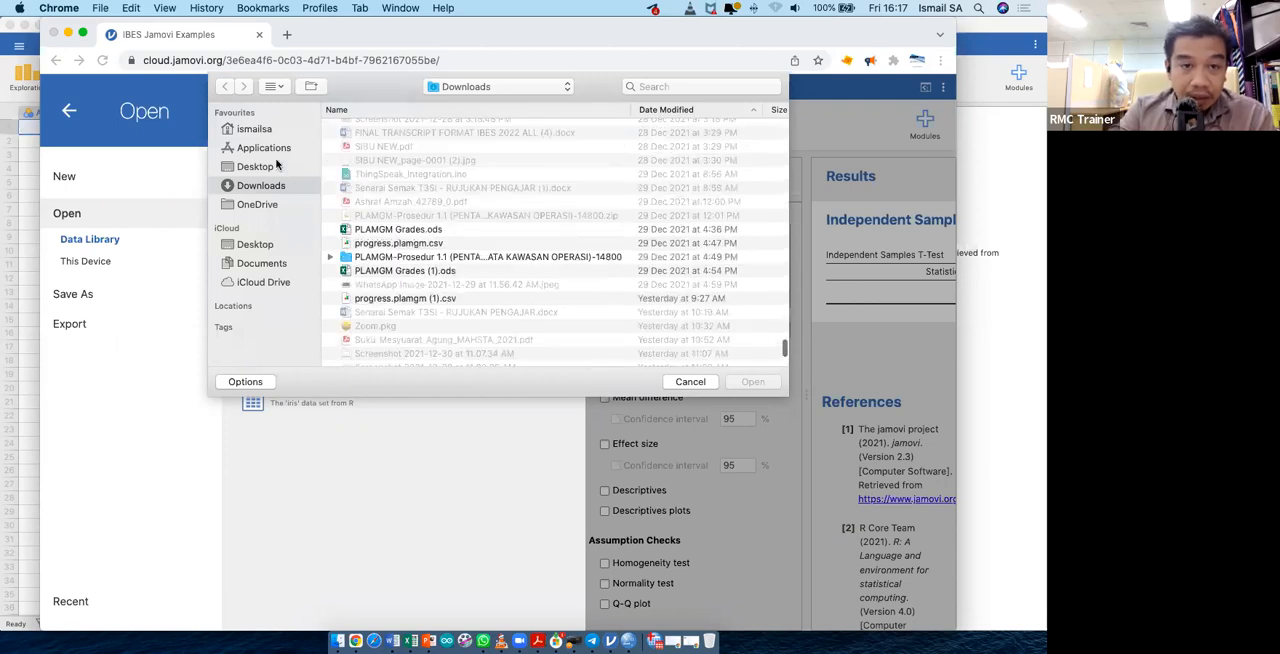
- Check the Documents and Desktop folders for a data file, and return to the open data set without opening anything
left_click(262, 263)
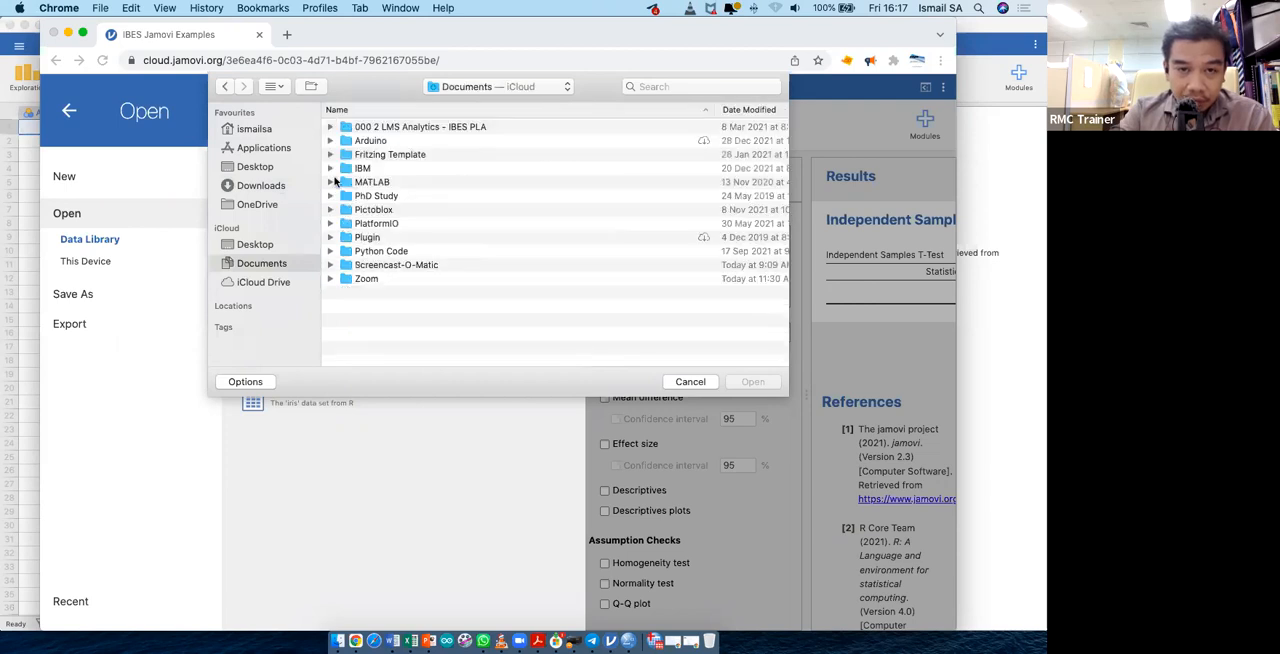
left_click(277, 172)
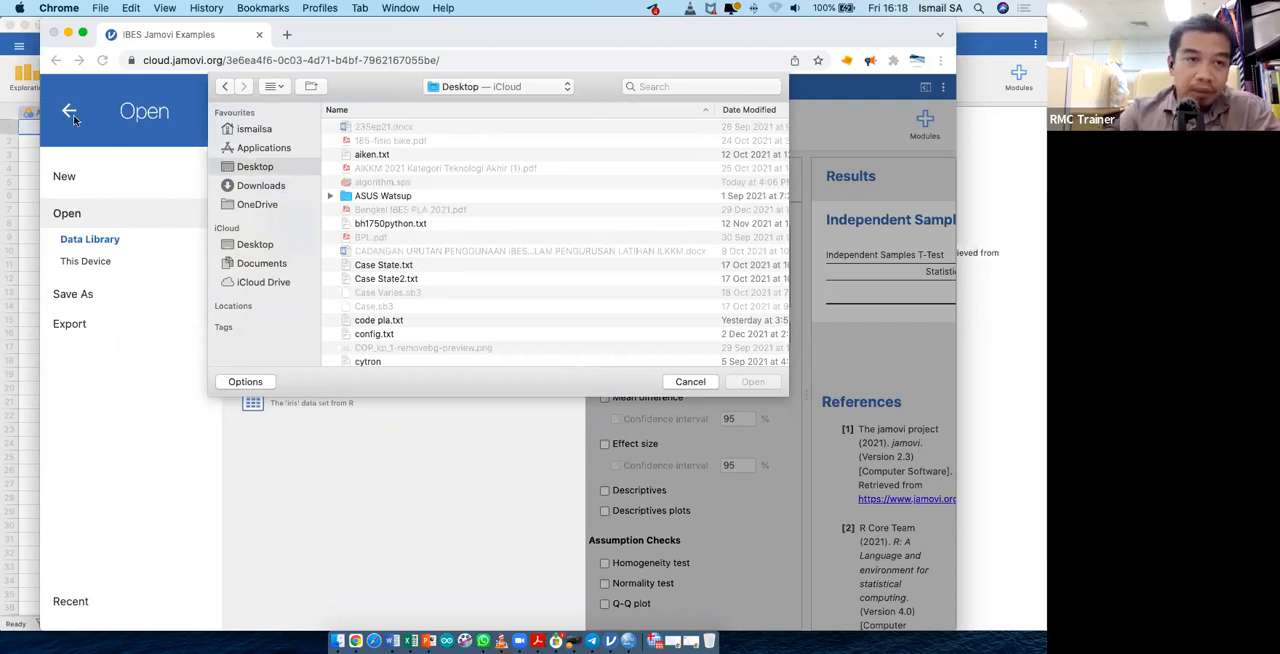
left_click(698, 381)
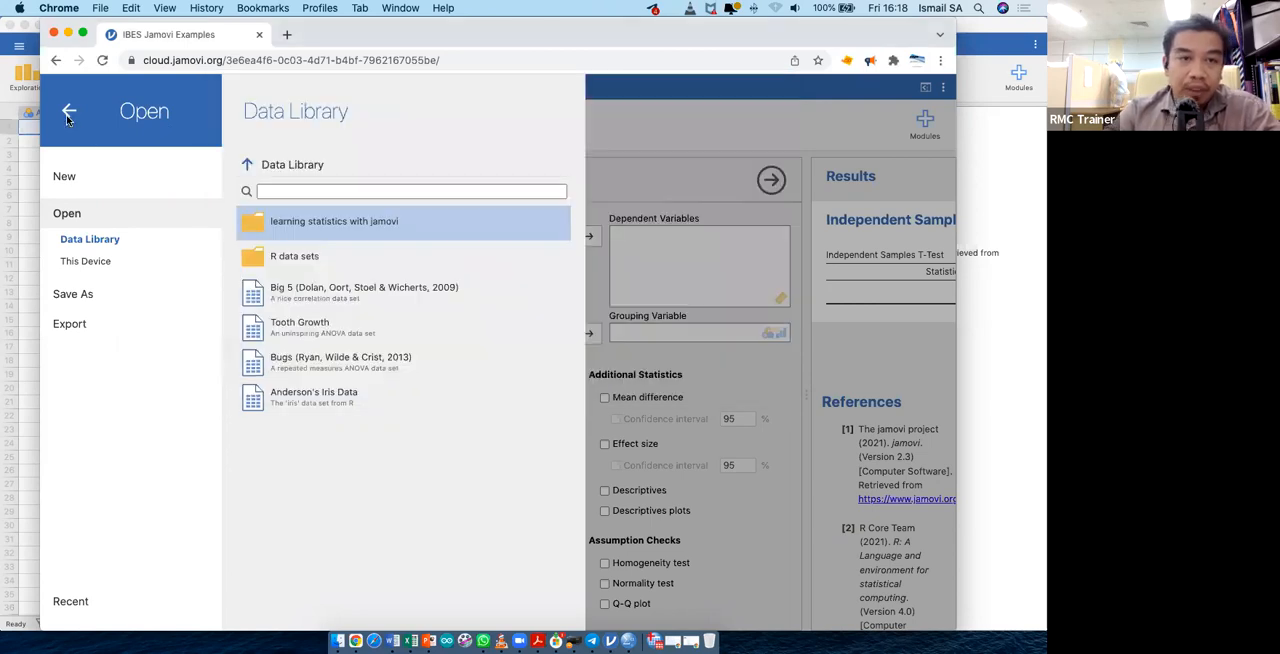
left_click(68, 116)
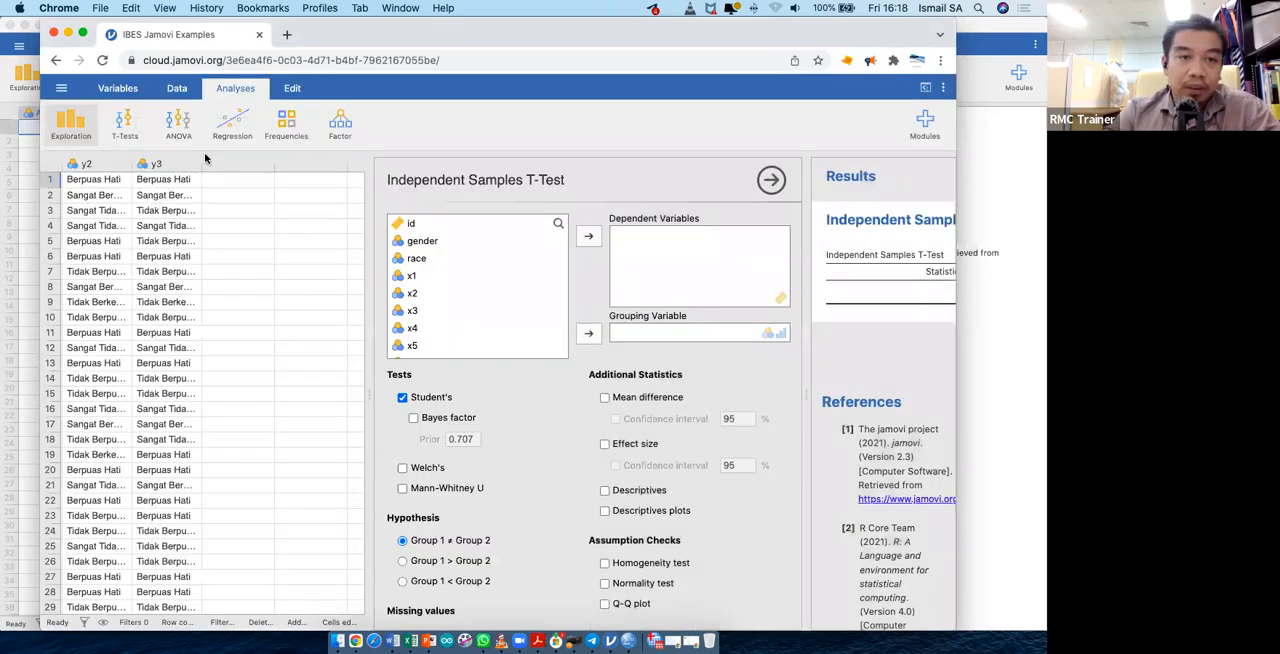
- Add a computed variable after gender and enter "mean" as its description
left_click(180, 88)
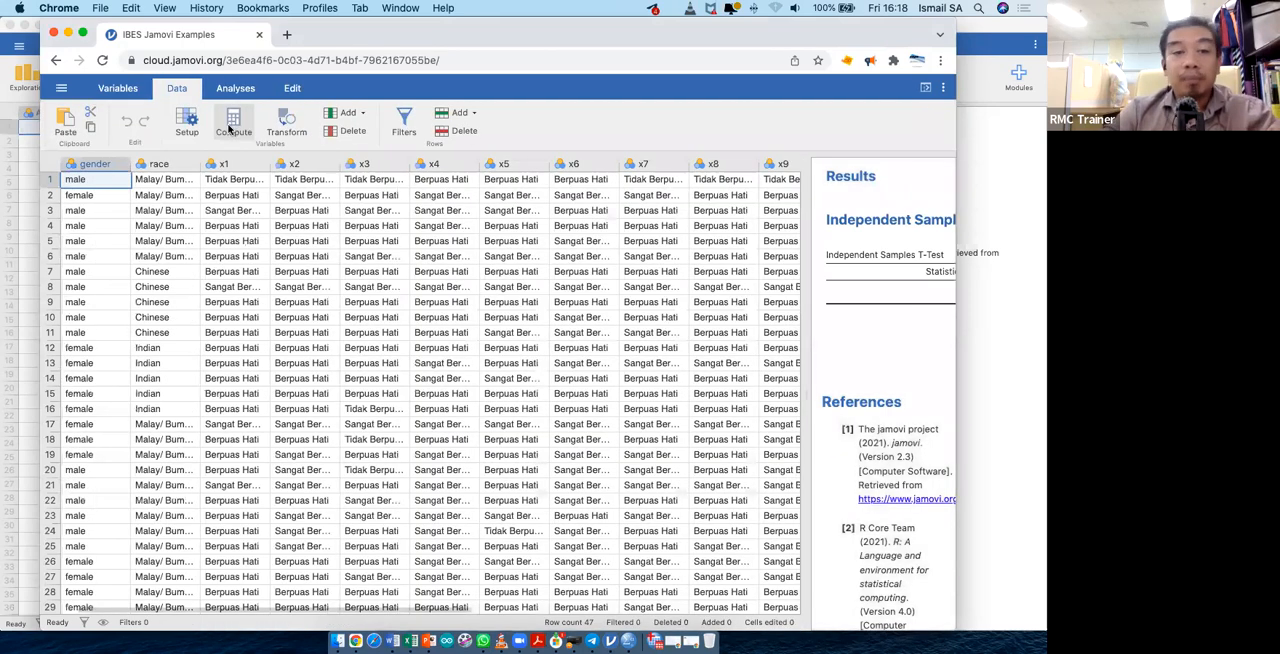
left_click(232, 125)
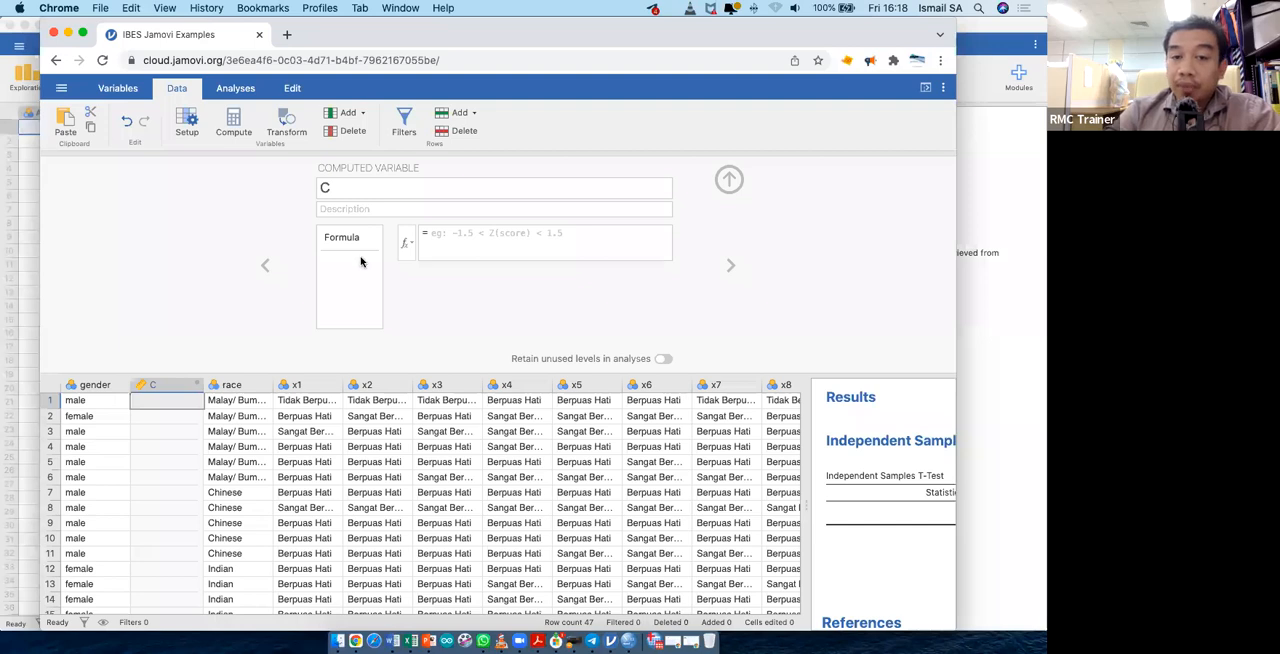
left_click(380, 208)
type("mean")
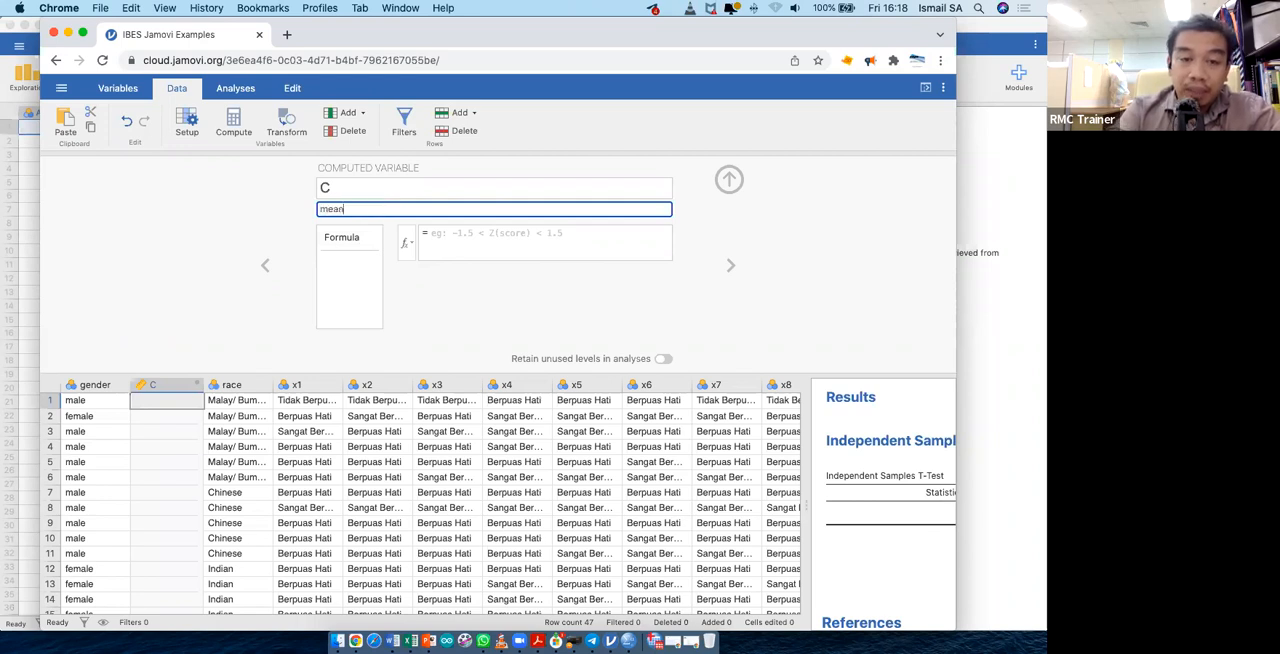
- Try to enter x1 in the computed variable's formula, clear it and close the variable editor
left_click(459, 244)
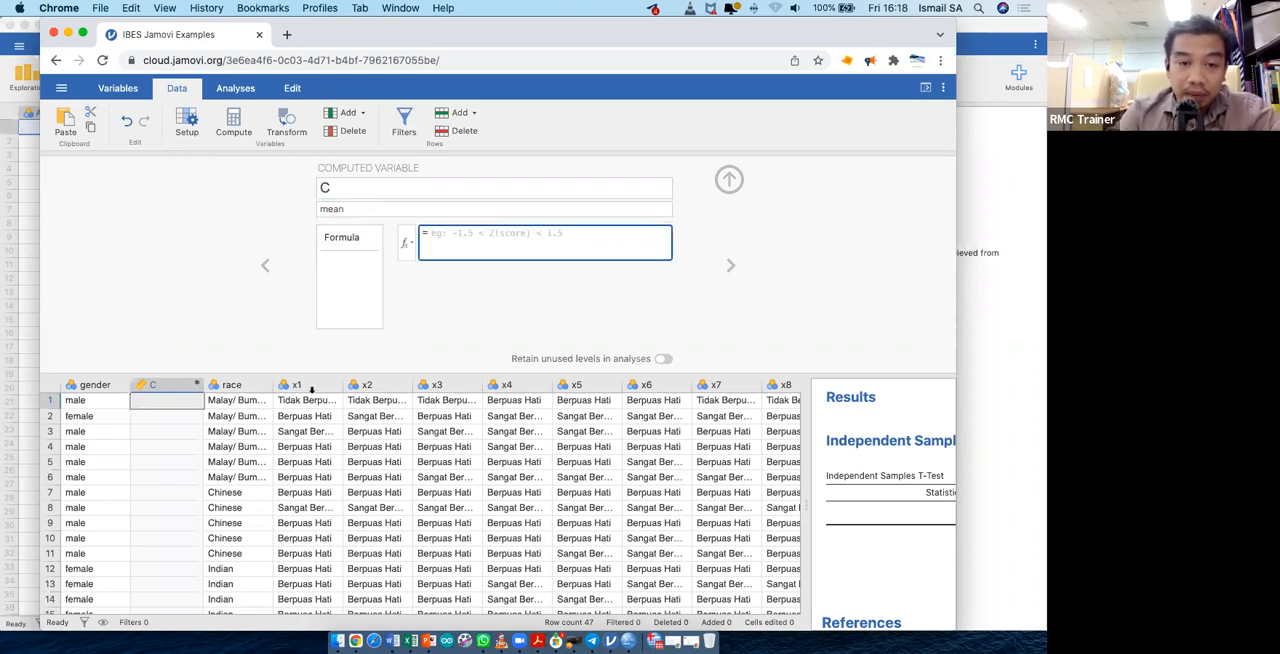
type("x1")
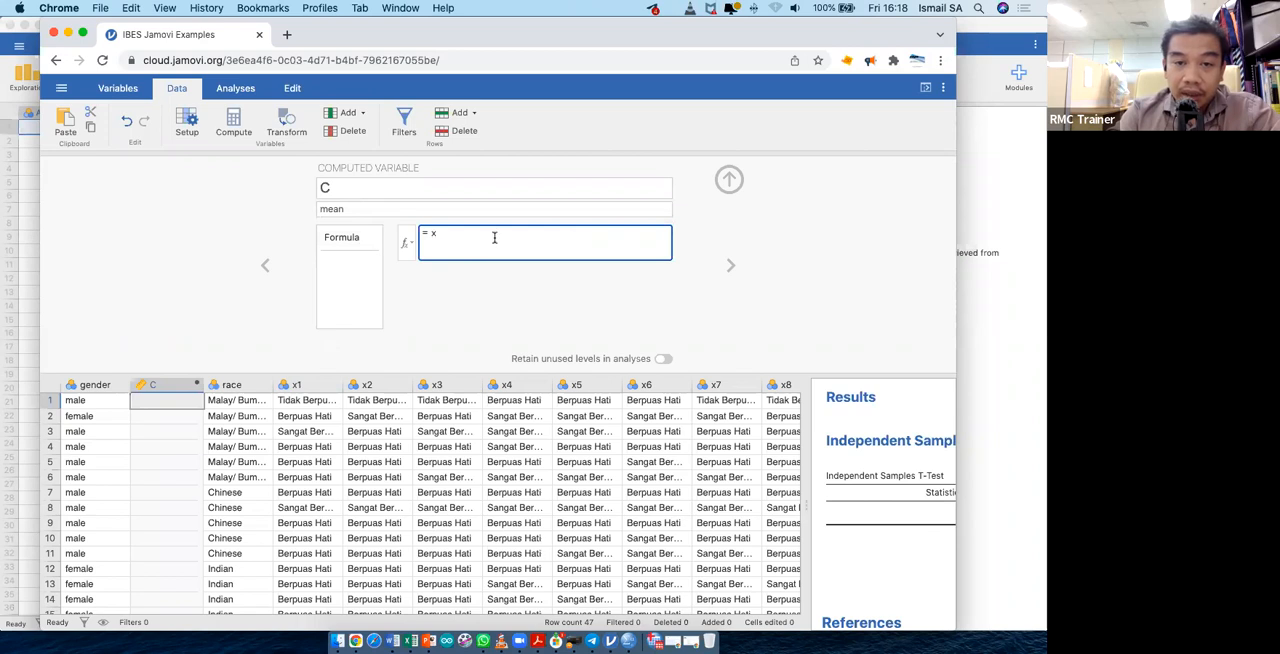
key("BackSpace")
key("BackSpace")
key("BackSpace")
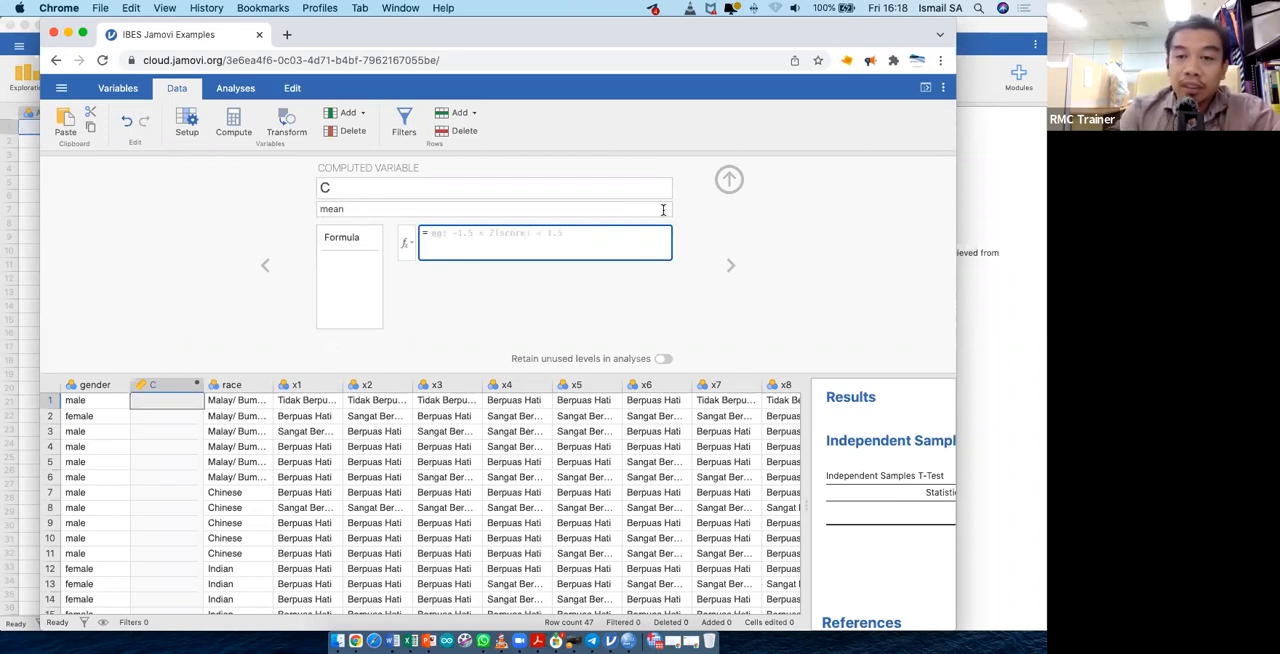
left_click(728, 178)
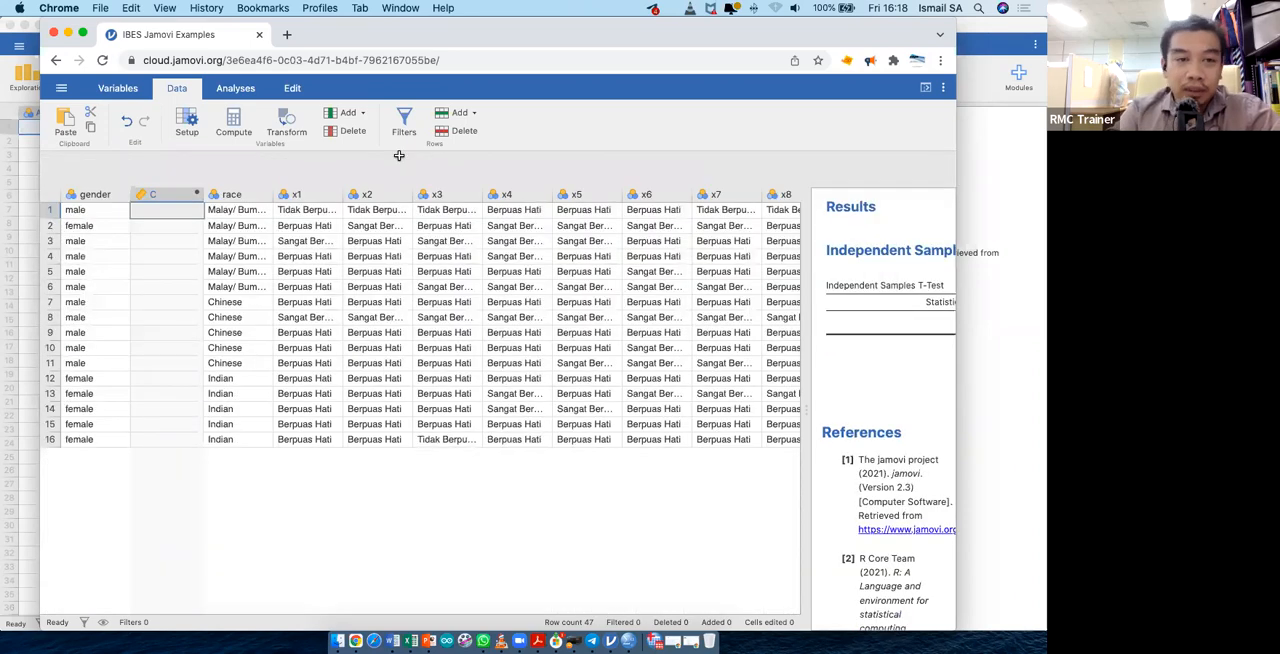
- Switch to IBES Jamovi Examples.sav in the SPSS Statistics Data Editor and examine its last variables, including y1 to y3
left_click_drag(337, 45, 573, 155)
left_click(23, 25)
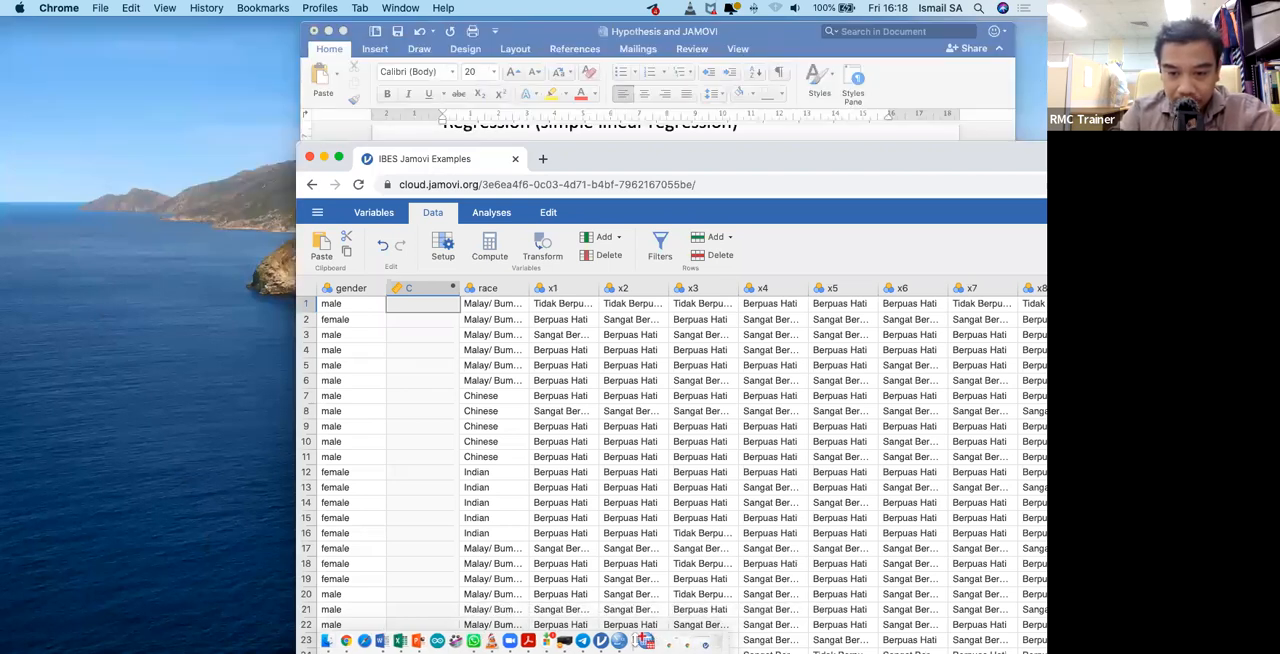
left_click(646, 641)
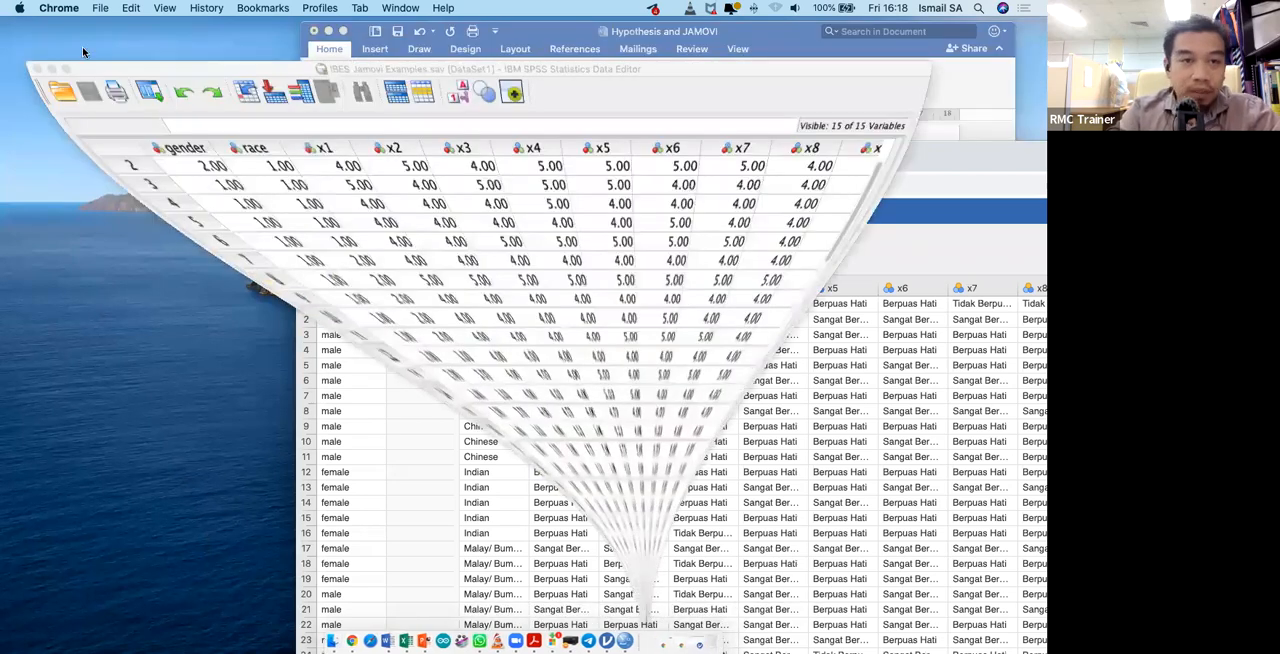
scroll(494, 226, "right", 7)
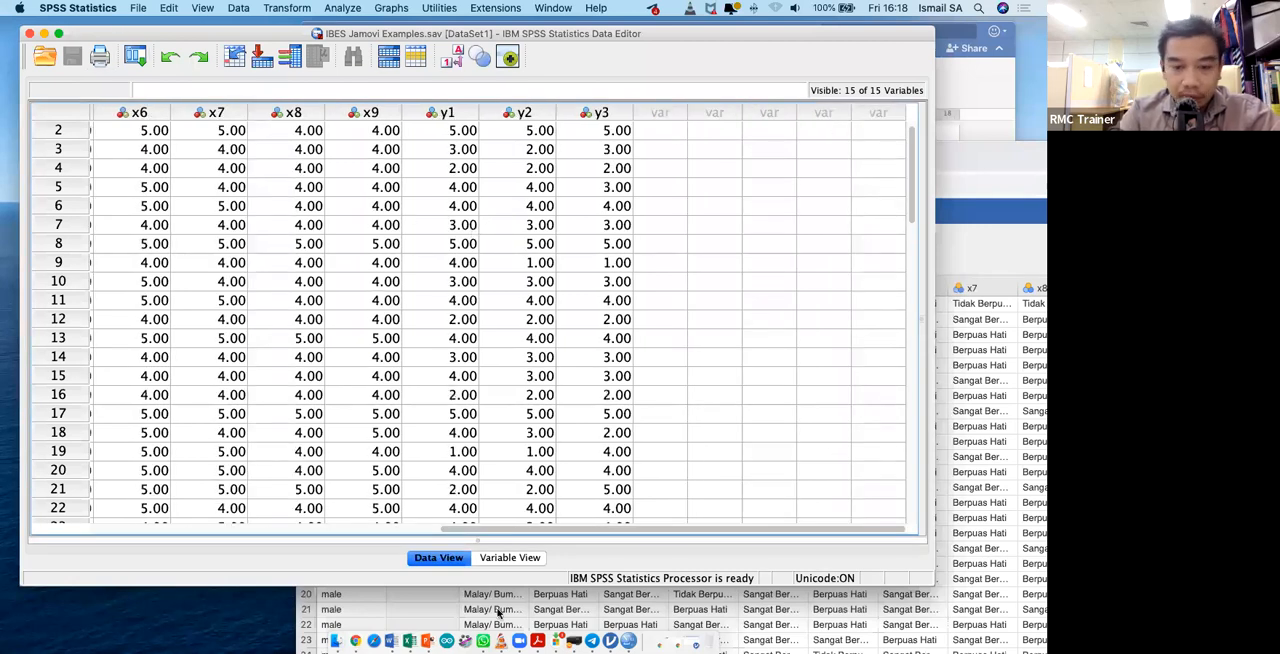
- Find pspp with the system search and launch it with an empty data set
key("super+space")
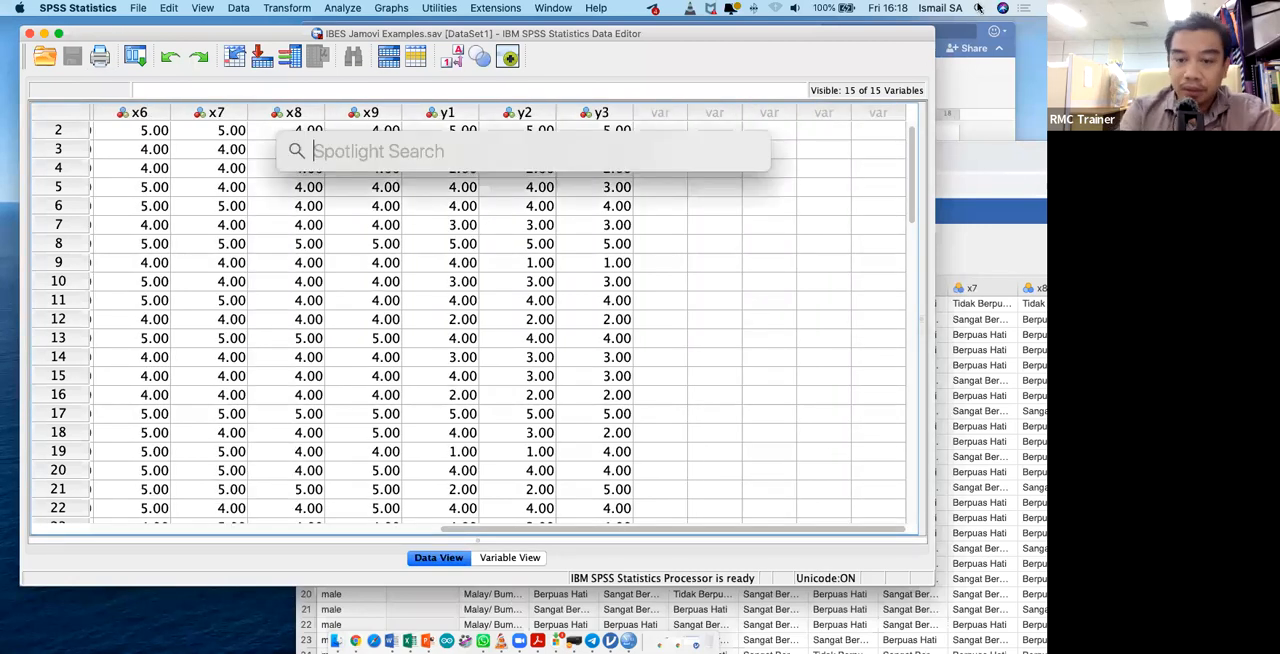
type("pspp")
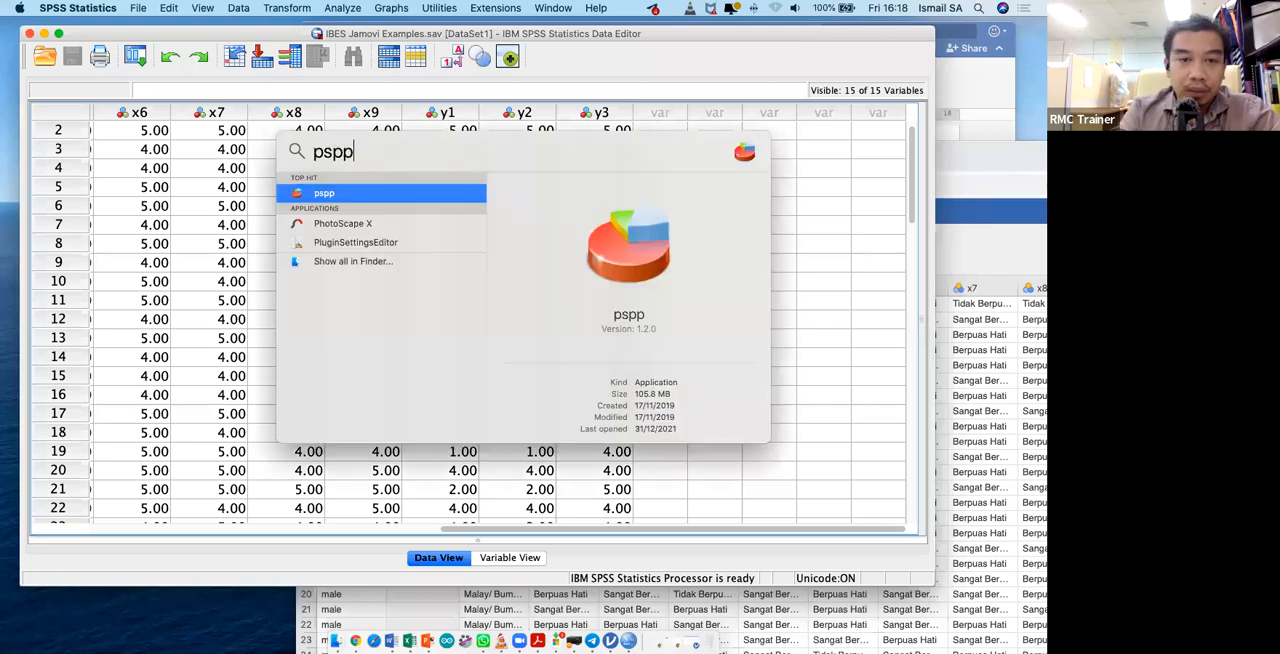
key("Return")
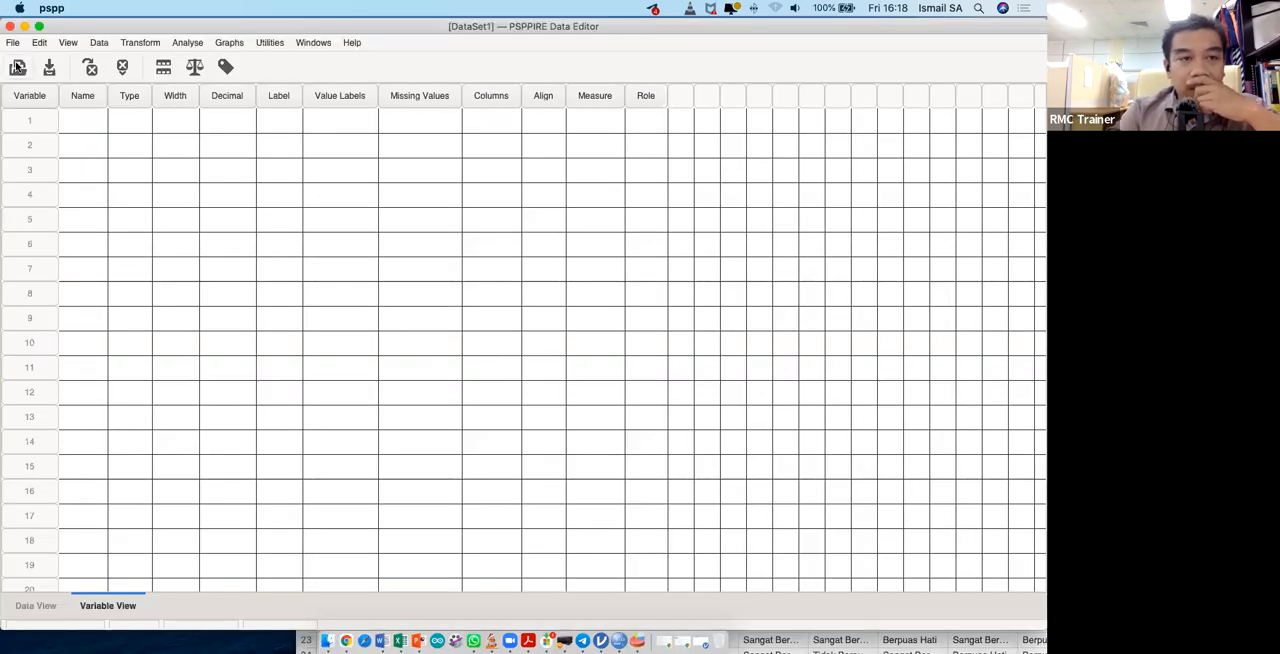
- Open the IBES Jamovi Examples.sav data file in the empty PSPPIRE data set
left_click(17, 66)
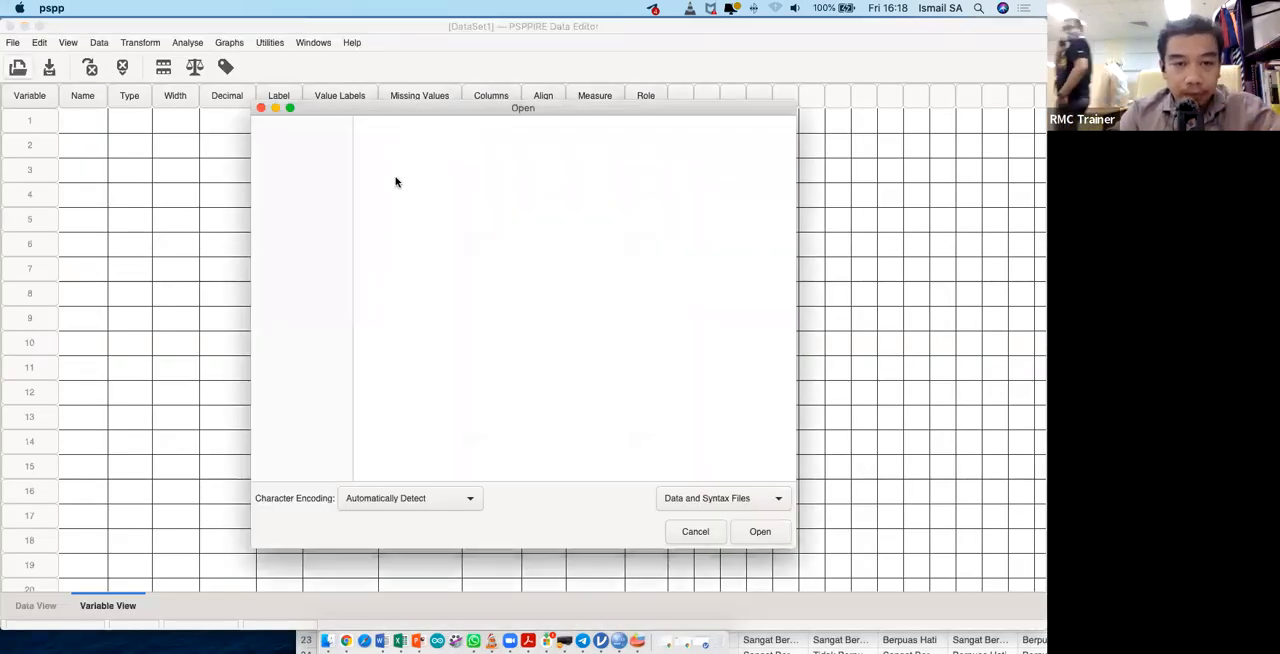
left_click(442, 142)
left_click(762, 532)
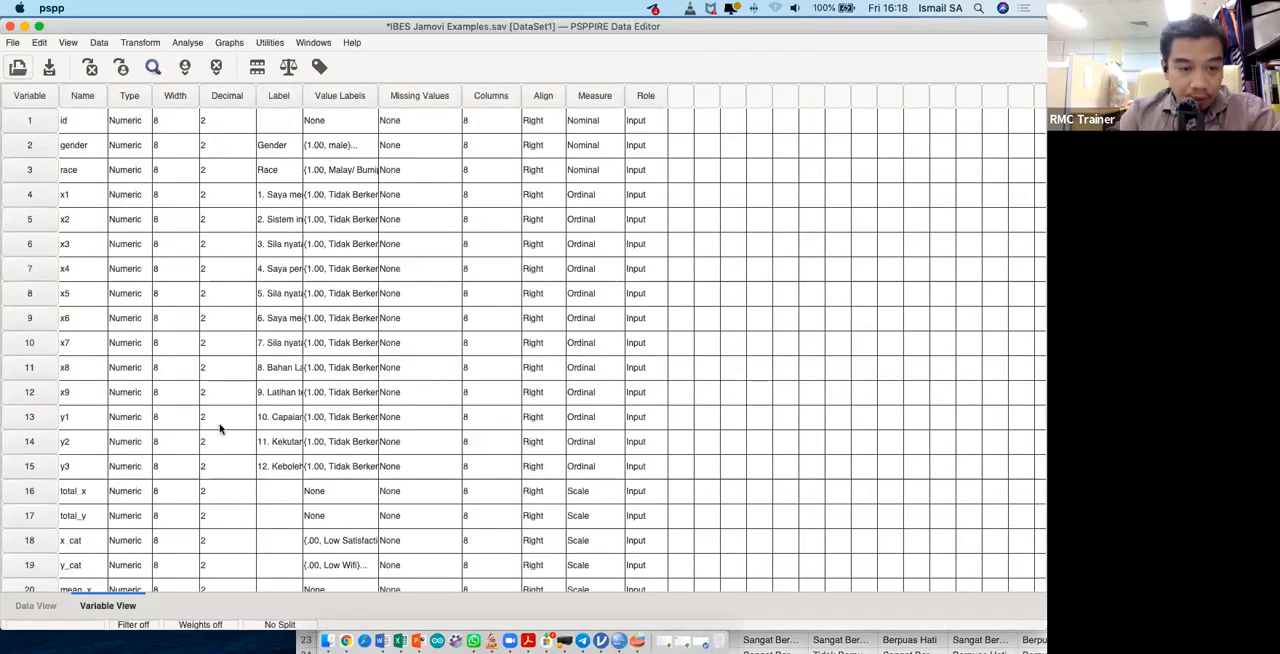
- Save a copy of the data set as "data jamovi" in System File format on the Desktop
left_click(12, 42)
left_click(70, 131)
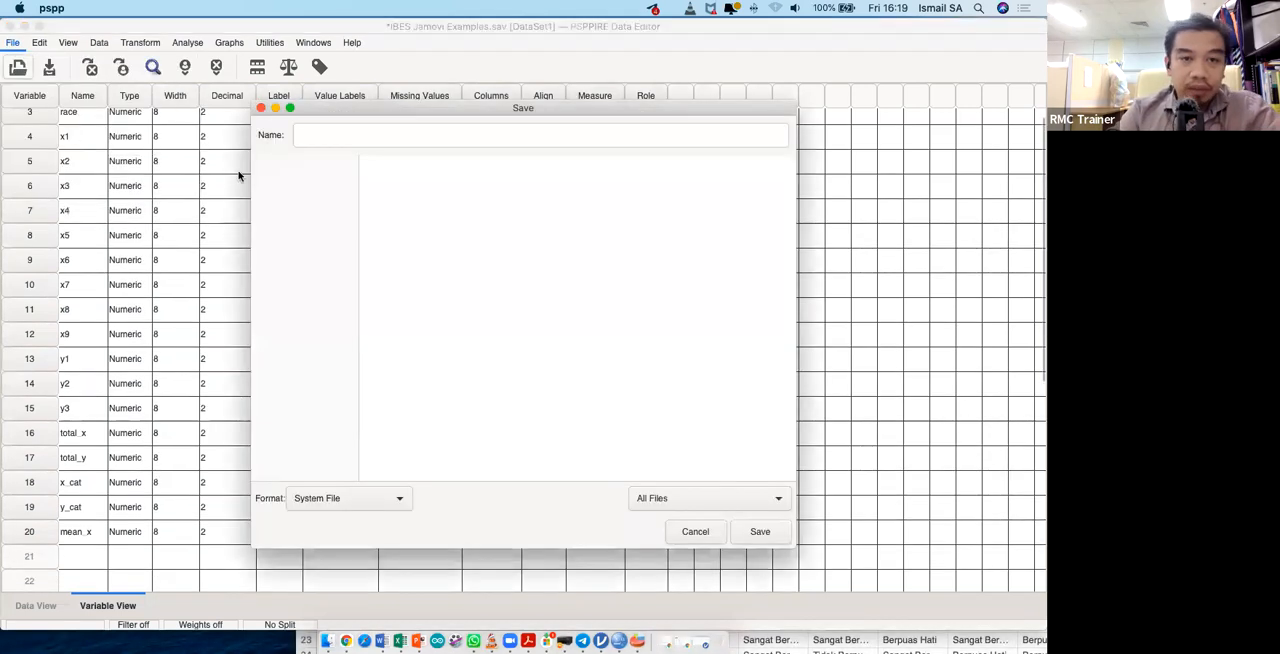
left_click(296, 200)
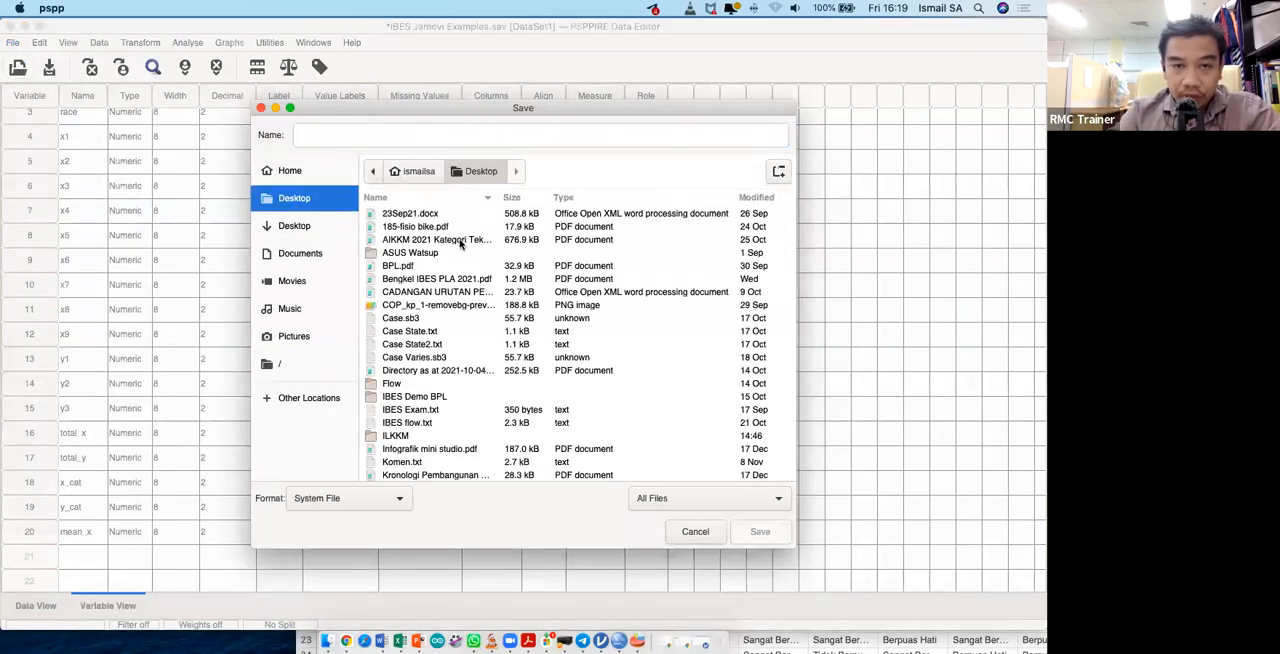
left_click(462, 136)
type("data jamovi")
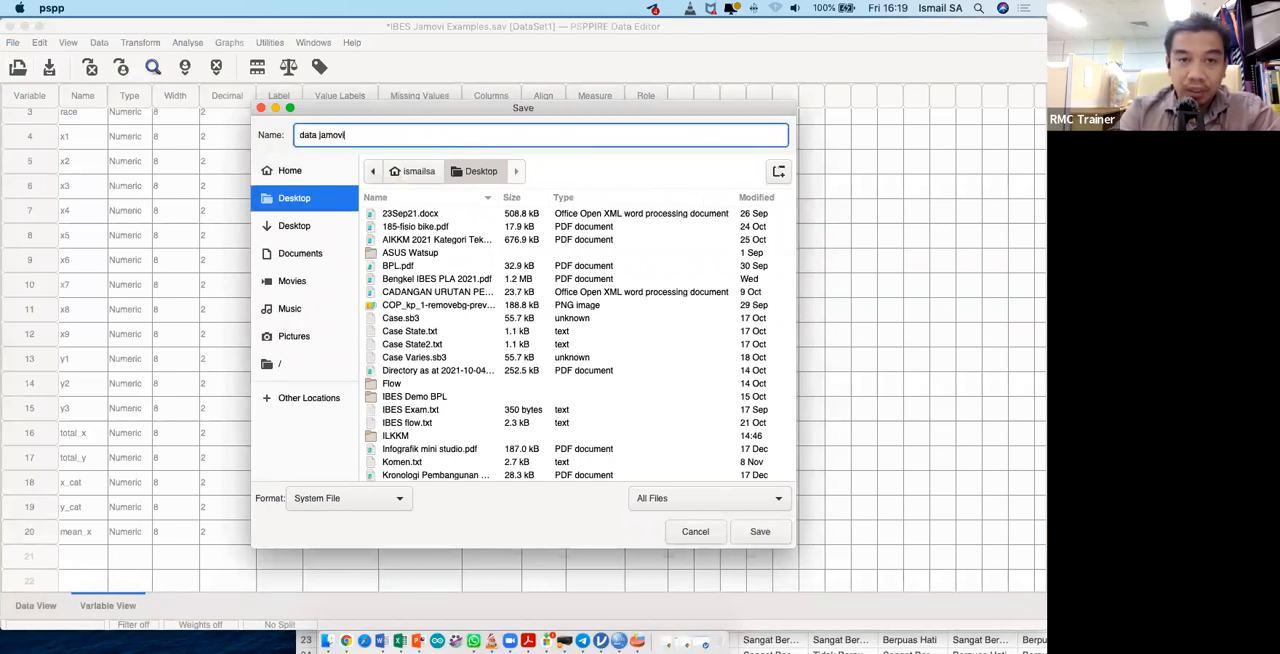
left_click(760, 531)
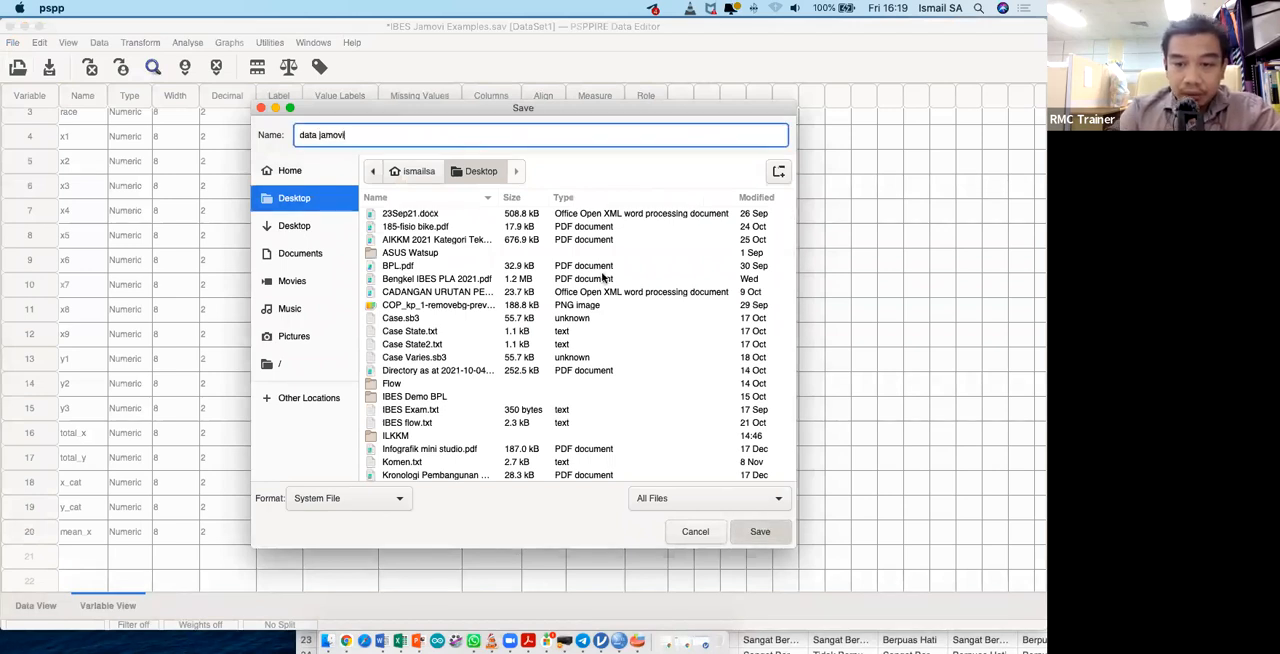
- Minimise the PSPPIRE data editor and switch to the Chrome window with jamovi, repositioning it in view
left_click(24, 26)
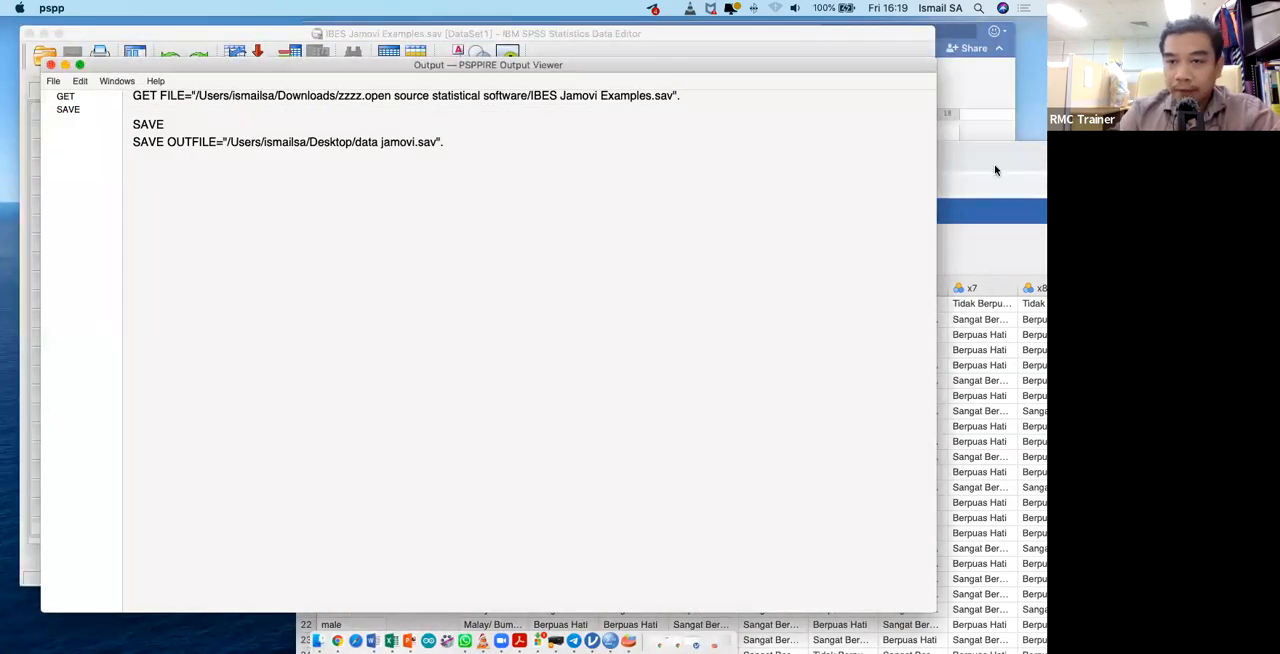
left_click(953, 160)
left_click_drag(953, 160, 721, 105)
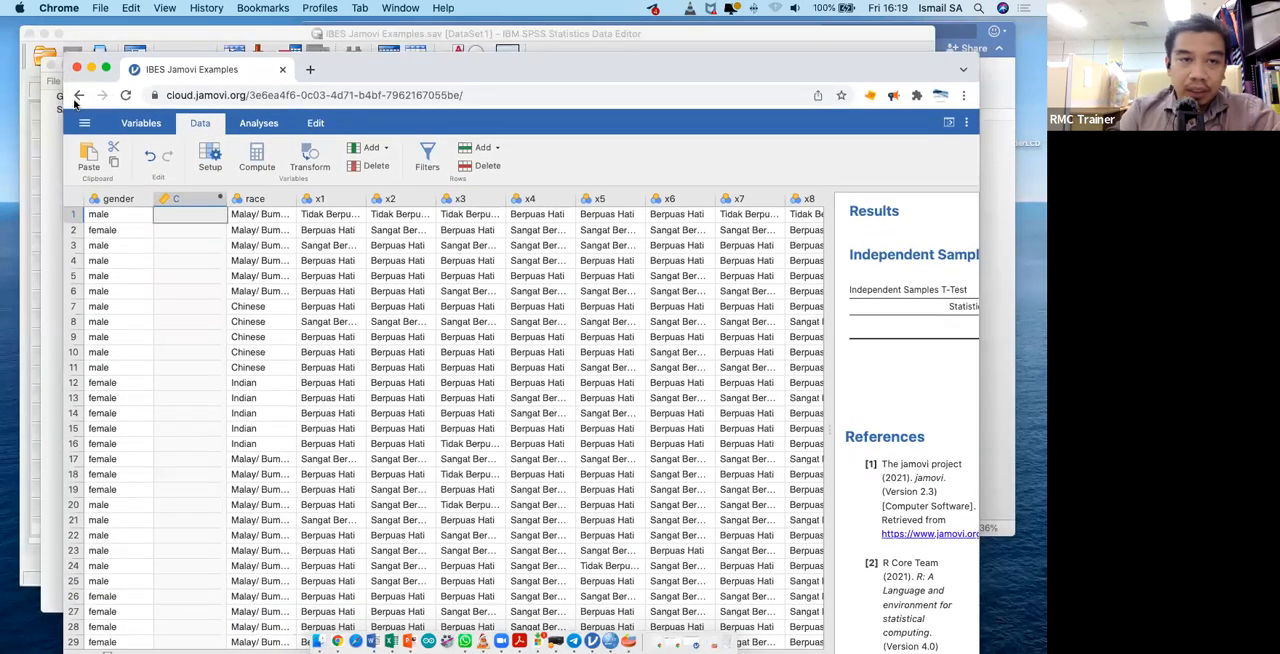
left_click(78, 97)
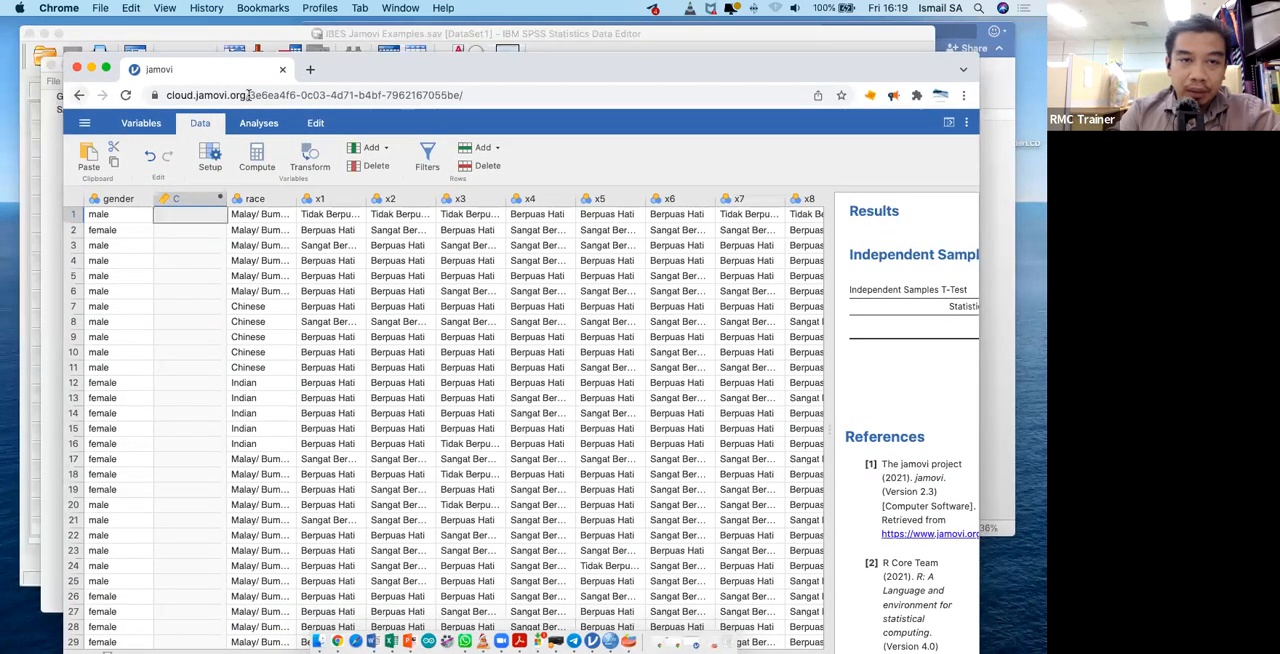
- Load cloud.jamovi.org in the current browser tab to start a new, empty jamovi session
left_click(282, 95)
type("cloud")
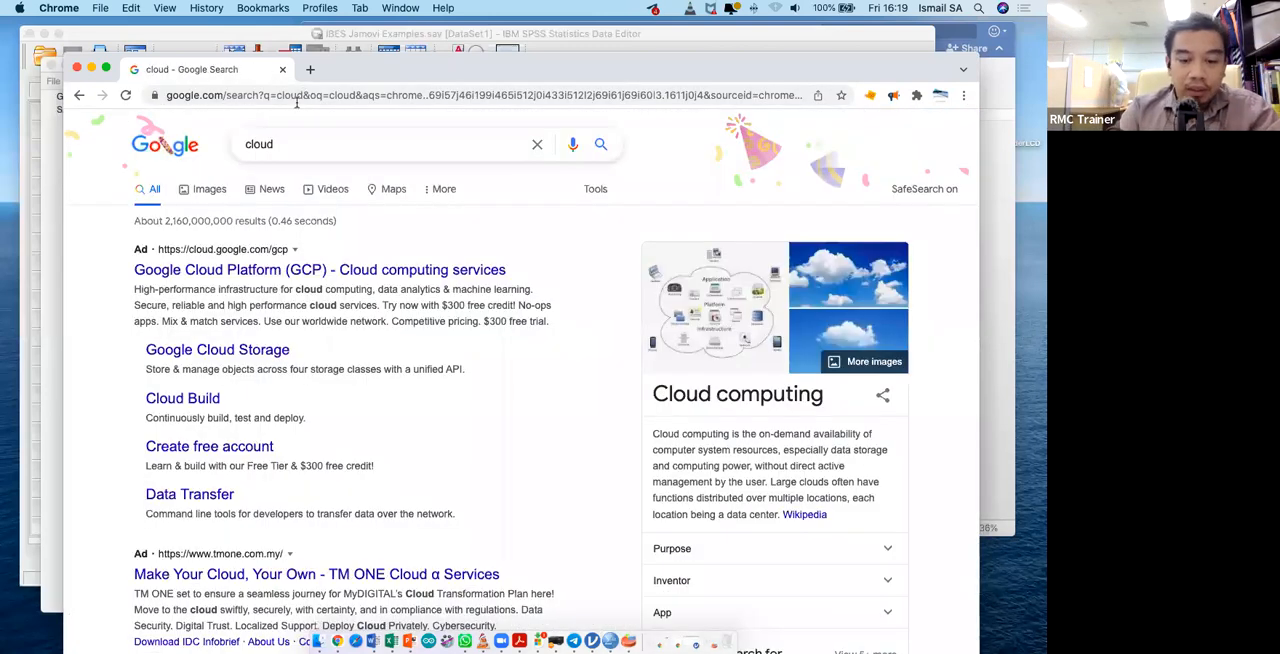
left_click(296, 95)
type("cloud")
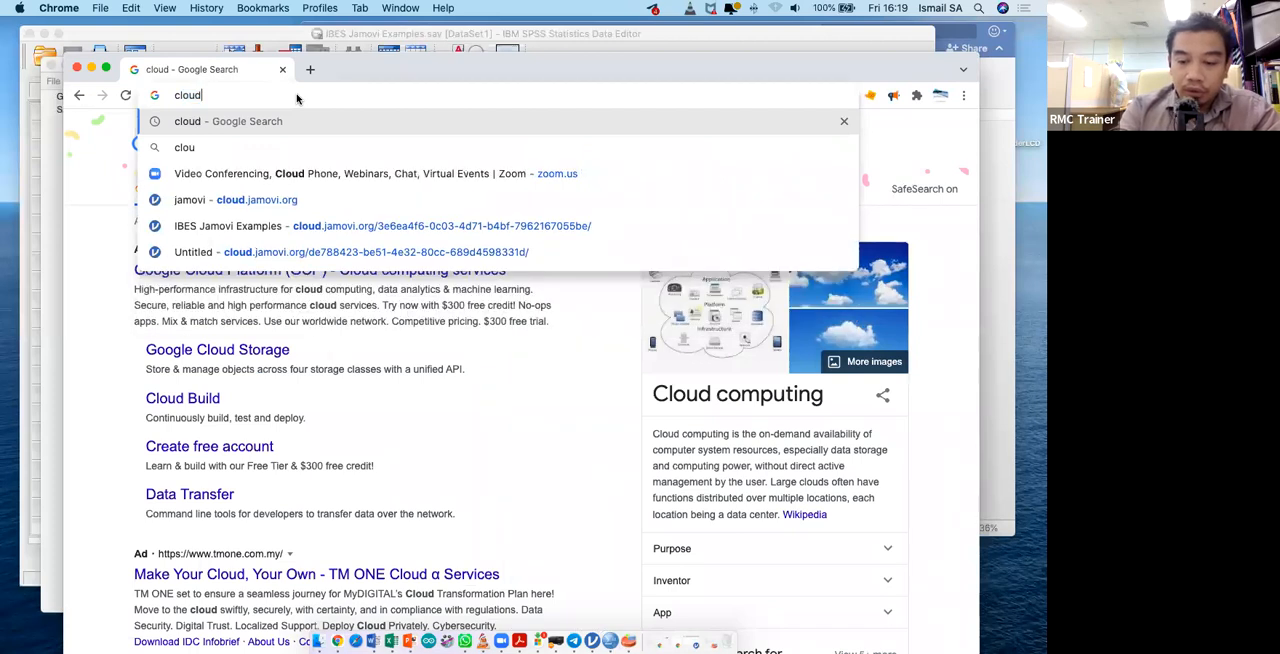
type(".jamovi.")
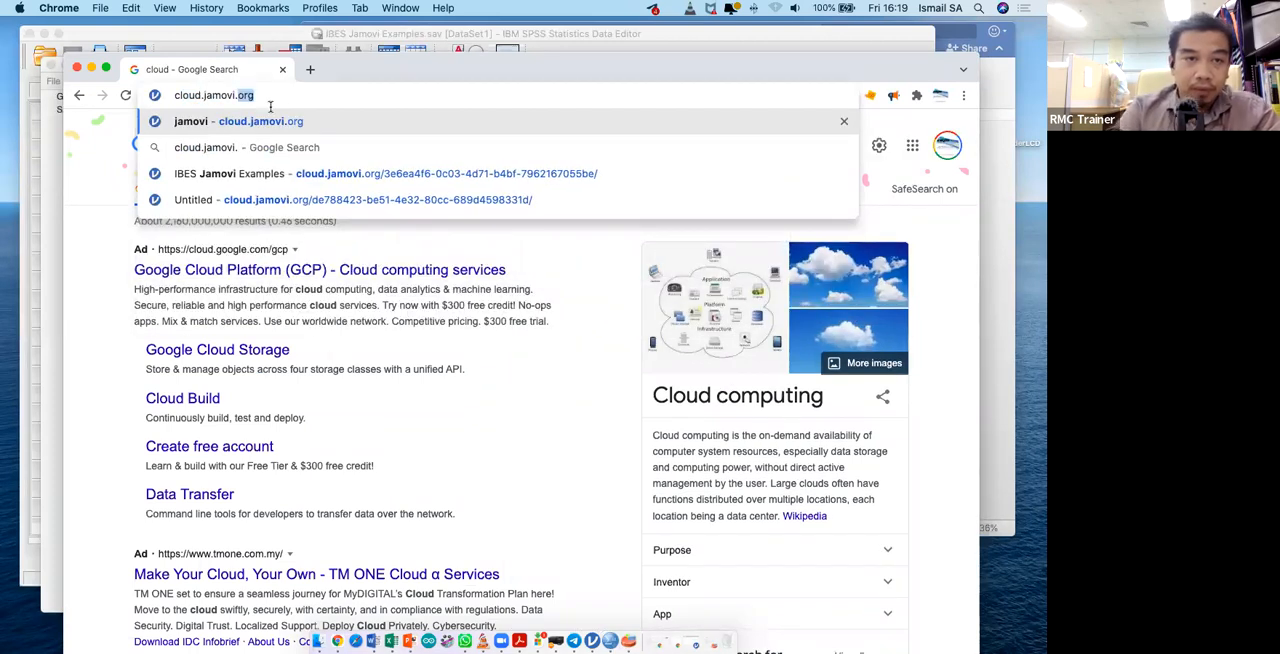
key("Return")
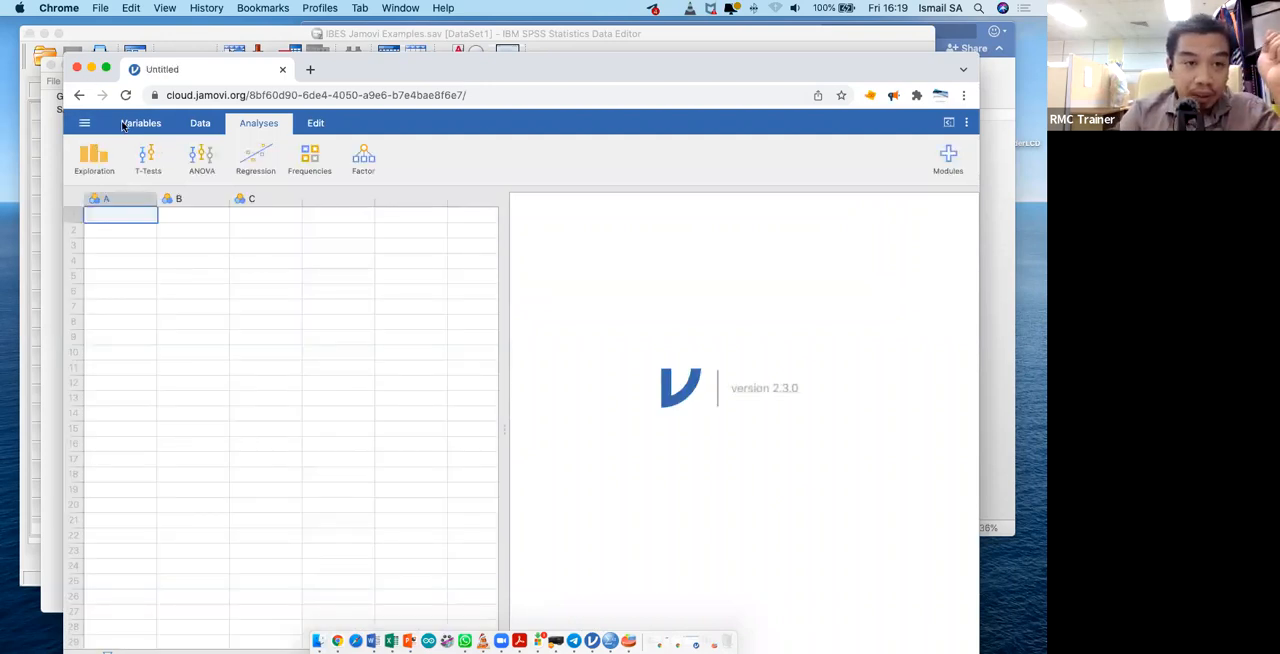
- Open data jamovi.sav from this device's Desktop in jamovi, sorting the files by date modified to find it
left_click(86, 124)
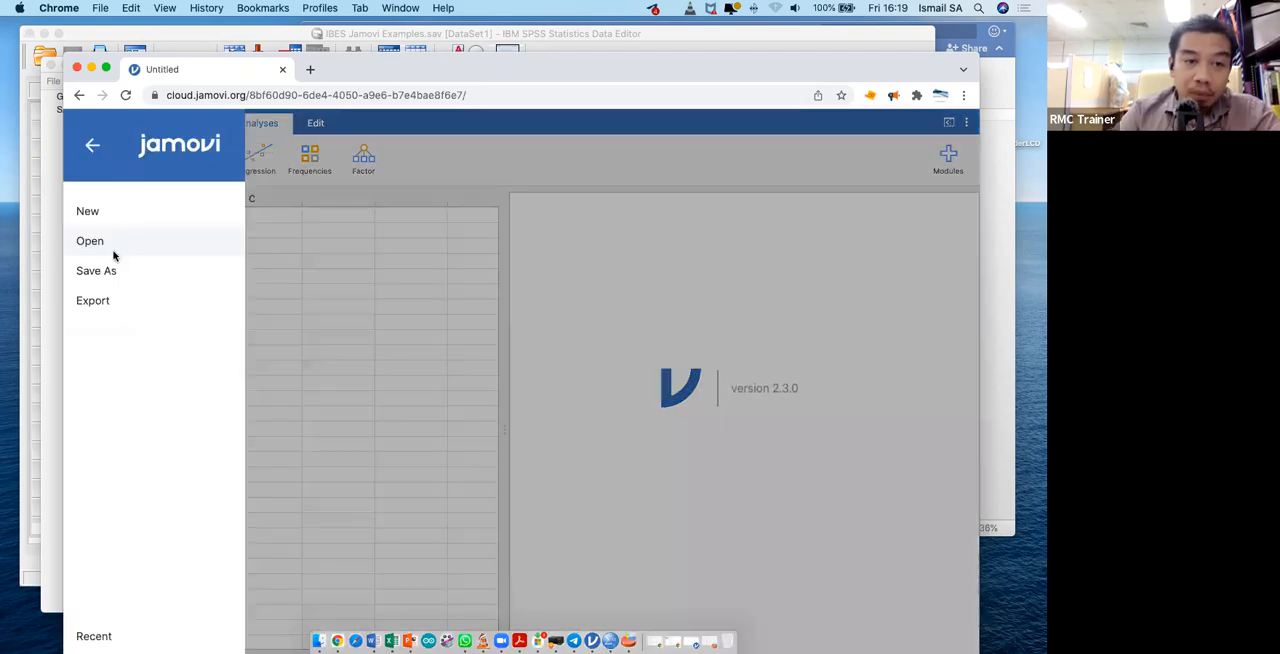
left_click(112, 250)
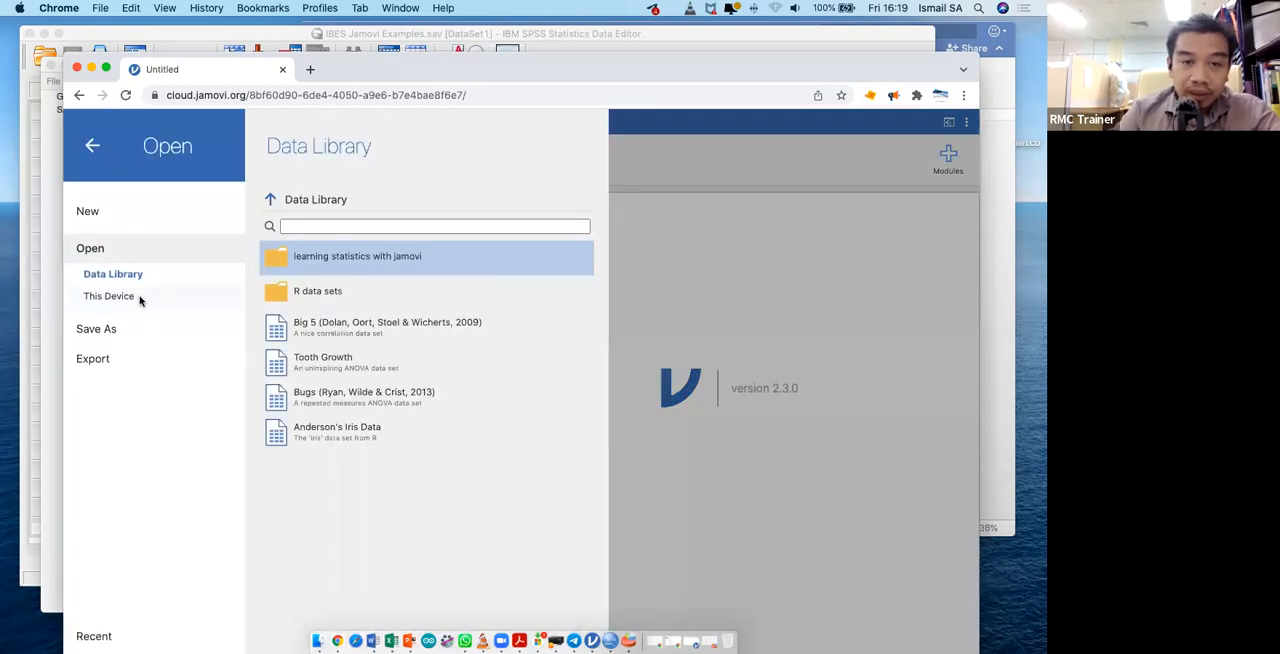
left_click(140, 298)
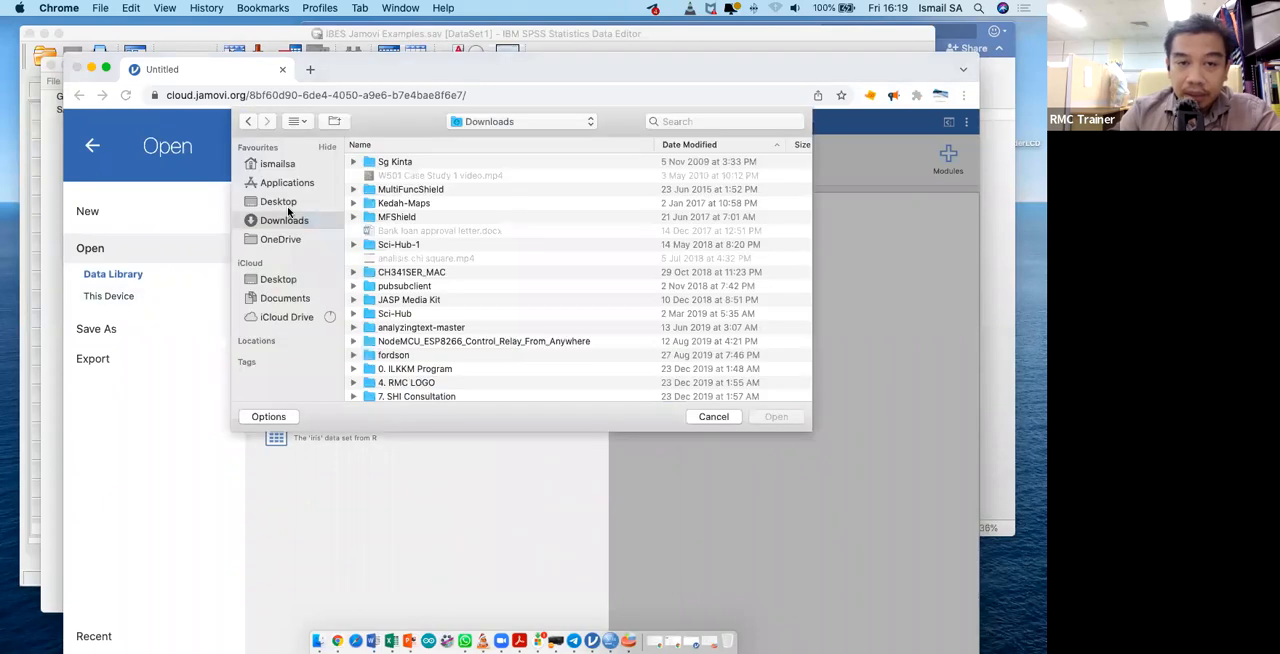
left_click(777, 143)
left_click(689, 163)
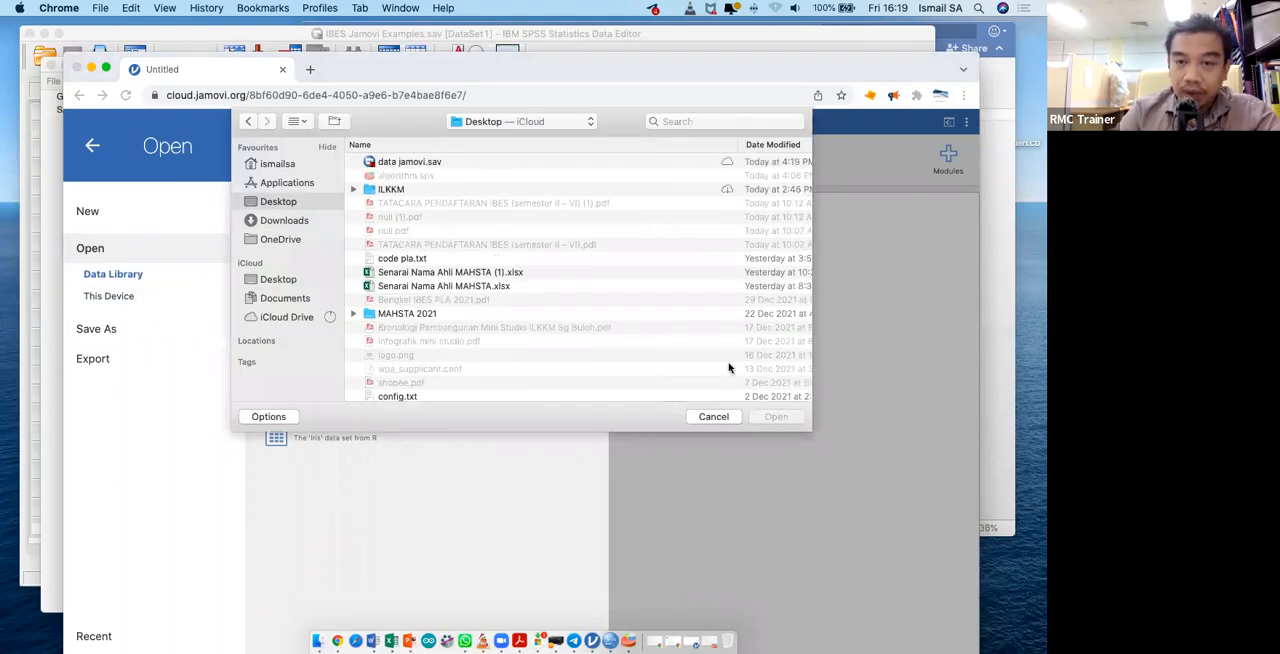
left_click(777, 417)
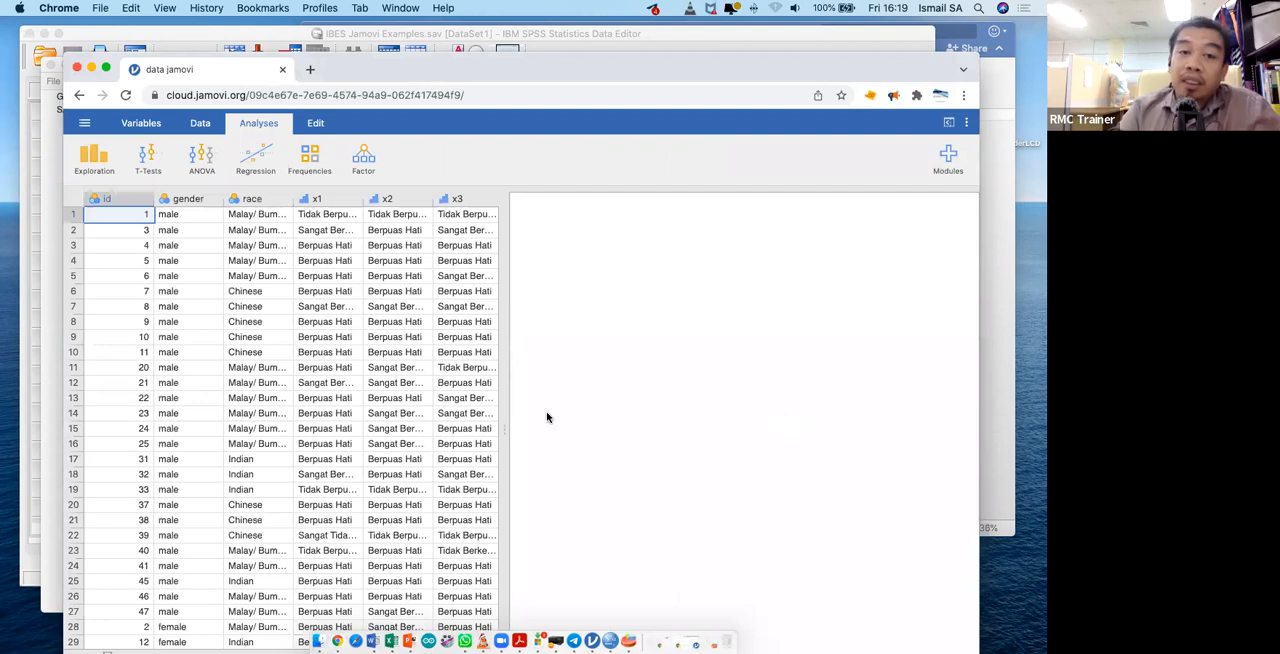
- Start an Independent Samples T-Test and assign total_y as the dependent variable
left_click_drag(506, 401, 720, 411)
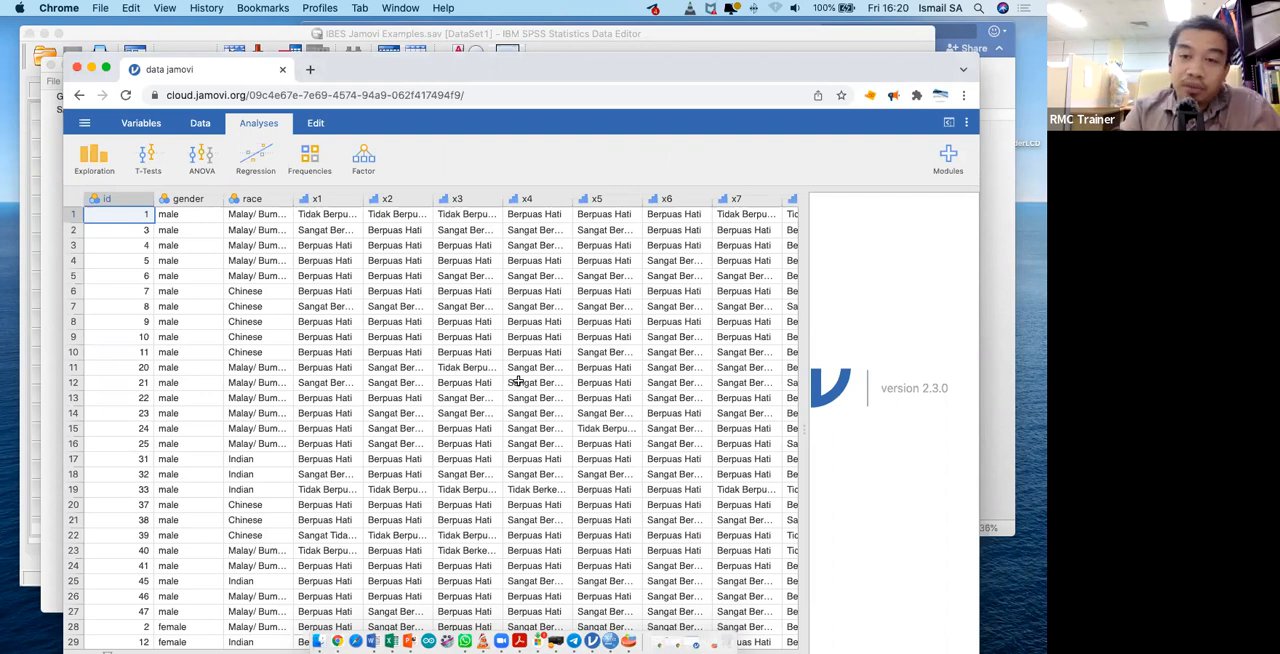
scroll(519, 381, "right", 8)
scroll(519, 381, "right", 8)
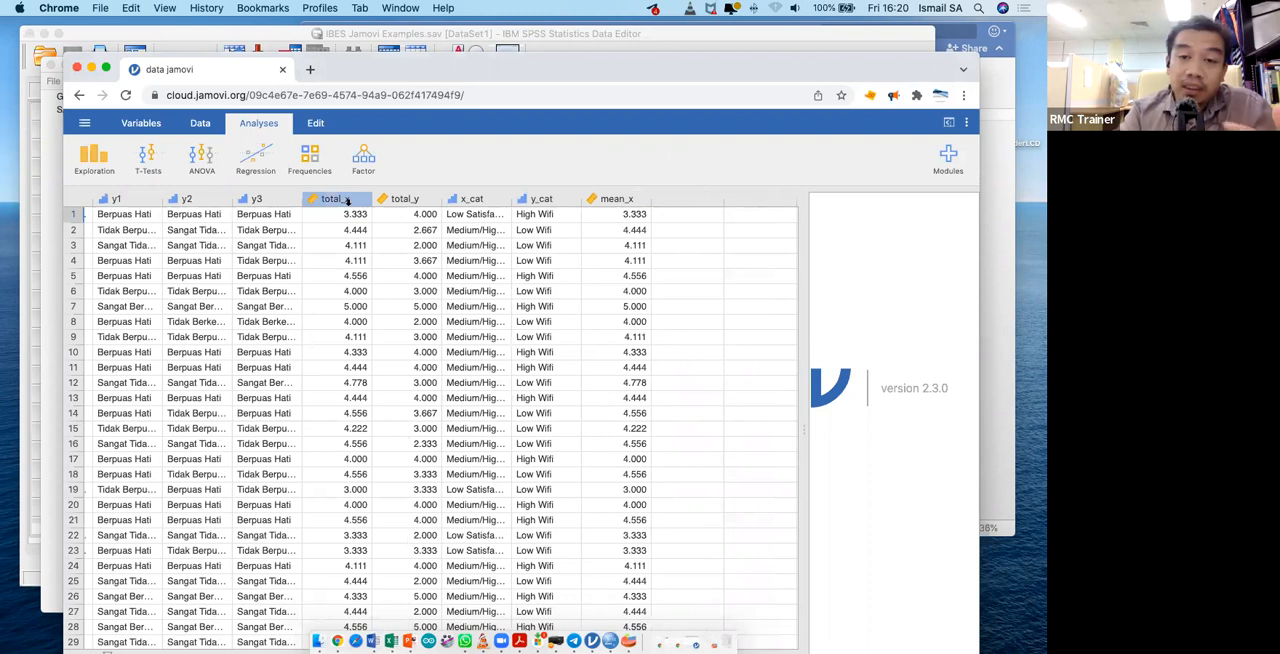
left_click(168, 161)
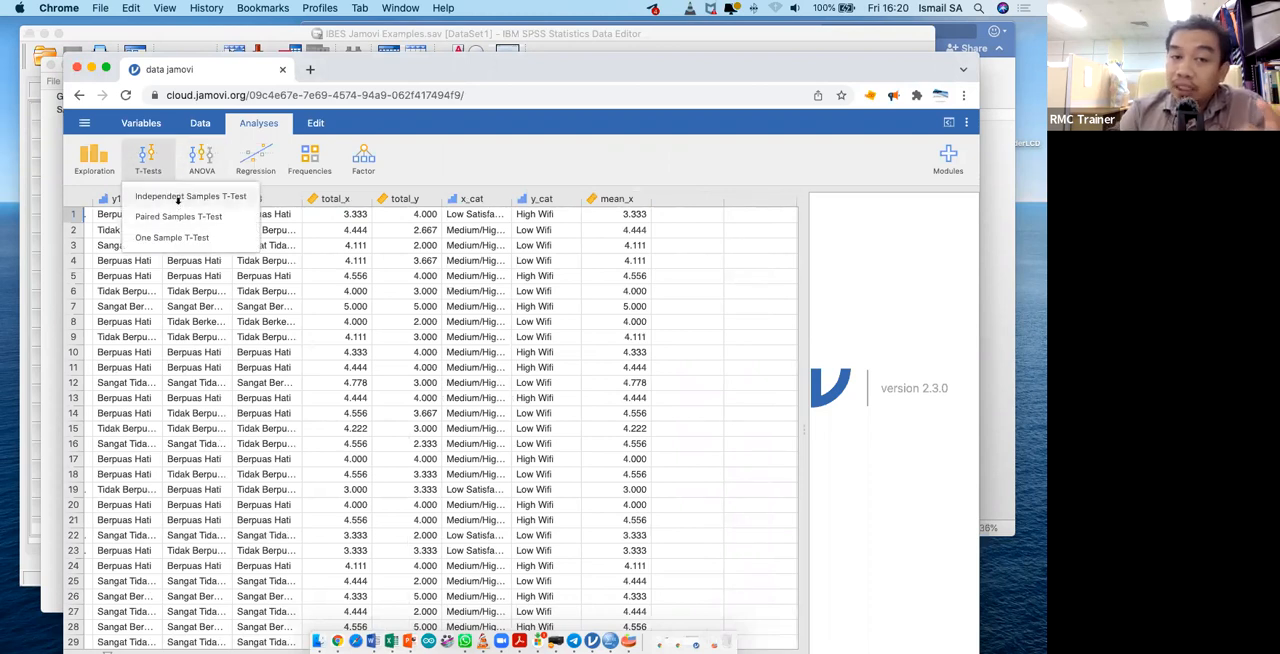
left_click(178, 200)
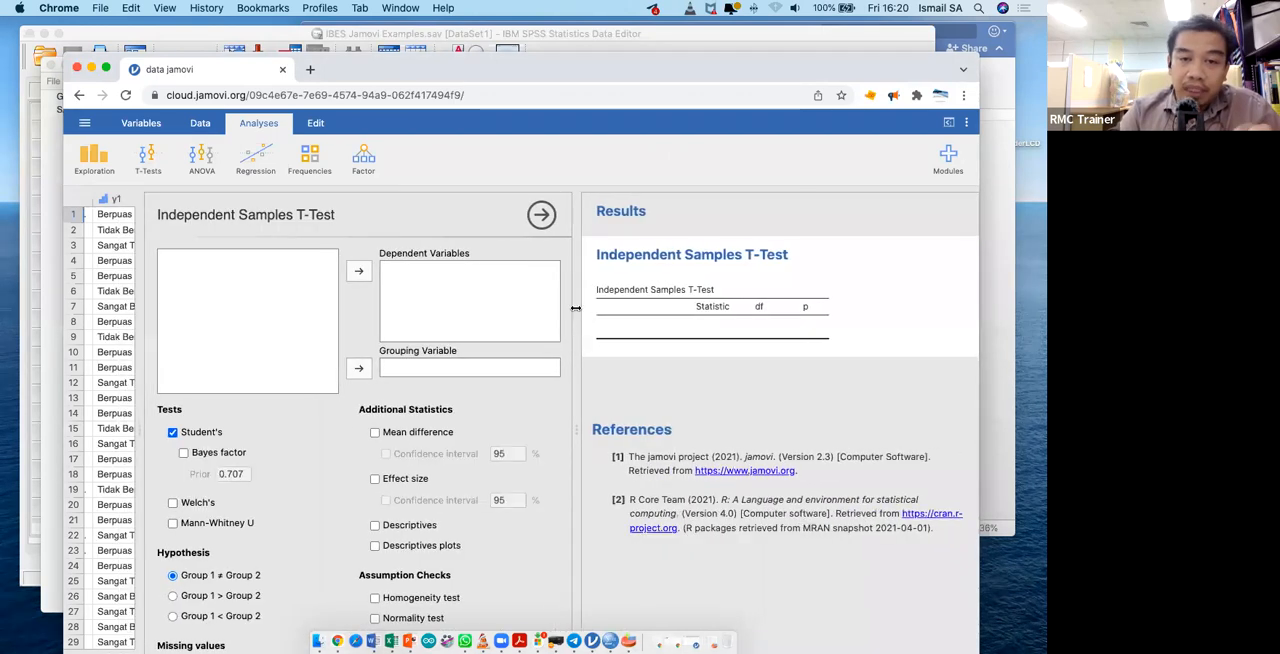
scroll(263, 357, "down", 5)
left_click(229, 339)
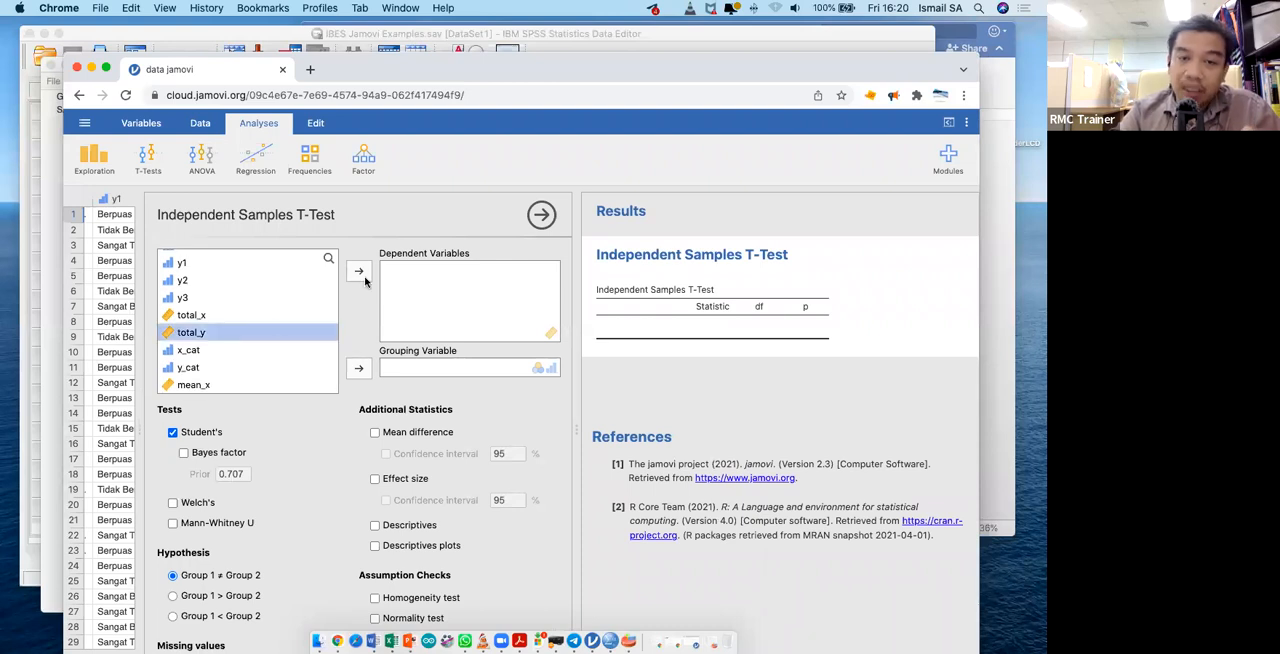
left_click(359, 274)
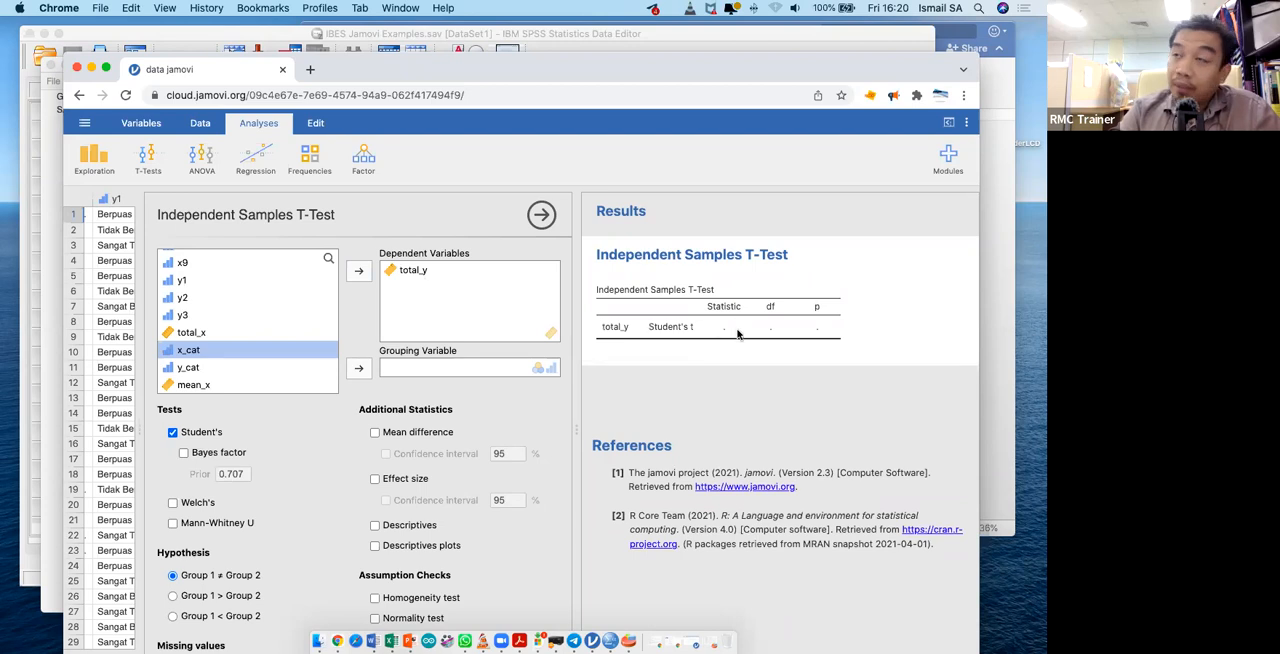
- Assign gender as the grouping variable of the Independent Samples T-Test
scroll(212, 306, "up", 5)
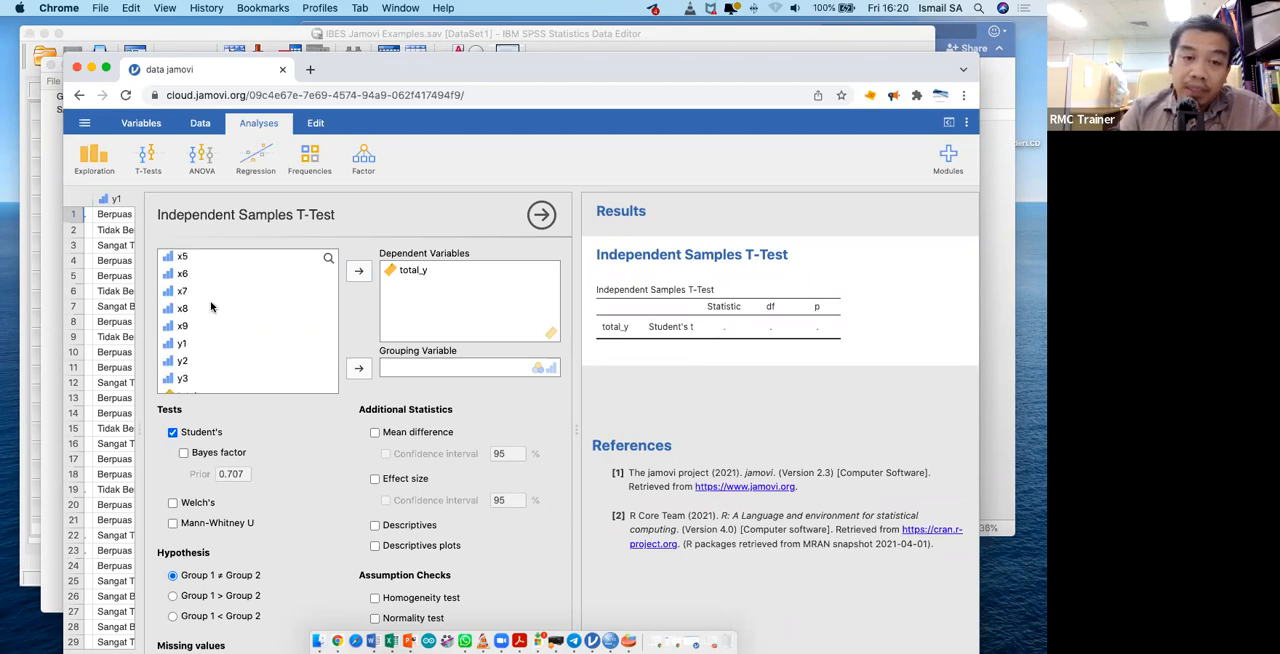
left_click(207, 294)
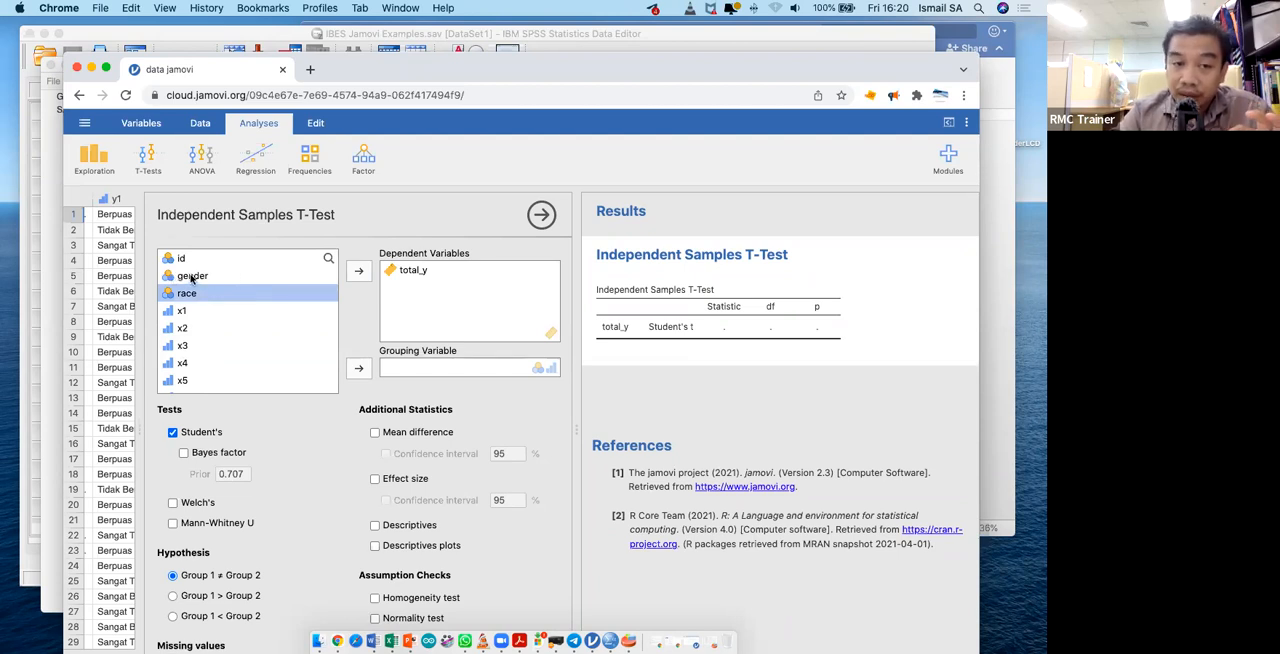
left_click(182, 314)
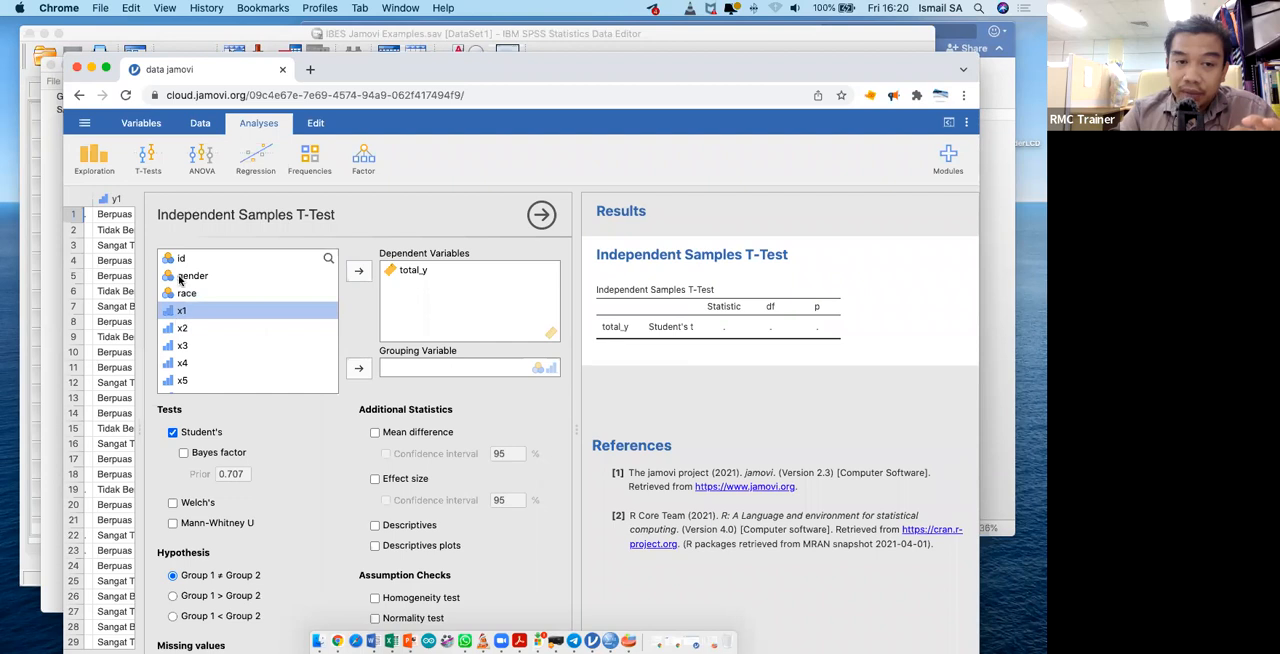
left_click(181, 279)
left_click(358, 370)
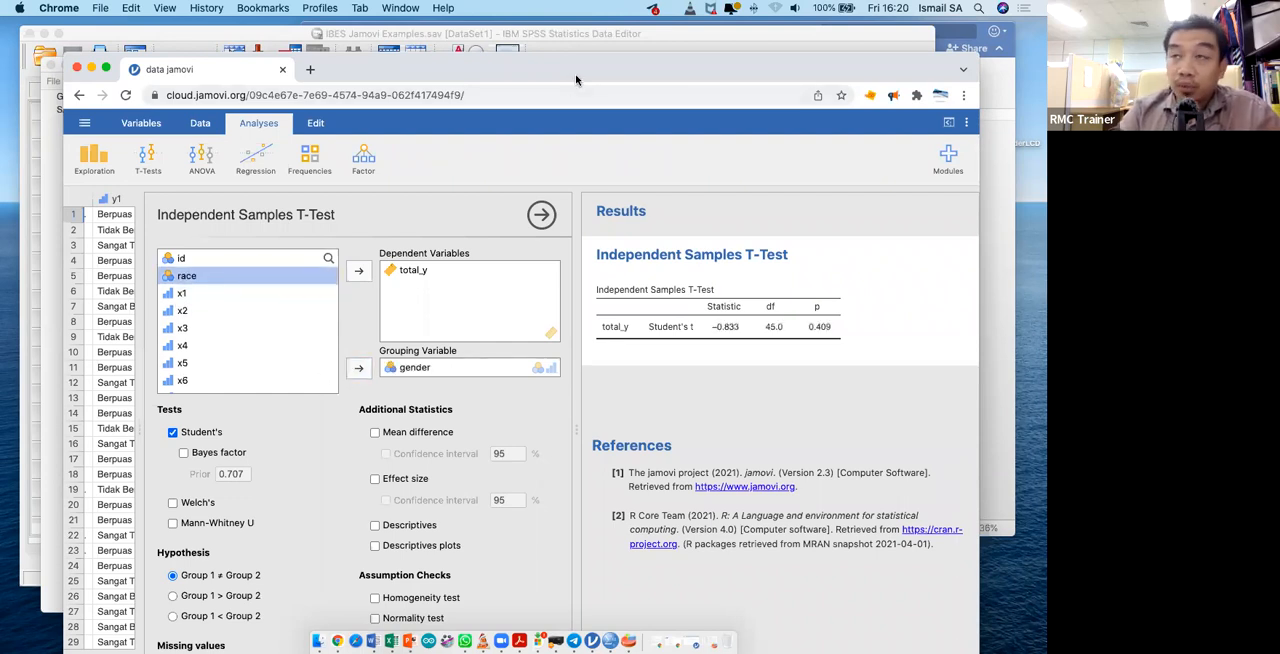
- Include Descriptives in the additional statistics of the t-test
left_click_drag(554, 52, 537, 40)
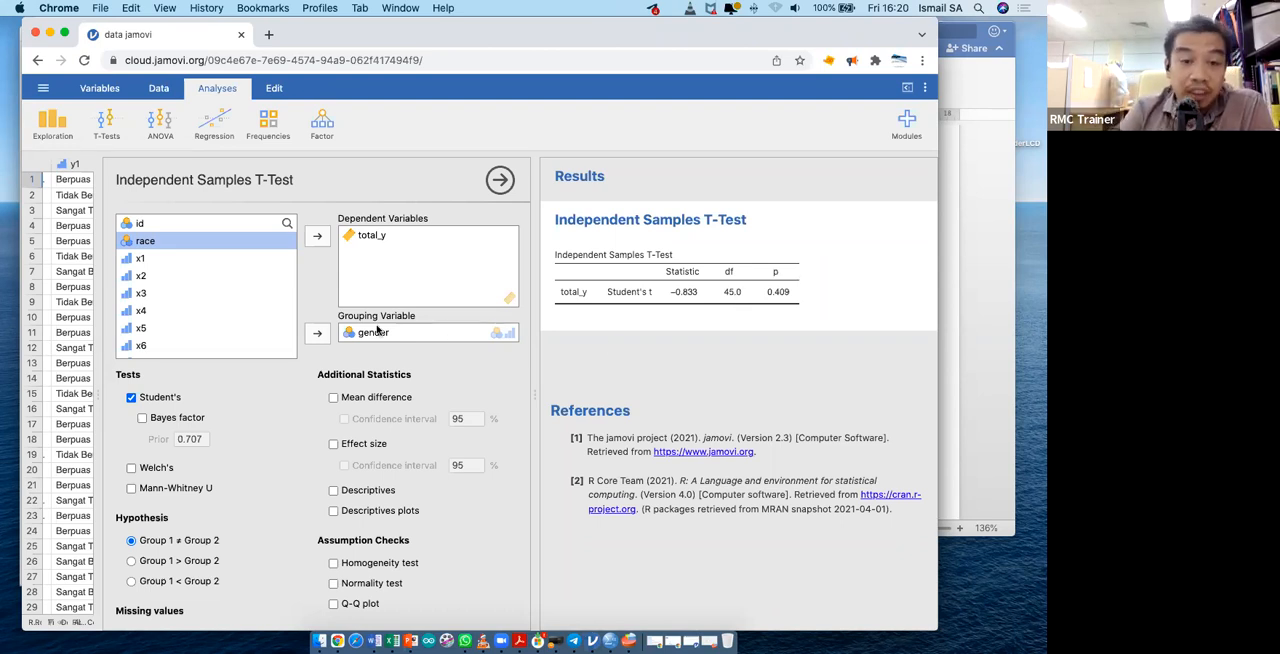
scroll(210, 400, "down", 2)
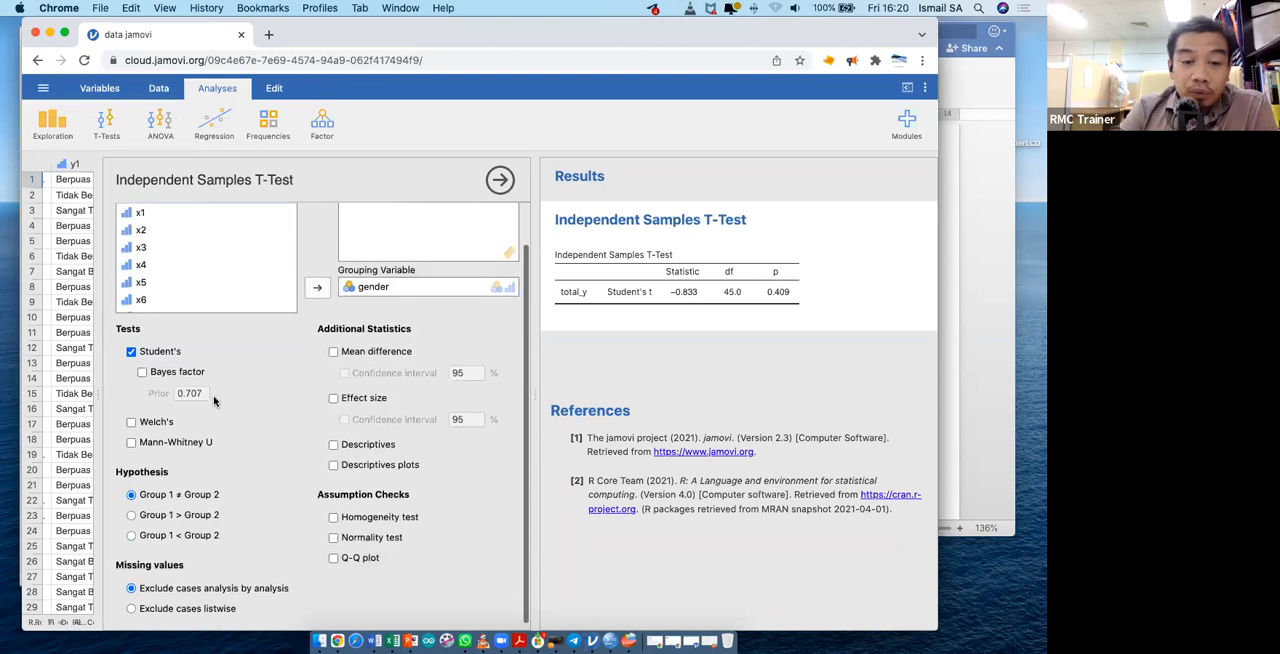
scroll(213, 400, "up", 2)
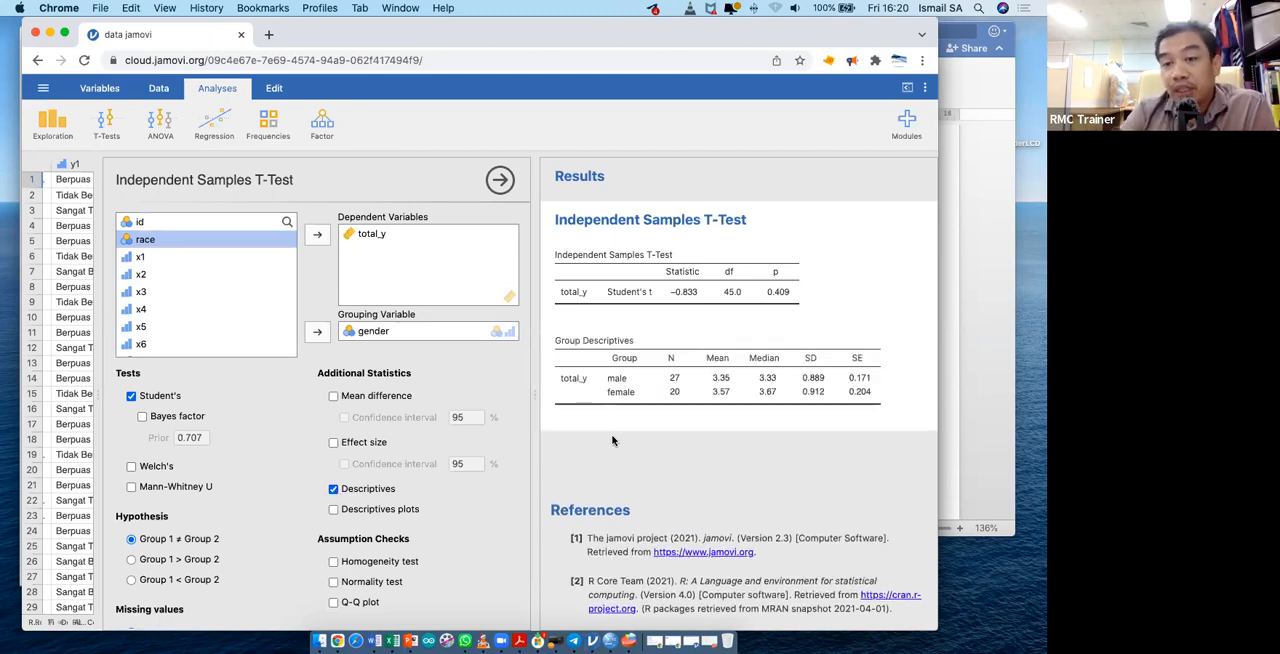
- Copy the Group Descriptives table to the clipboard and bring up an overview of all open windows
right_click(678, 372)
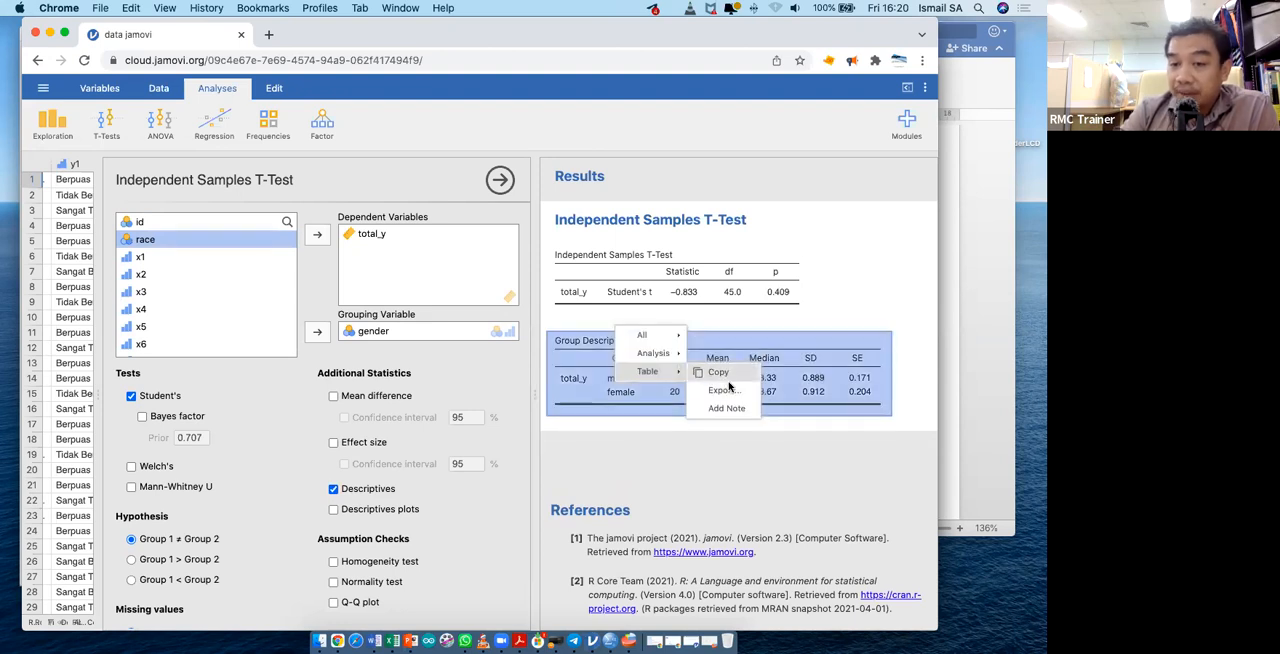
left_click(719, 372)
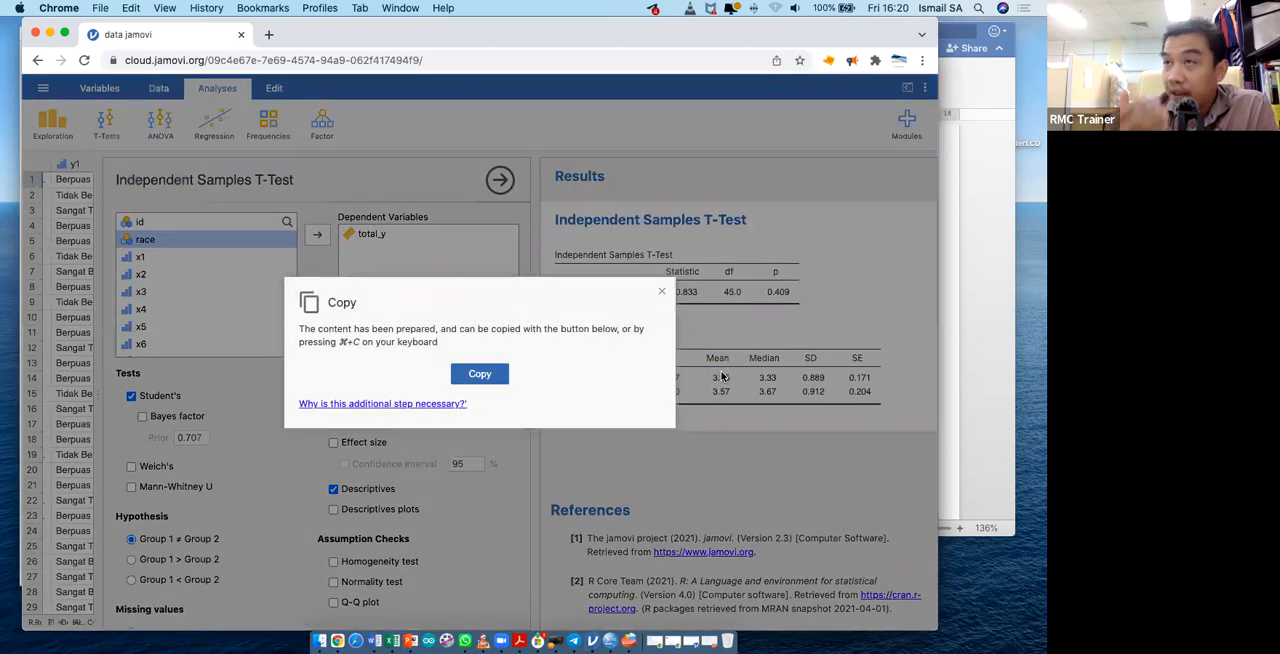
left_click(489, 376)
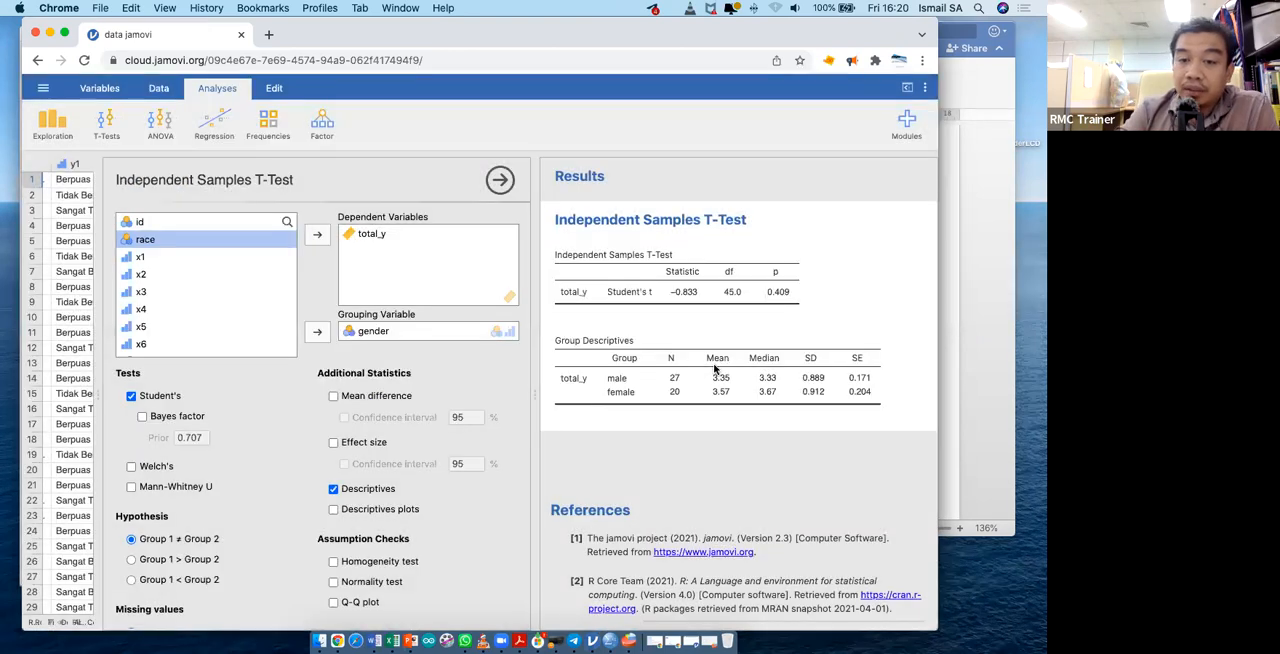
key("ctrl+Up")
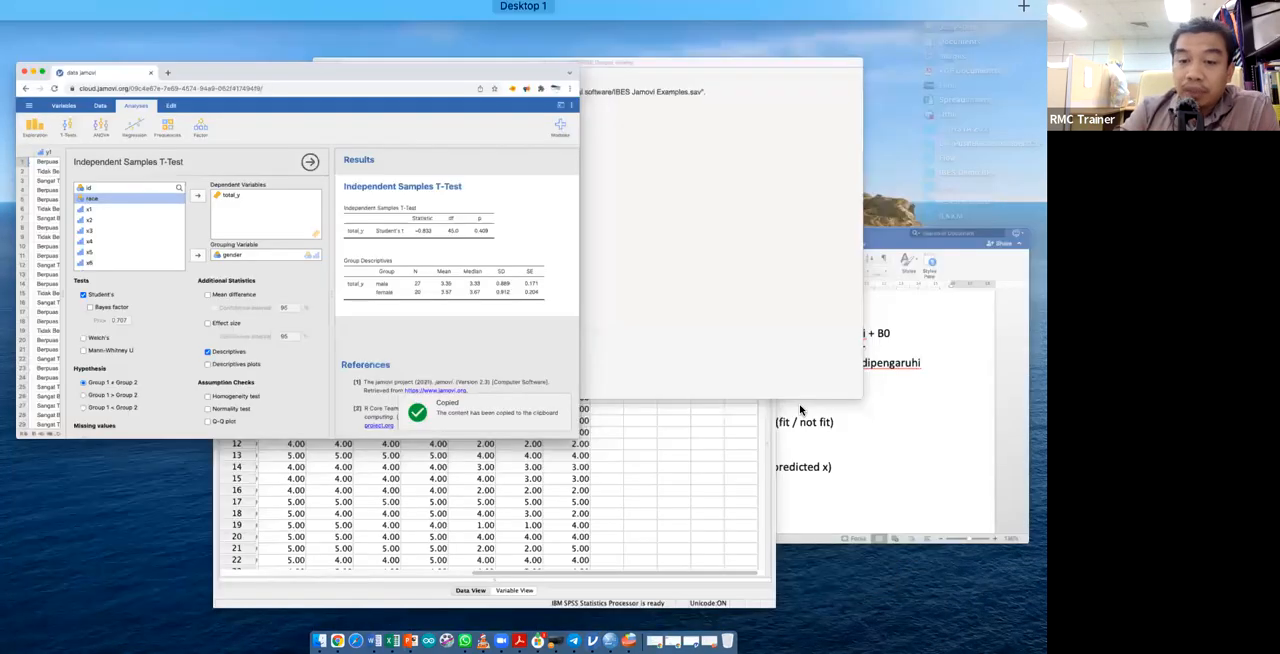
- Switch to the Word document "Hypothesis and JAMOVI" and paste the copied table below the "hypothesis slope (predicted x)" line
left_click(728, 420)
key("super+v")
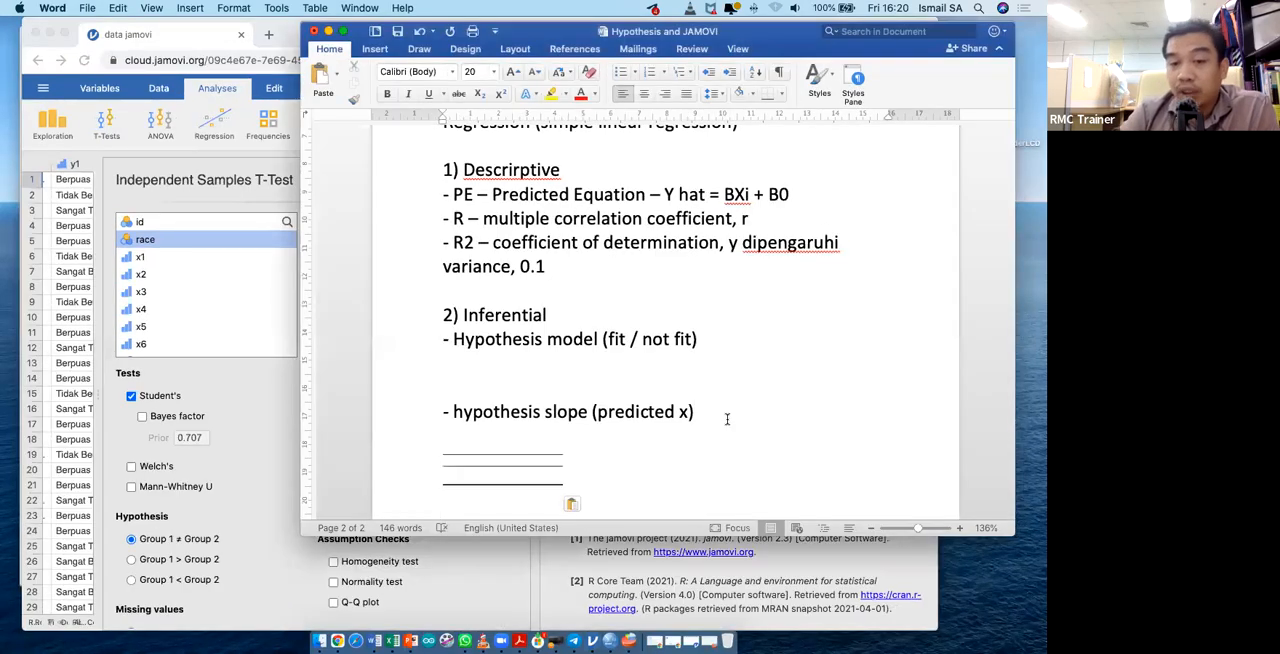
scroll(560, 470, "down", 2)
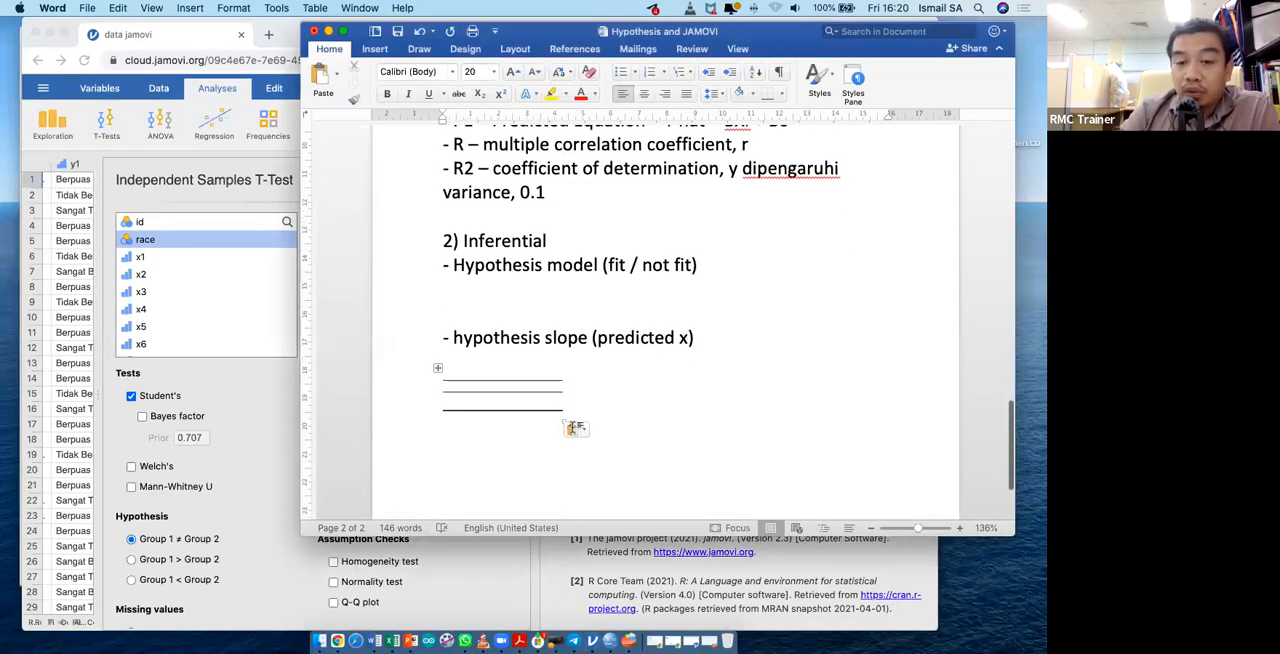
left_click(575, 428)
left_click(597, 455)
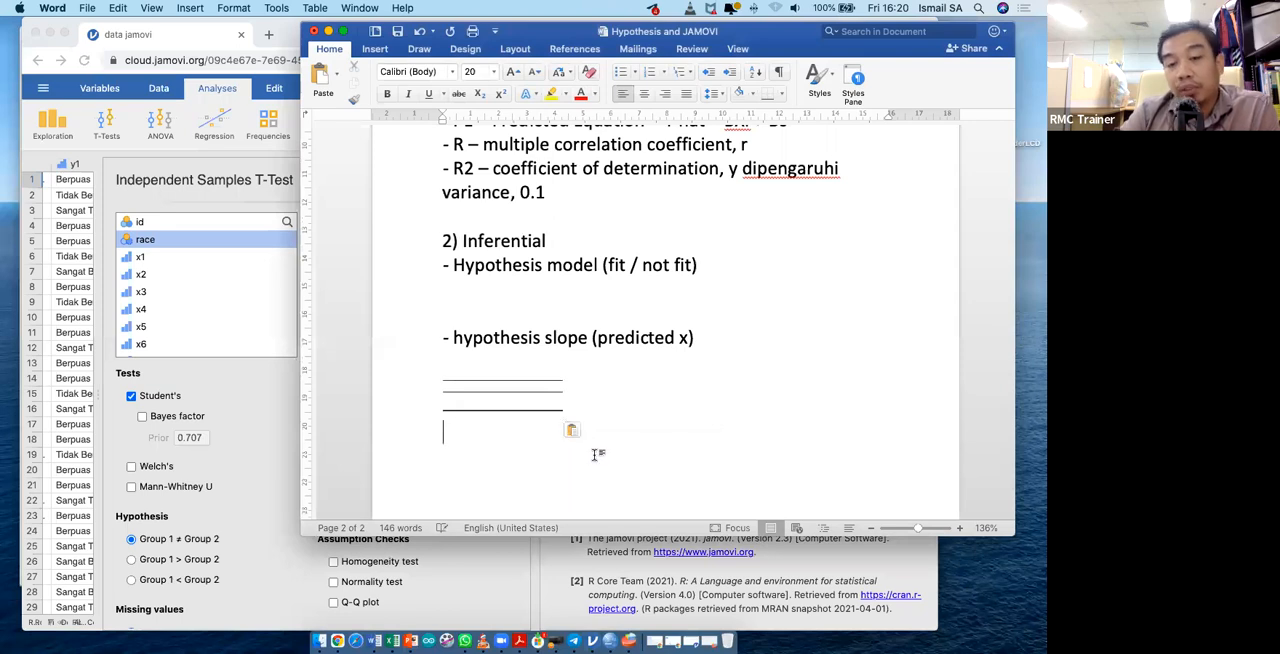
left_click(437, 367)
left_click(583, 413)
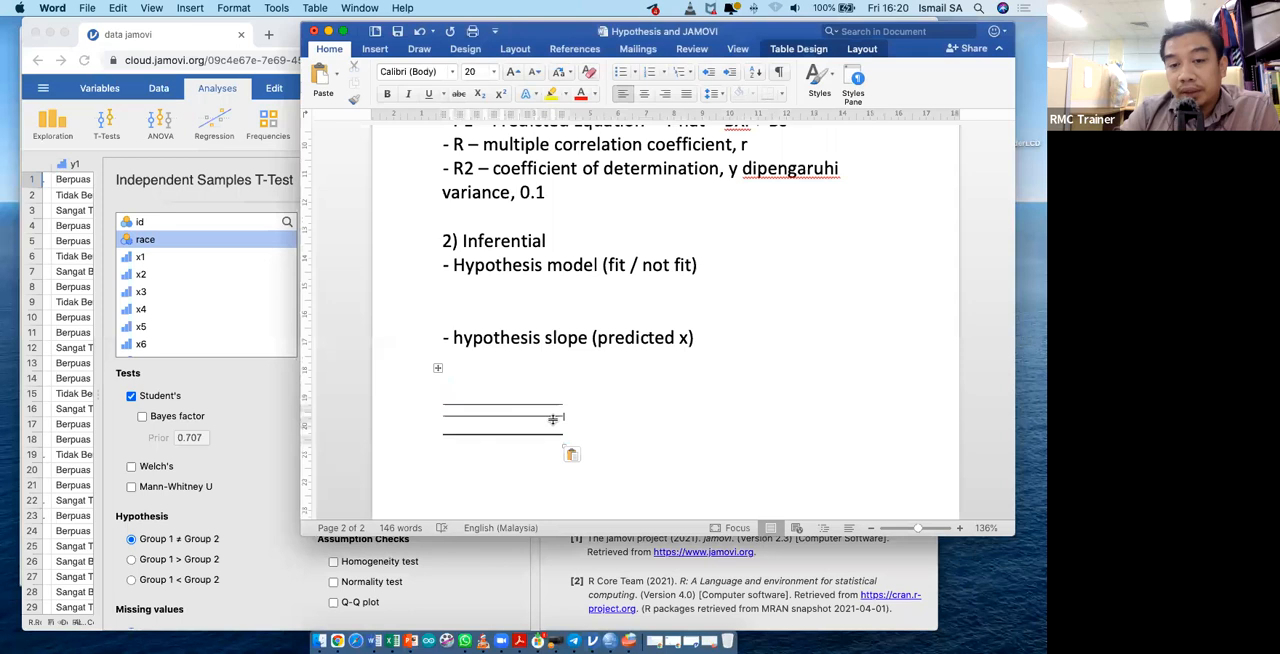
- Return to jamovi, export the Group Descriptives table as a PDF document named test, and view the exported file
left_click(556, 557)
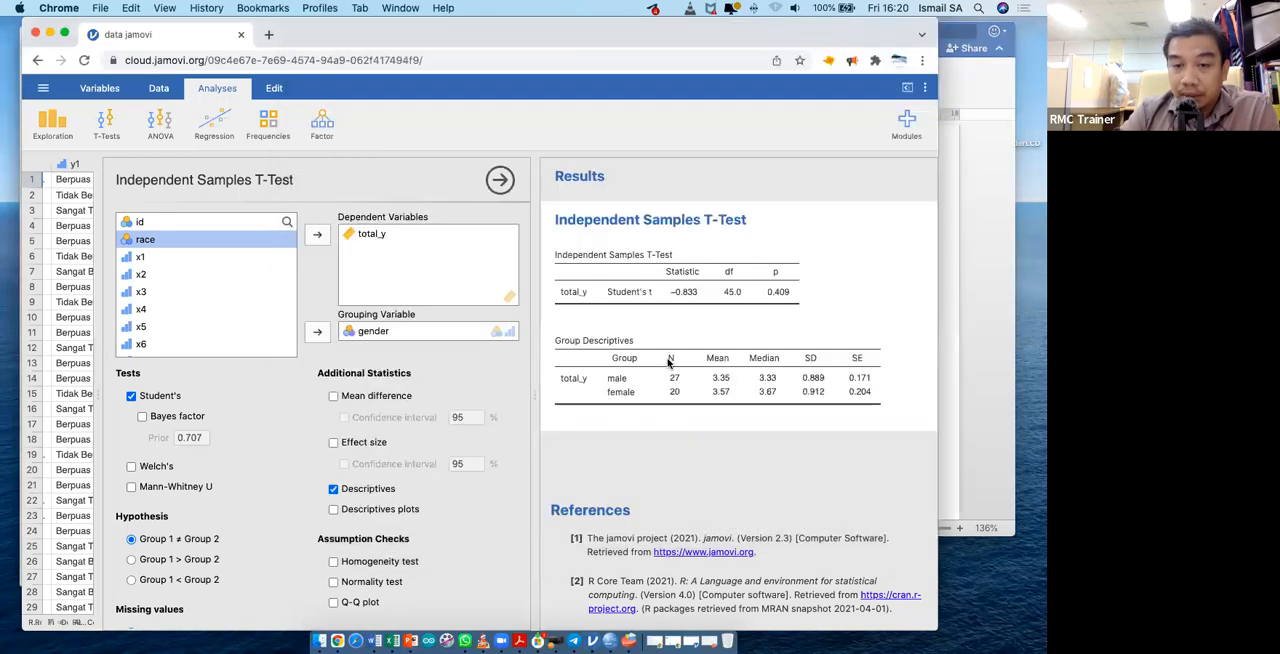
right_click(711, 369)
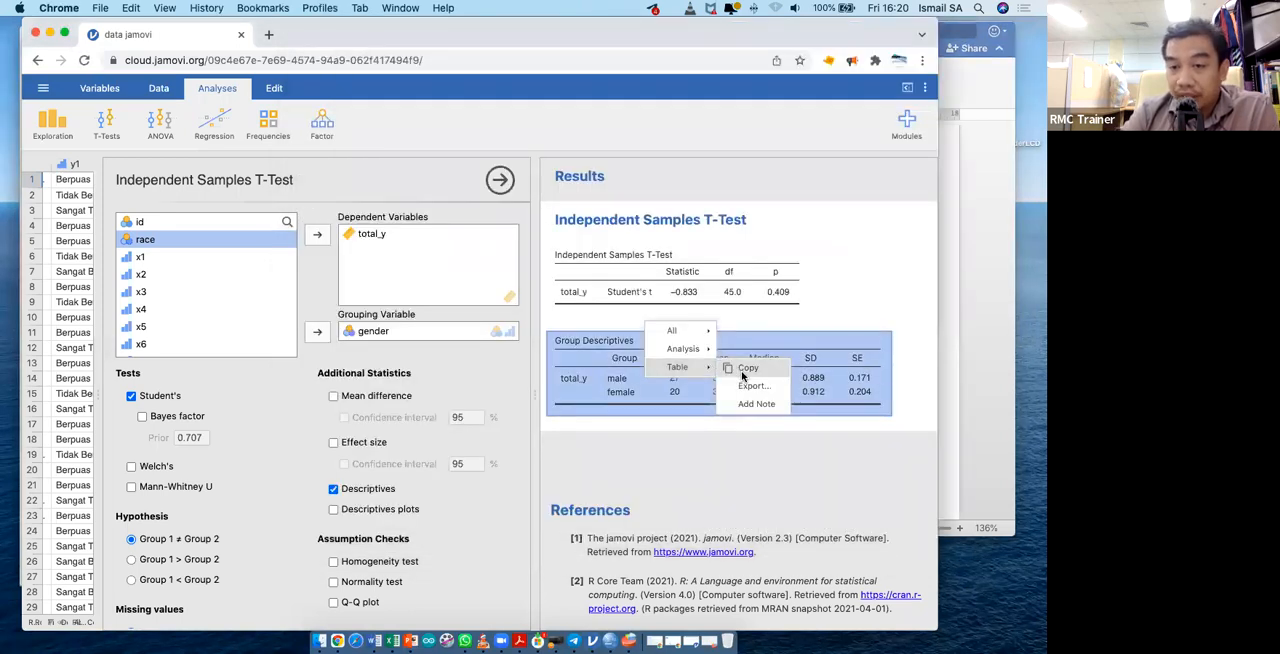
left_click(752, 386)
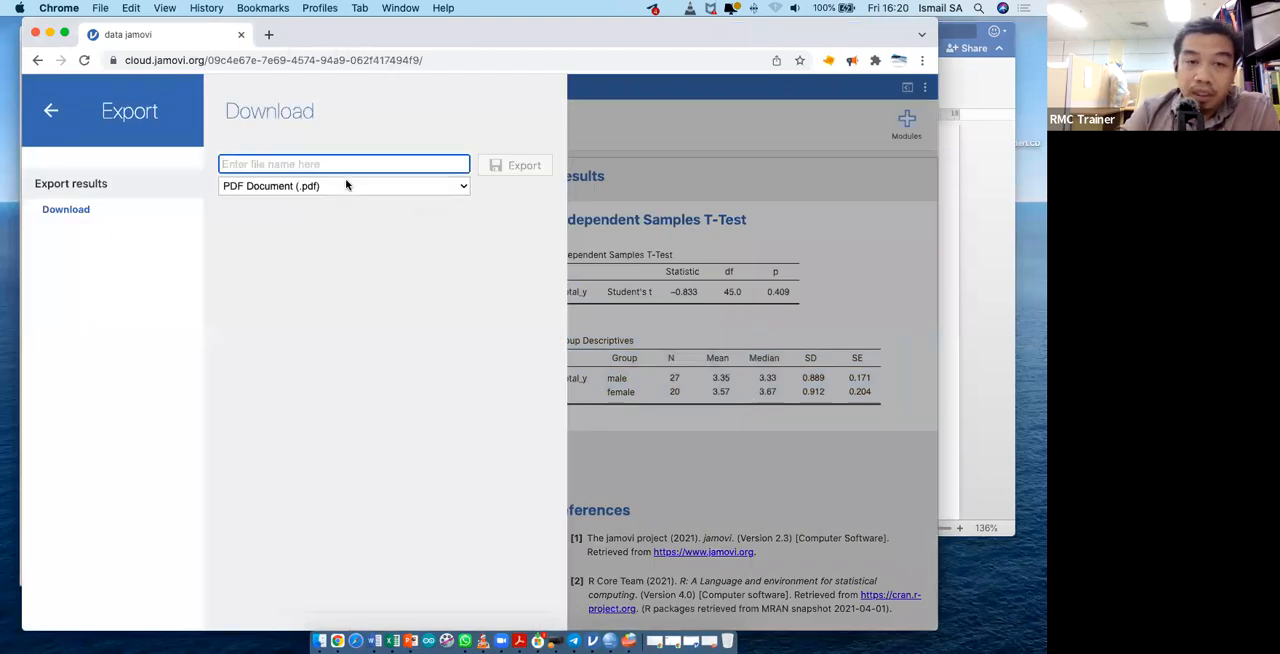
left_click(97, 212)
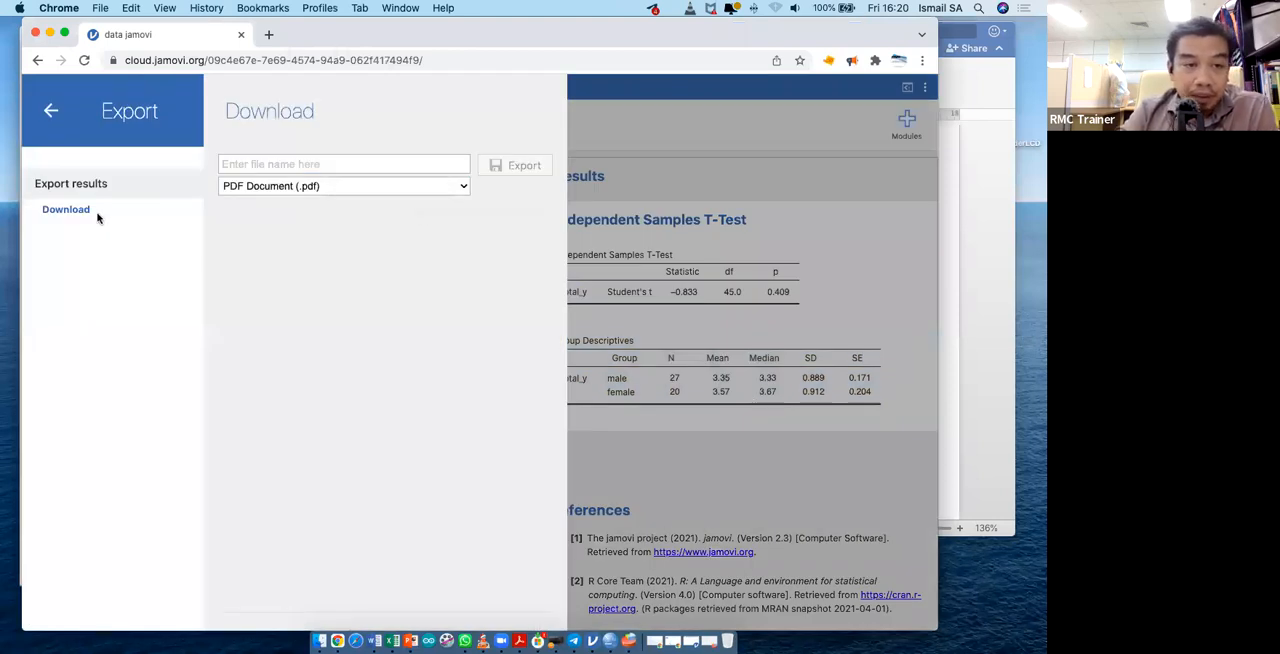
left_click(256, 166)
type("test")
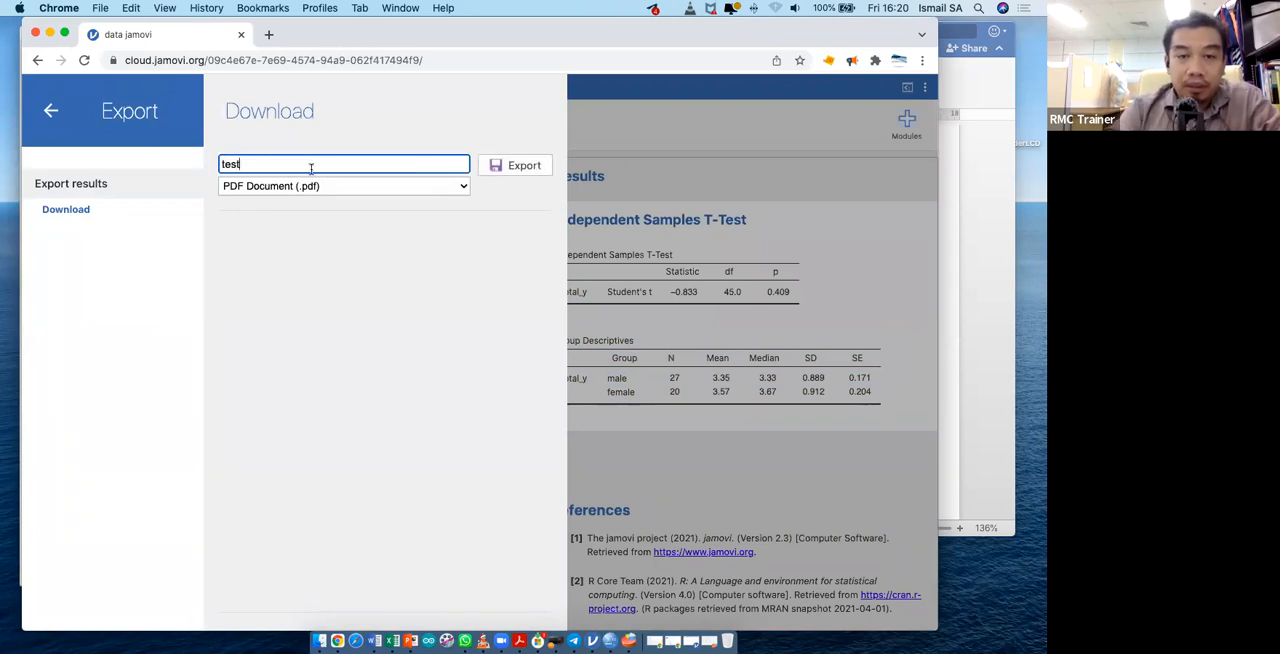
left_click(508, 170)
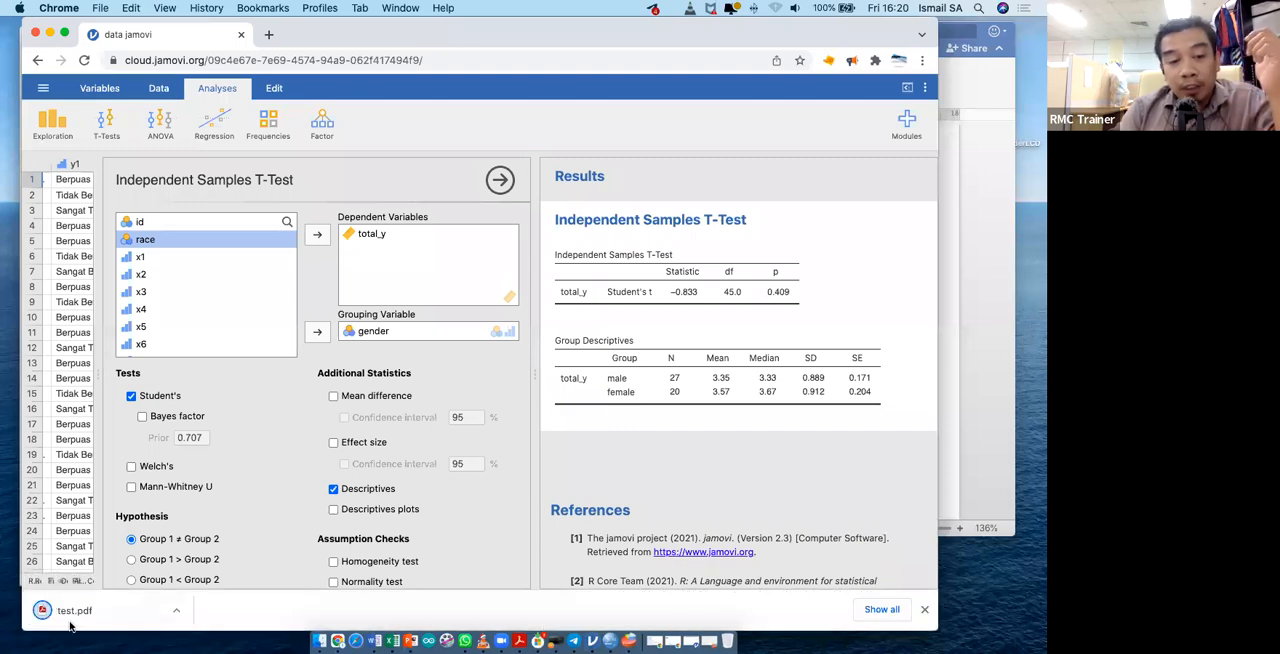
left_click(70, 622)
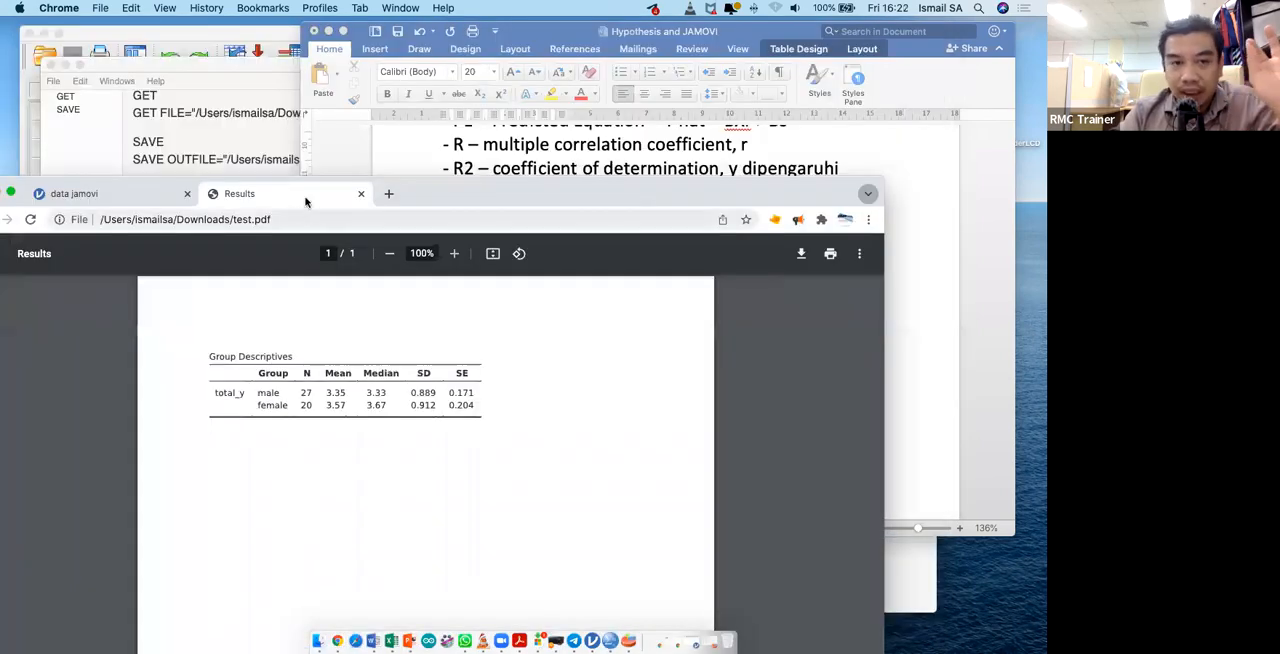
left_click(360, 194)
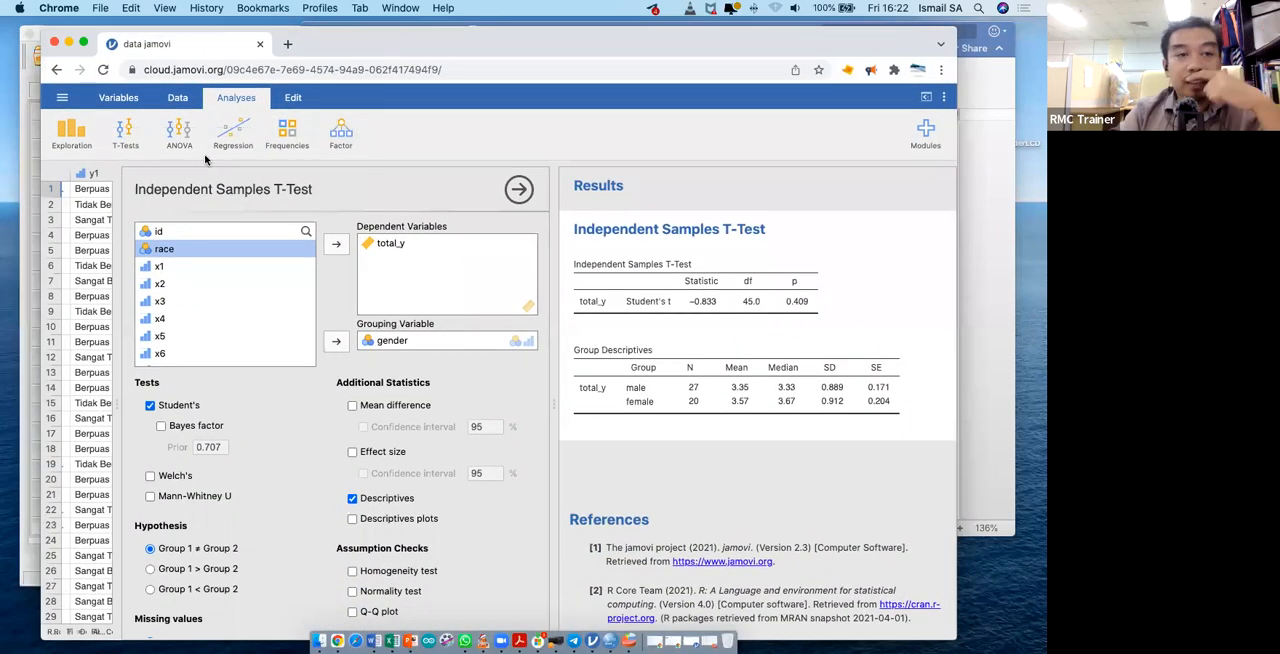
- Start a Linear Regression analysis and switch between its settings and those of the Independent Samples T-Test
left_click(181, 145)
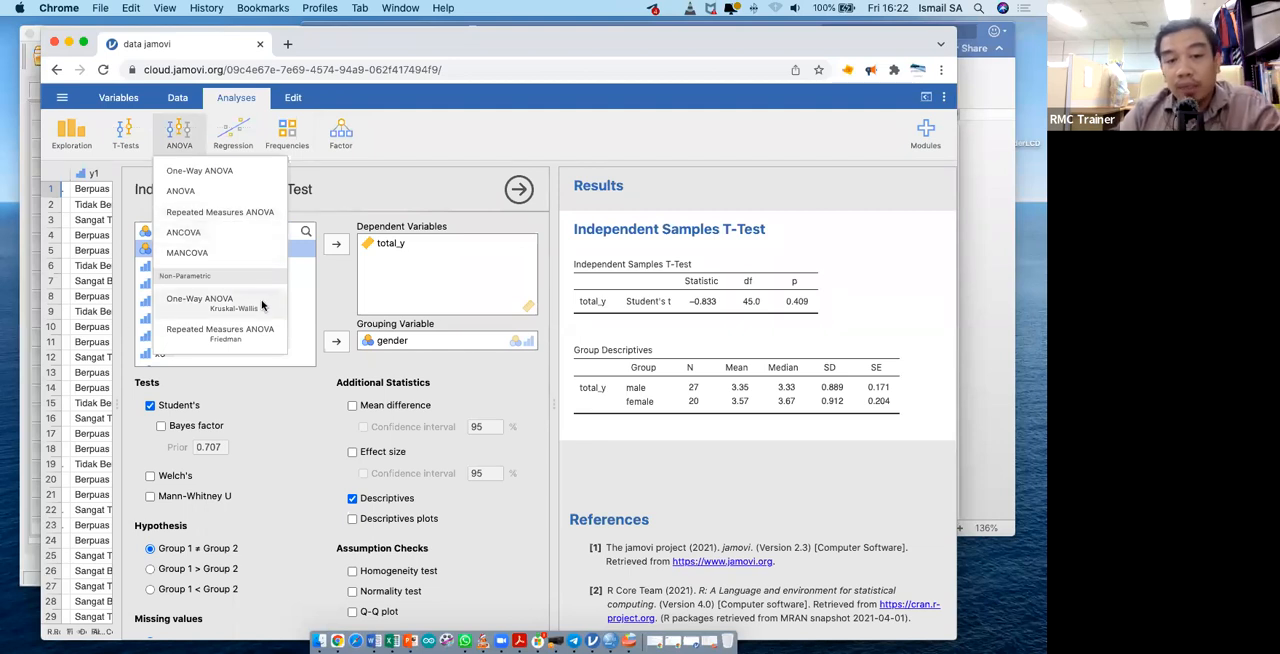
left_click(244, 132)
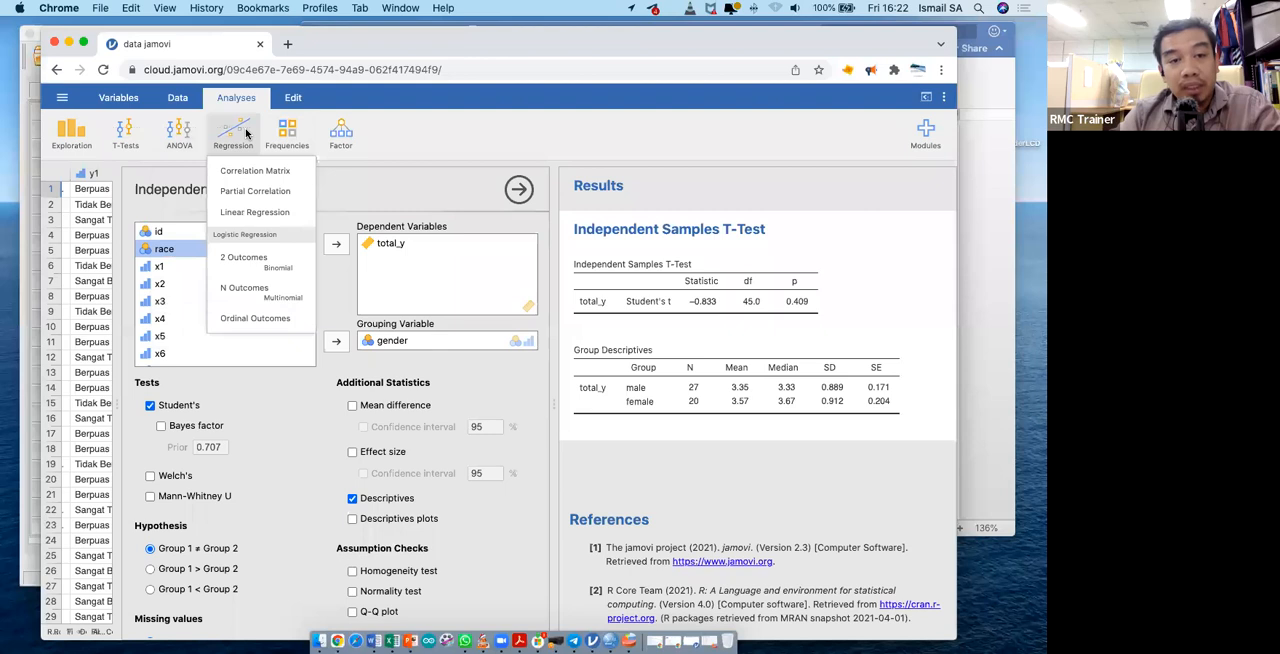
left_click(268, 212)
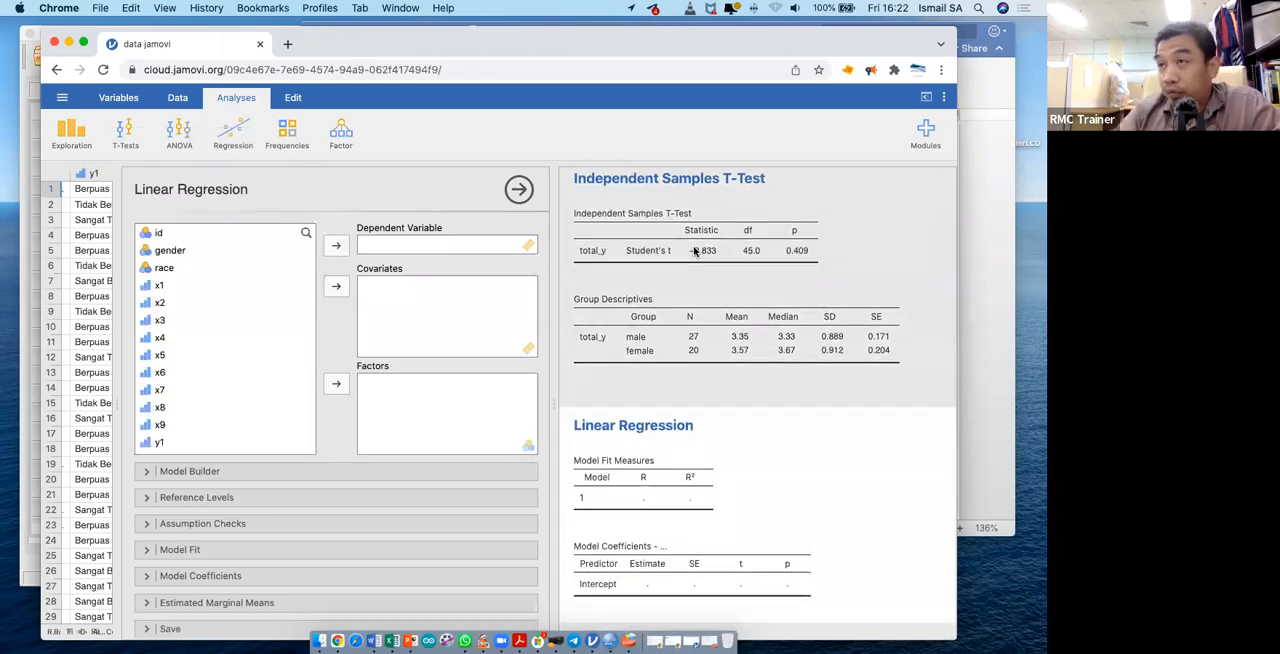
left_click(840, 243)
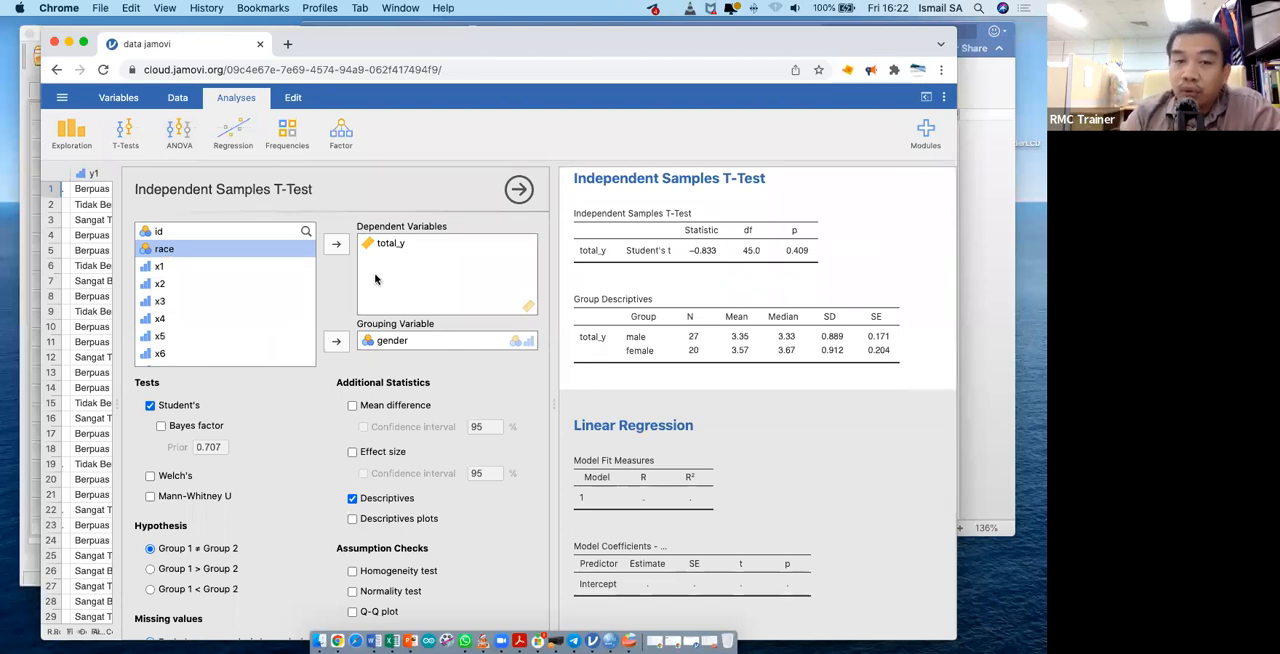
left_click(742, 425)
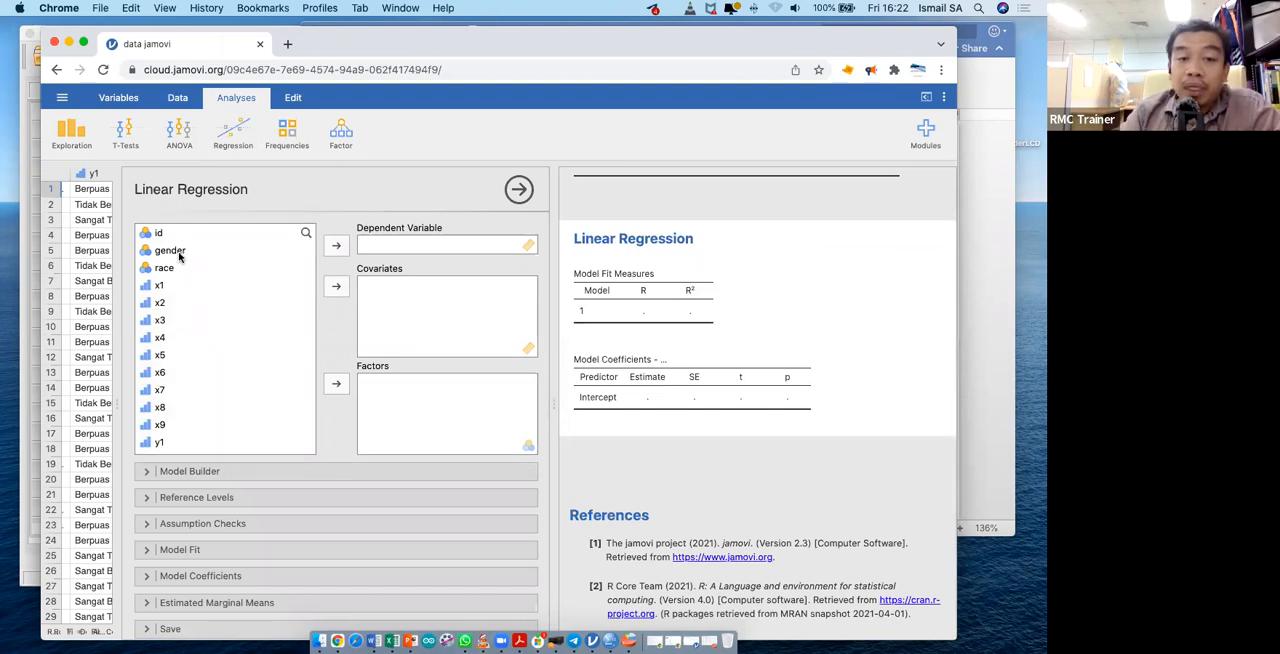
- Assign total_y as the dependent variable and total_x as the covariate of the linear regression
scroll(245, 340, "down", 5)
left_click(222, 393)
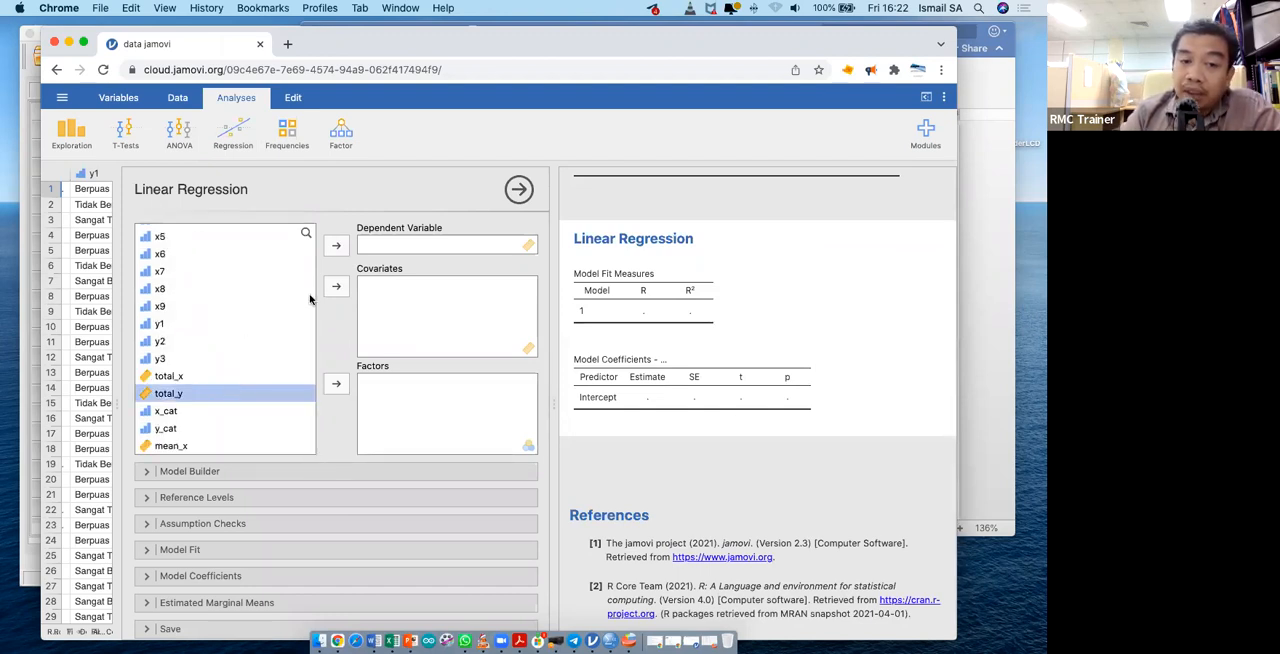
left_click(336, 245)
left_click(313, 394)
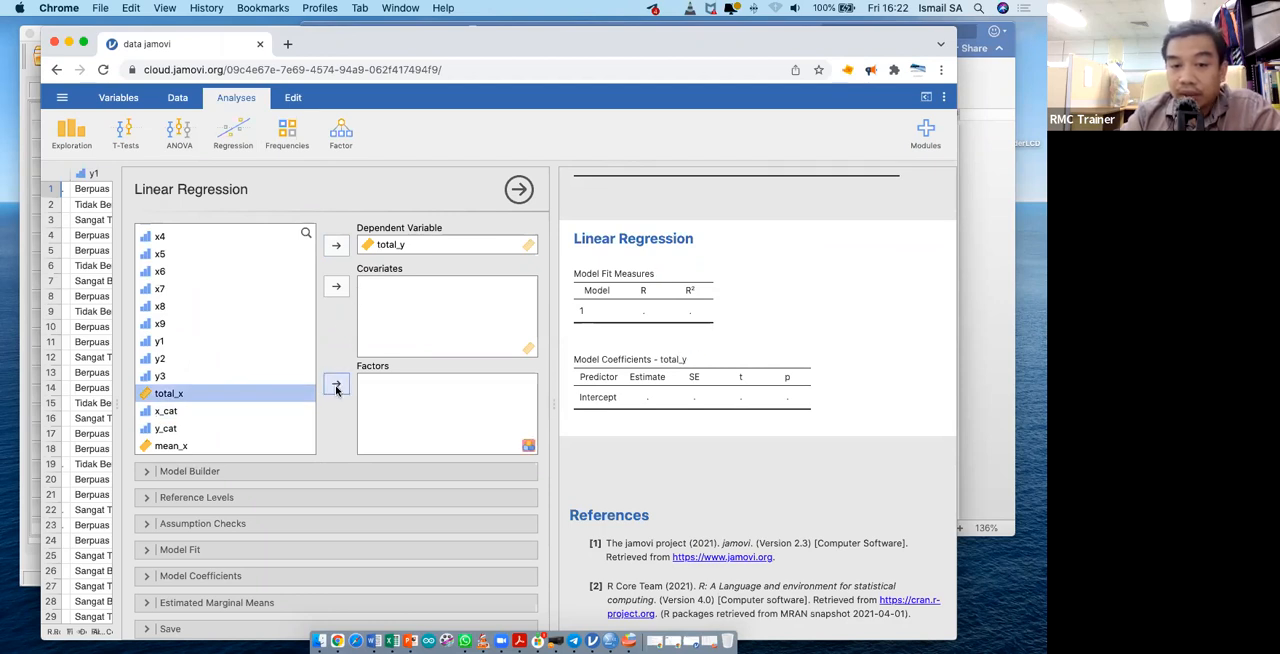
left_click(337, 286)
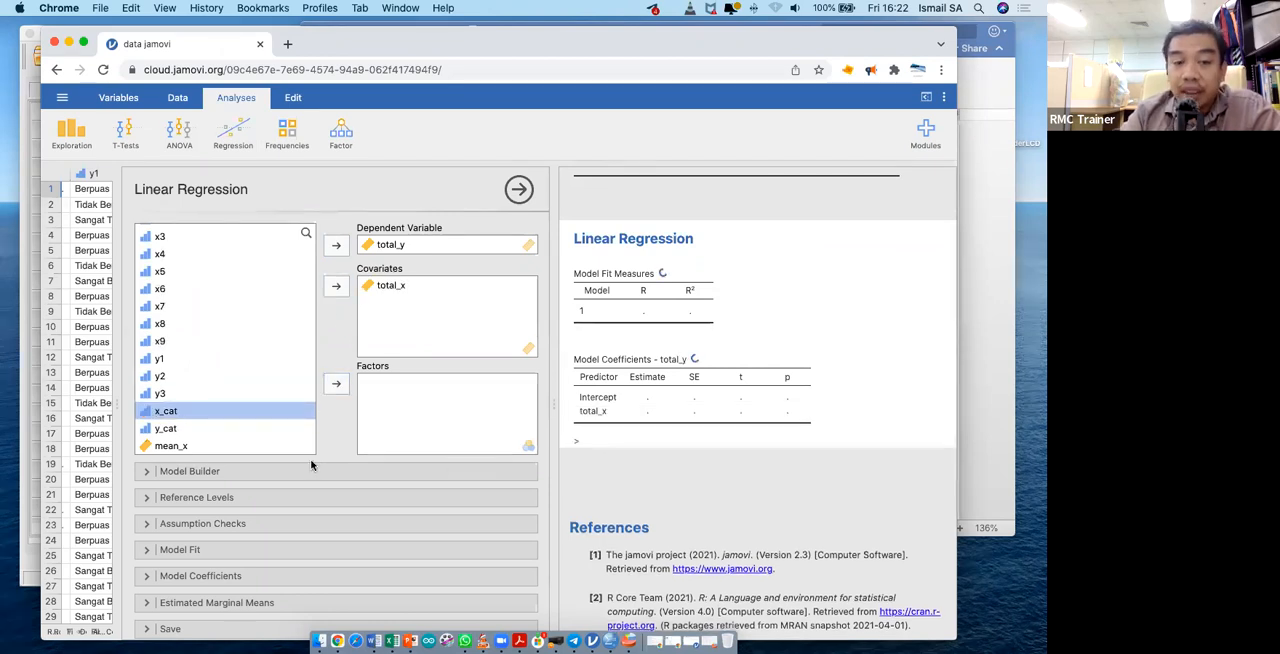
- Include collinearity statistics and the normality test in the linear regression's assumption checks
scroll(419, 438, "down", 1)
left_click(158, 459)
scroll(281, 500, "down", 3)
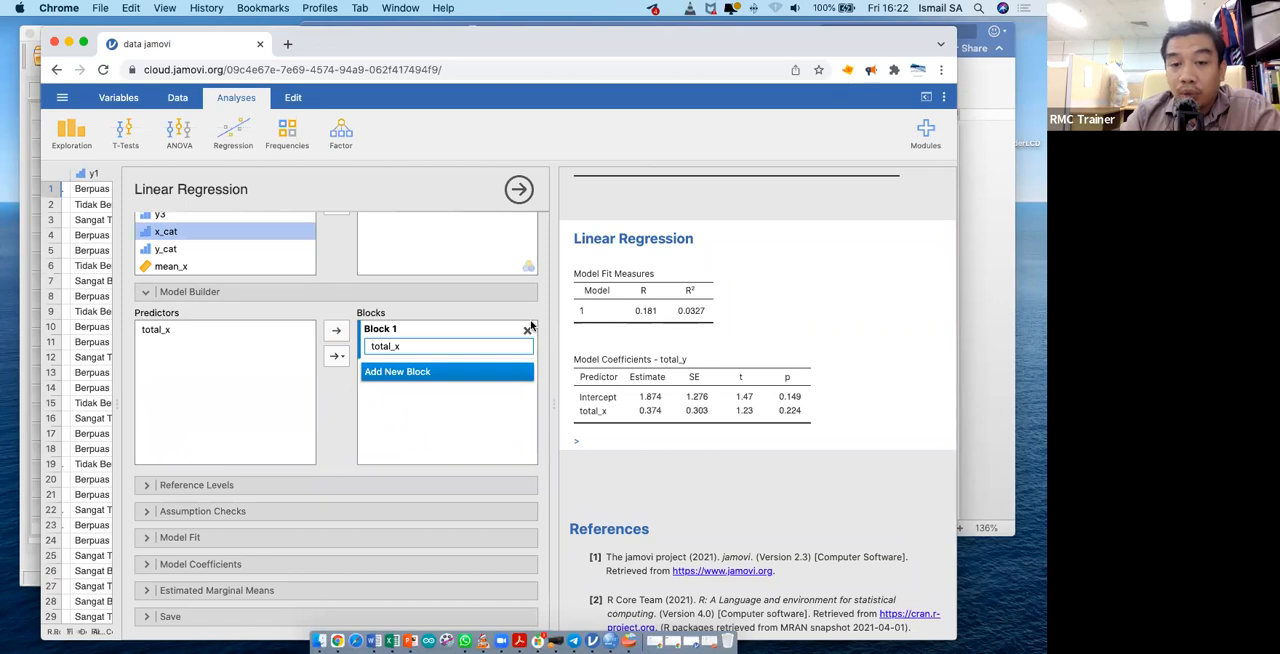
left_click(150, 292)
left_click(146, 484)
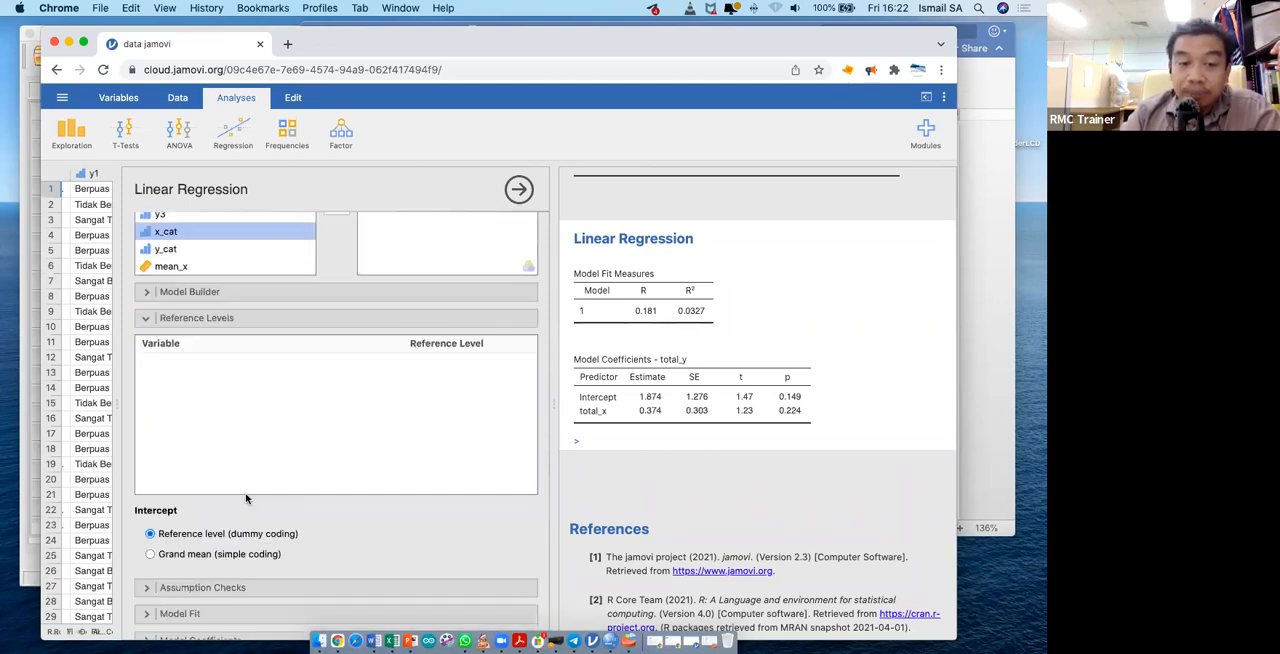
left_click(147, 320)
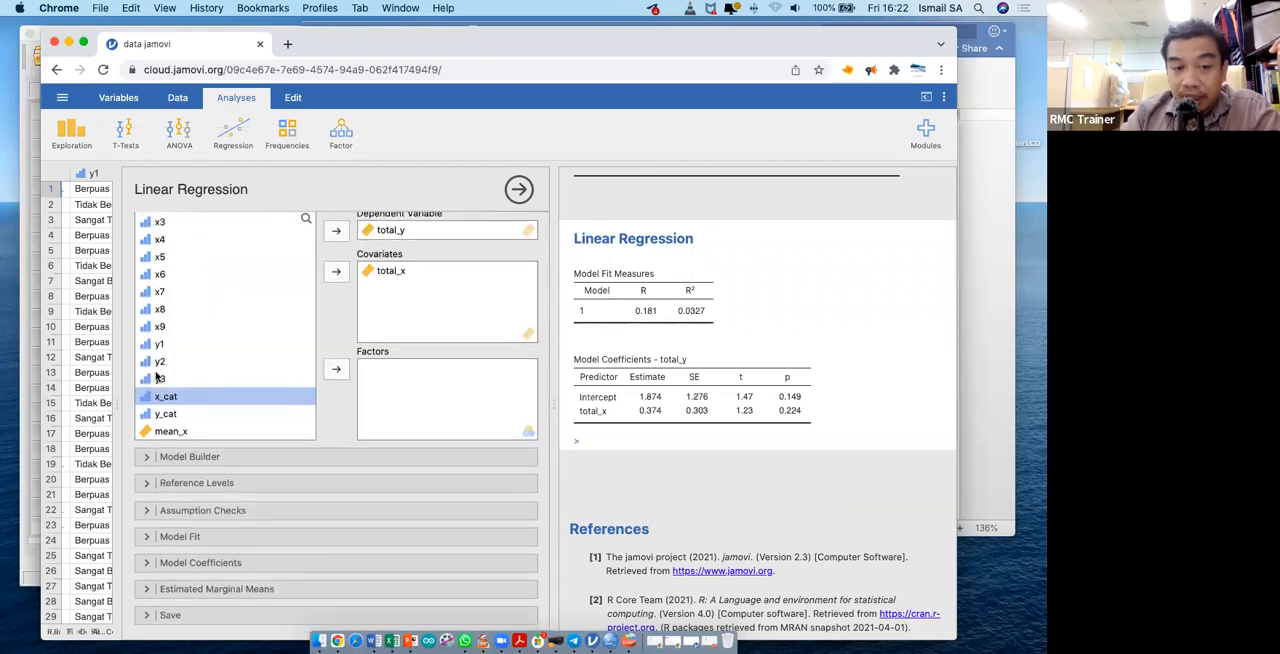
left_click(188, 509)
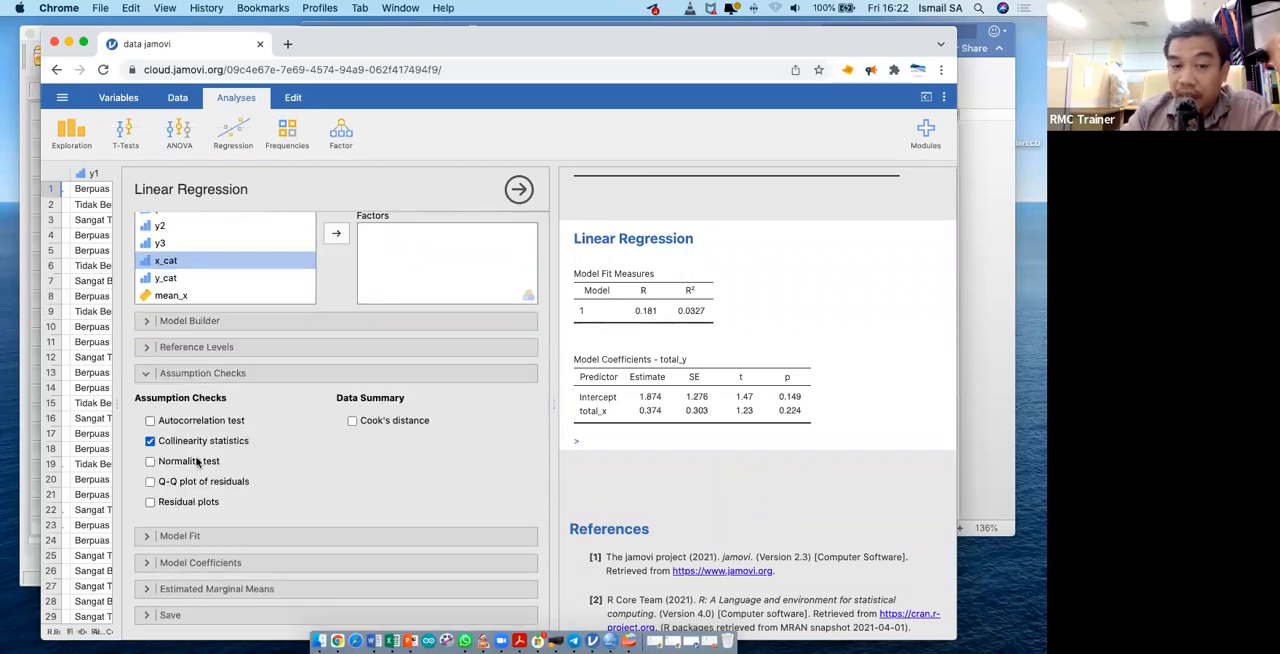
left_click(198, 461)
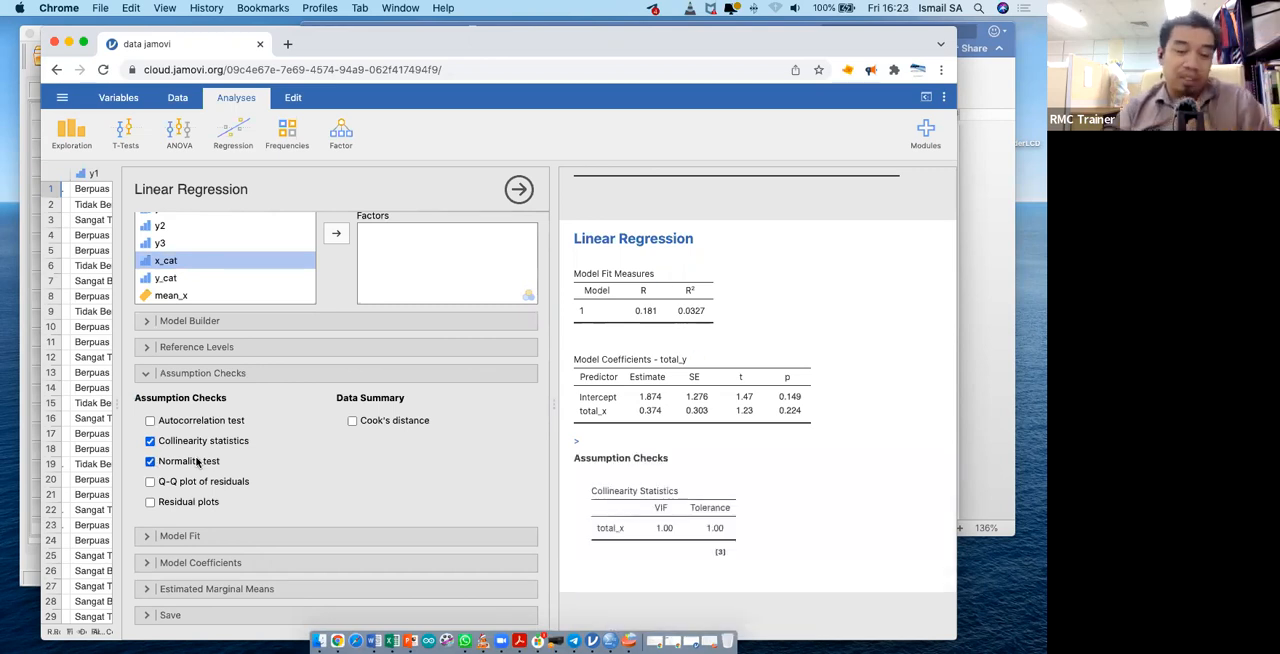
- Include the omnibus ANOVA test and the 95% confidence interval of the estimates in the regression's model coefficients
left_click(145, 537)
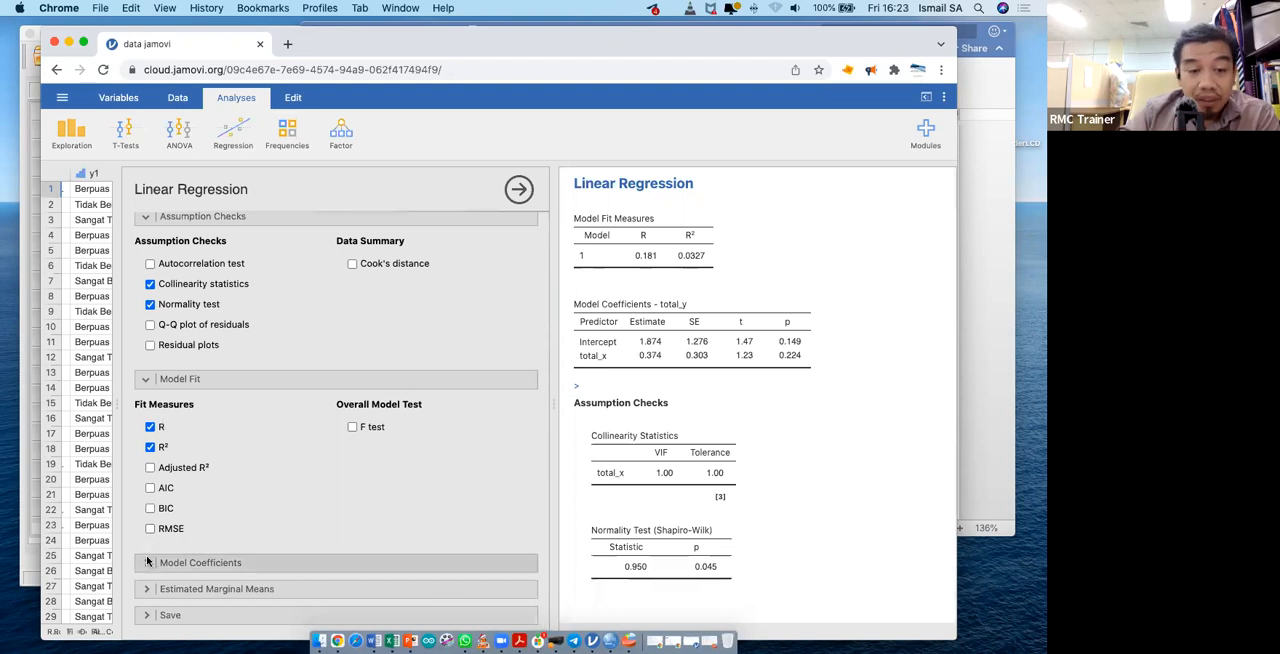
left_click(147, 562)
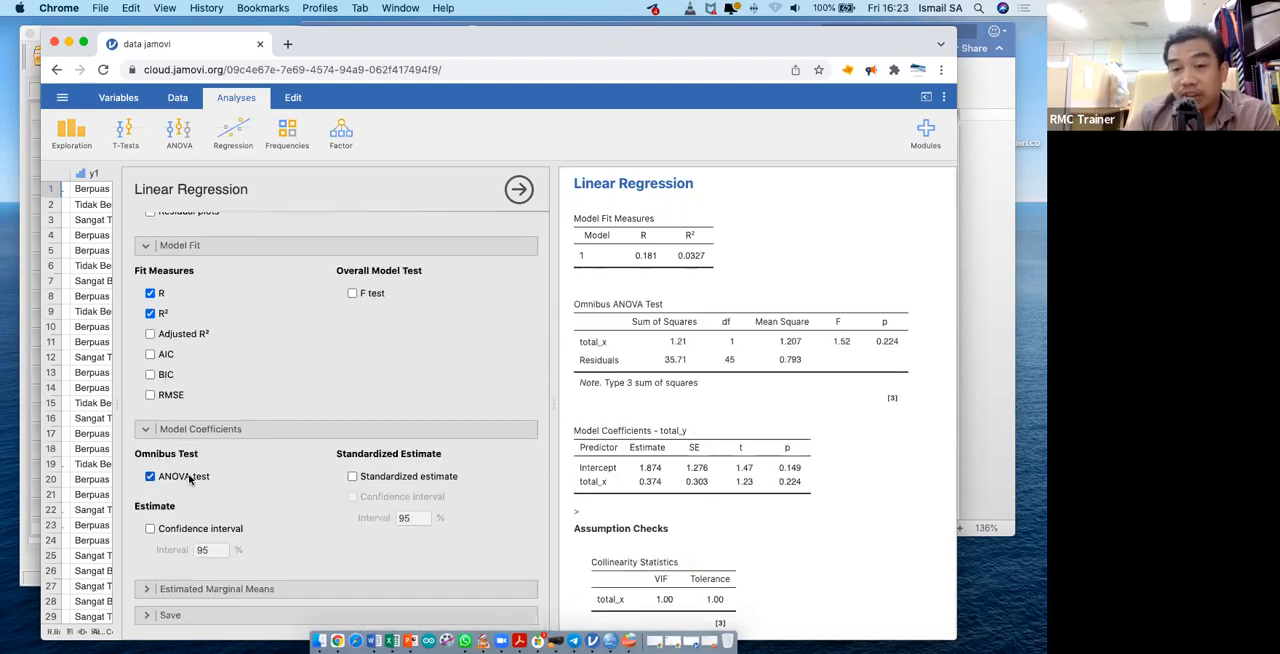
left_click(184, 531)
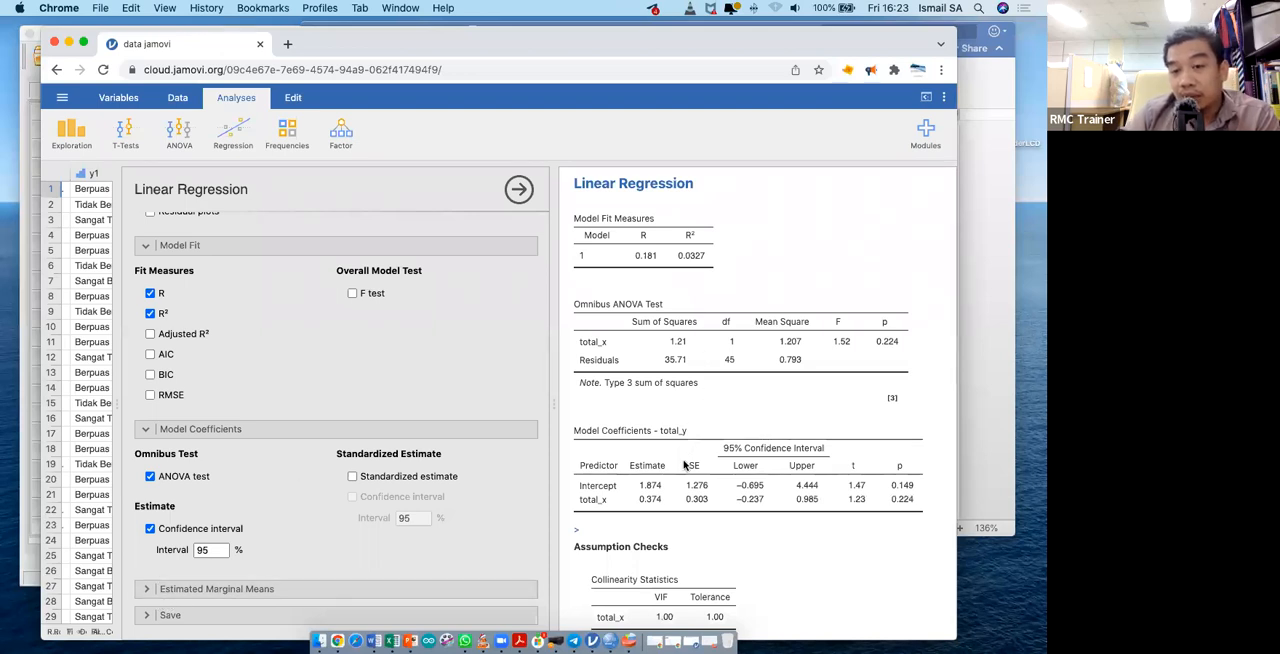
scroll(684, 465, "down", 2)
scroll(684, 465, "up", 1)
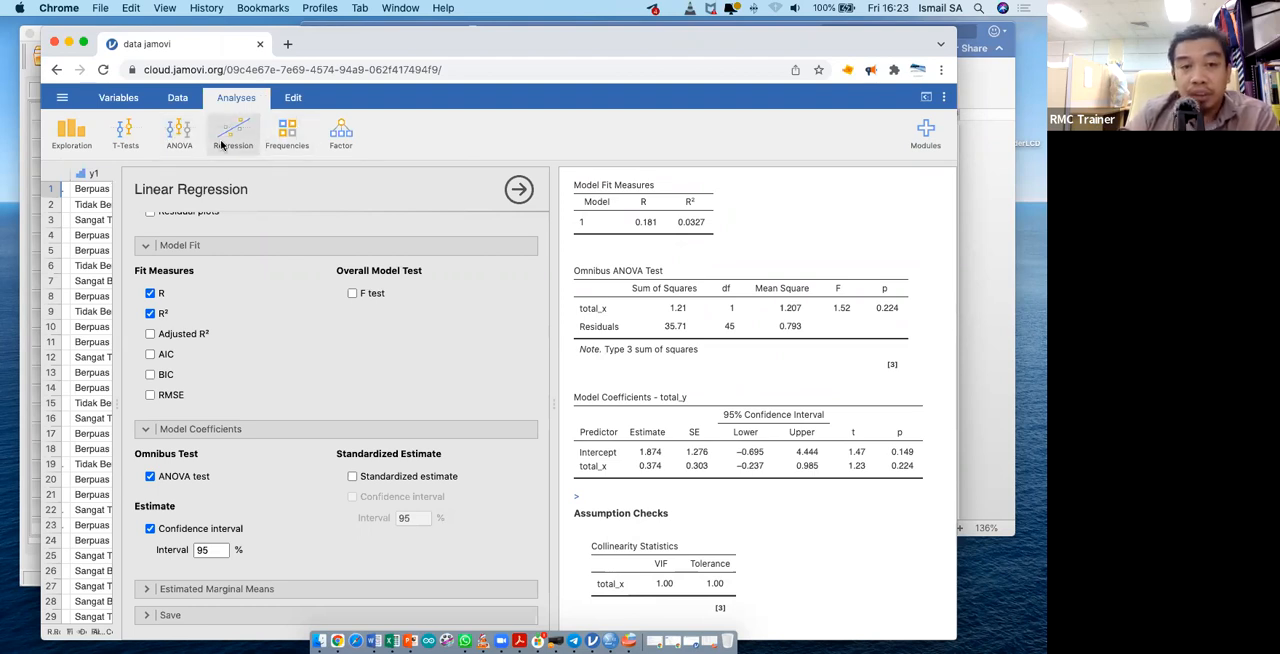
- Create an Independent Samples contingency table (χ² test of association) with x_cat as rows and y_cat as columns
left_click(287, 132)
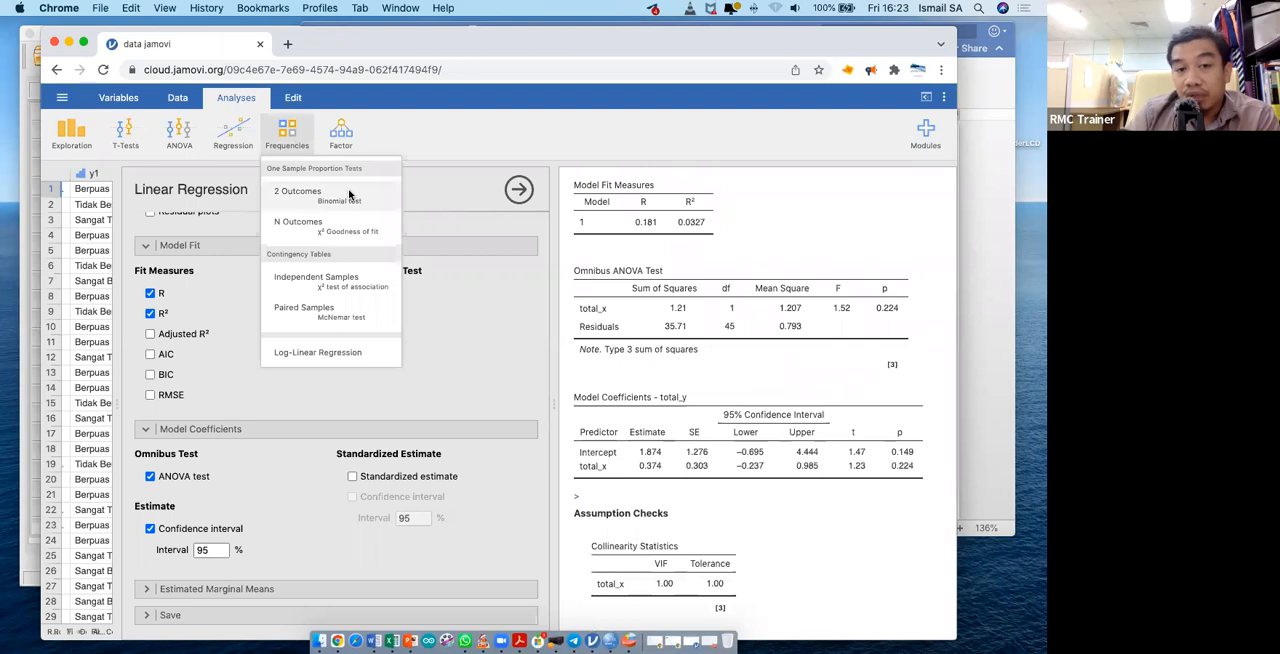
left_click(337, 282)
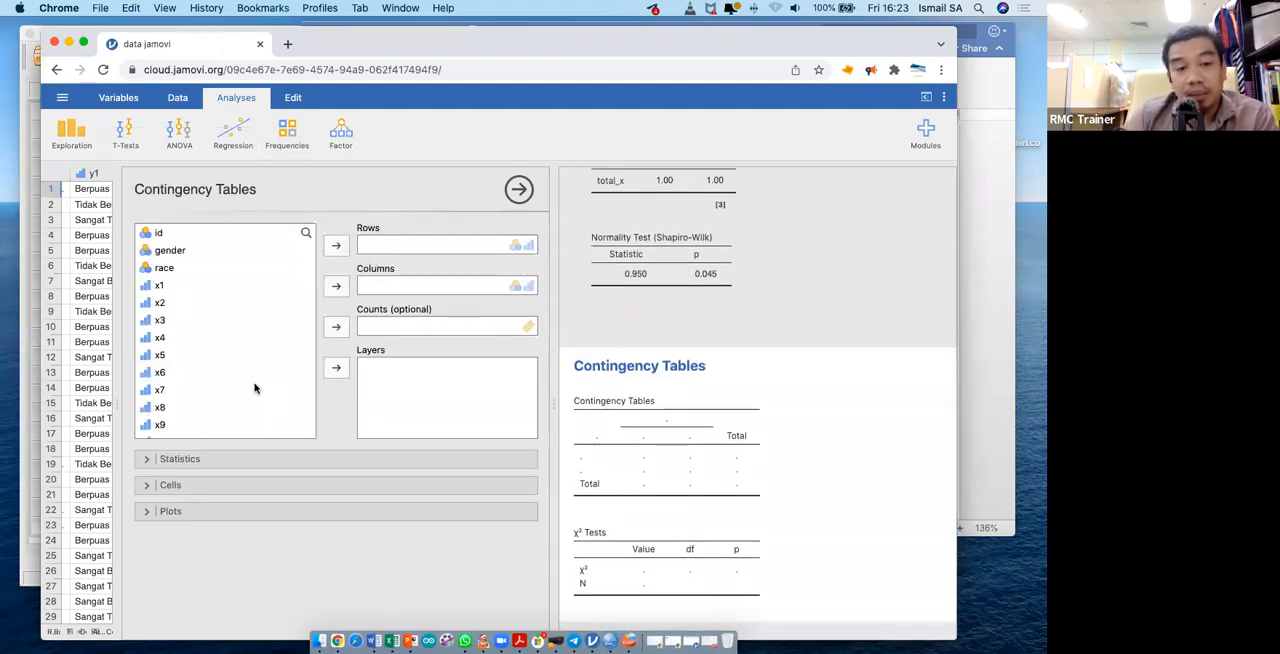
scroll(254, 388, "down", 5)
left_click(217, 398)
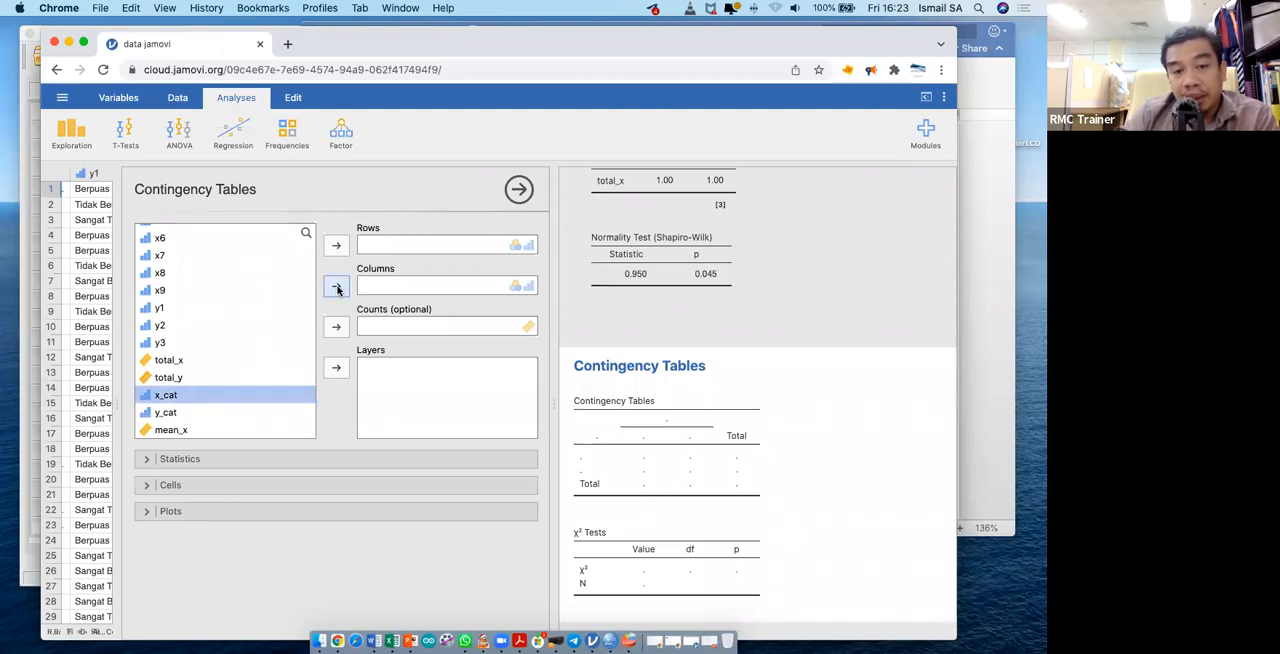
left_click(229, 414)
left_click(334, 289)
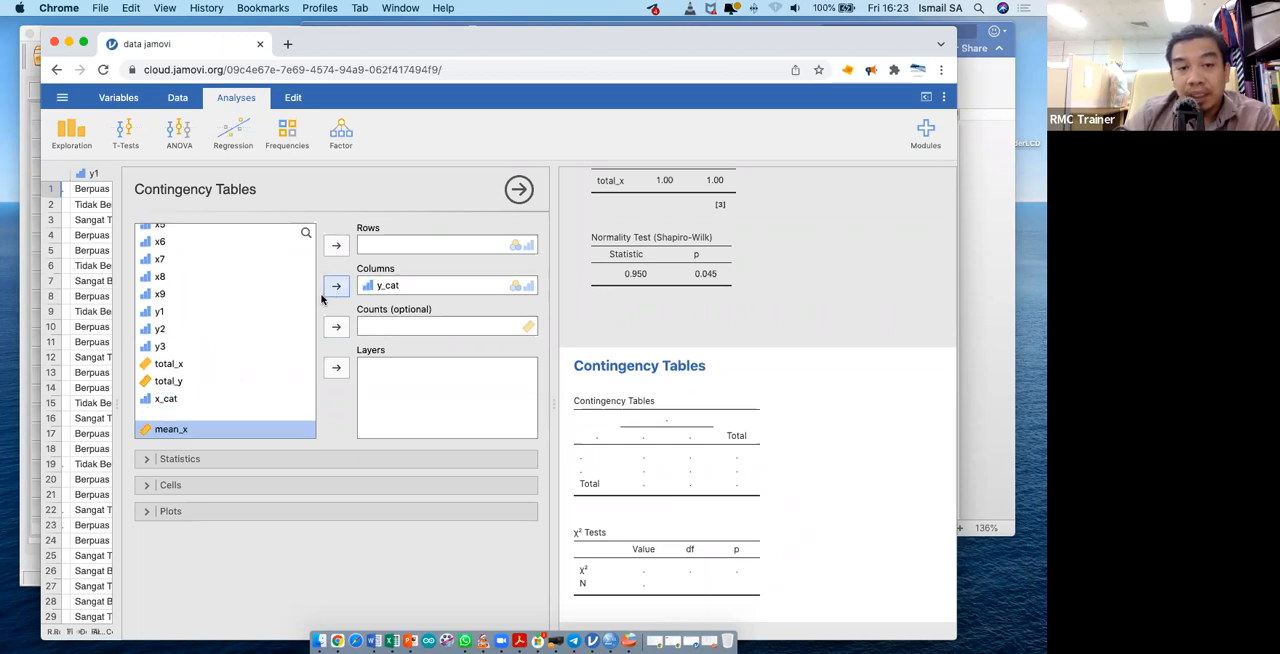
left_click(194, 410)
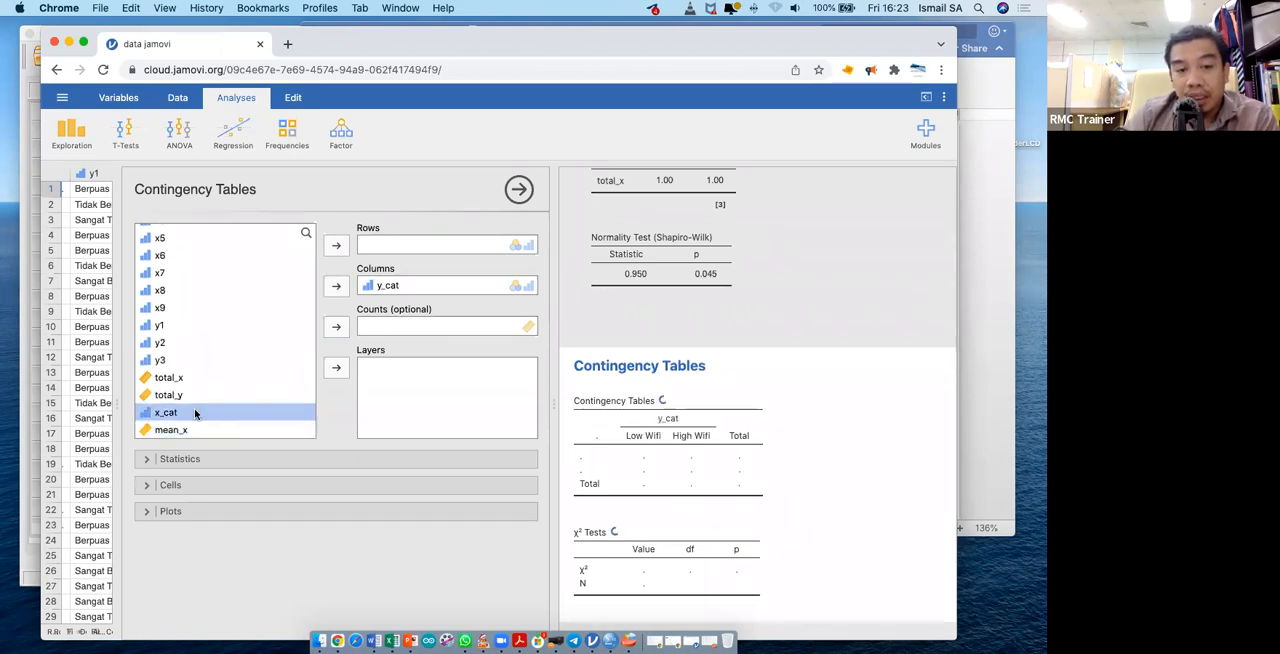
left_click(336, 245)
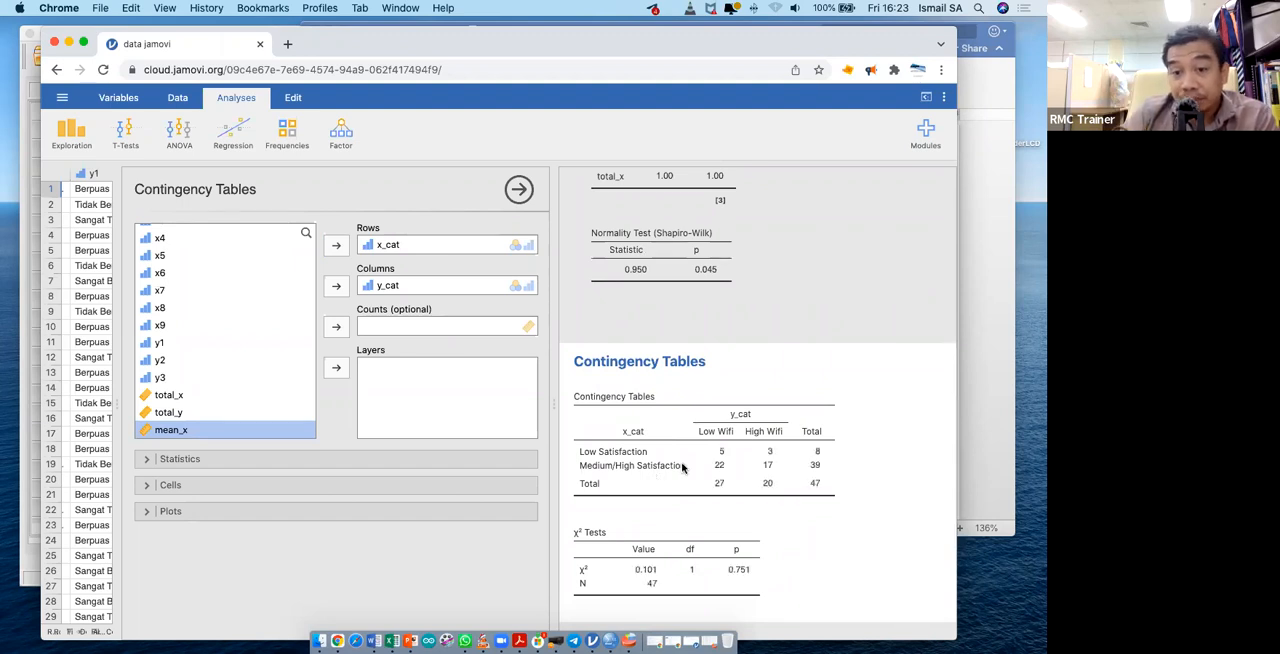
- Include the contingency coefficient and Phi and Cramer's V as nominal statistics for the x_cat by y_cat contingency table
scroll(755, 483, "down", 2)
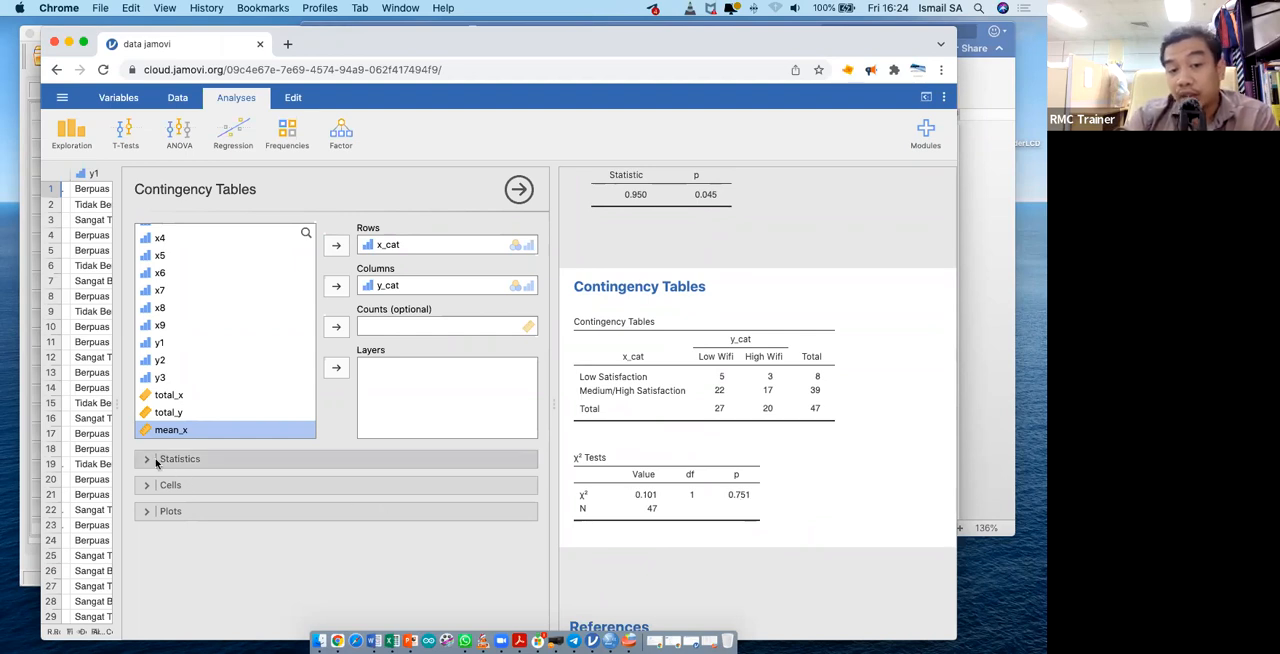
left_click(274, 460)
scroll(329, 492, "down", 3)
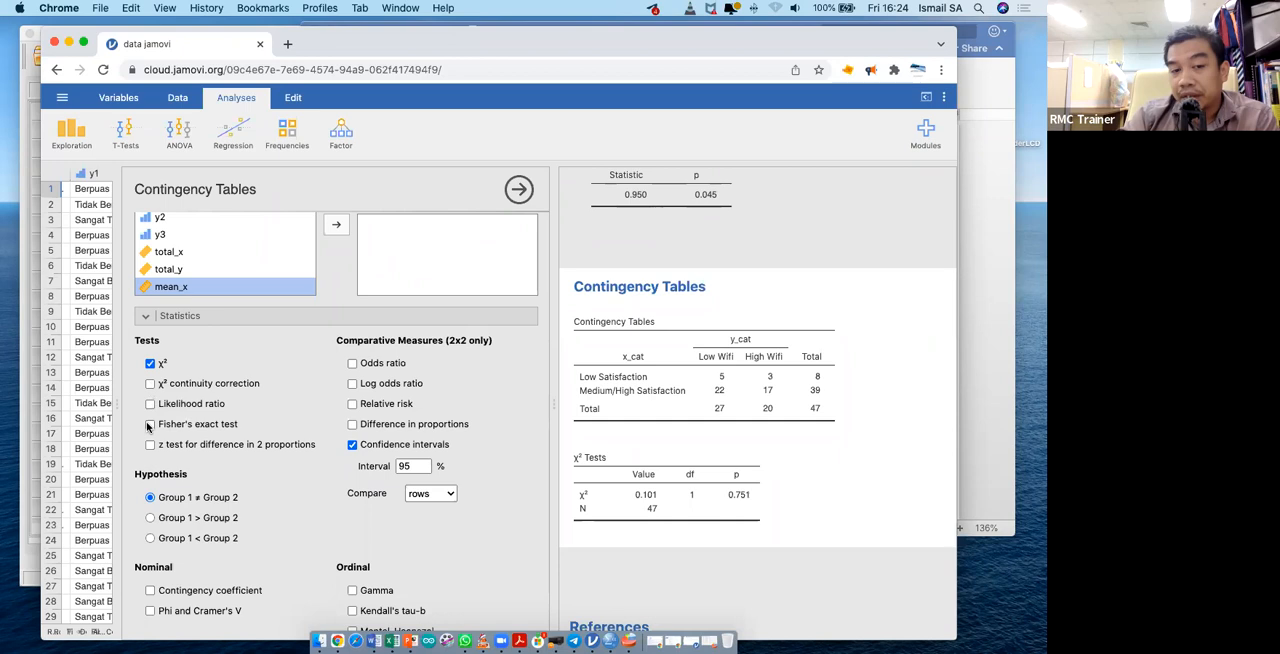
scroll(217, 454, "down", 2)
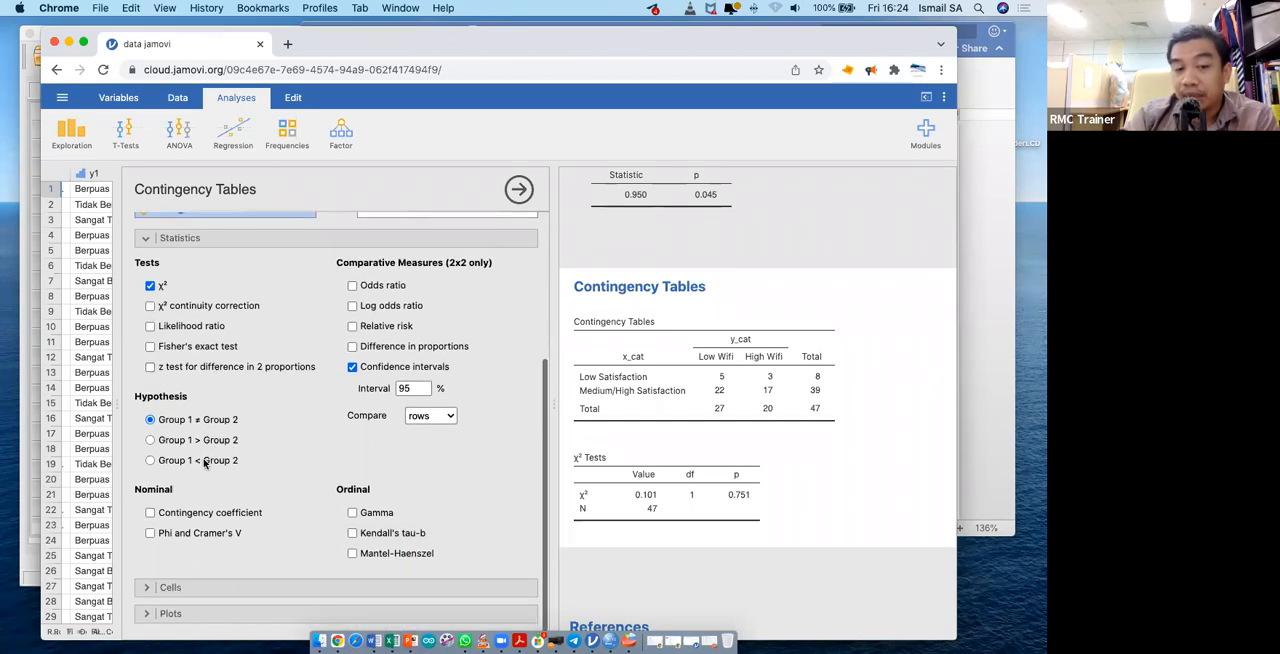
left_click(150, 513)
left_click(150, 533)
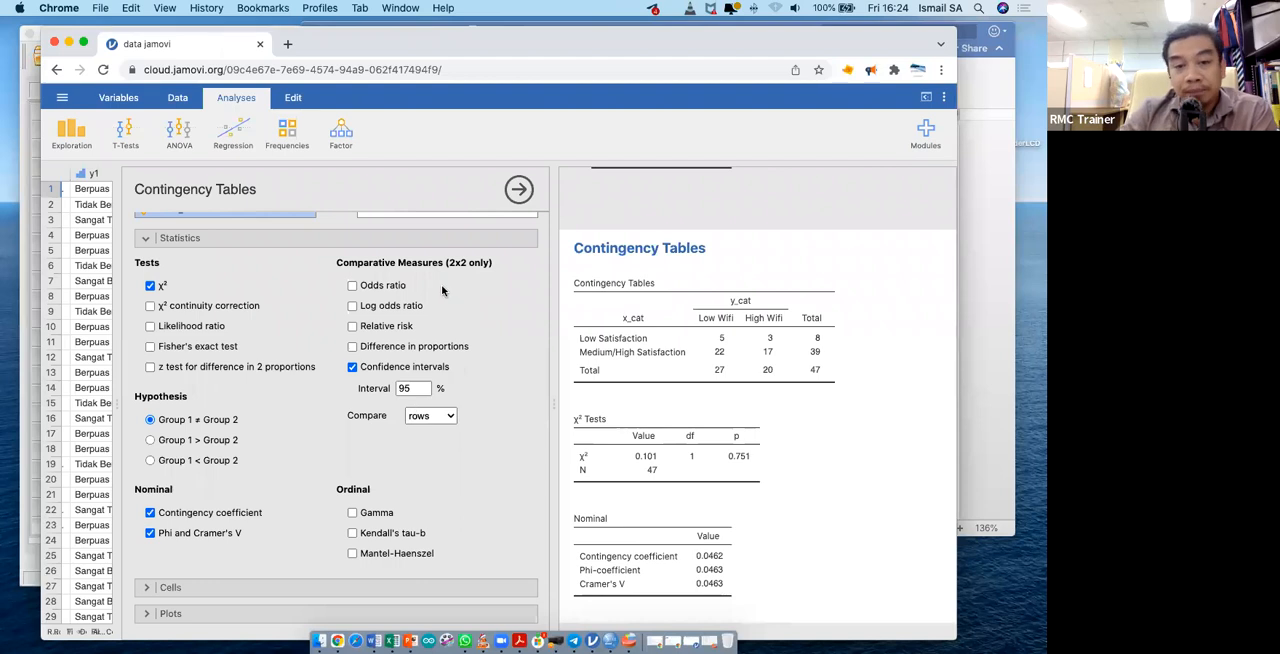
- Add the odds ratio with its 95% confidence interval and show expected counts in the contingency table cells
left_click(355, 287)
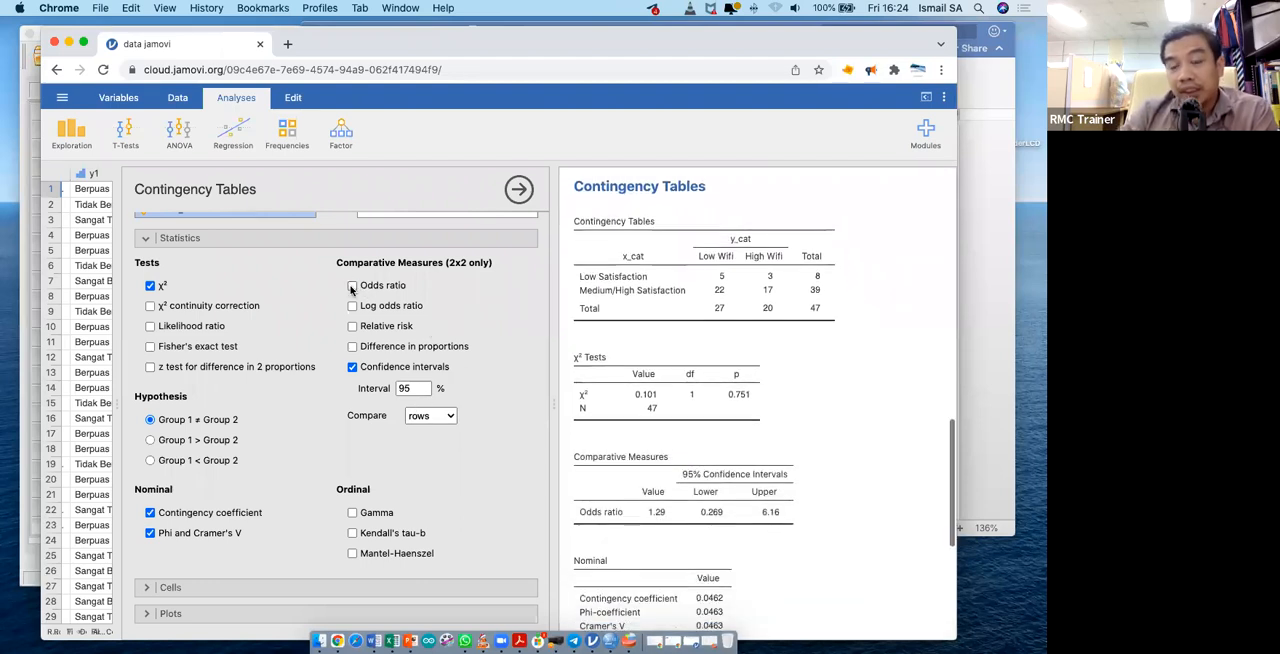
left_click(352, 288)
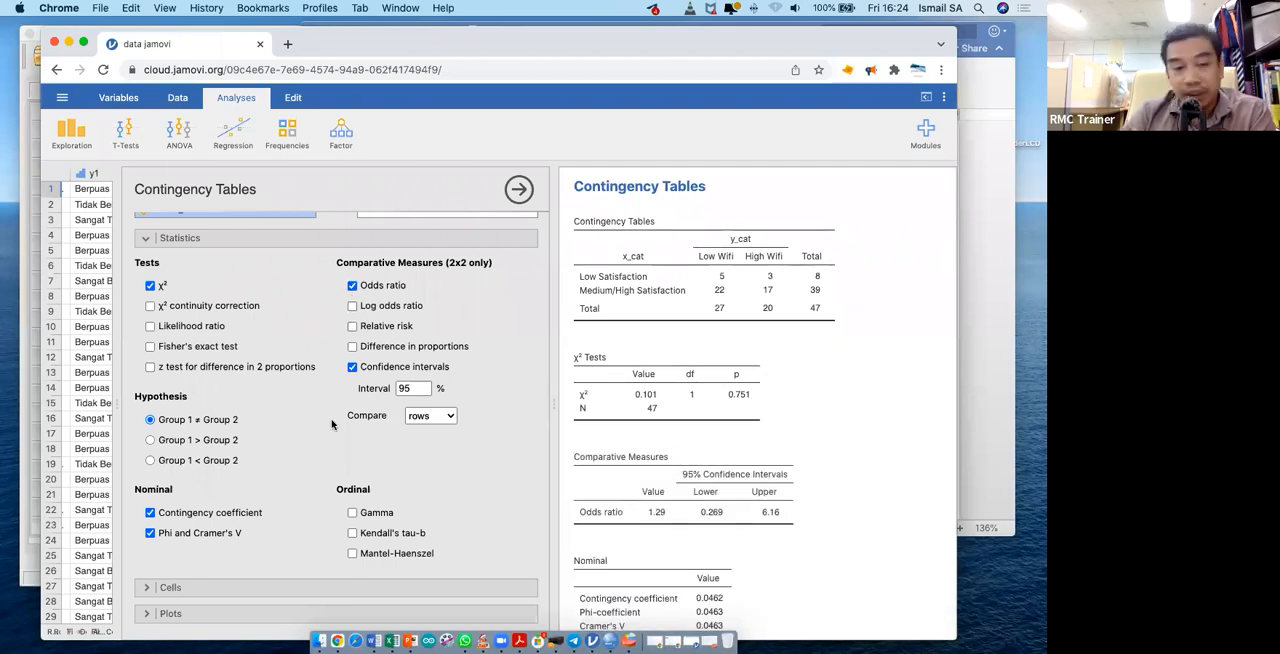
left_click(162, 587)
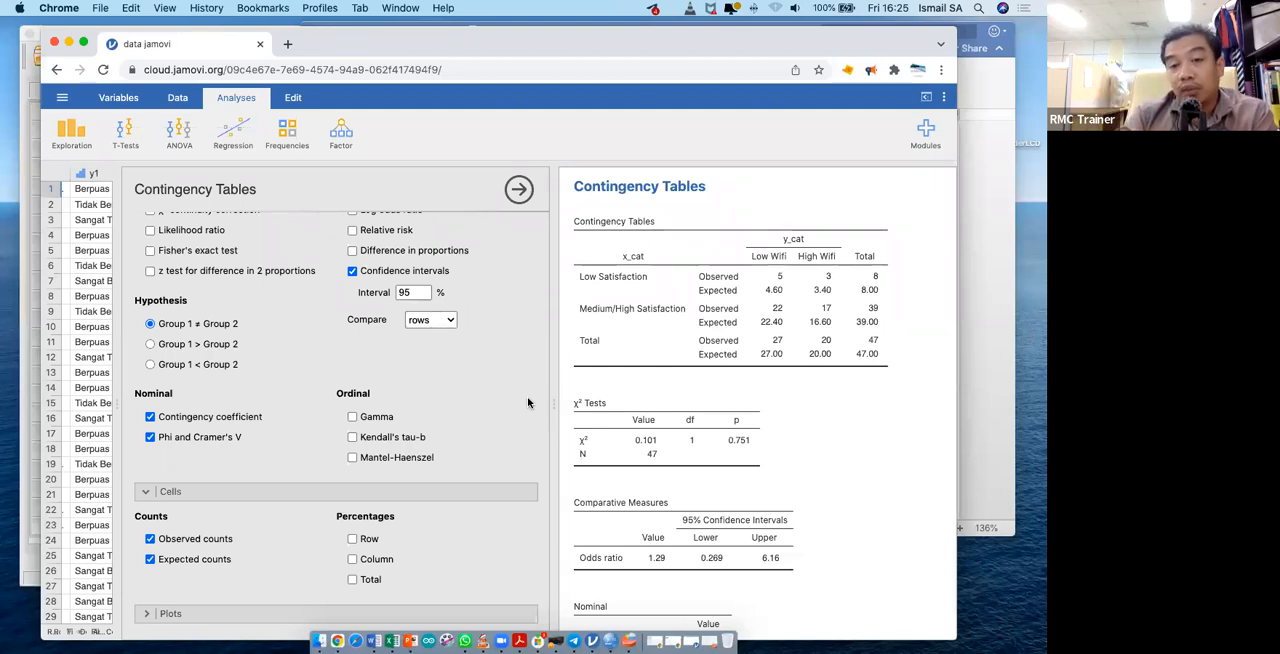
scroll(705, 428, "down", 5)
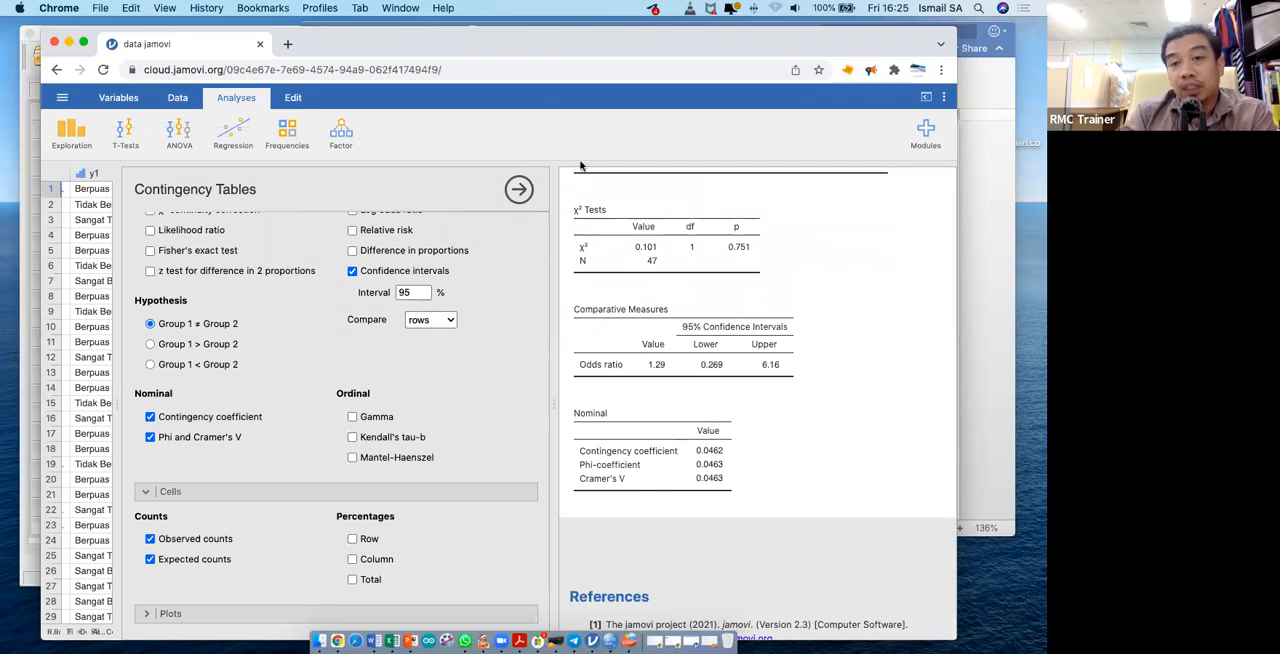
- Close the jamovi browser window and switch to the PSPPIRE Output Viewer
left_click(55, 43)
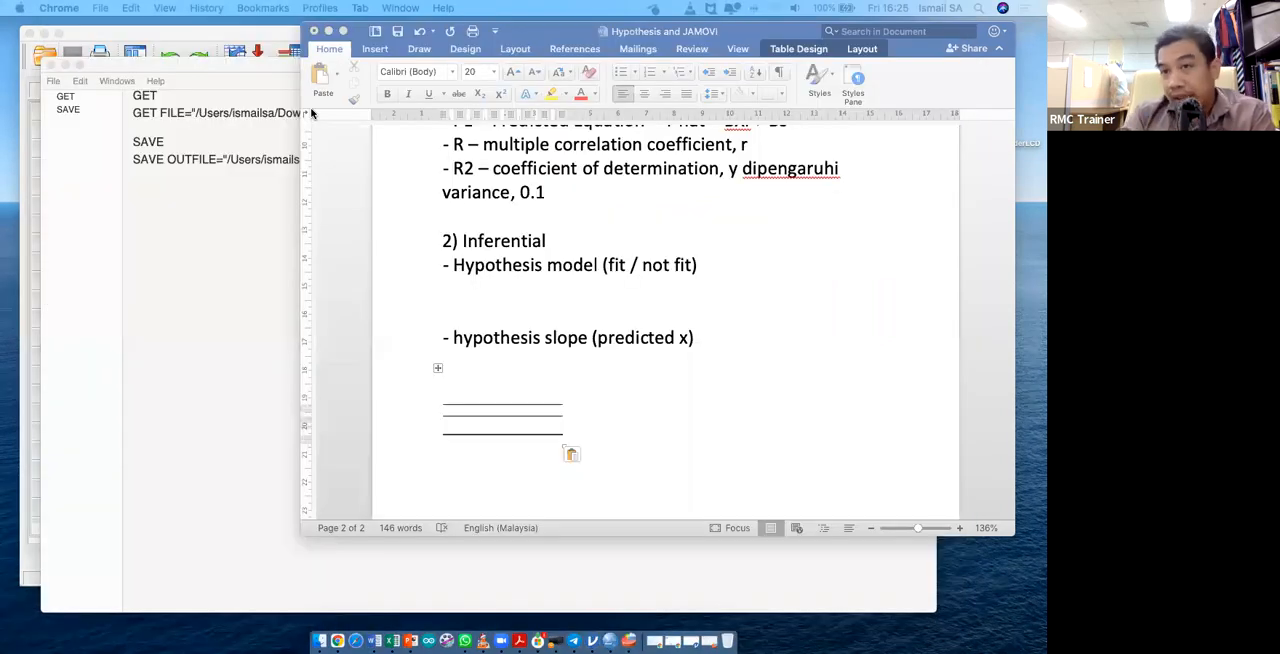
left_click(131, 104)
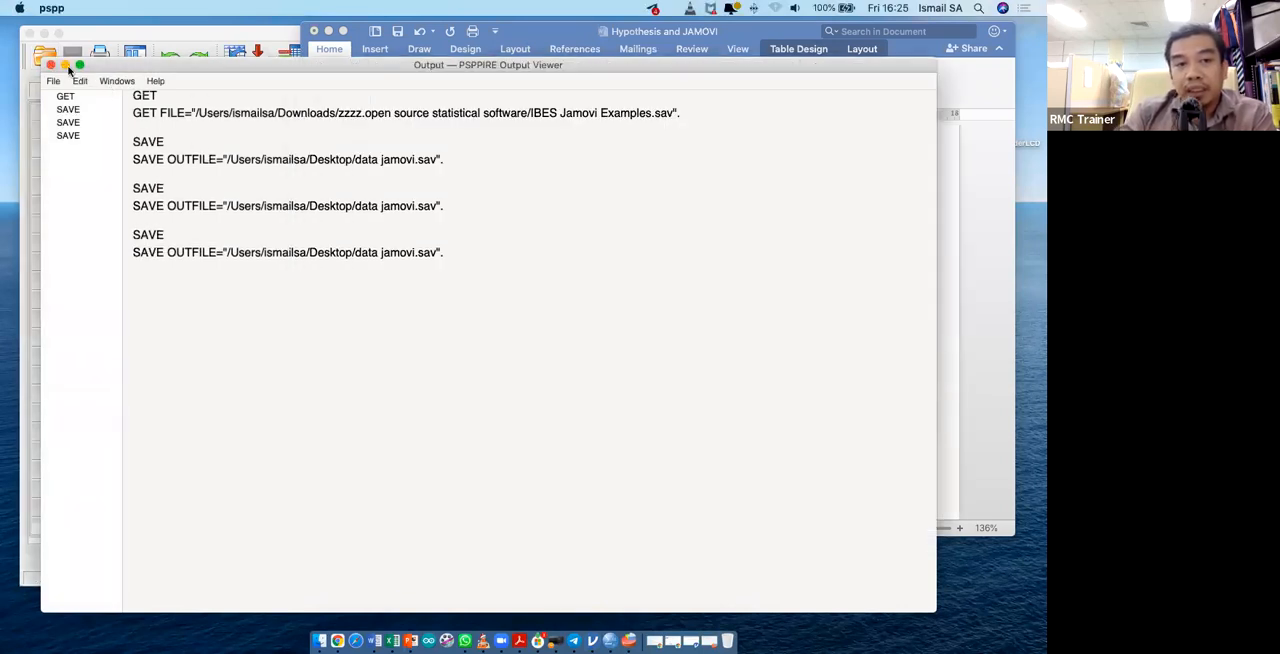